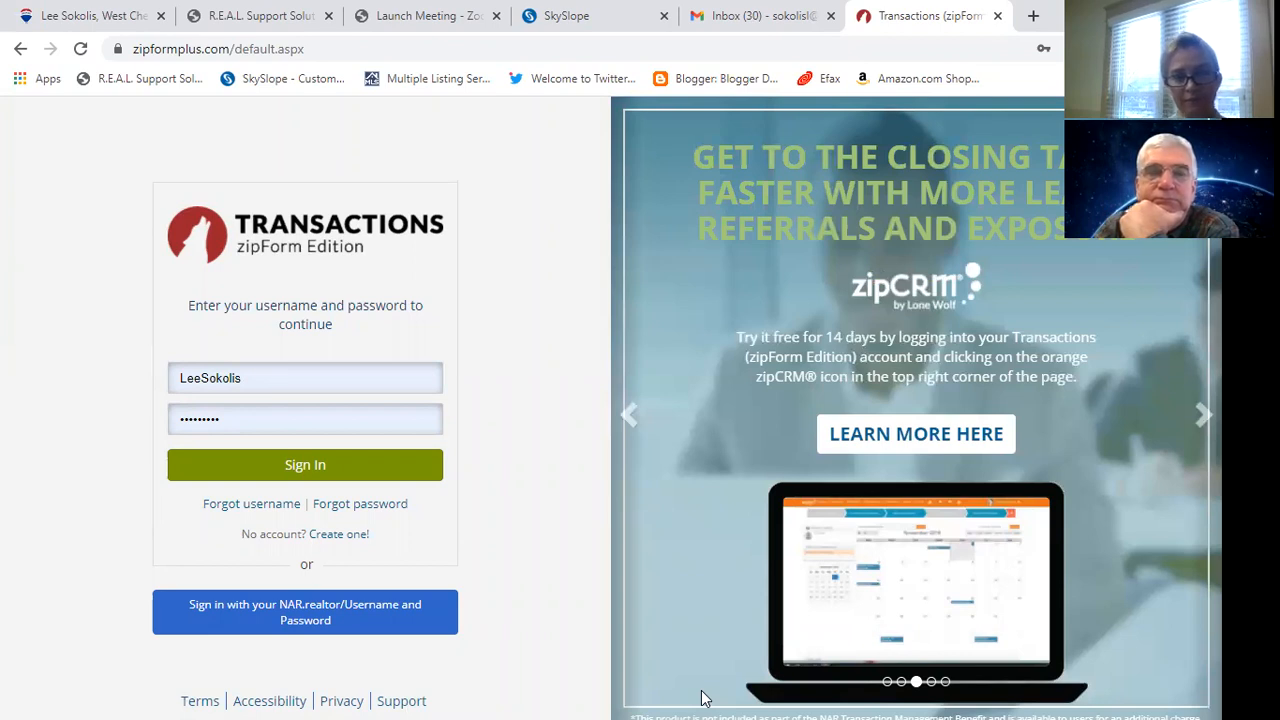
Sign in to zipForm Plus and dismiss the commission-advance bulletin so it never shows again.
left_click(354, 472)
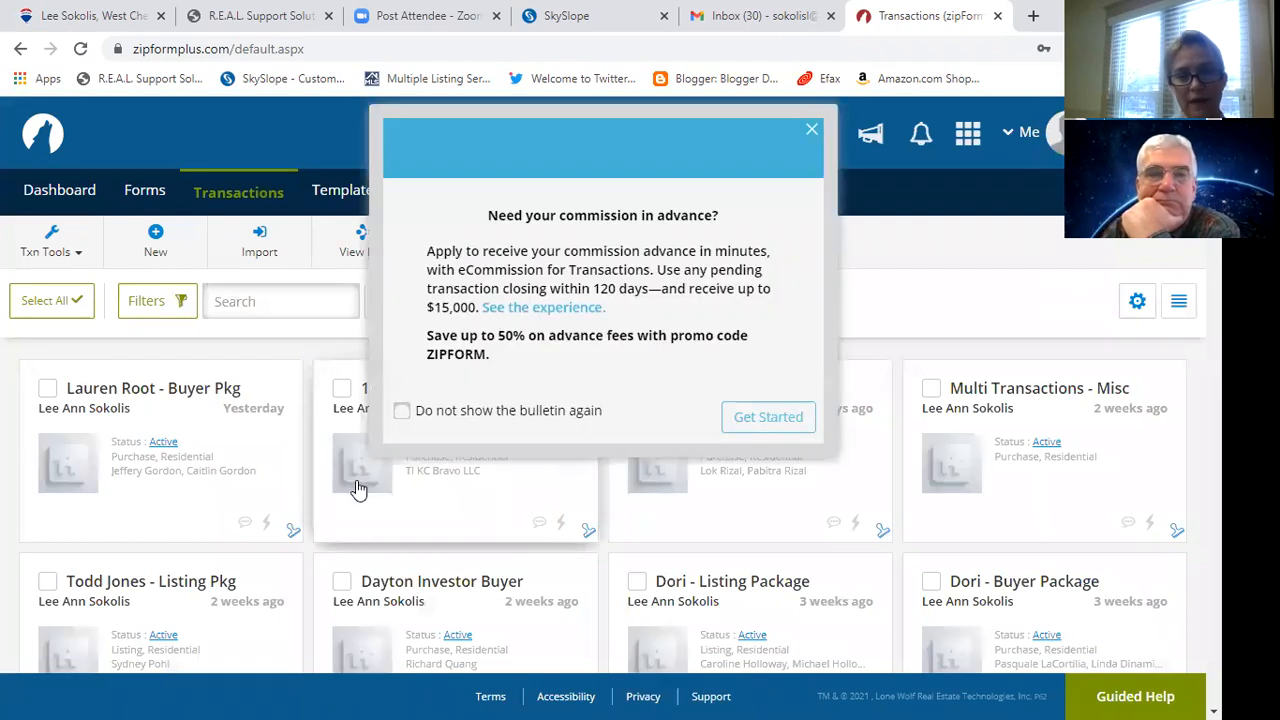
left_click(453, 420)
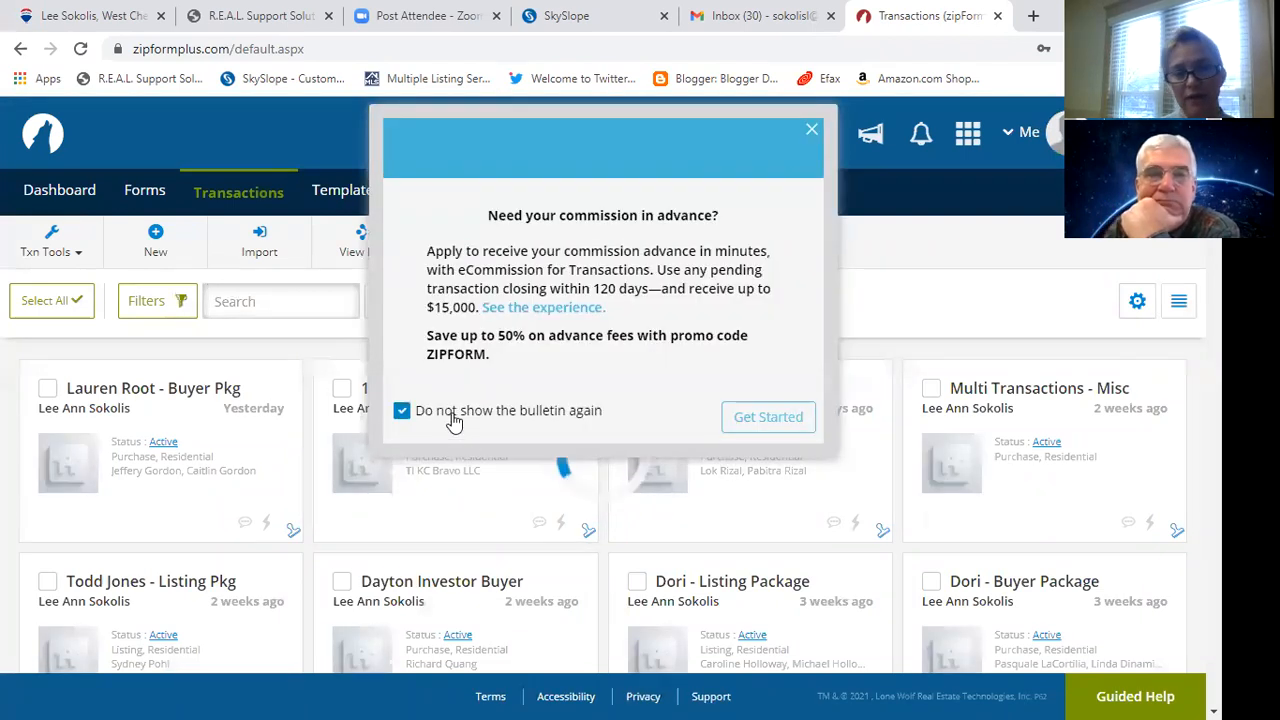
left_click(810, 133)
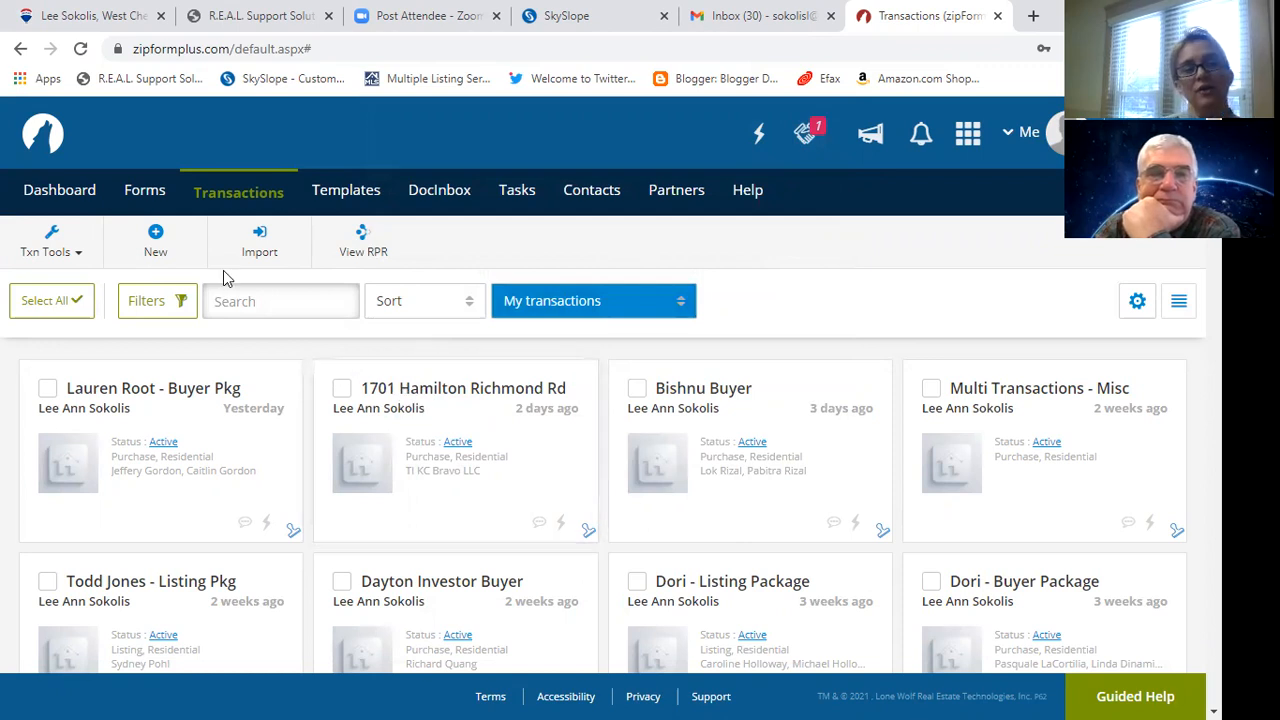
Create a Residential Purchase or Offer transaction under the client's name and save it.
left_click(158, 250)
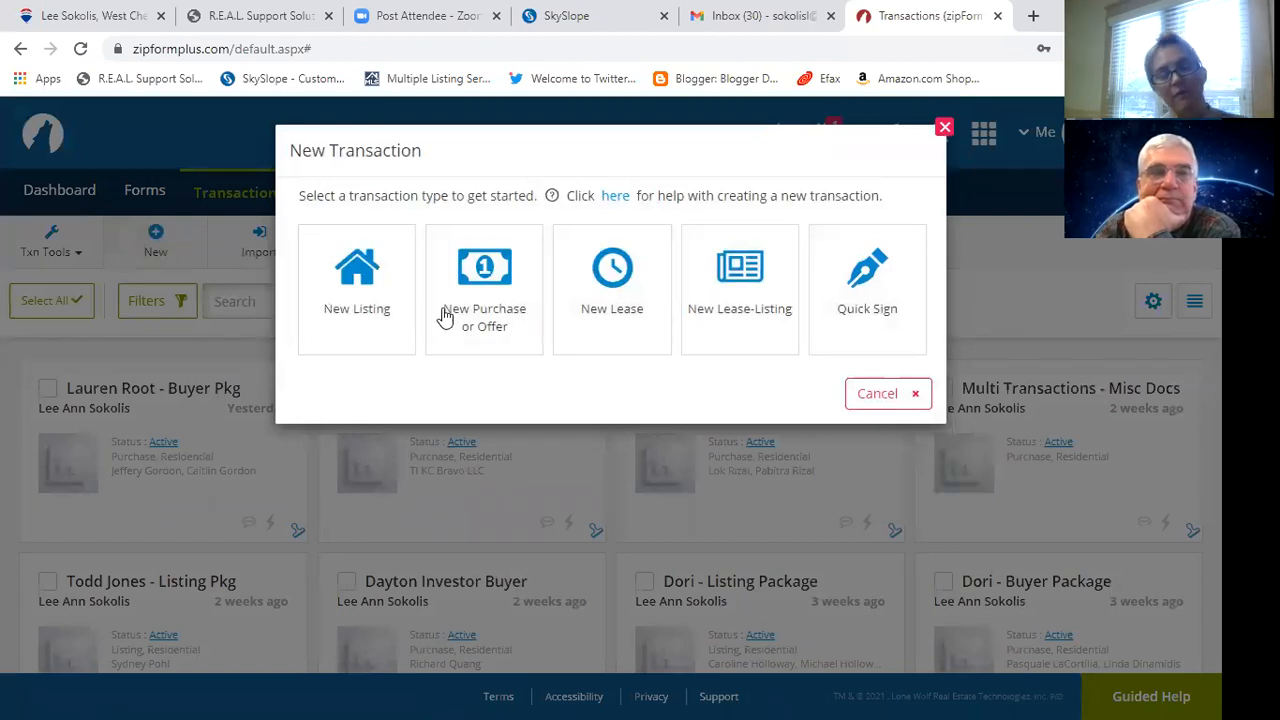
left_click(477, 311)
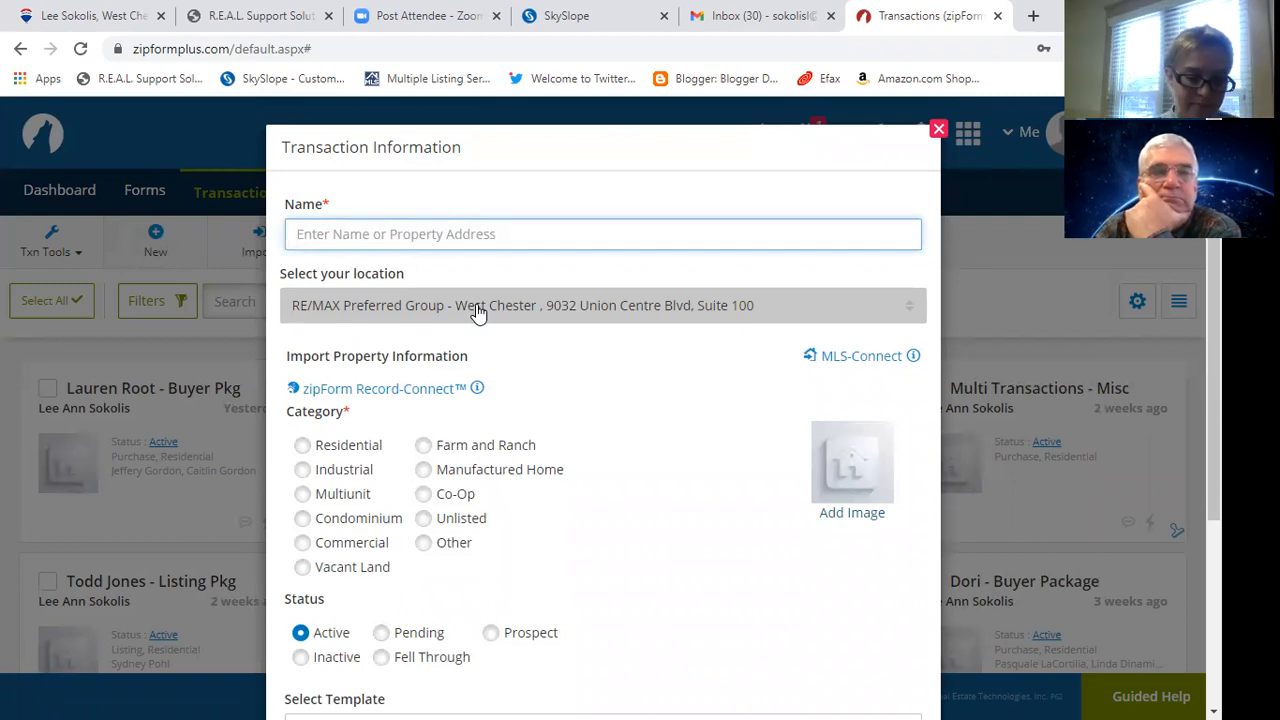
type("Ja")
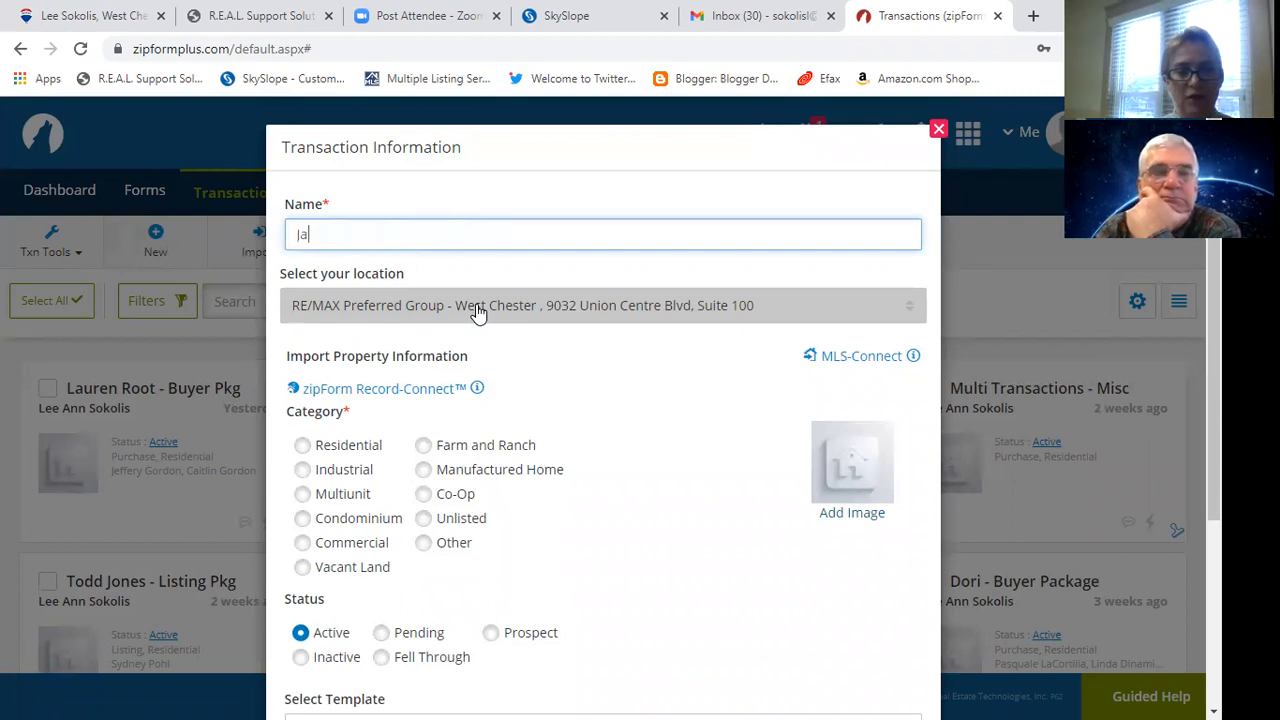
type("ne Doe")
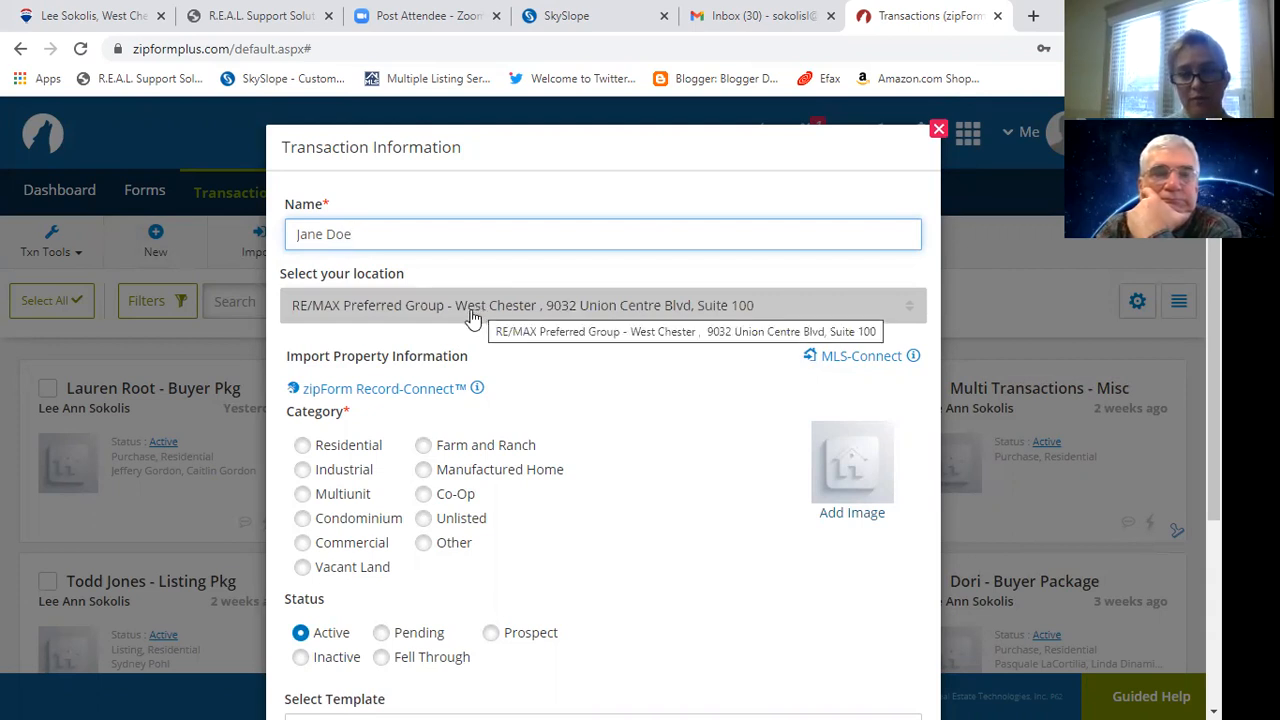
left_click(362, 452)
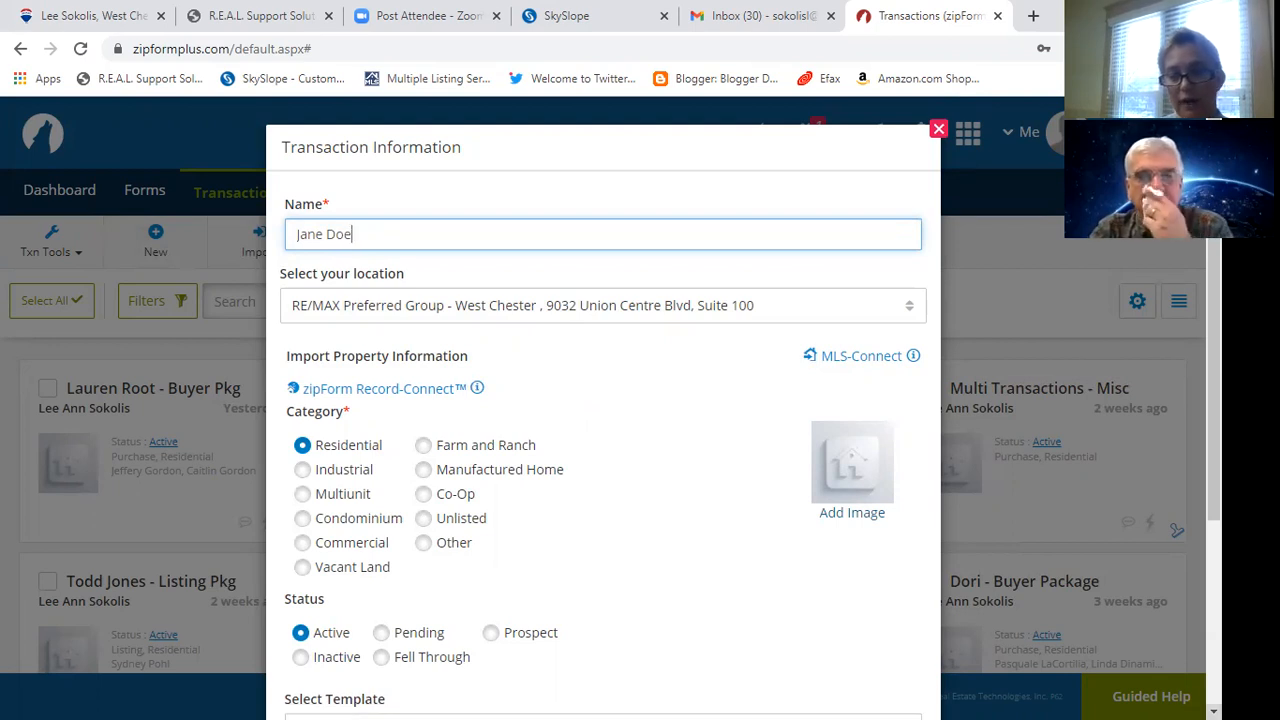
scroll(603, 420, "down", 1)
scroll(603, 400, "down", 3)
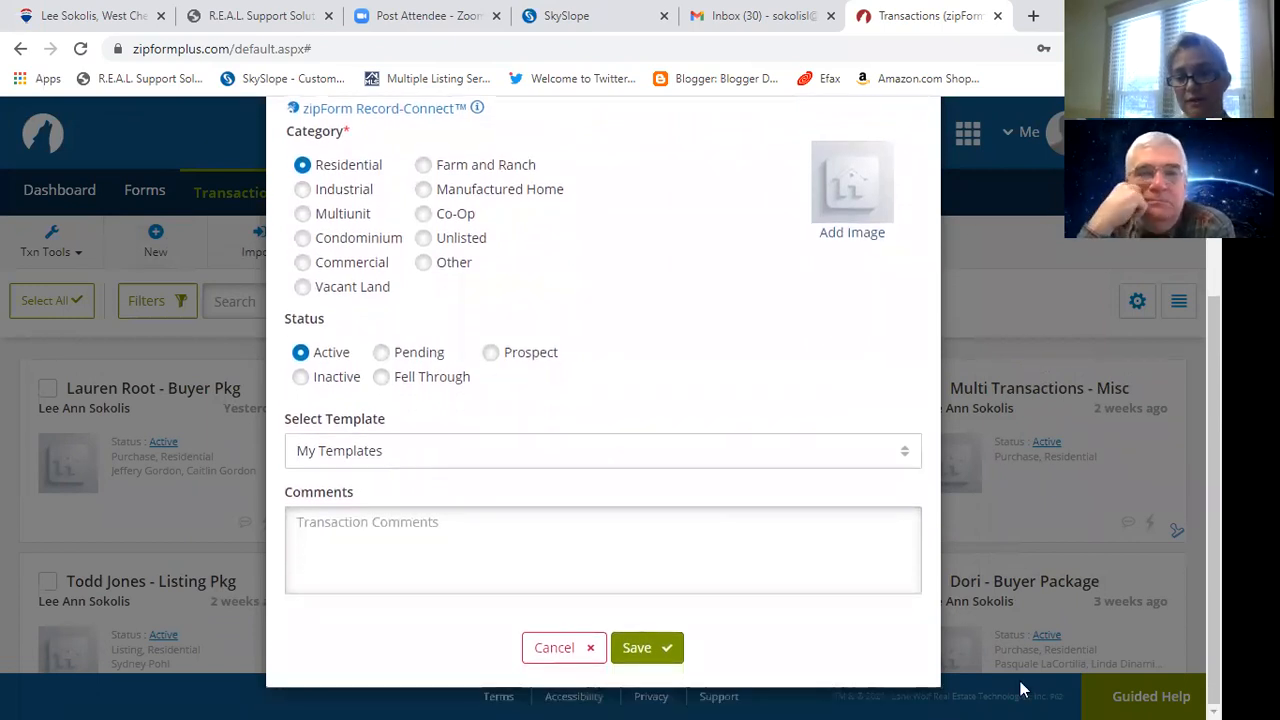
key("Return")
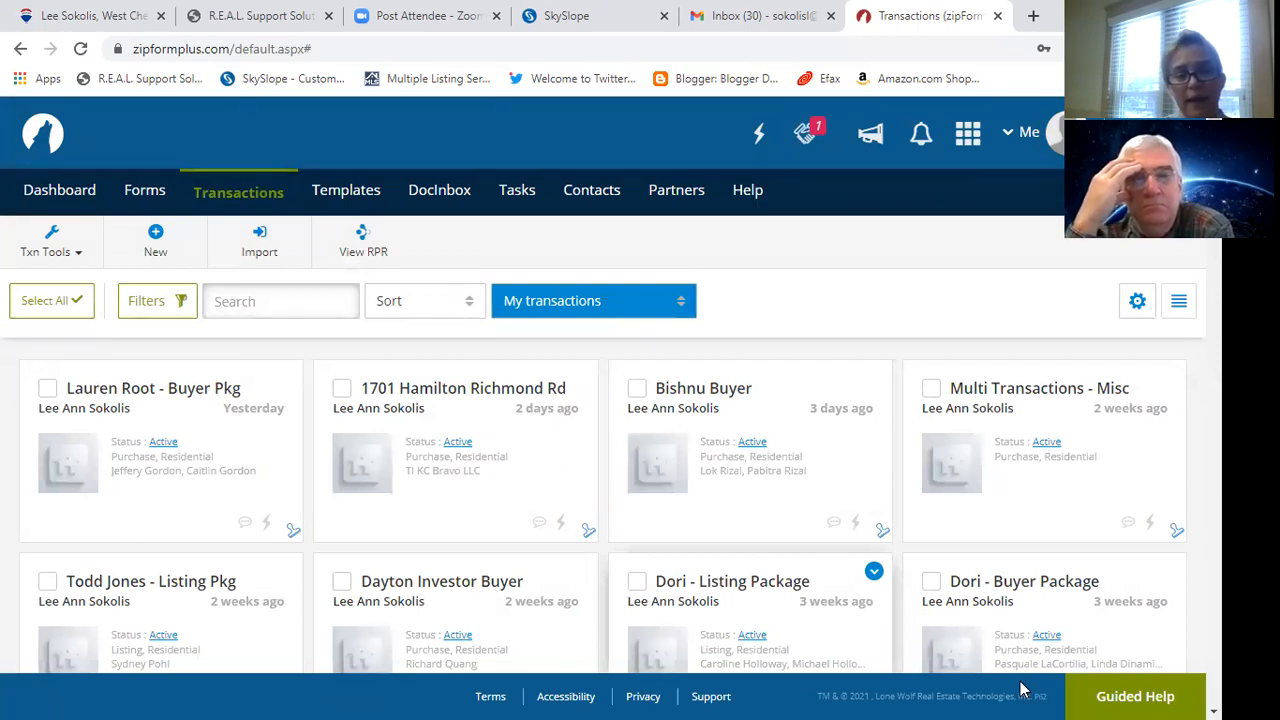
Open the new transaction and fill its property address from the Cincinnati, OH address suggestion.
left_click(90, 438)
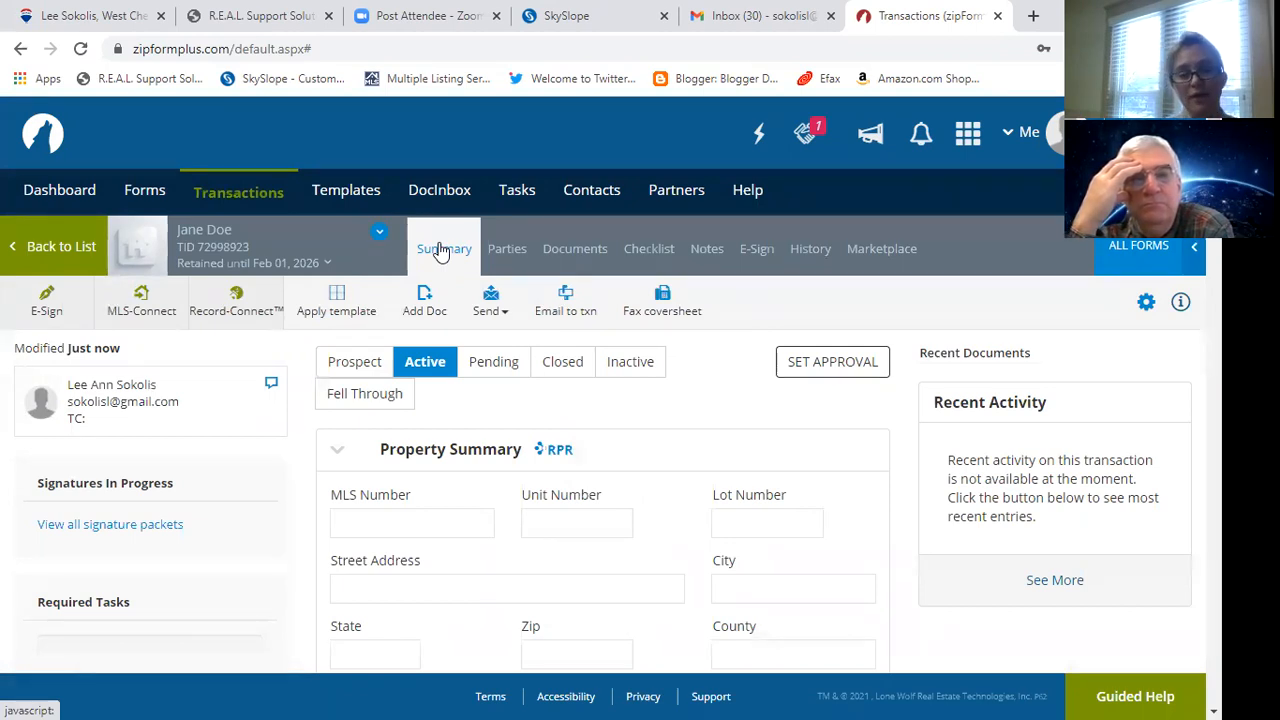
left_click(340, 587)
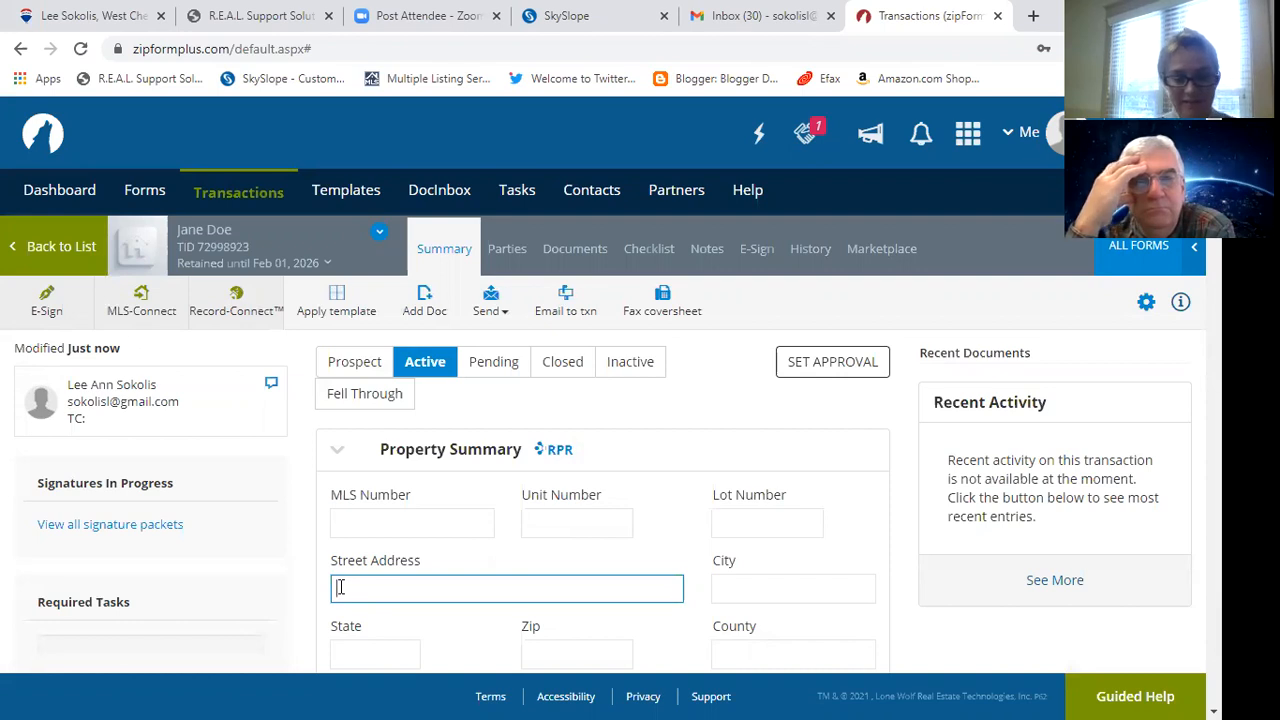
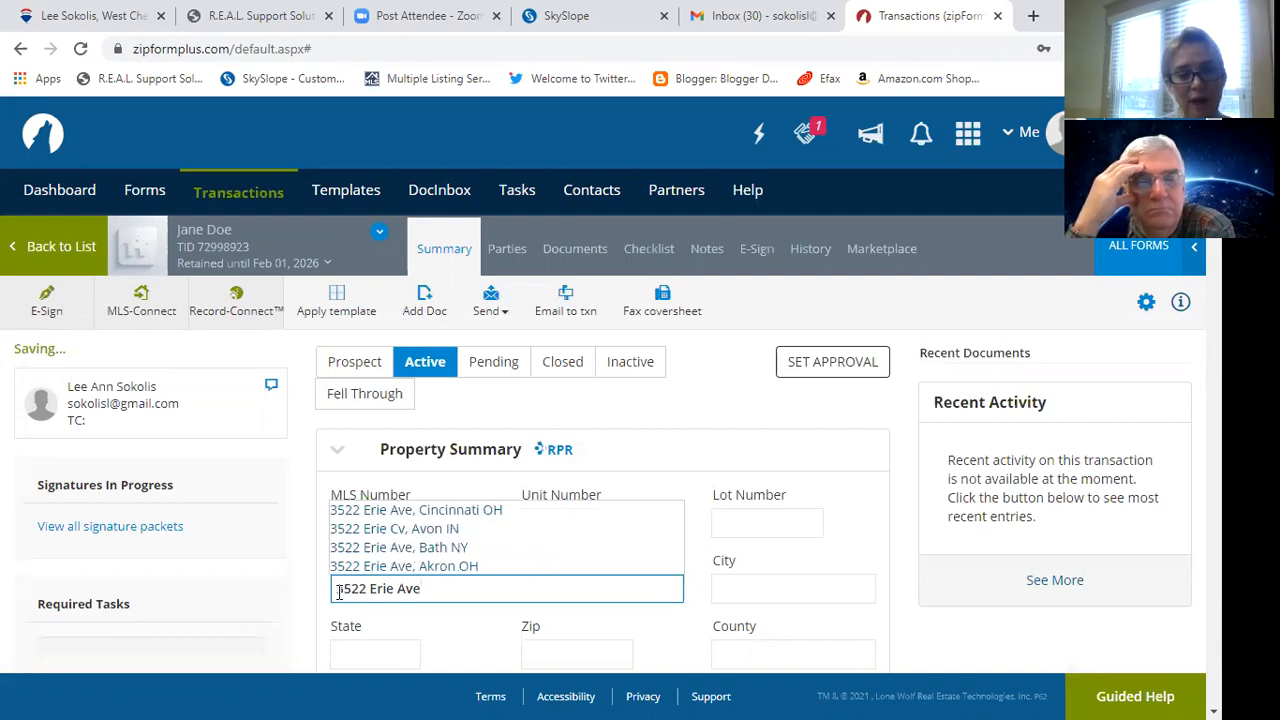
left_click(467, 518)
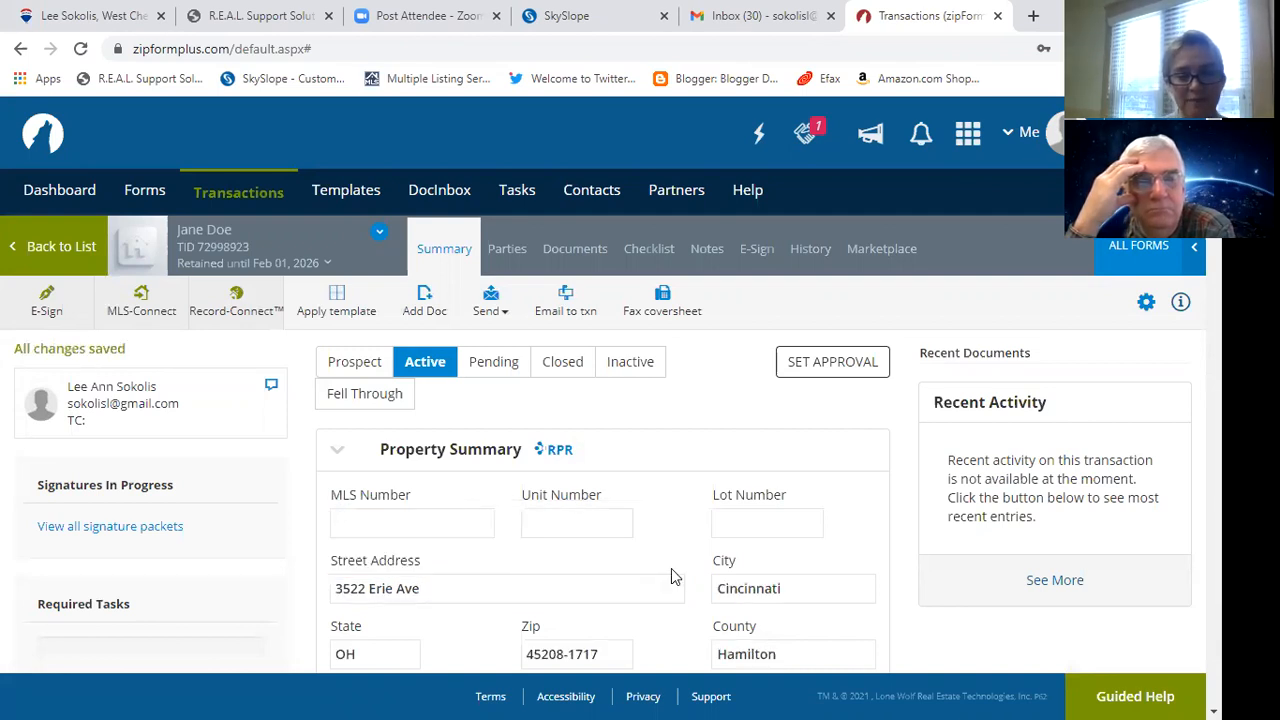
left_click(376, 517)
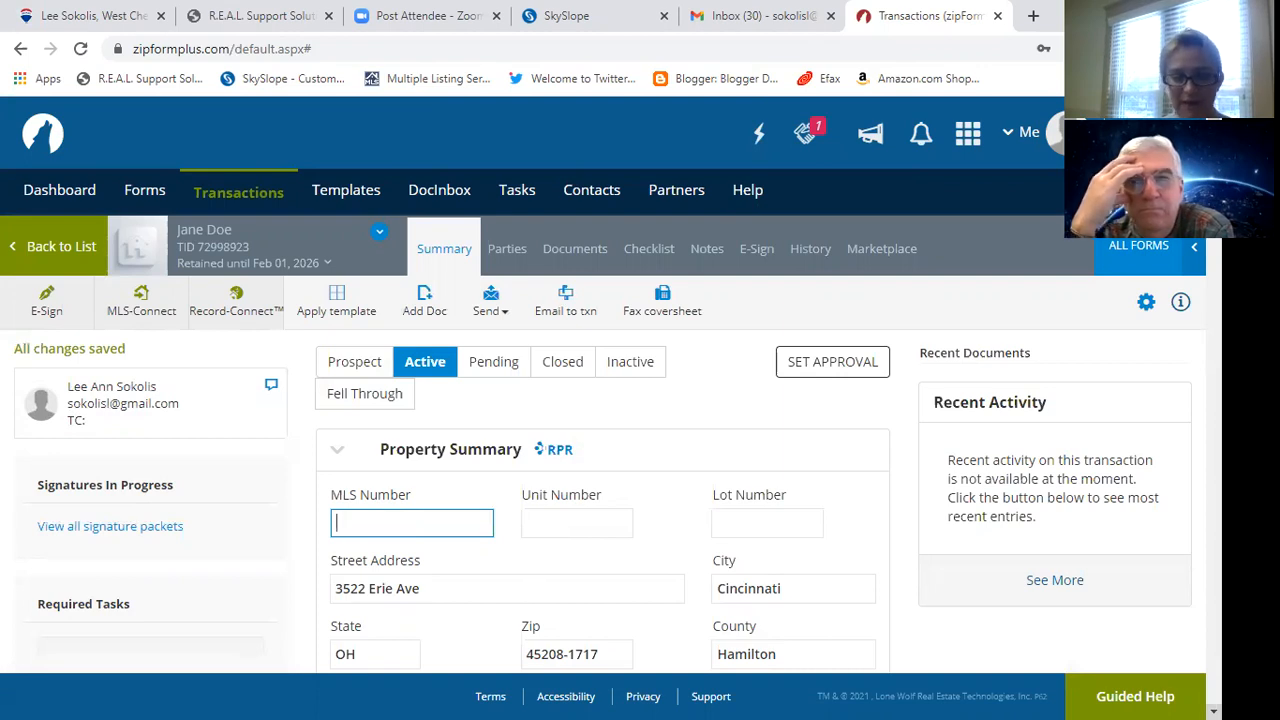
scroll(610, 400, "down", 2)
scroll(610, 400, "down", 3)
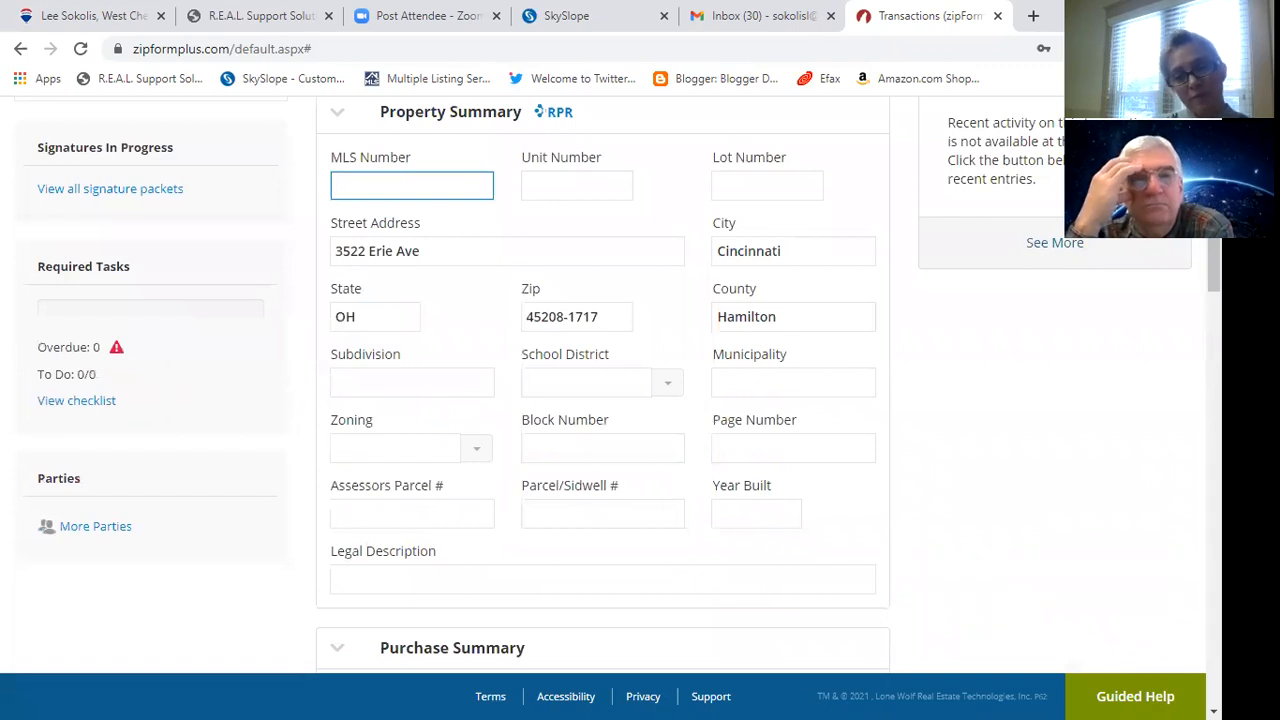
scroll(610, 400, "down", 1)
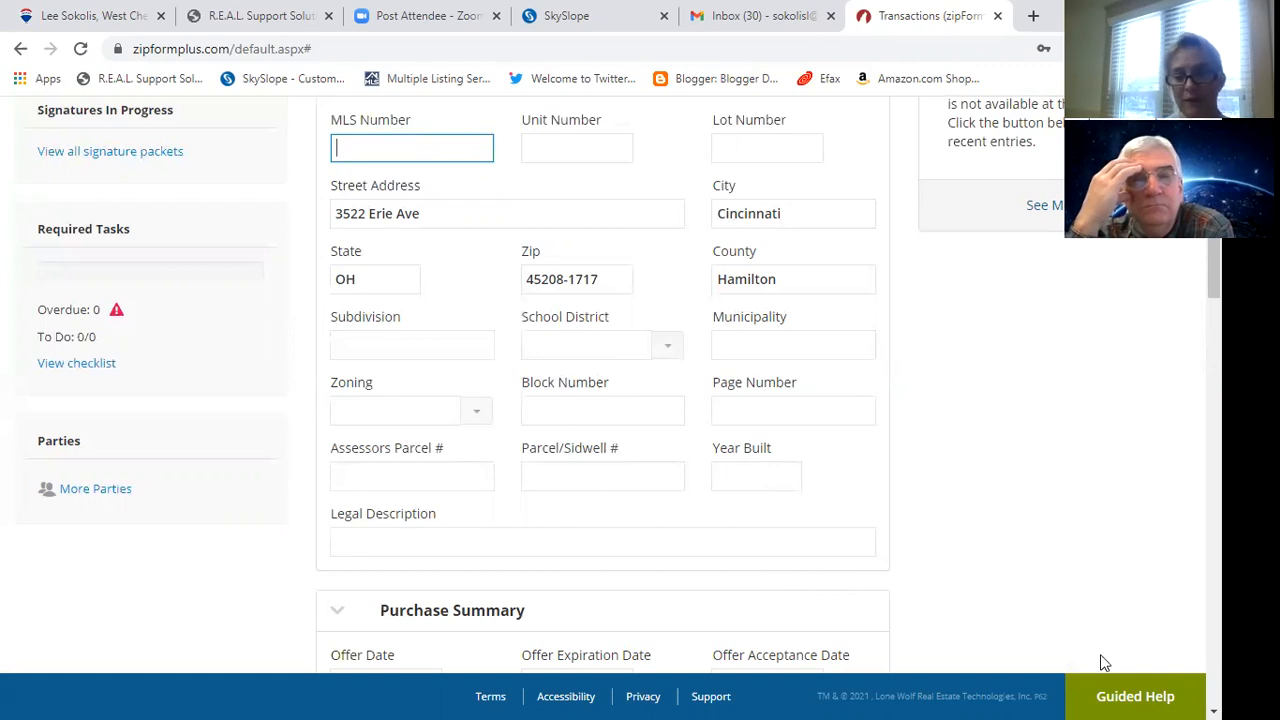
scroll(1032, 670, "down", 5)
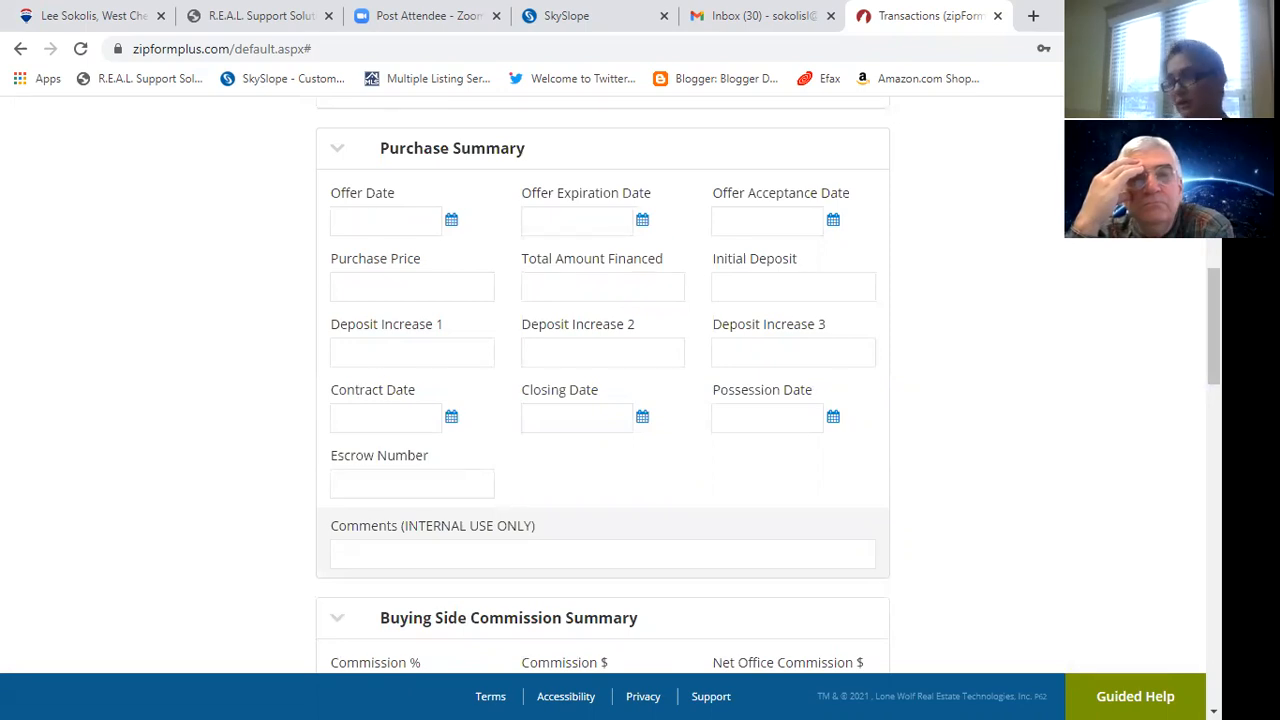
scroll(603, 384, "up", 10)
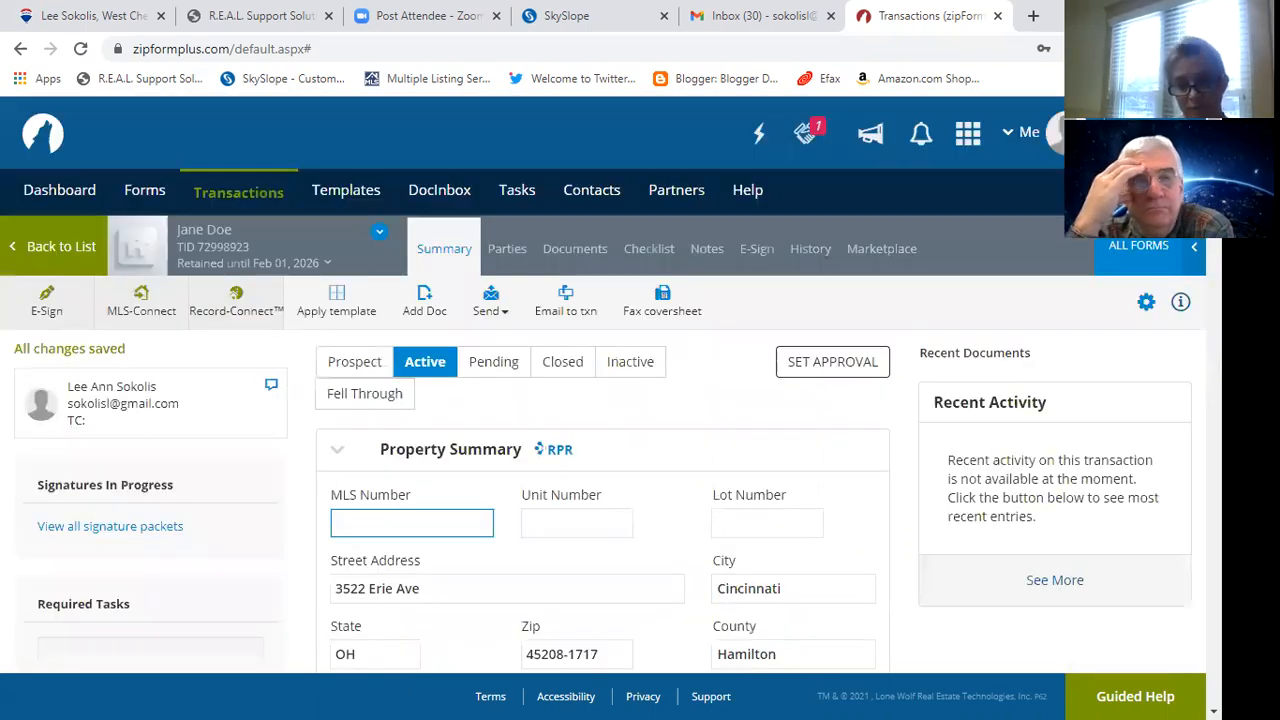
Open the transaction's parties and start entering the Buyer One party.
left_click(507, 250)
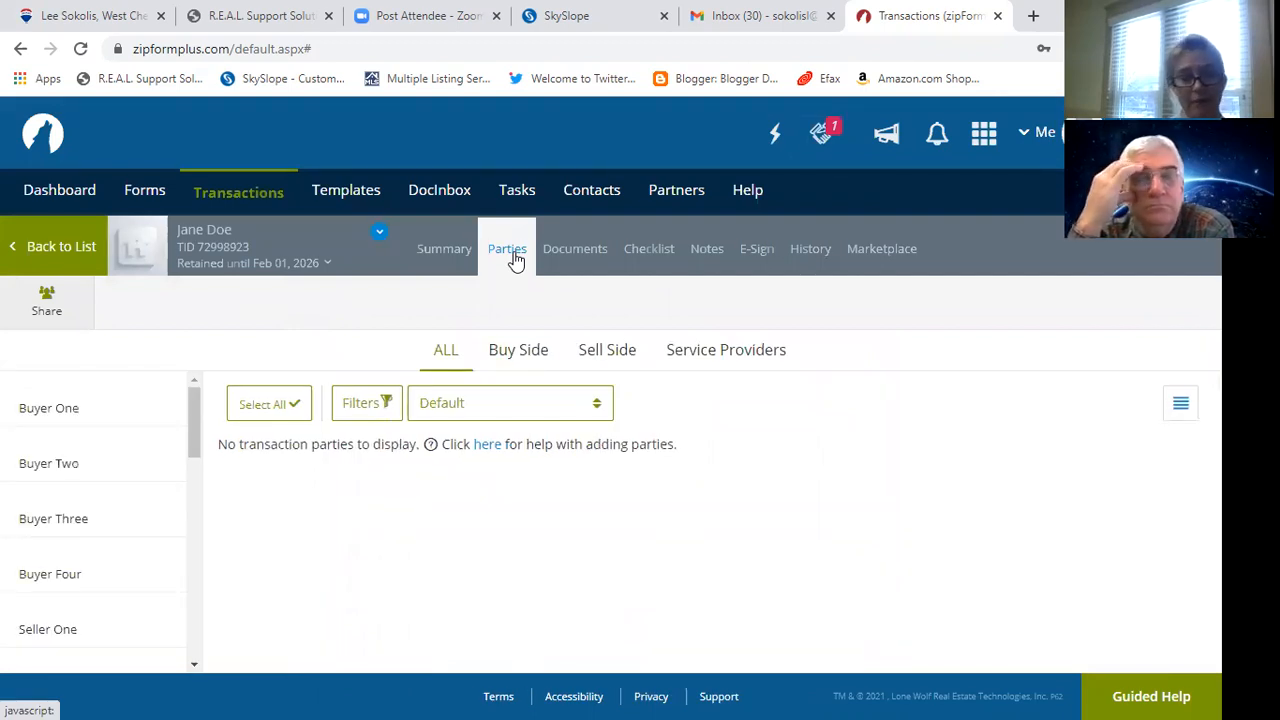
mouse_move(58, 414)
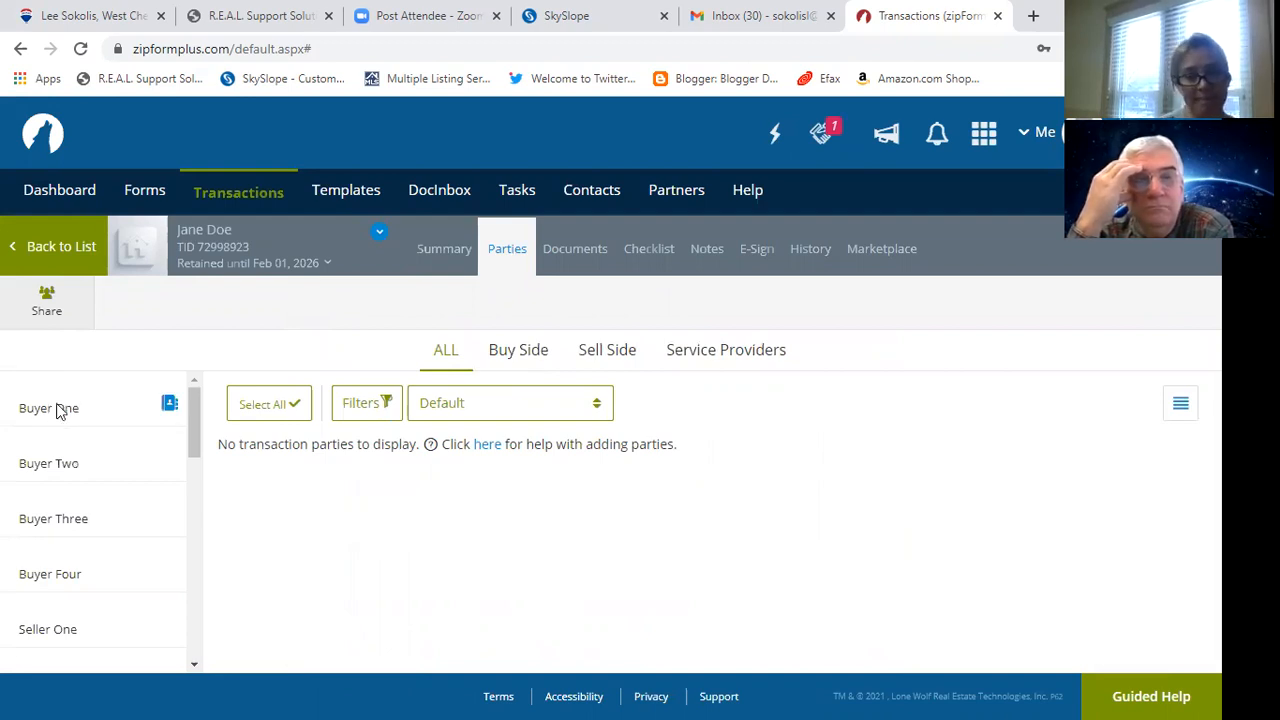
left_click(57, 408)
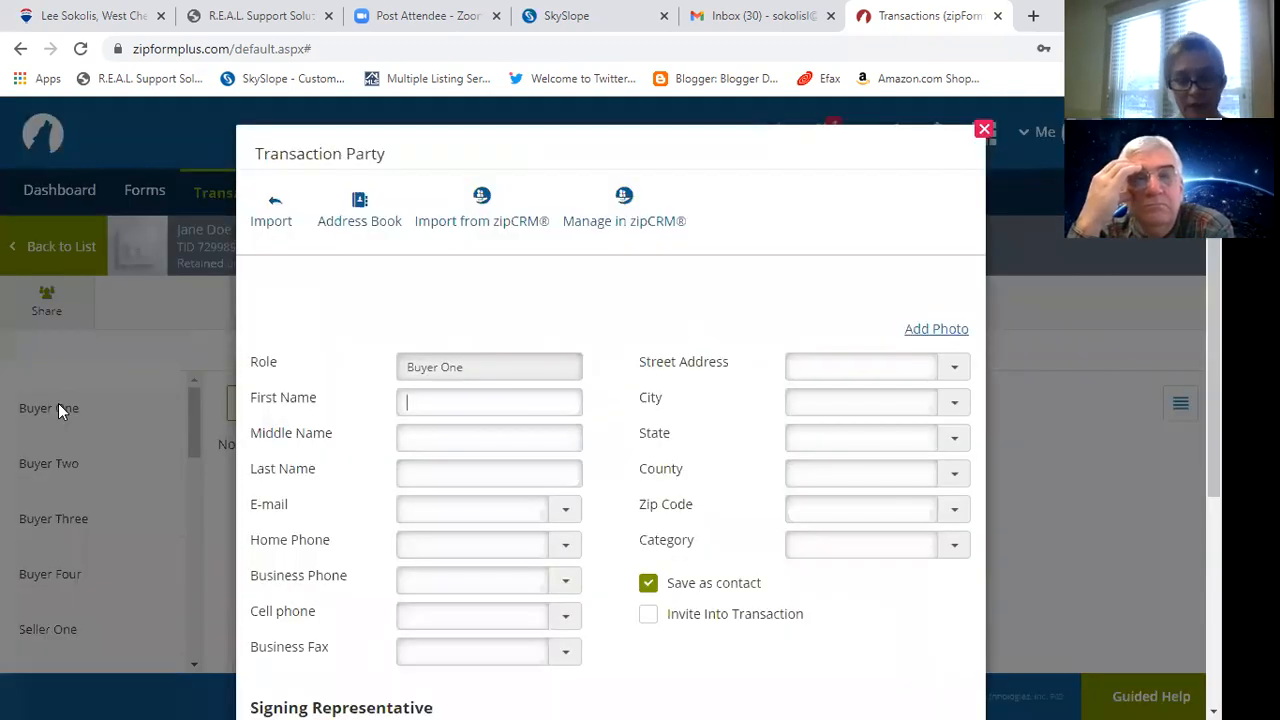
key("Escape")
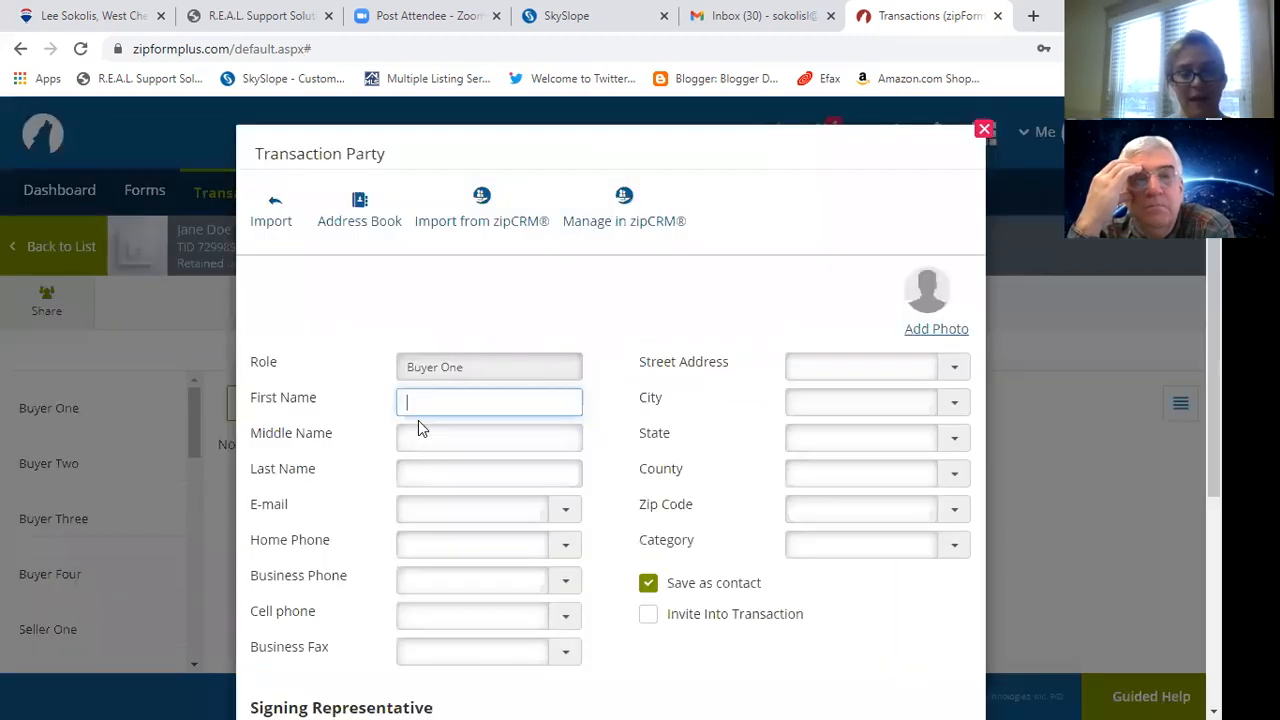
Enter the buyer's first and last name, fixing a typo, and save the party.
type("ane")
key("Tab")
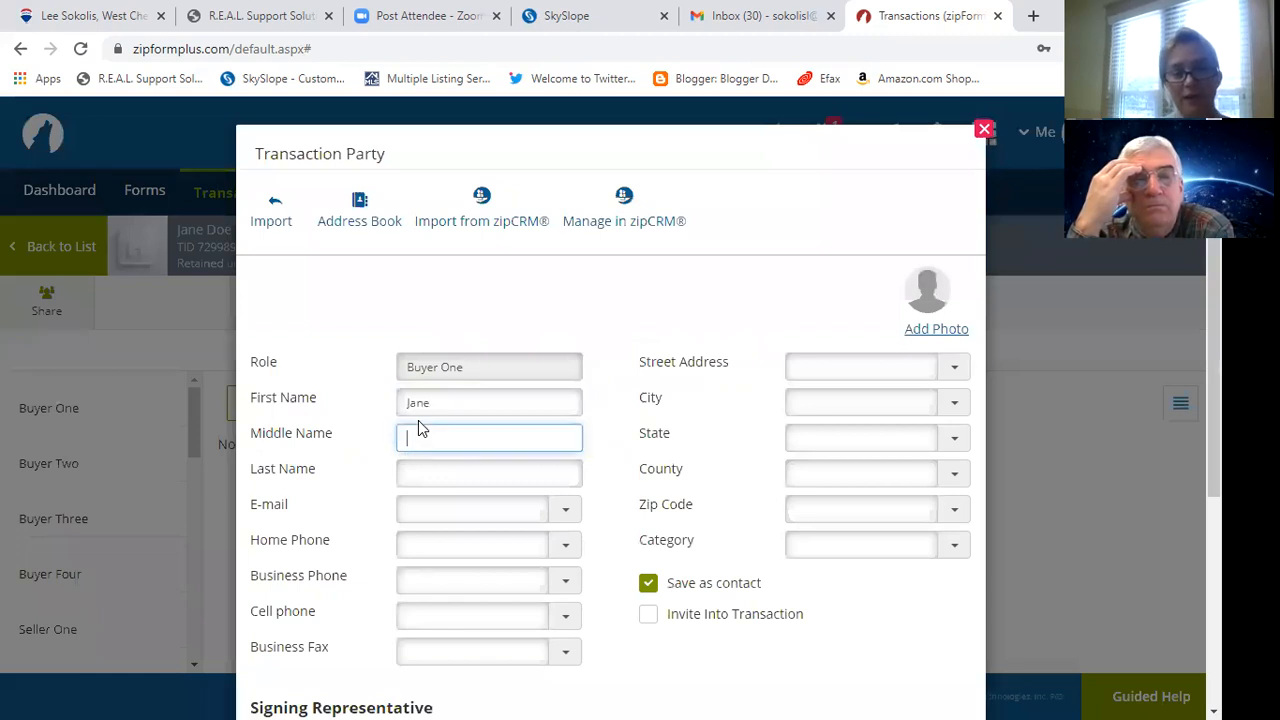
key("Tab")
type("DEo")
key("BackSpace")
key("BackSpace")
type("oe")
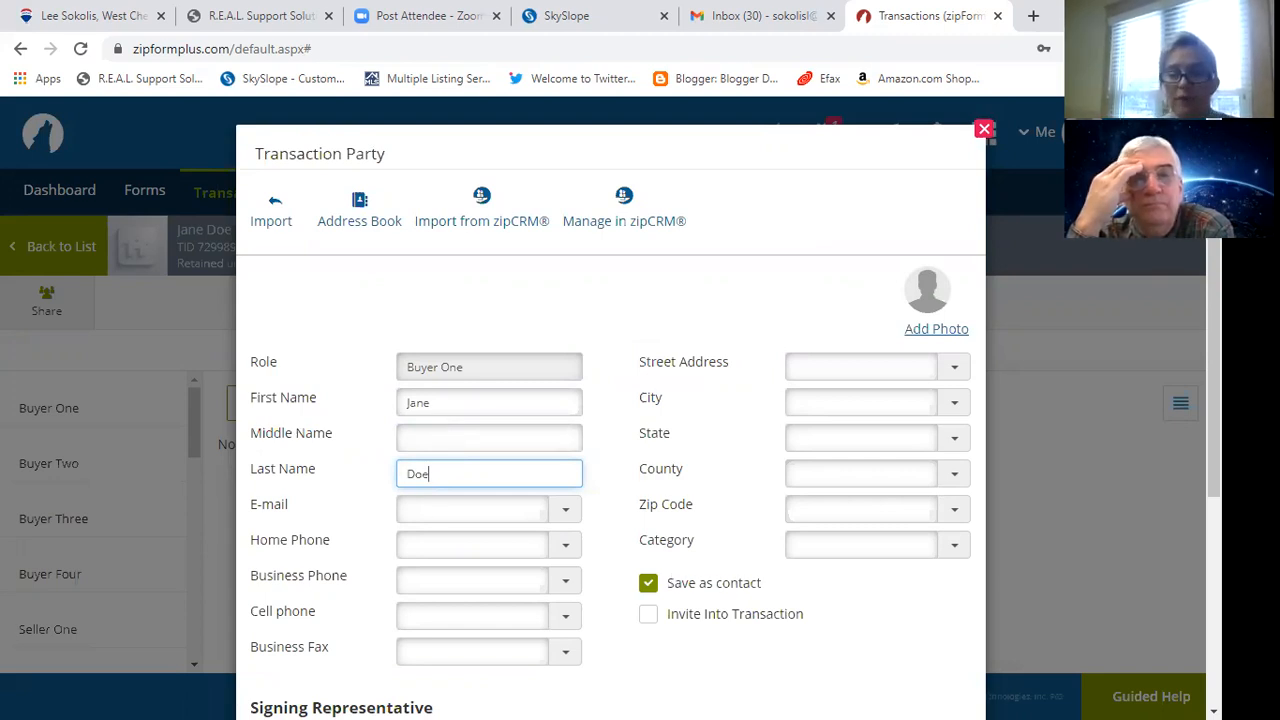
scroll(610, 408, "down", 1)
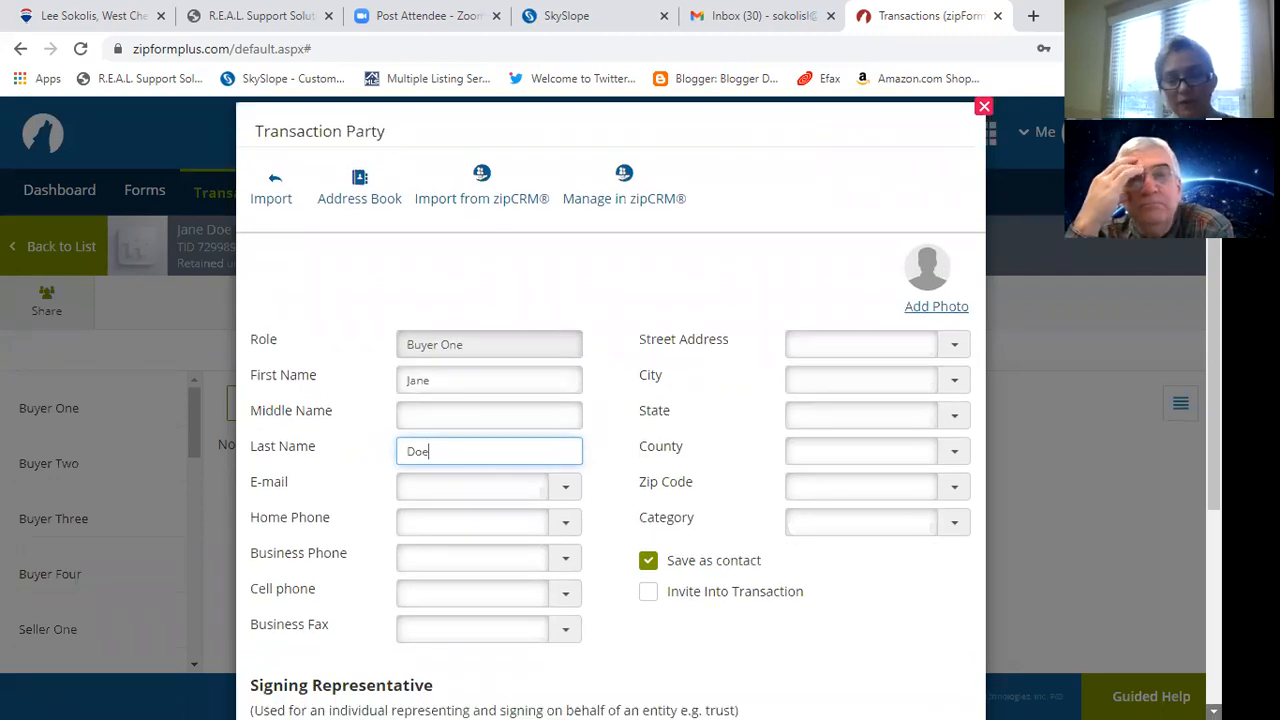
scroll(610, 408, "down", 1)
scroll(836, 546, "down", 1)
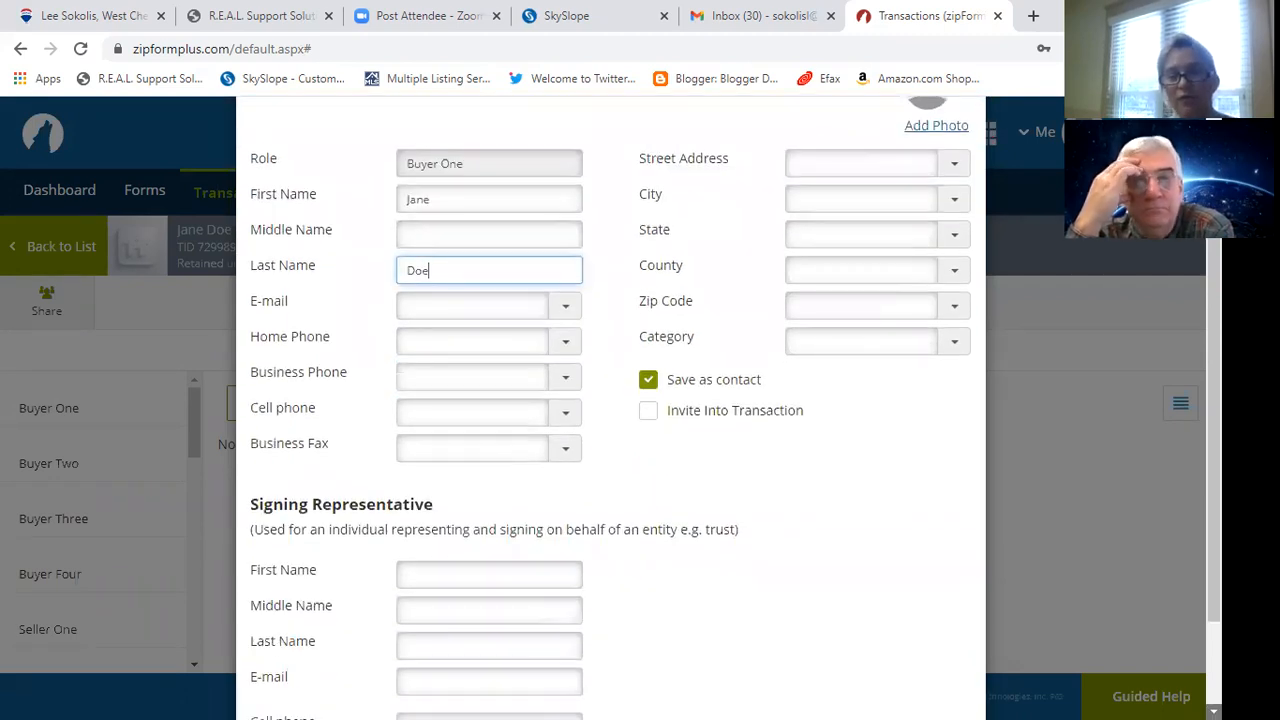
scroll(836, 546, "down", 1)
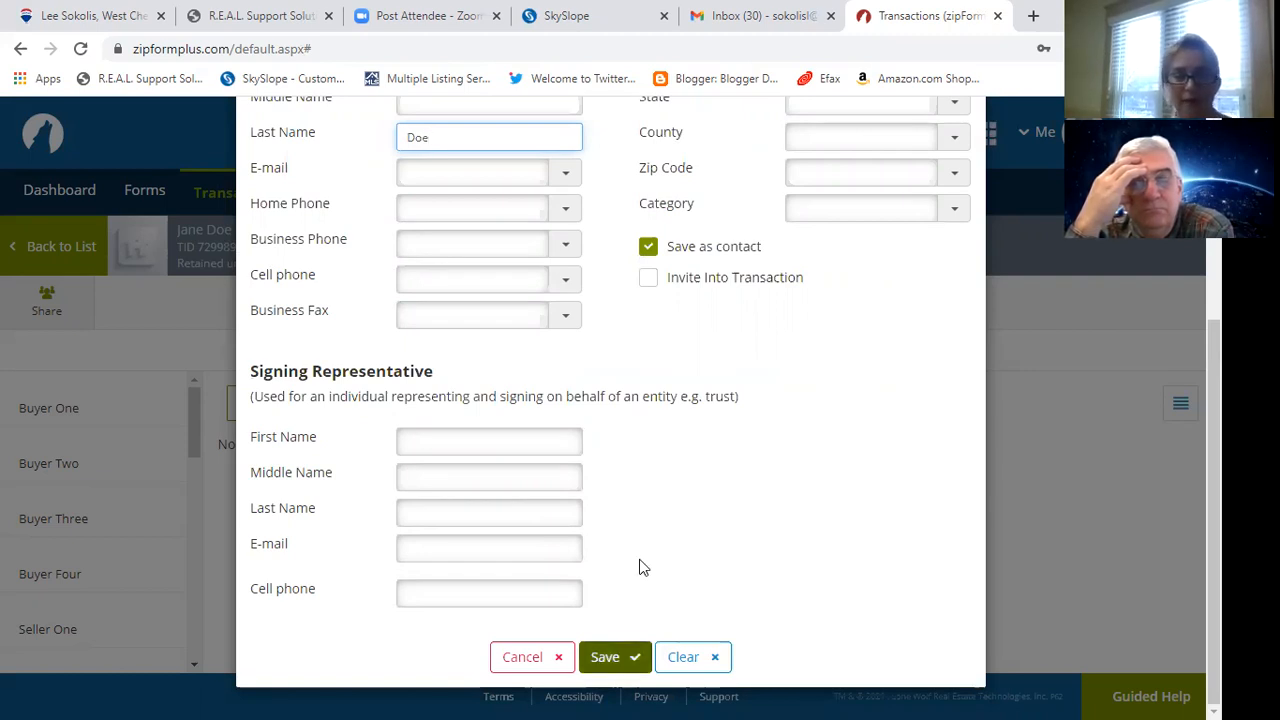
key("Return")
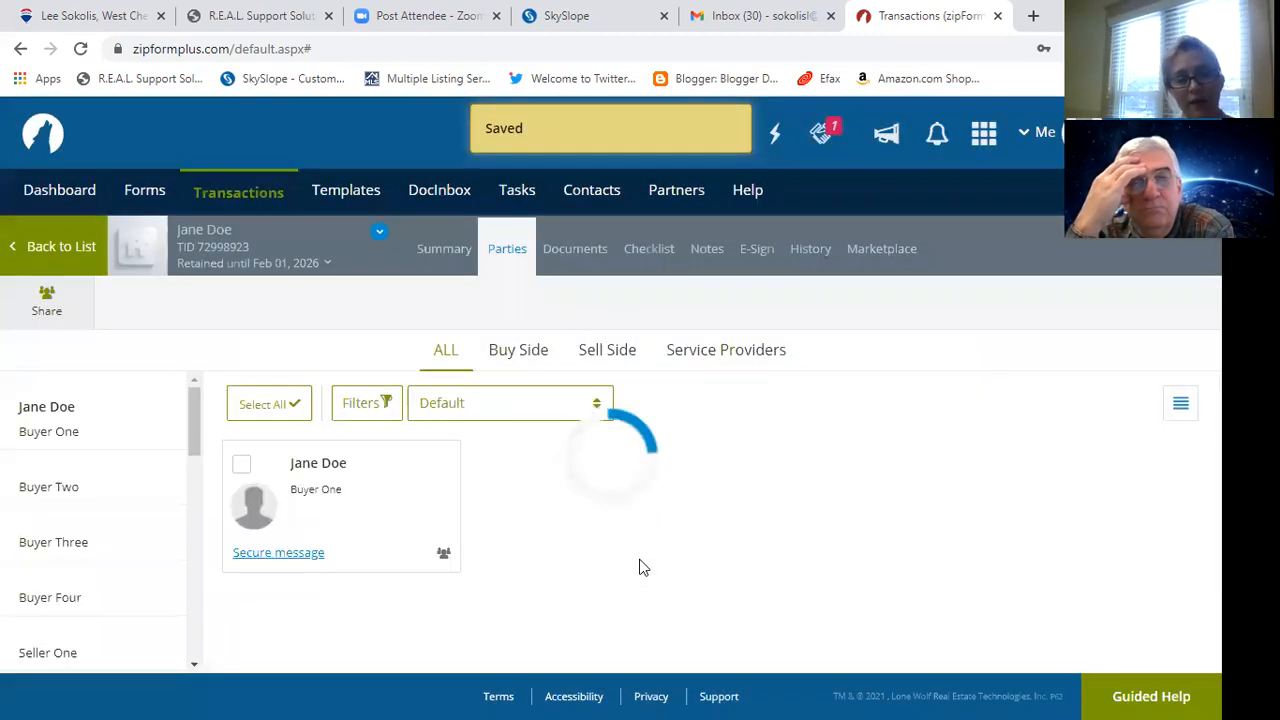
mouse_move(106, 488)
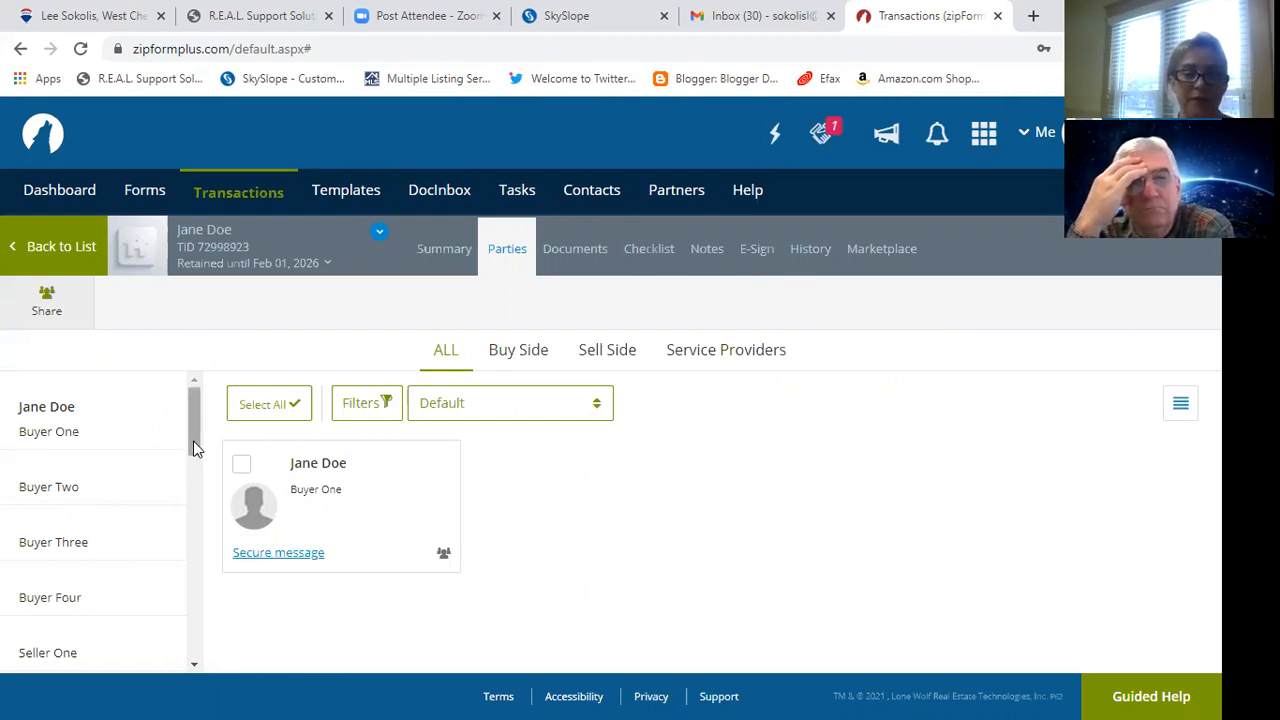
scroll(197, 481, "down", 2)
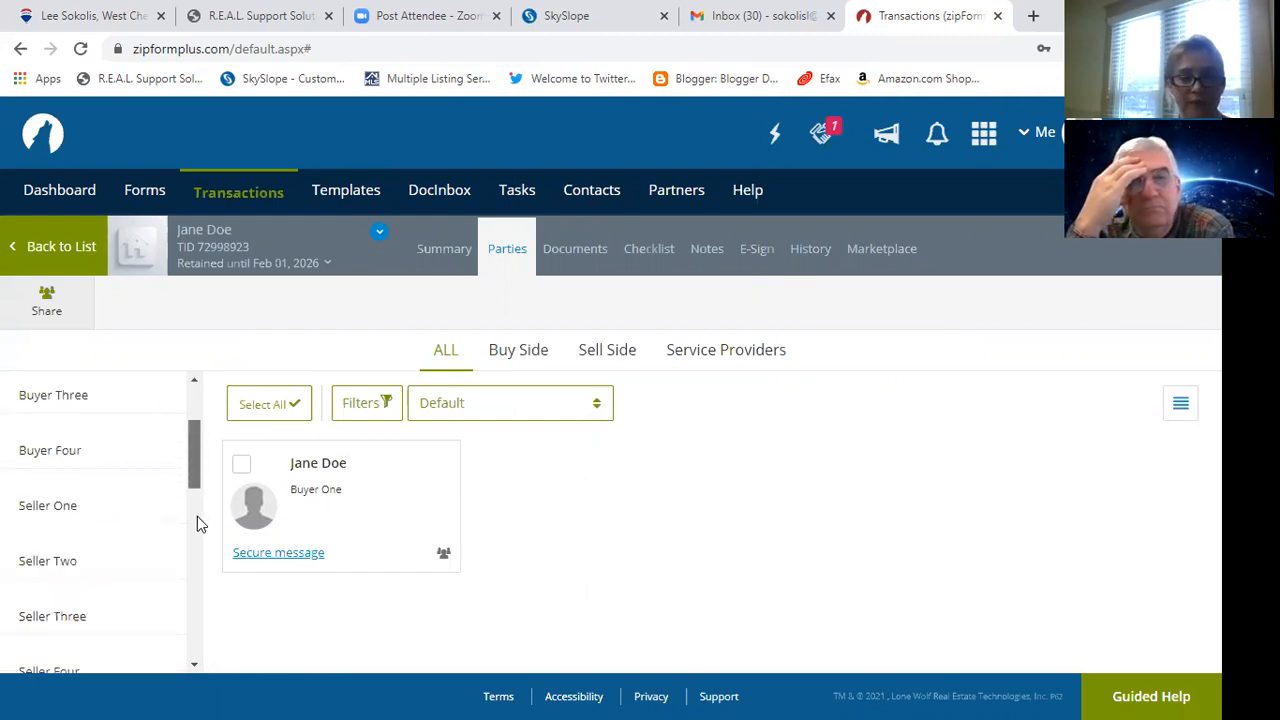
scroll(197, 516, "down", 2)
scroll(197, 541, "down", 1)
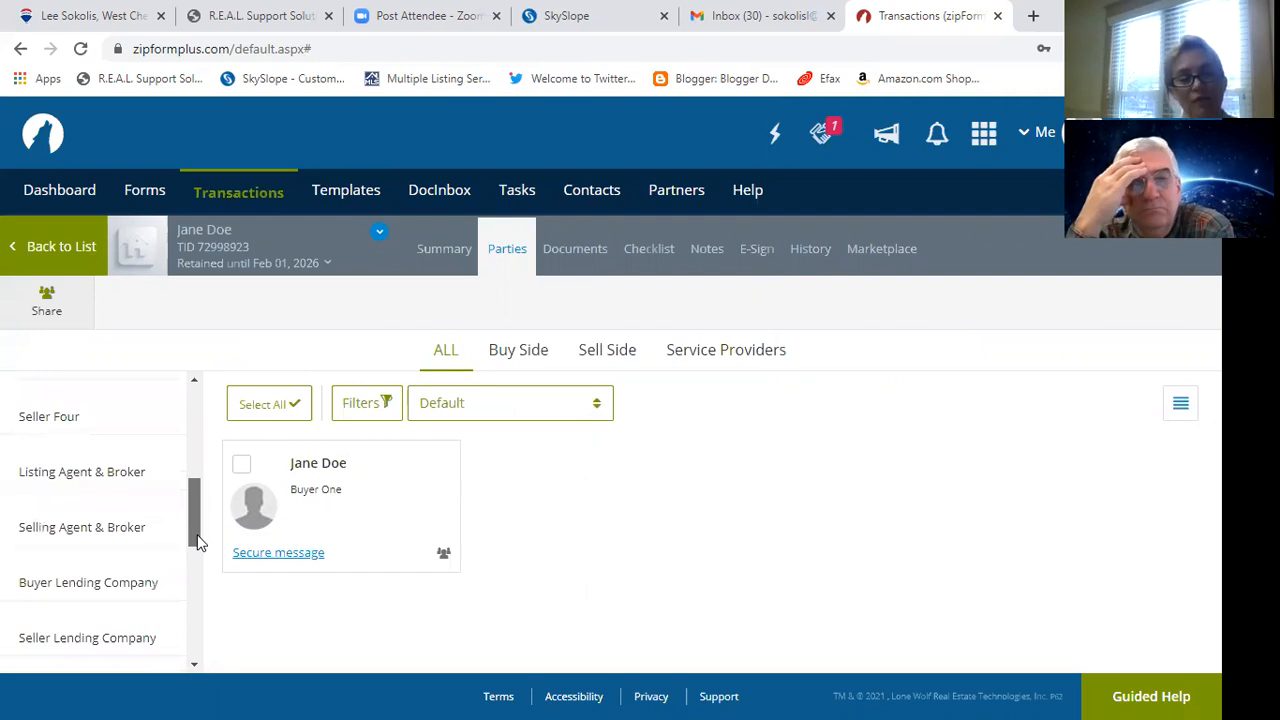
scroll(197, 540, "down", 1)
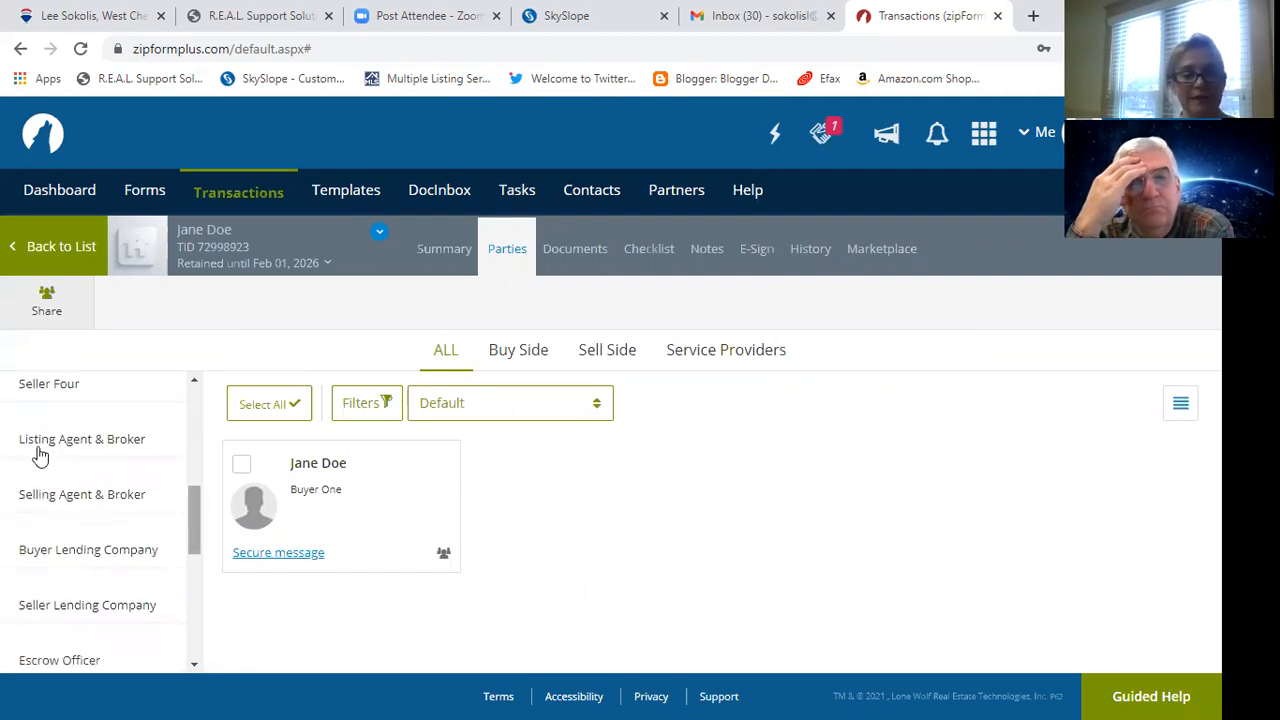
Enter the selling agent's name, agent ID, license number, e-mail and business phone.
left_click(58, 498)
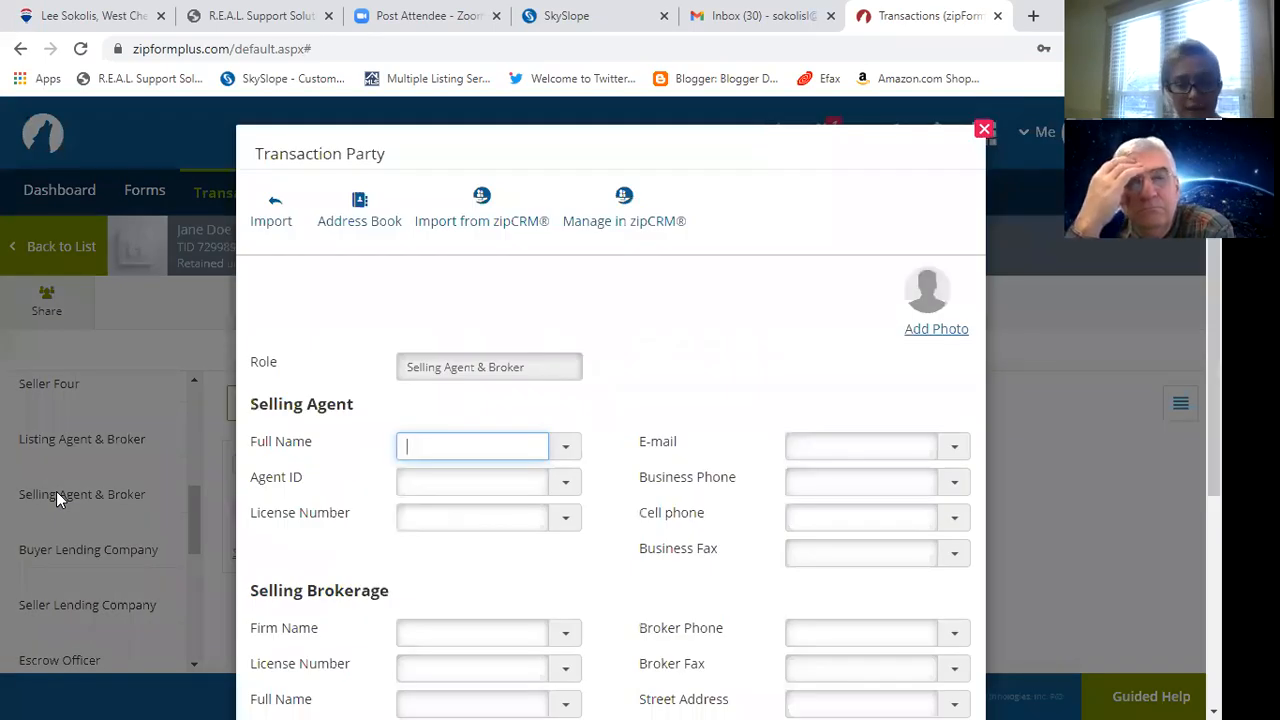
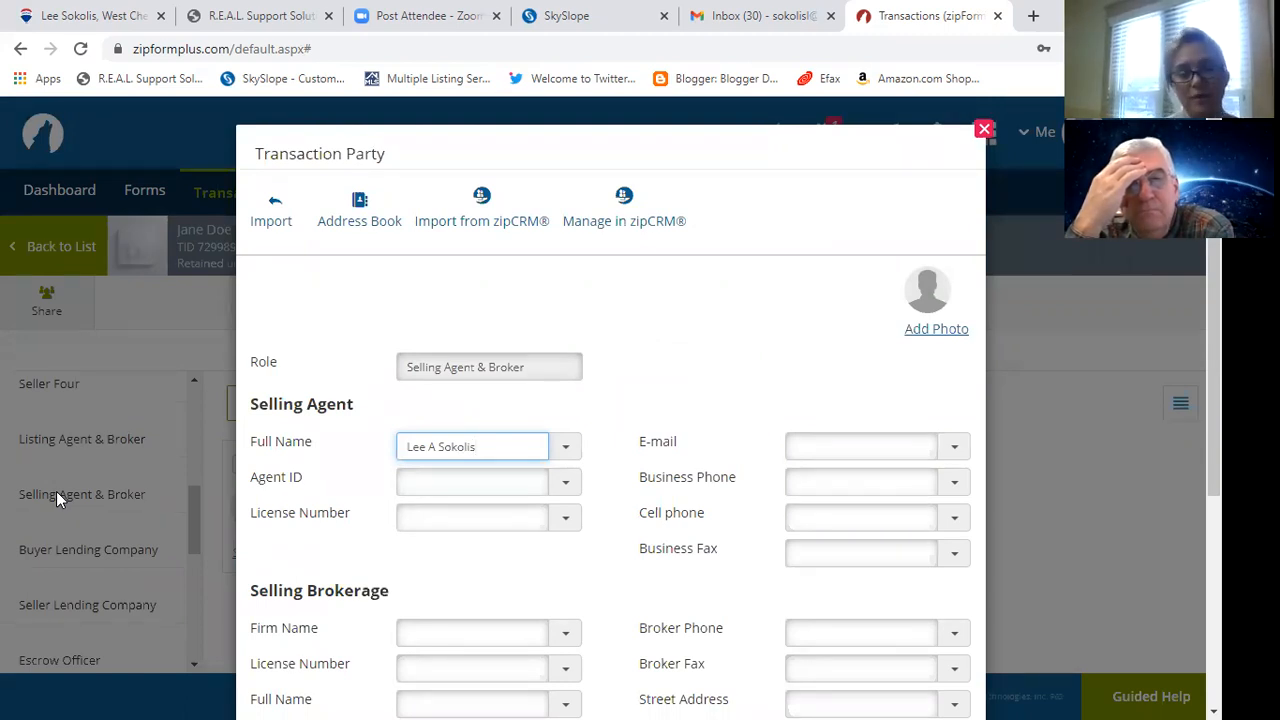
key("Tab")
key("Tab")
key("Tab")
key("Tab")
key("Tab")
key("Tab")
key("Tab")
key("Tab")
key("shift+Tab")
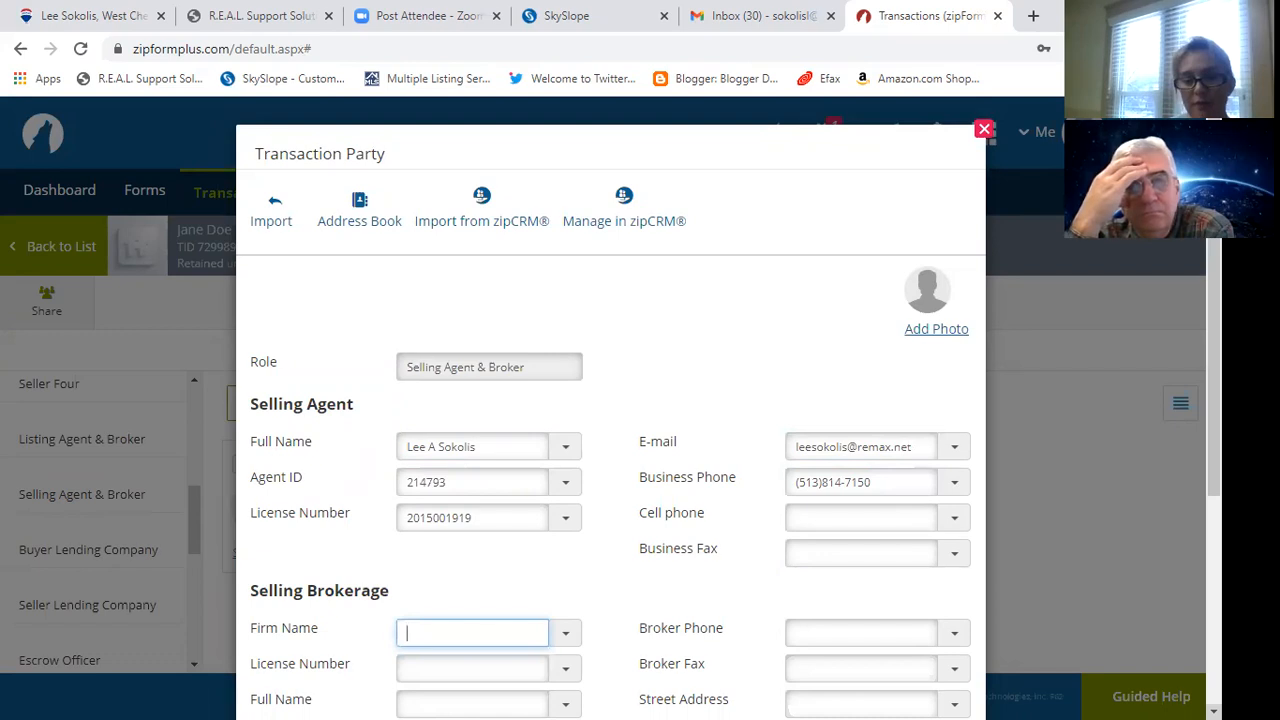
Enter brokerage REMAX Preferred Group with its license number, broker's full name and office ID.
left_click(1214, 711)
scroll(610, 450, "down", 3)
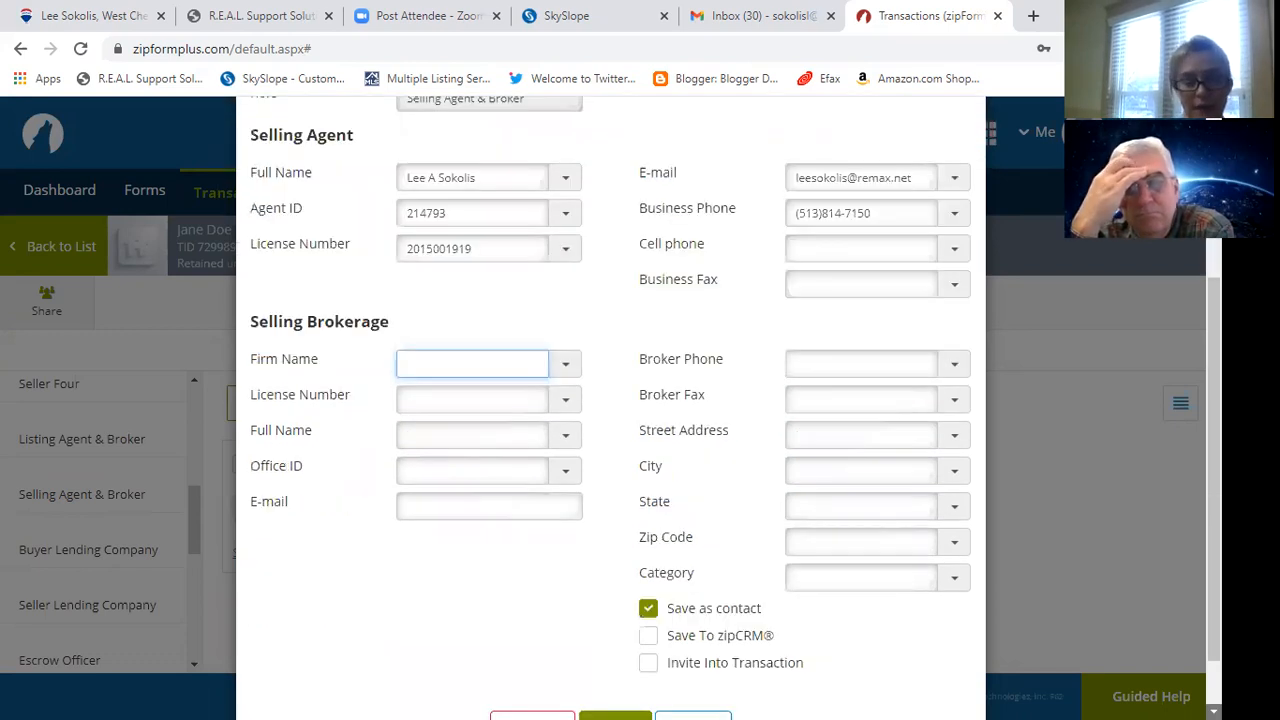
scroll(610, 400, "down", 1)
type("REMAX Pref")
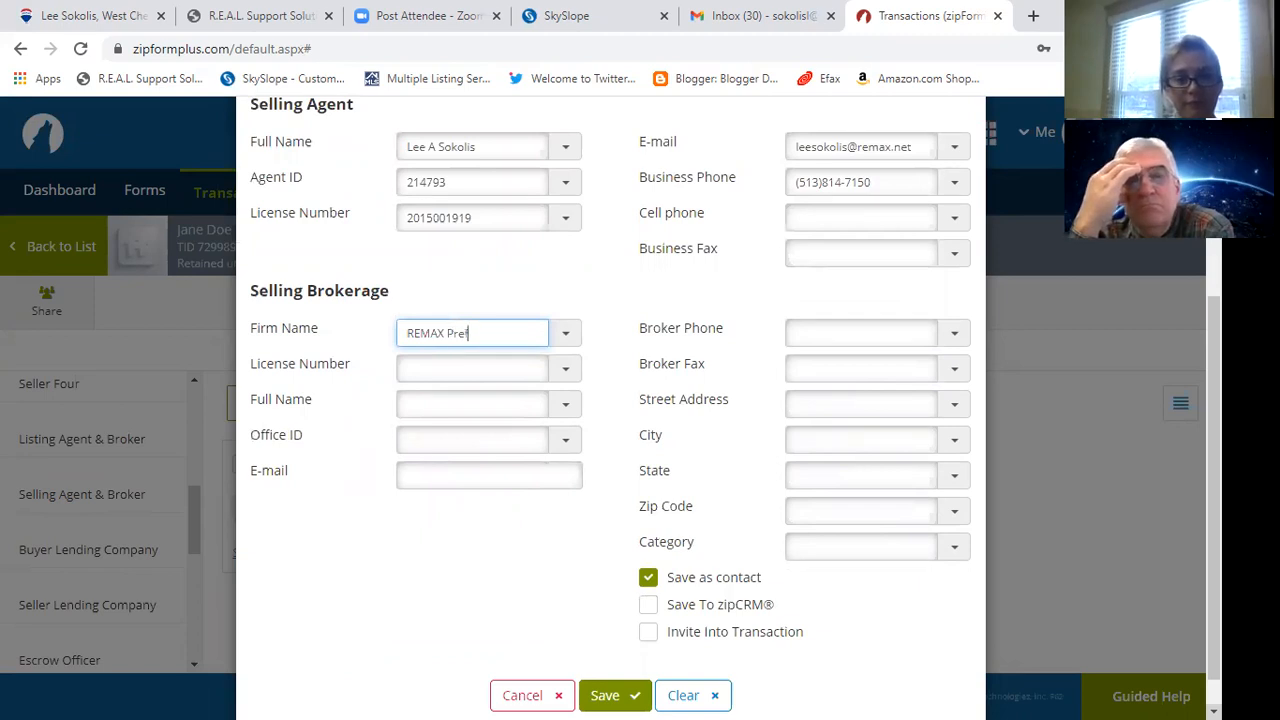
type("erred Group")
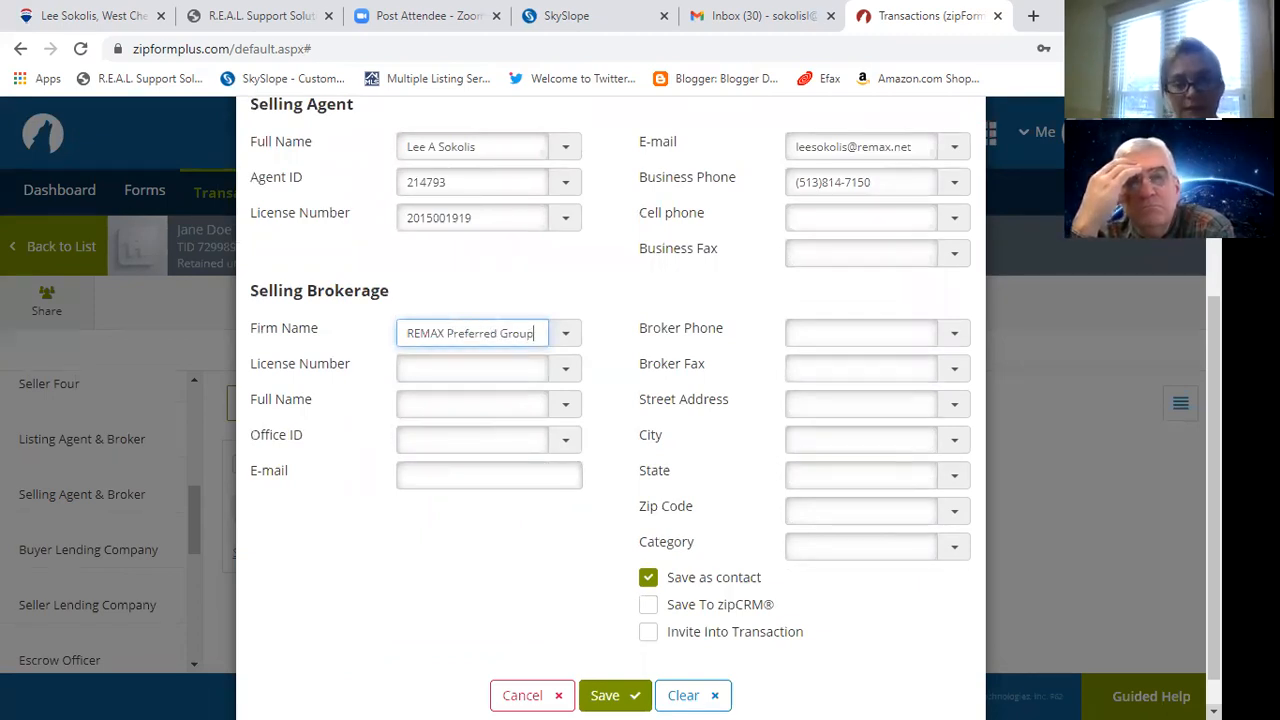
key("Tab")
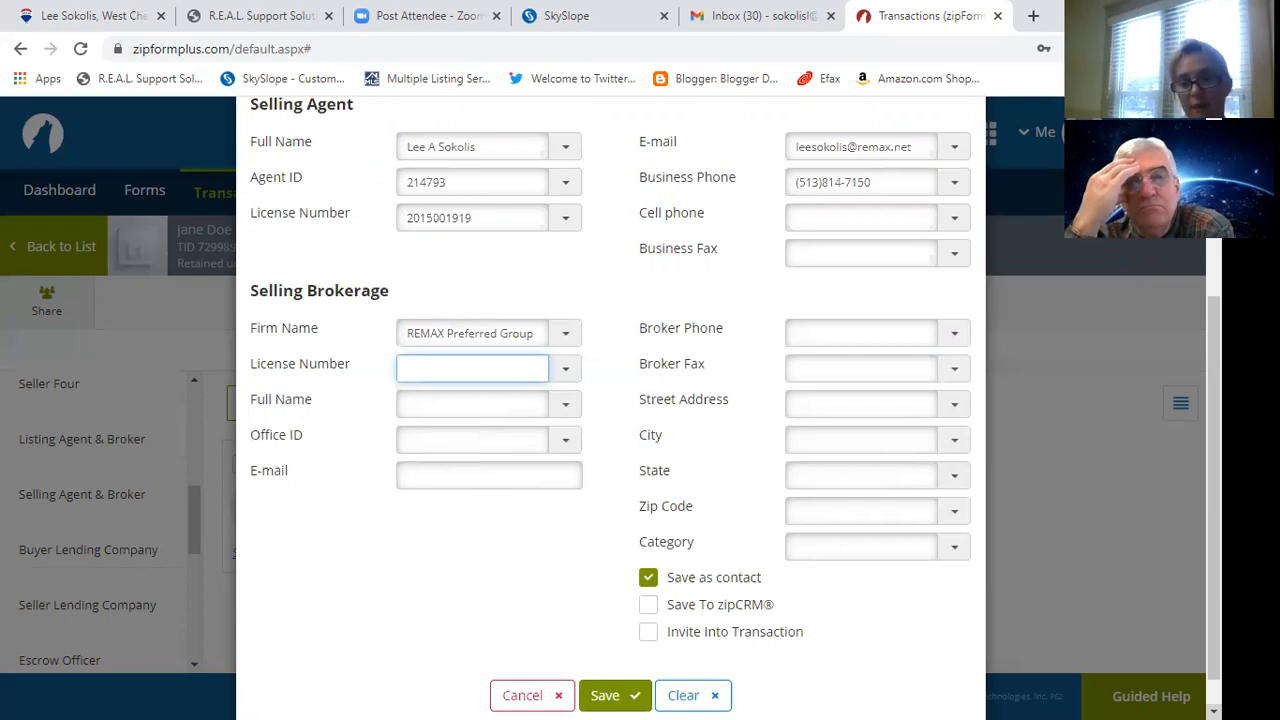
type("000")
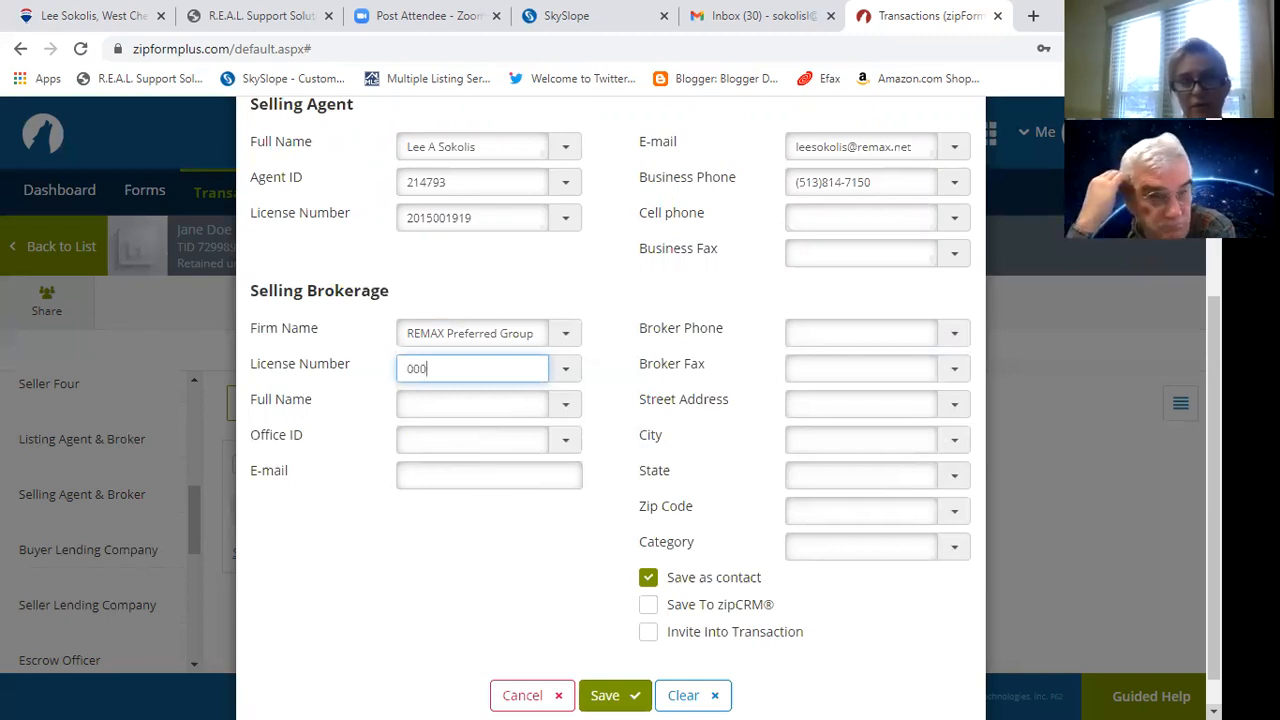
type("0")
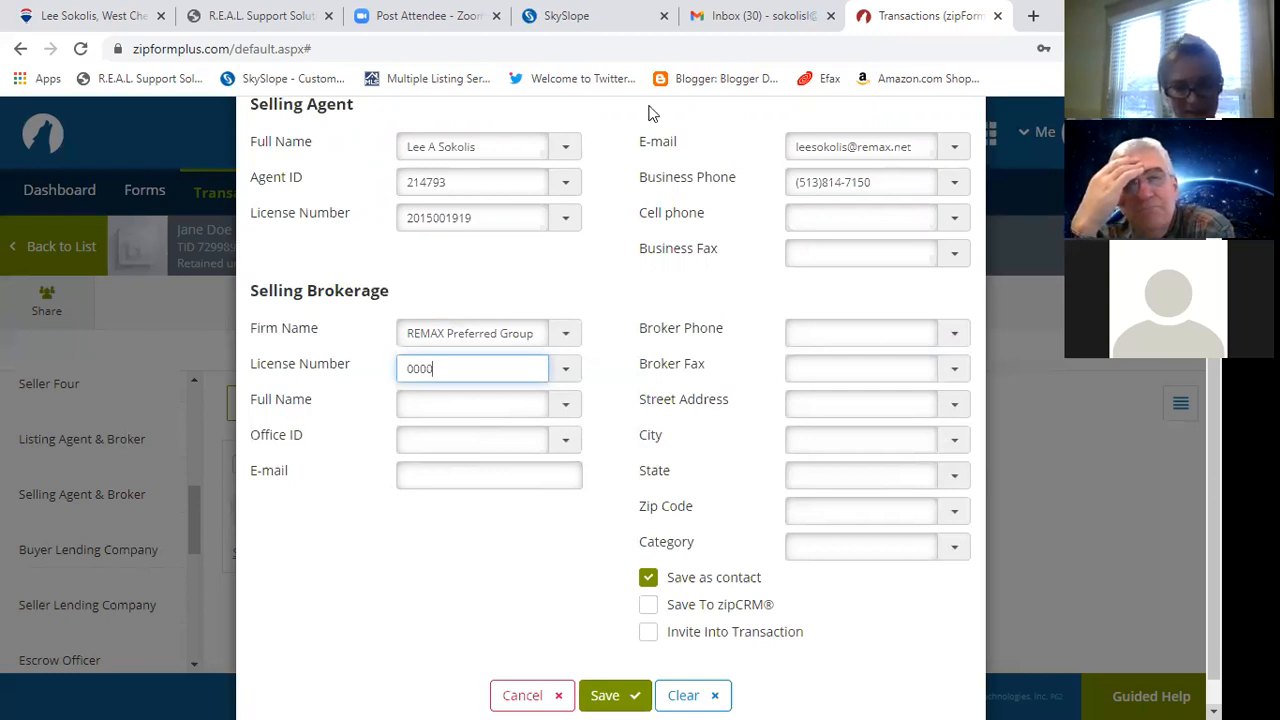
type("447359")
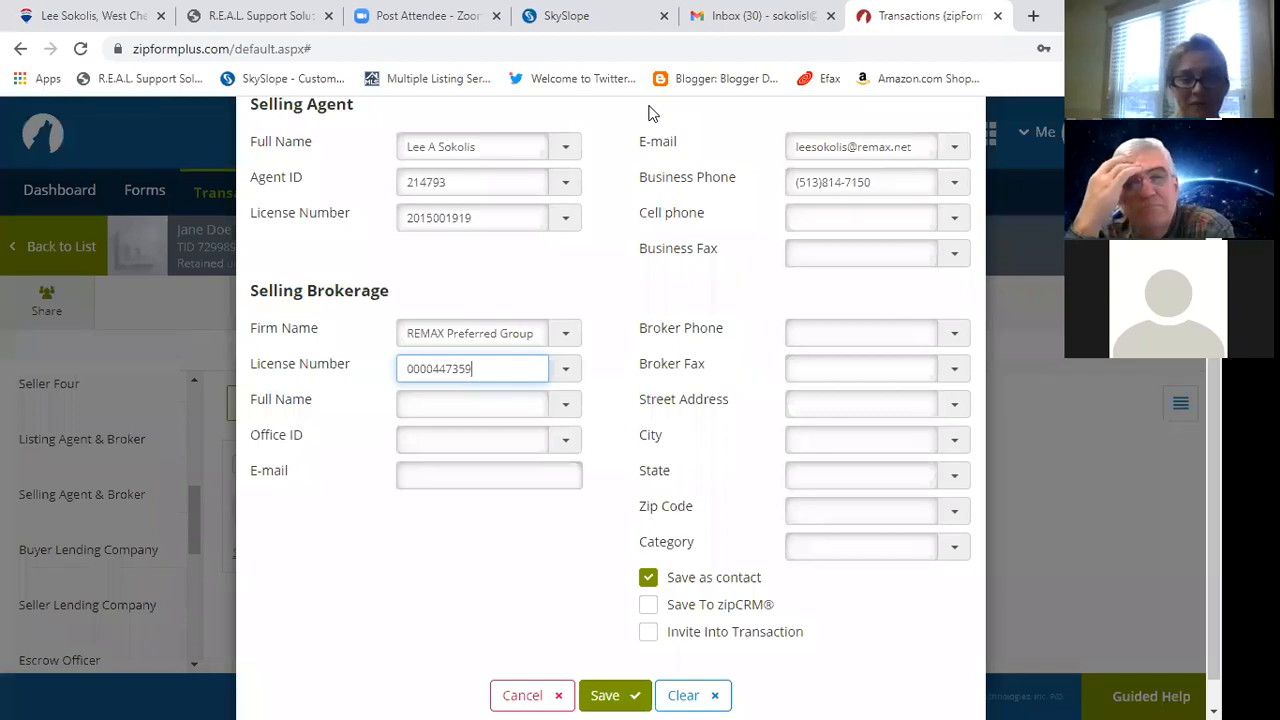
key("Tab")
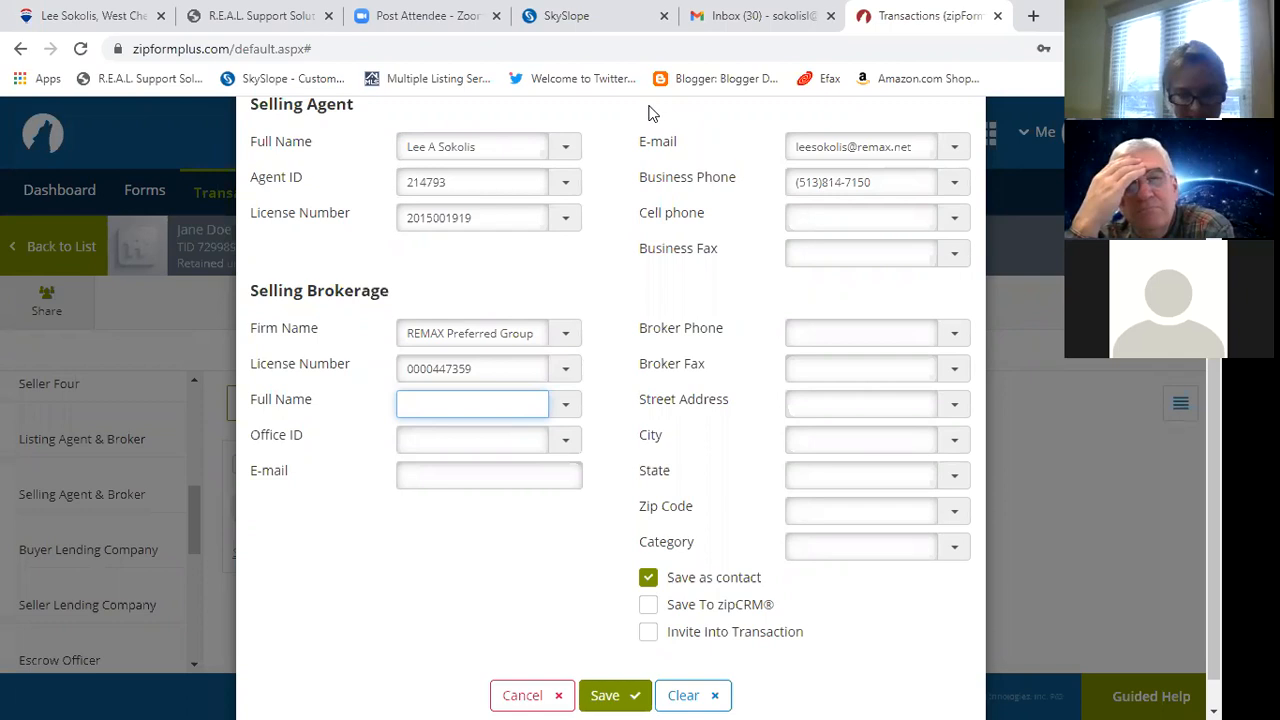
key("Tab")
type("PREG03")
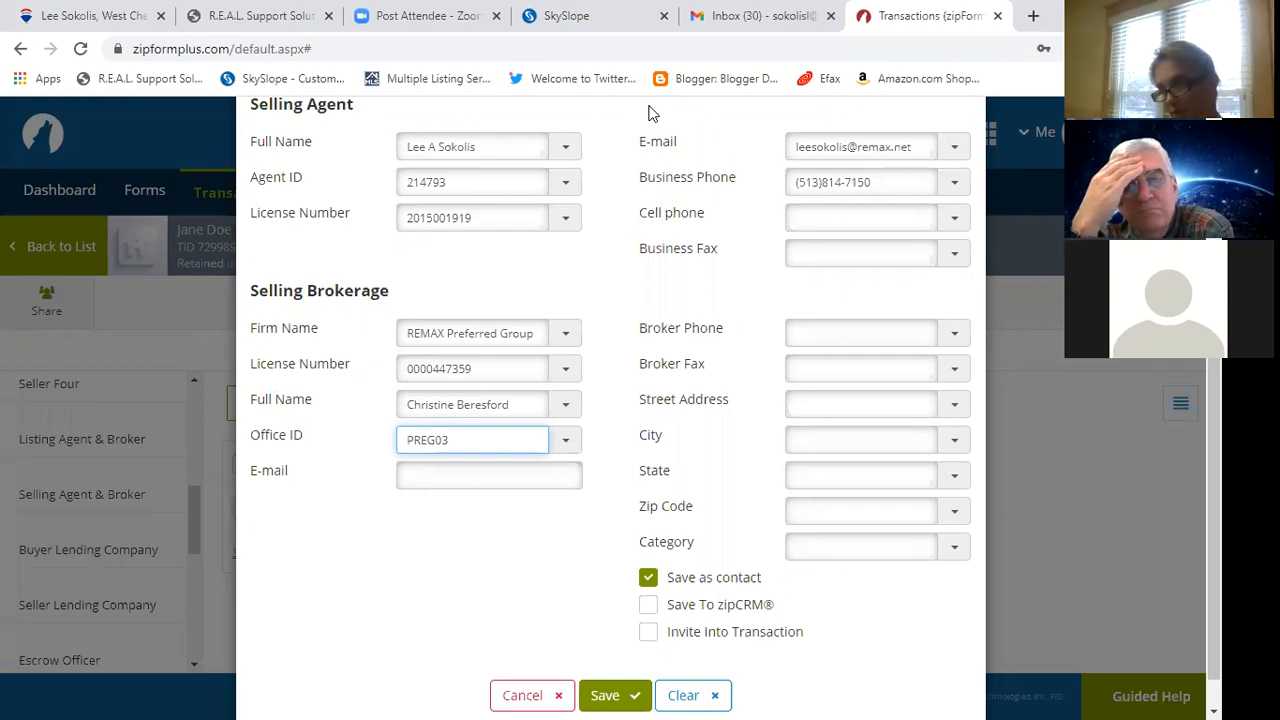
Fill in the brokerage e-mail, phone and full office address, then save the party.
key("Tab")
key("Tab")
key("Tab")
type("9032 Union Center Blvd")
key("Tab")
type("West Chester")
key("Tab")
type("OH")
key("Tab")
type("45069")
key("Tab")
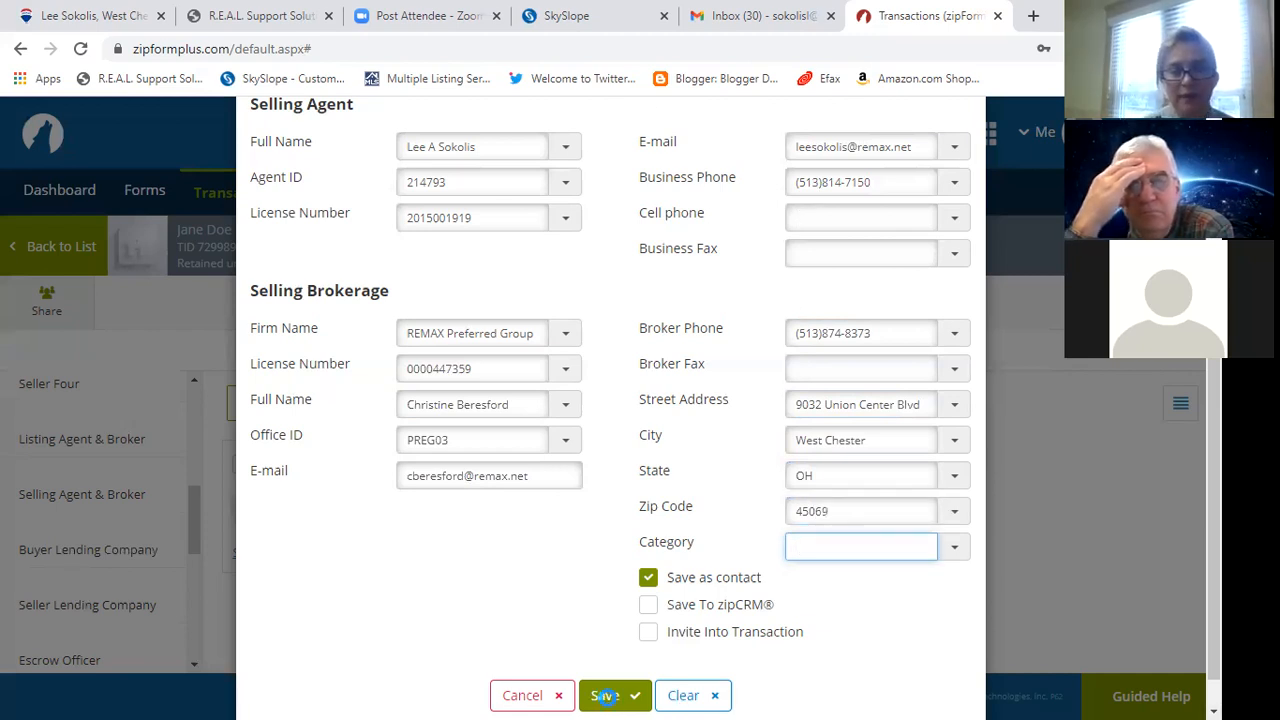
left_click(605, 697)
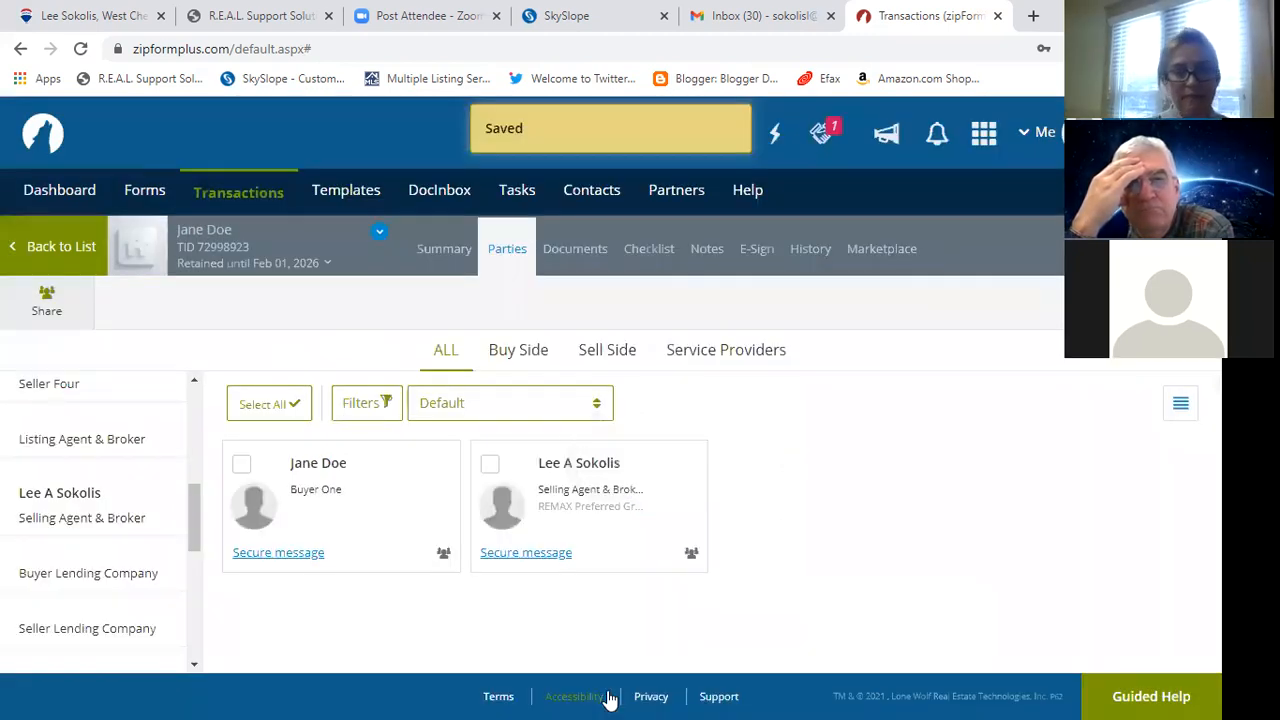
Switch to the transaction's Documents page.
left_click(575, 256)
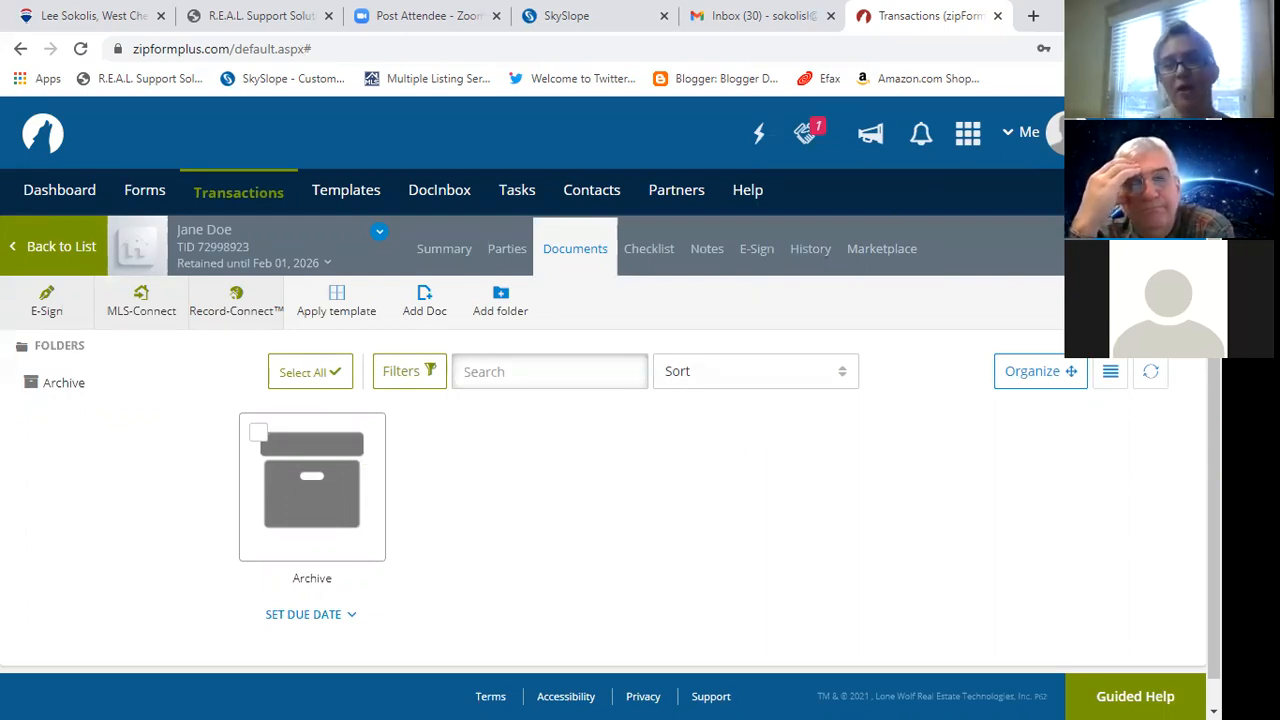
From the Cincinnati Area Board library, add Addendum #1 - 1/04 and Contract to Purchase - 11/1/2017.
left_click(424, 300)
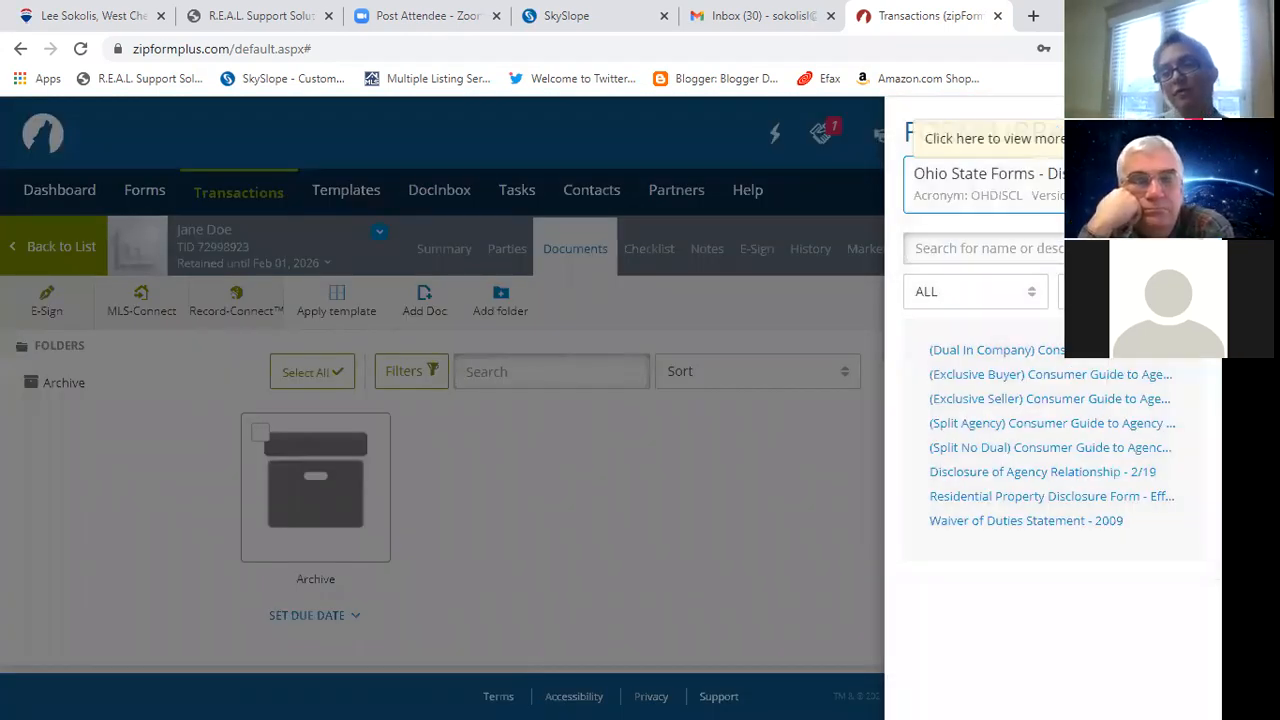
left_click(1110, 185)
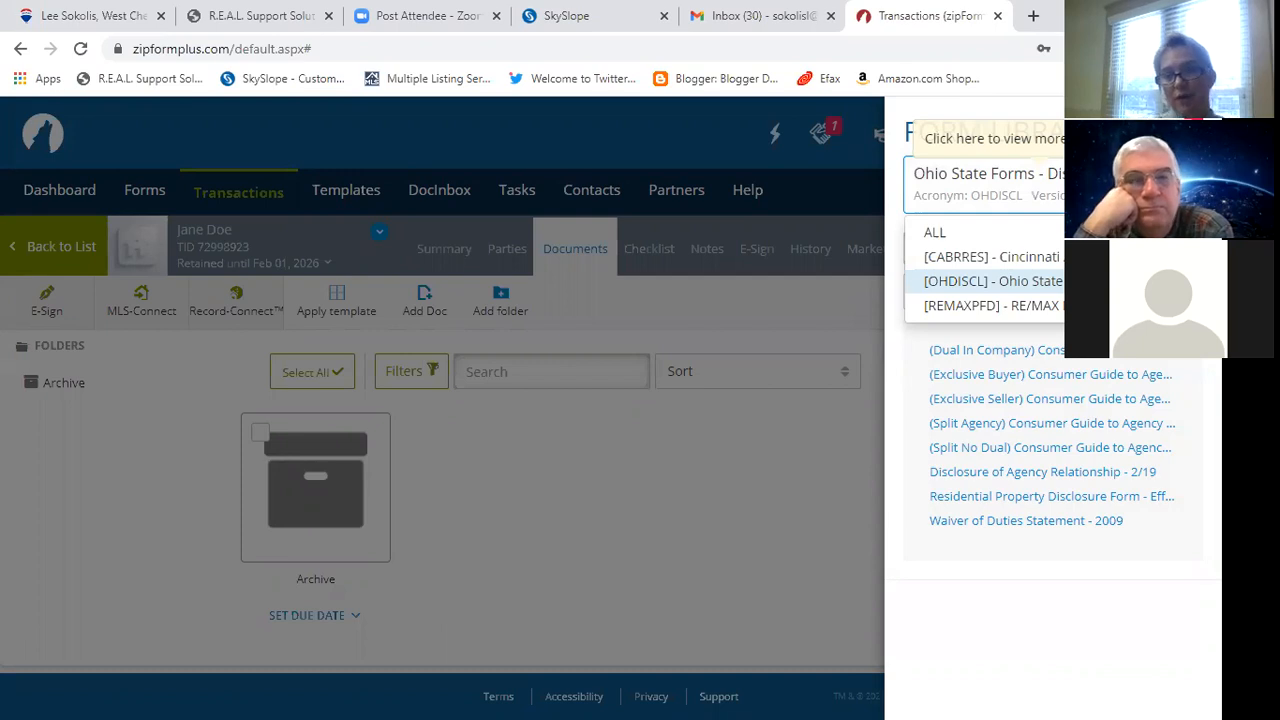
left_click(992, 257)
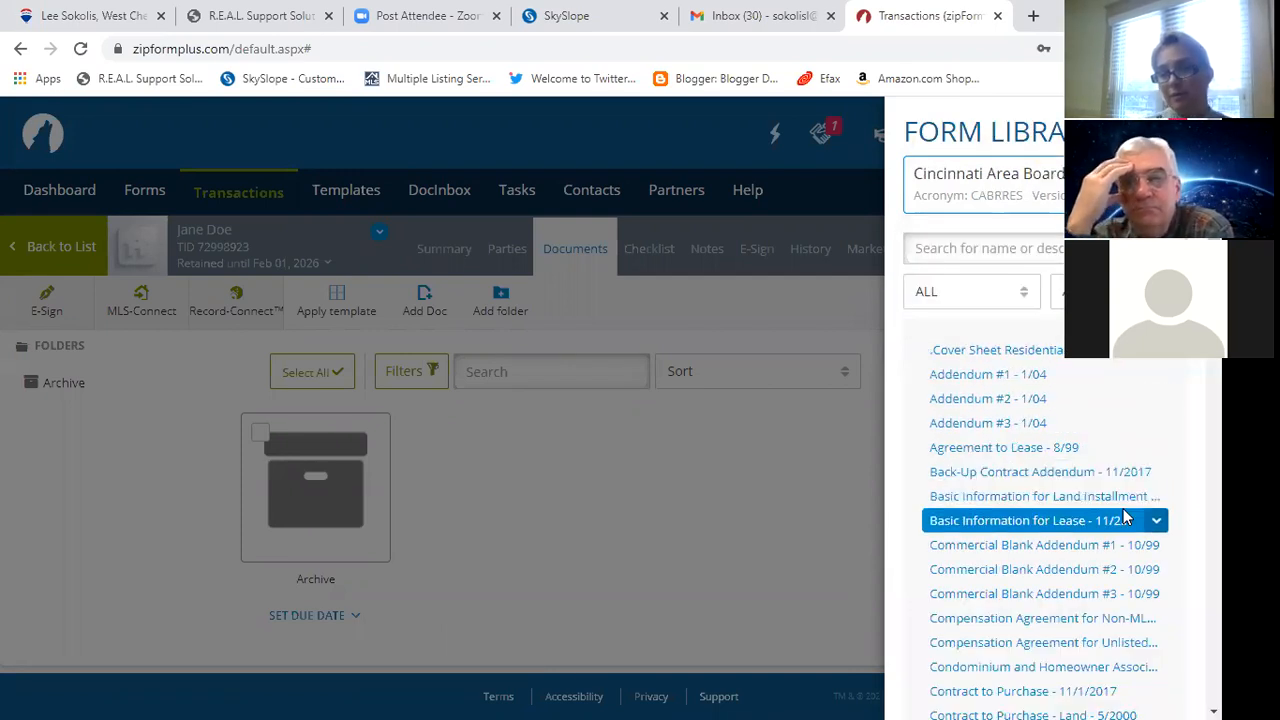
left_click(1066, 378)
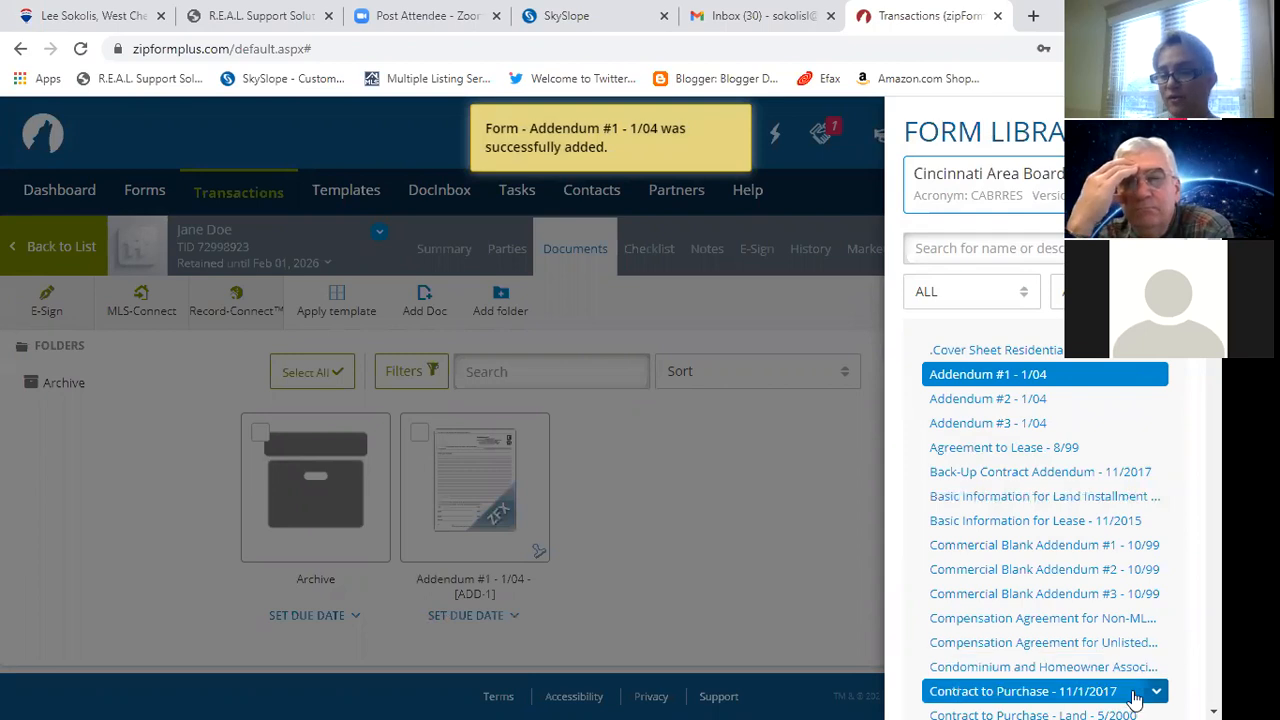
left_click(1136, 693)
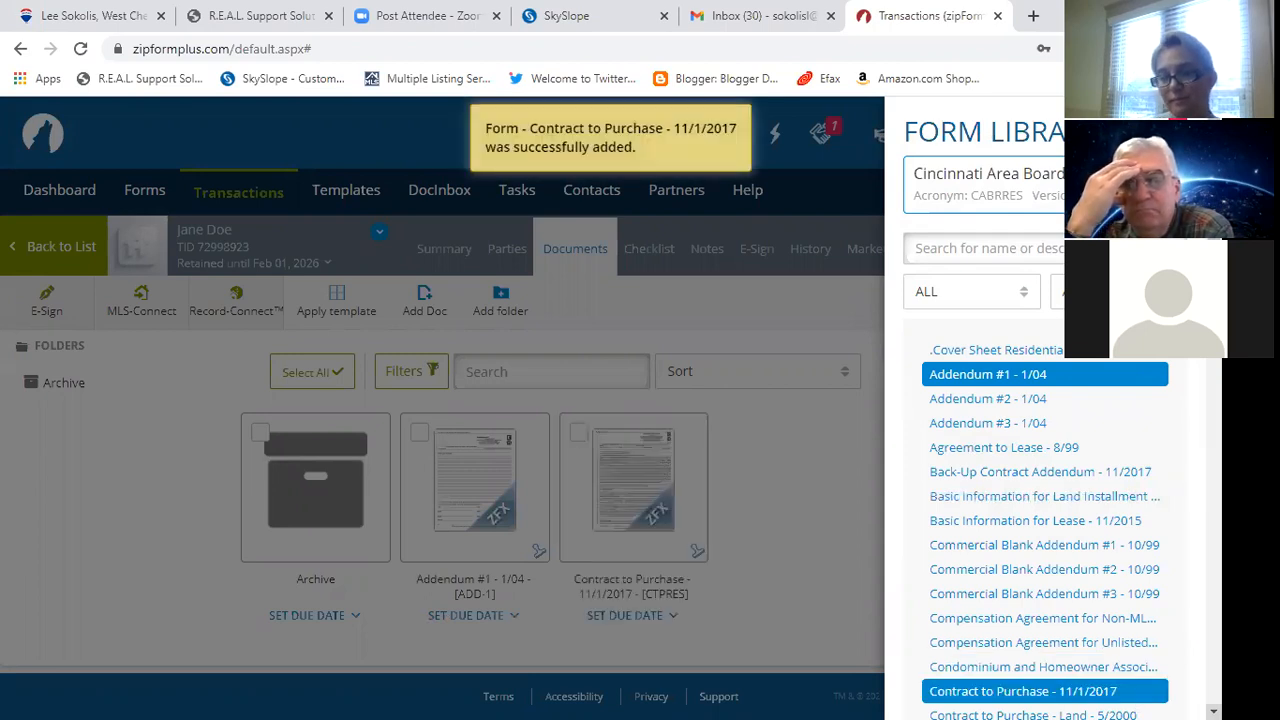
Add Escalation Addendum - 6/2018 and the Post-Inspection Agreement, browsing the whole list.
scroll(1045, 500, "down", 5)
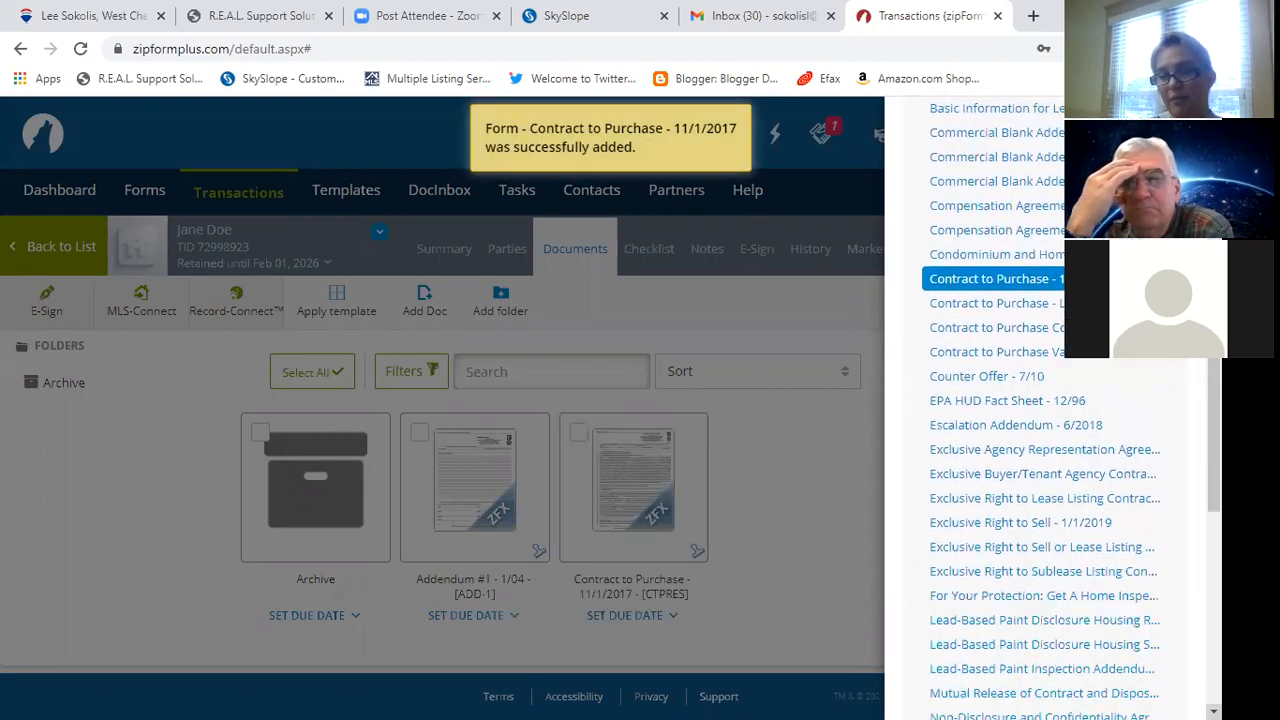
scroll(1045, 490, "down", 1)
left_click(1005, 388)
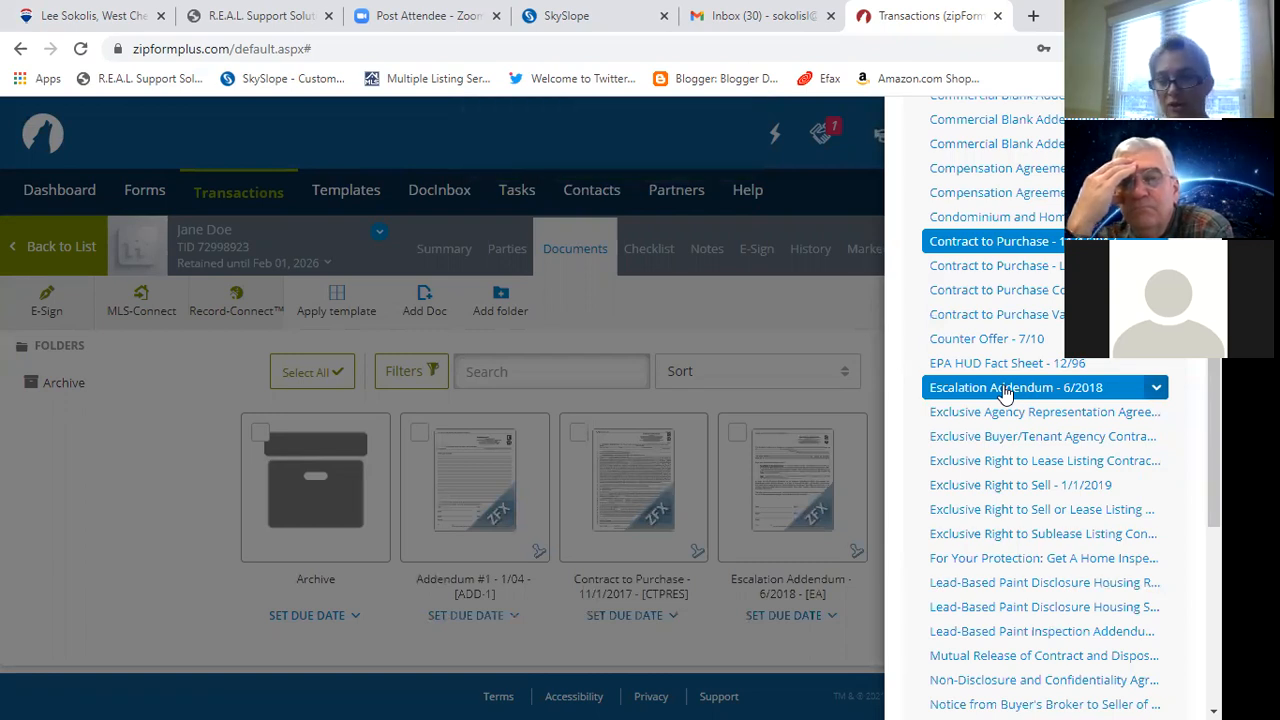
scroll(1045, 450, "down", 2)
scroll(1000, 600, "down", 3)
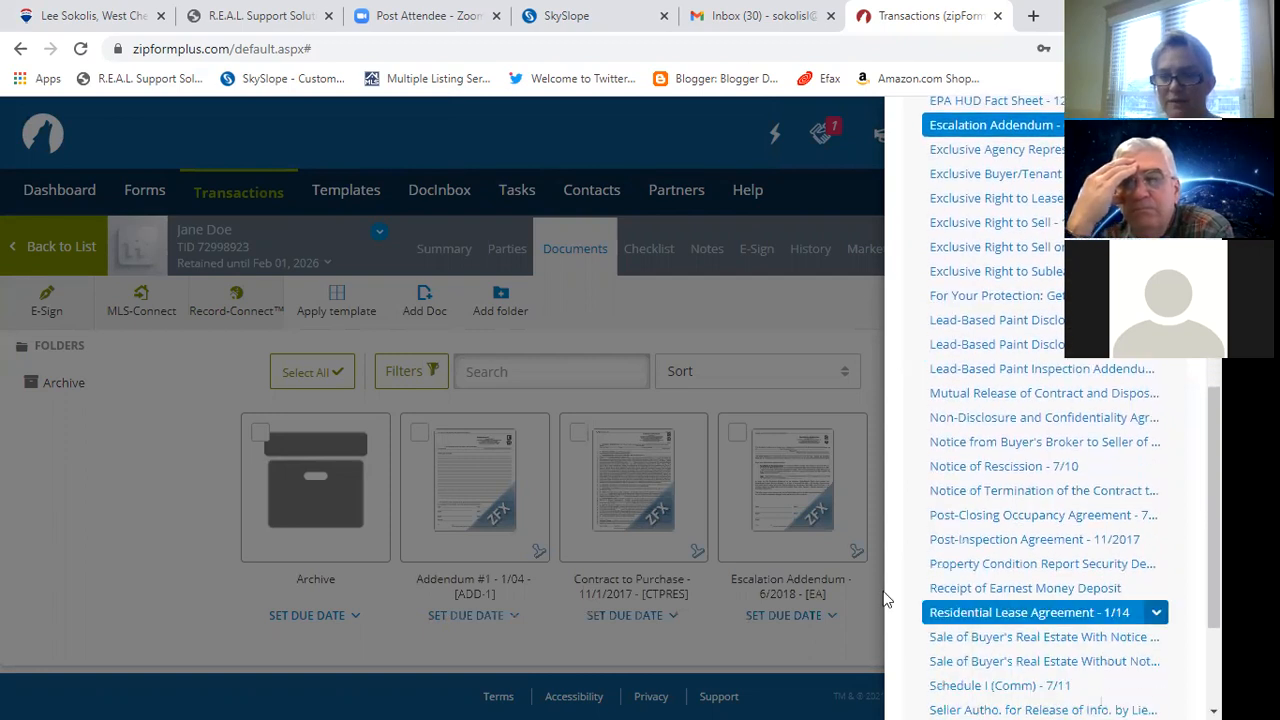
left_click(990, 549)
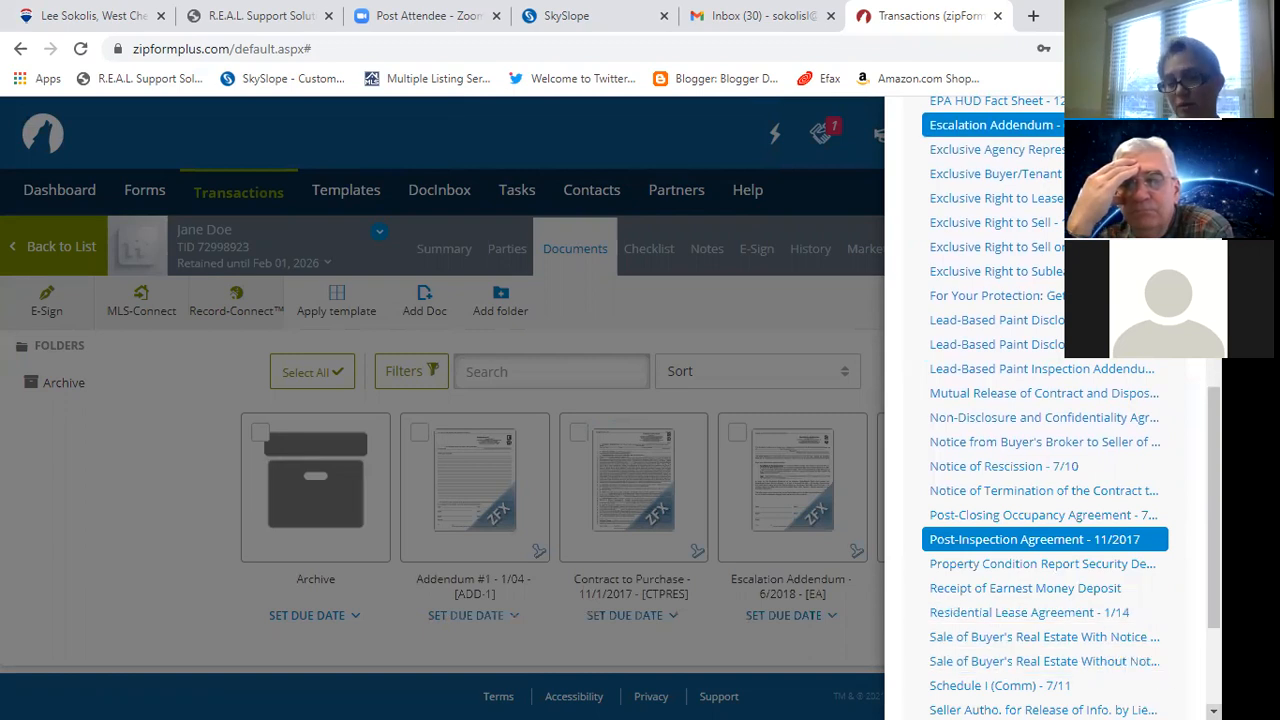
left_click(1213, 711)
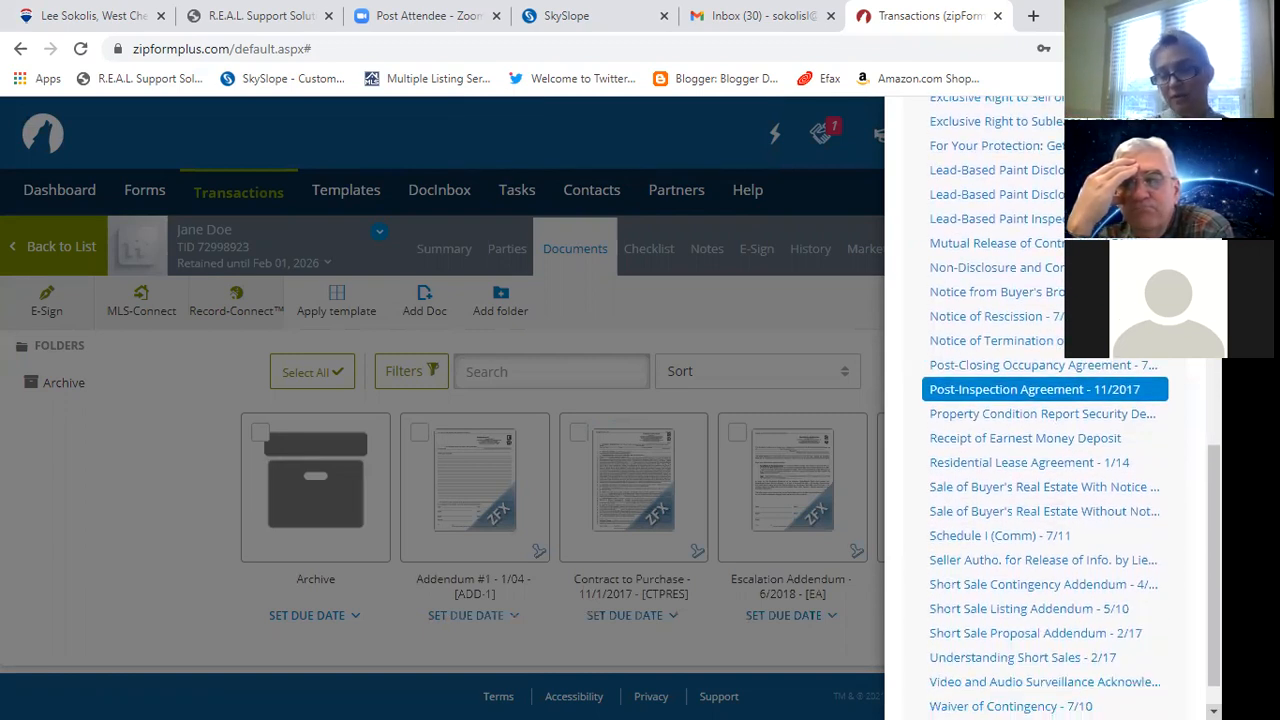
left_click(1213, 711)
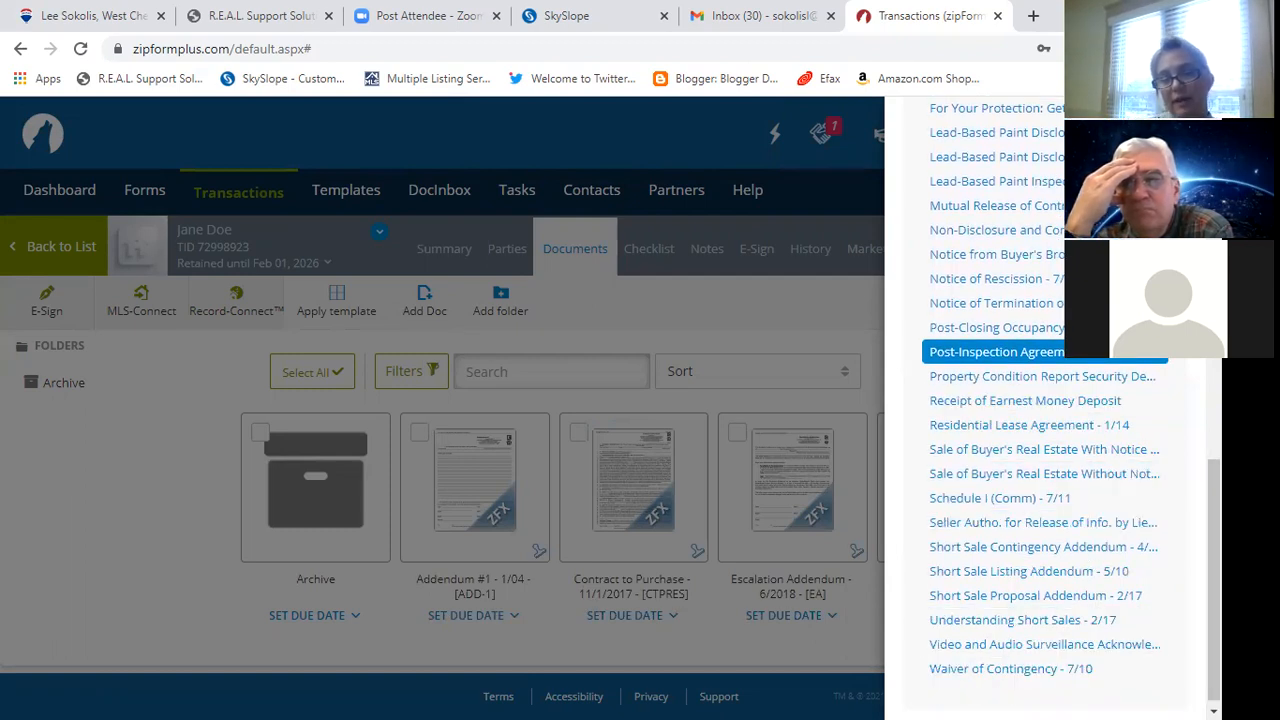
scroll(1045, 500, "up", 15)
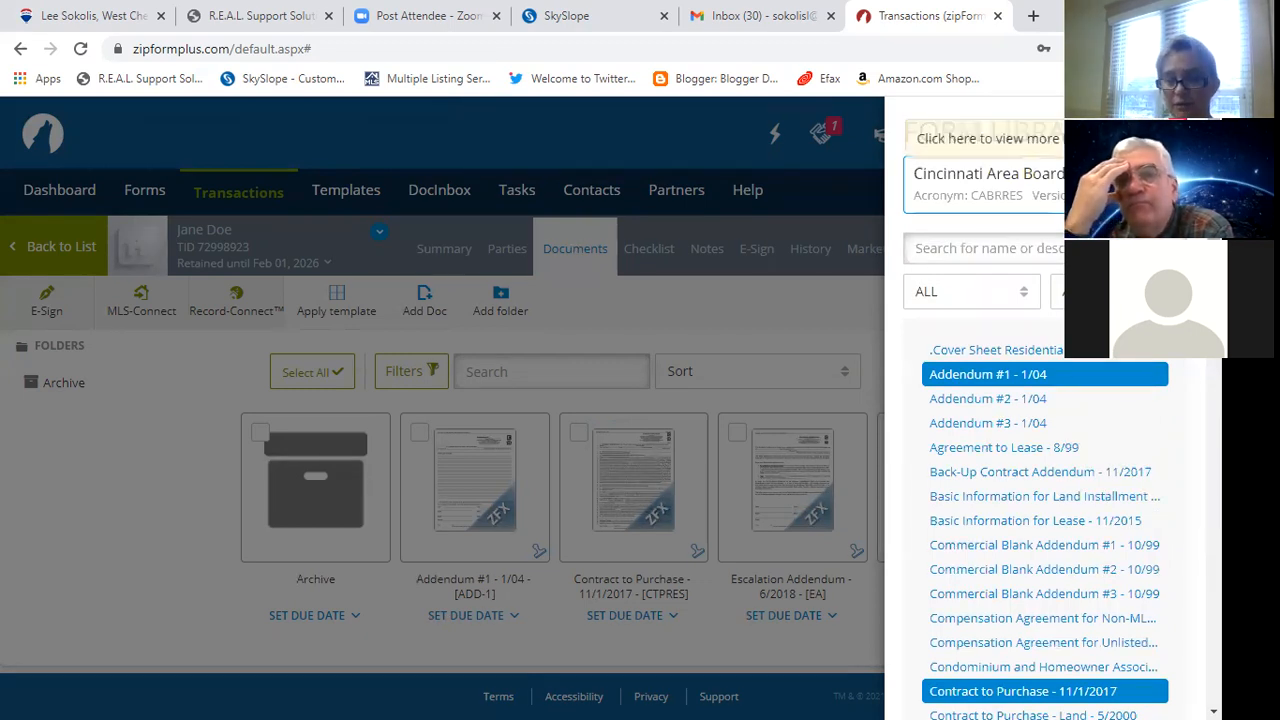
left_click(985, 178)
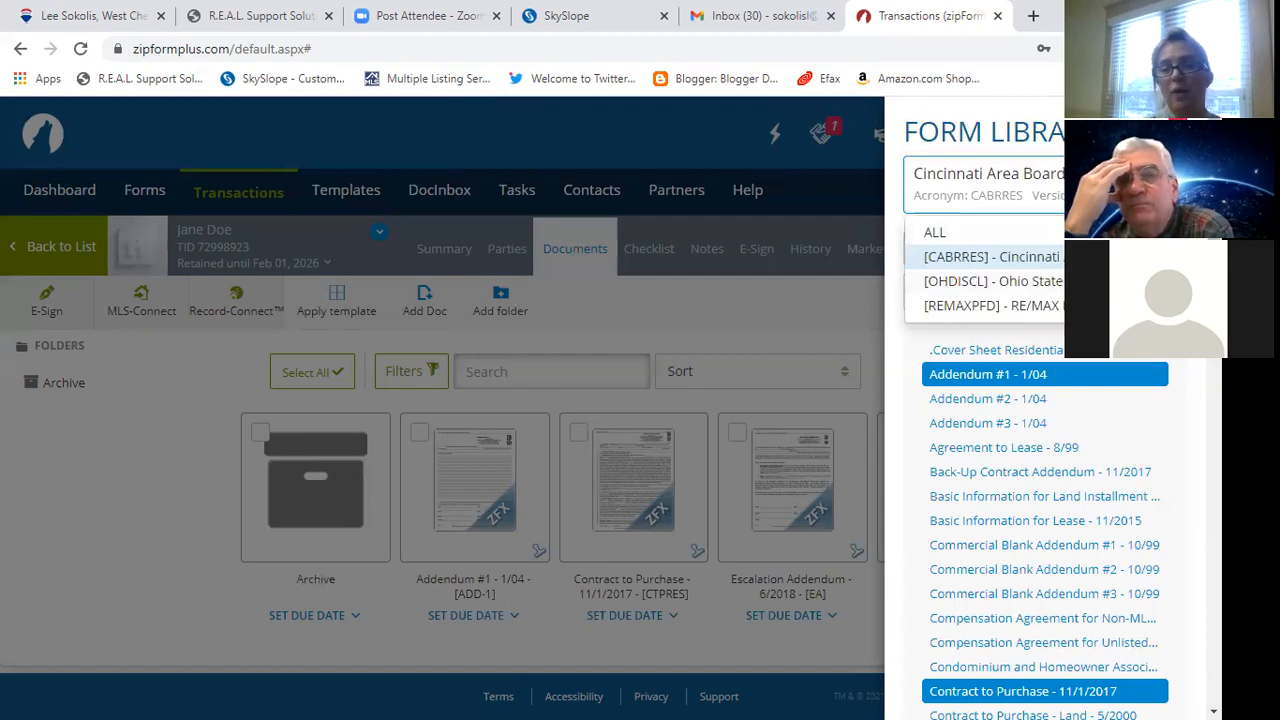
Add the Ohio (Exclusive Buyer) Consumer Guide and Disclosure of Agency Relationship forms, then switch to RE/MAX Preferred Group.
left_click(993, 281)
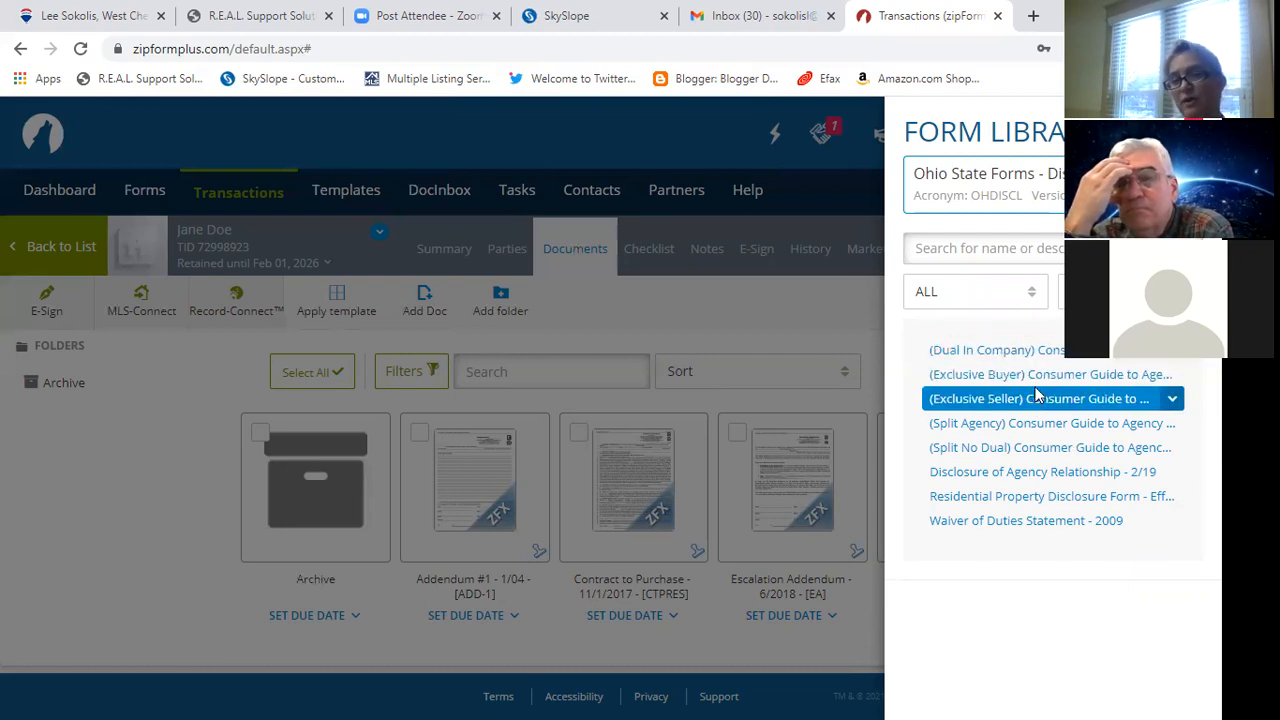
left_click(1040, 378)
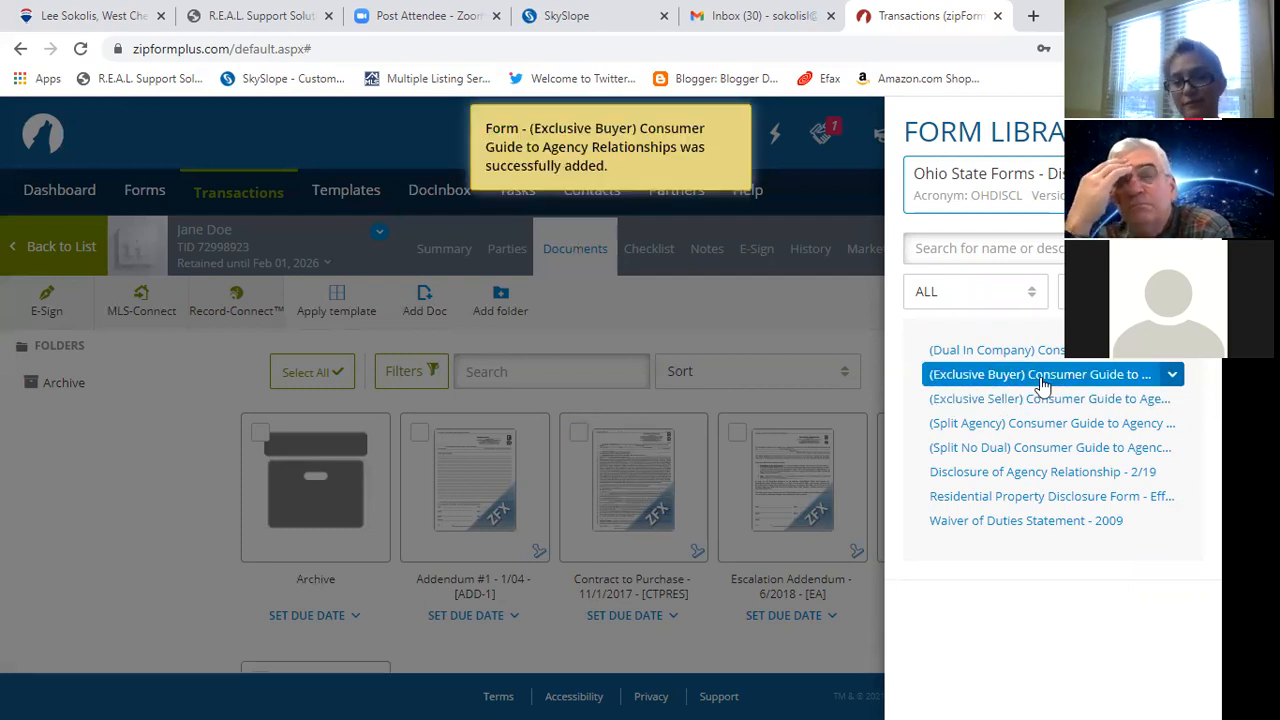
left_click(1036, 474)
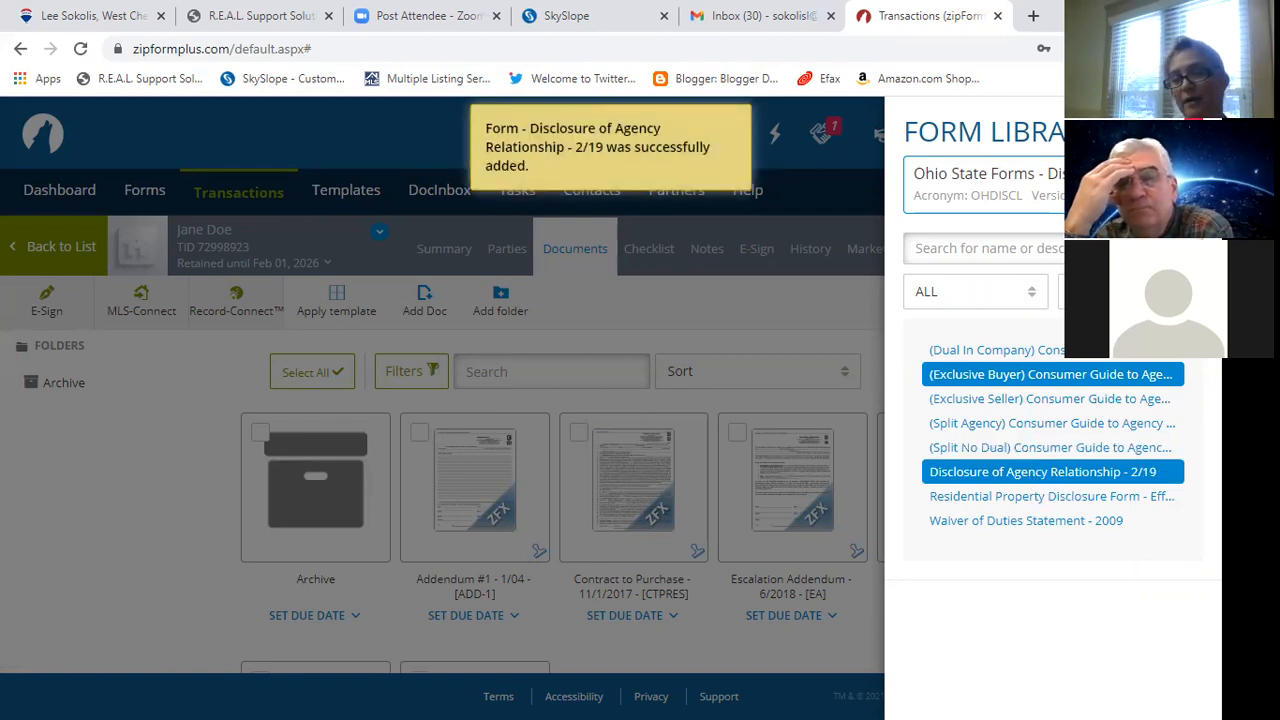
left_click(1053, 185)
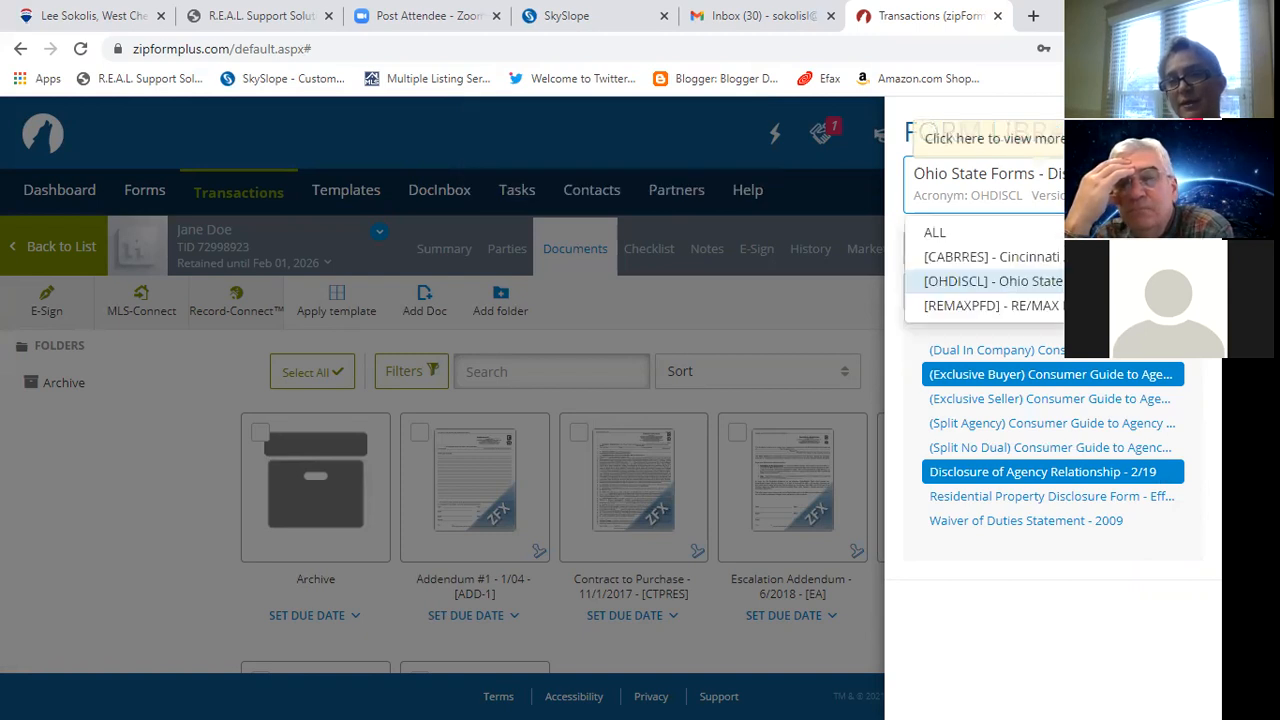
left_click(1010, 306)
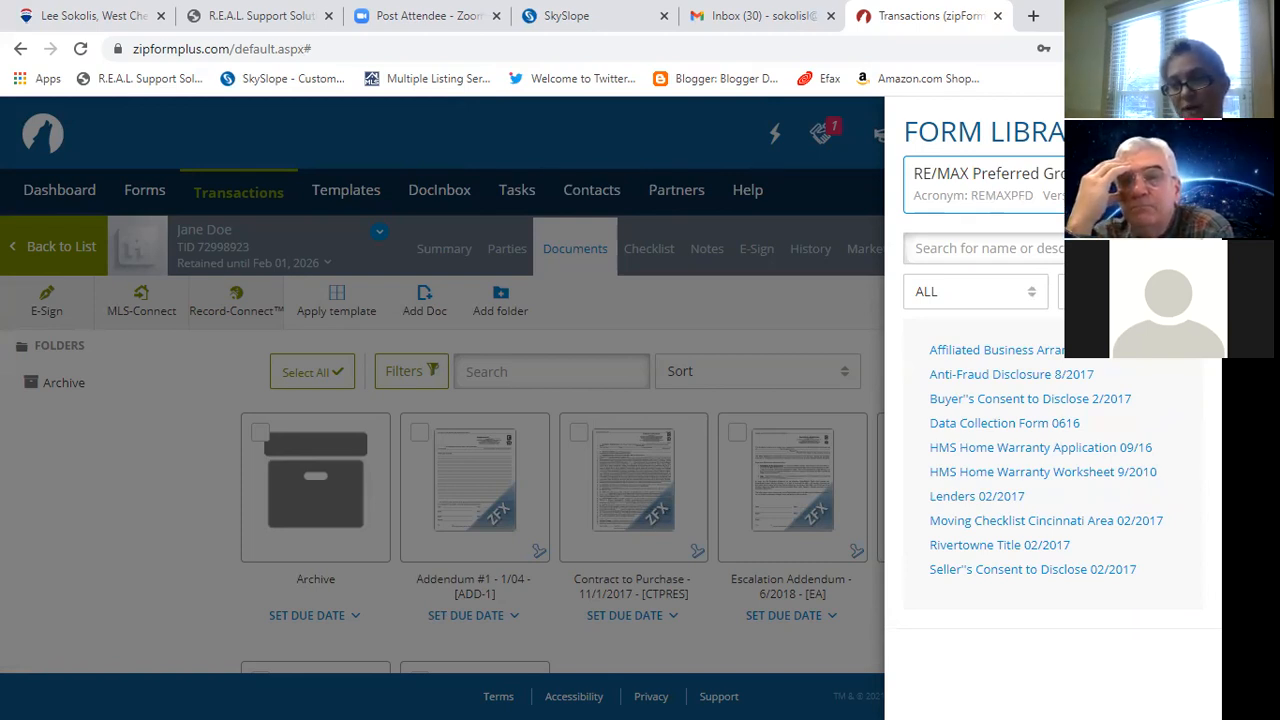
Add Affiliated Business Arrangement Disclosure and Anti-Fraud Disclosure 8/2017, then close the Form Library.
left_click(1068, 357)
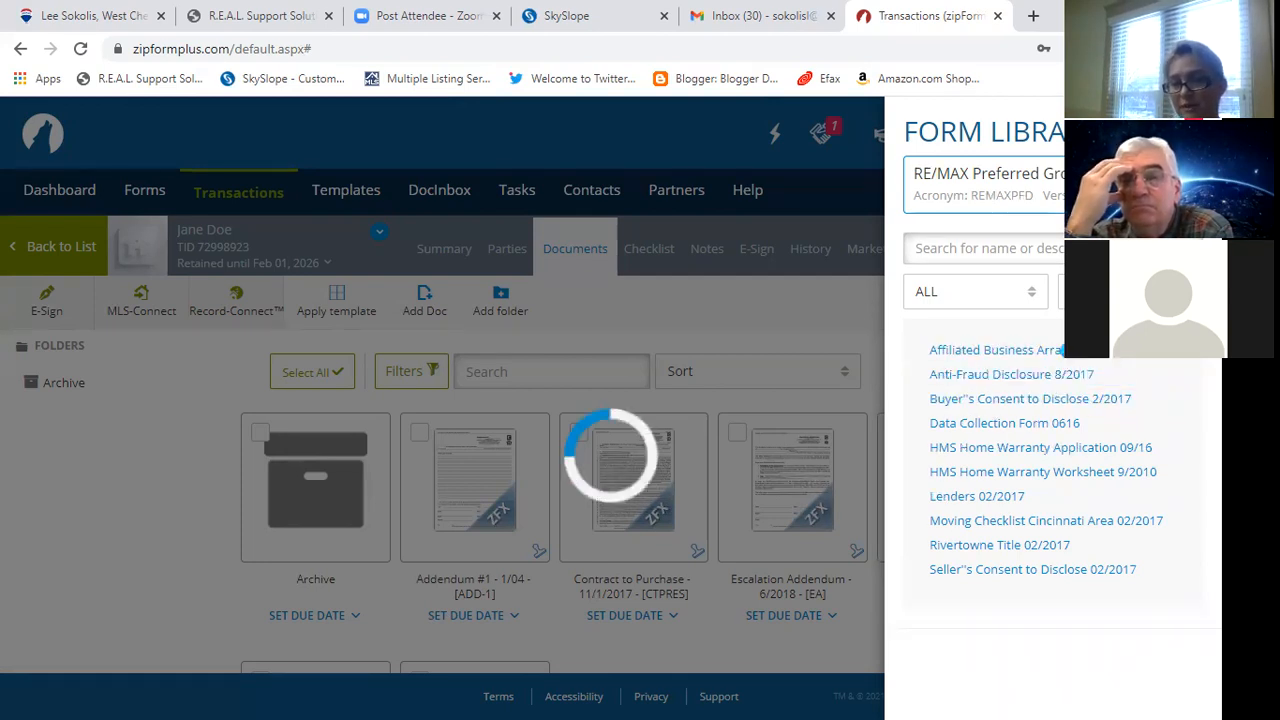
left_click(1052, 376)
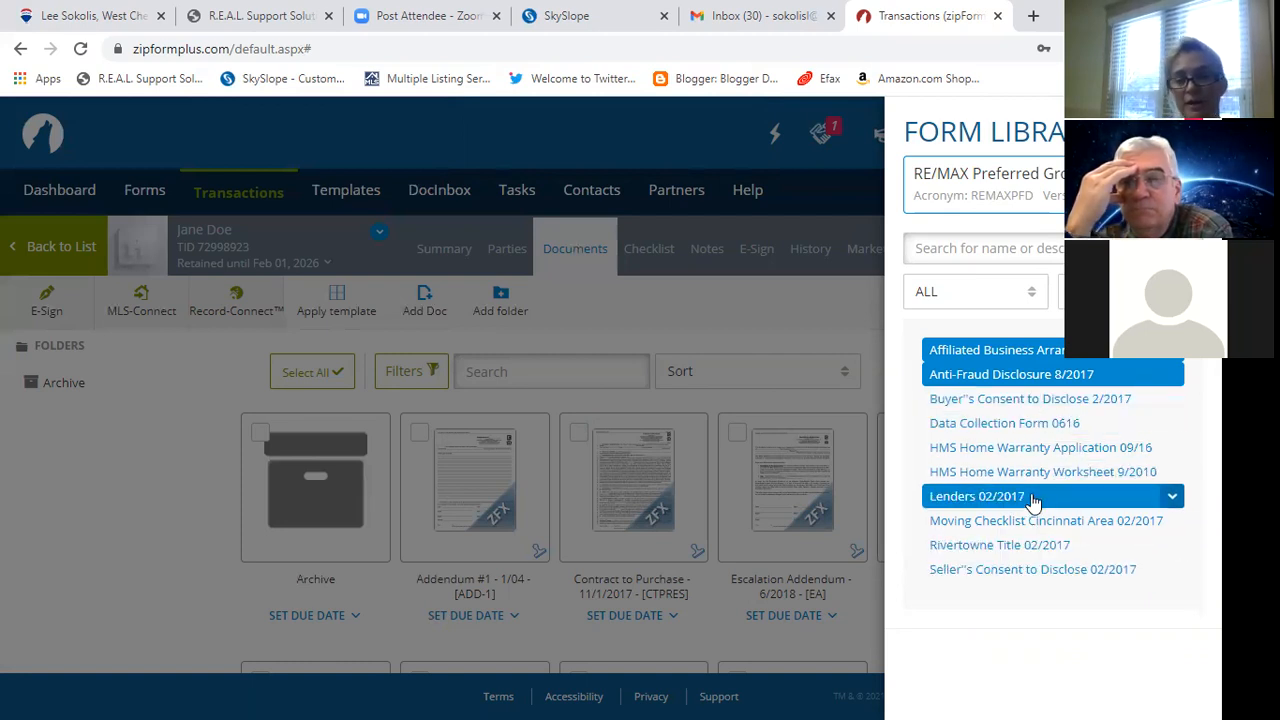
left_click(1030, 380)
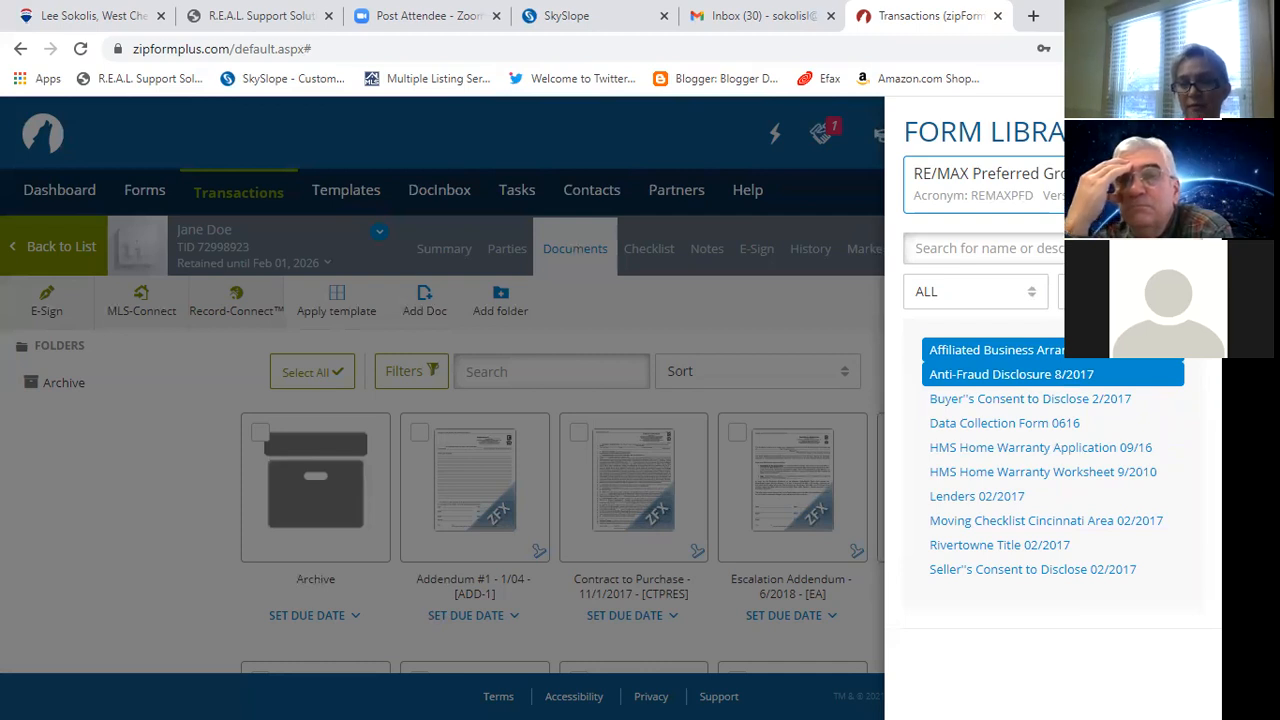
left_click(1190, 132)
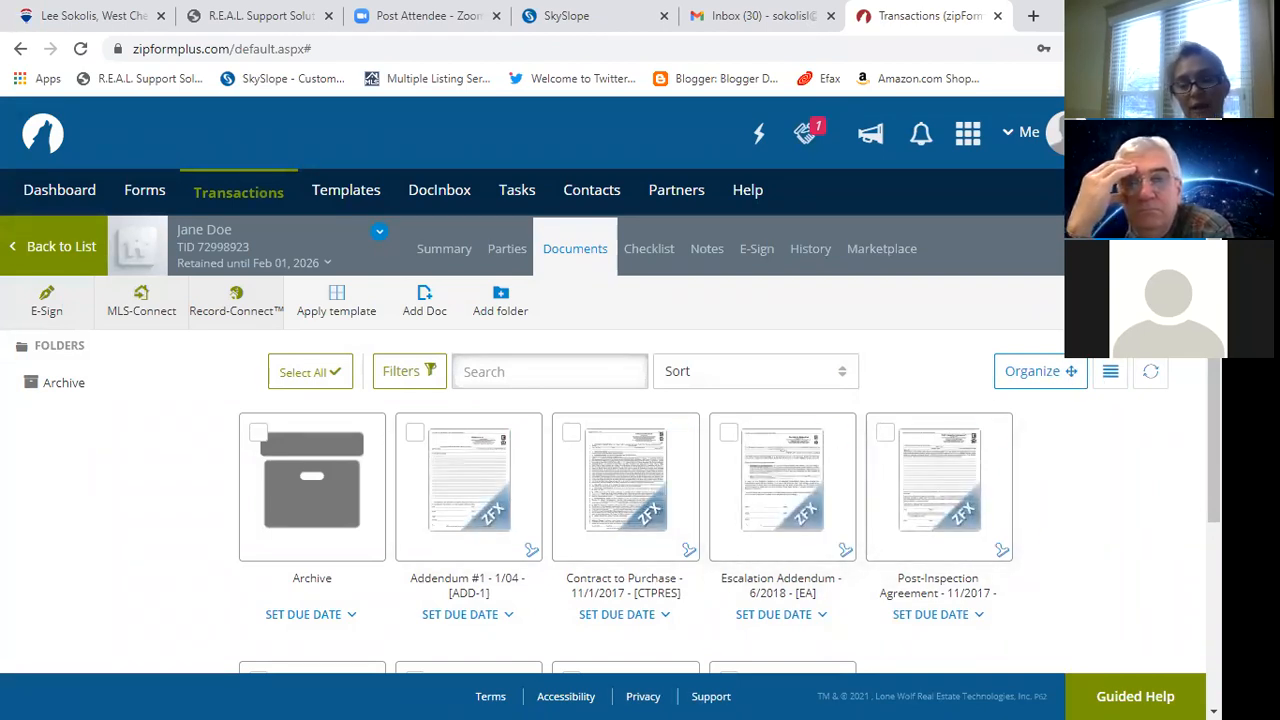
Order documents as Consumer Guide, Disclosure of Agency, Contract to Purchase, Affiliated Business, then Anti-Fraud, and save.
scroll(640, 450, "down", 3)
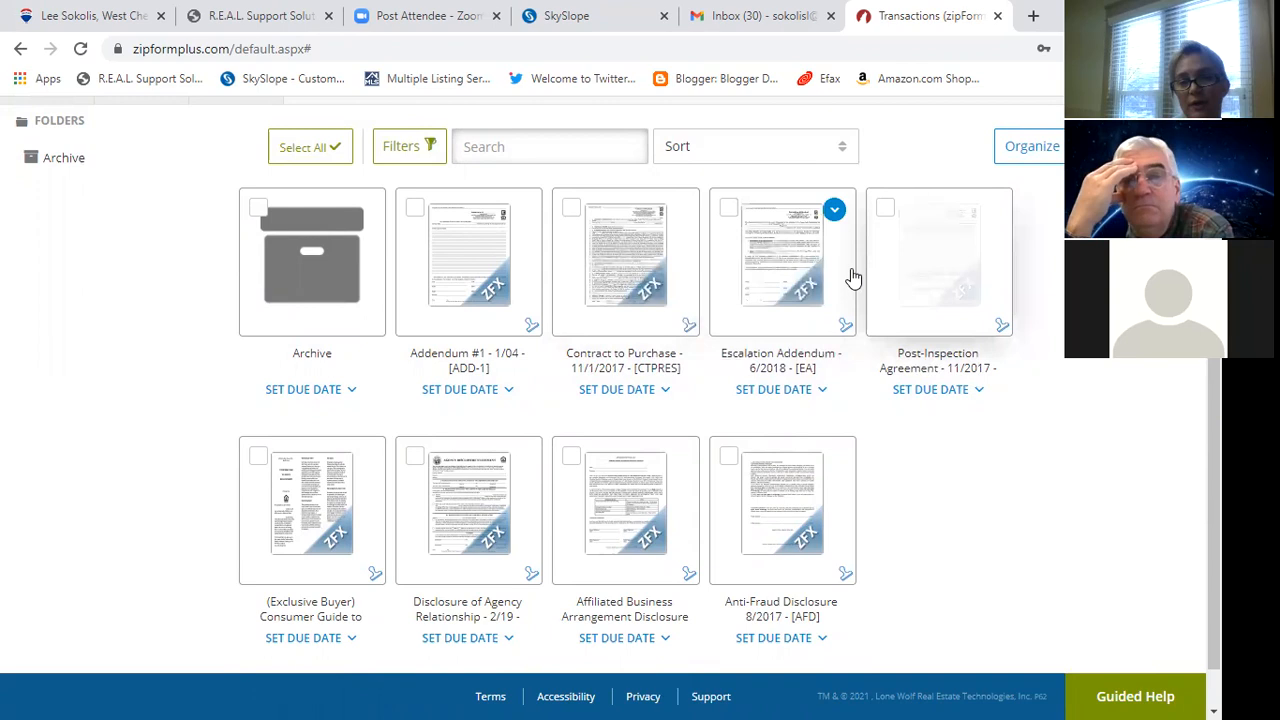
left_click(1035, 148)
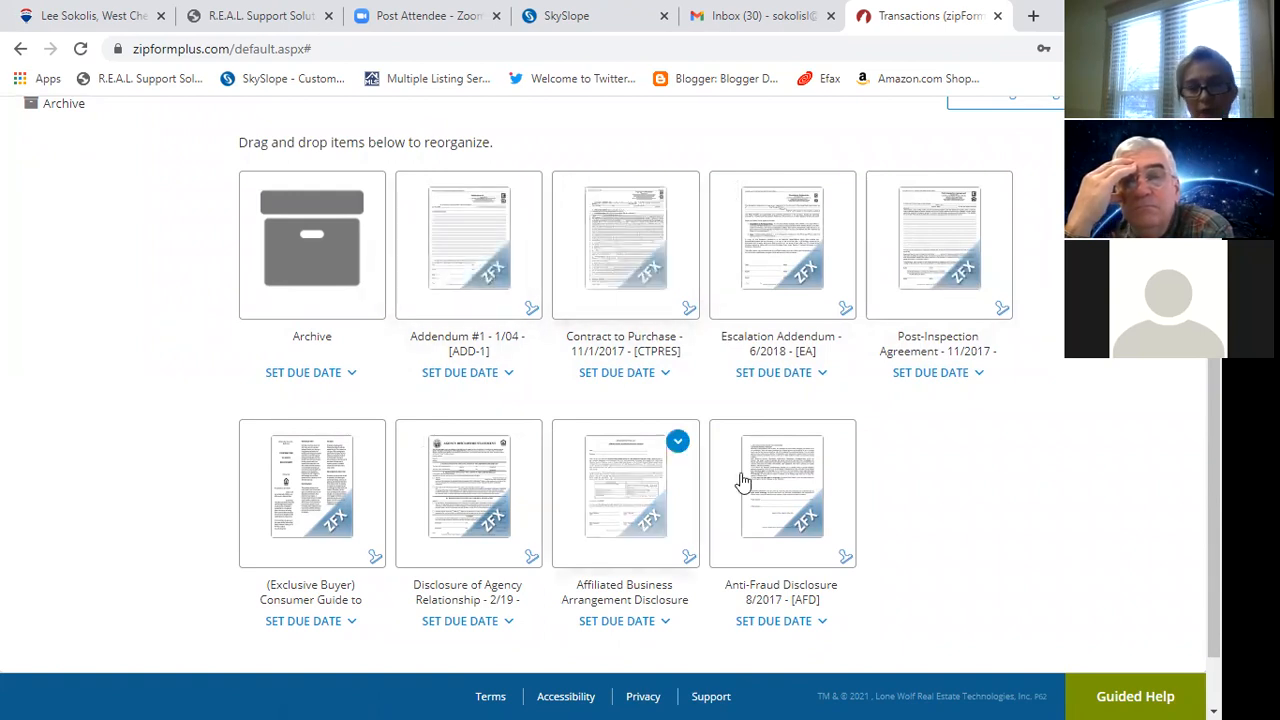
left_click_drag(323, 491, 450, 215)
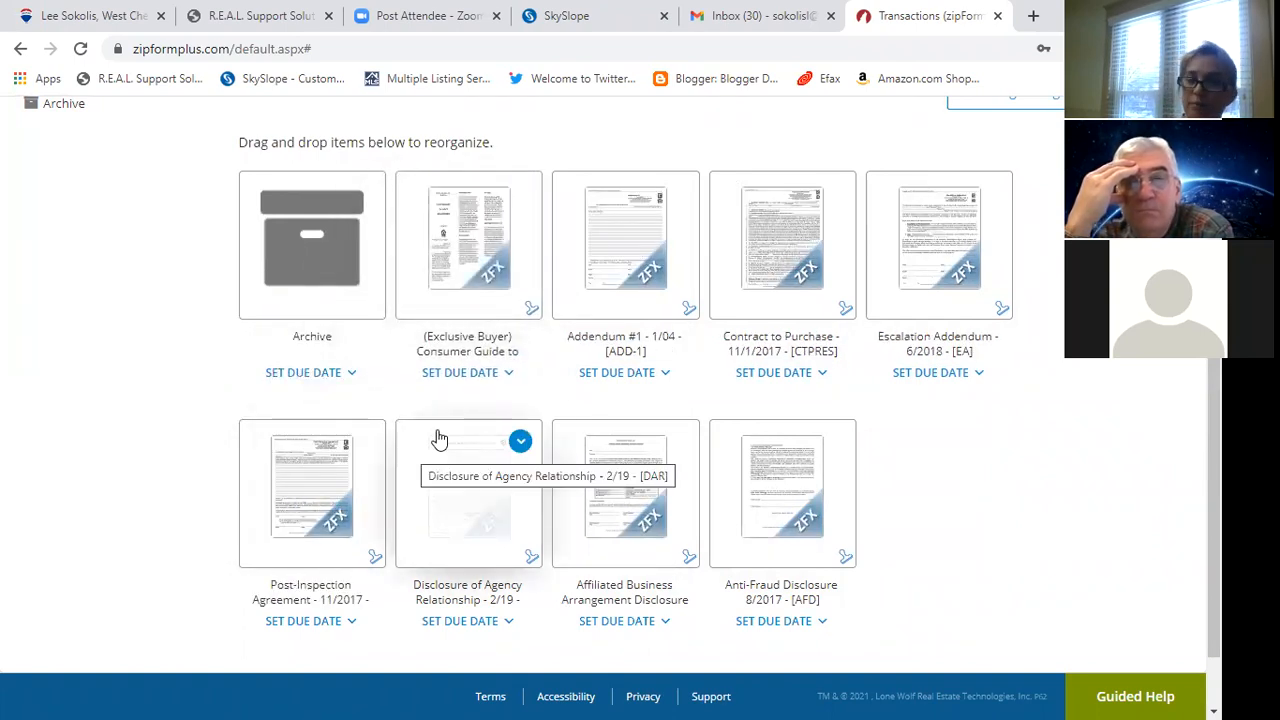
left_click_drag(436, 500, 597, 268)
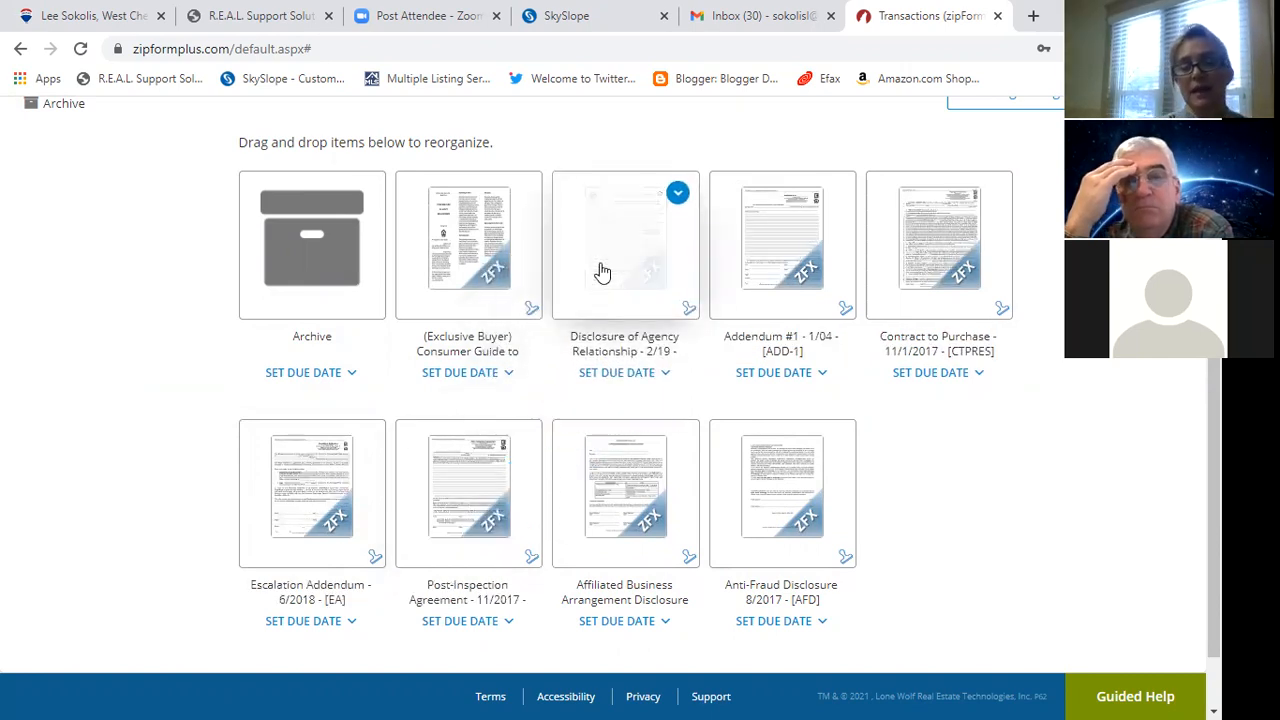
left_click_drag(941, 256, 771, 289)
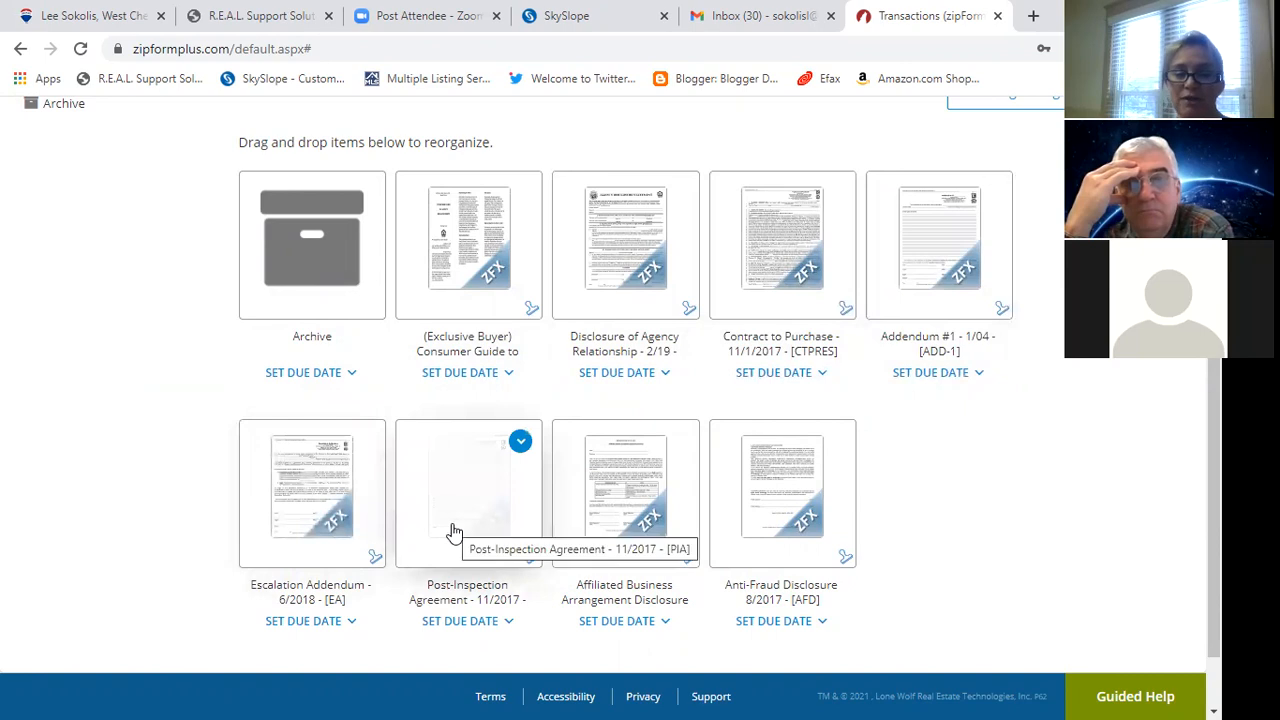
left_click_drag(632, 514, 962, 195)
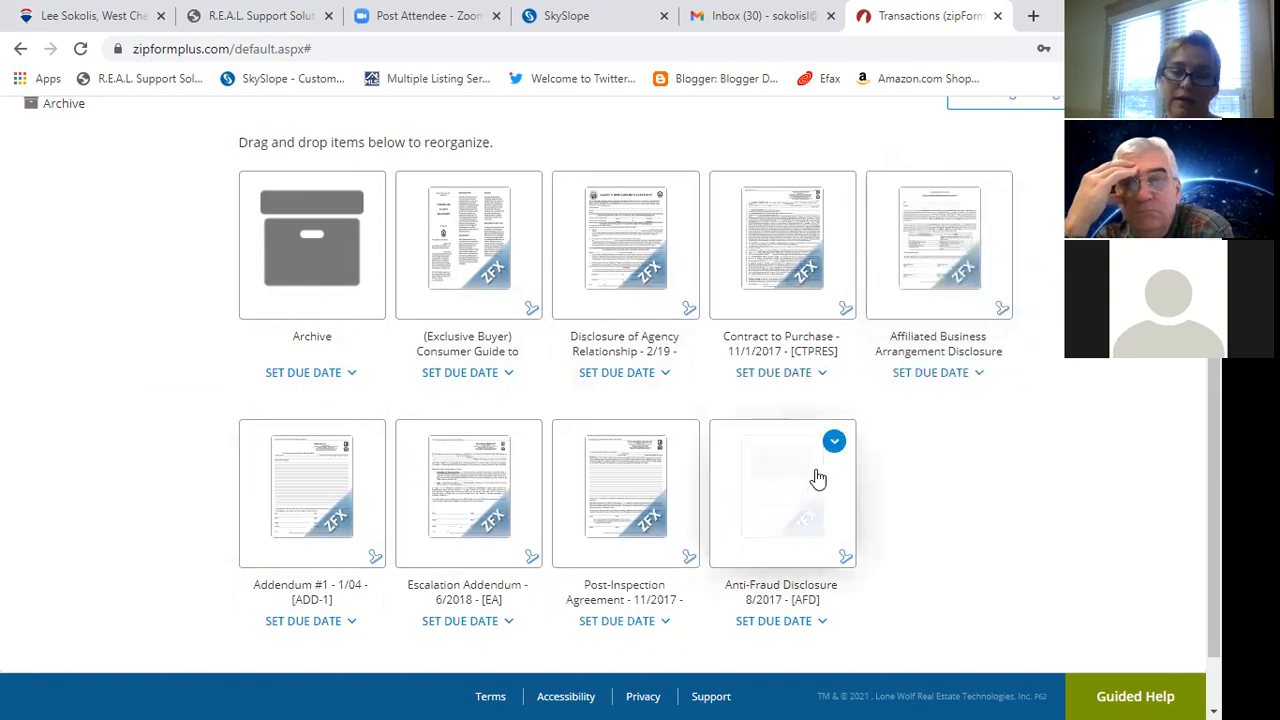
left_click_drag(731, 483, 332, 478)
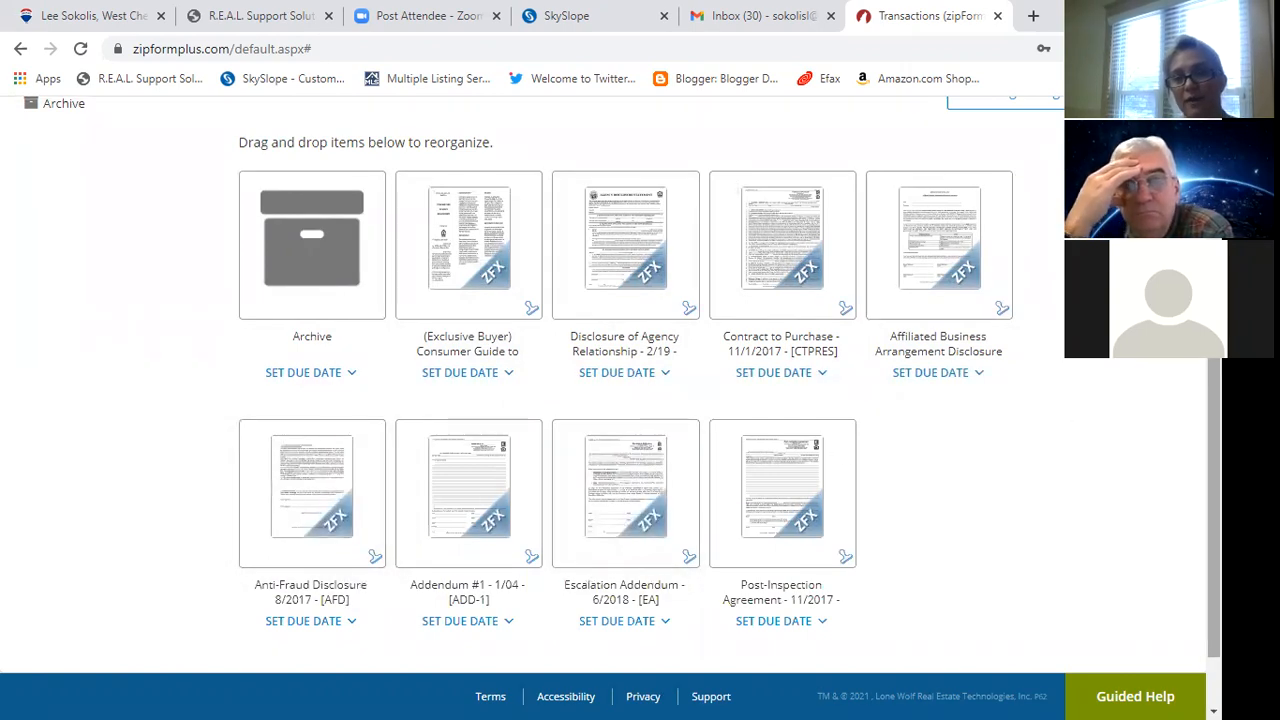
scroll(610, 385, "up", 3)
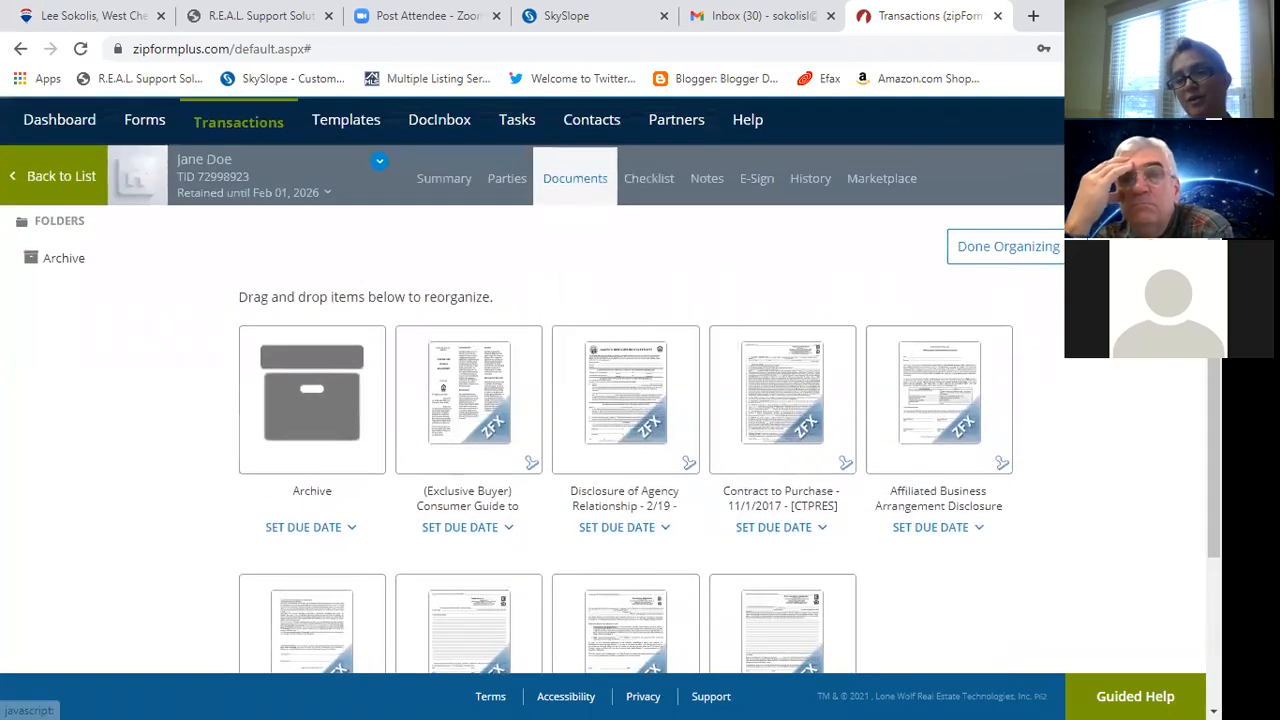
left_click(985, 255)
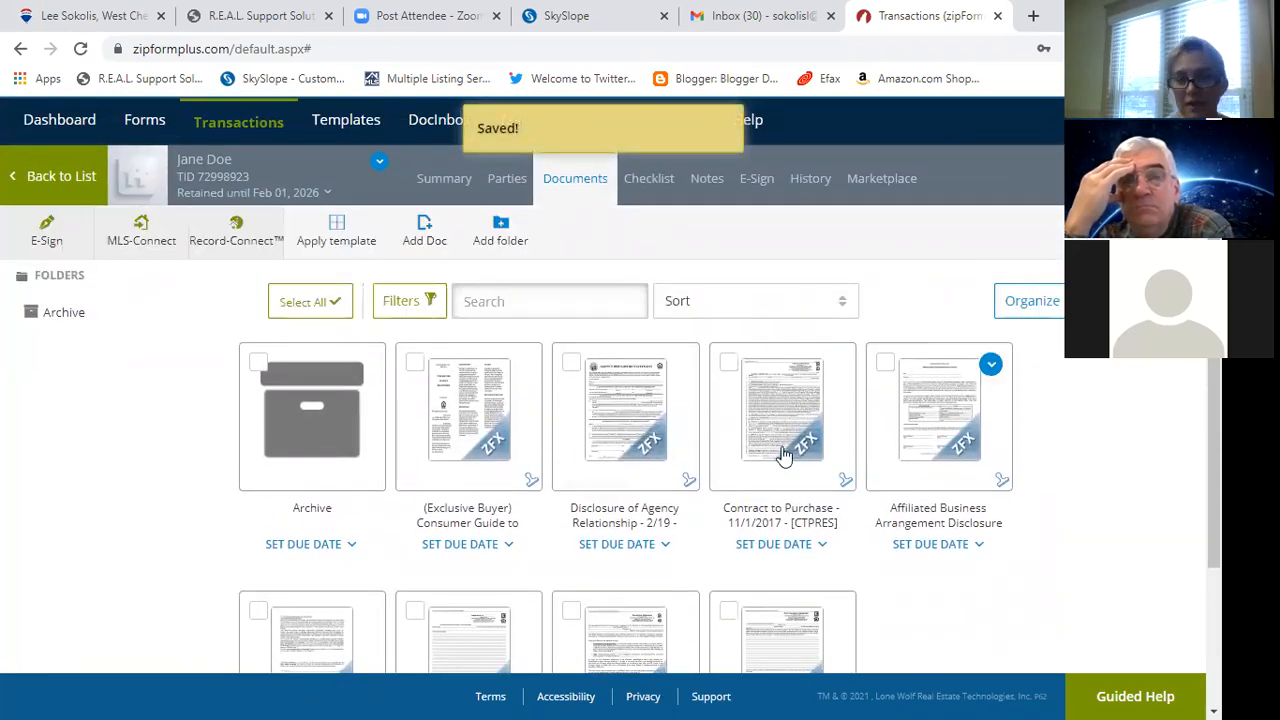
left_click(476, 418)
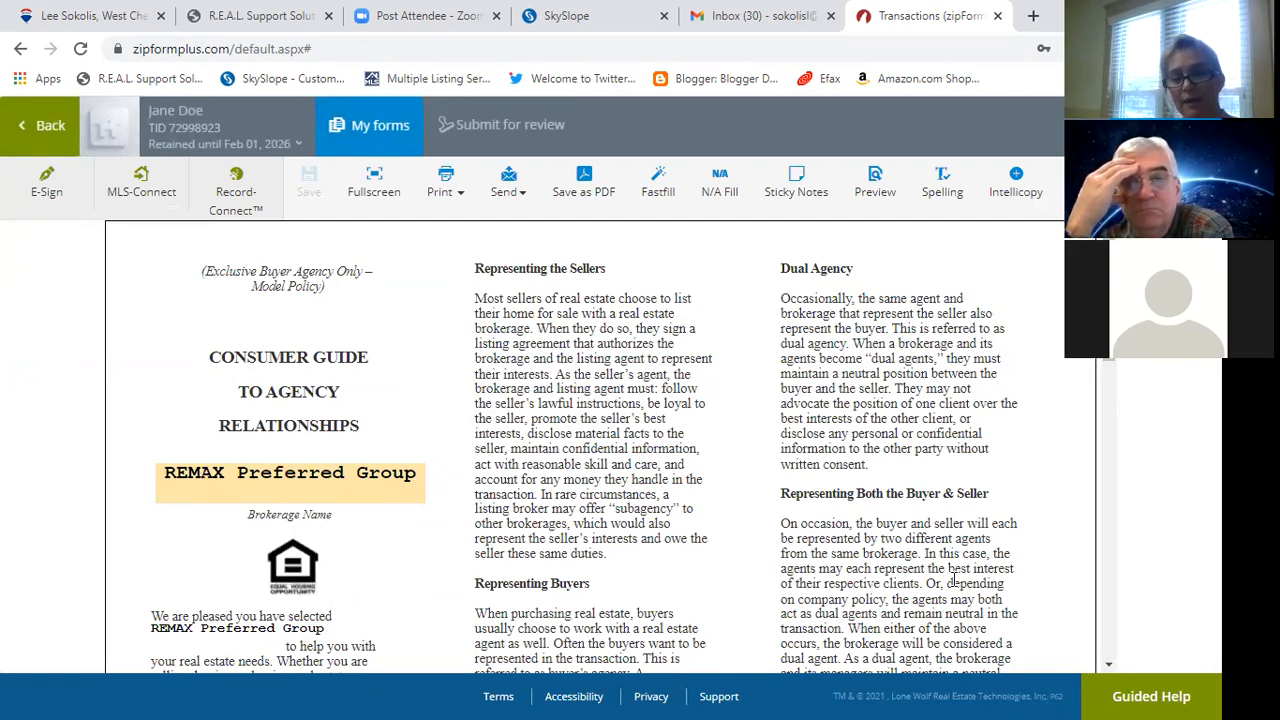
Scroll the Consumer Guide down to its signature block, then show the My Forms list.
scroll(1148, 532, "down", 10)
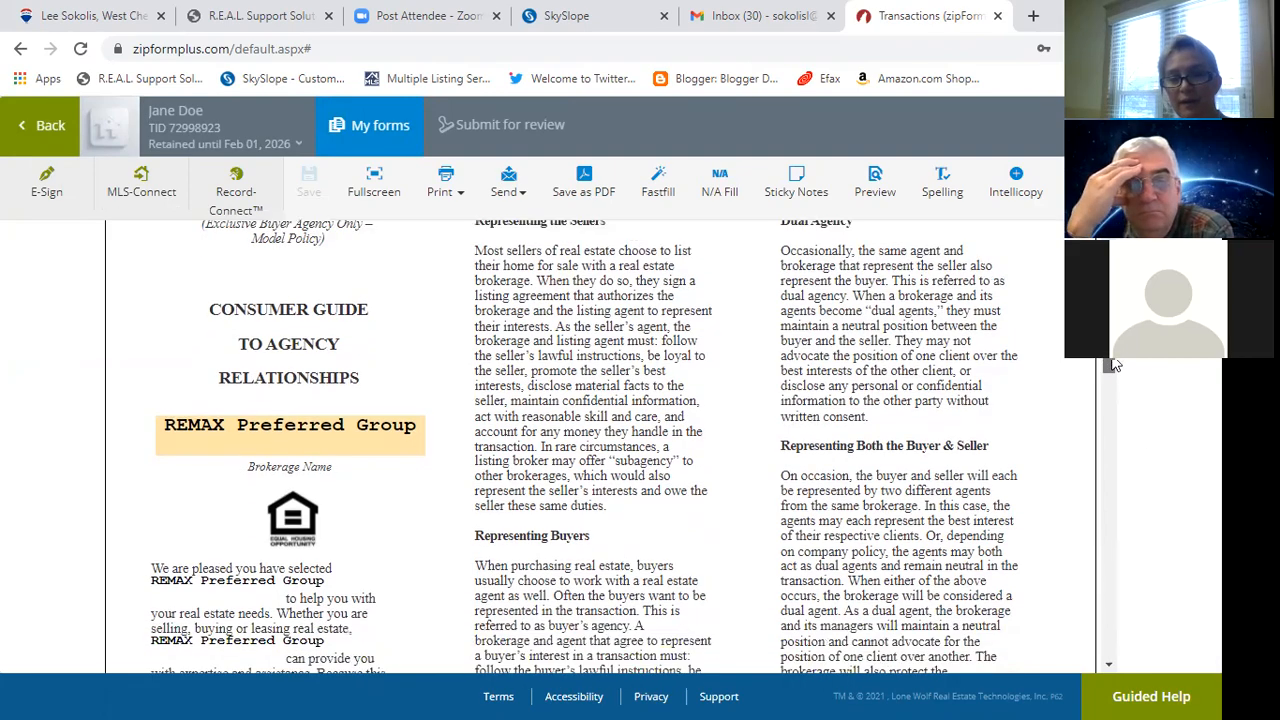
scroll(1148, 532, "down", 3)
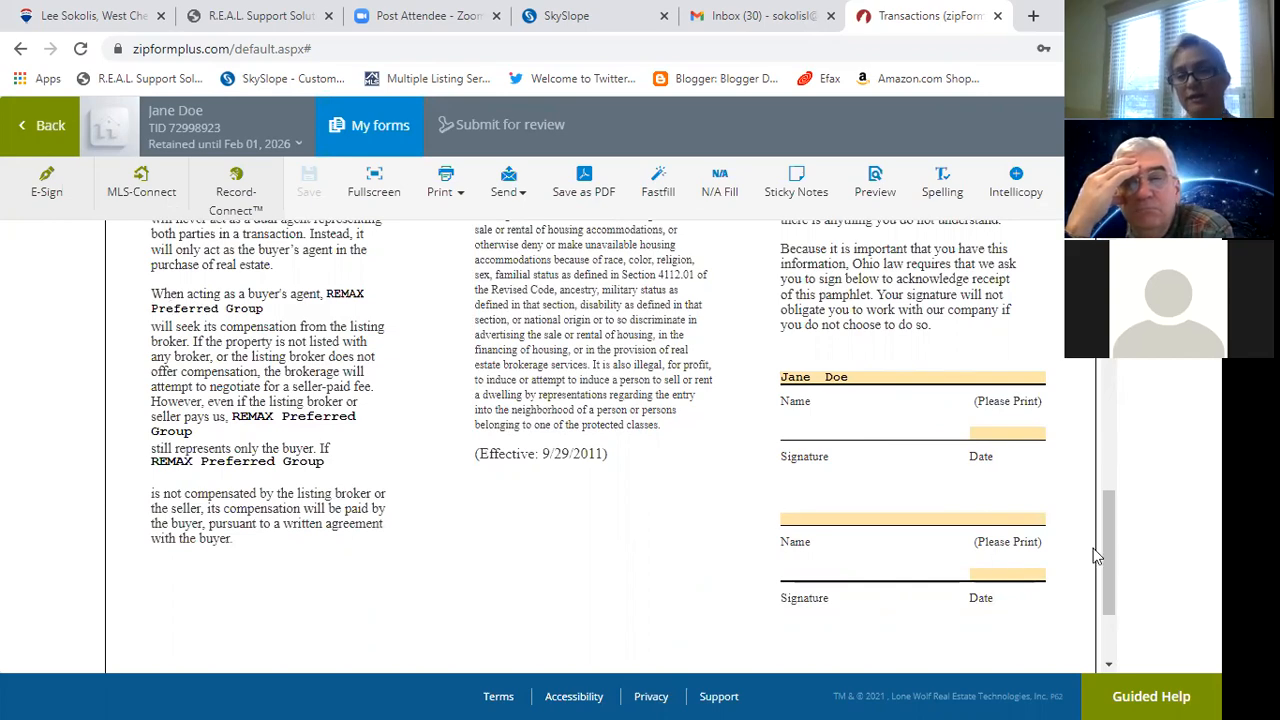
left_click_drag(1108, 563, 1105, 265)
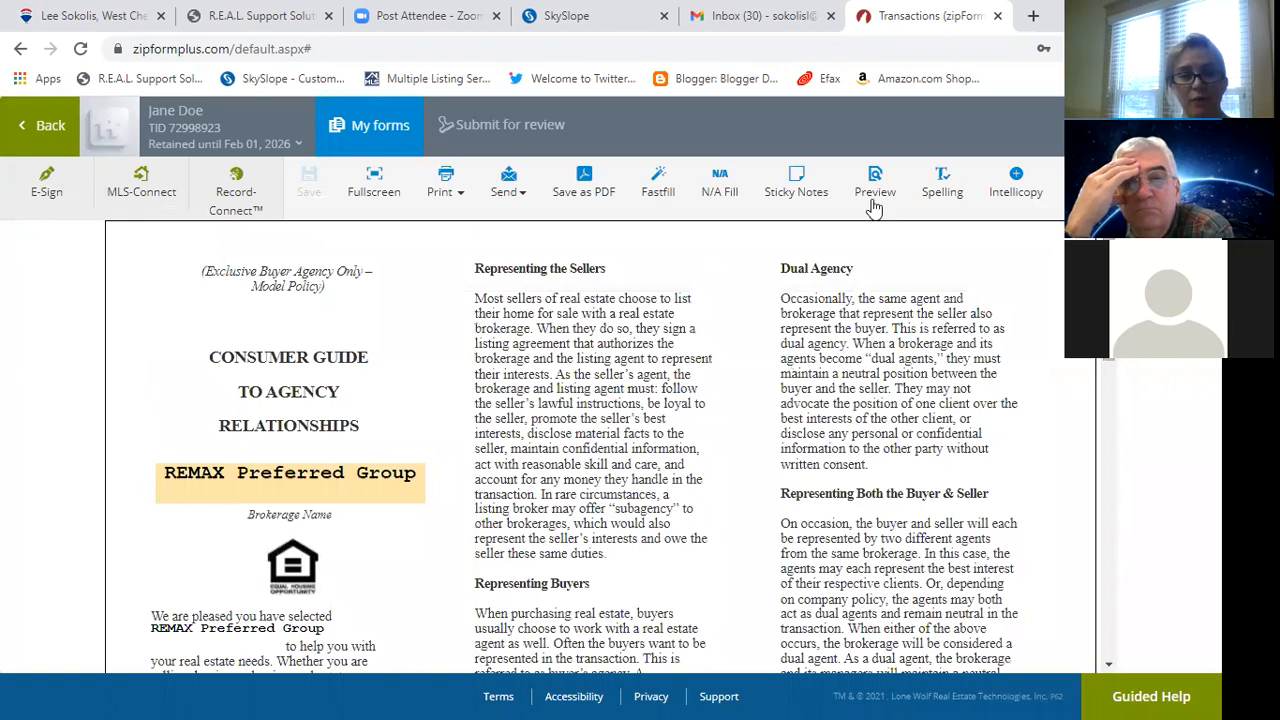
left_click(369, 138)
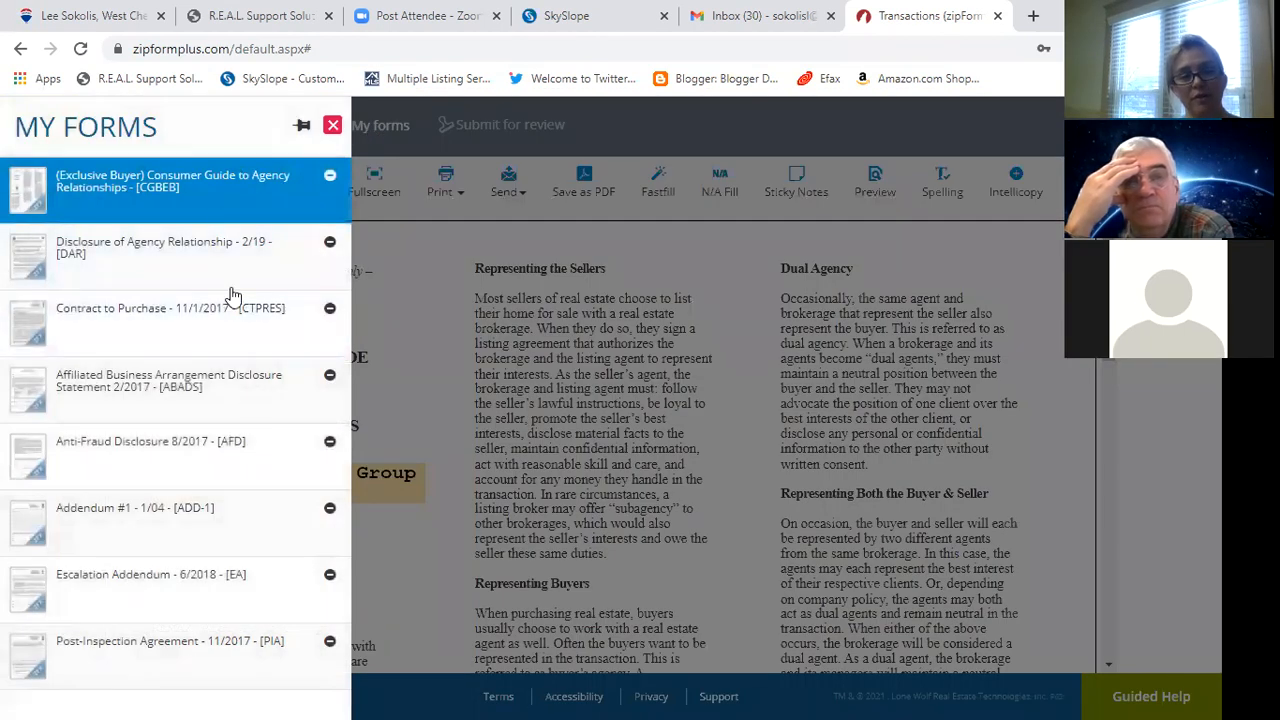
left_click(196, 259)
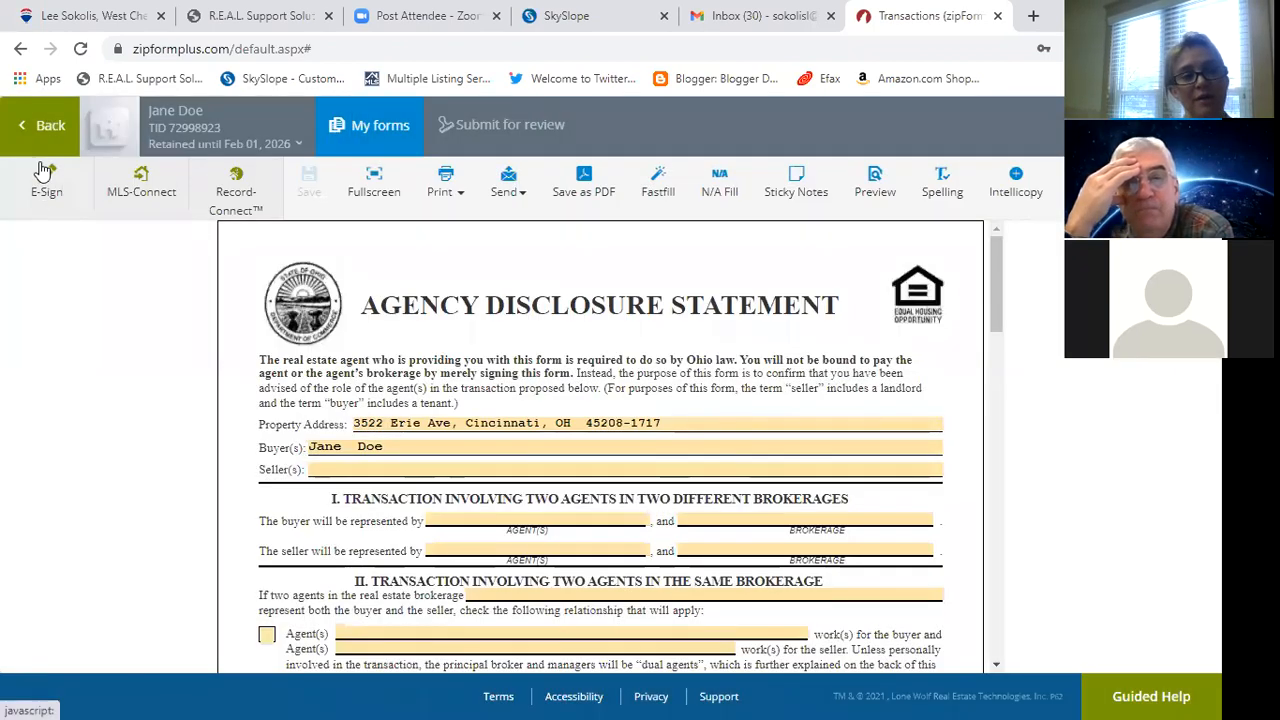
left_click(43, 127)
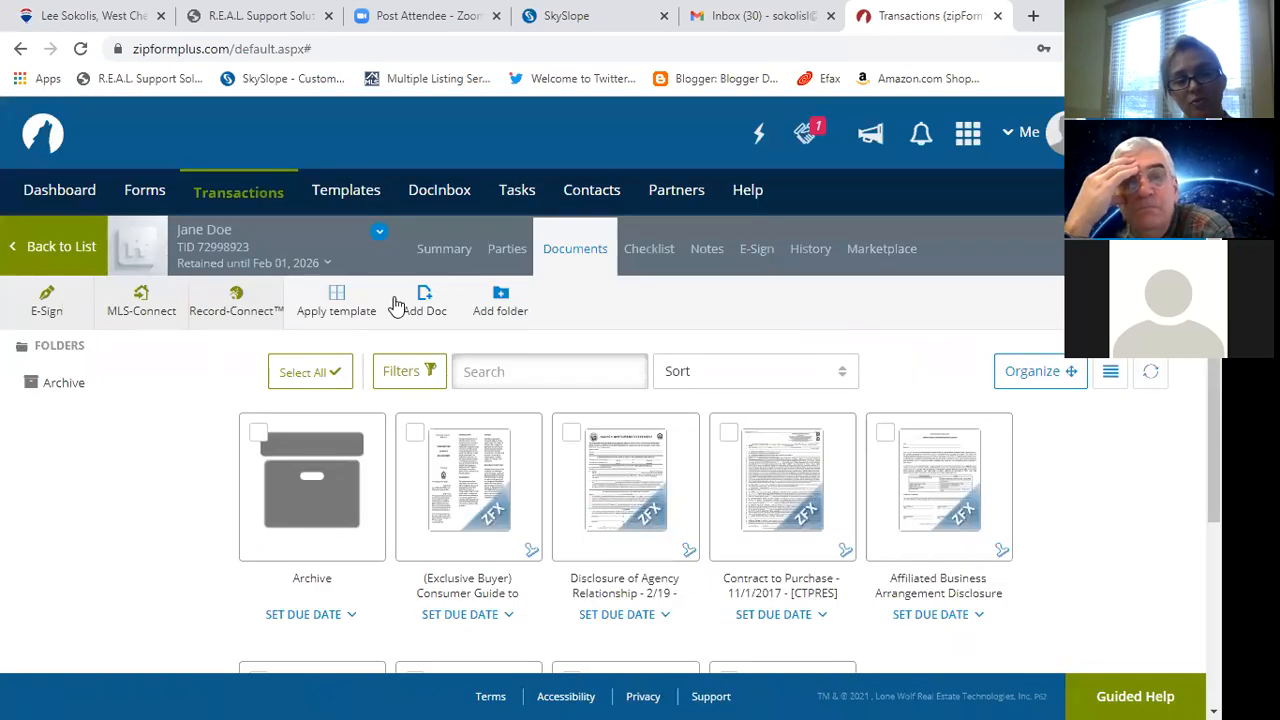
left_click(632, 446)
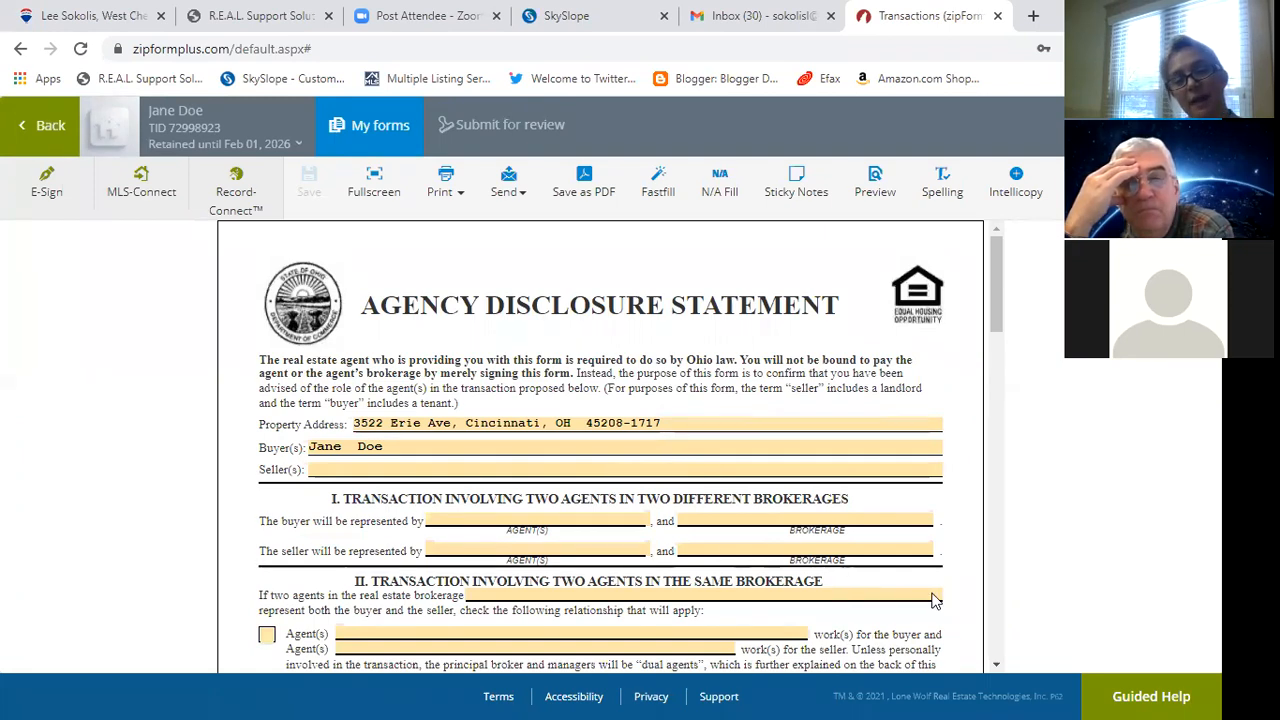
scroll(932, 600, "down", 3)
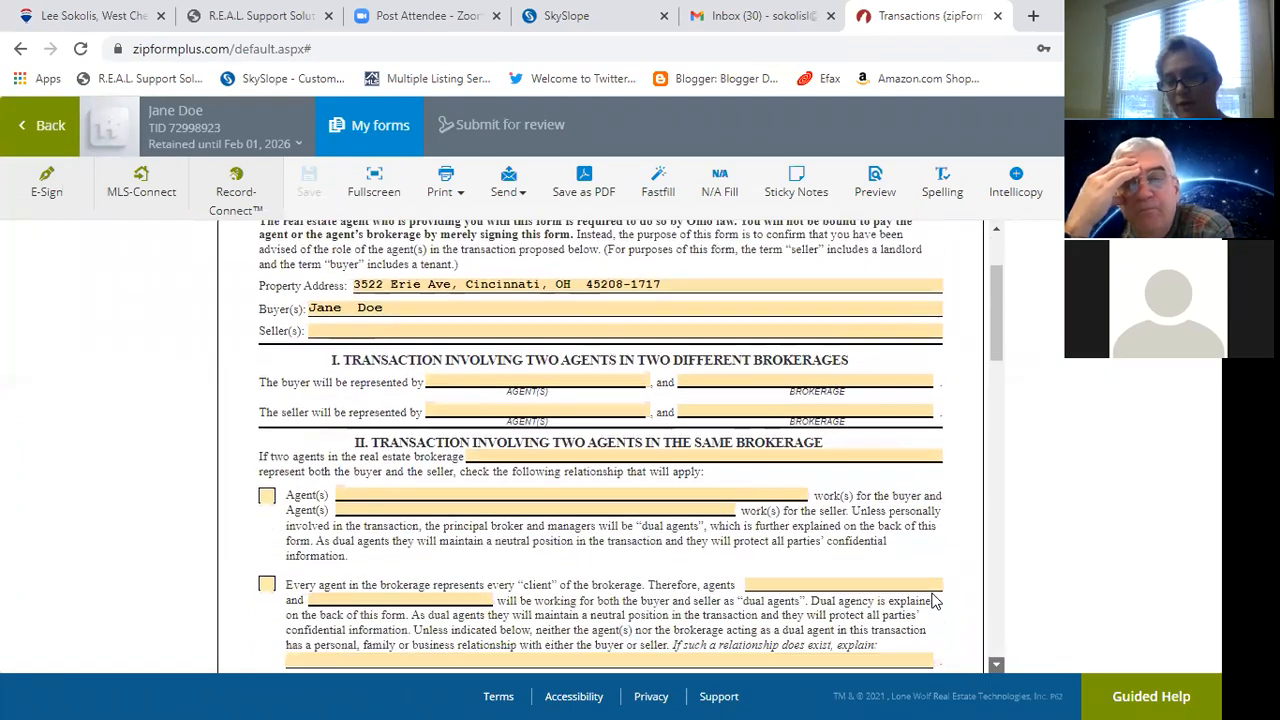
left_click_drag(995, 386, 997, 343)
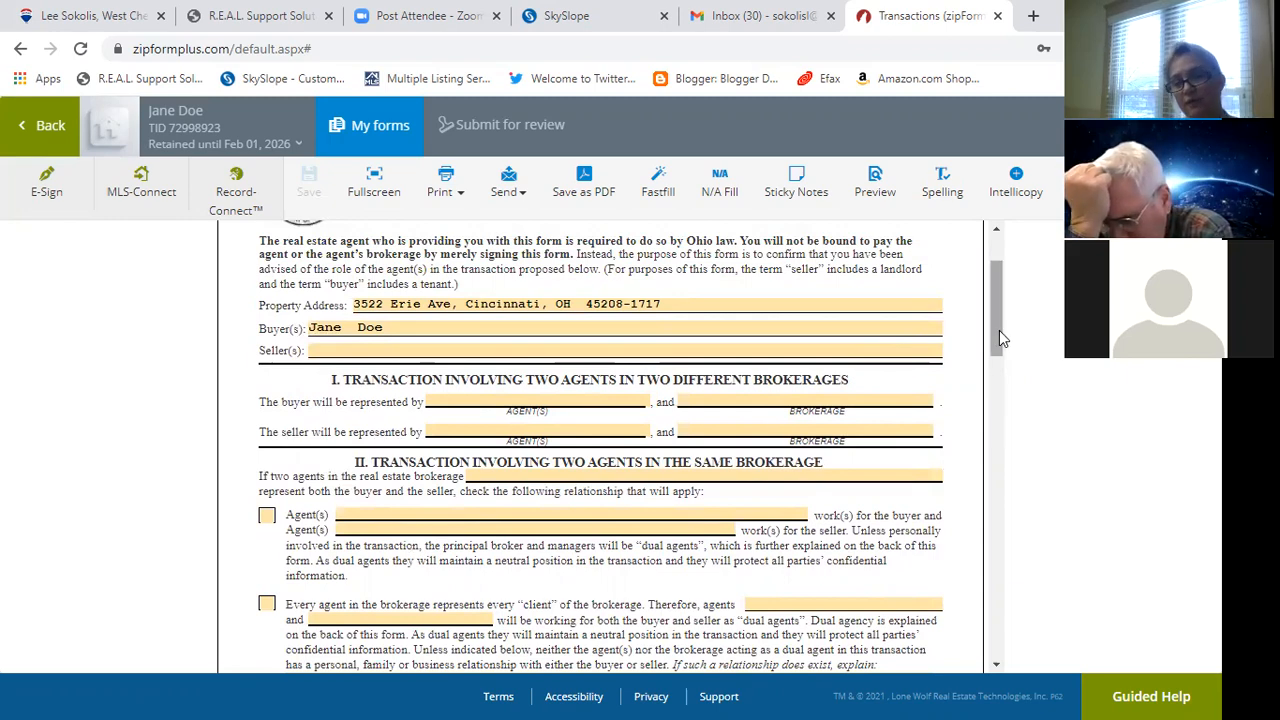
mouse_move(999, 332)
left_mouse_down()
mouse_move(996, 437)
mouse_move(990, 403)
mouse_move(1008, 381)
mouse_move(999, 321)
left_mouse_up()
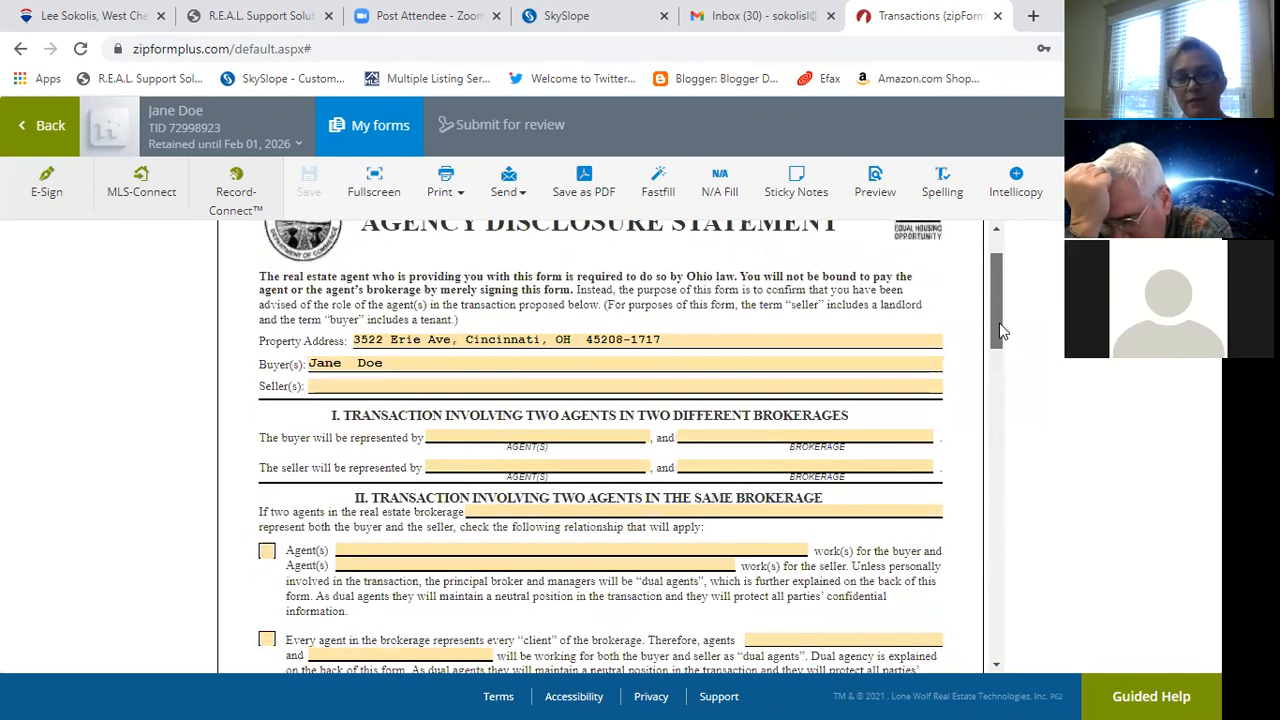
Enter the buyer's agent name and REMAX Preferred Group as brokerage, then save the disclosure.
left_click(498, 437)
type("Lee S")
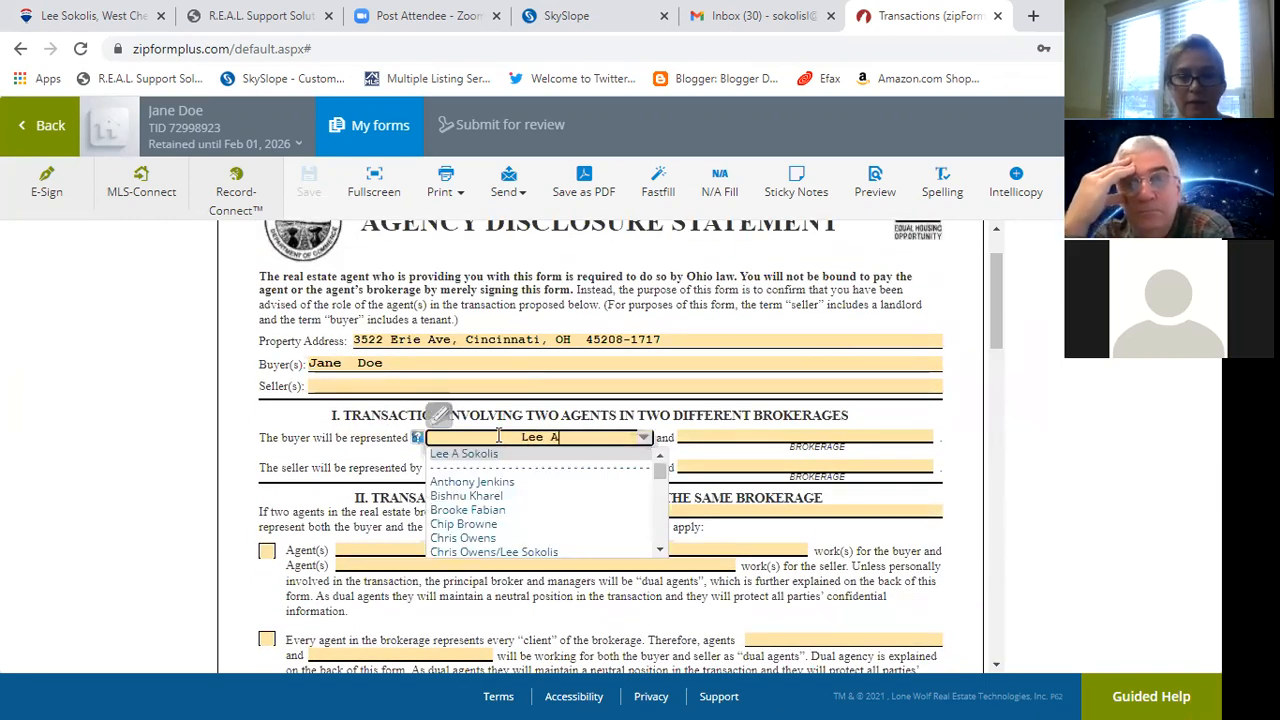
type("okolis")
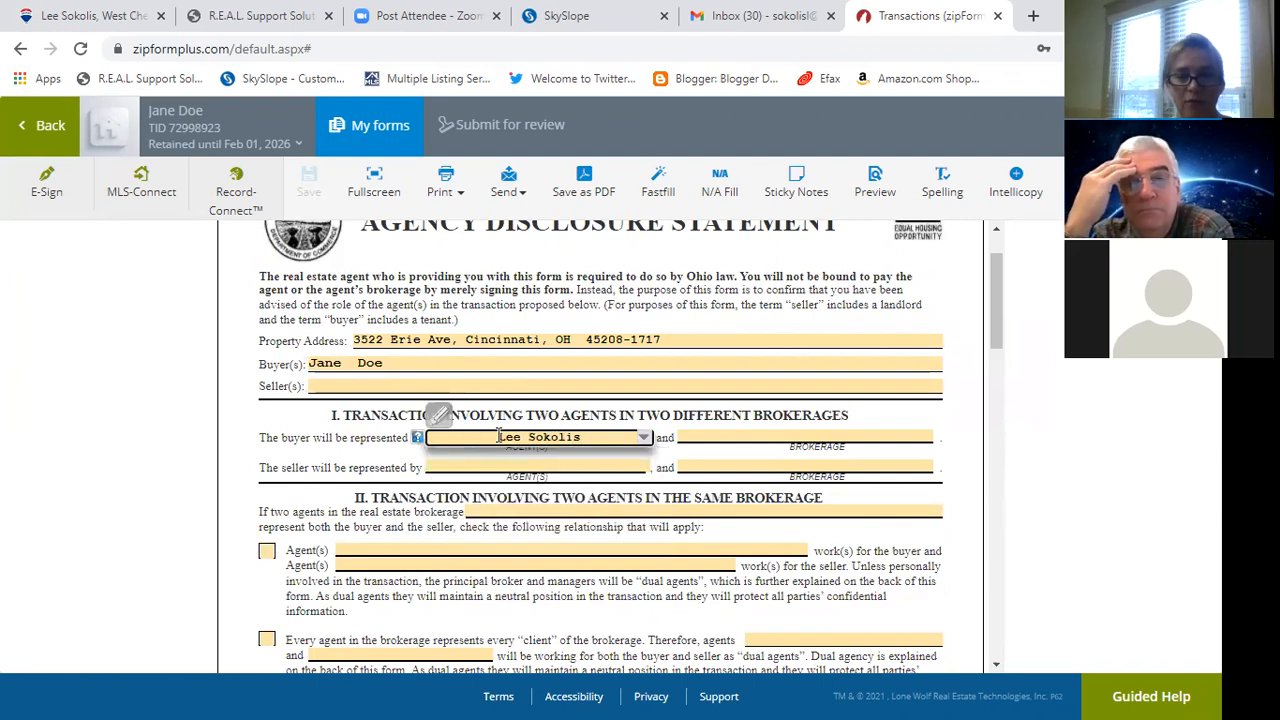
key("Tab")
type("REMAX Preferred Grou")
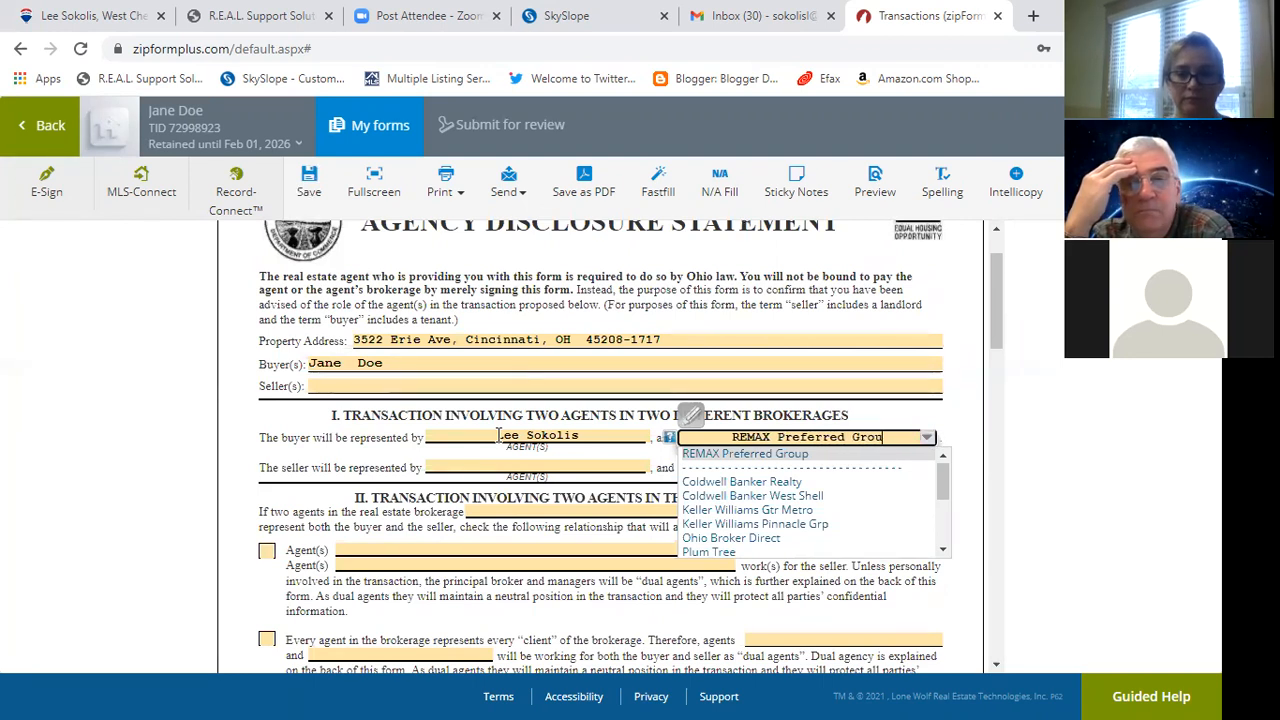
type("p")
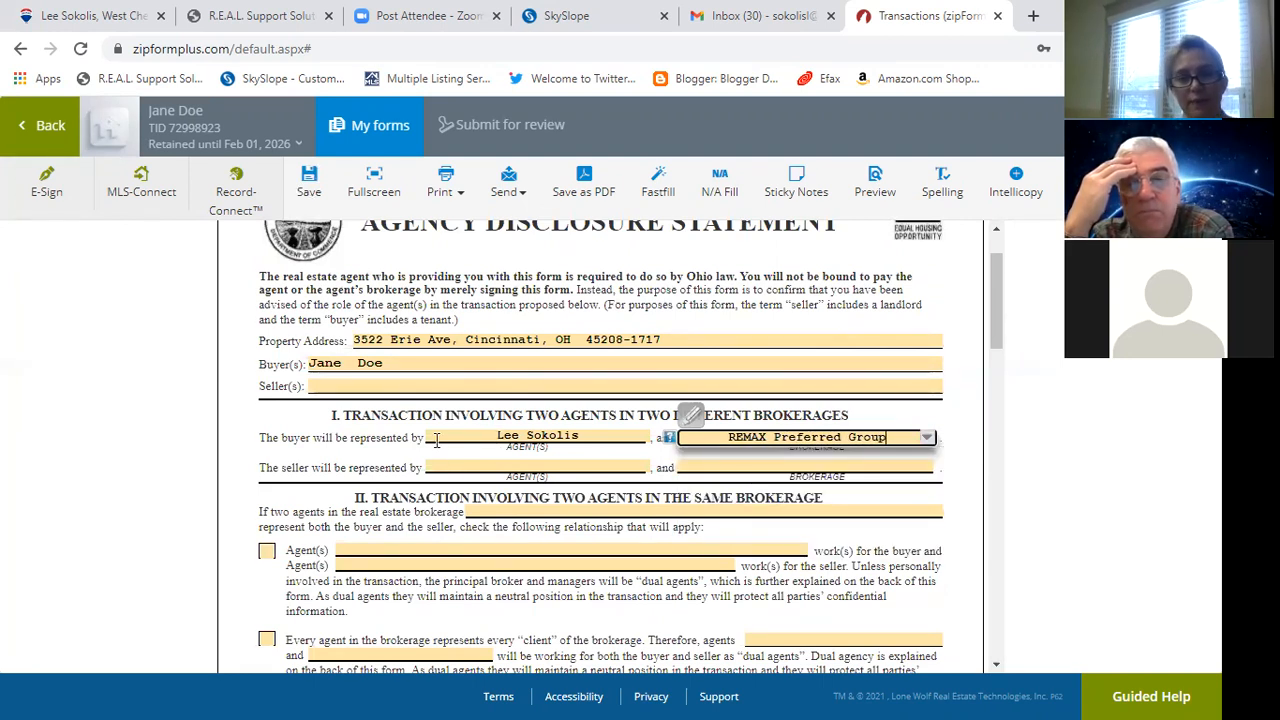
left_click(310, 200)
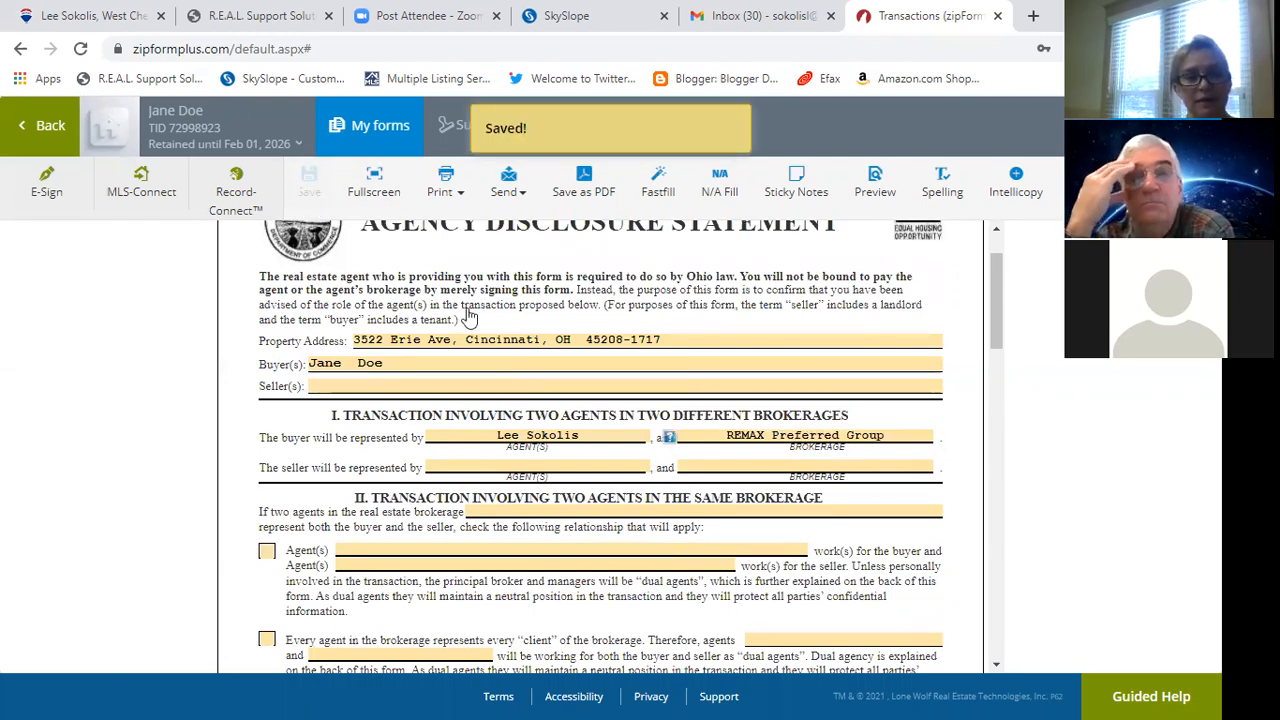
left_click(368, 127)
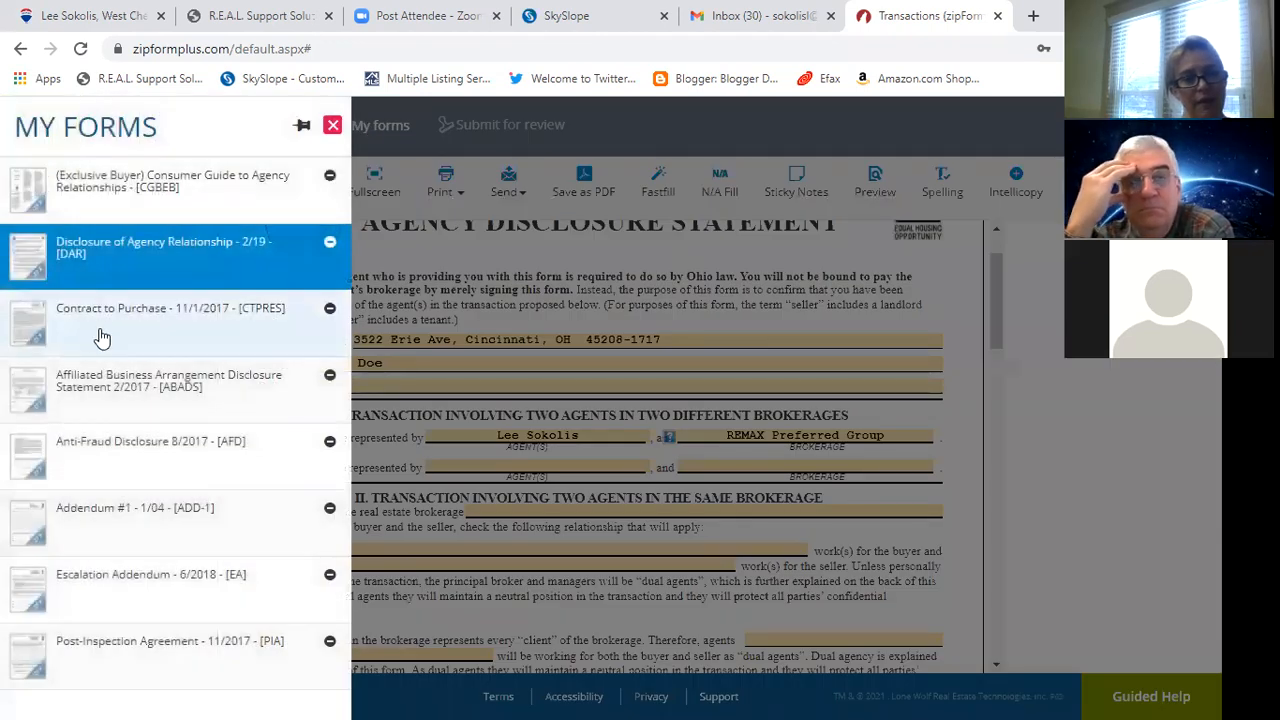
Open the Contract to Purchase and set its date to February 1, 2021.
left_click(101, 338)
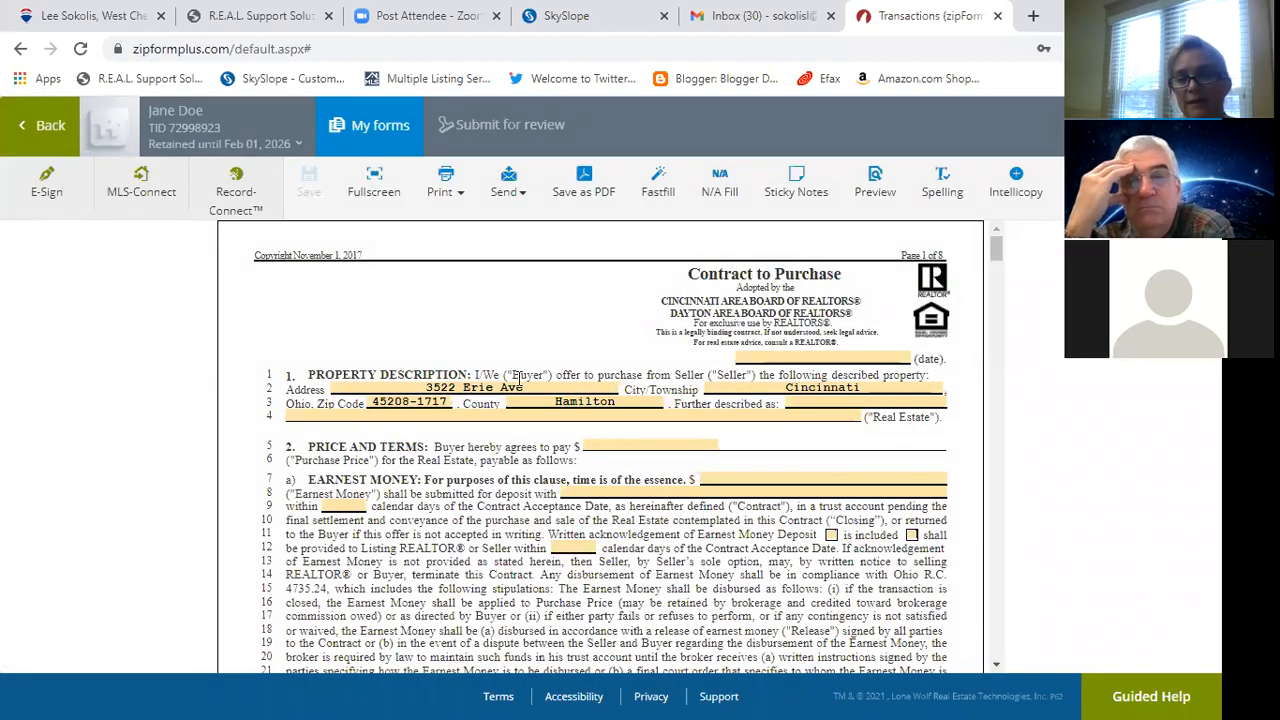
left_click(797, 357)
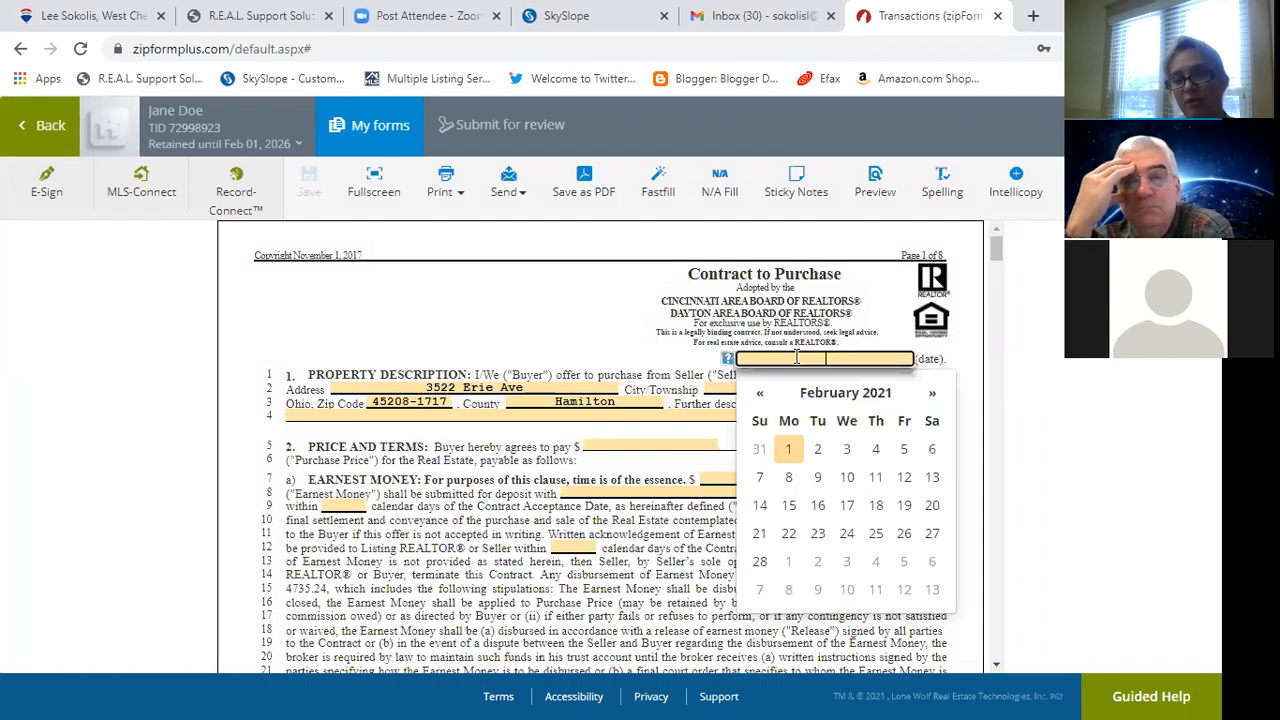
left_click(785, 452)
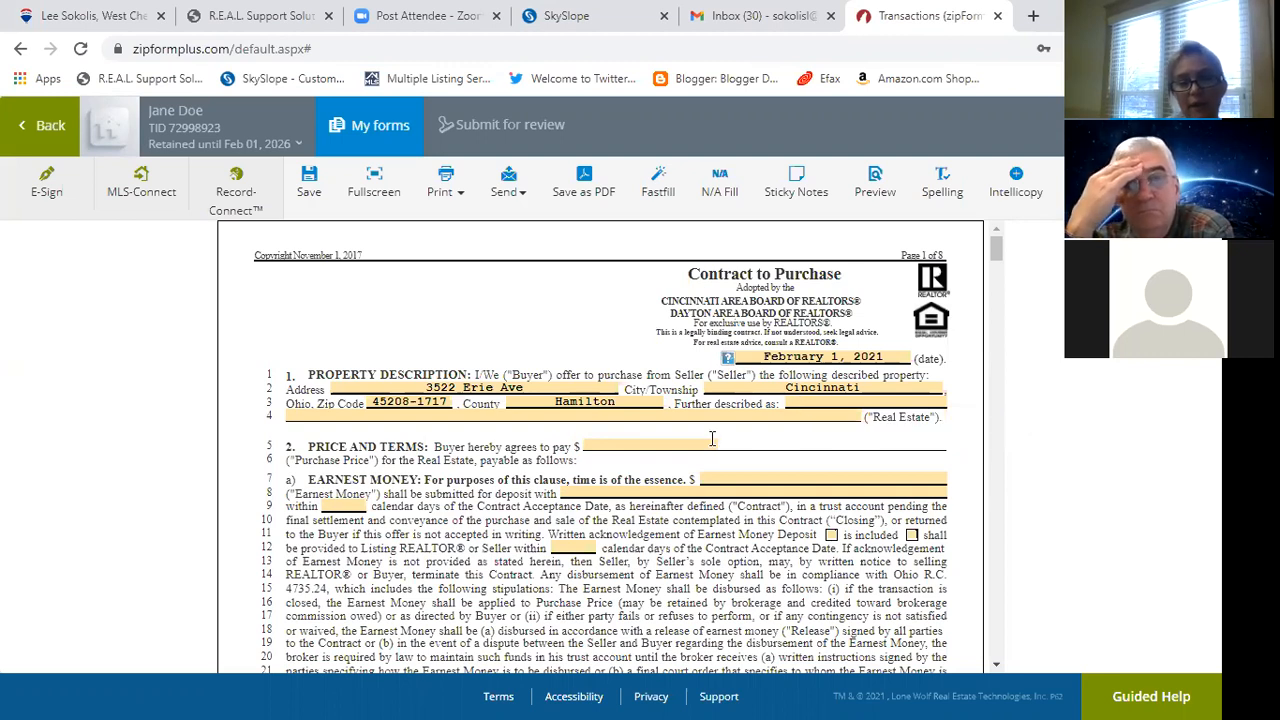
Enter a purchase price of 100,000.00.
left_click(623, 446)
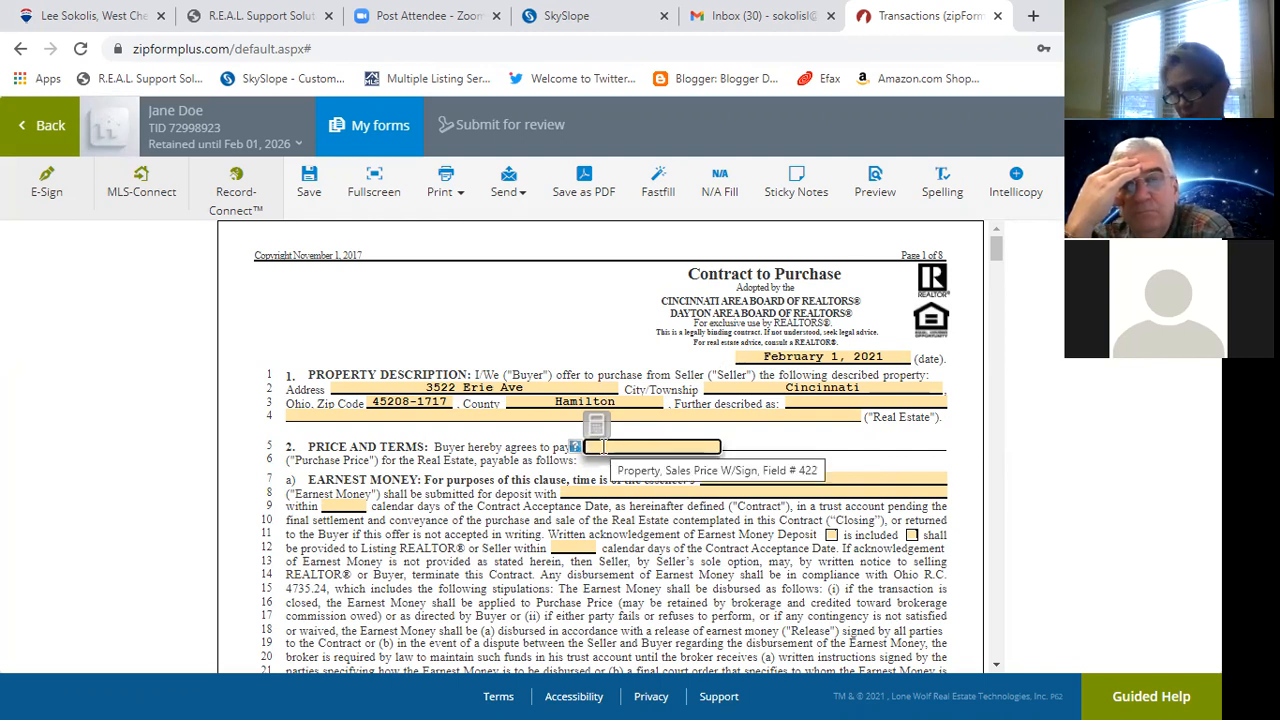
type("100")
type("90")
key("BackSpace")
key("BackSpace")
type("000")
key("Tab")
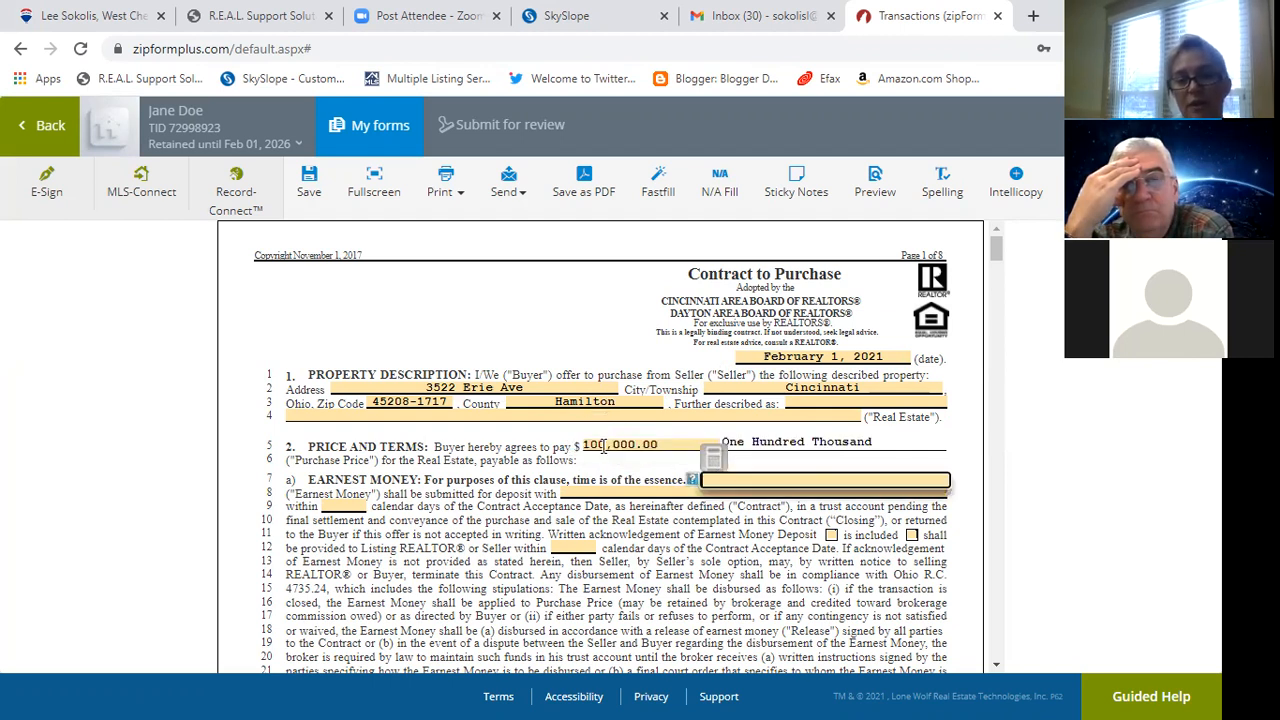
Enter 1,000.00 earnest money with REMAX PREFERRED as the deposit holder.
left_click(723, 478)
type("1000")
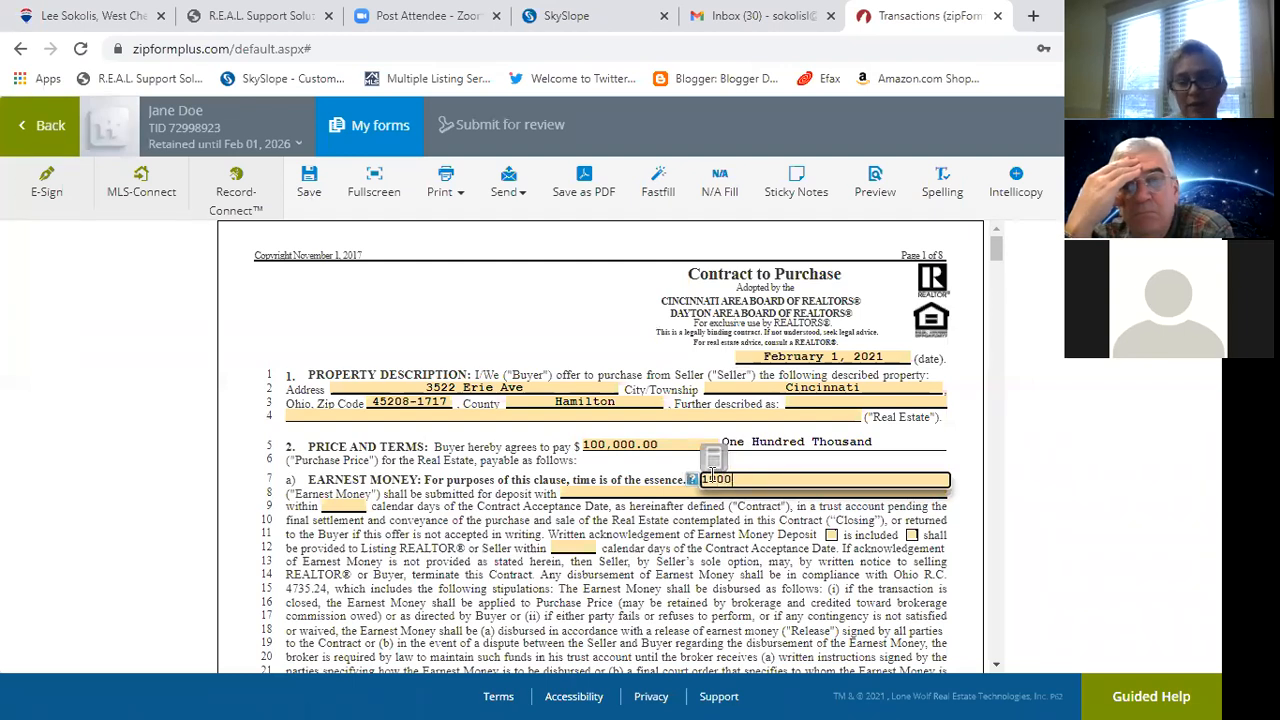
left_click(648, 492)
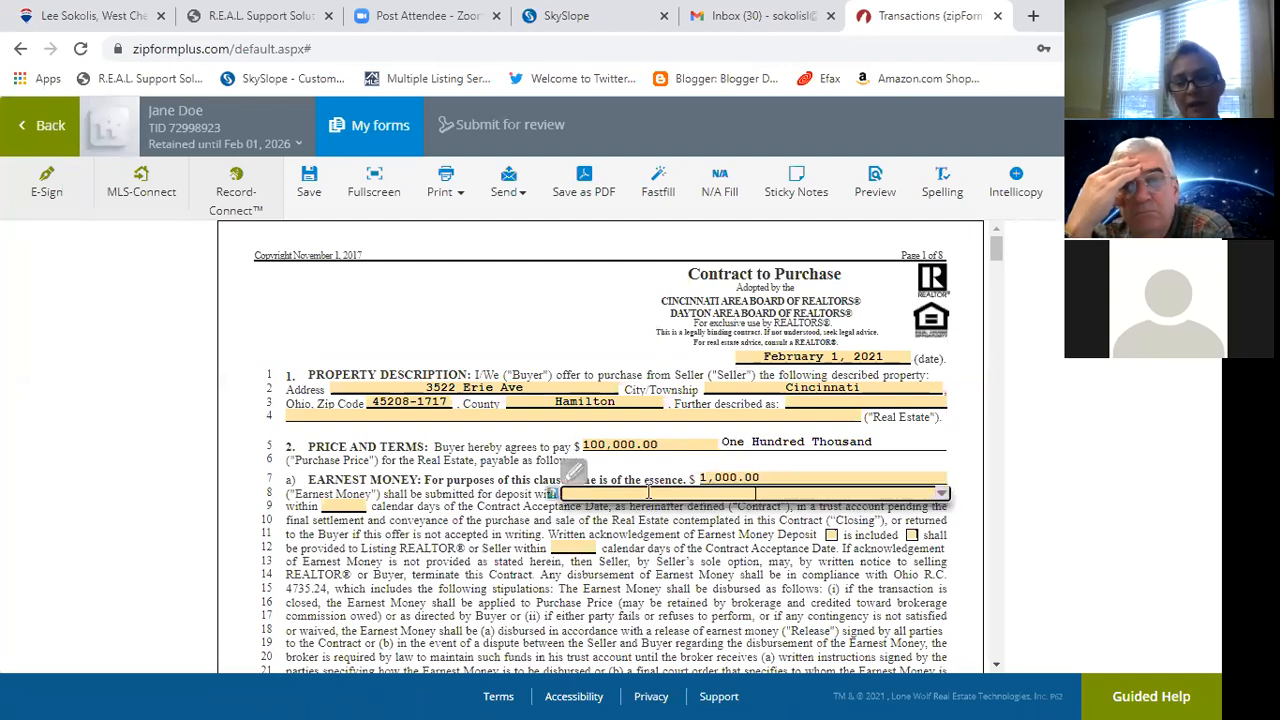
type("REMA")
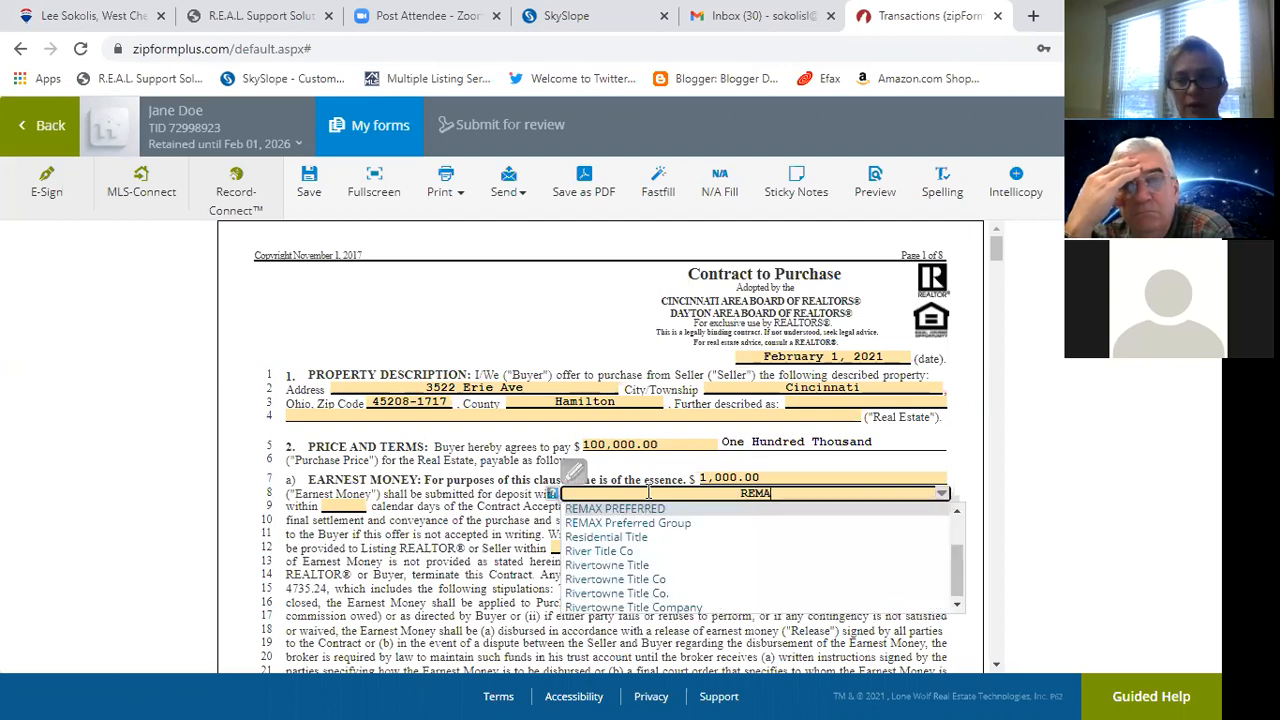
left_click(645, 509)
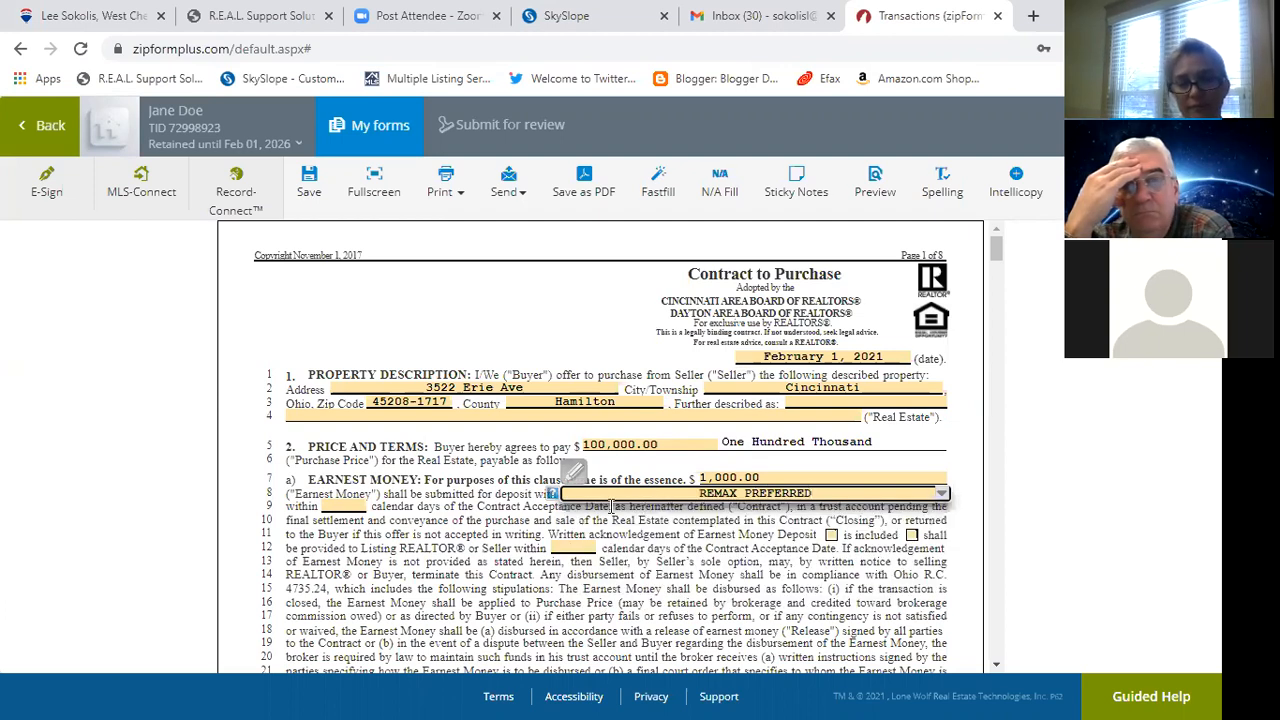
left_click(434, 519)
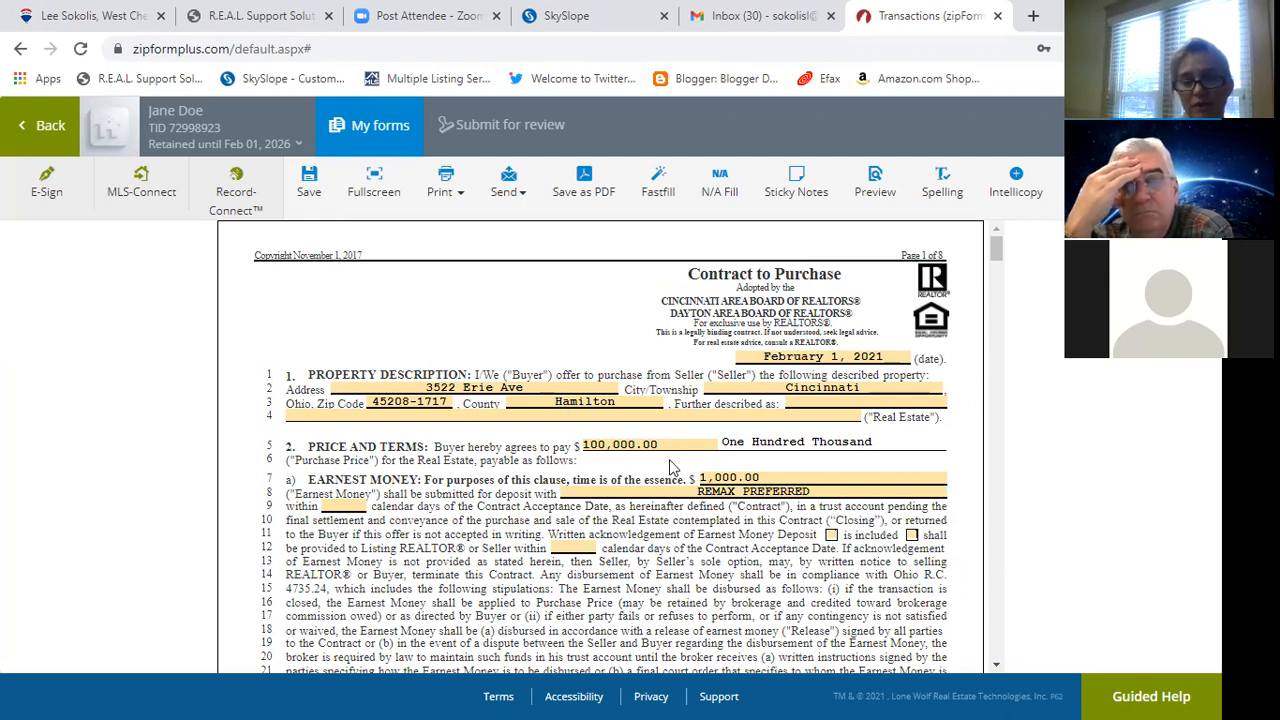
Set 3 days for depositing and acknowledging the earnest money, marked as included.
left_click(352, 505)
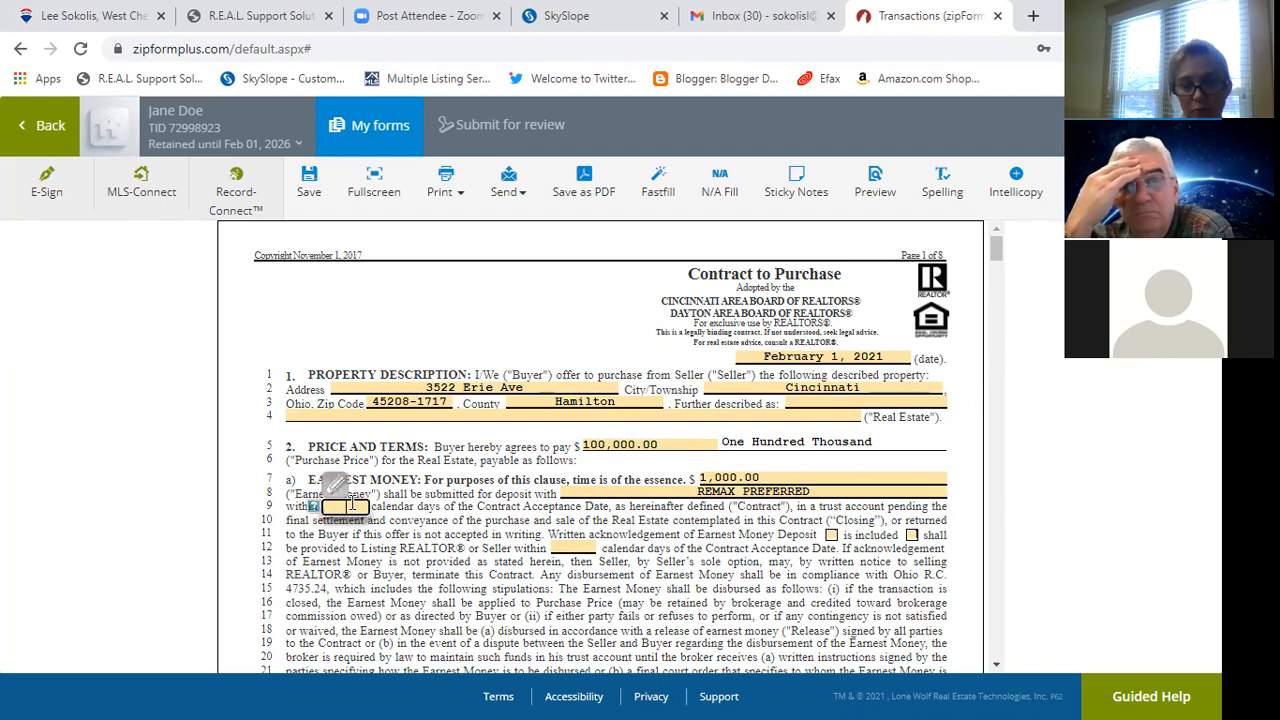
type("3")
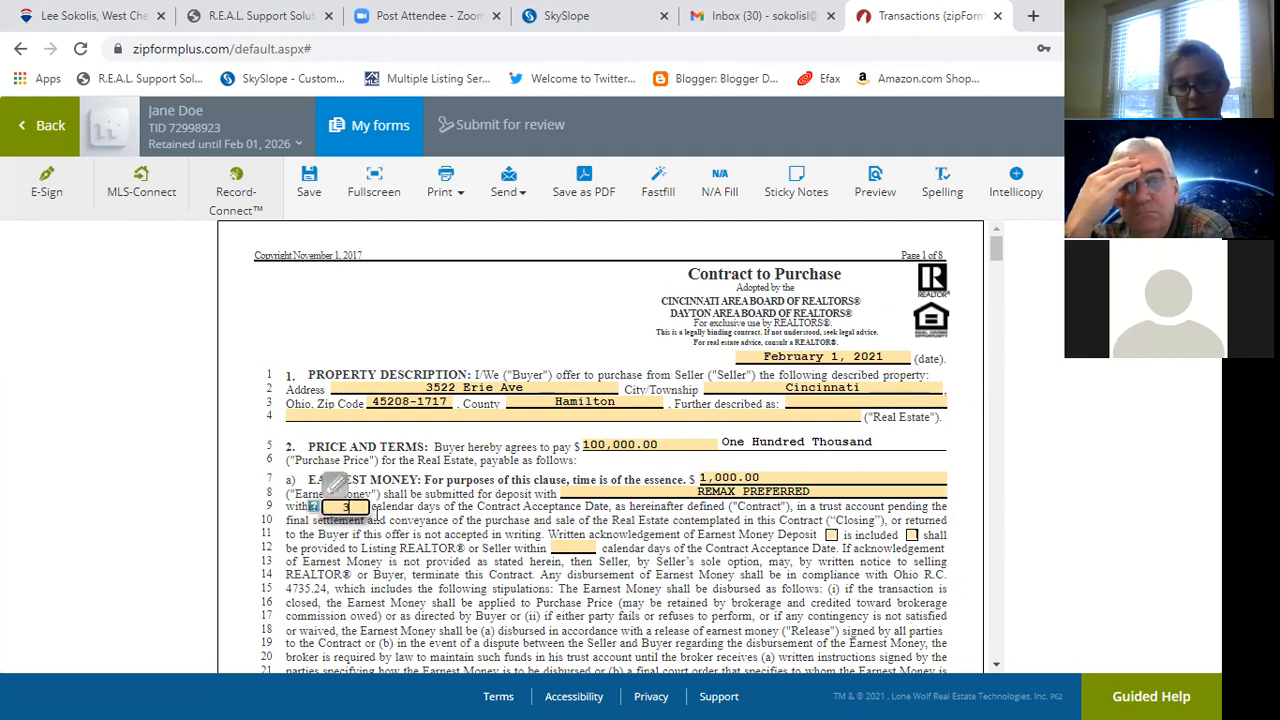
left_click(577, 547)
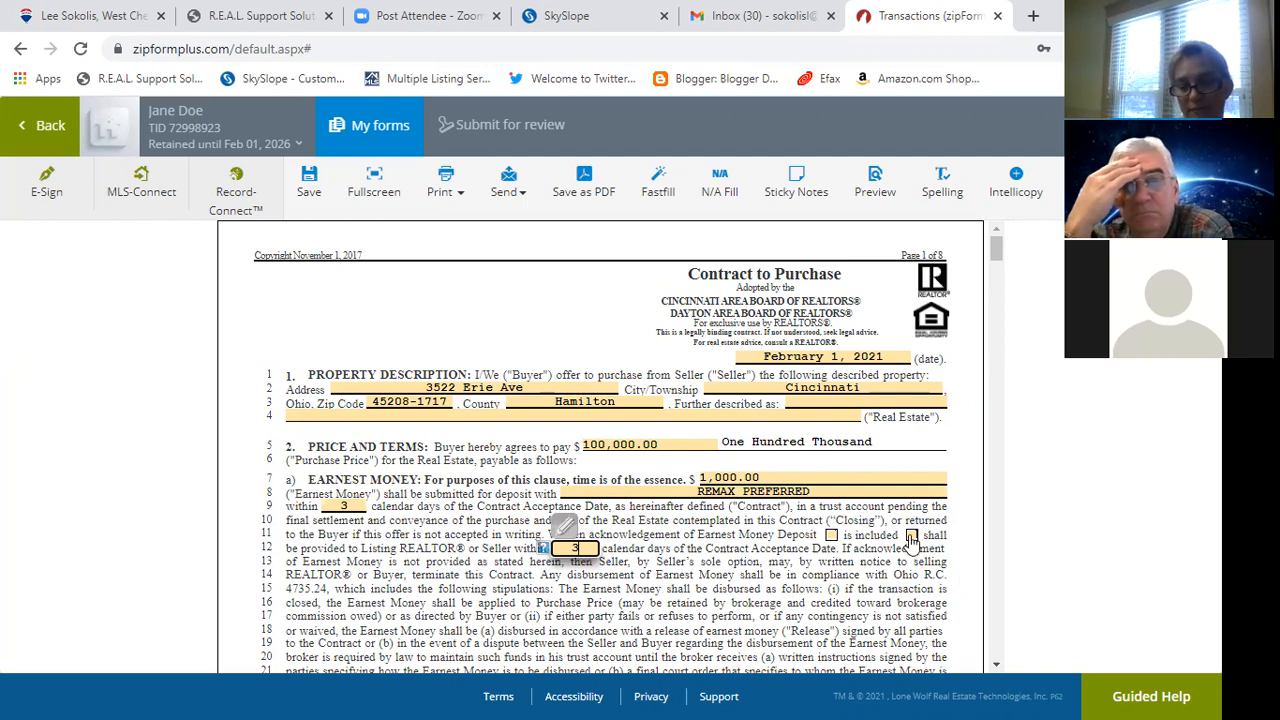
left_click(911, 535)
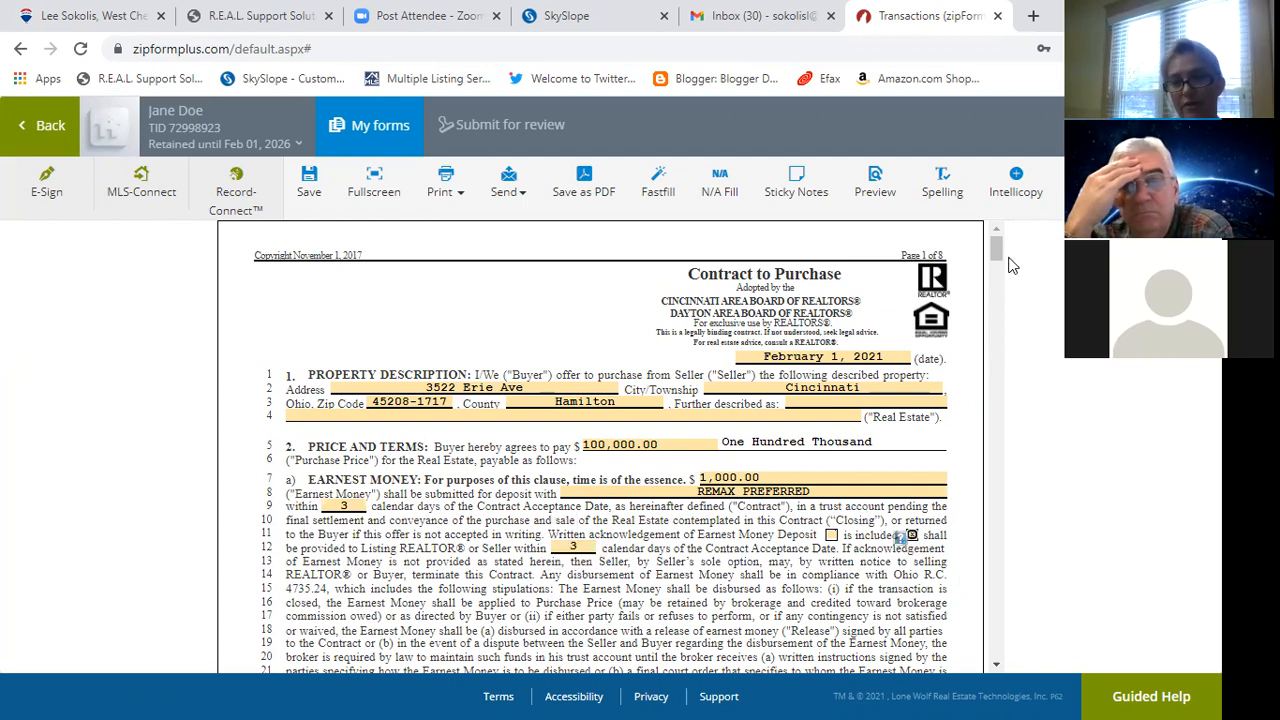
Mark the property as owner-occupied on the contract's first page.
left_click_drag(999, 255, 997, 287)
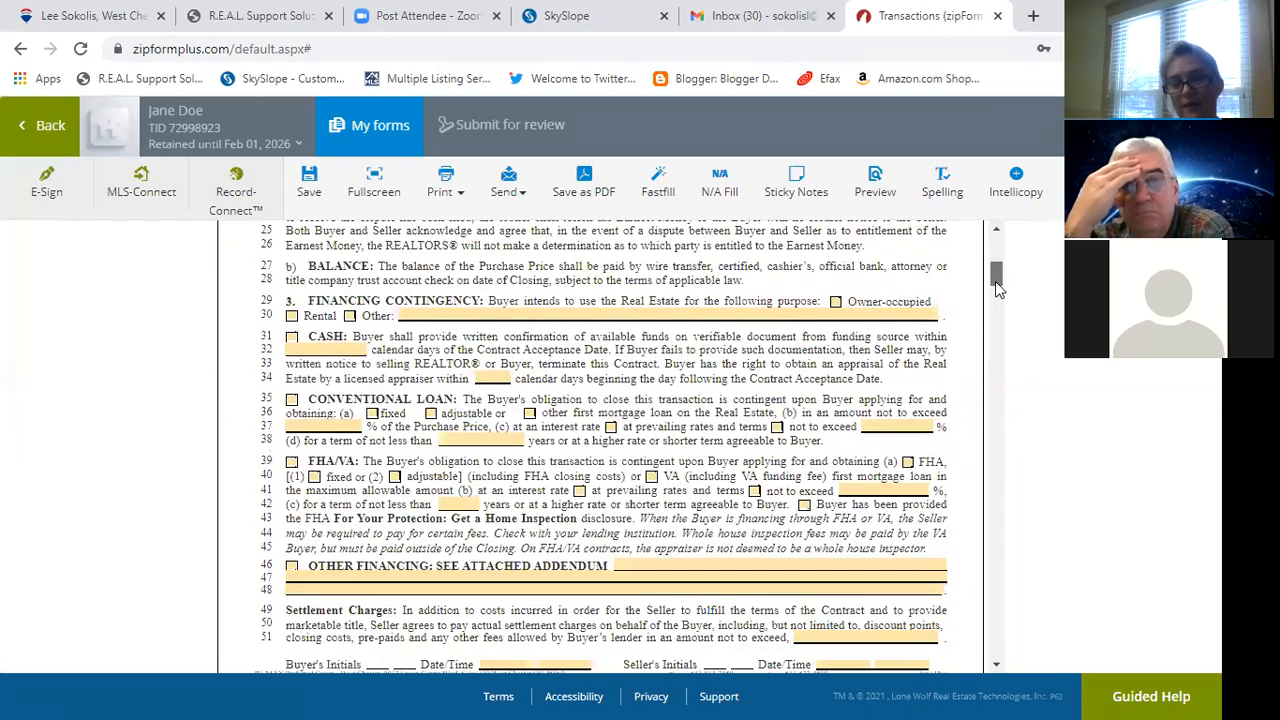
left_click(631, 313)
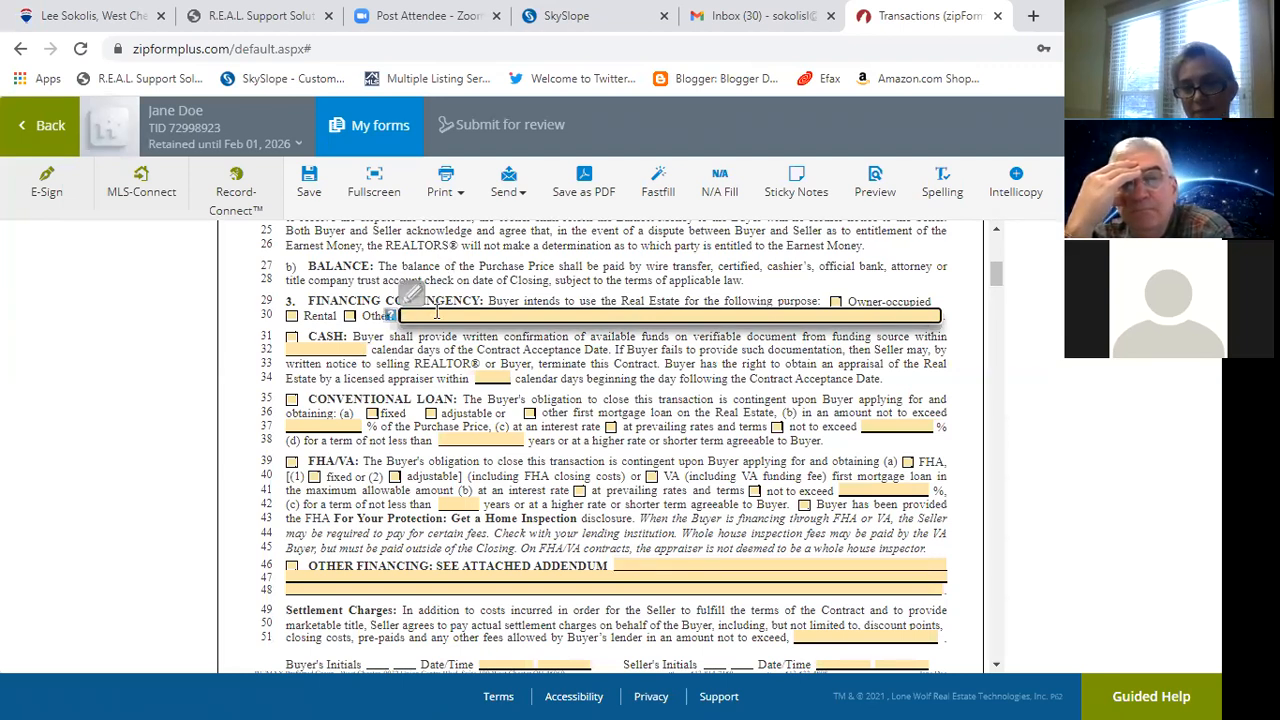
left_click(835, 304)
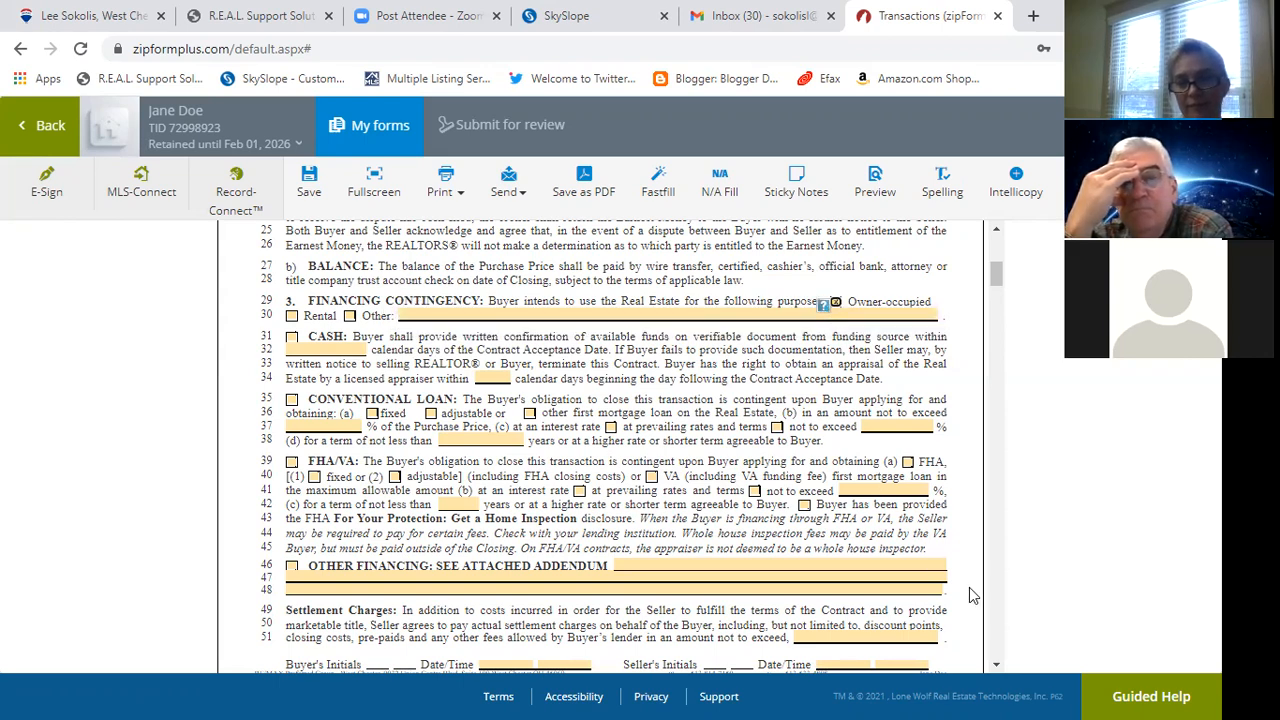
Set the buyer's initials Date/Time to 02/01/2021.
scroll(969, 587, "down", 3)
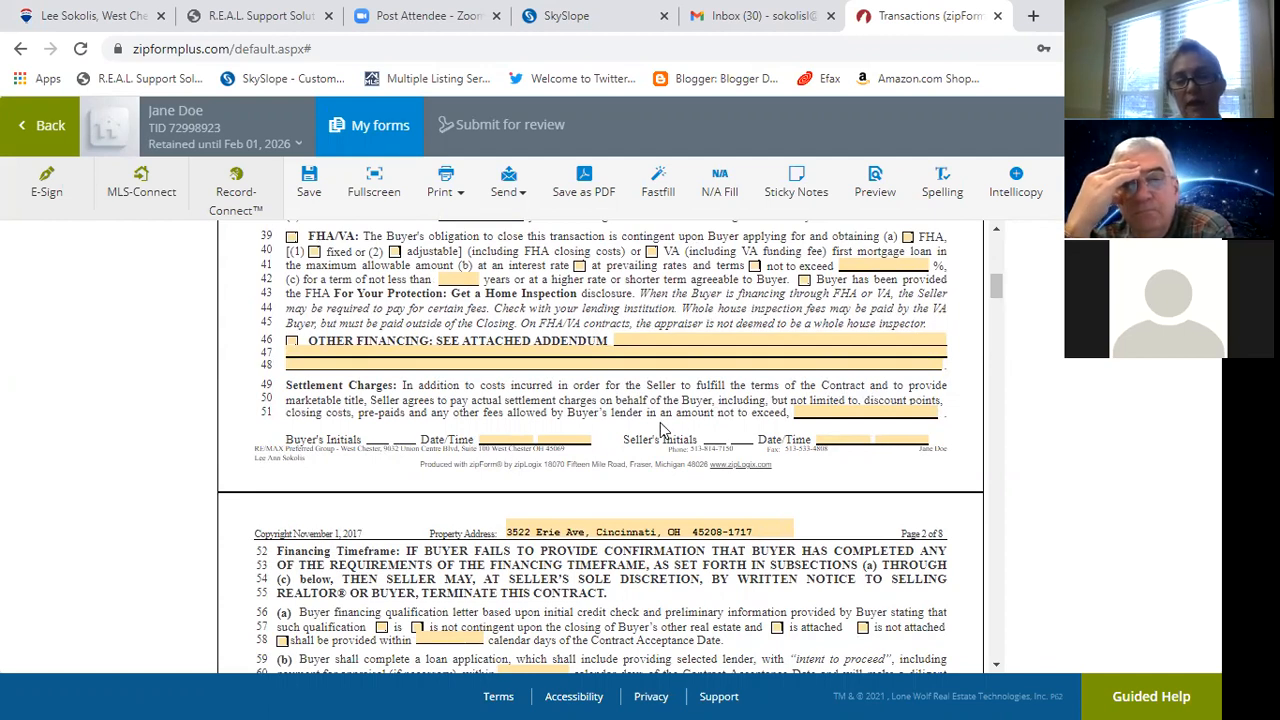
left_click(511, 437)
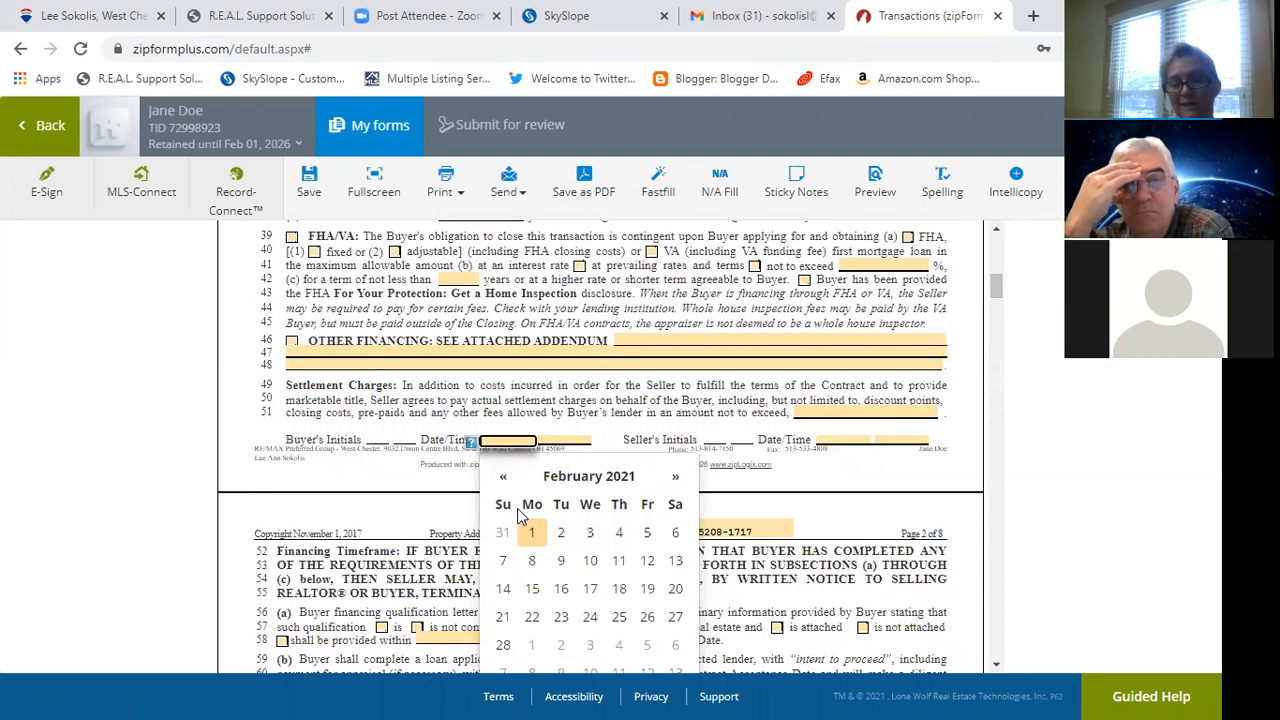
left_click(531, 530)
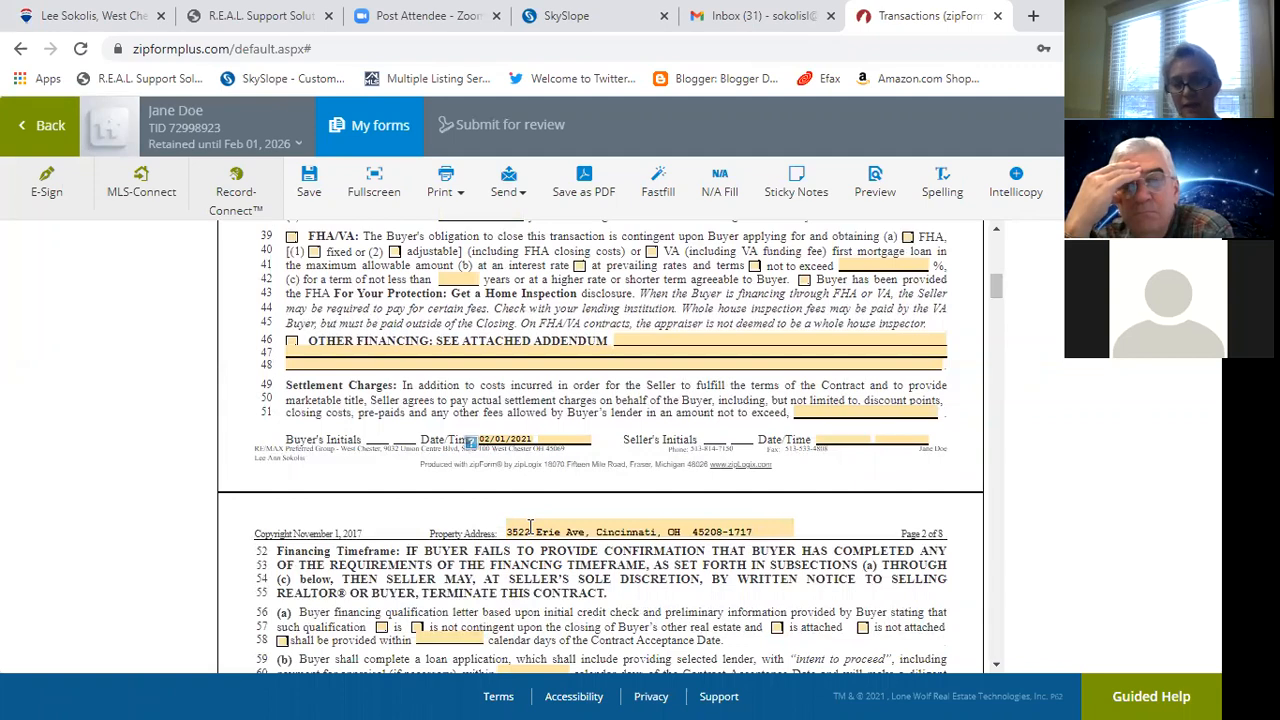
left_click(932, 339)
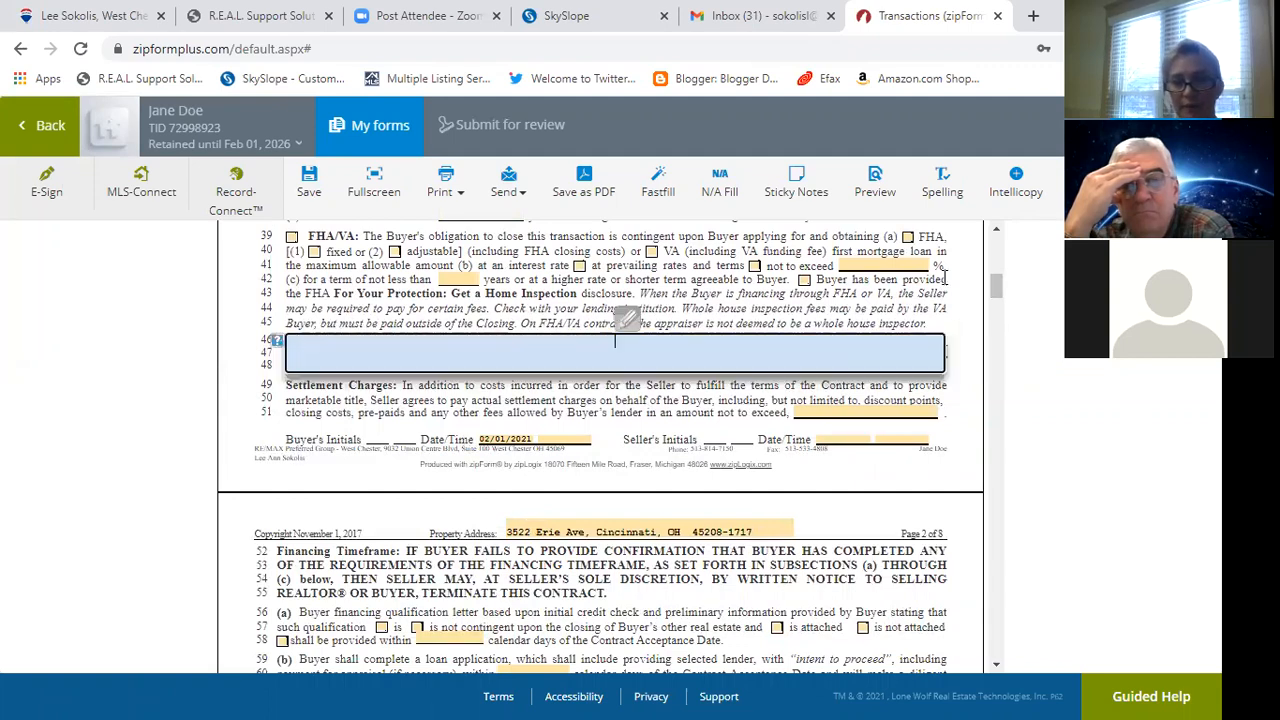
Scroll down to the realtor details section and save the contract.
left_click_drag(997, 287, 1027, 618)
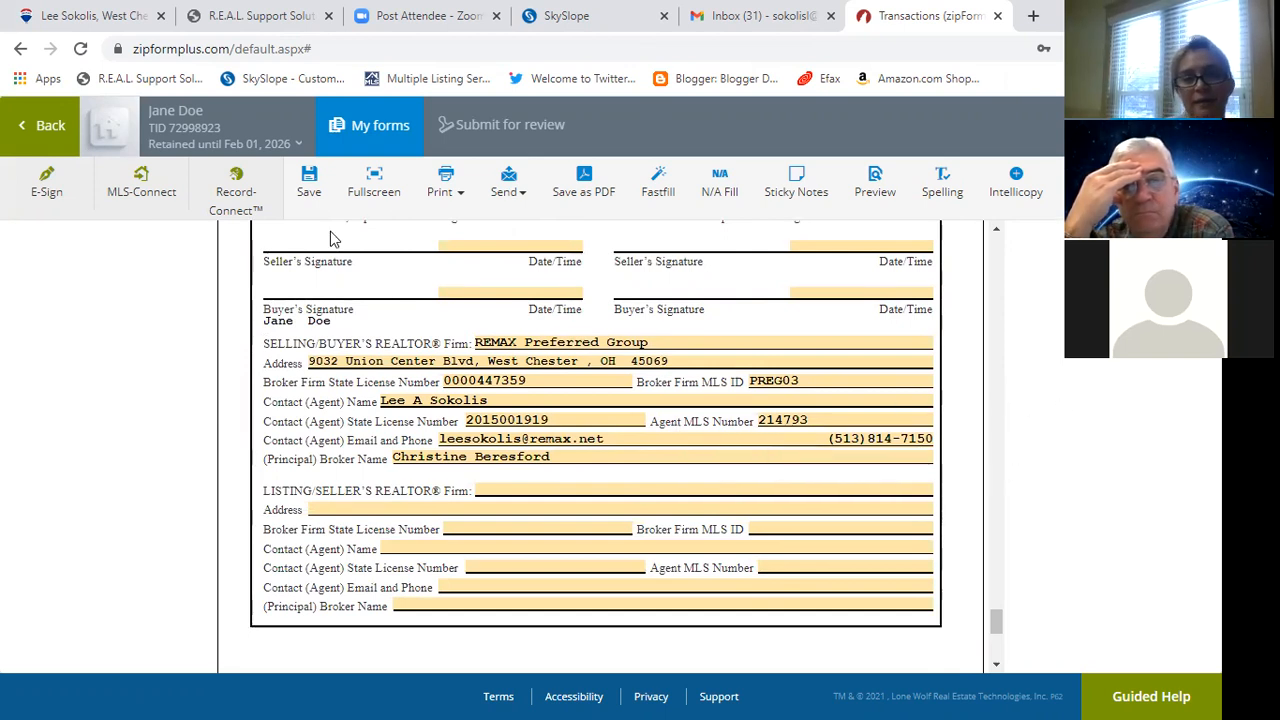
left_click(309, 185)
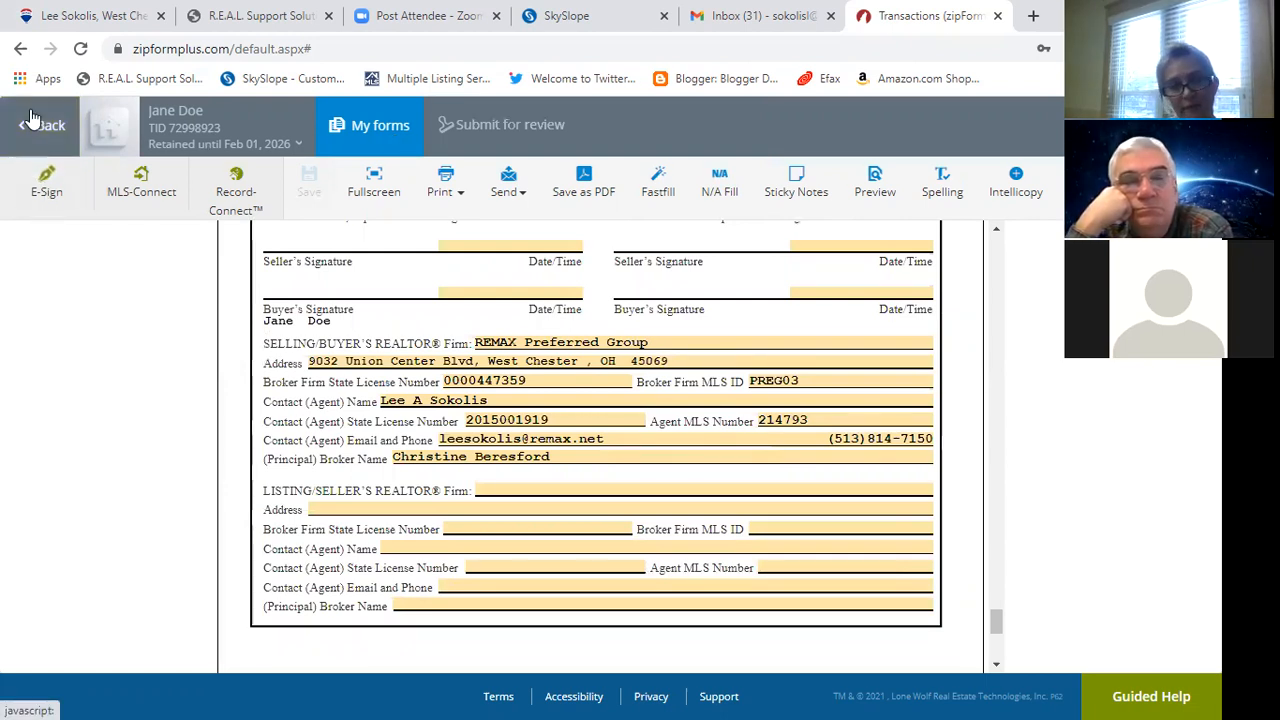
left_click(378, 129)
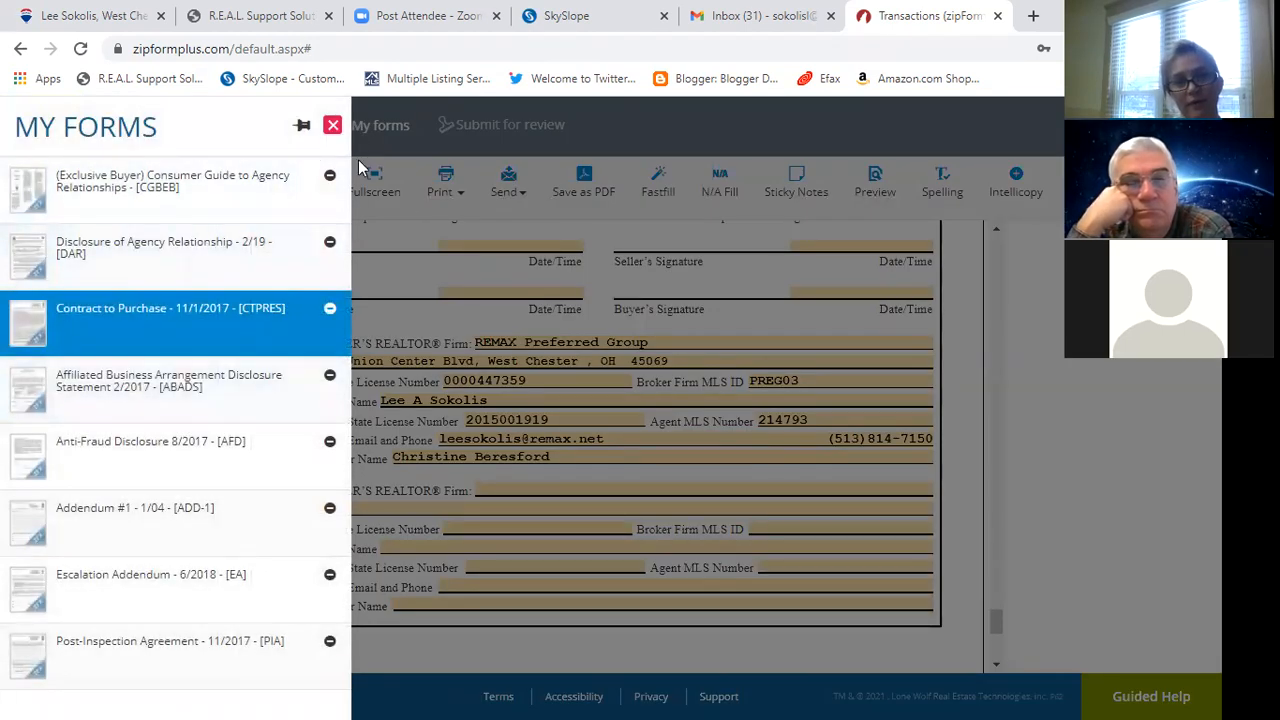
Close the forms list, go back to the Documents page, and enter rearranging mode.
left_click(332, 127)
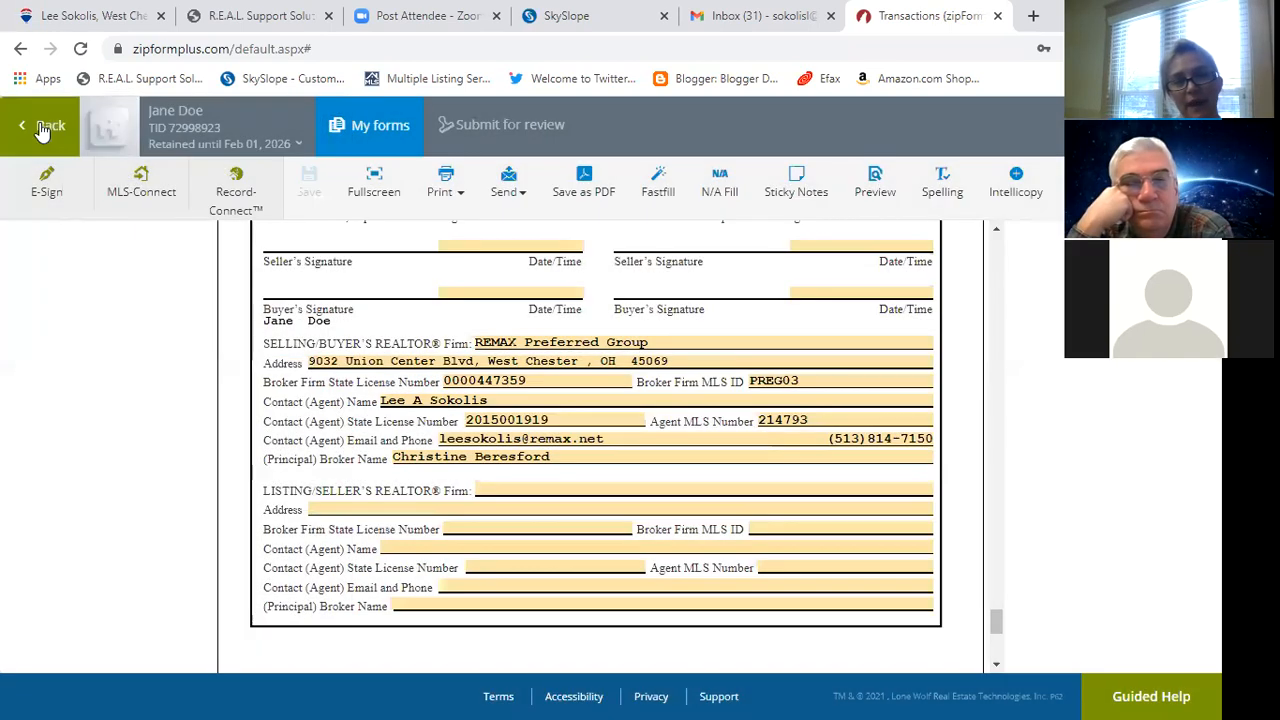
left_click(40, 131)
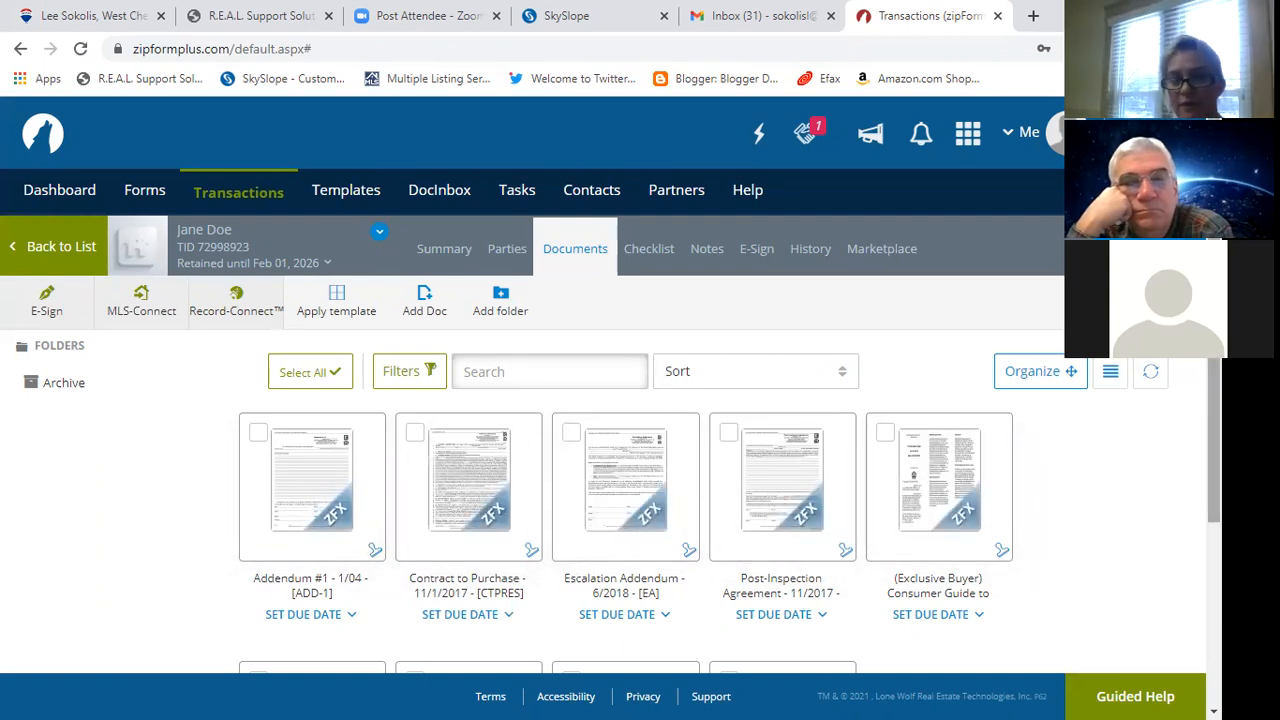
scroll(610, 450, "down", 3)
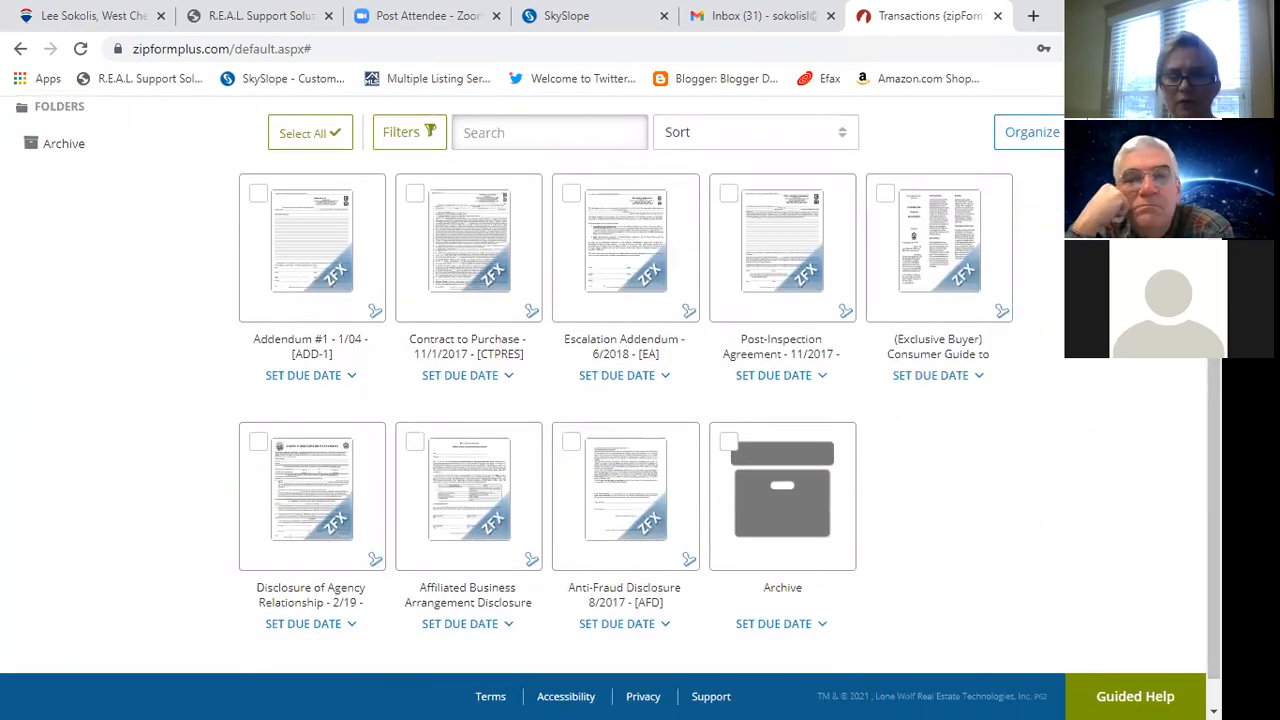
scroll(620, 400, "up", 3)
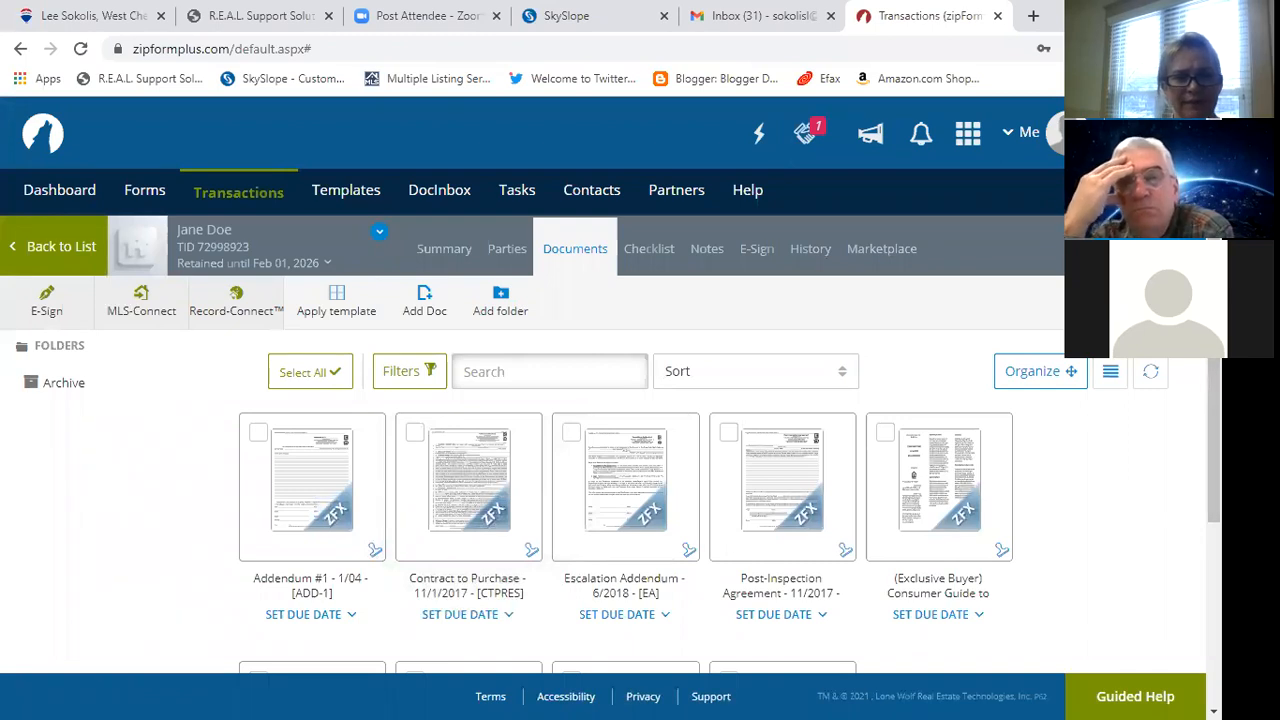
scroll(620, 400, "down", 1)
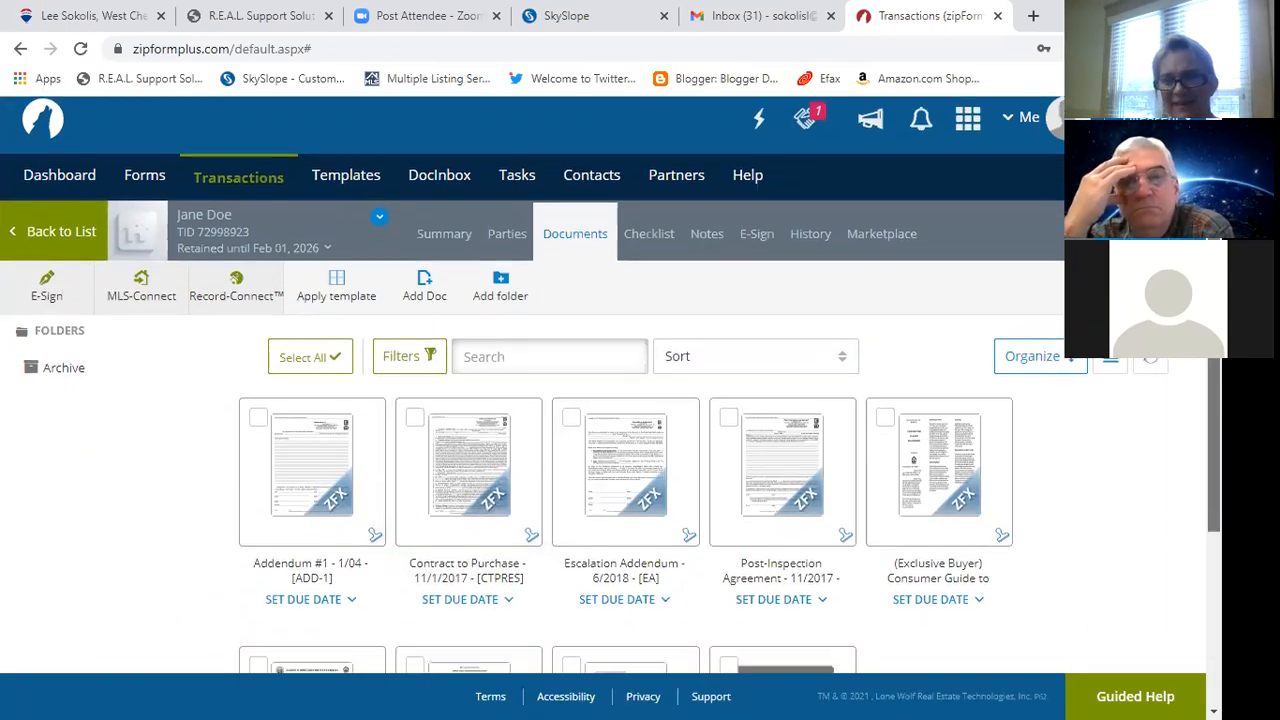
scroll(610, 400, "down", 2)
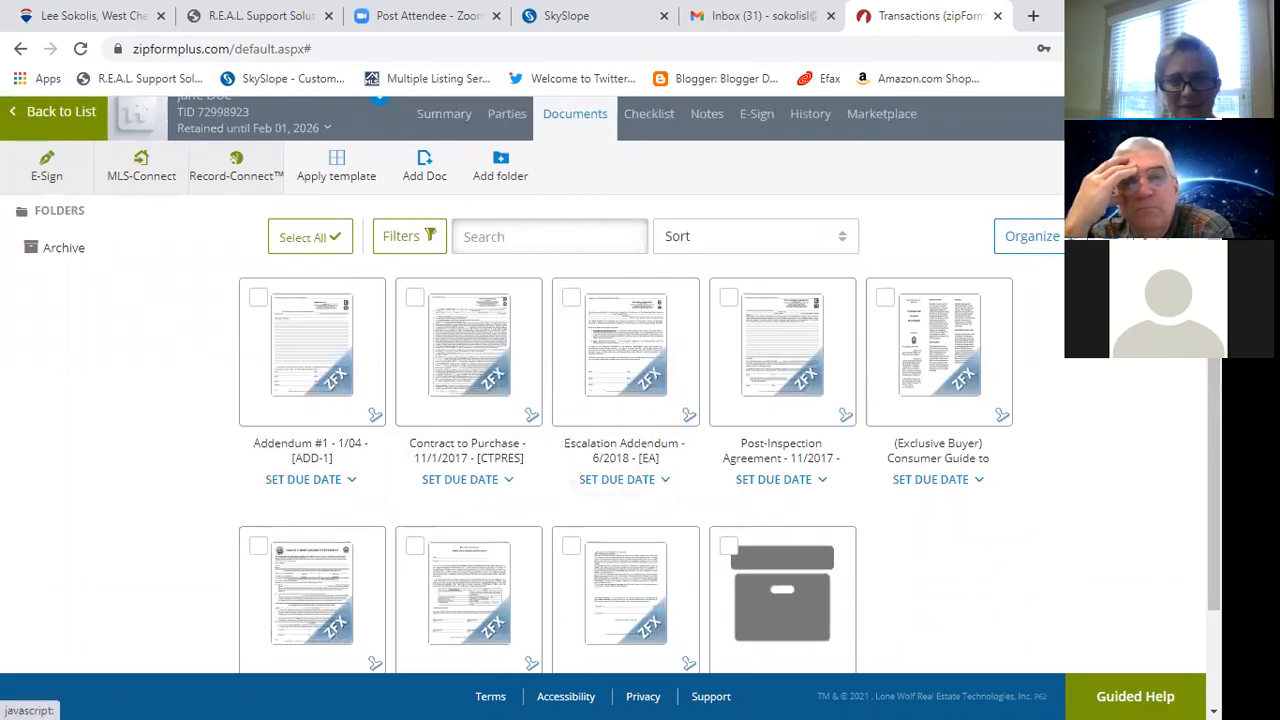
left_click(1016, 238)
Order documents as Consumer Guide, Agency Disclosure, Contract to Purchase, Affiliated Business, Anti-Fraud.
left_click_drag(937, 375, 282, 363)
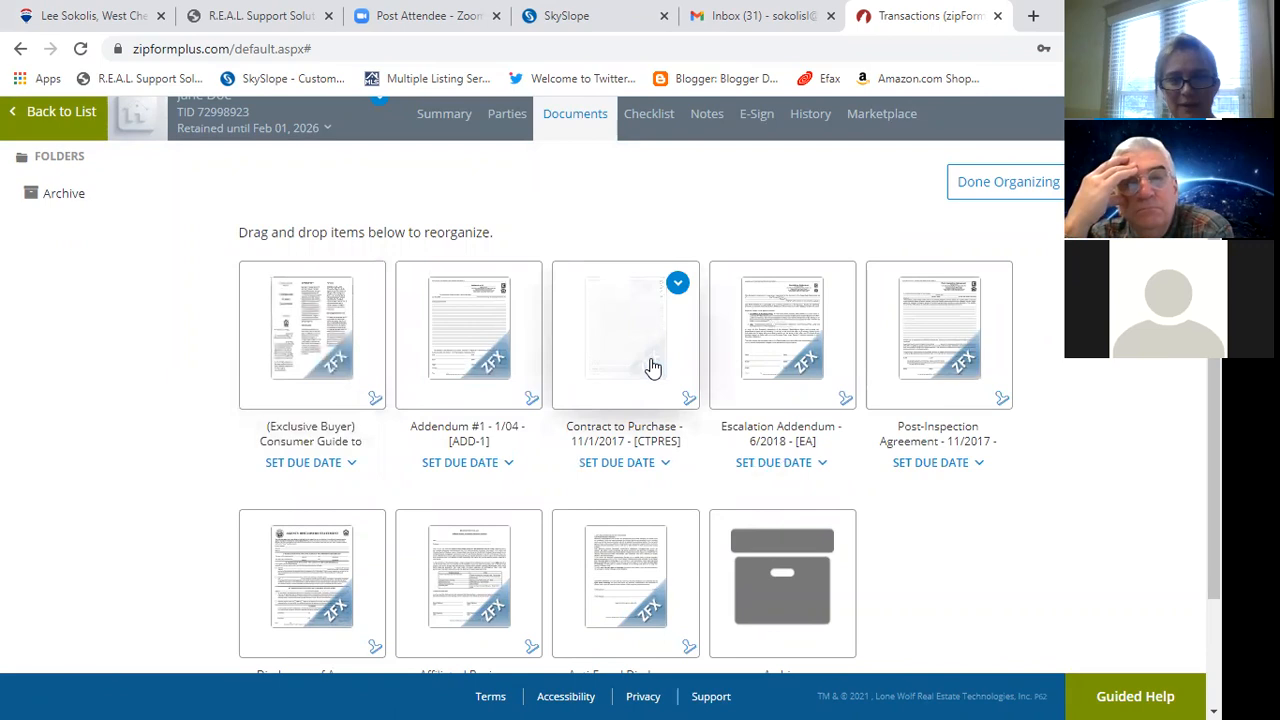
left_click_drag(362, 533, 446, 250)
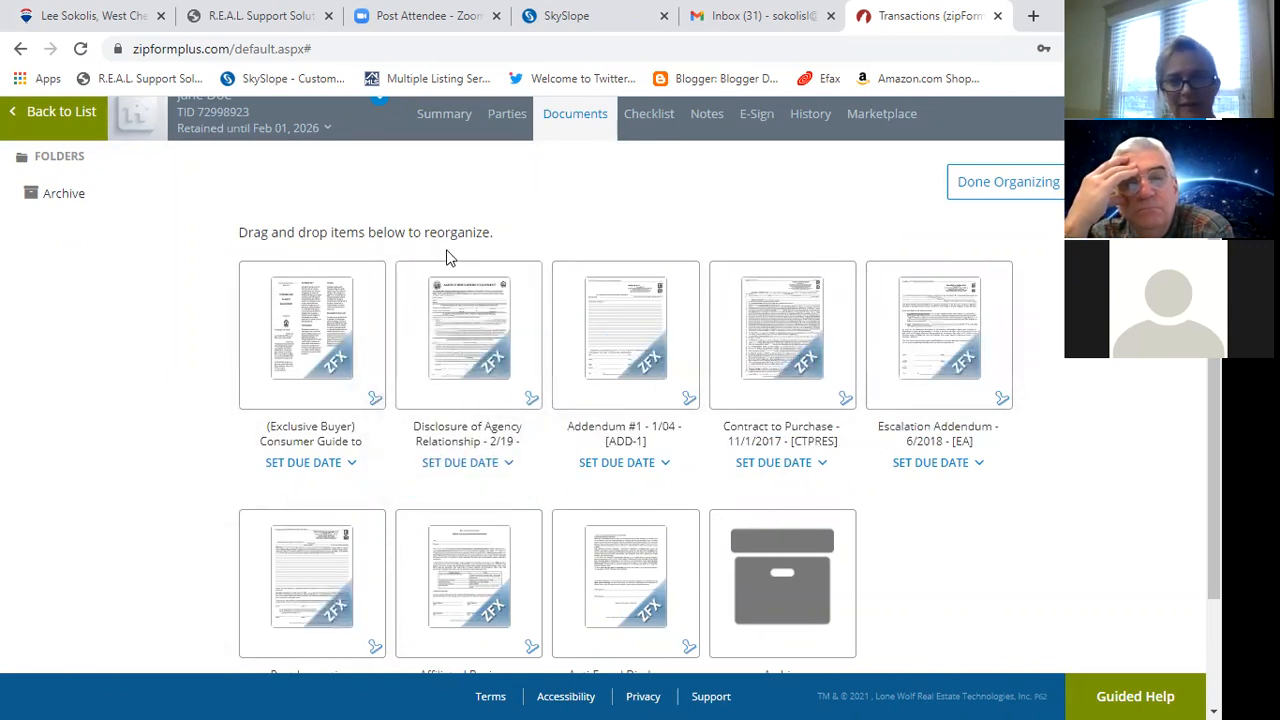
left_click(748, 367)
left_click_drag(668, 393, 594, 397)
left_click_drag(469, 531, 820, 315)
left_click_drag(615, 540, 980, 314)
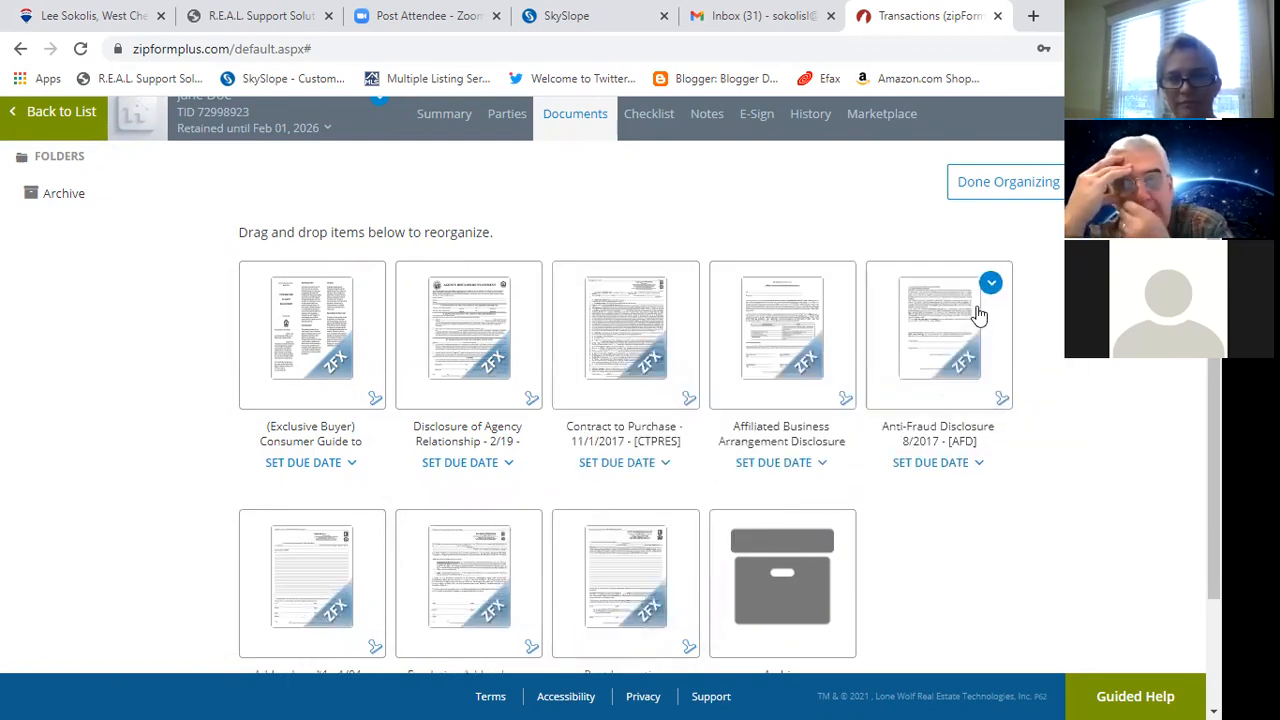
left_click(1041, 181)
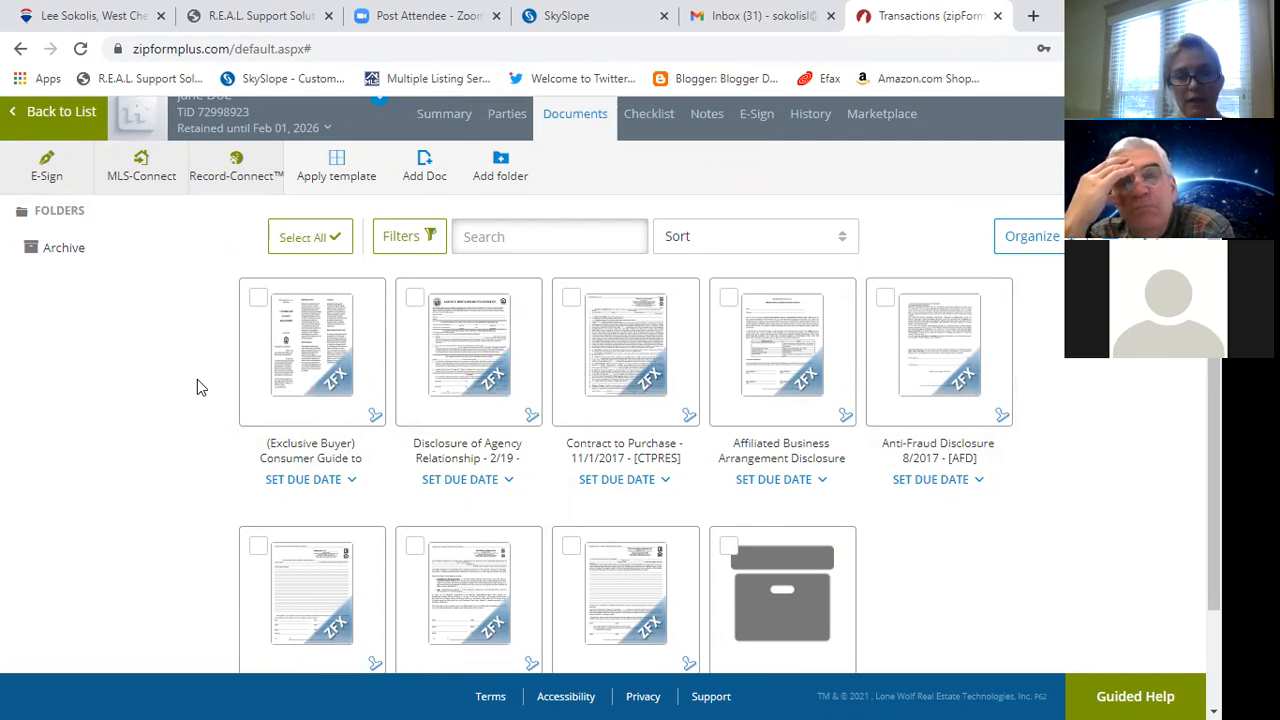
left_click(288, 240)
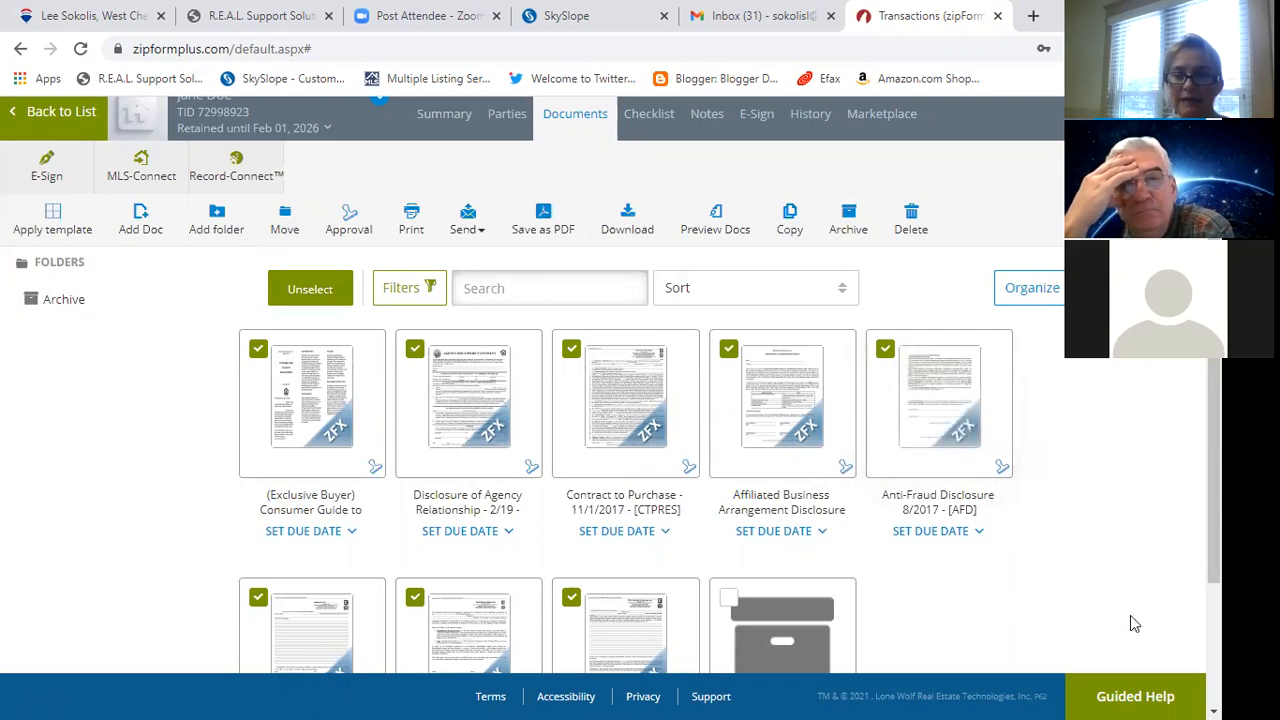
Uncheck Addendum #1, Escalation Addendum and Post-Inspection Agreement, keeping five documents selected.
scroll(1131, 617, "down", 2)
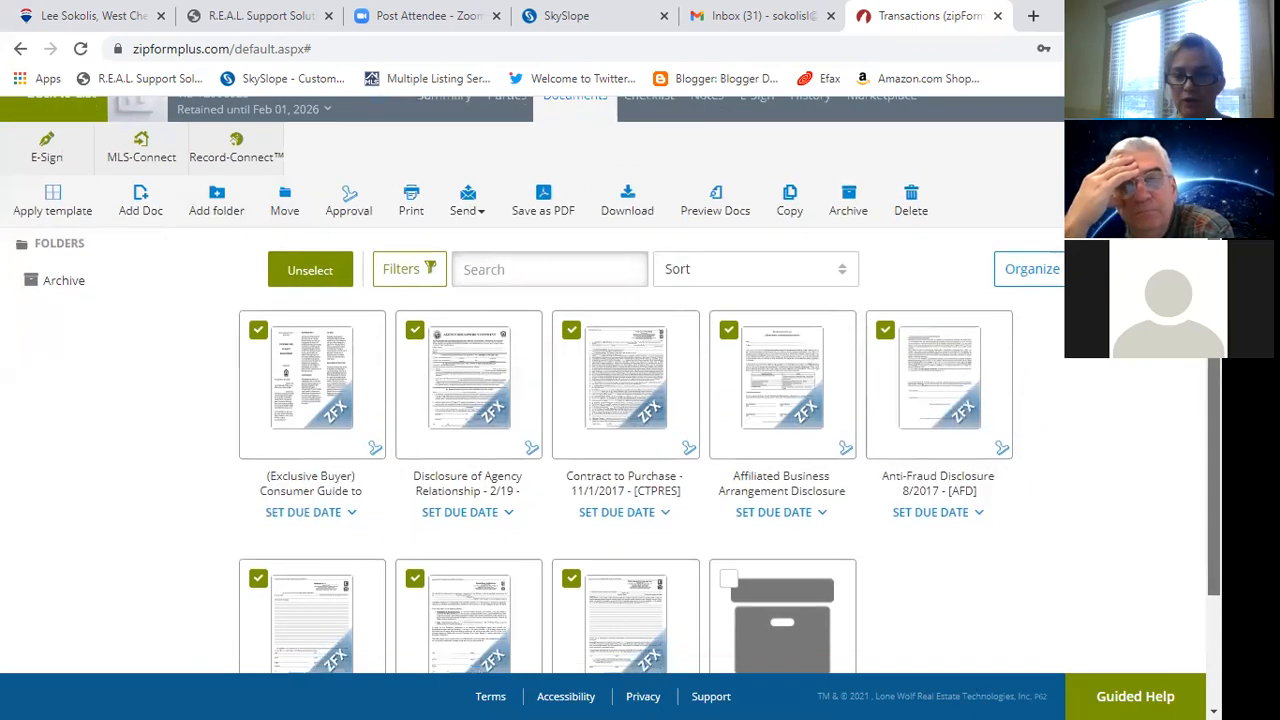
scroll(1090, 678, "down", 3)
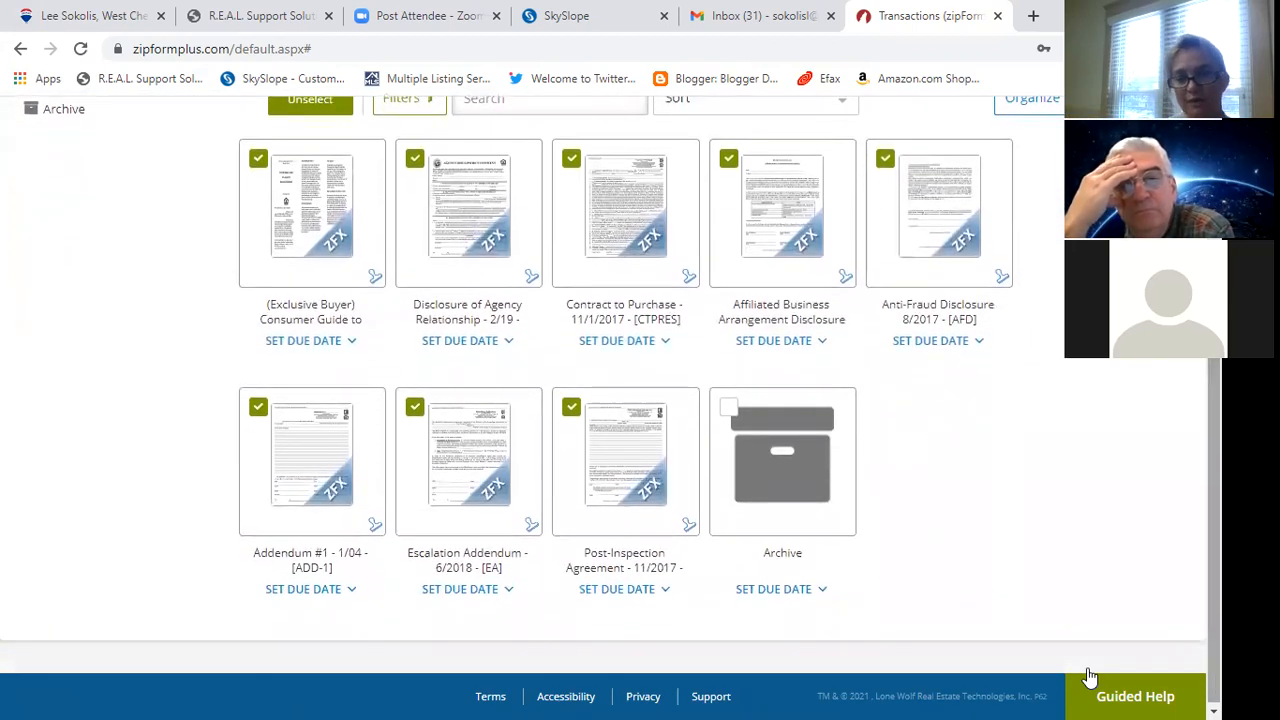
left_click(258, 408)
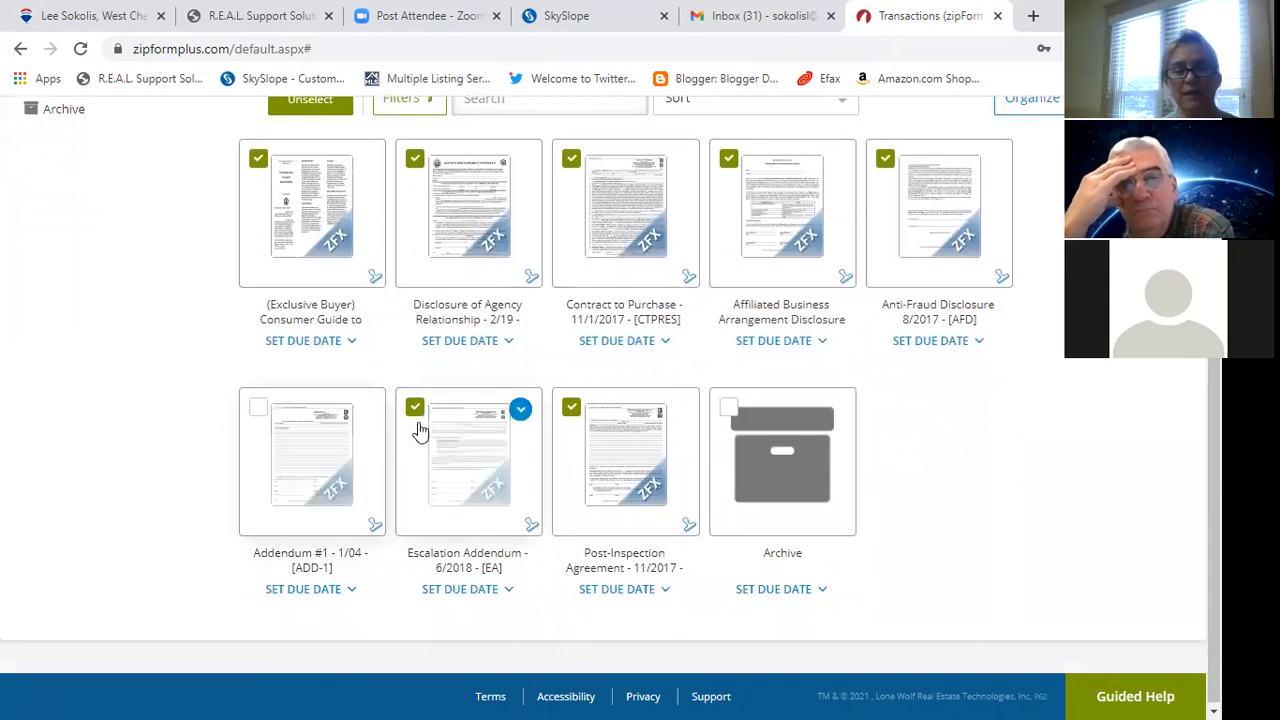
left_click(415, 410)
left_click(572, 408)
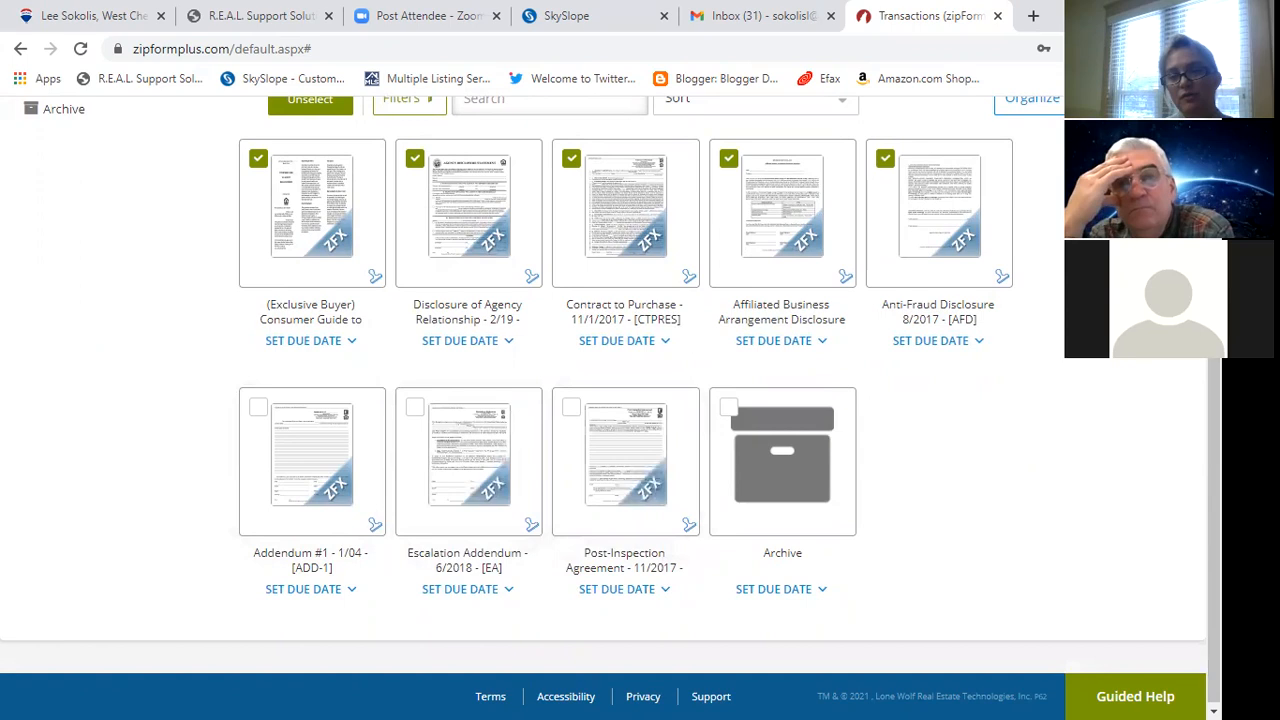
scroll(610, 400, "up", 3)
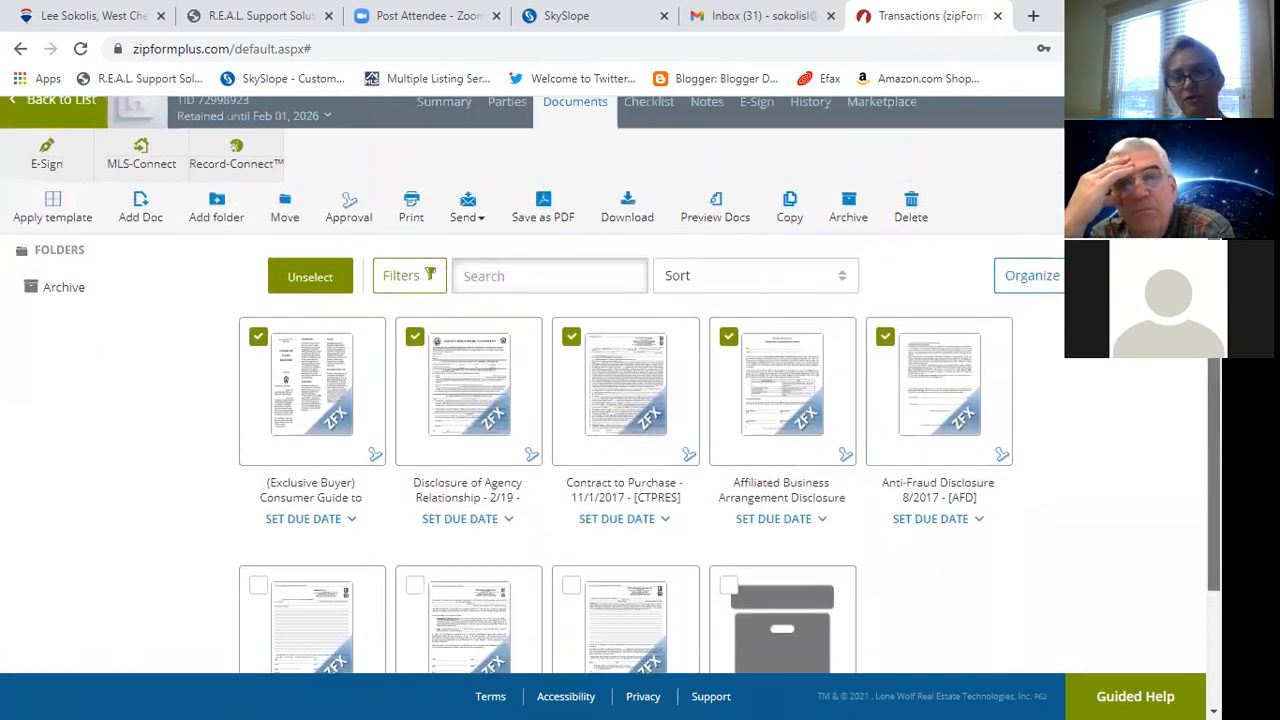
left_click(545, 220)
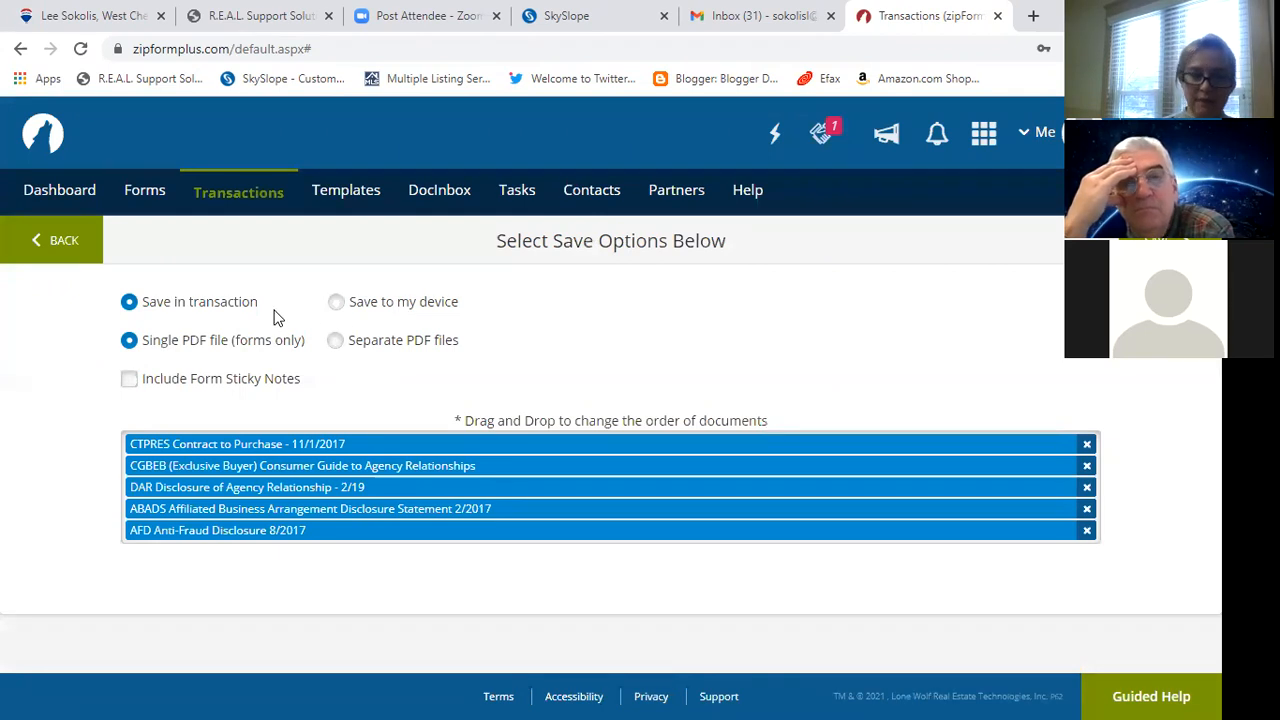
Choose Save to my device and move the Consumer Guide within the PDF order.
left_click(388, 305)
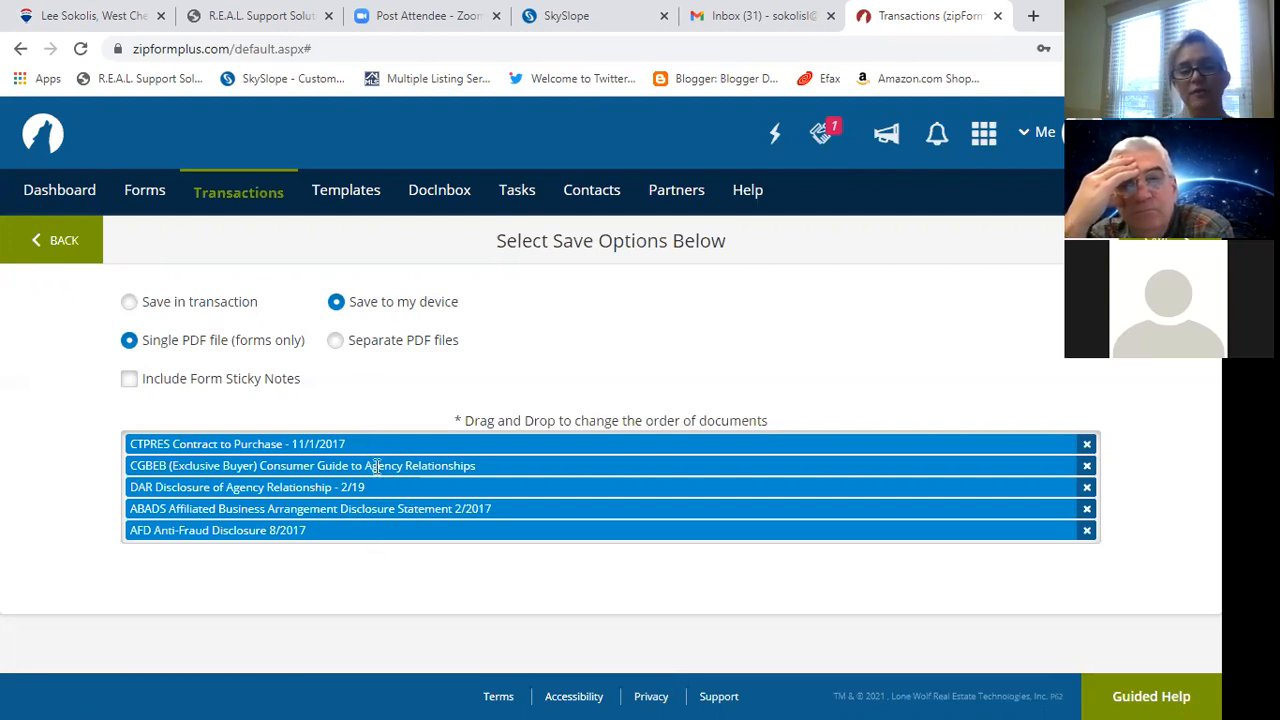
left_click_drag(376, 466, 366, 504)
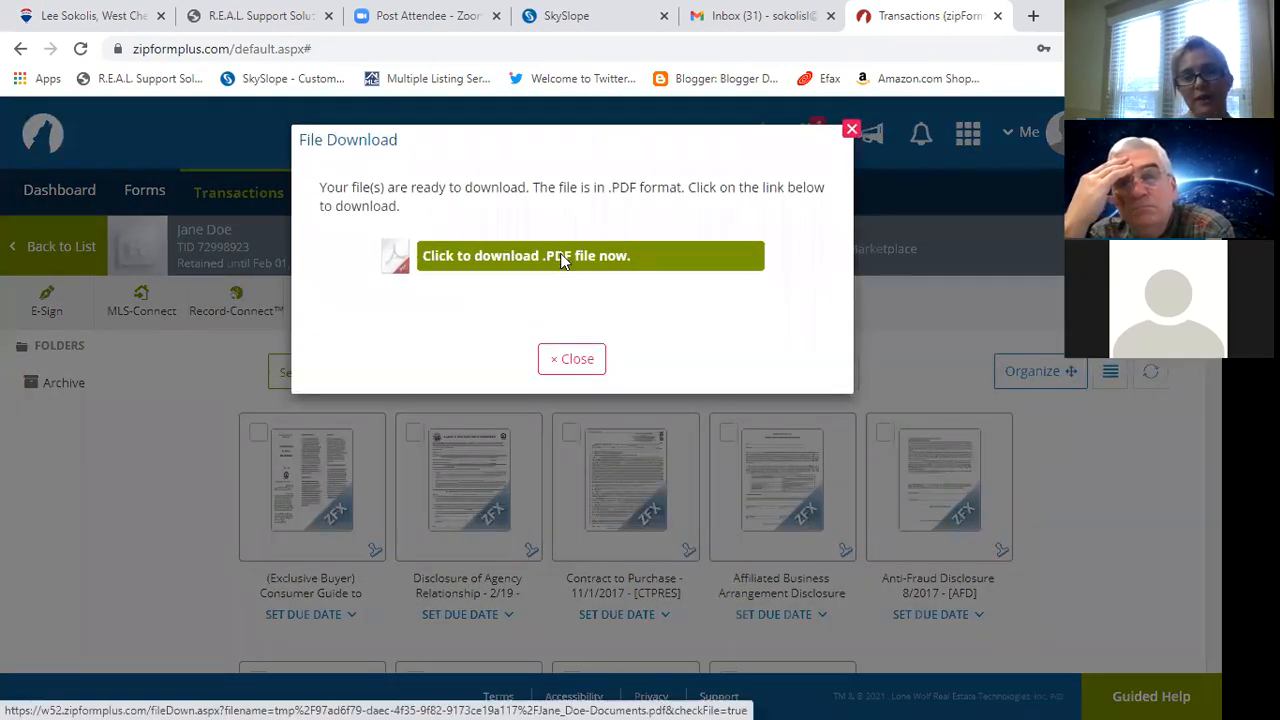
Download the combined forms as jane_doedocuments.pdf and switch to the SkySlope browser tab.
left_click(563, 261)
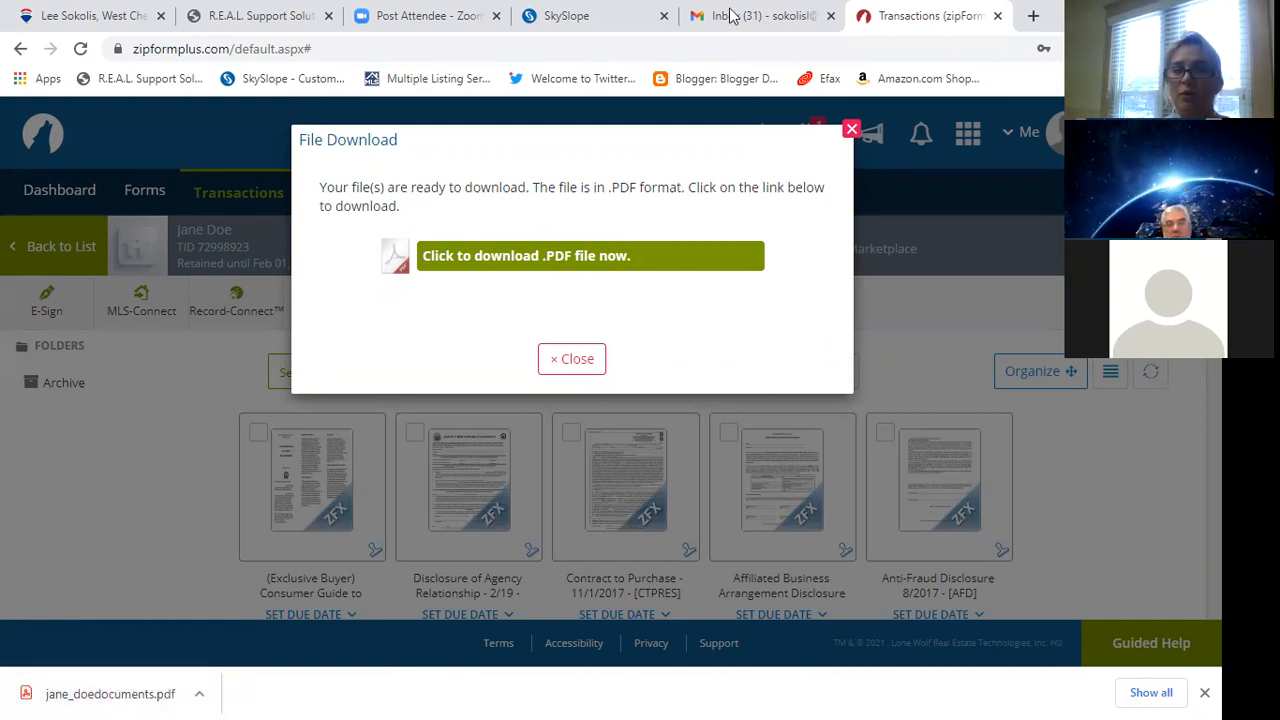
left_click(609, 27)
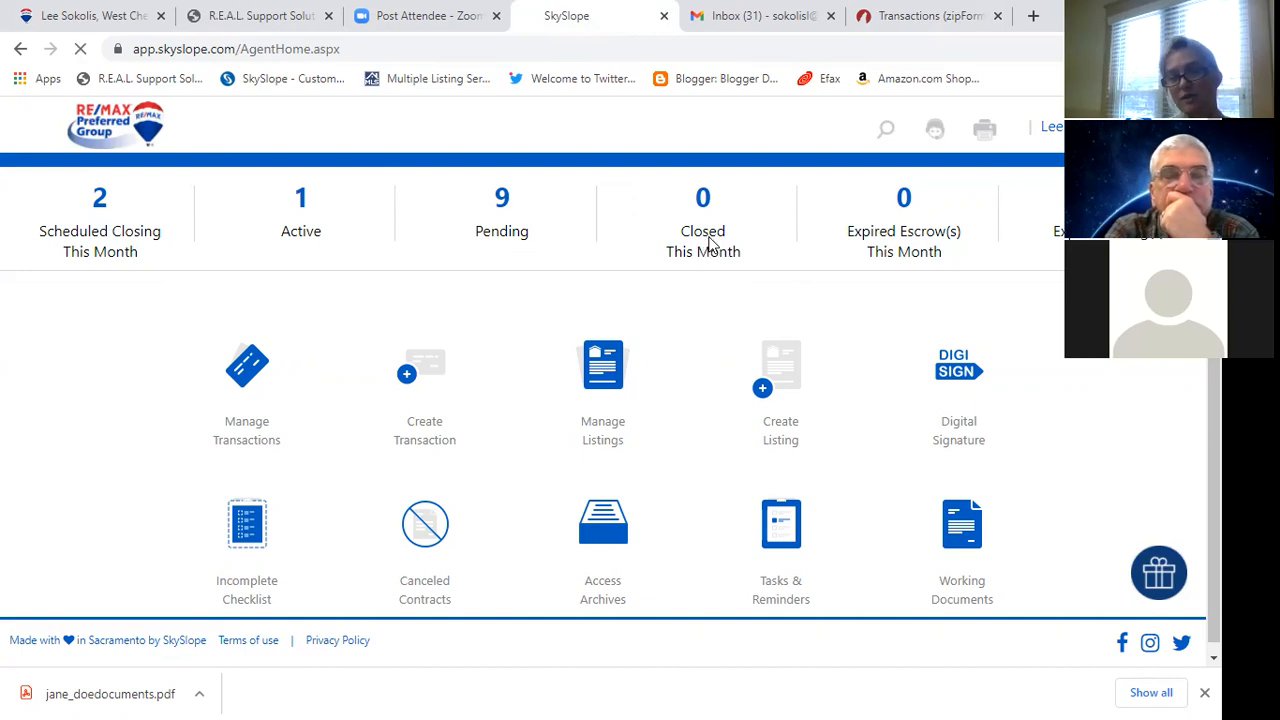
left_click(705, 247)
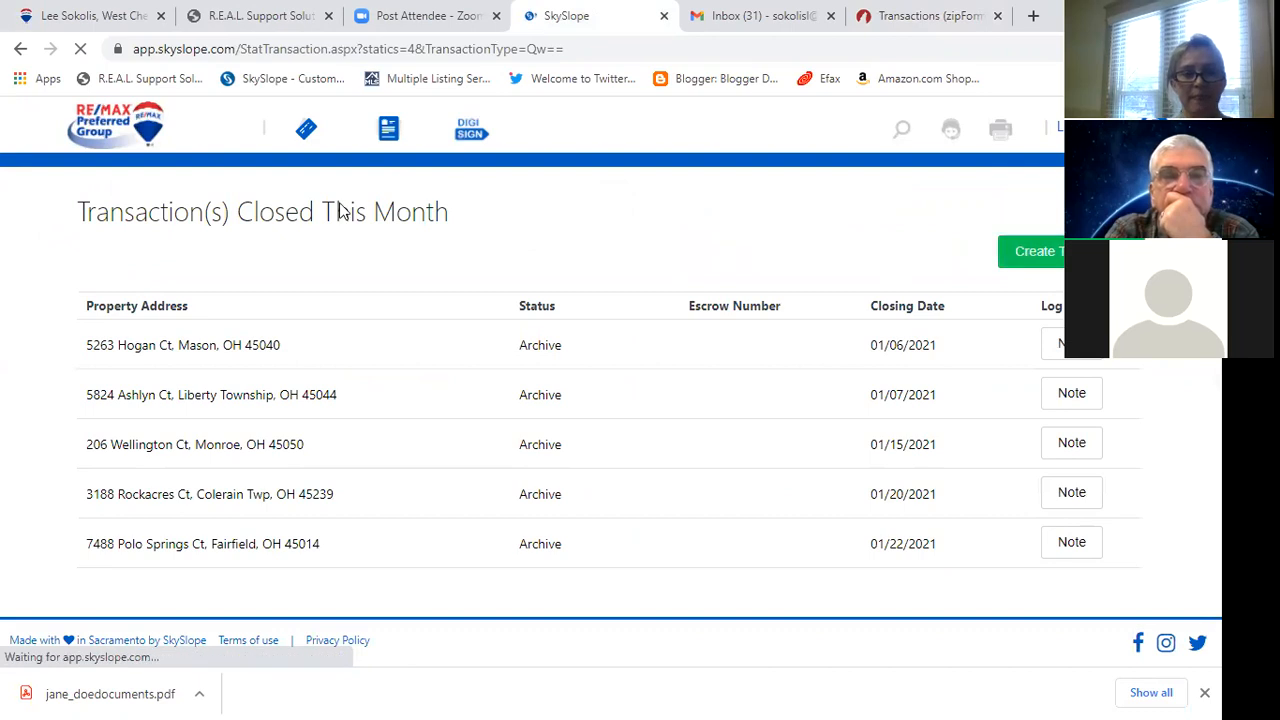
left_click(120, 130)
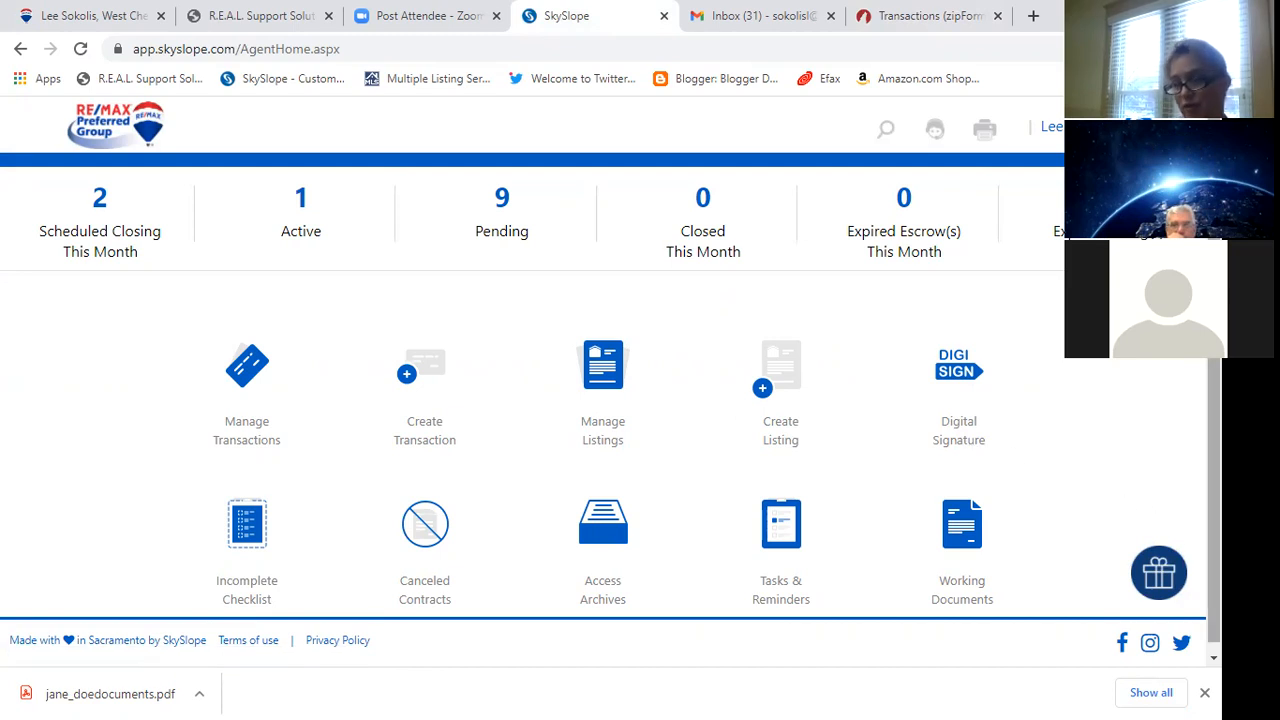
scroll(610, 374, "down", 1)
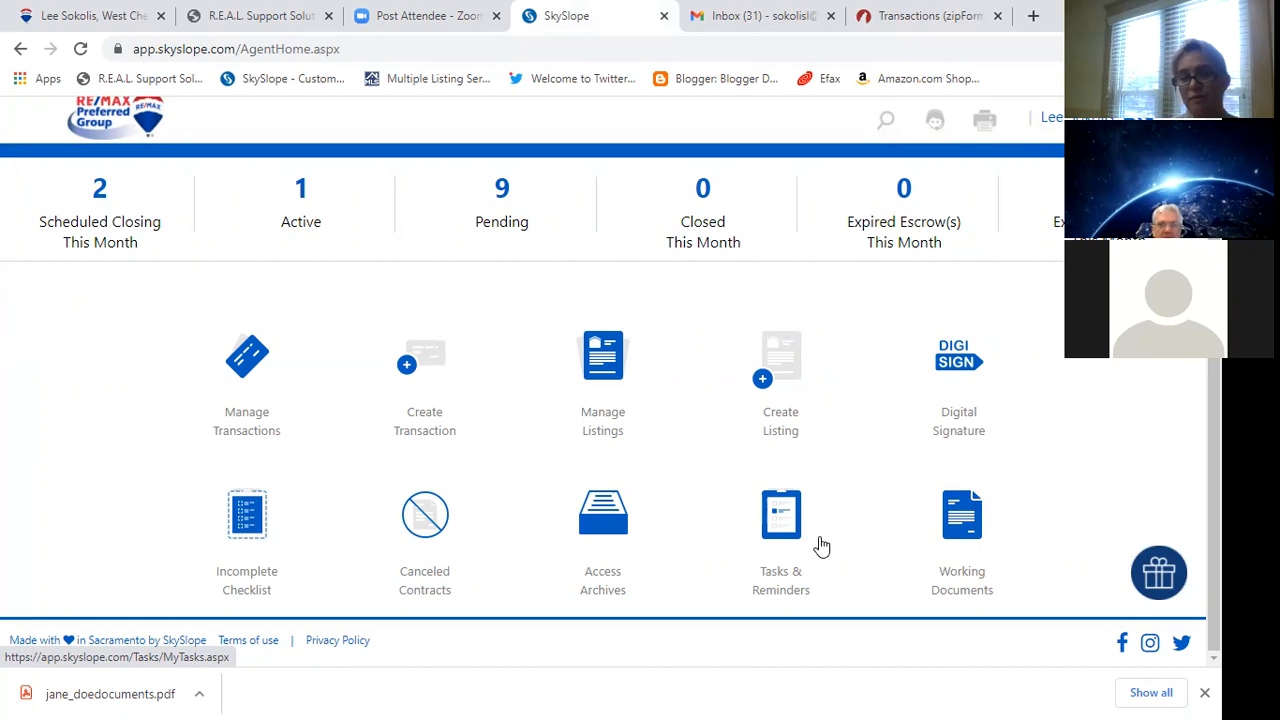
In Working Documents, tick the newest buyer documents PDF and list its Move destination folders.
left_click(970, 560)
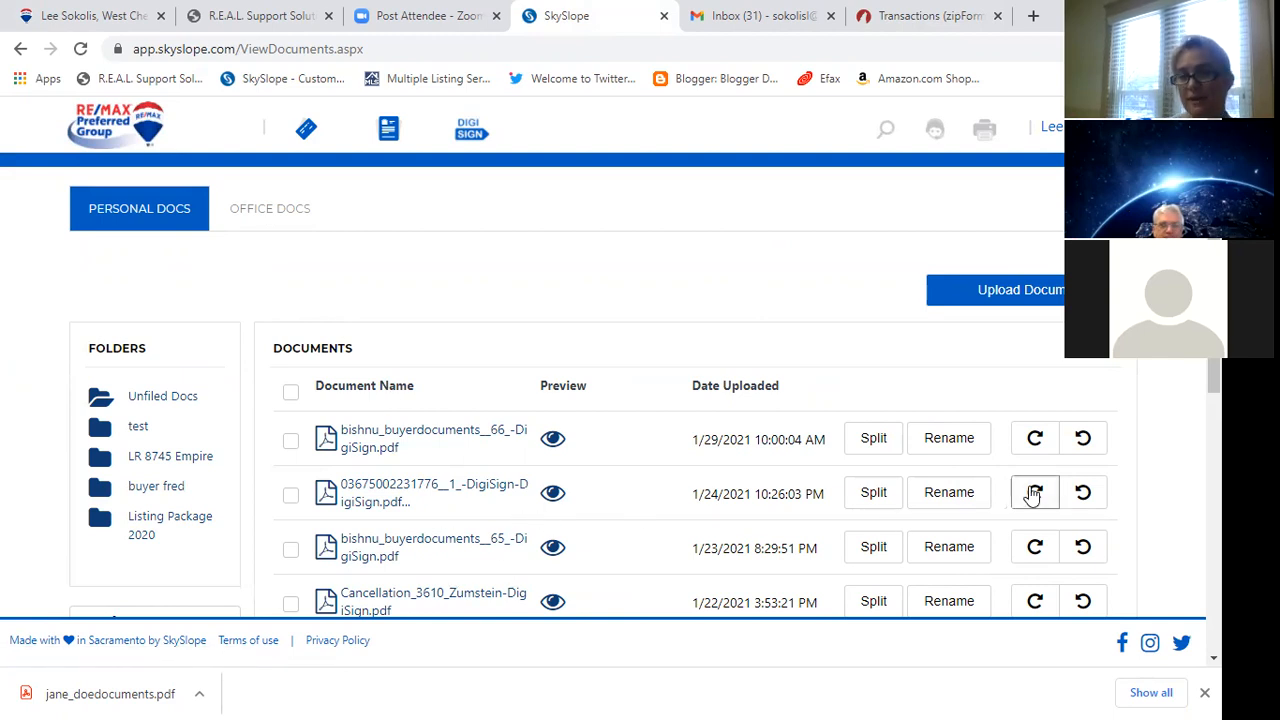
left_click_drag(1213, 377, 1099, 388)
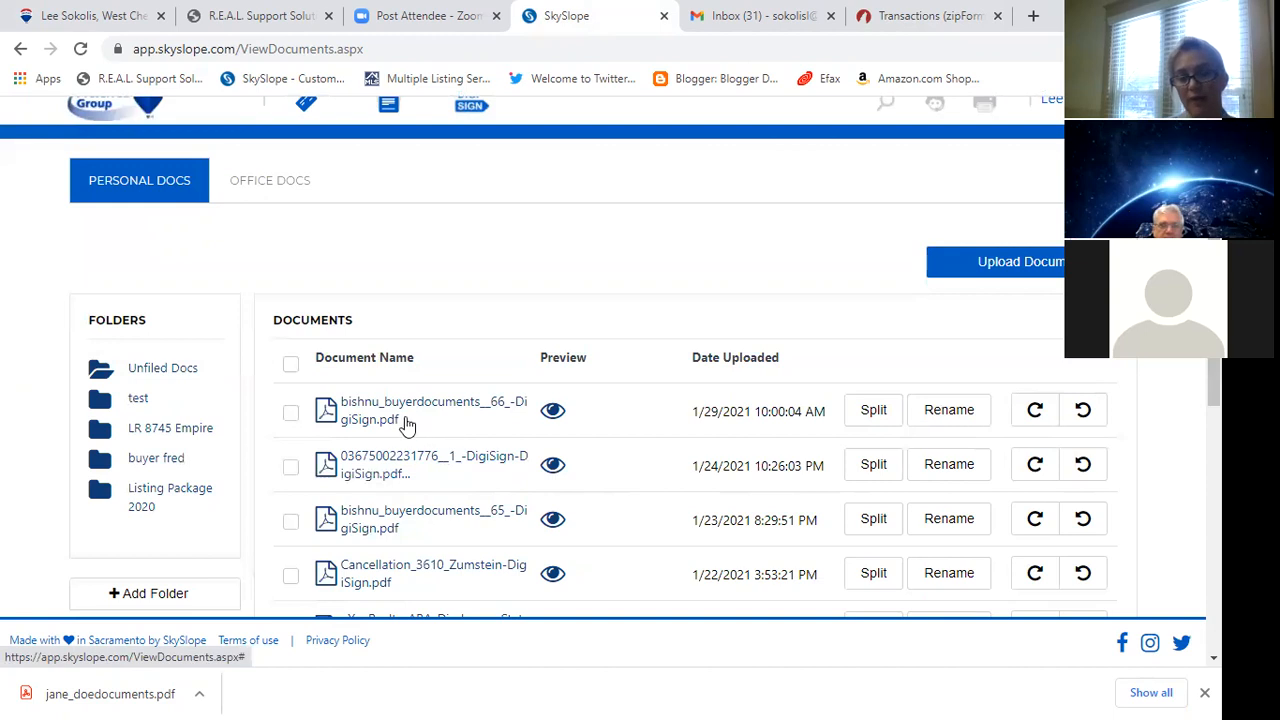
left_click(290, 414)
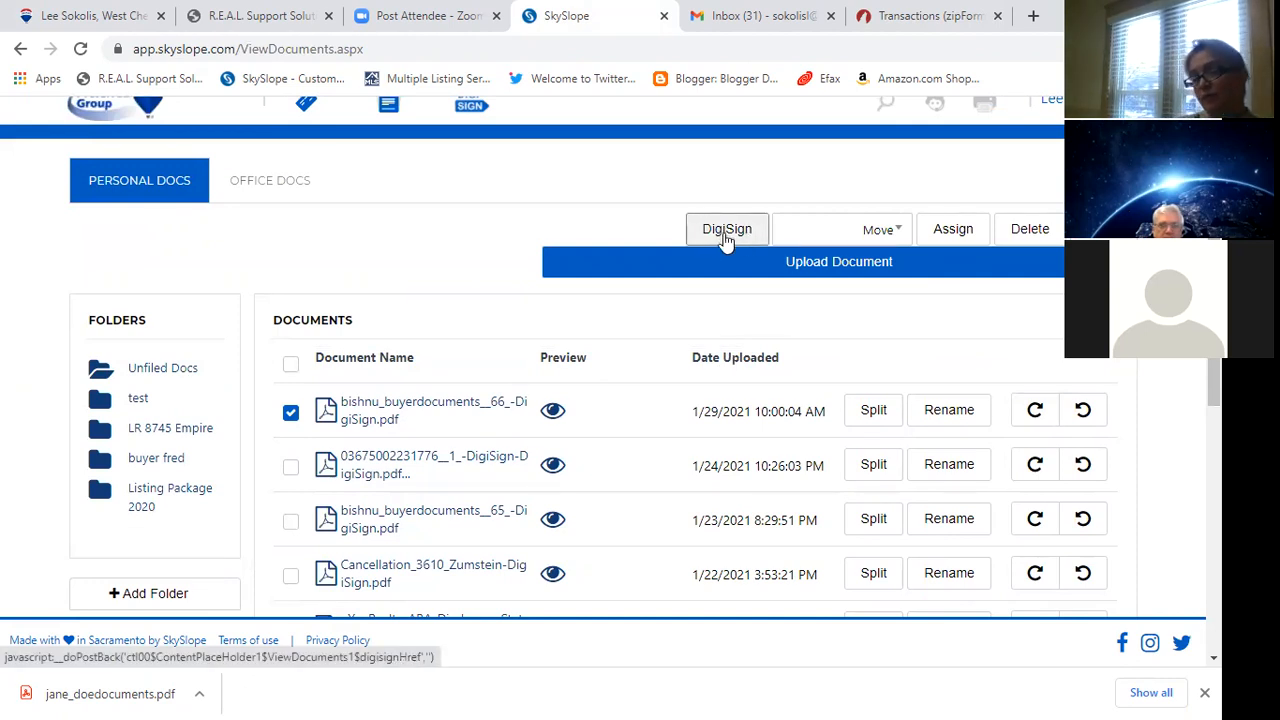
left_click(866, 234)
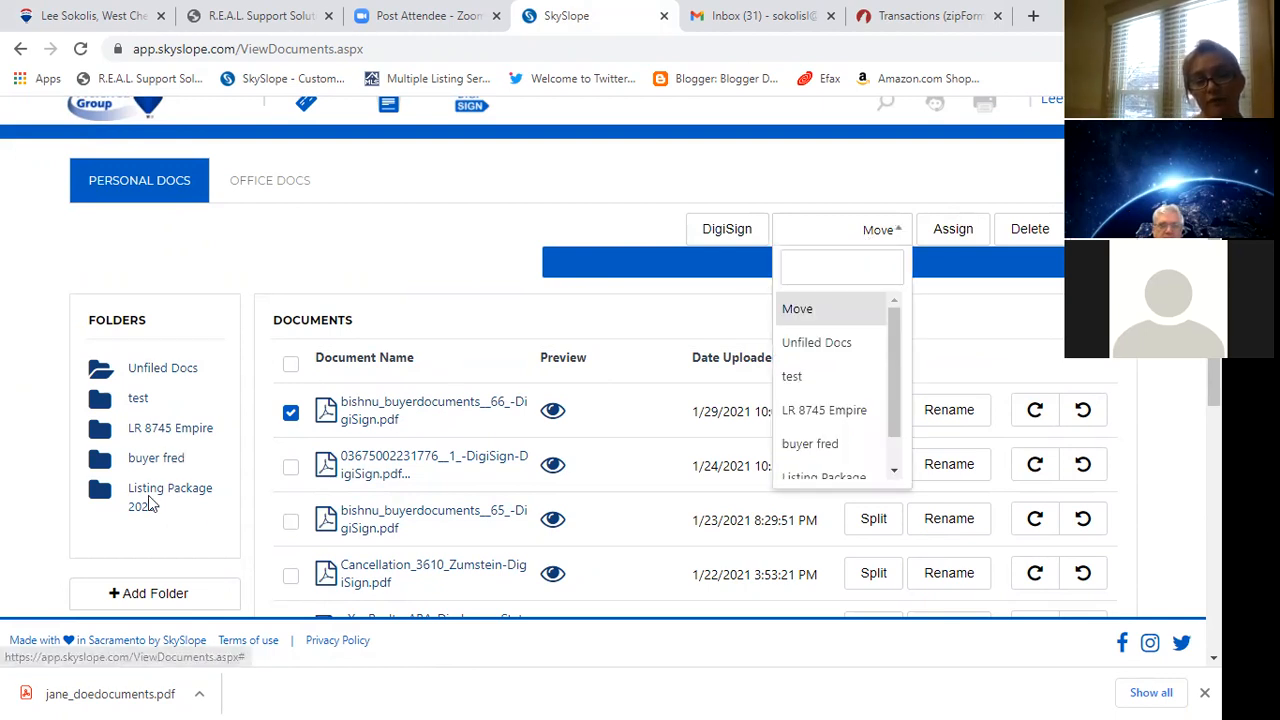
left_click(966, 236)
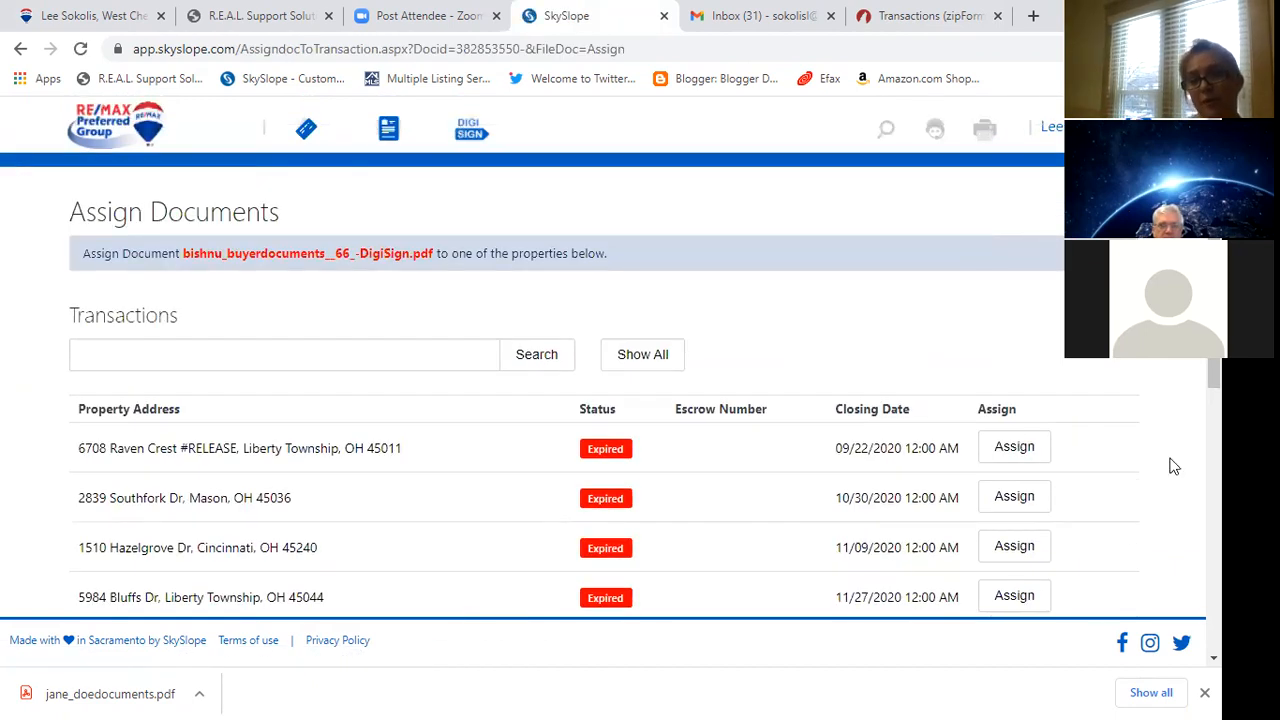
scroll(640, 400, "down", 5)
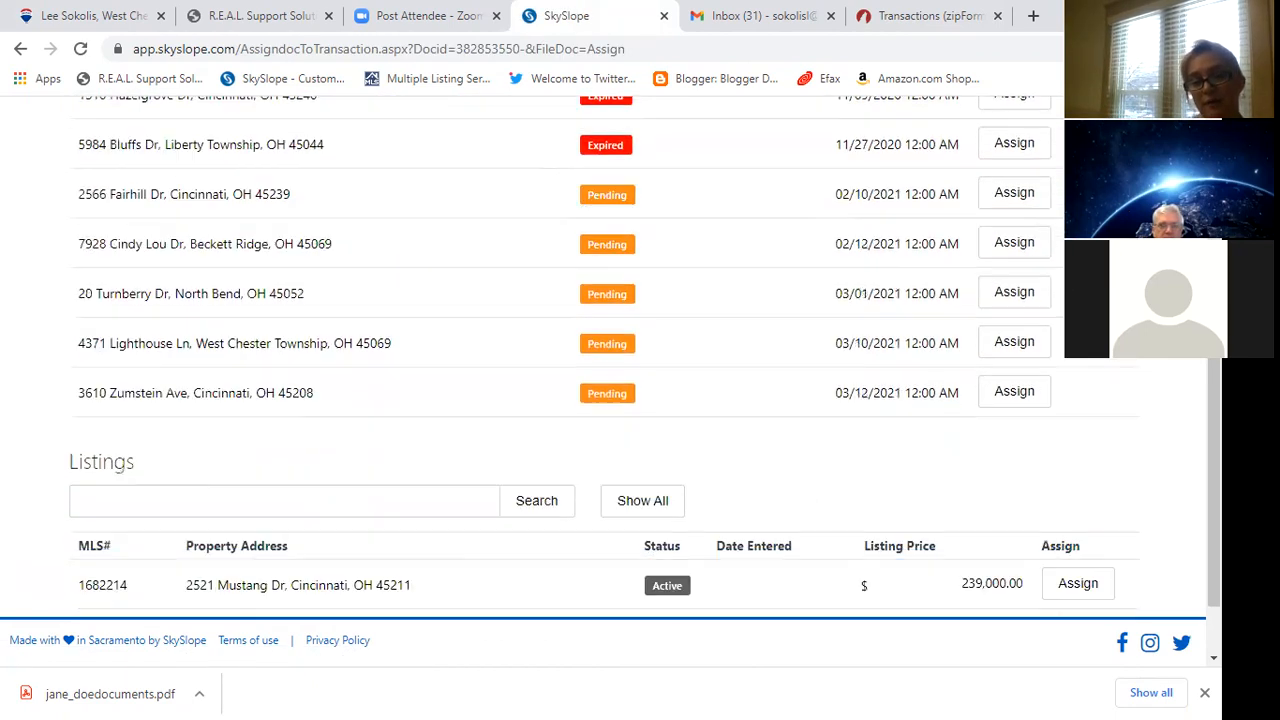
scroll(640, 400, "up", 5)
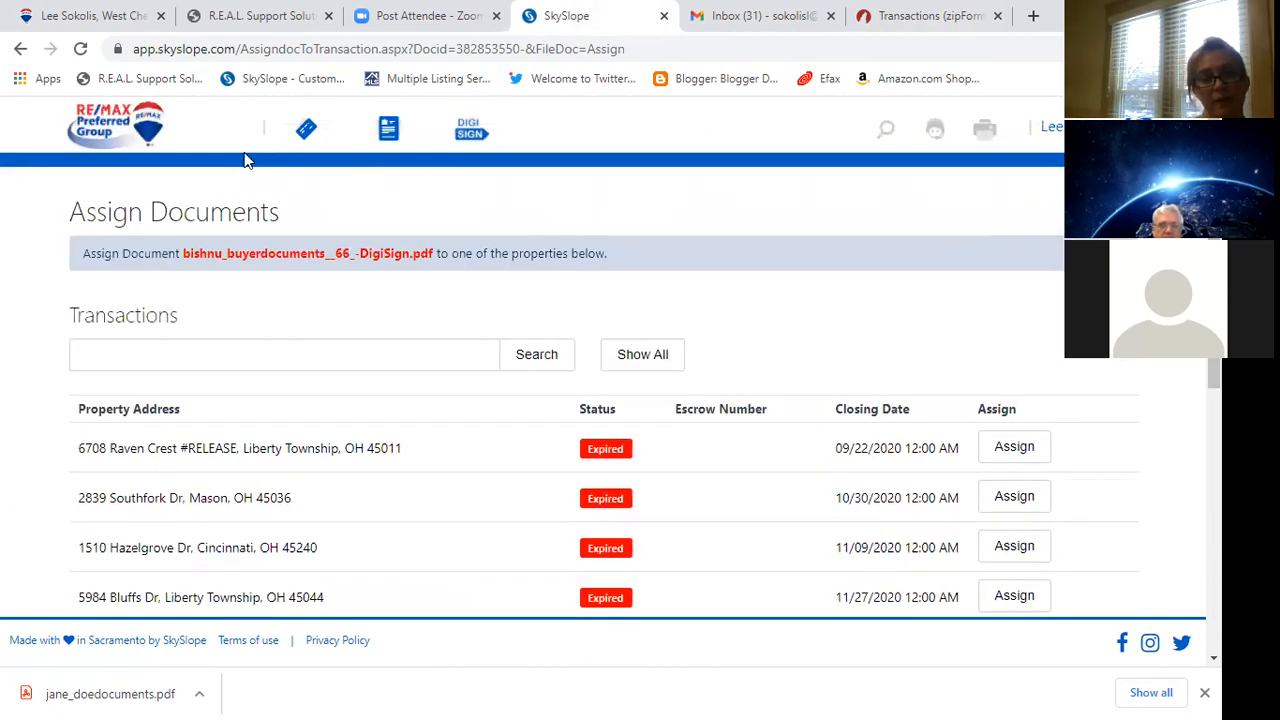
left_click(20, 49)
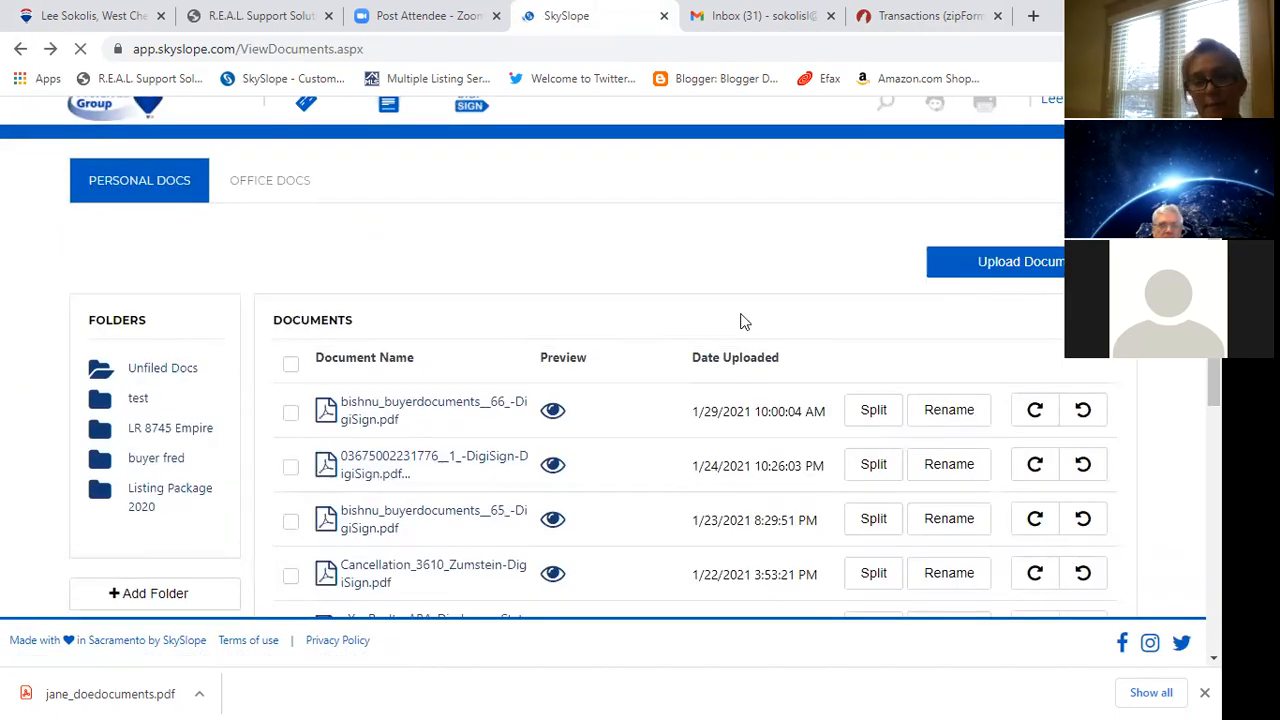
Re-tick the newest buyer documents PDF and switch to the Office Docs tab.
left_click(290, 414)
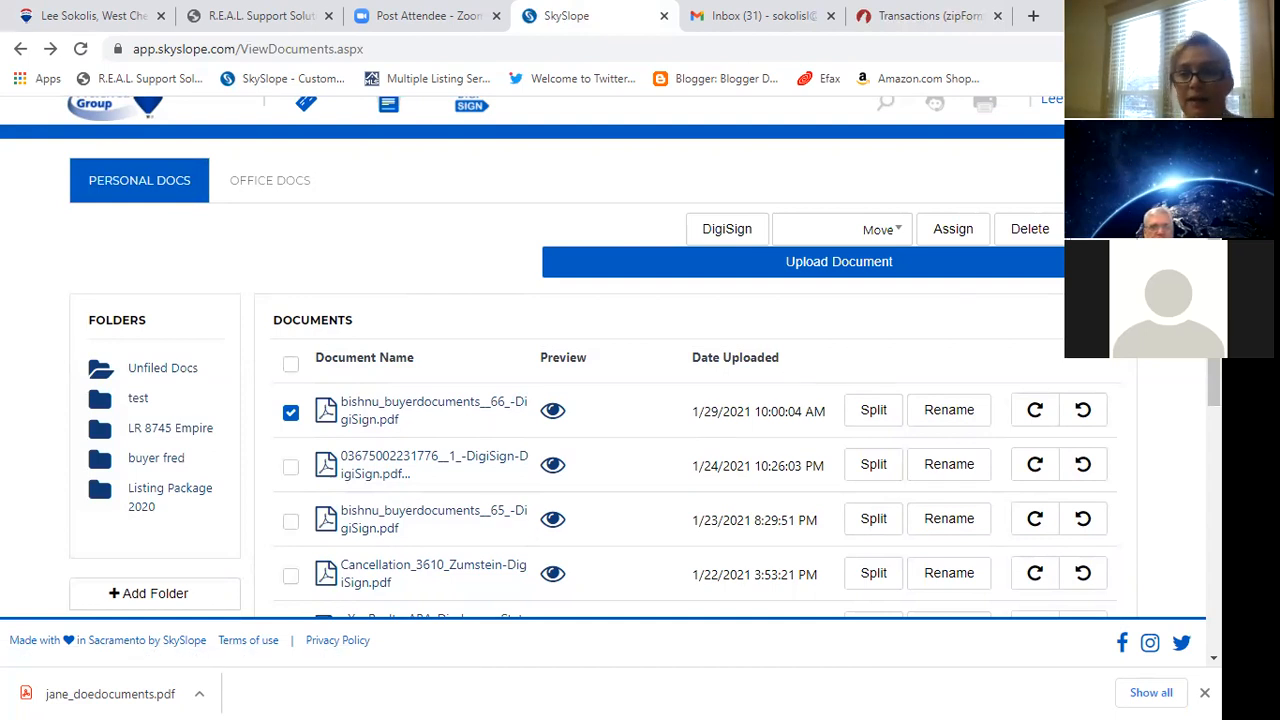
scroll(640, 400, "up", 1)
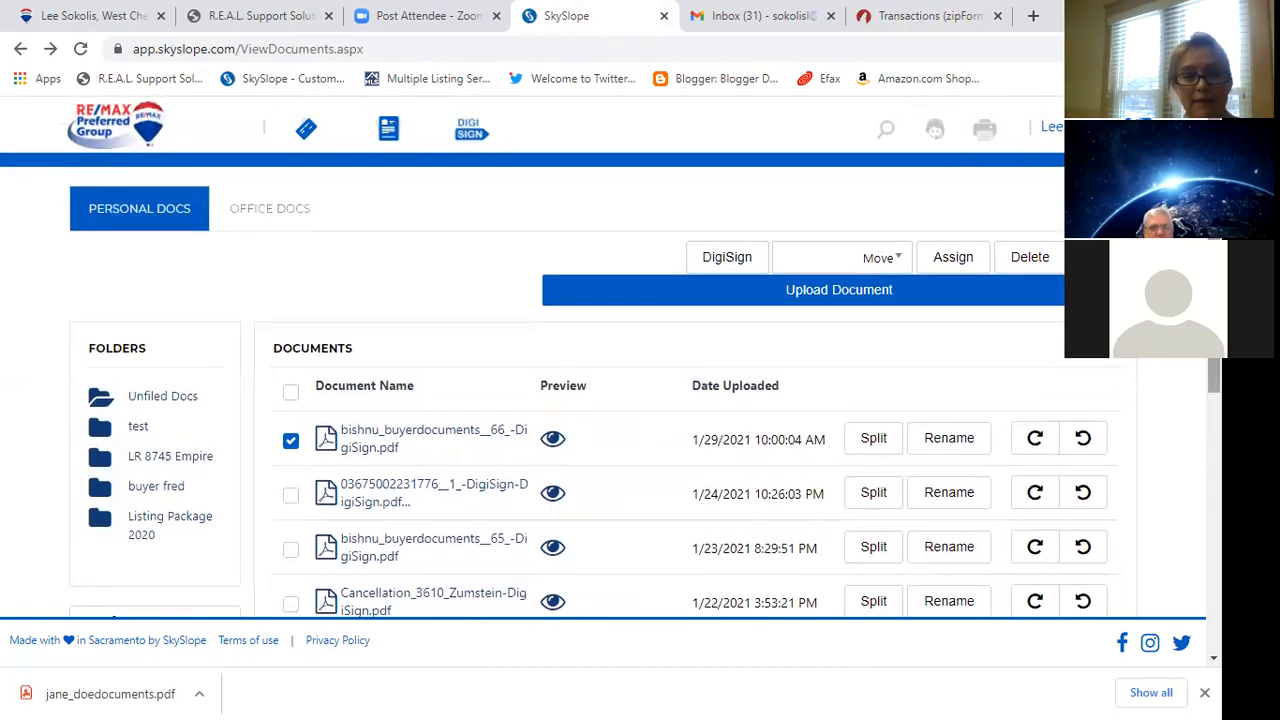
left_click(282, 214)
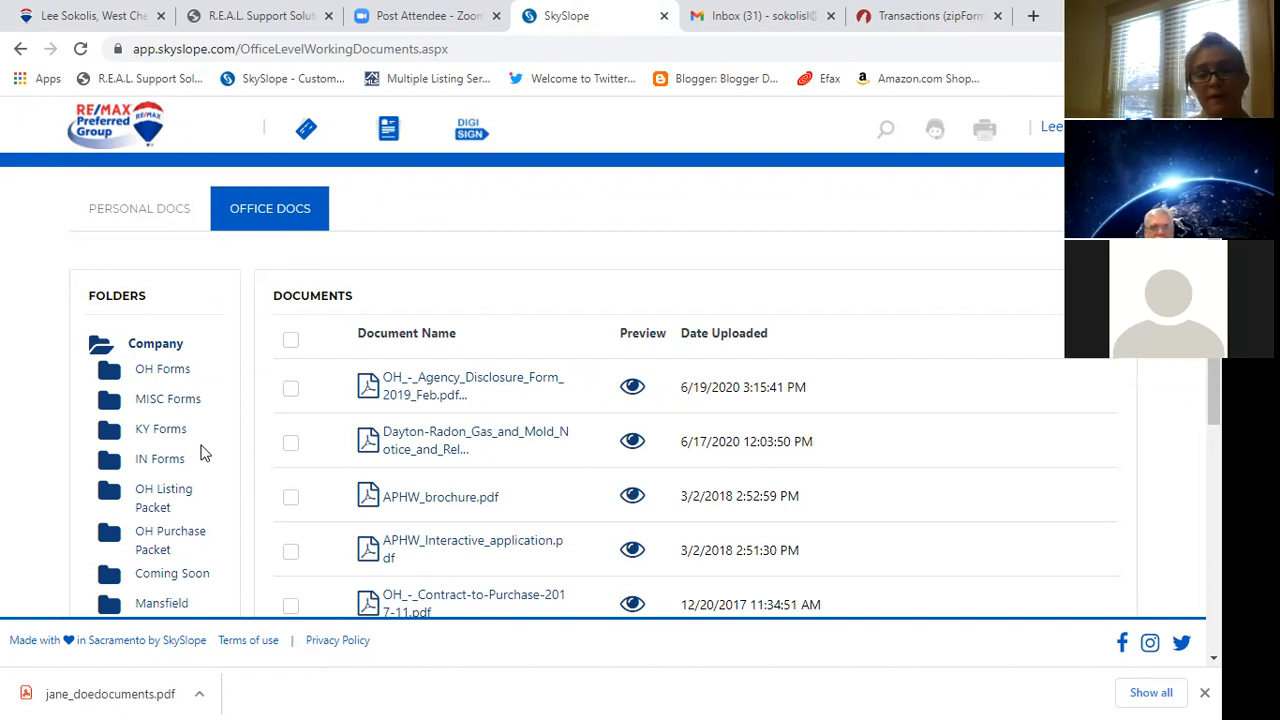
Tick the Dayton Radon Gas and Mold Notice and preview it as a PDF in a new tab.
left_click(291, 446)
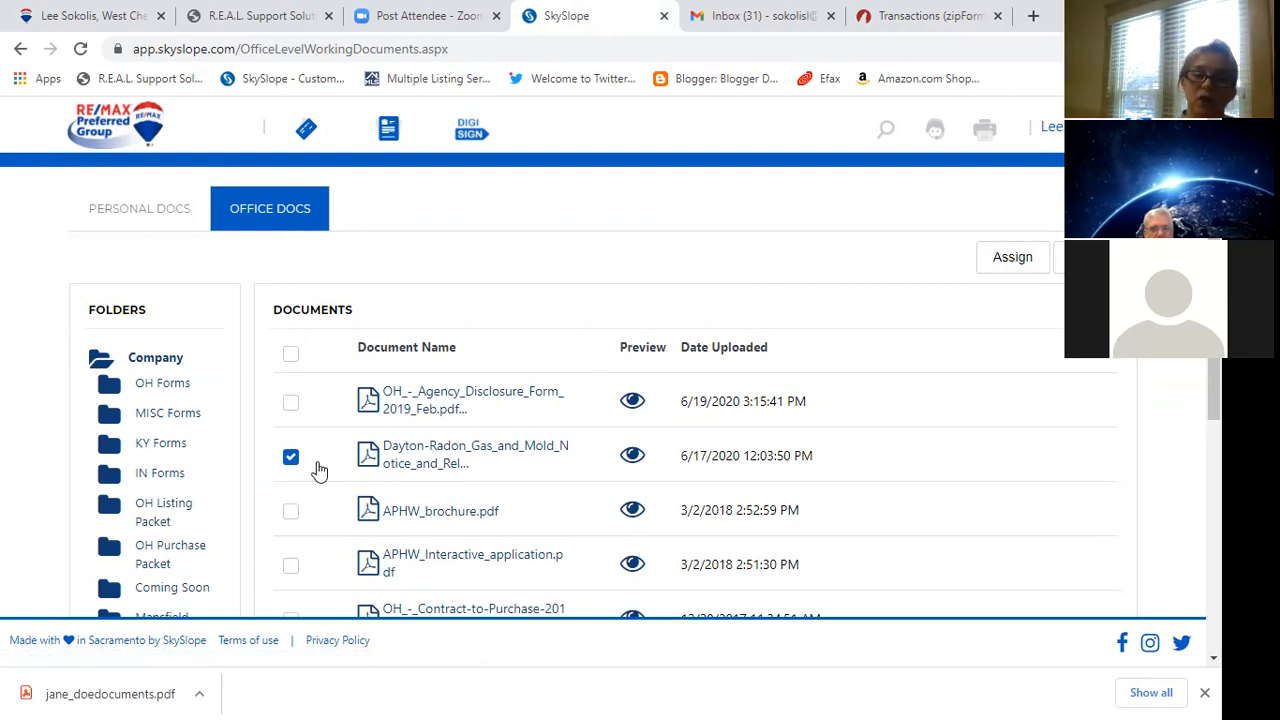
left_click(426, 457)
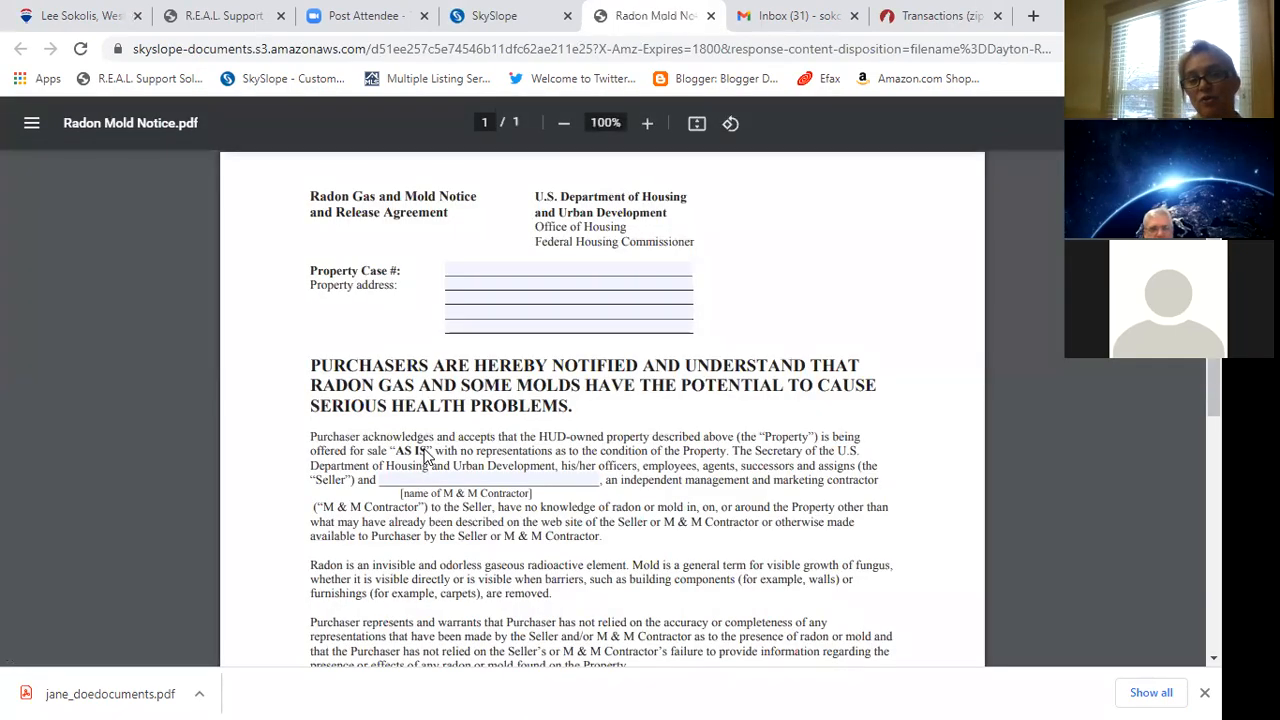
Close the radon notice PDF tab, reopen the notice briefly, then close it again.
left_click(500, 265)
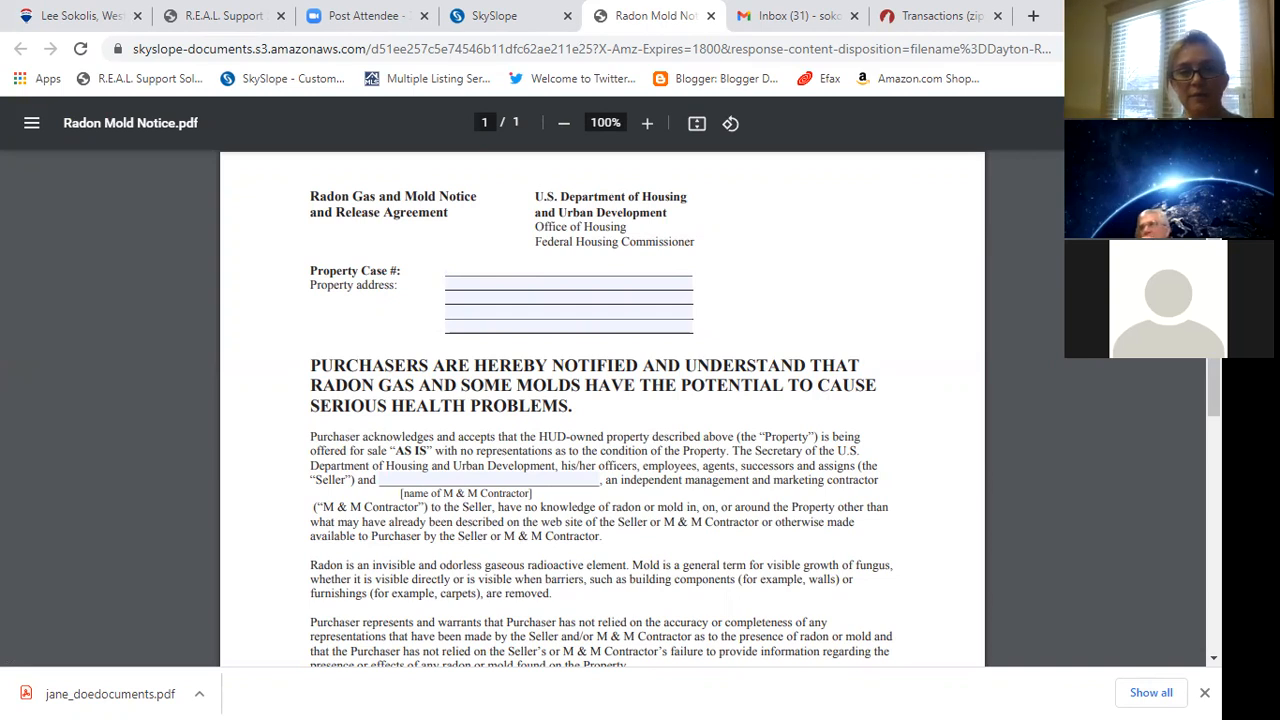
left_click(711, 16)
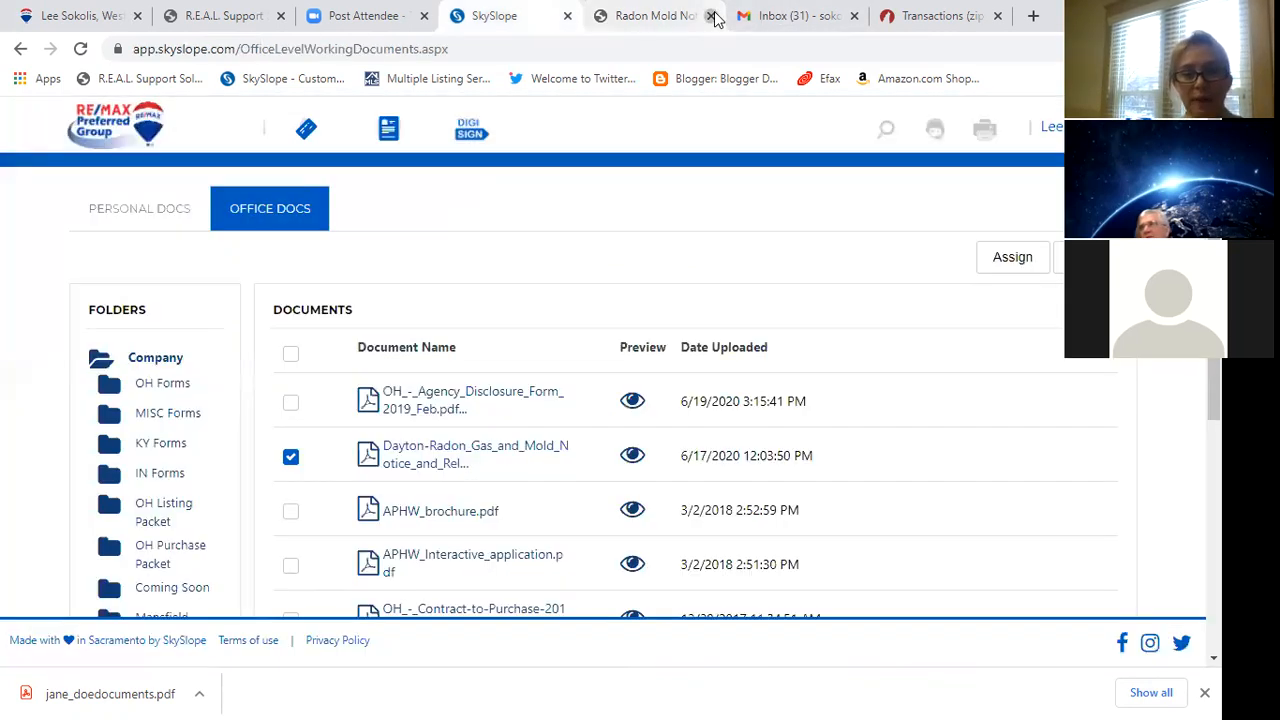
left_click(426, 448)
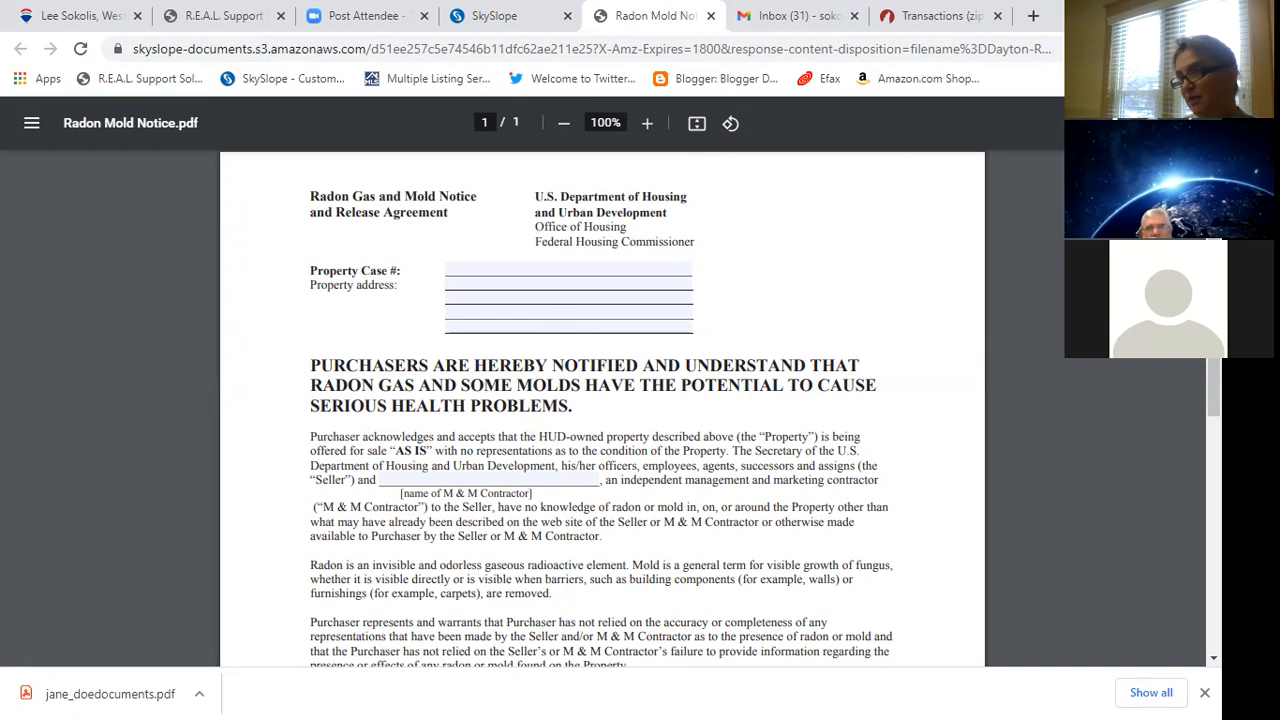
left_click(710, 16)
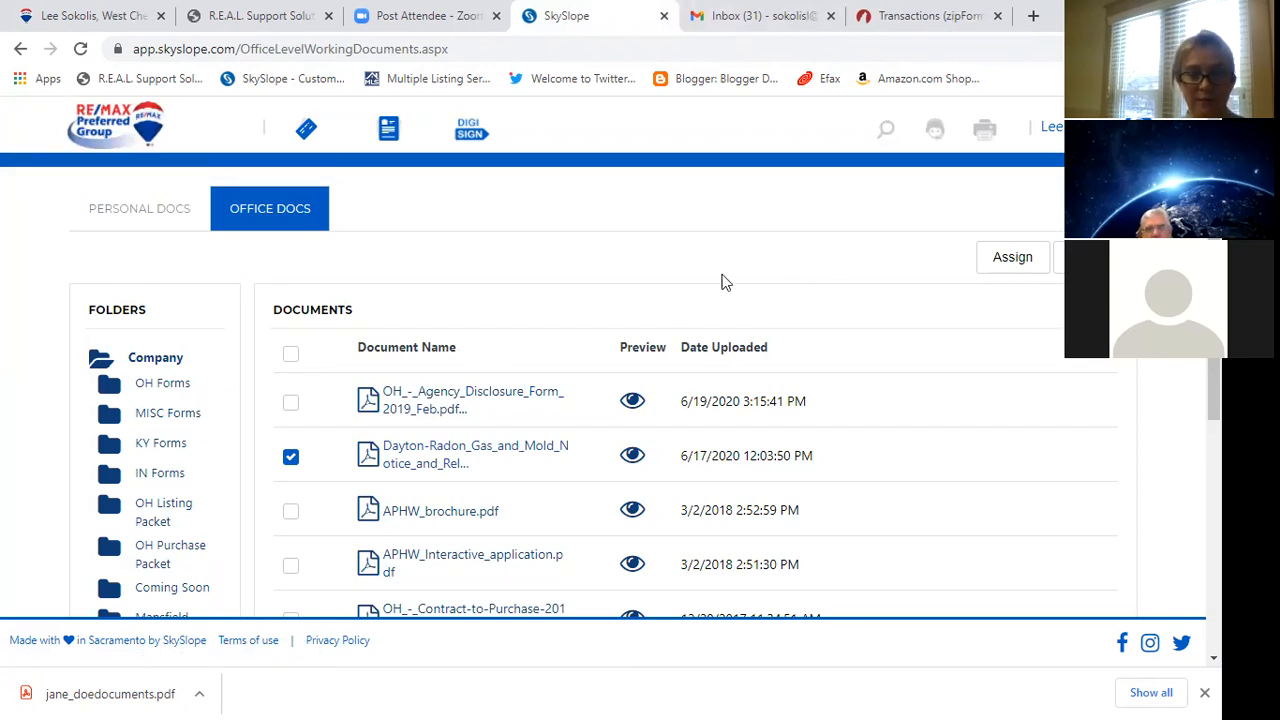
Go back to AgentHome via the RE/MAX logo.
left_click(103, 118)
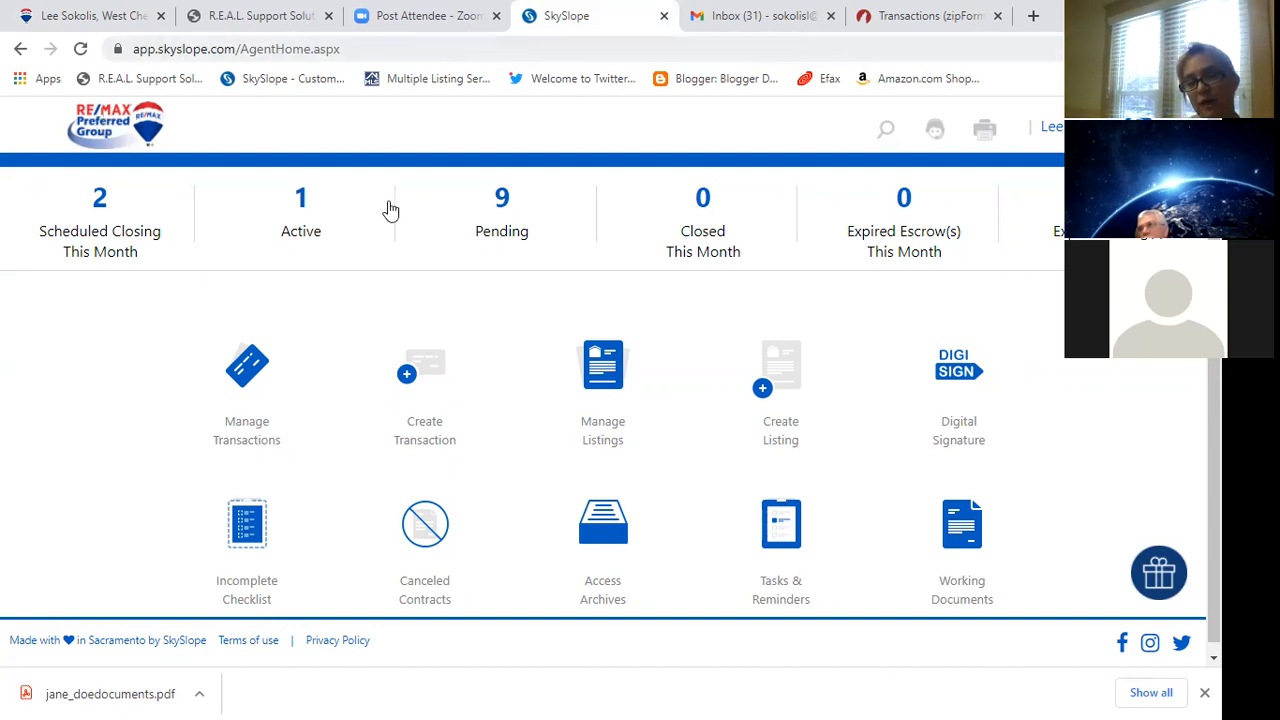
Open DigiSign from the dashboard's Digital Signature icon, landing on the Completed tab.
left_click(947, 380)
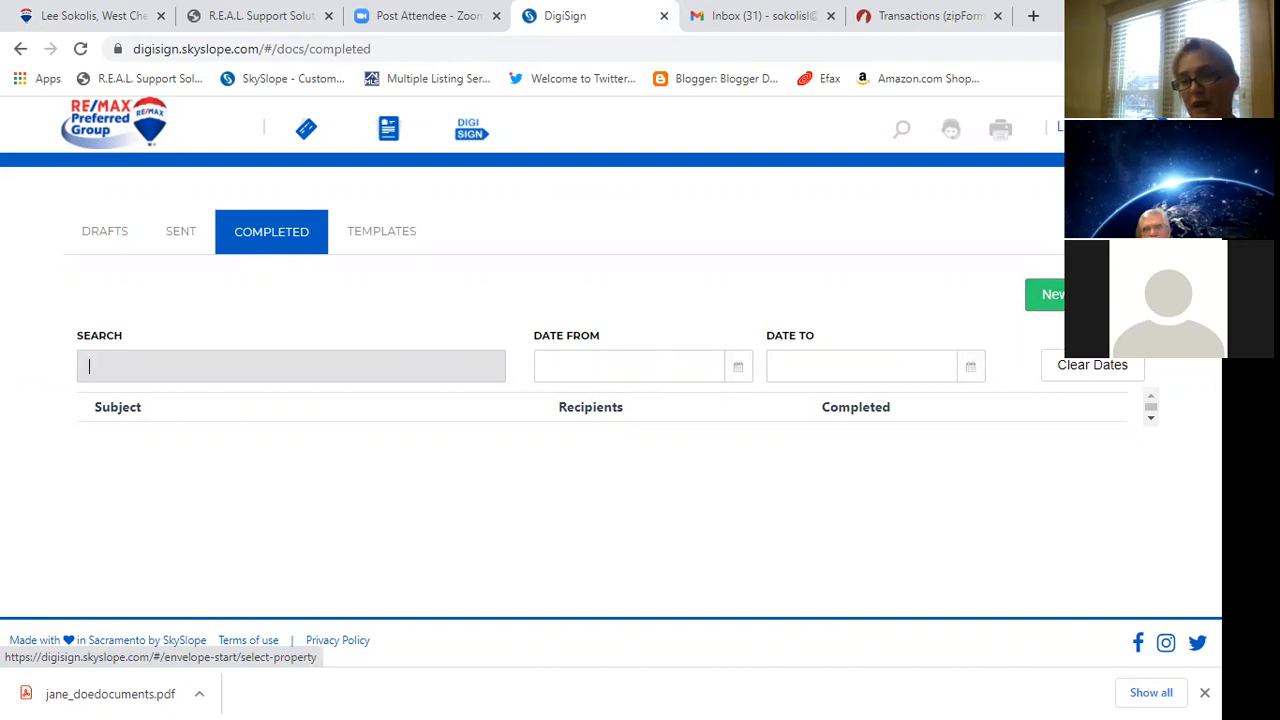
Create a new DigiSign envelope without linking a property.
left_click(1045, 294)
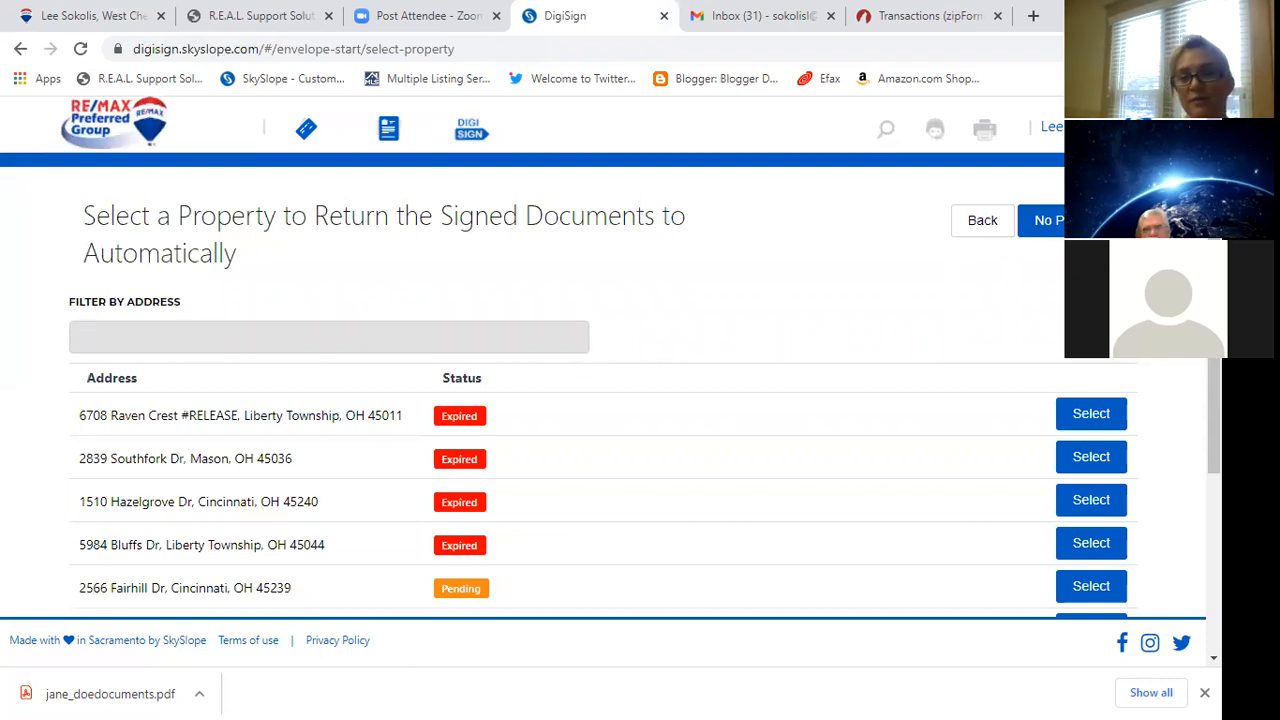
left_click(1080, 220)
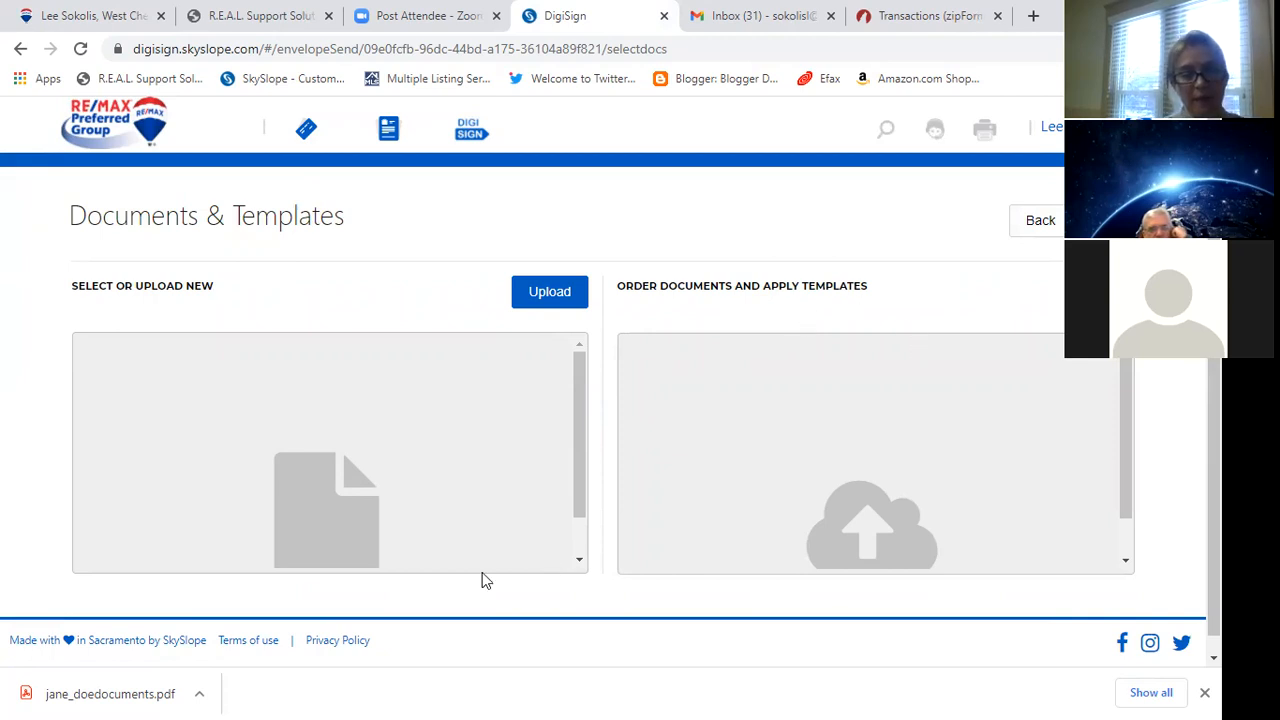
Drag jane_doedocuments.pdf from the download bar into the envelope's upload panel.
left_click(85, 695)
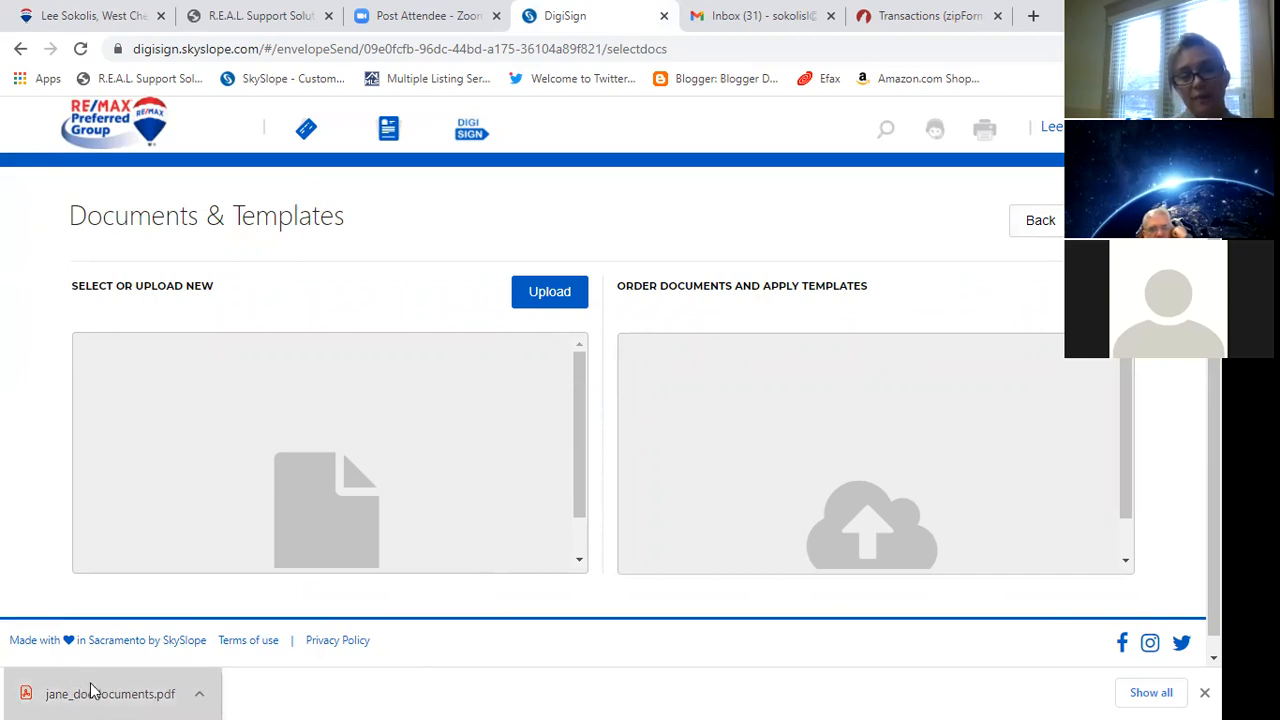
left_click_drag(90, 690, 357, 414)
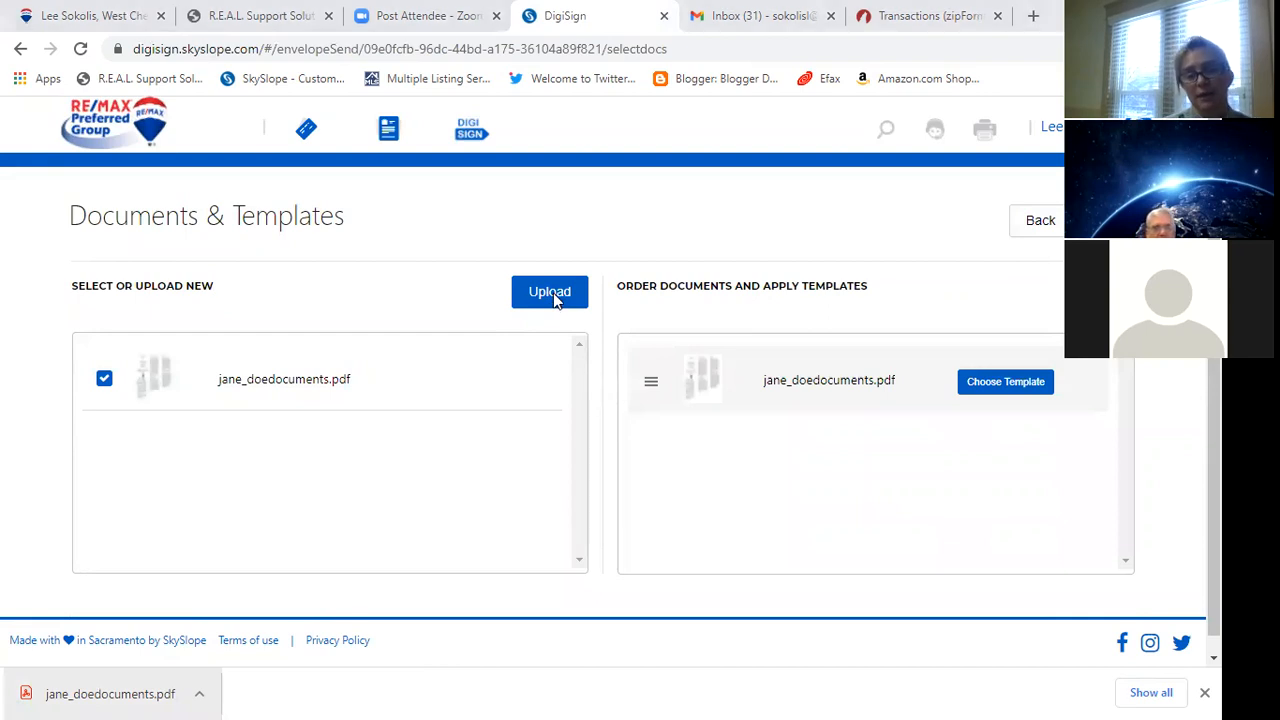
left_click(549, 292)
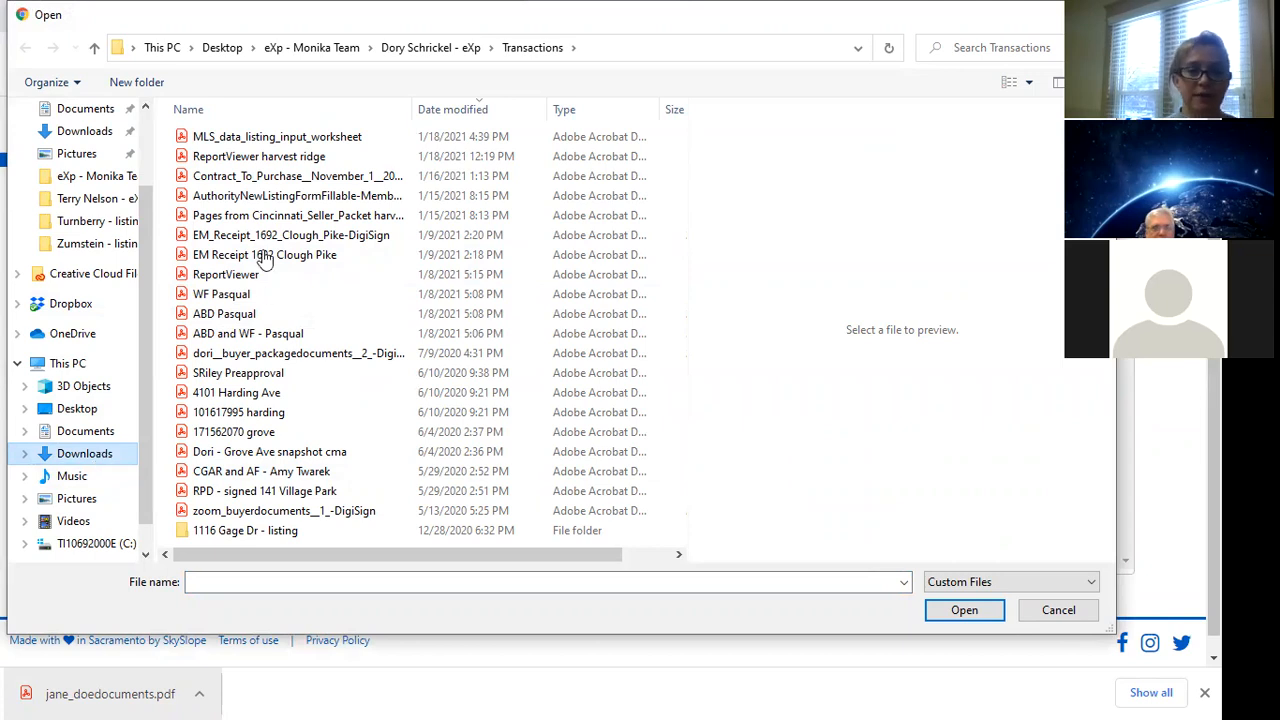
Upload ReportViewer_harvest_ridge.pdf to the envelope after abandoning a first Downloads pick.
left_click(64, 459)
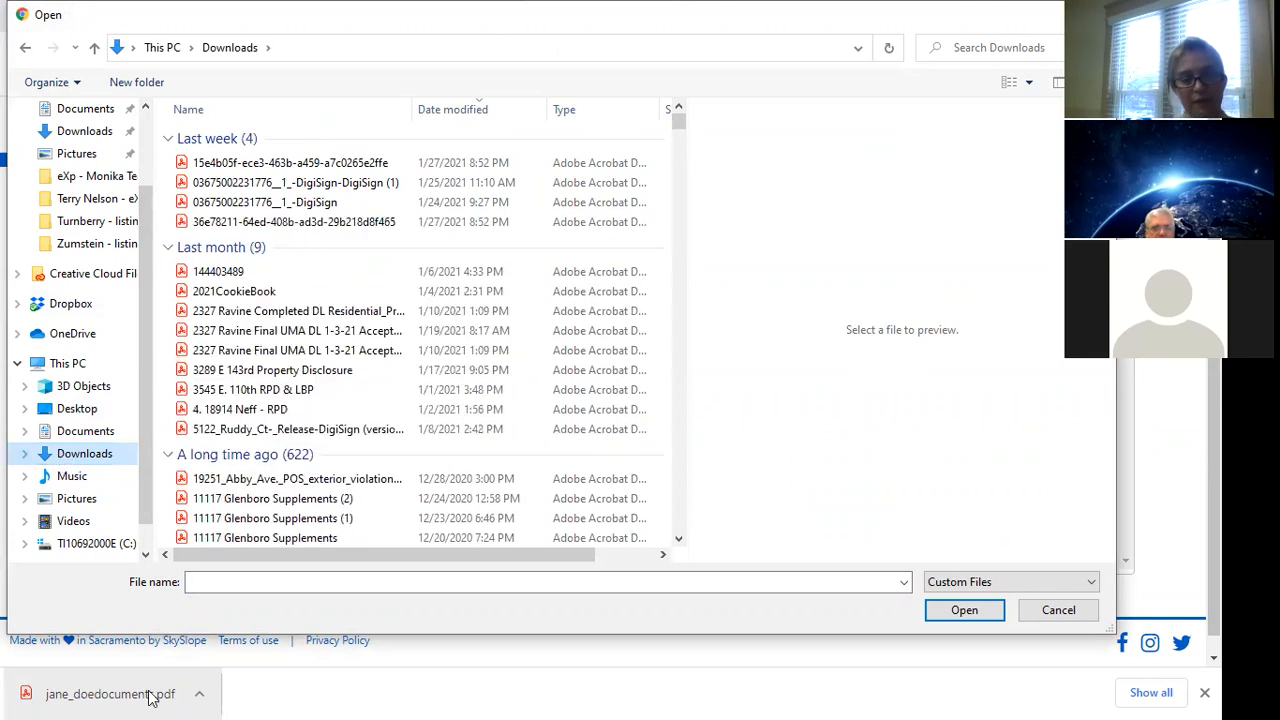
left_click(510, 332)
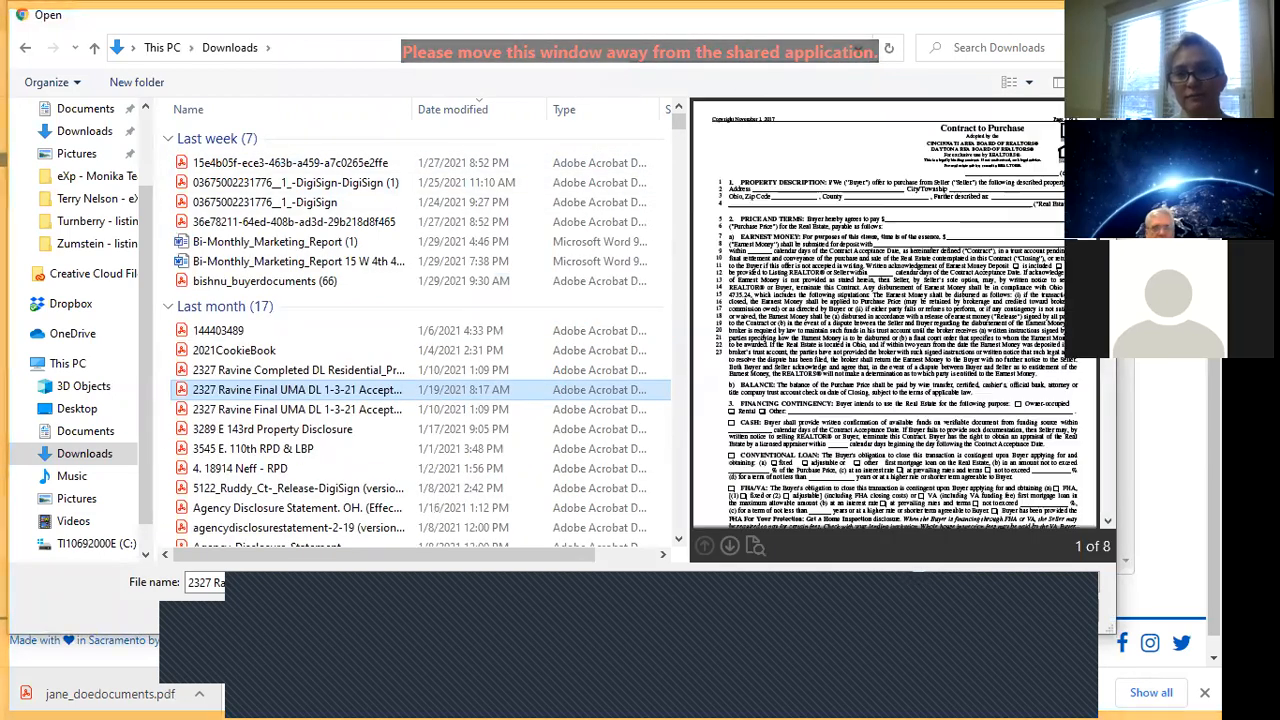
left_click(1094, 15)
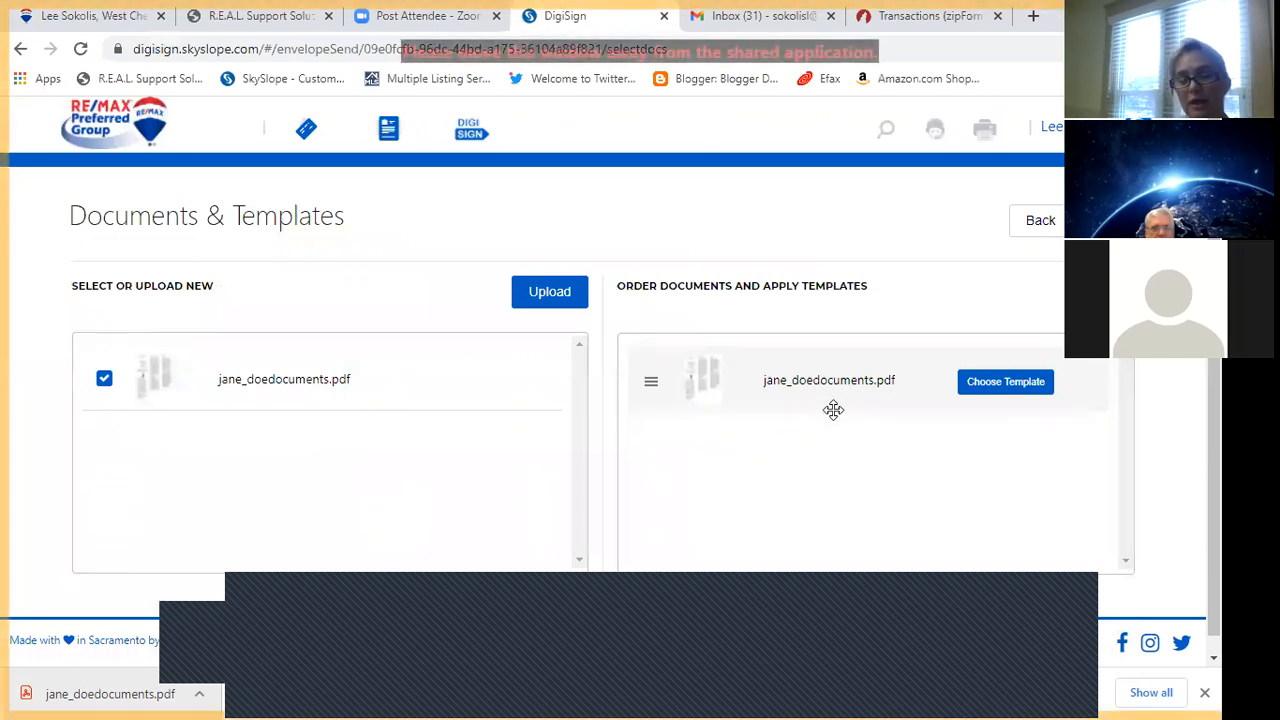
left_click(562, 303)
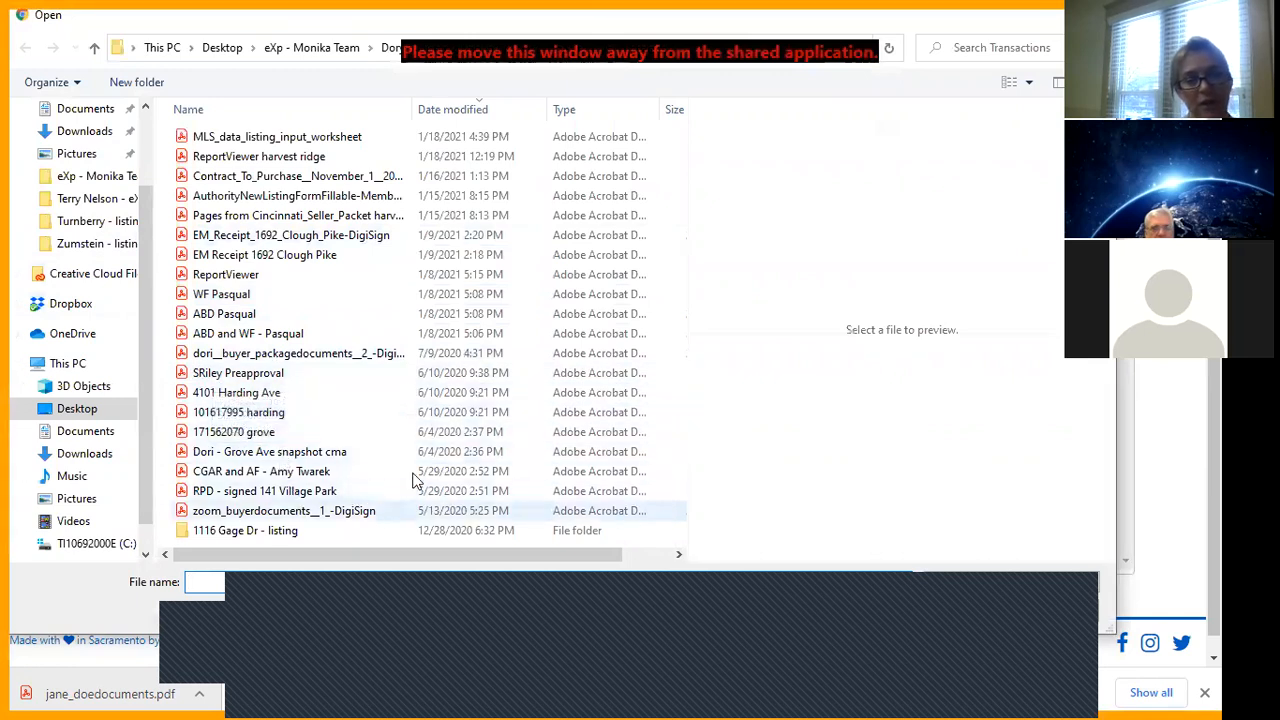
left_click(265, 158)
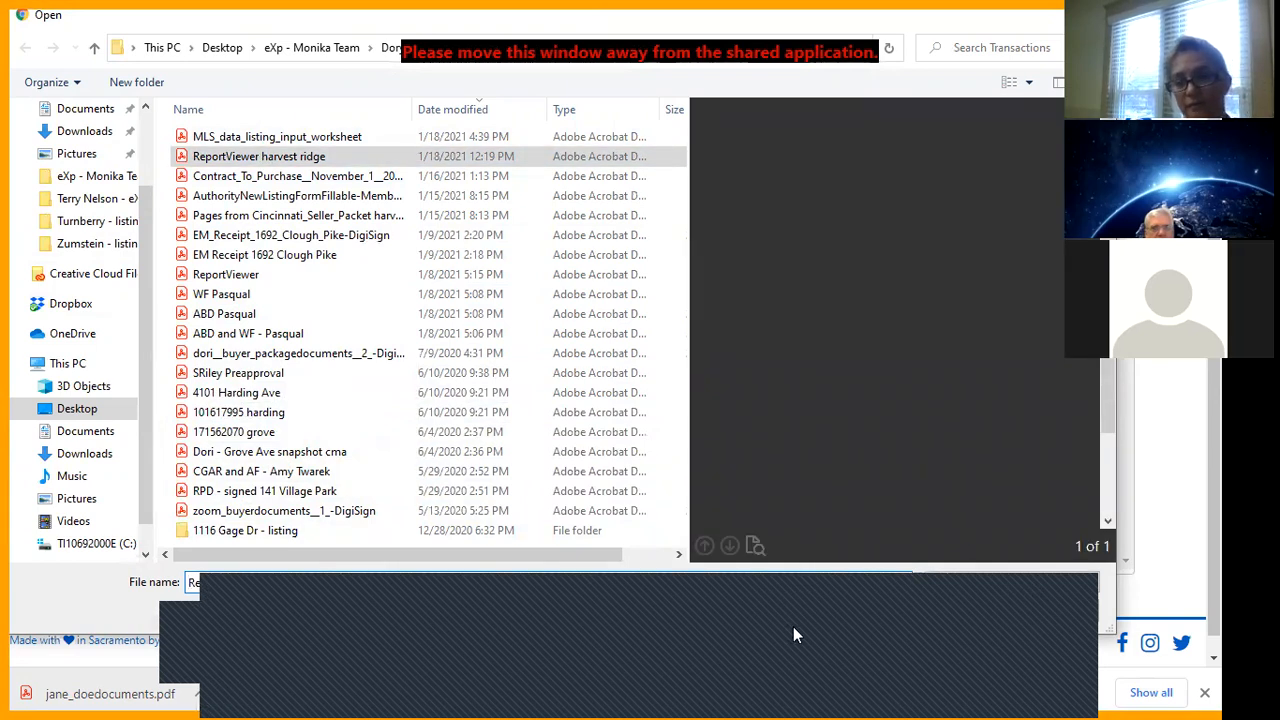
left_click(986, 613)
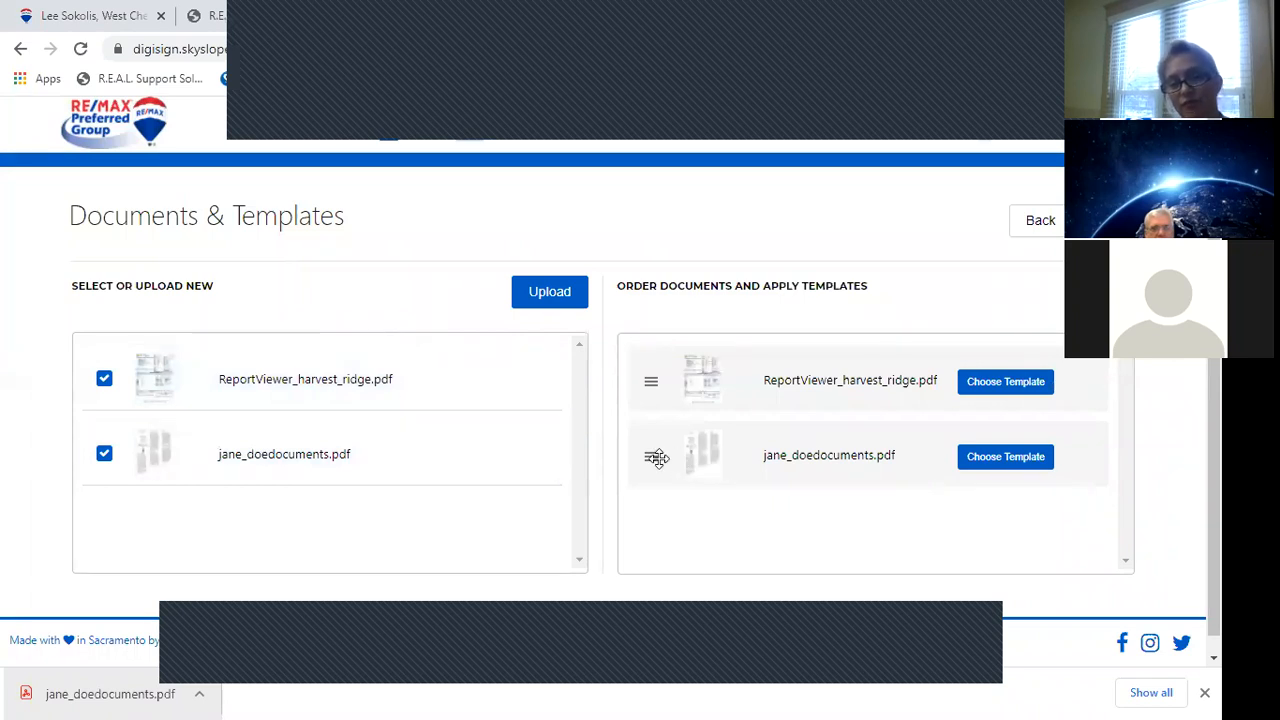
Move jane_doedocuments.pdf above ReportViewer_harvest_ridge.pdf and advance to Recipients & Signing Order.
left_click_drag(656, 457, 650, 345)
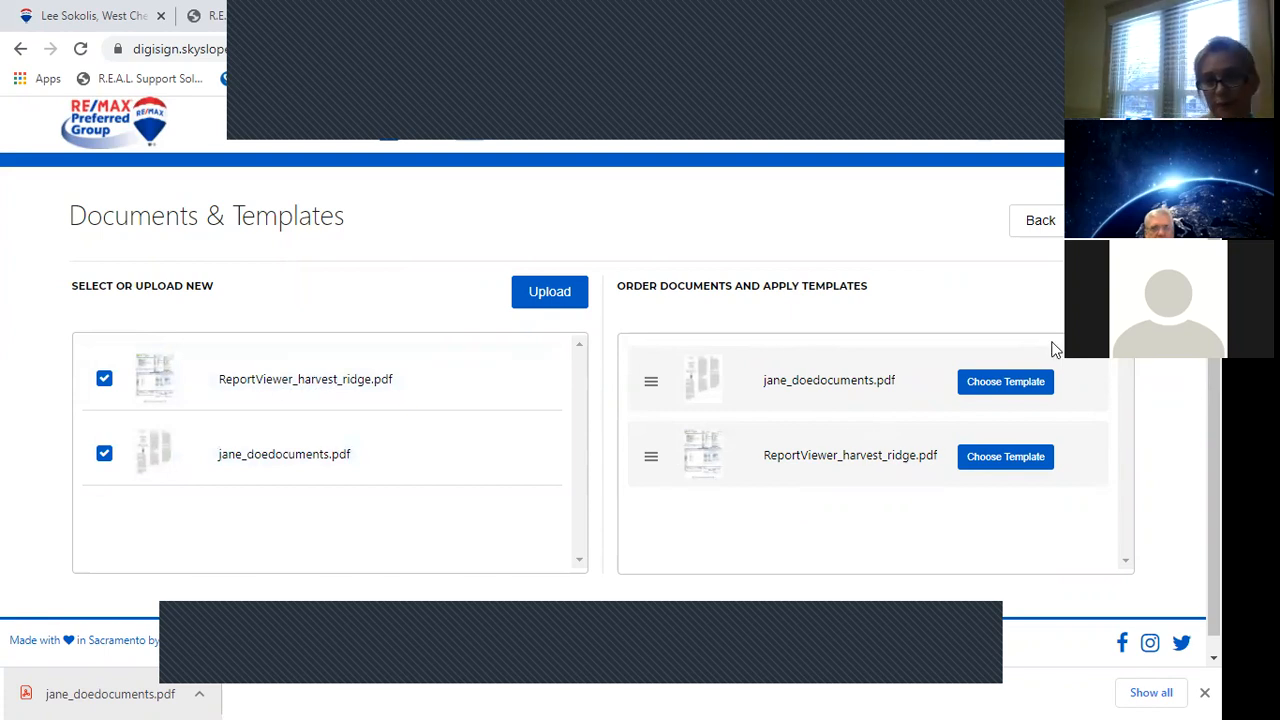
left_click(1104, 220)
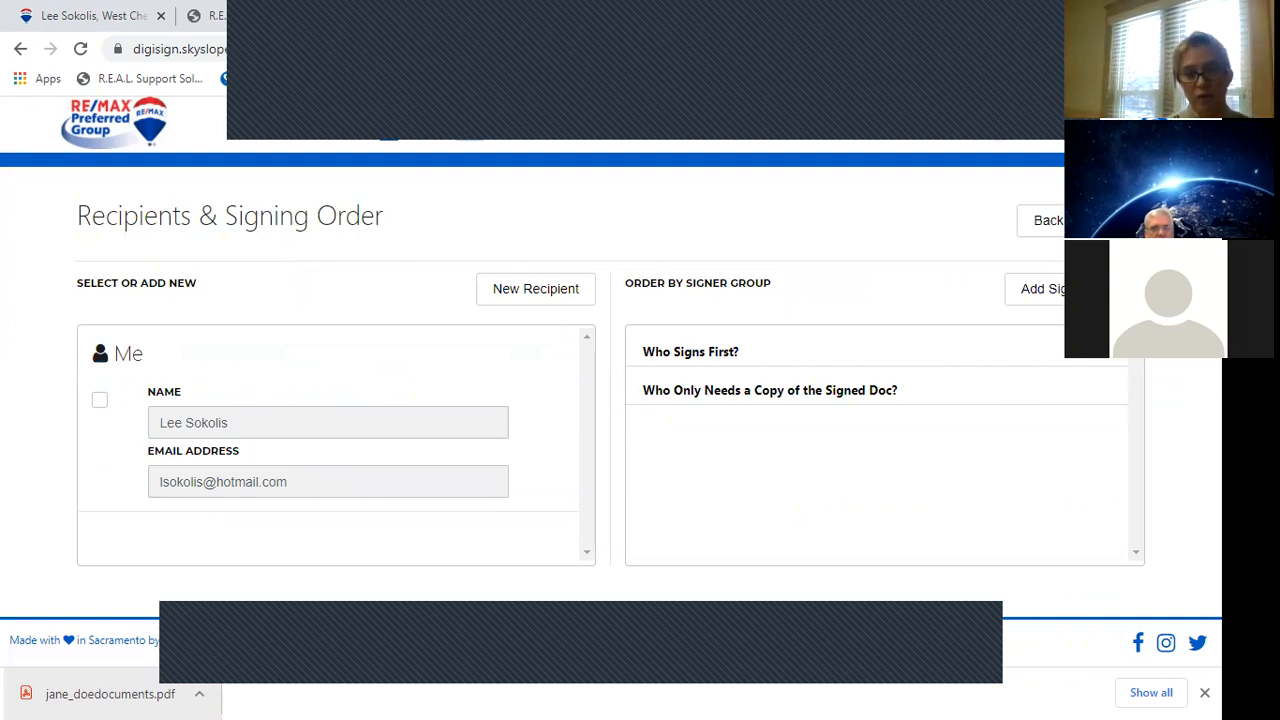
Add yourself as a first-group signer and start a new recipient entry.
left_click(100, 403)
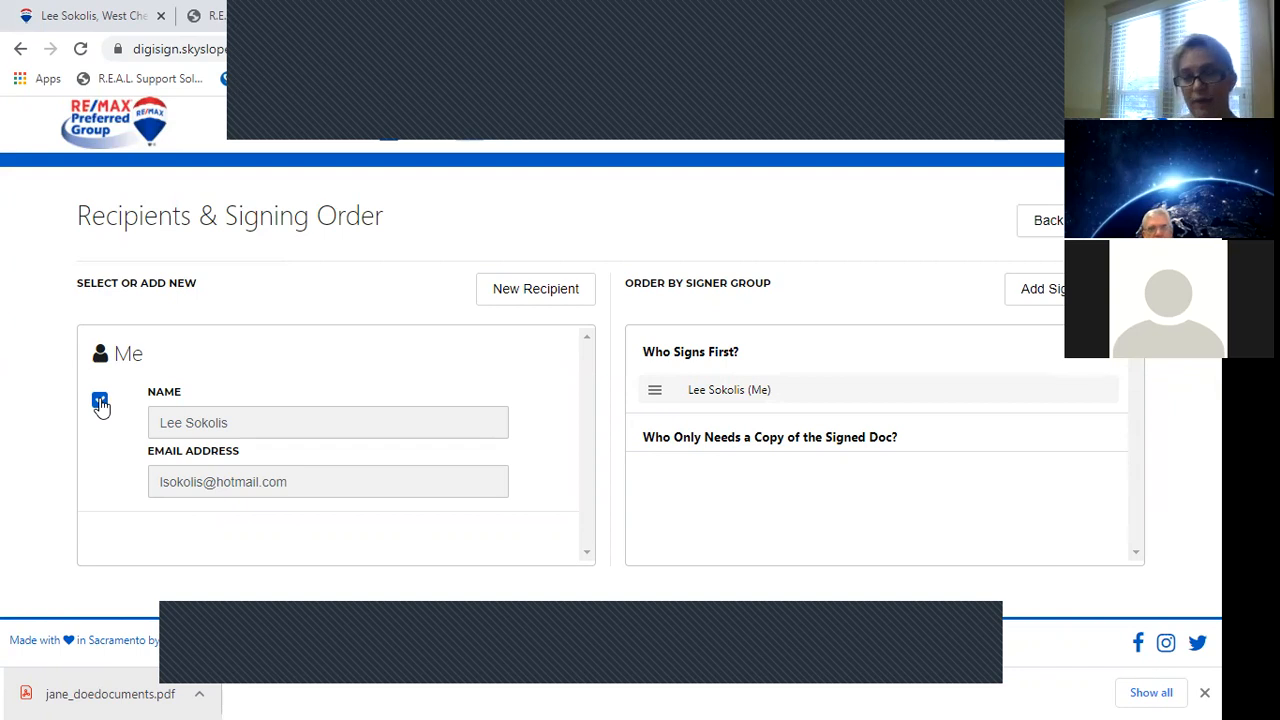
left_click(549, 290)
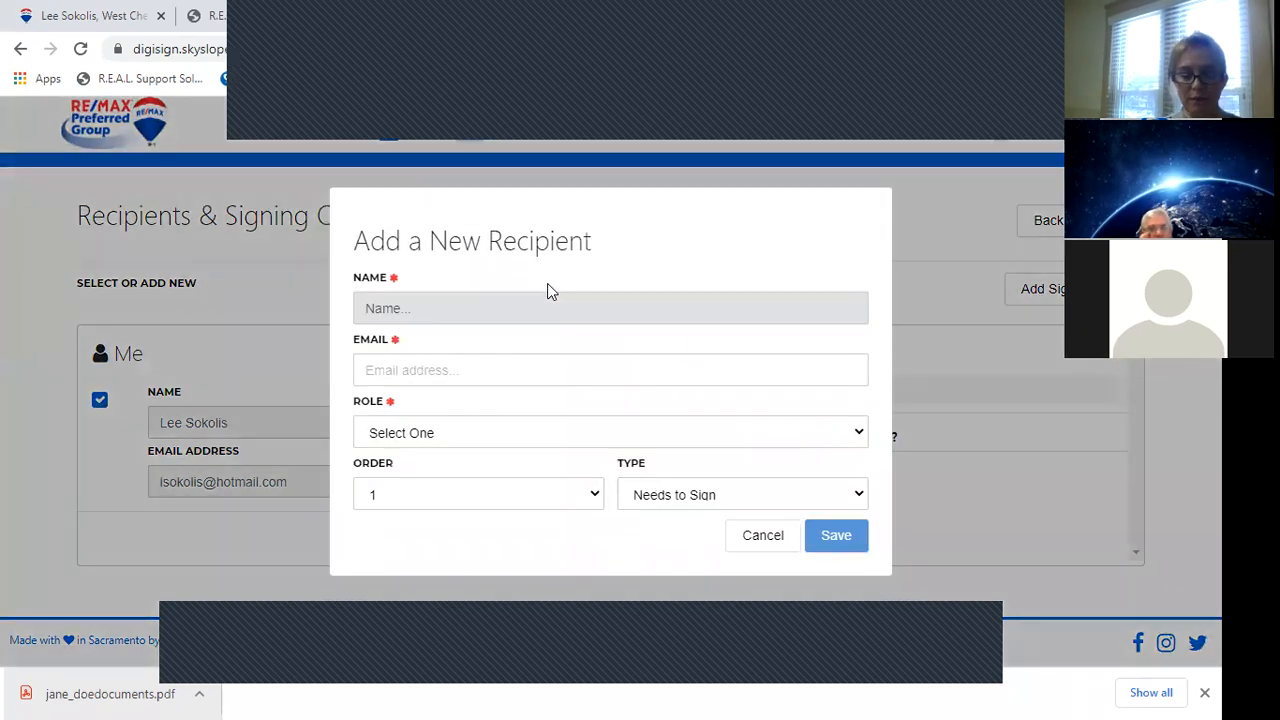
Enter the buyer's name, accept the saved contact, and save them as a Purchaser / Tenant signer.
type("Jane Doe")
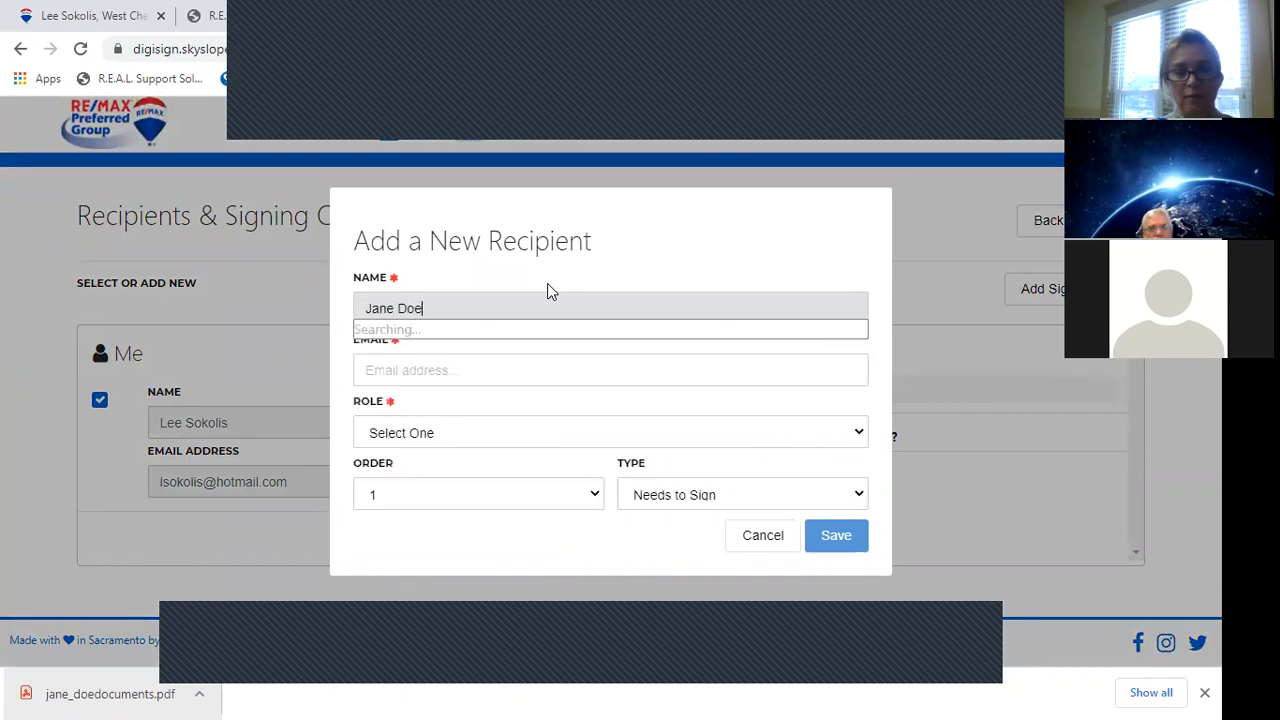
key("Tab")
key("Tab")
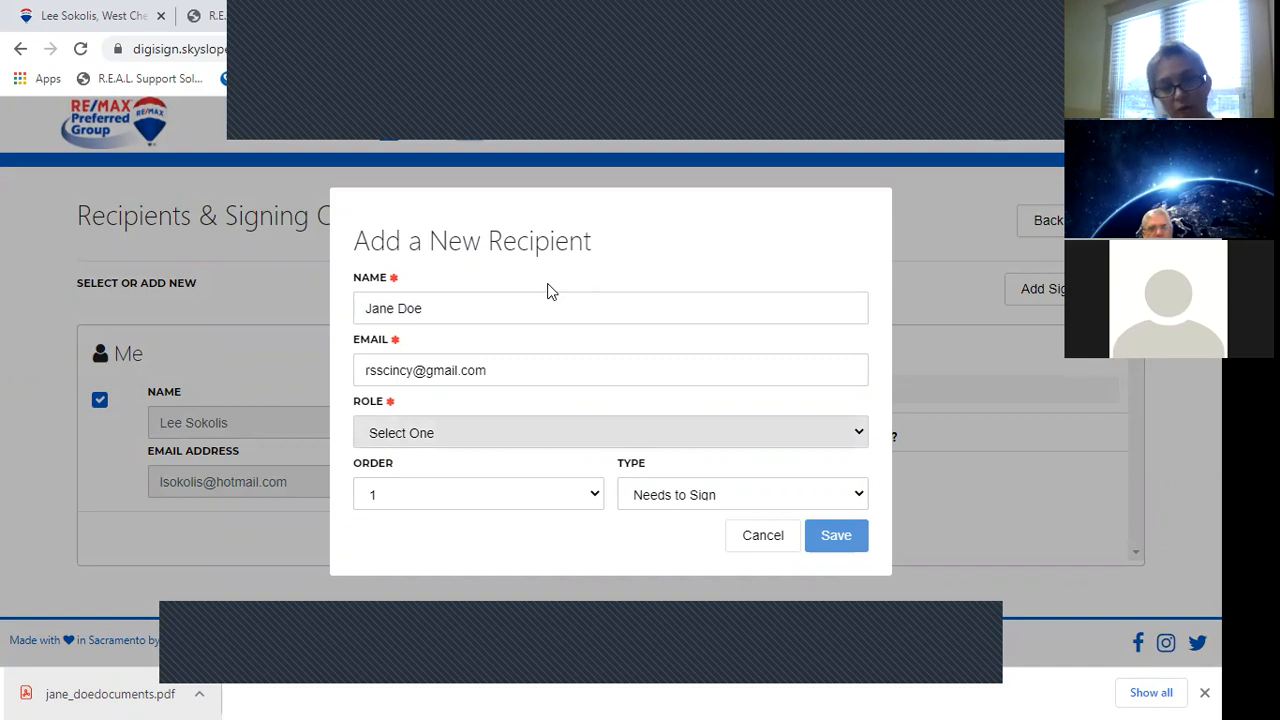
key("Down")
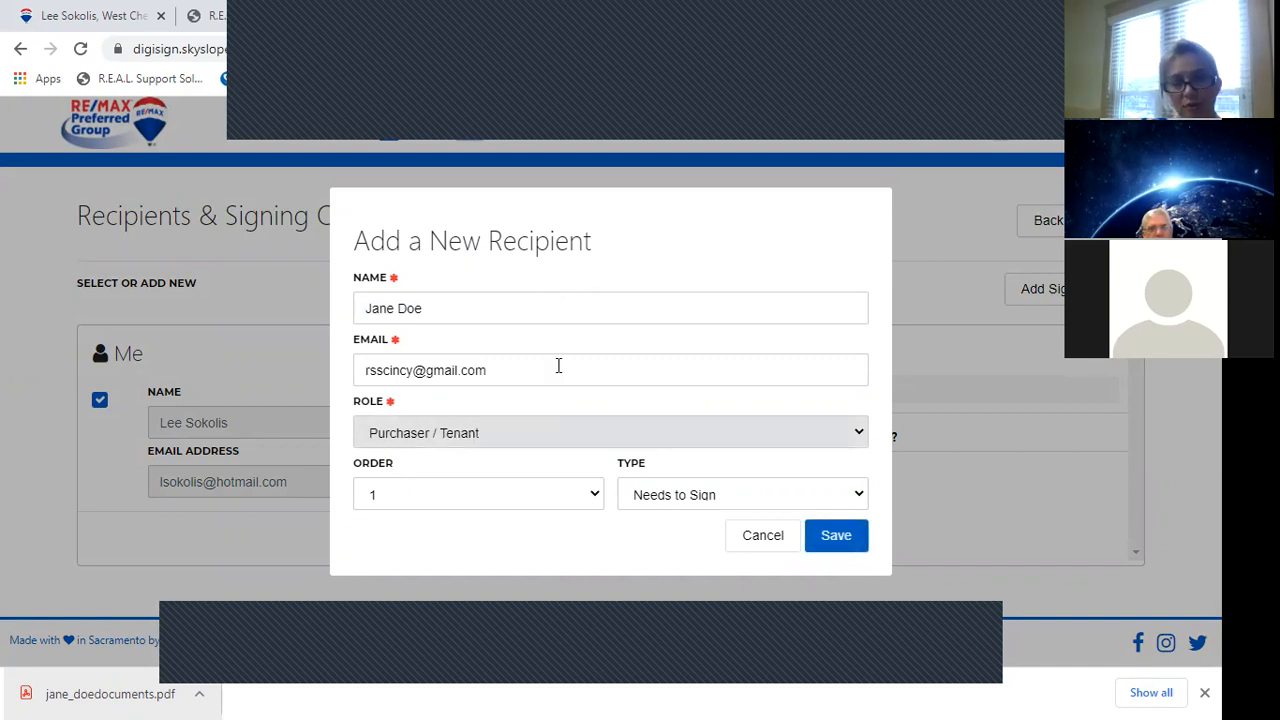
left_click(585, 432)
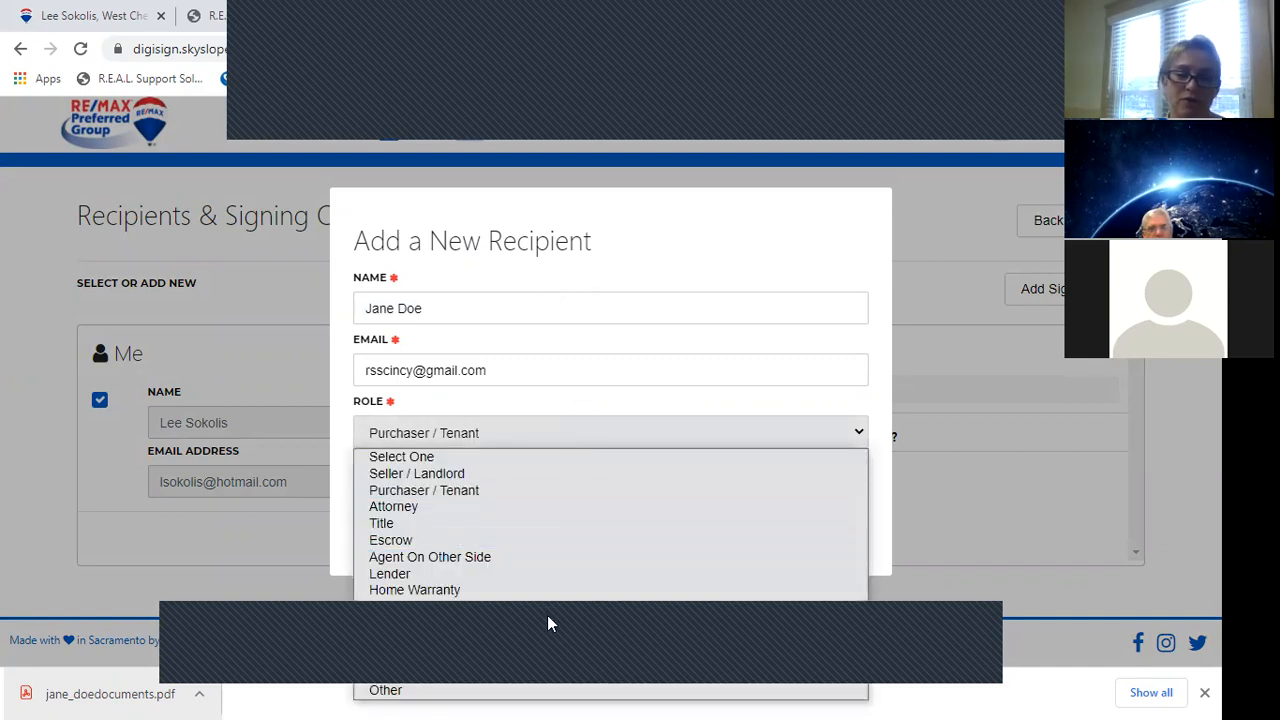
left_click(583, 401)
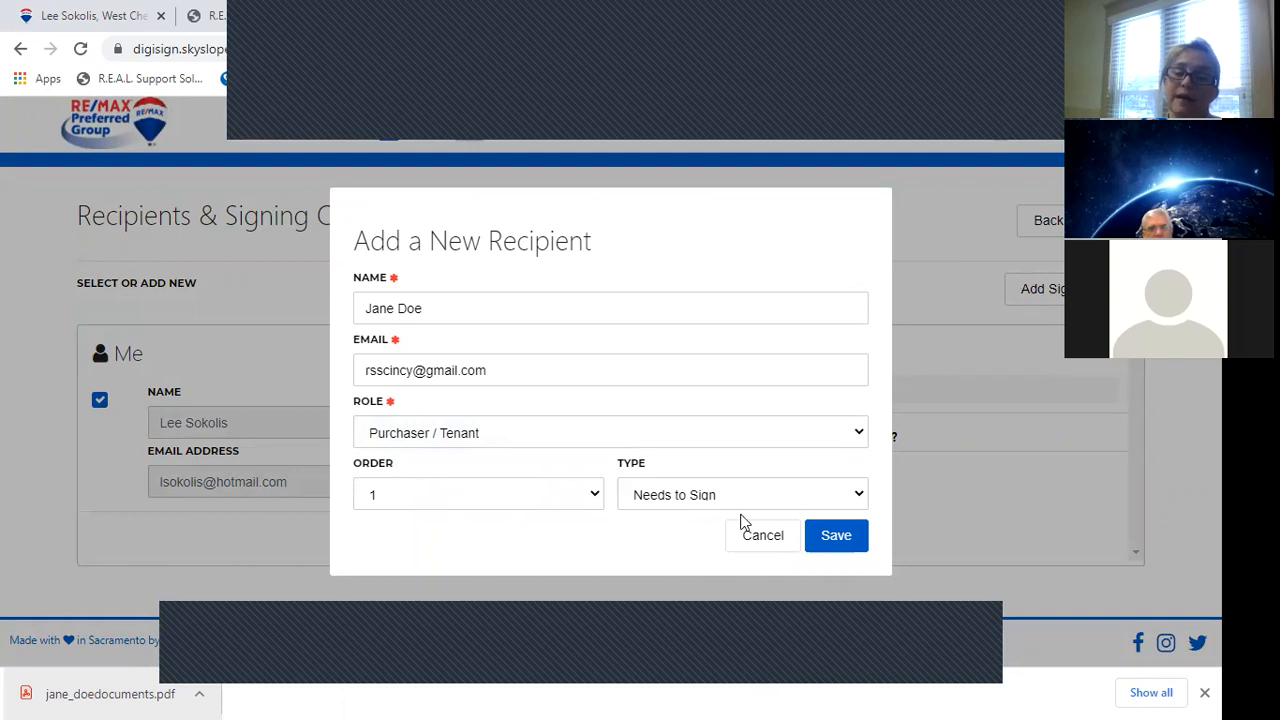
left_click(829, 538)
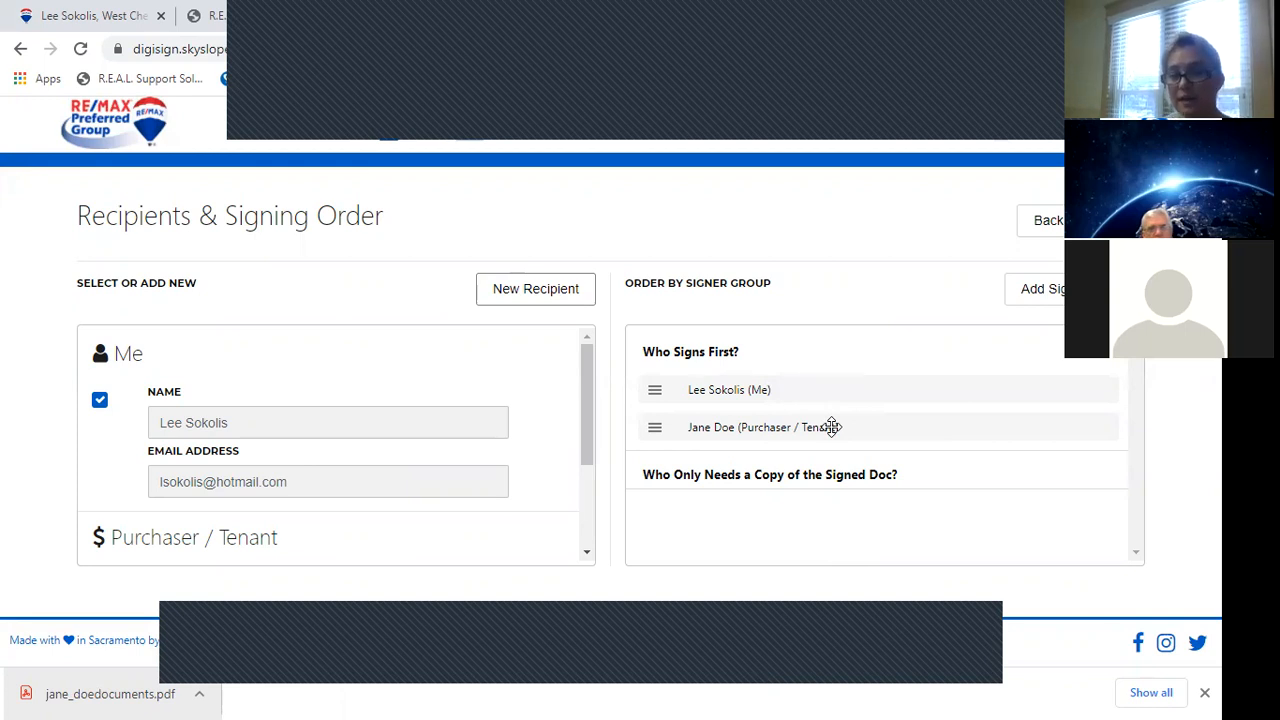
left_click(1048, 299)
left_click(1049, 301)
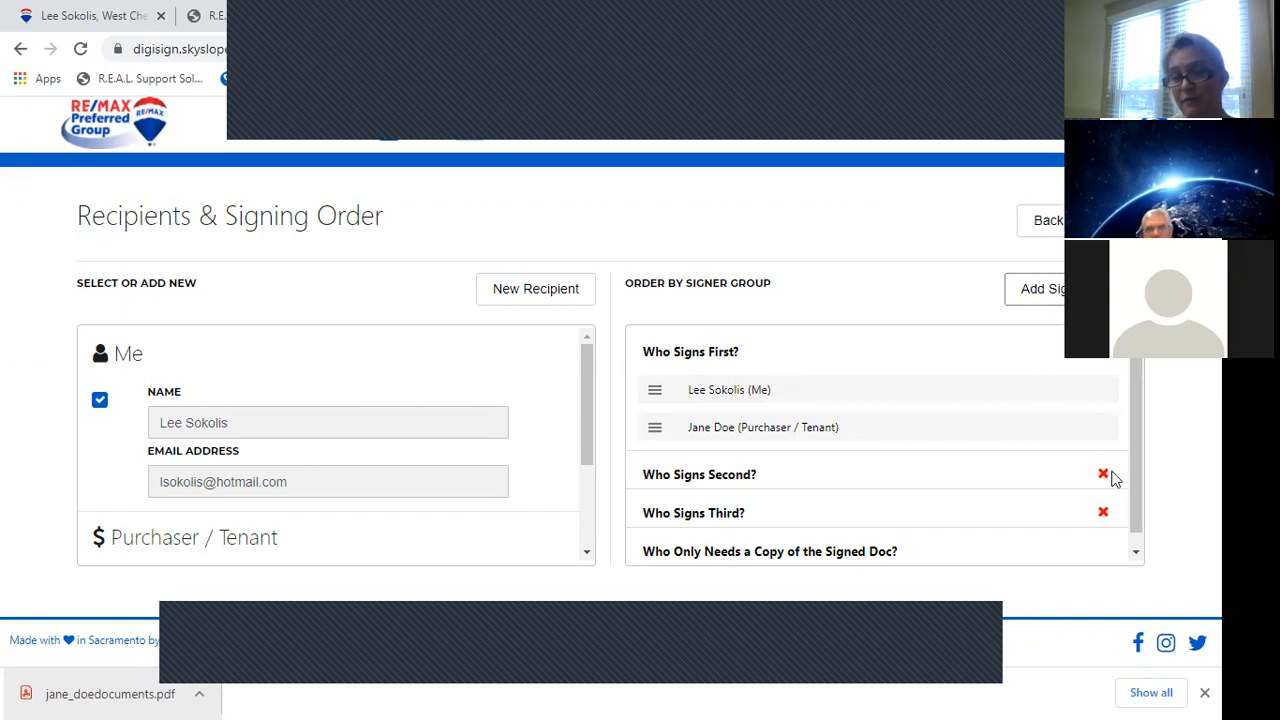
left_click(1104, 476)
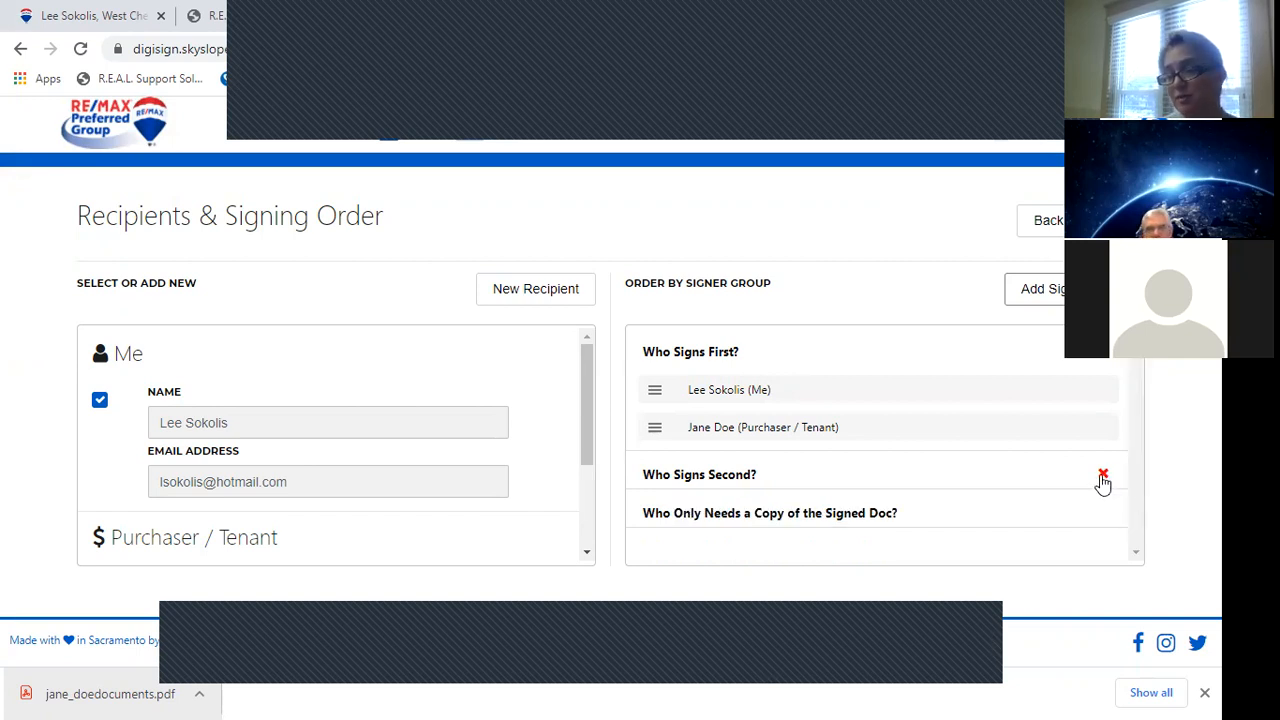
left_click(1103, 478)
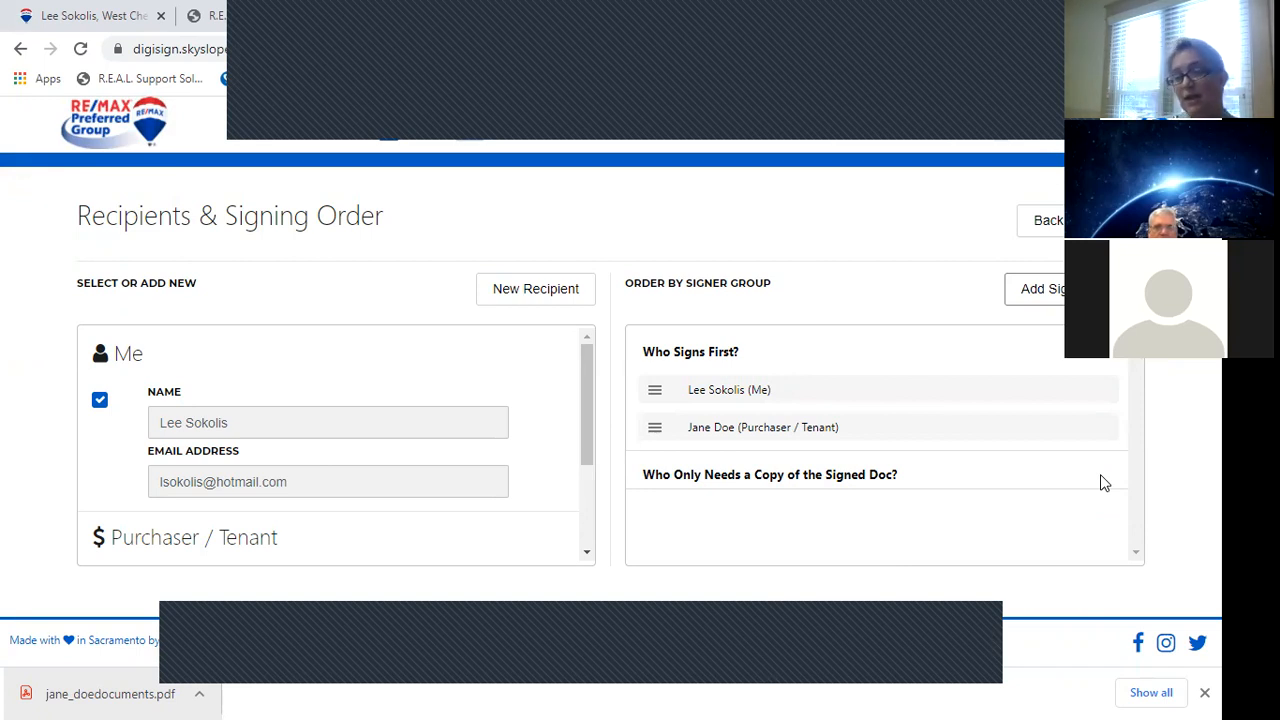
Add the other agent's name and e-mail as Agent On Other Side receiving a copy, then continue.
left_click(502, 292)
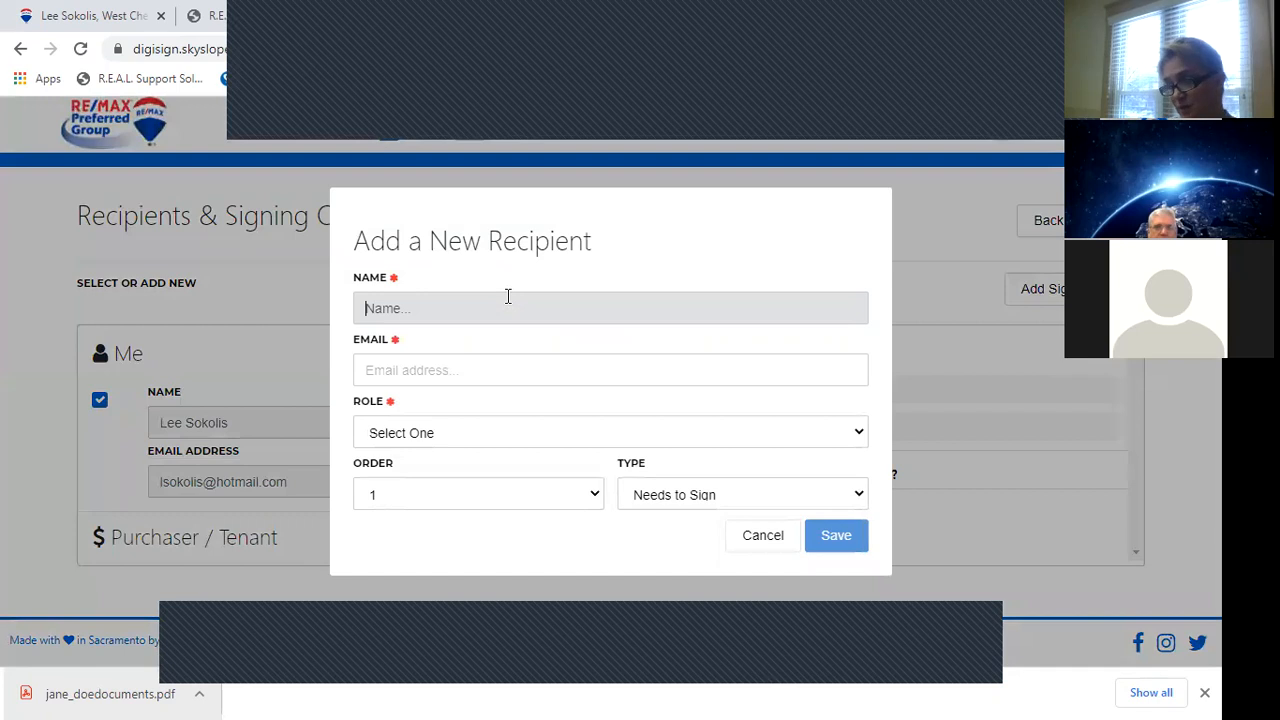
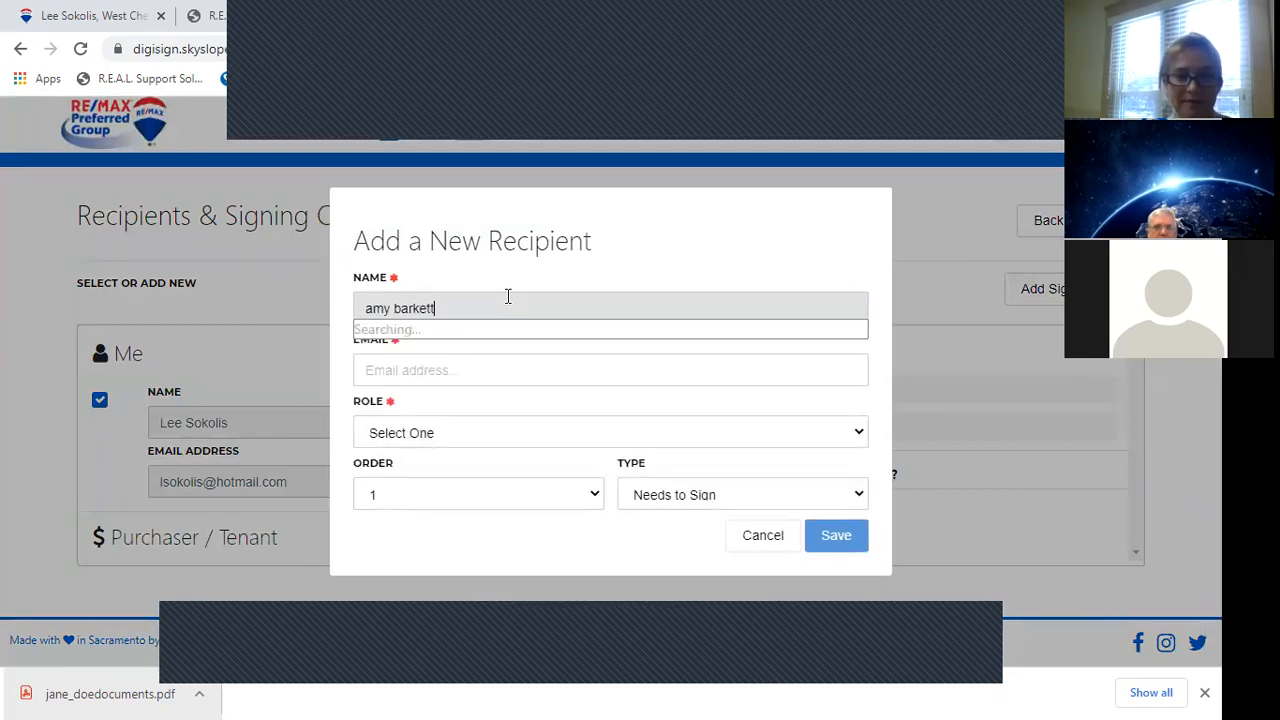
key("Tab")
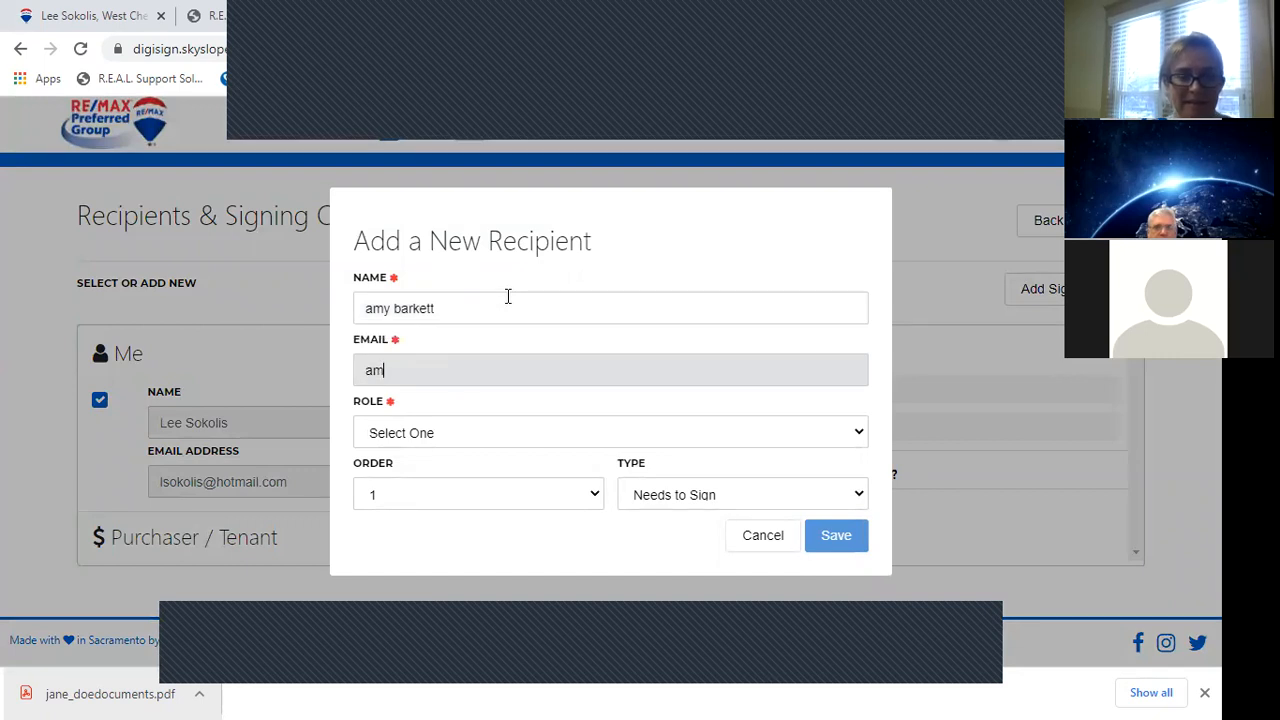
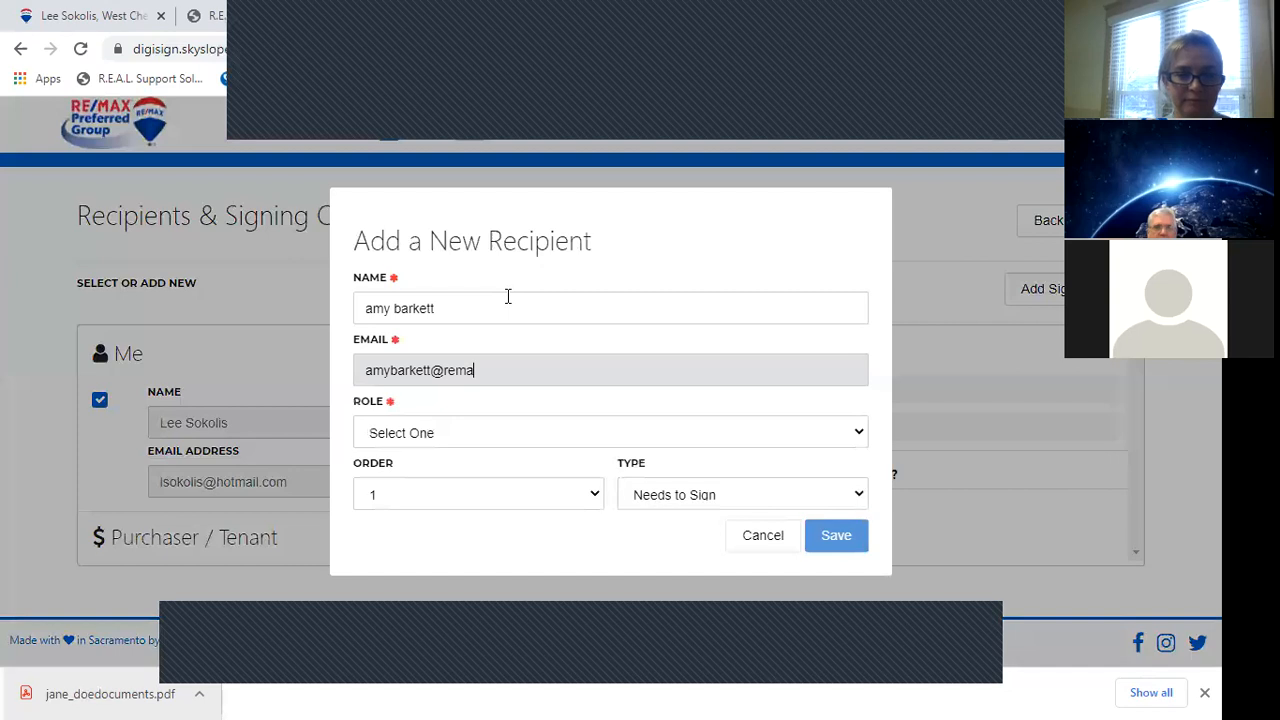
key("Tab")
key("Down")
key("Down")
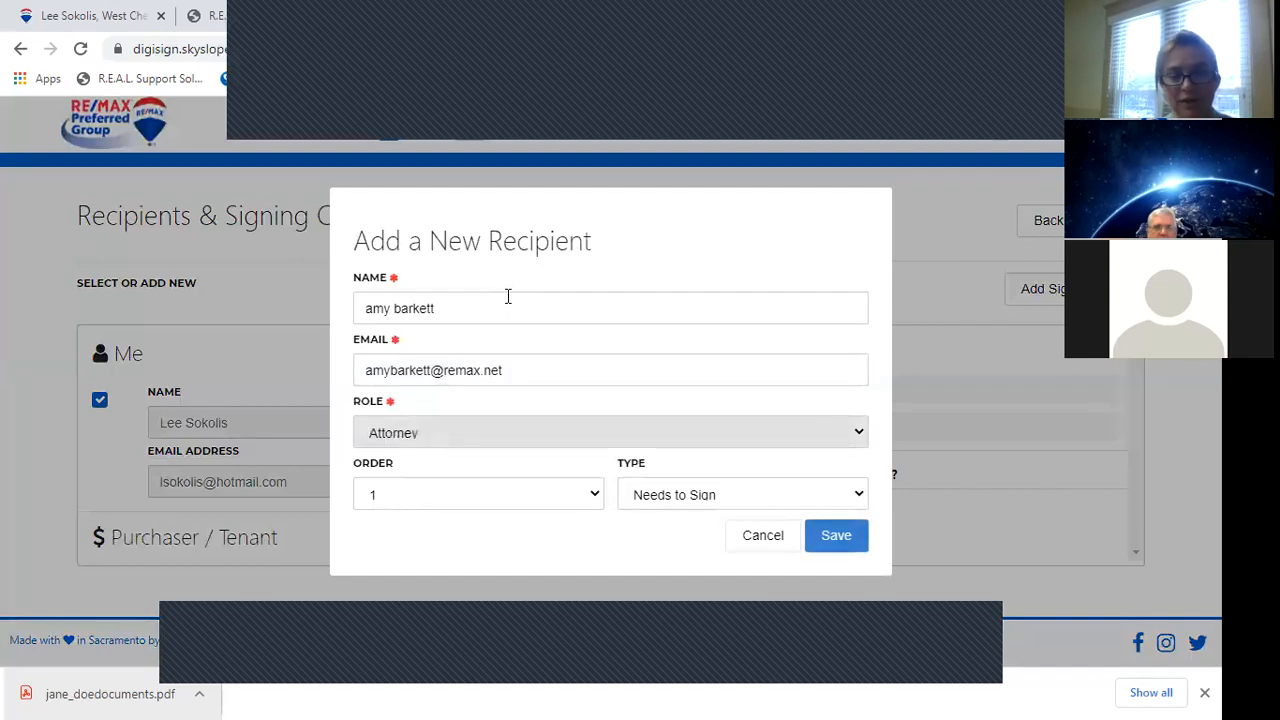
key("Tab")
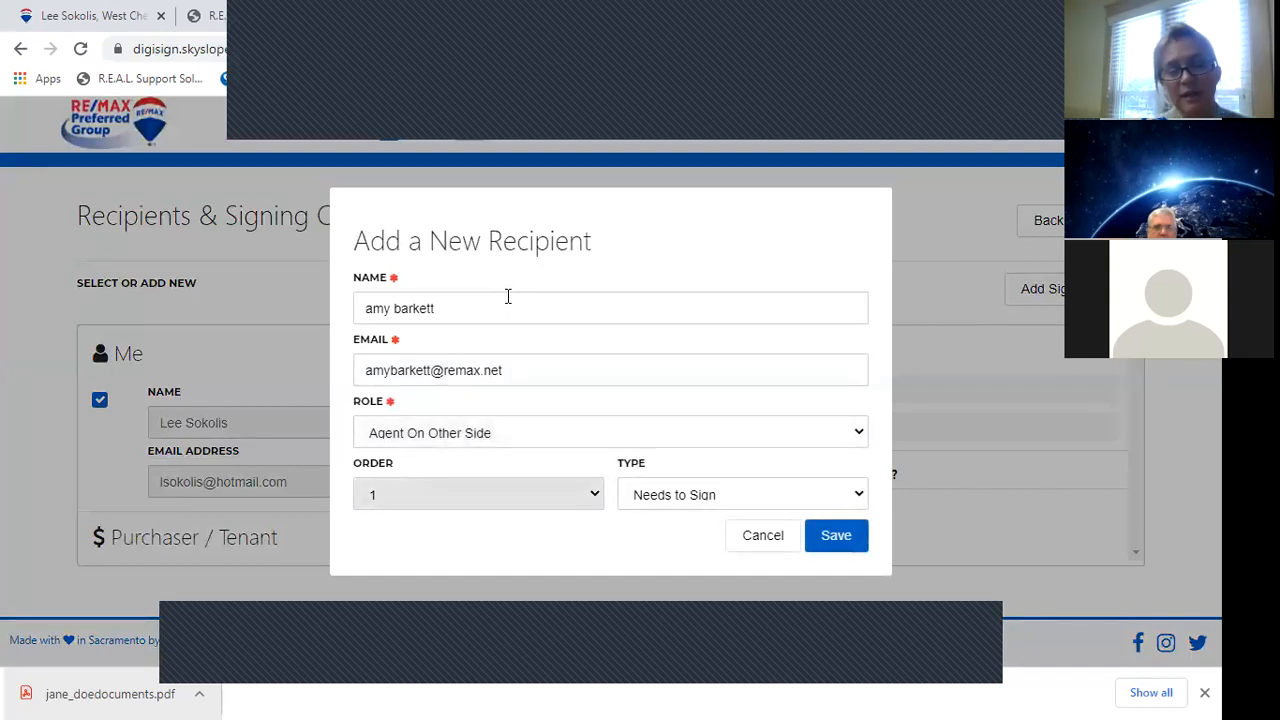
key("Tab")
key("Down")
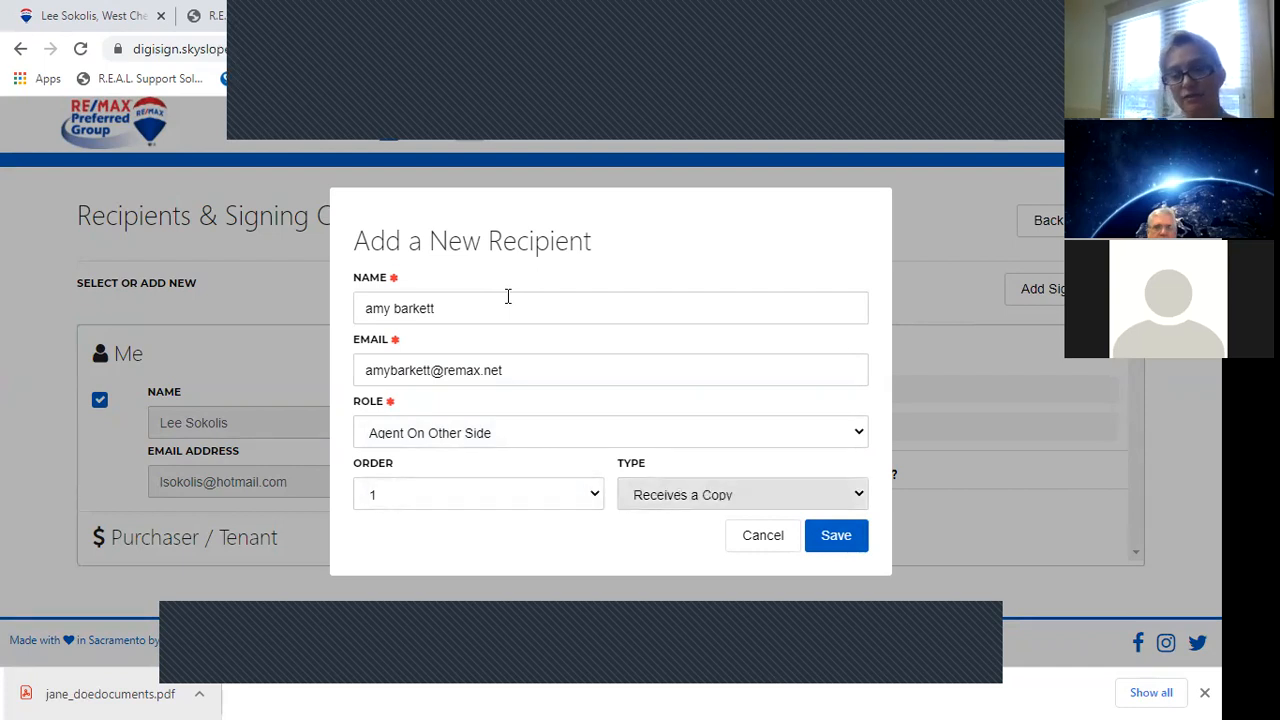
left_click(837, 534)
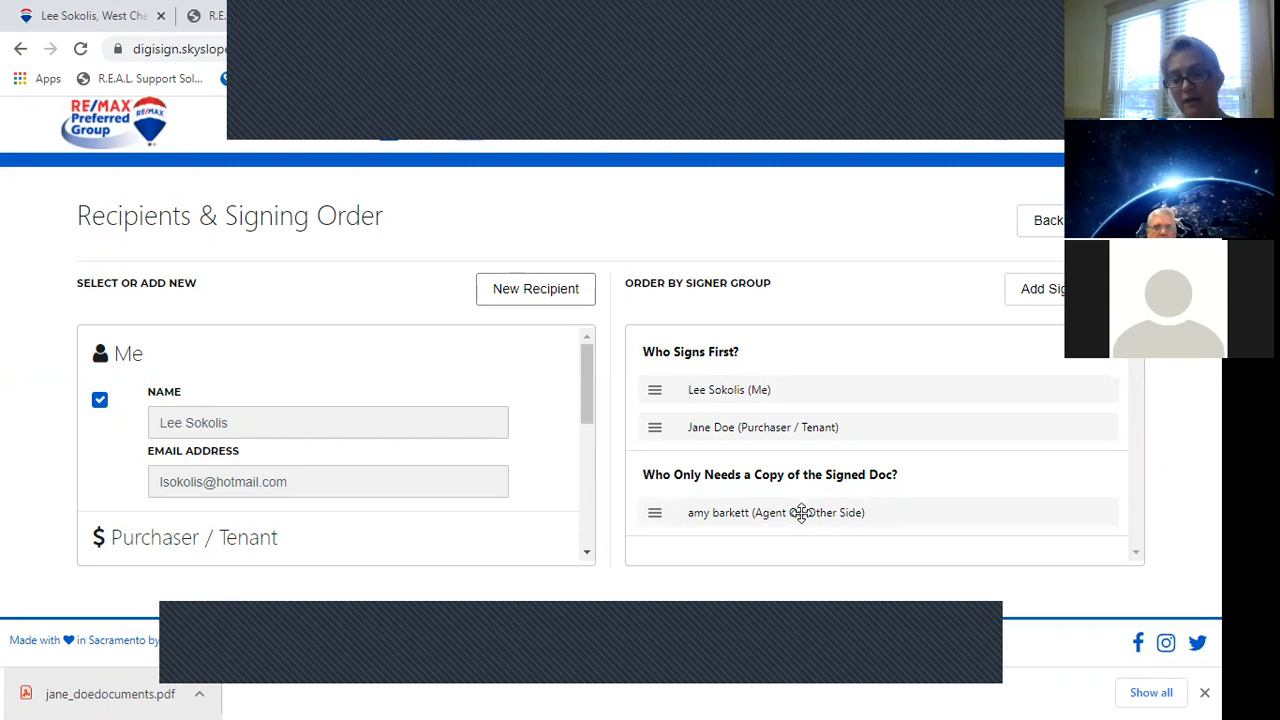
left_click(1114, 221)
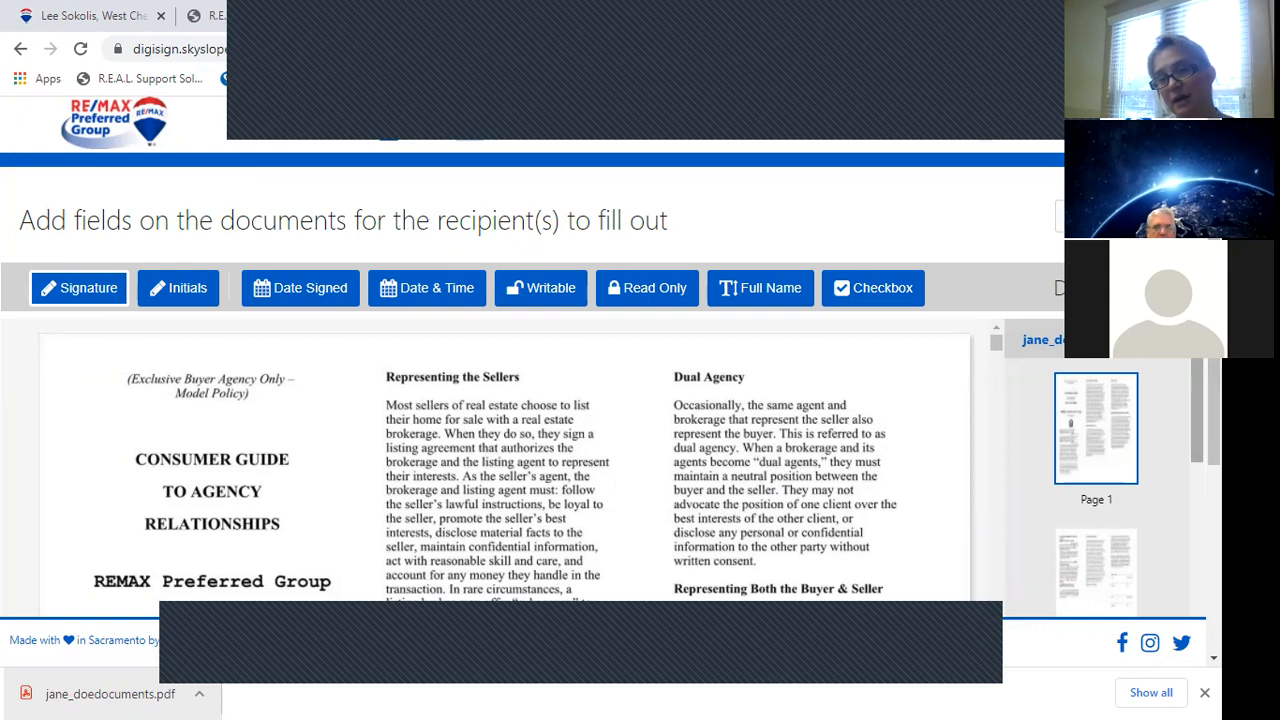
Scroll through the Consumer Guide page and dismiss Chrome's download bar.
scroll(1096, 480, "down", 3)
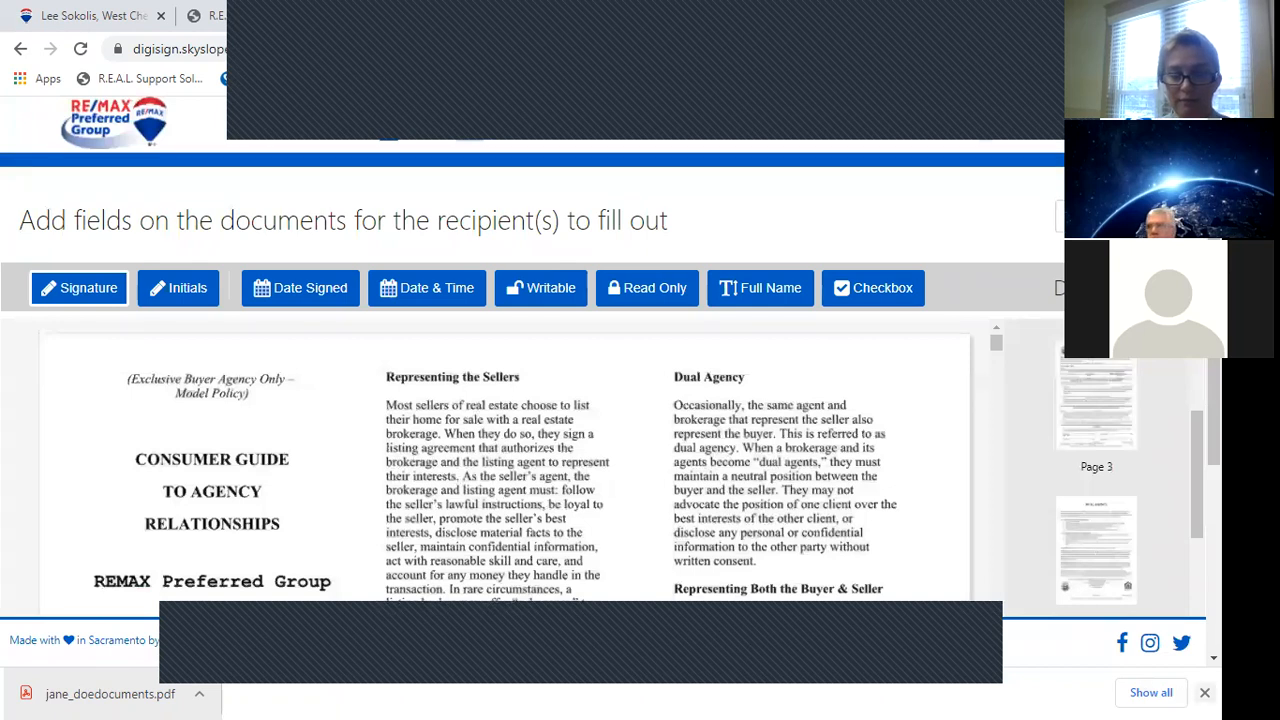
left_click(1204, 692)
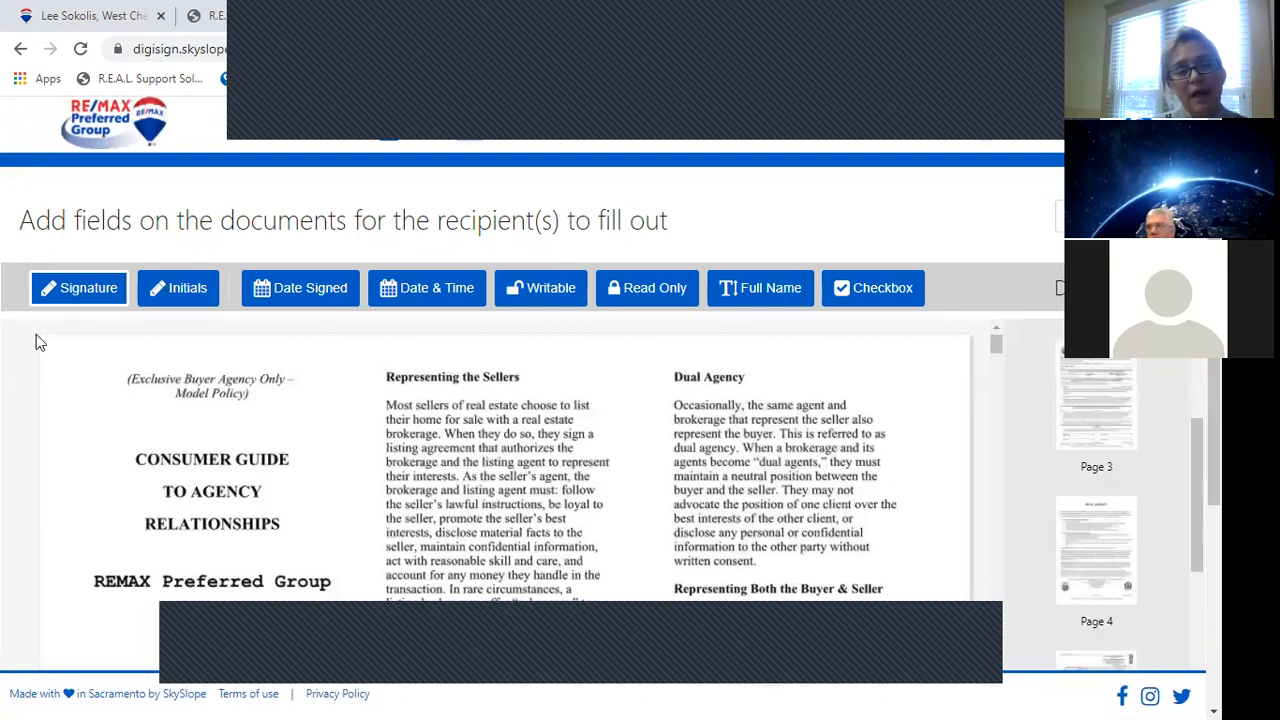
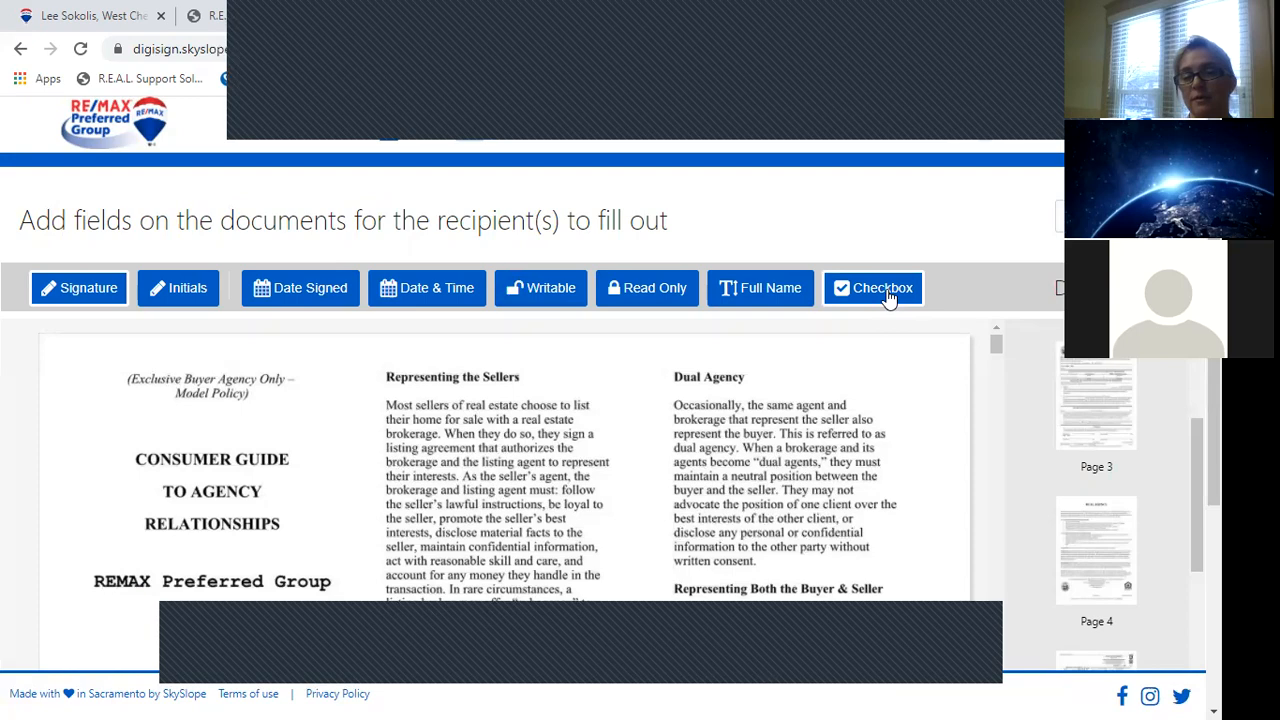
Place a required buyer signature field on the agency guide's first signature line.
left_click_drag(996, 350, 996, 387)
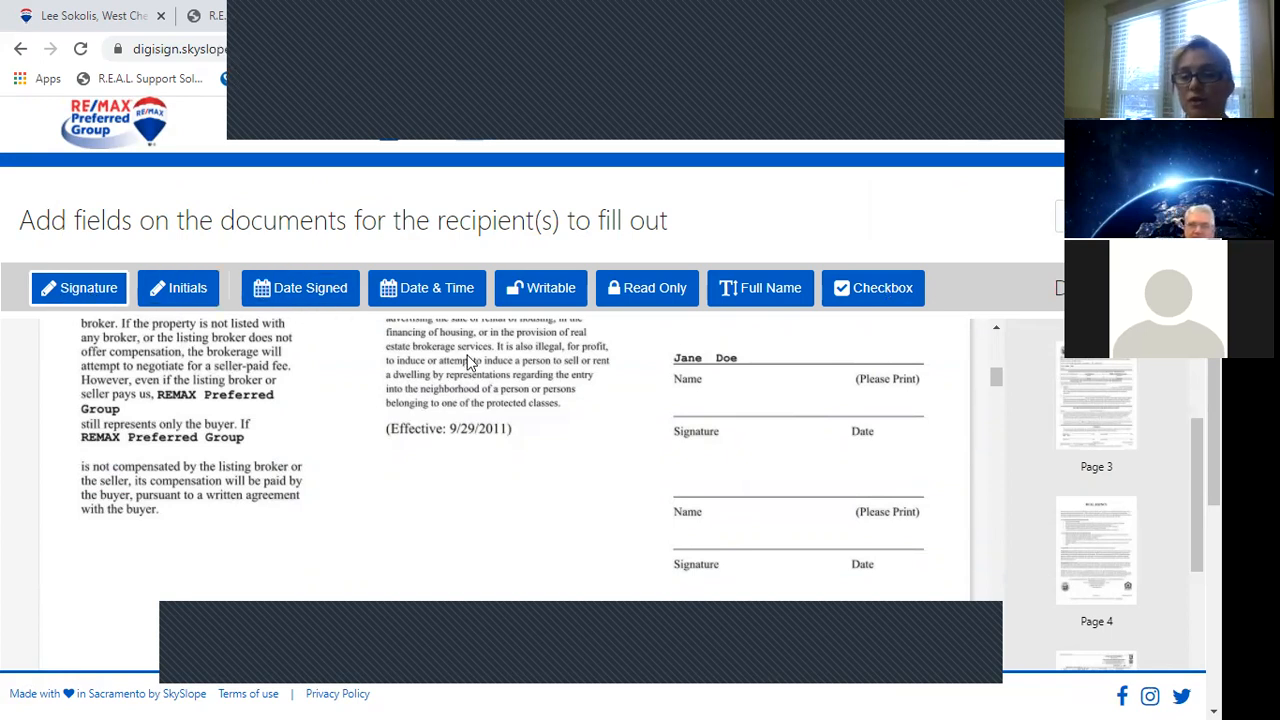
left_click(678, 395)
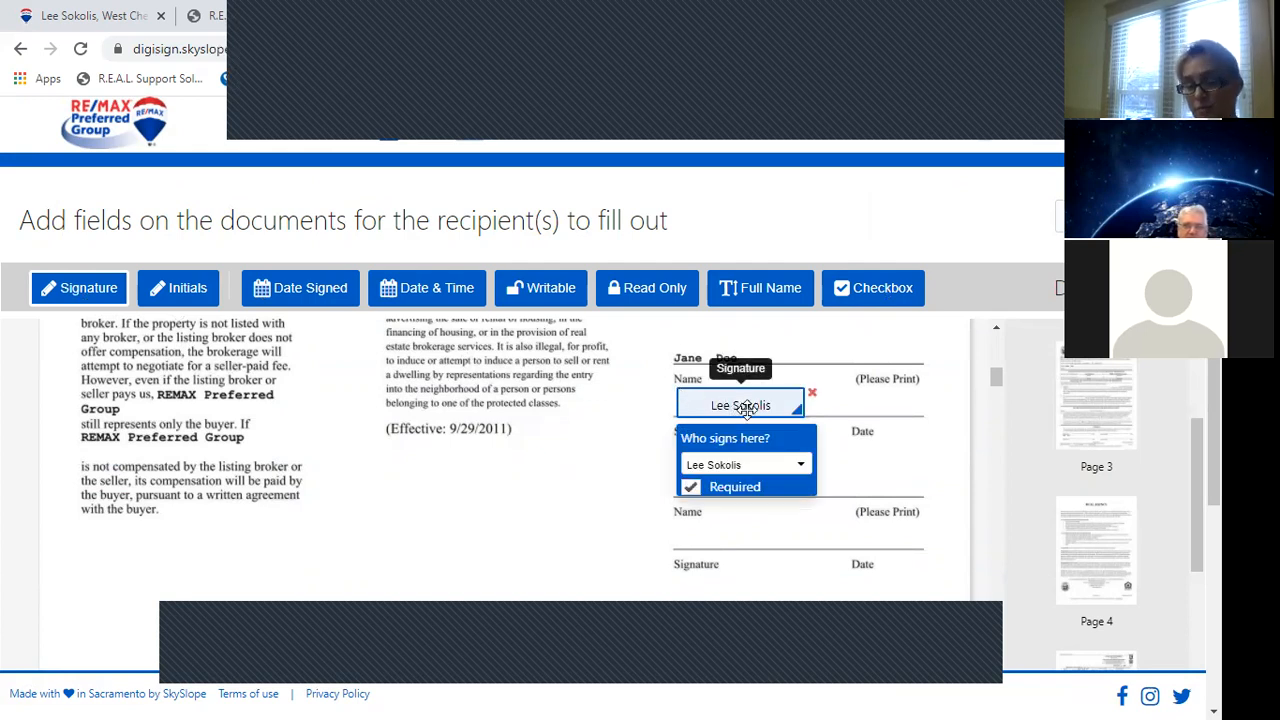
left_click(755, 467)
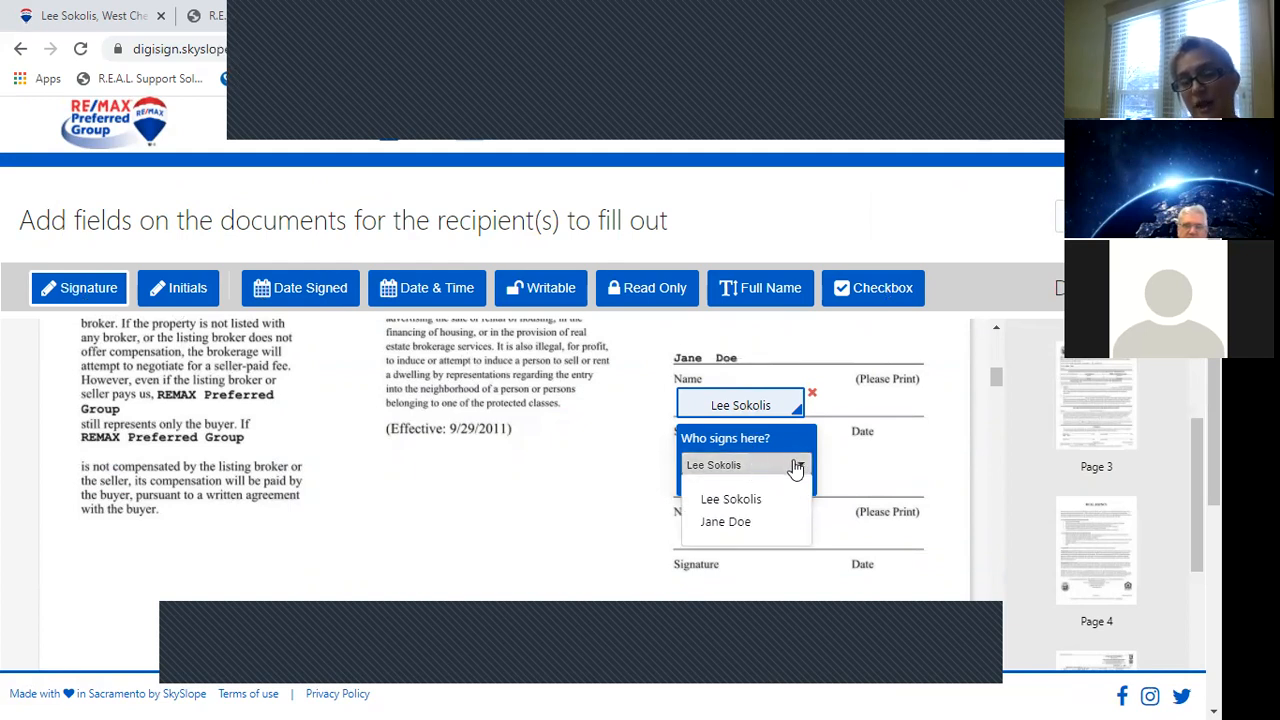
left_click(730, 522)
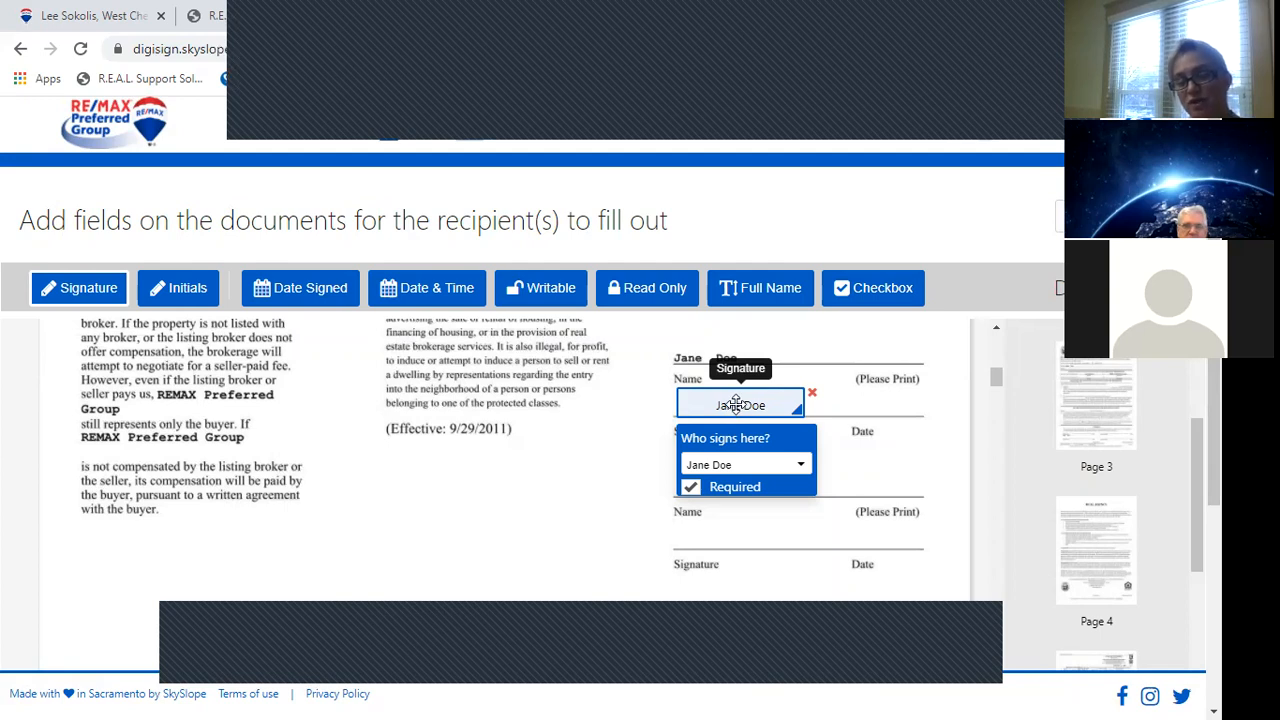
left_click_drag(736, 403, 736, 417)
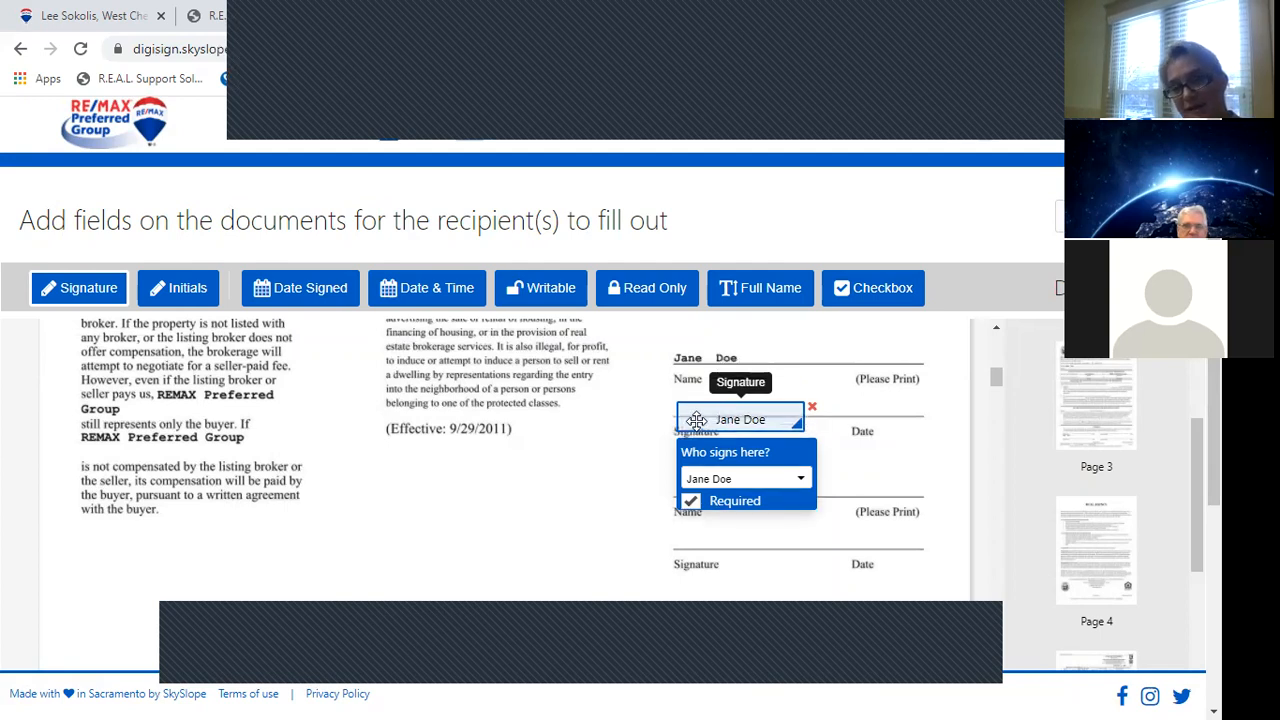
left_click_drag(755, 421, 757, 404)
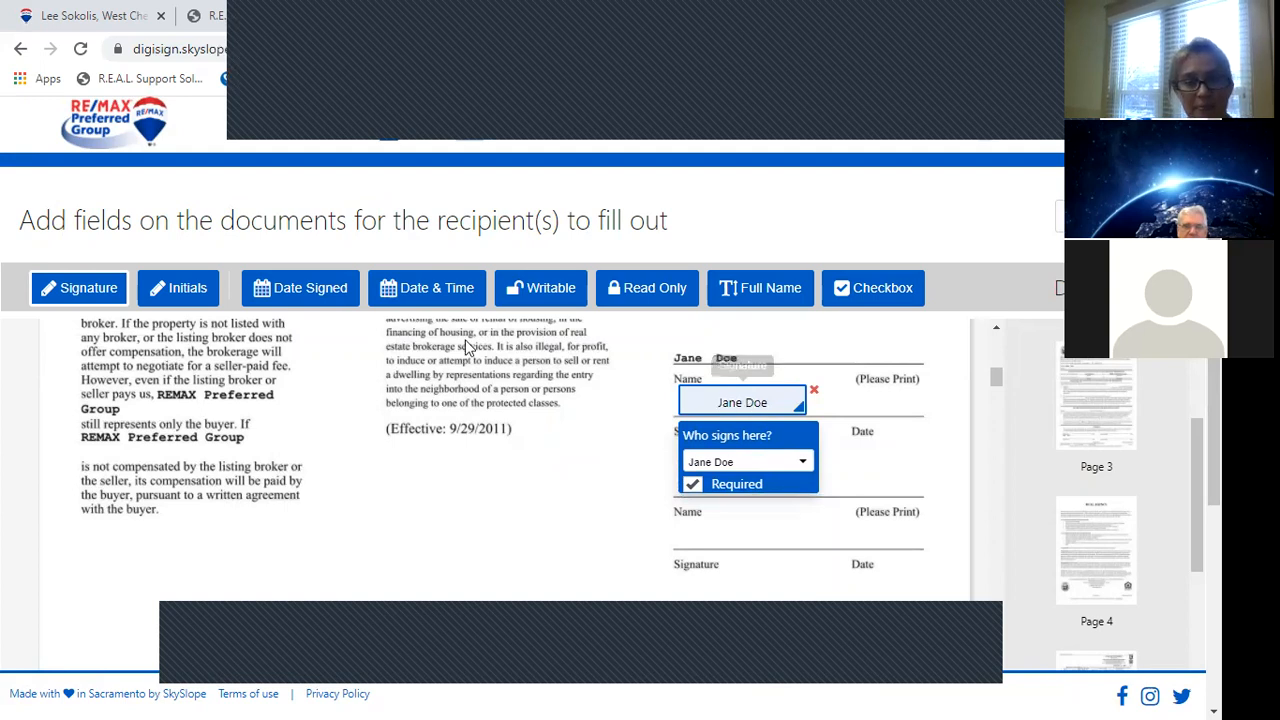
left_click(310, 288)
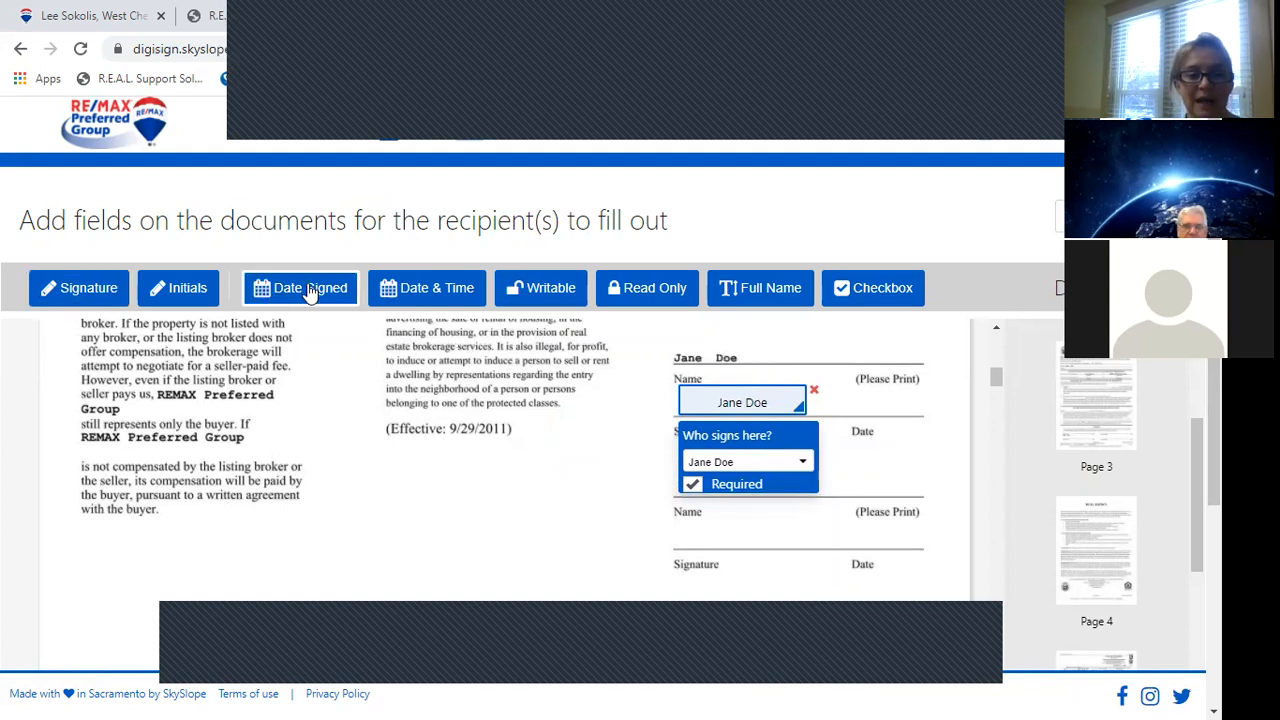
Add a buyer date-signed field beside the signature and scroll to the agency disclosure page.
left_click(849, 393)
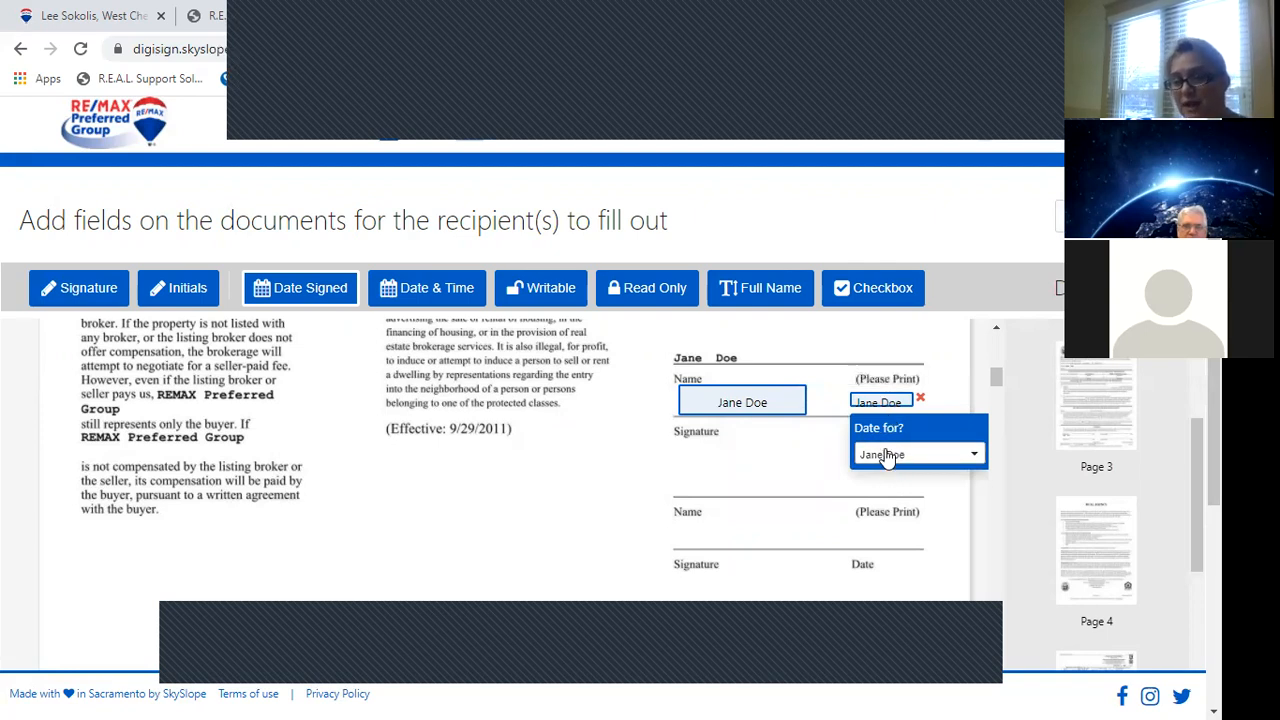
mouse_move(997, 381)
left_mouse_down()
mouse_move(993, 424)
mouse_move(988, 392)
mouse_move(986, 403)
left_mouse_up()
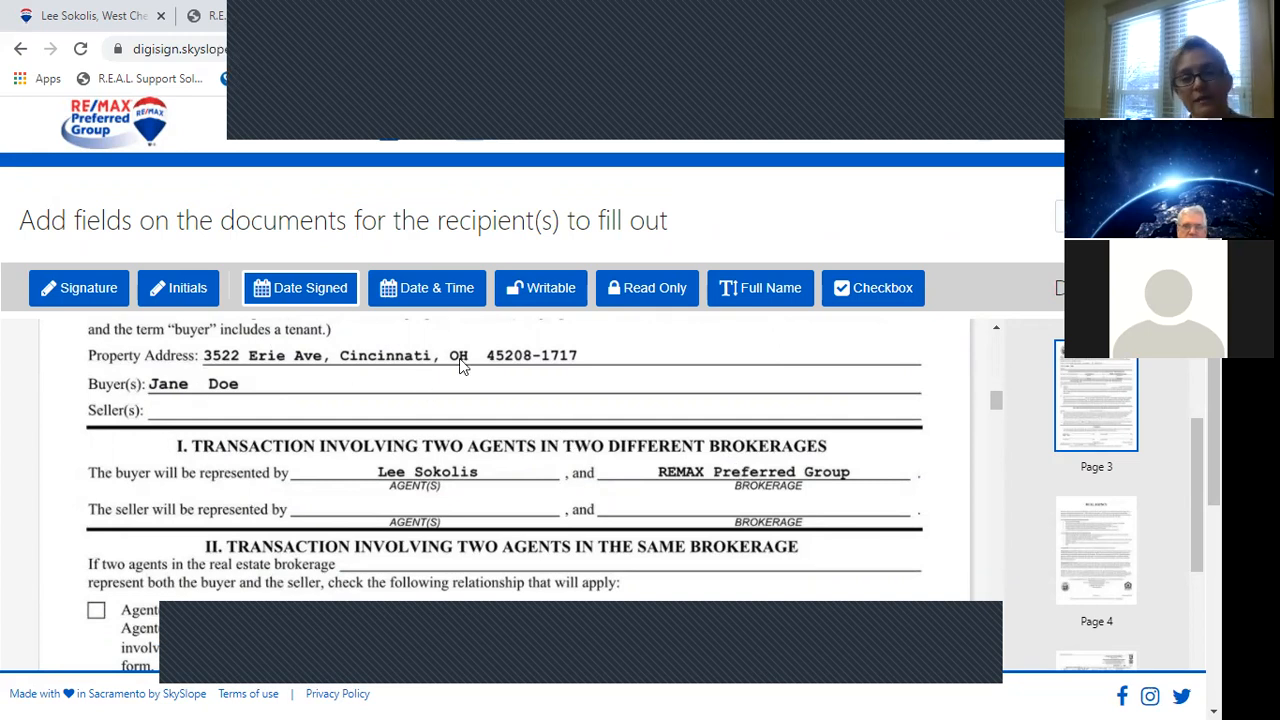
left_click(755, 290)
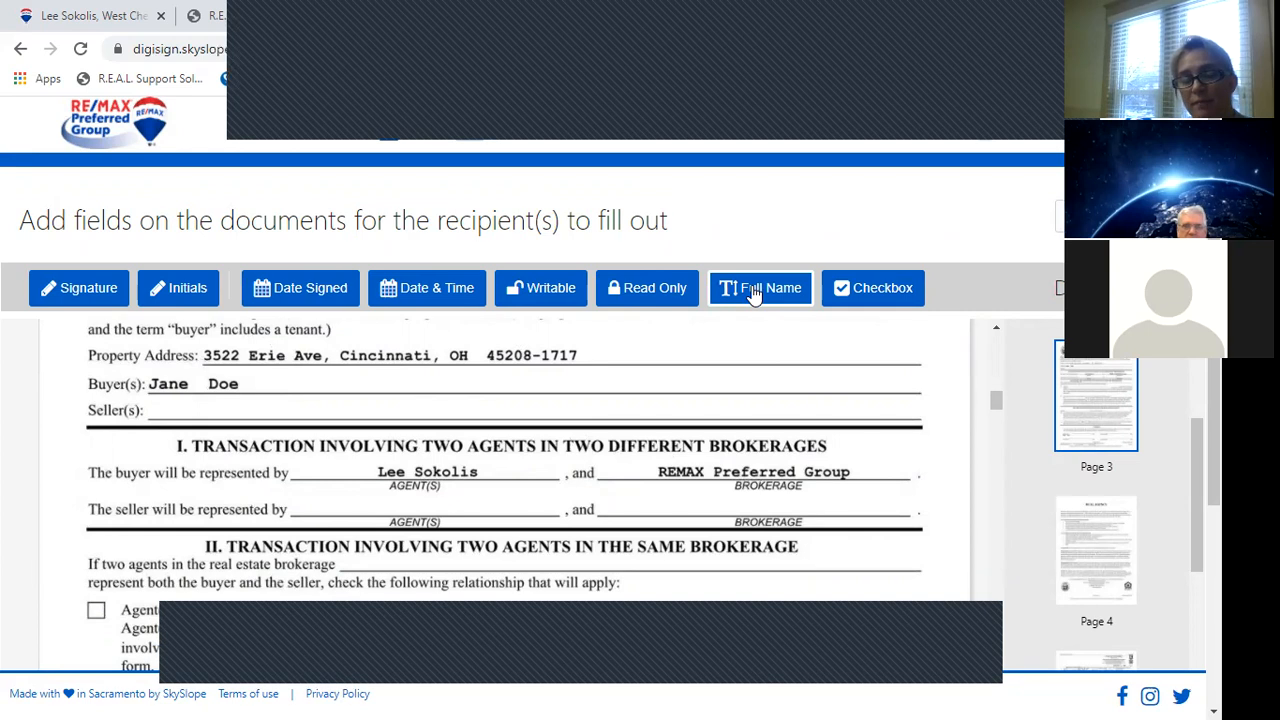
Add the buyer's full-name field aligned on the Buyer(s) line.
left_click(268, 378)
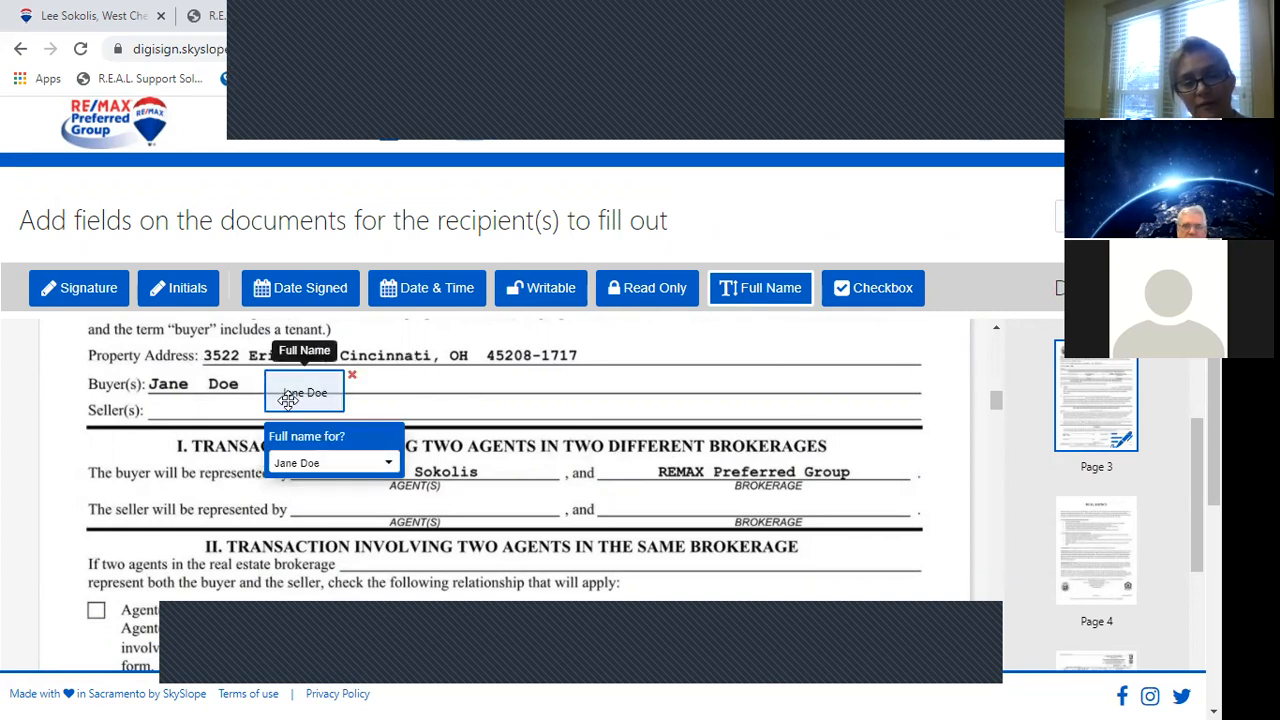
left_click_drag(288, 400, 290, 392)
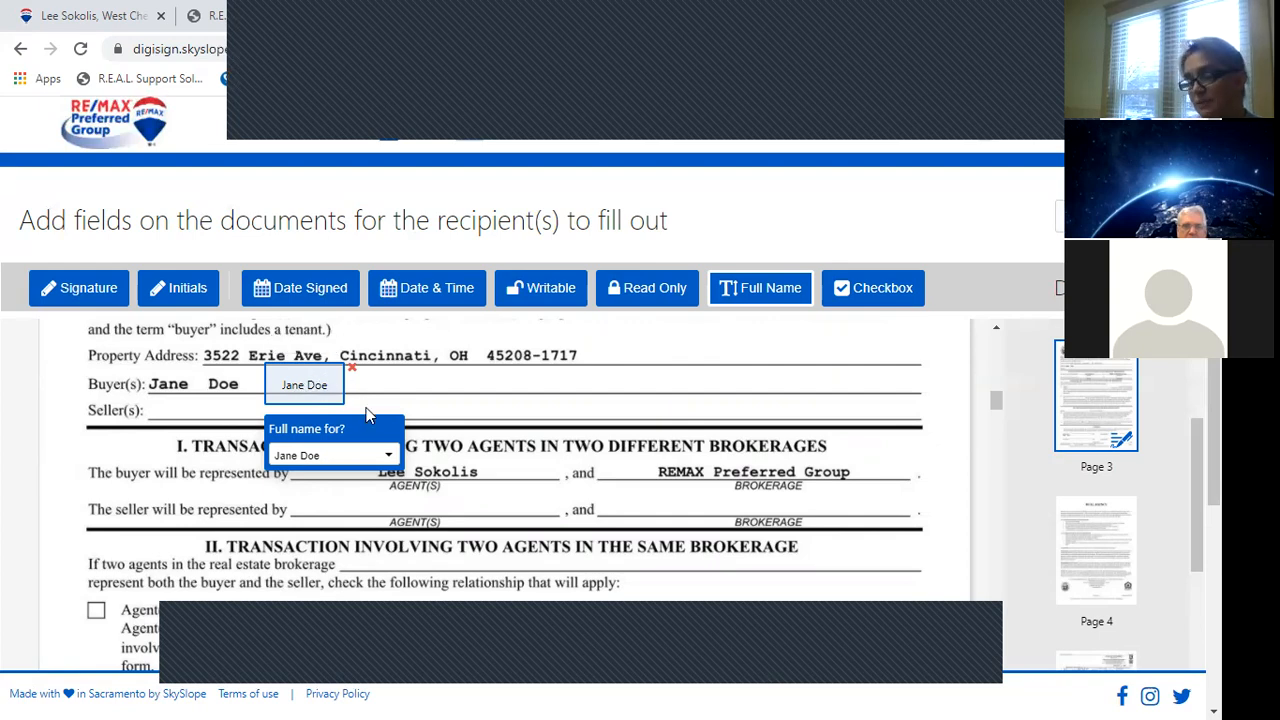
mouse_move(996, 413)
left_mouse_down()
mouse_move(996, 440)
mouse_move(996, 418)
left_mouse_up()
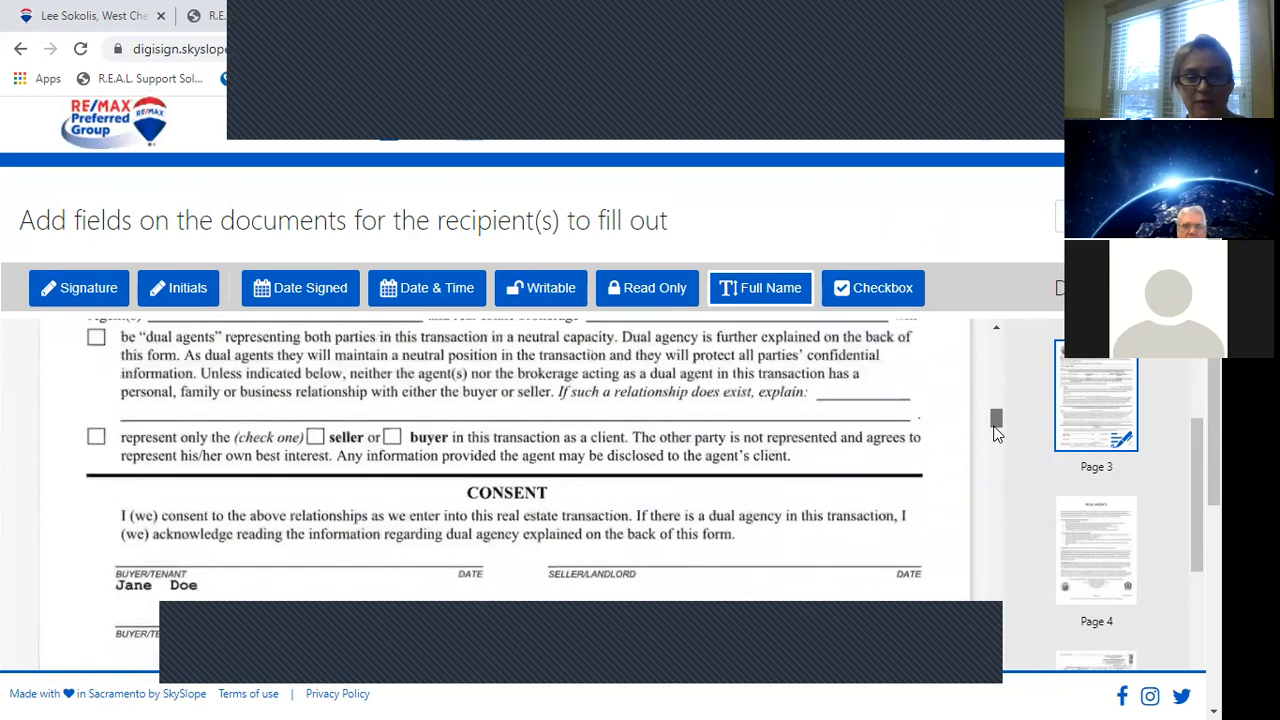
Add a buyer signature field on the Buyer/Tenant consent line and scroll on.
left_click(68, 296)
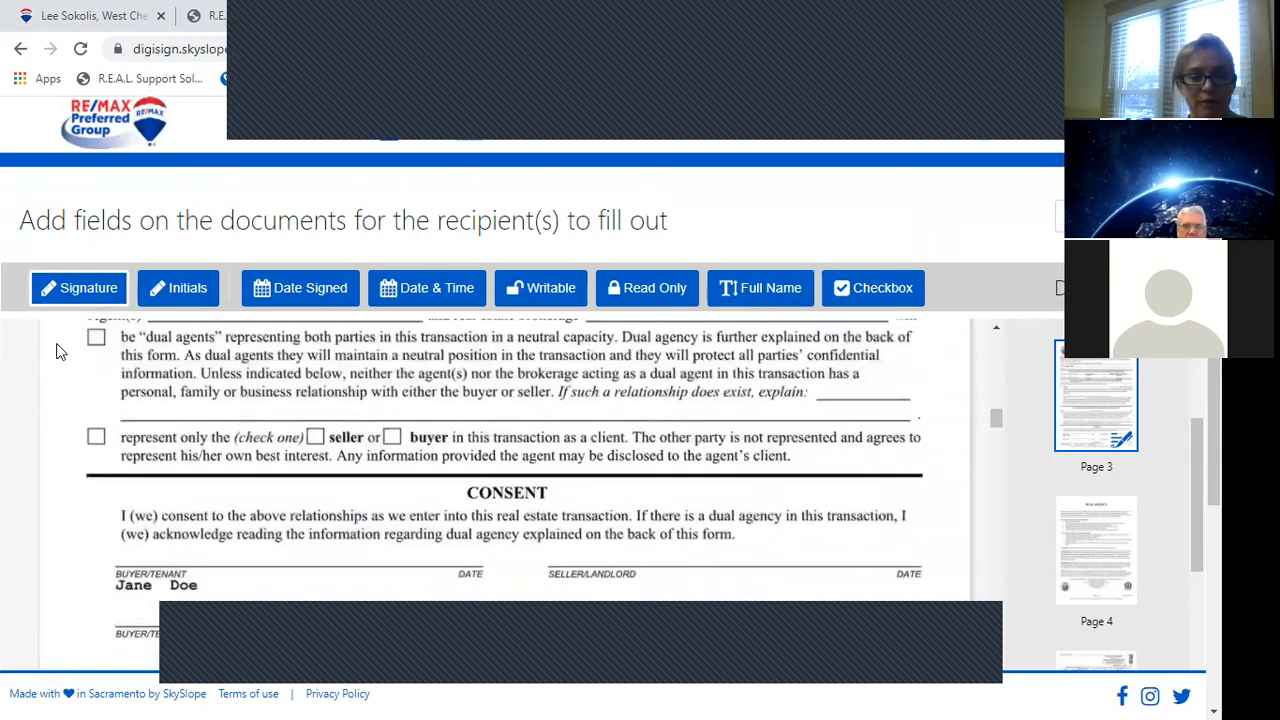
left_click(114, 536)
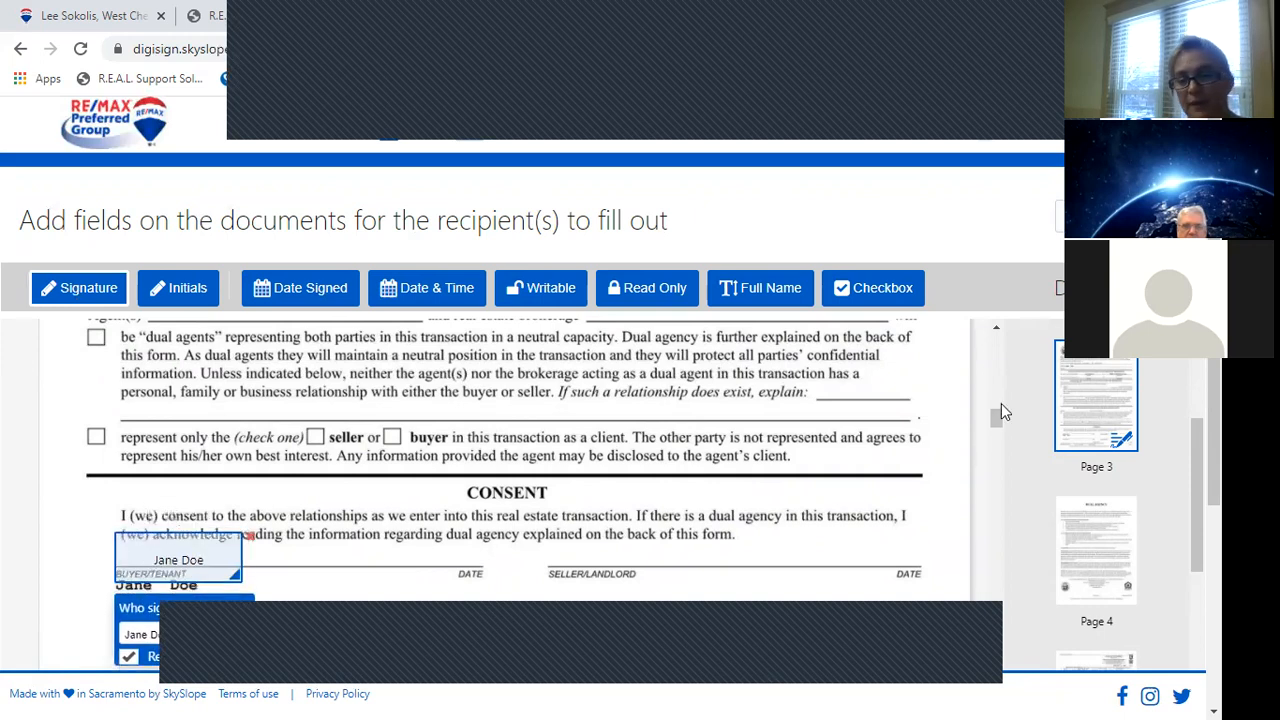
left_click_drag(997, 414, 995, 495)
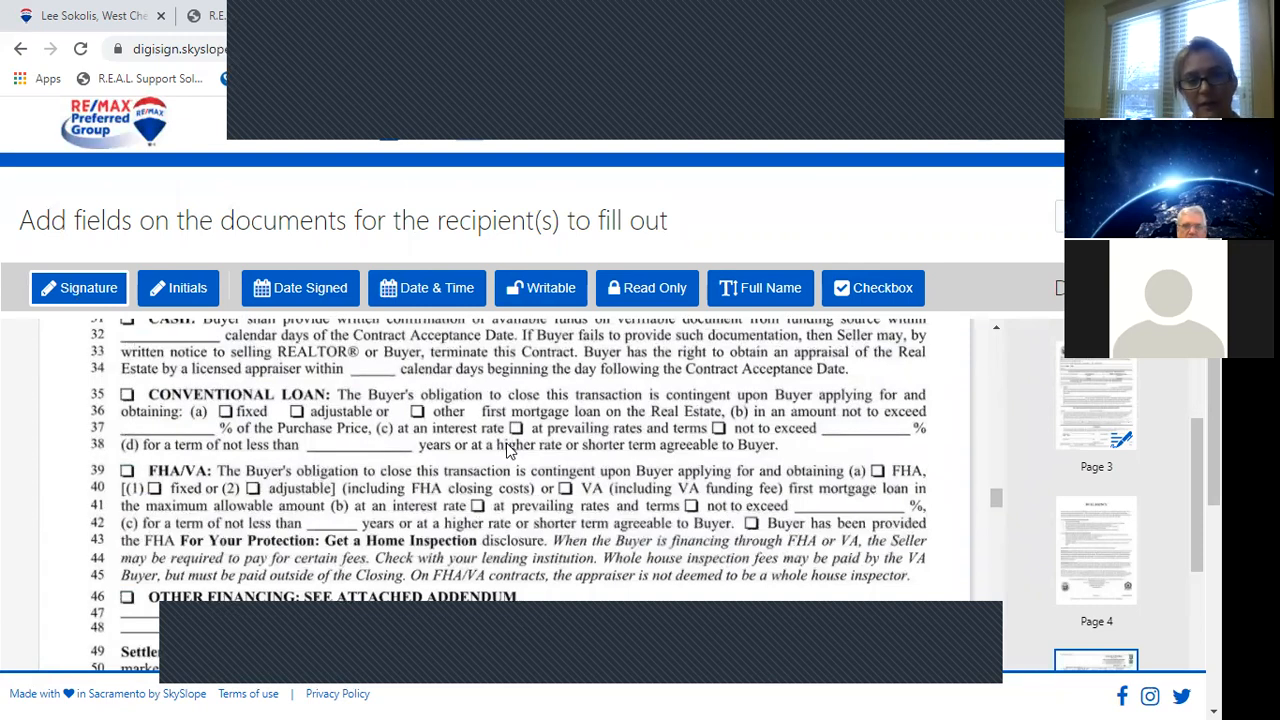
left_click(882, 298)
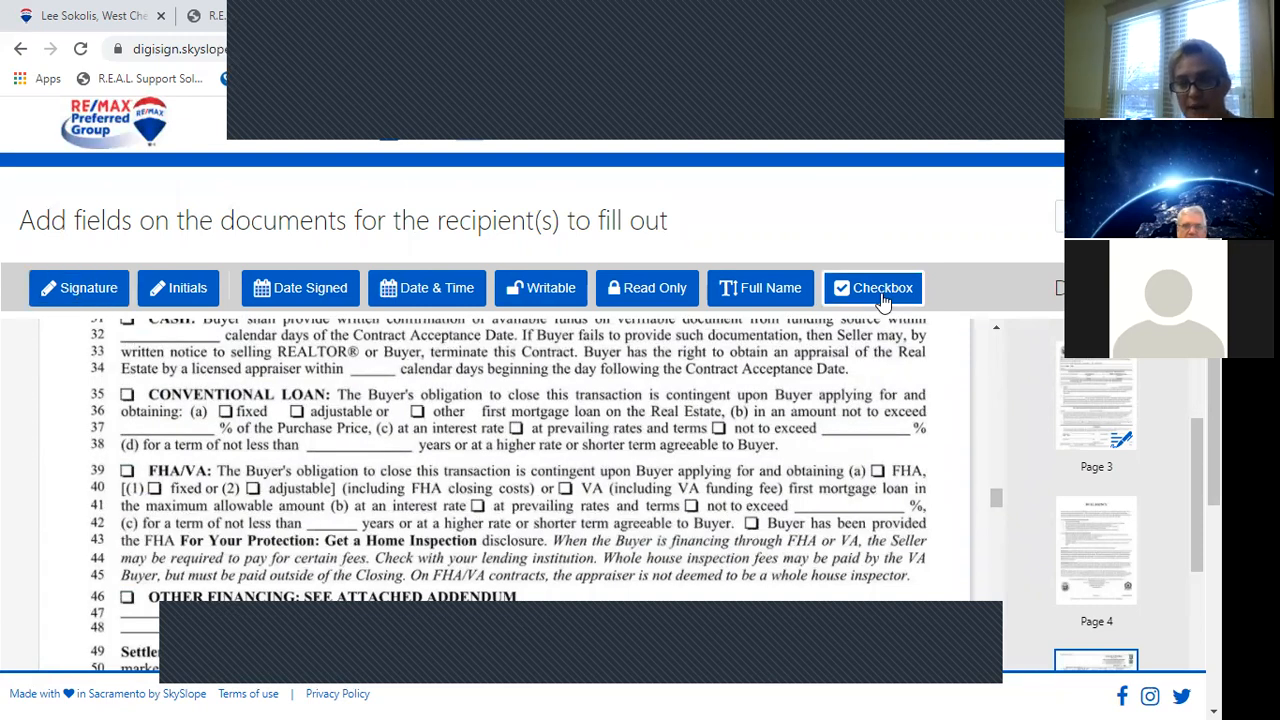
Add a pre-ticked checkbox over the line 35 Conventional Loan box, assigned to the agent.
left_click(118, 395)
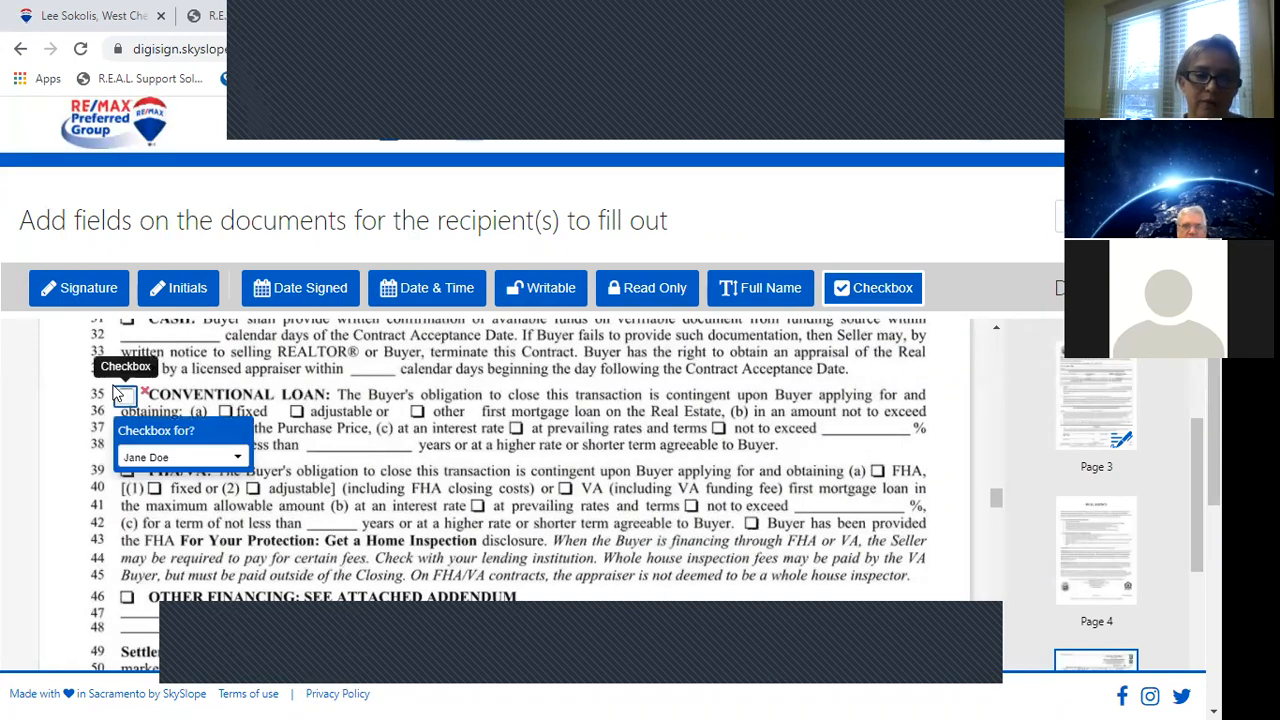
mouse_move(125, 401)
left_mouse_down()
mouse_move(106, 402)
mouse_move(129, 403)
left_mouse_up()
left_click(128, 402)
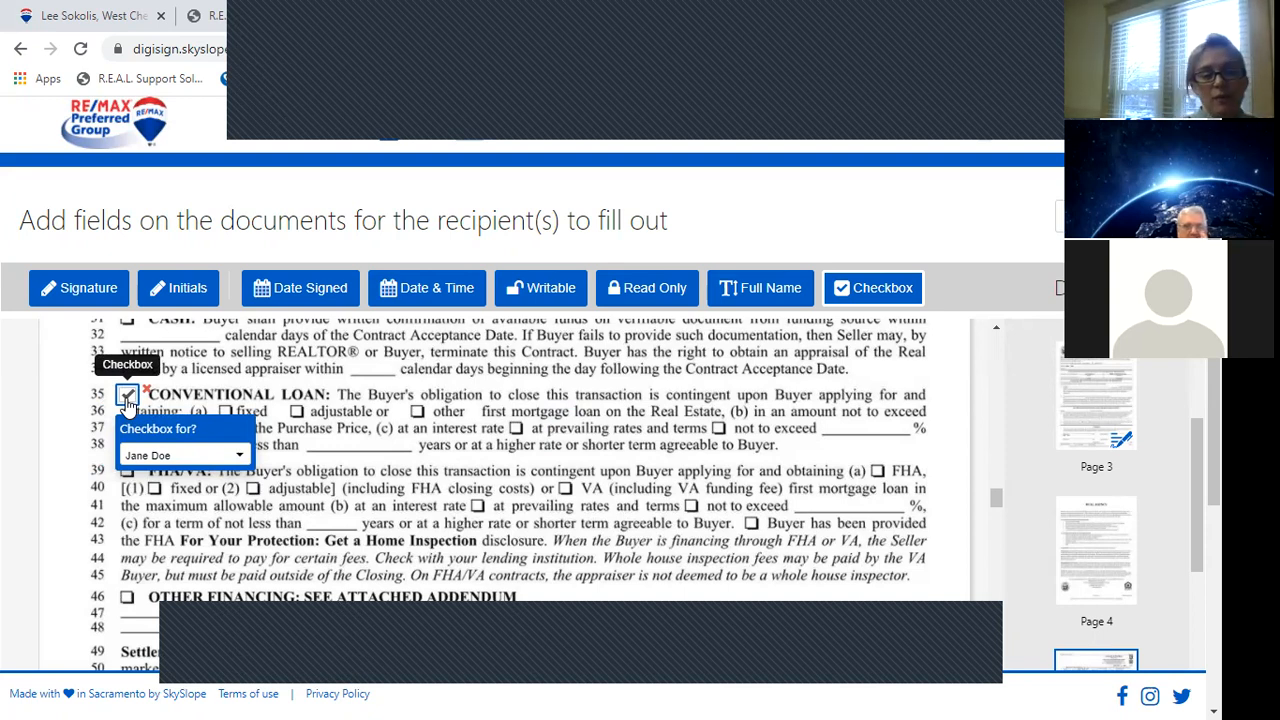
left_click(205, 457)
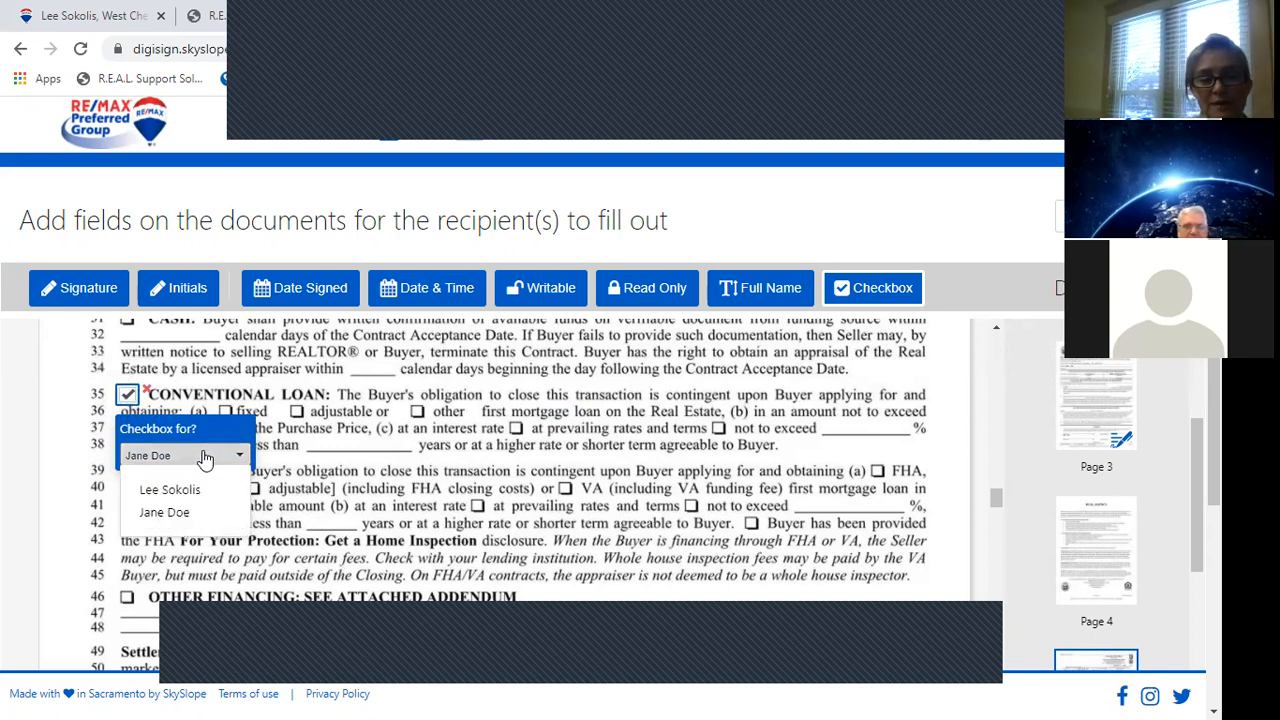
left_click(206, 489)
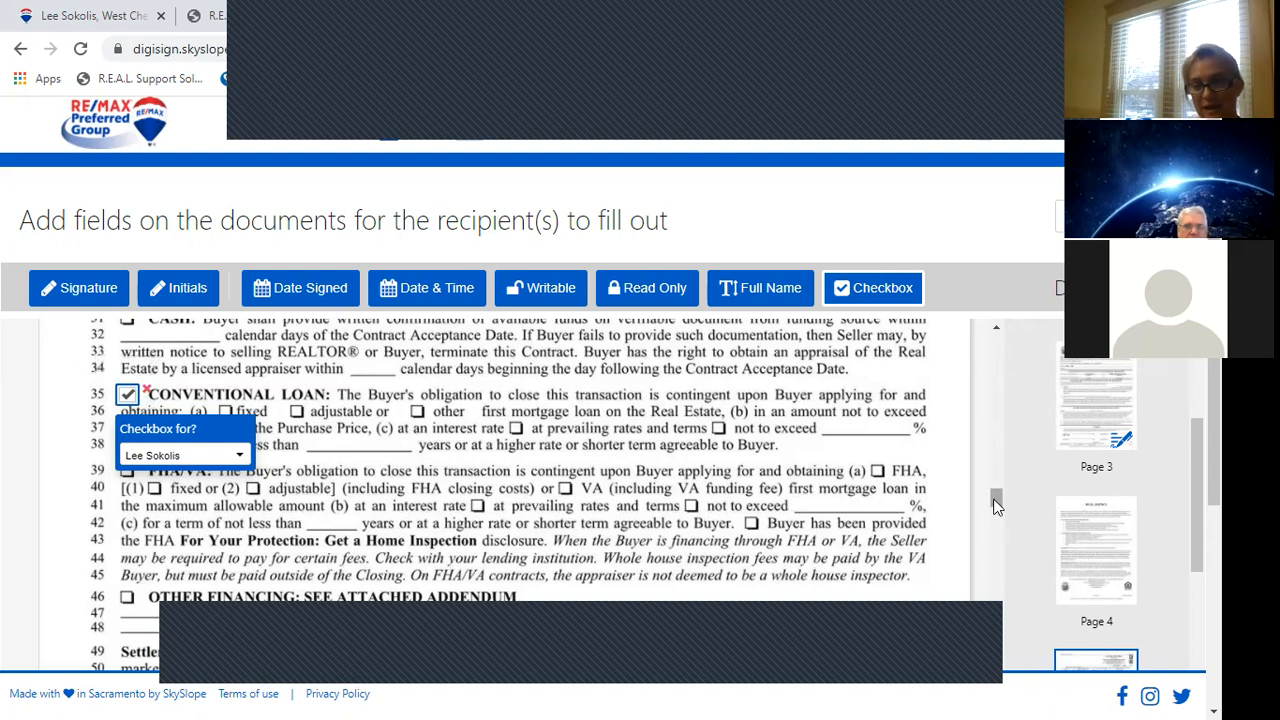
scroll(995, 507, "down", 3)
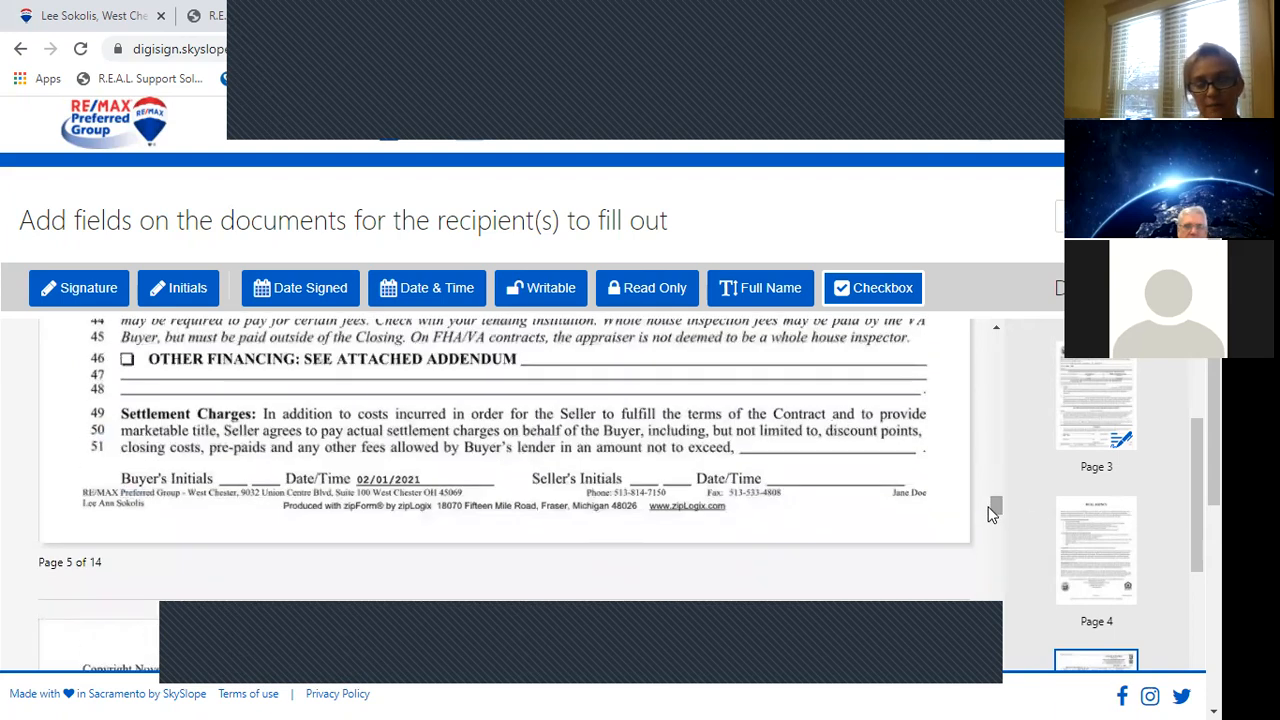
Add an initials field on Buyer's Initials and a date-signed field on the Date/Time line of page 5.
left_click(187, 290)
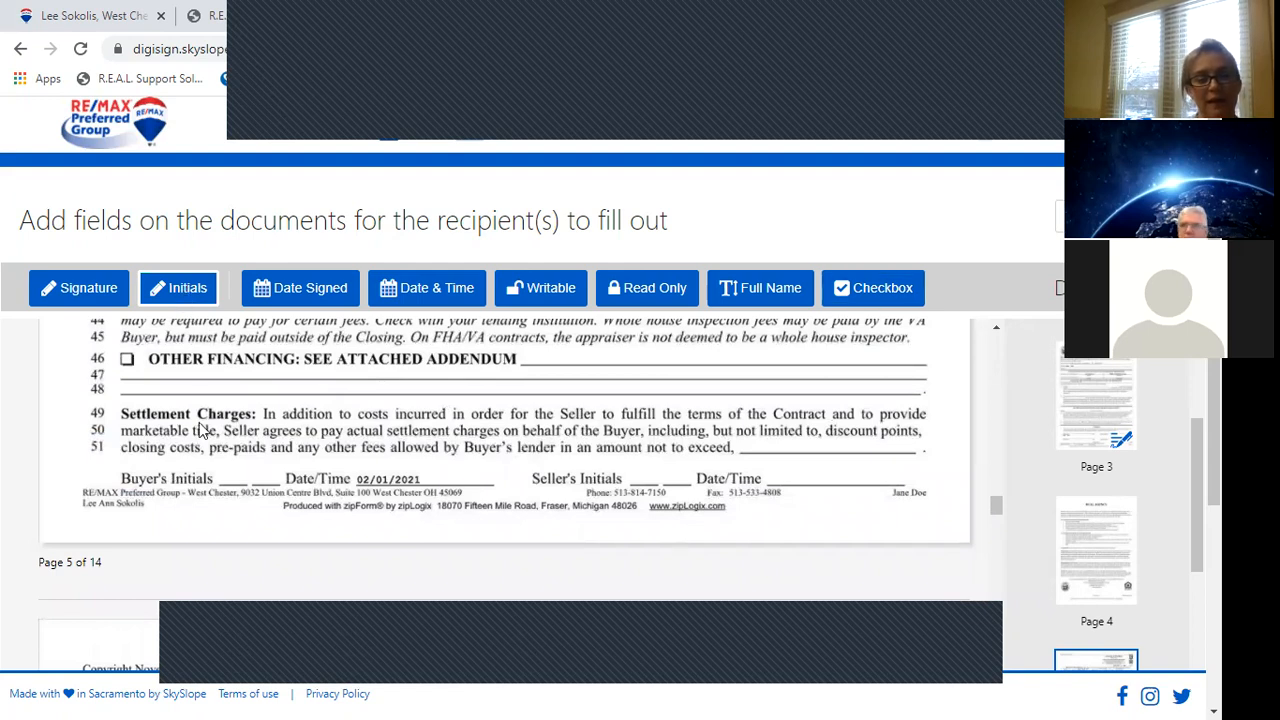
left_click(215, 455)
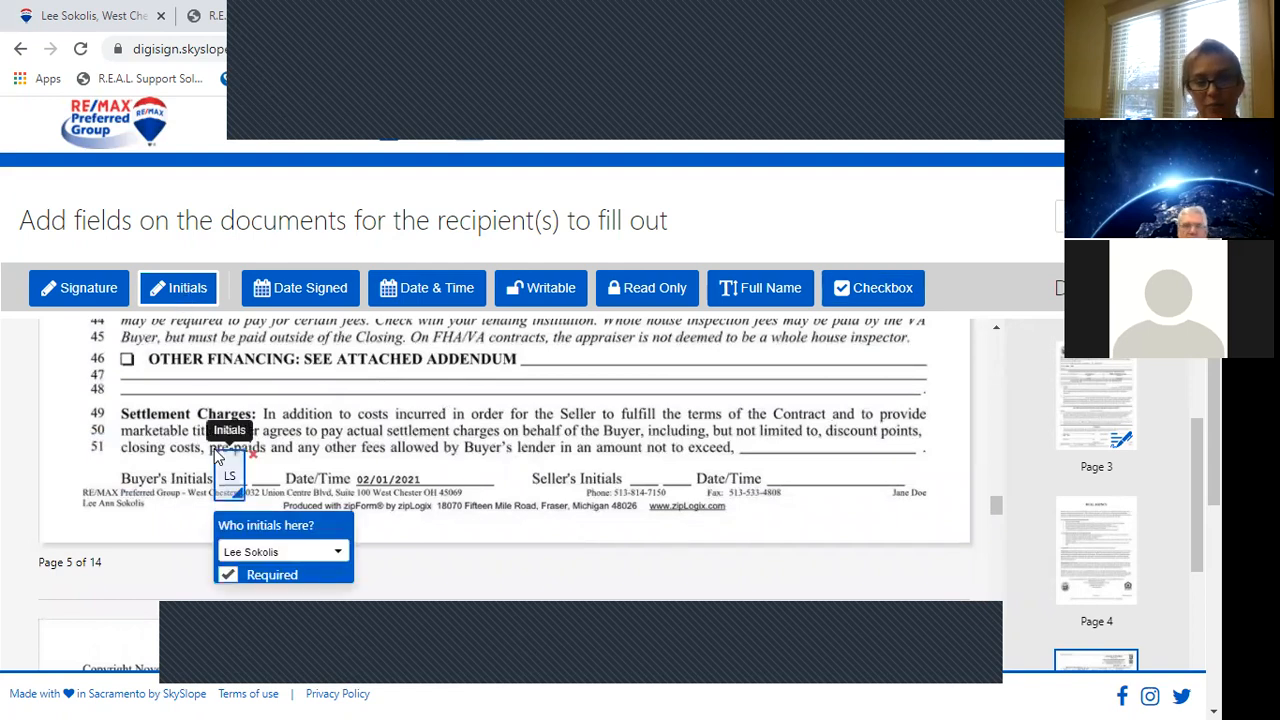
left_click_drag(228, 457, 231, 455)
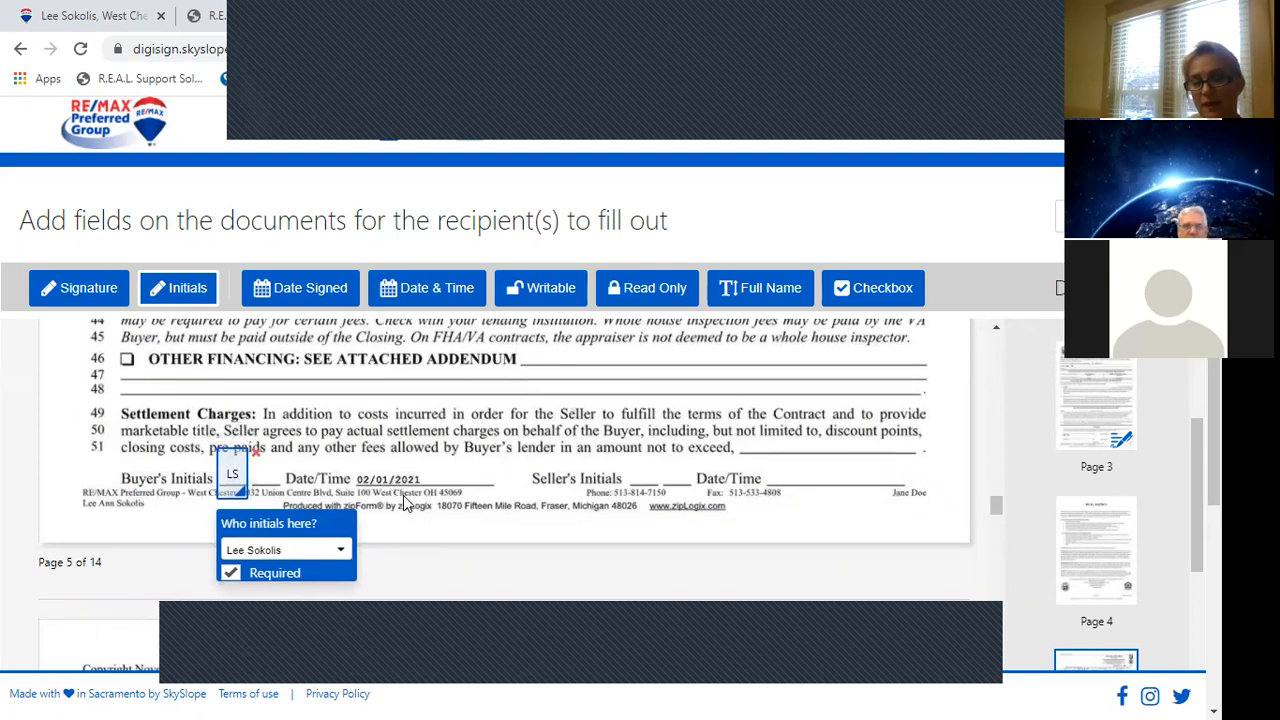
left_click(345, 298)
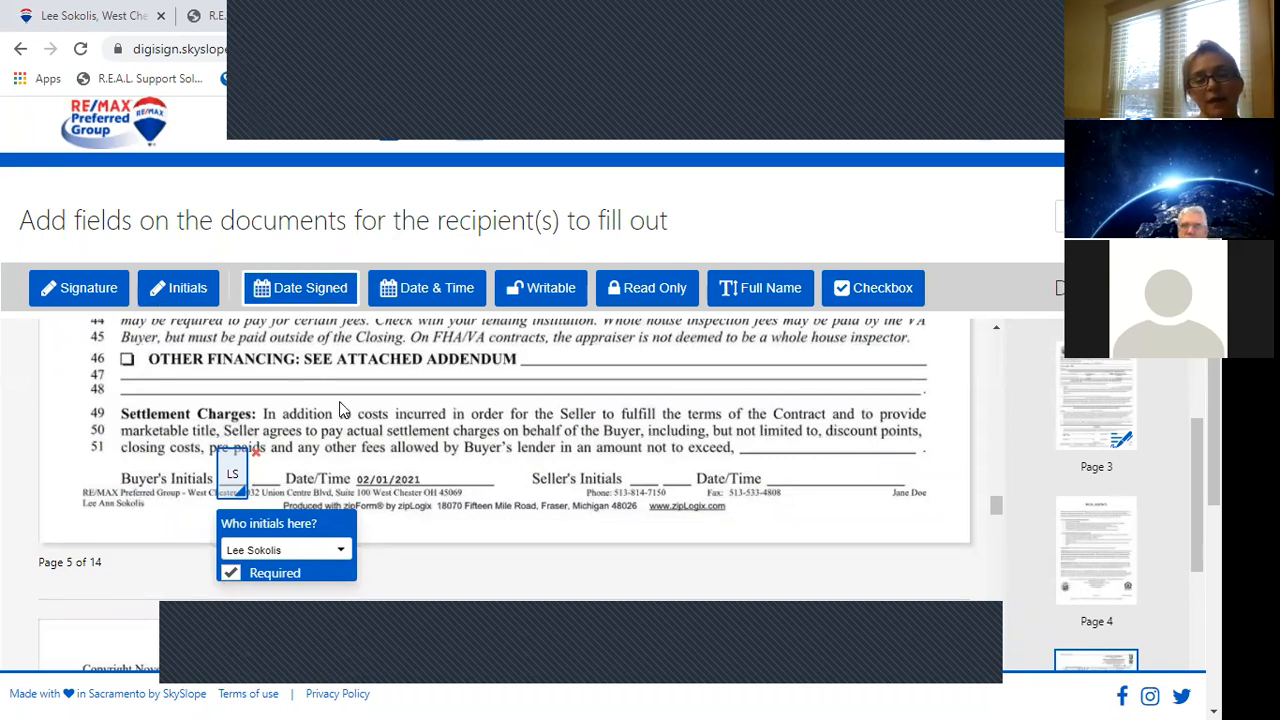
left_click(430, 472)
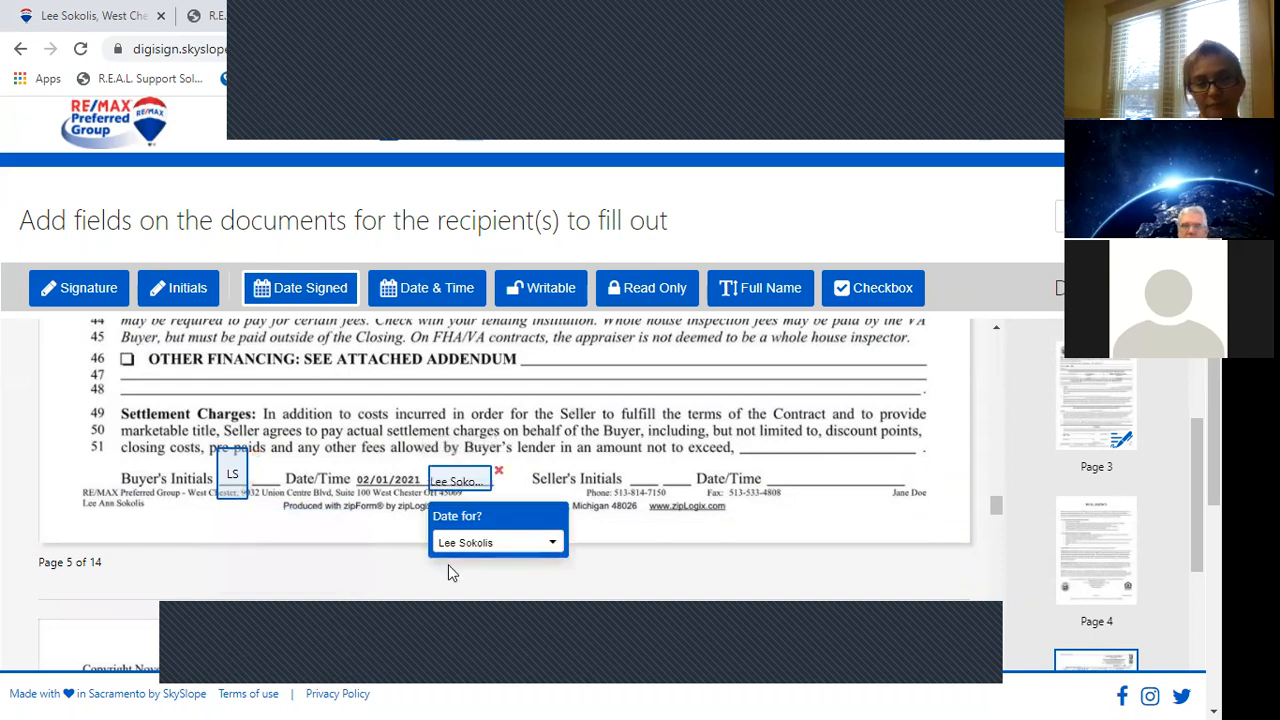
left_click_drag(1003, 510, 1004, 546)
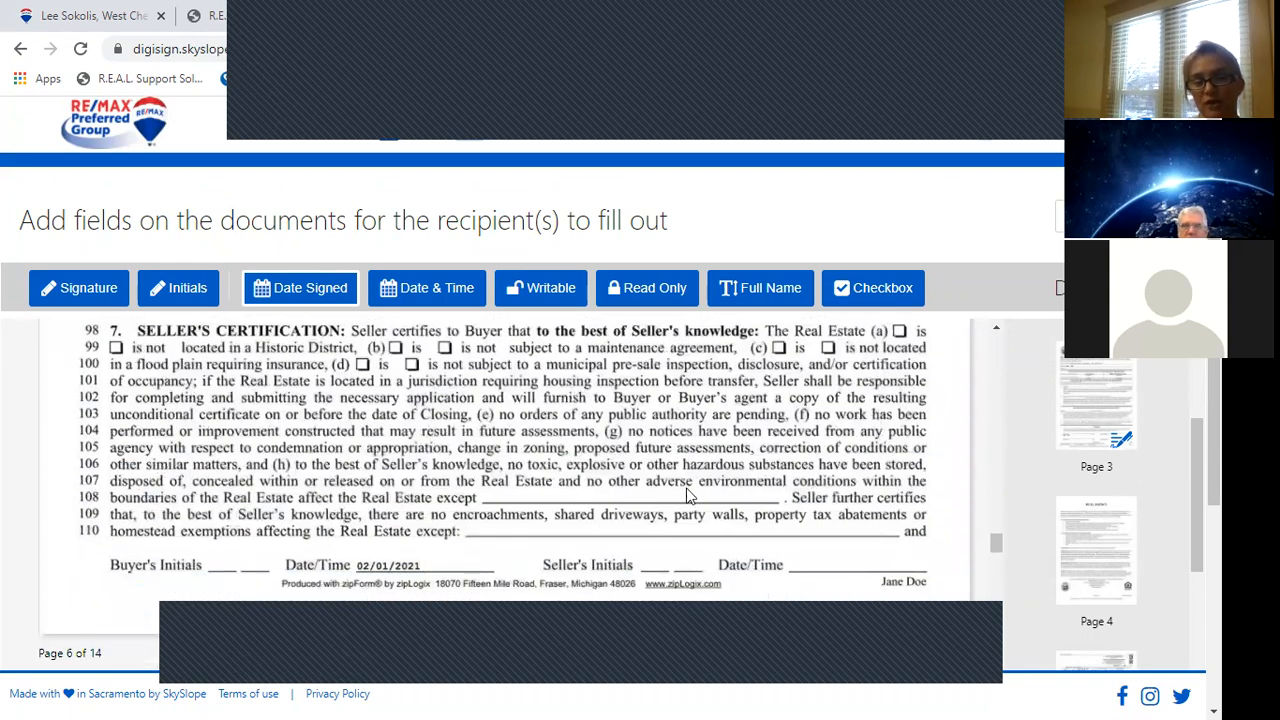
Scroll through the remaining contract pages, return to the top, and bring up the Ready to send? dialog.
left_click_drag(995, 542, 1008, 692)
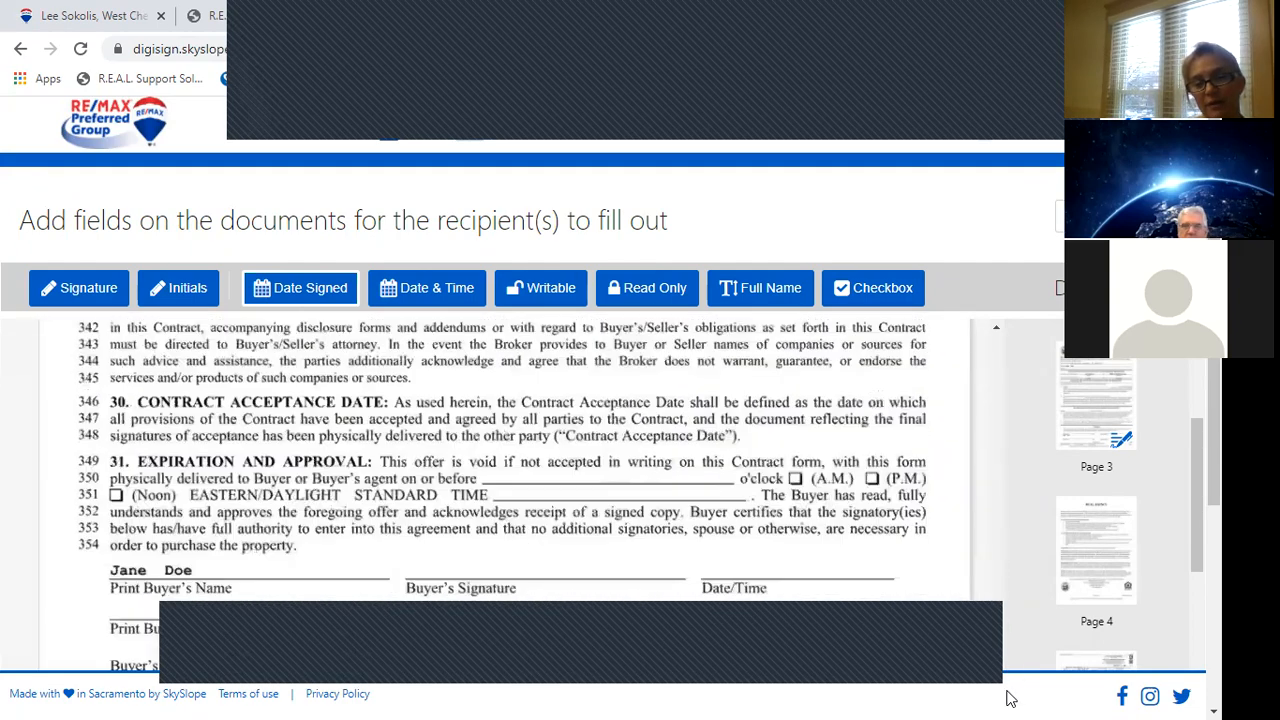
left_click(1196, 630)
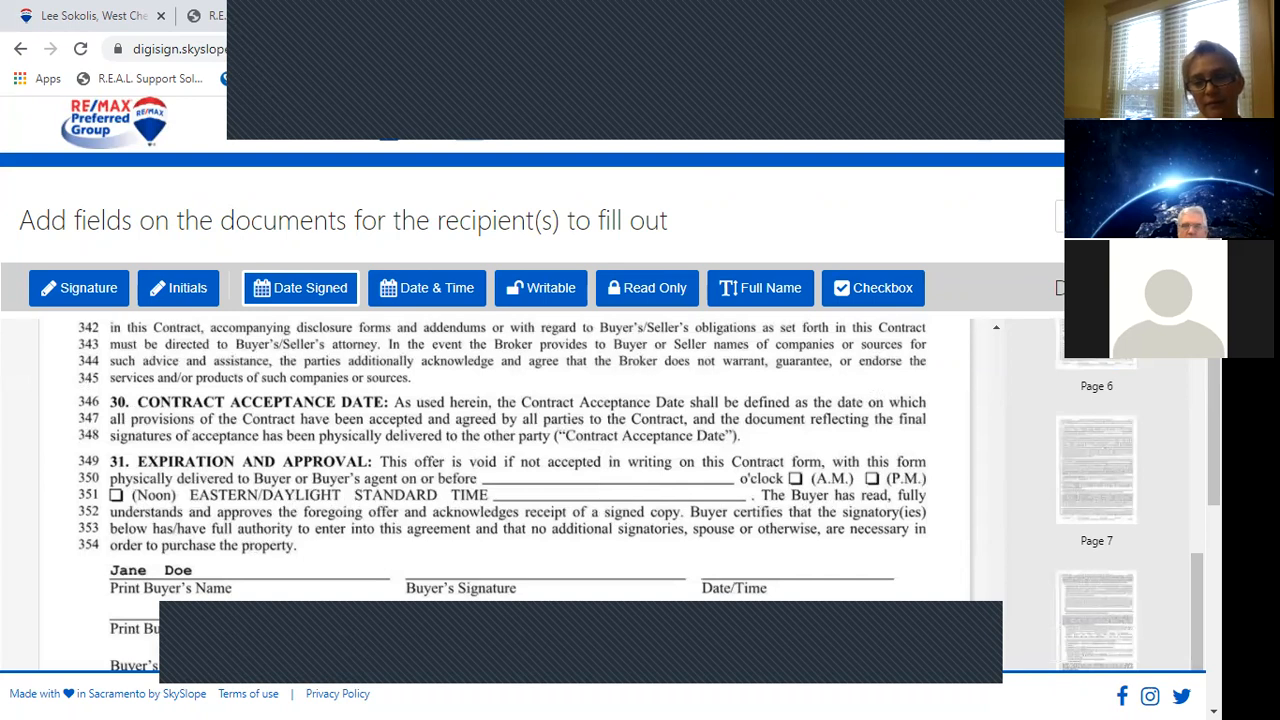
scroll(1119, 563, "down", 3)
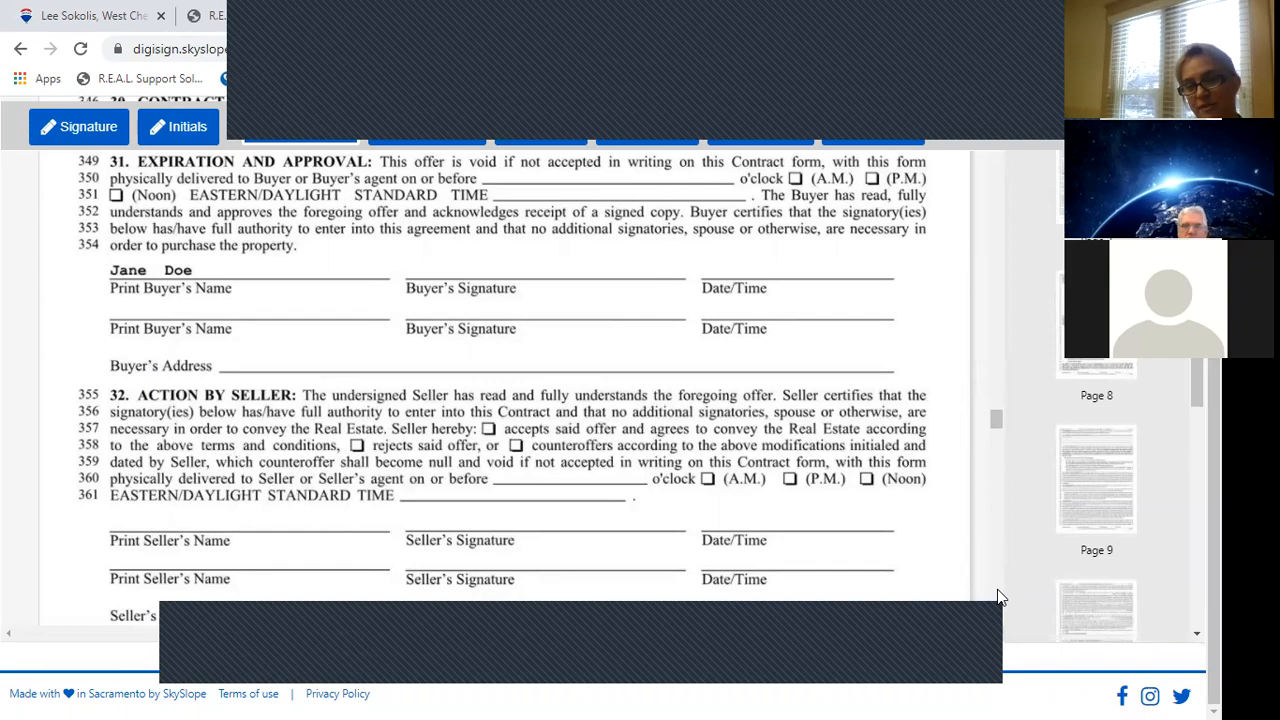
scroll(997, 590, "down", 5)
scroll(997, 589, "down", 10)
left_click_drag(997, 585, 1010, 162)
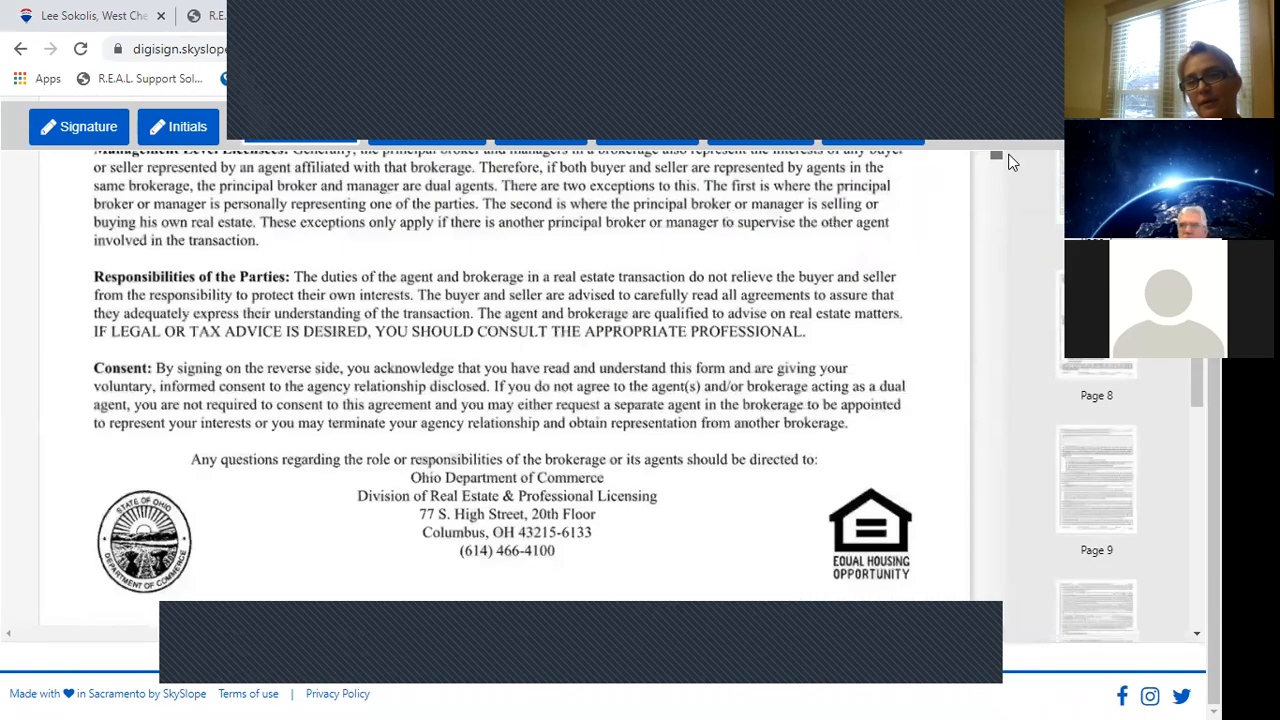
left_click_drag(1203, 200, 1204, 165)
left_click(1213, 180)
left_click_drag(1213, 345, 1213, 152)
left_click(1150, 212)
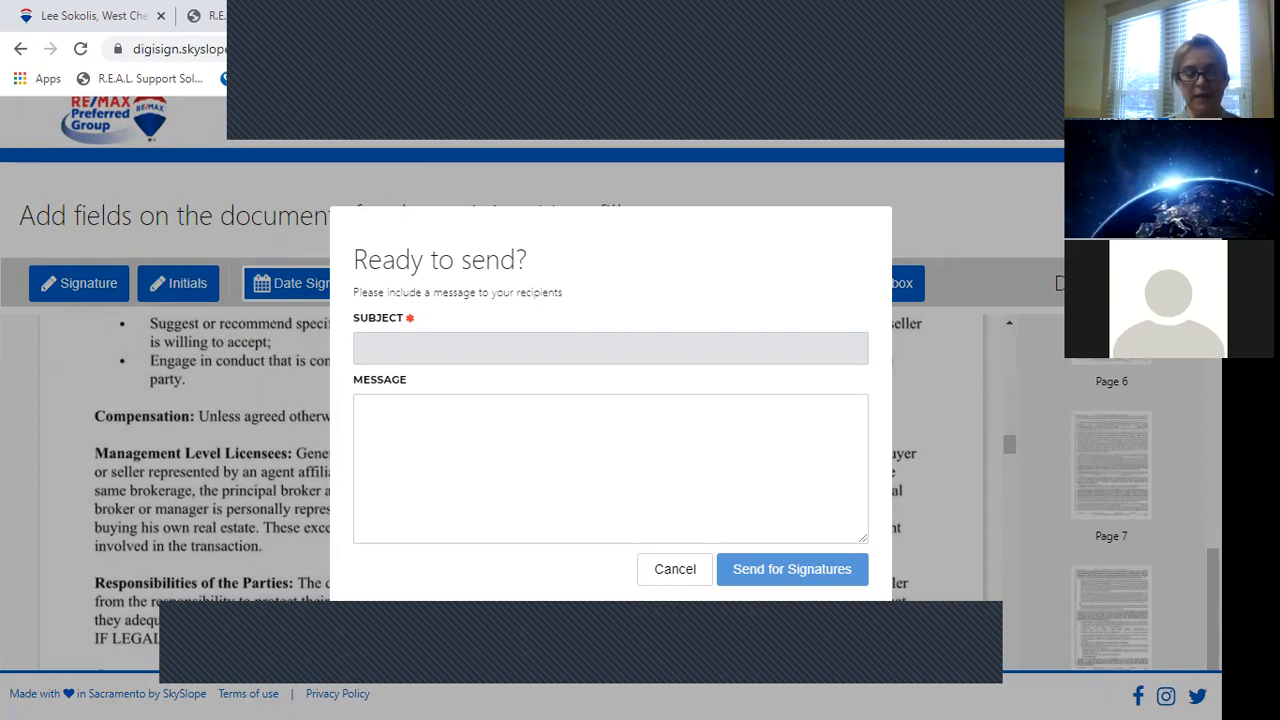
Enter the subject 'Offer docs for Erie Ave', then cancel the send dialog.
type("Offer d")
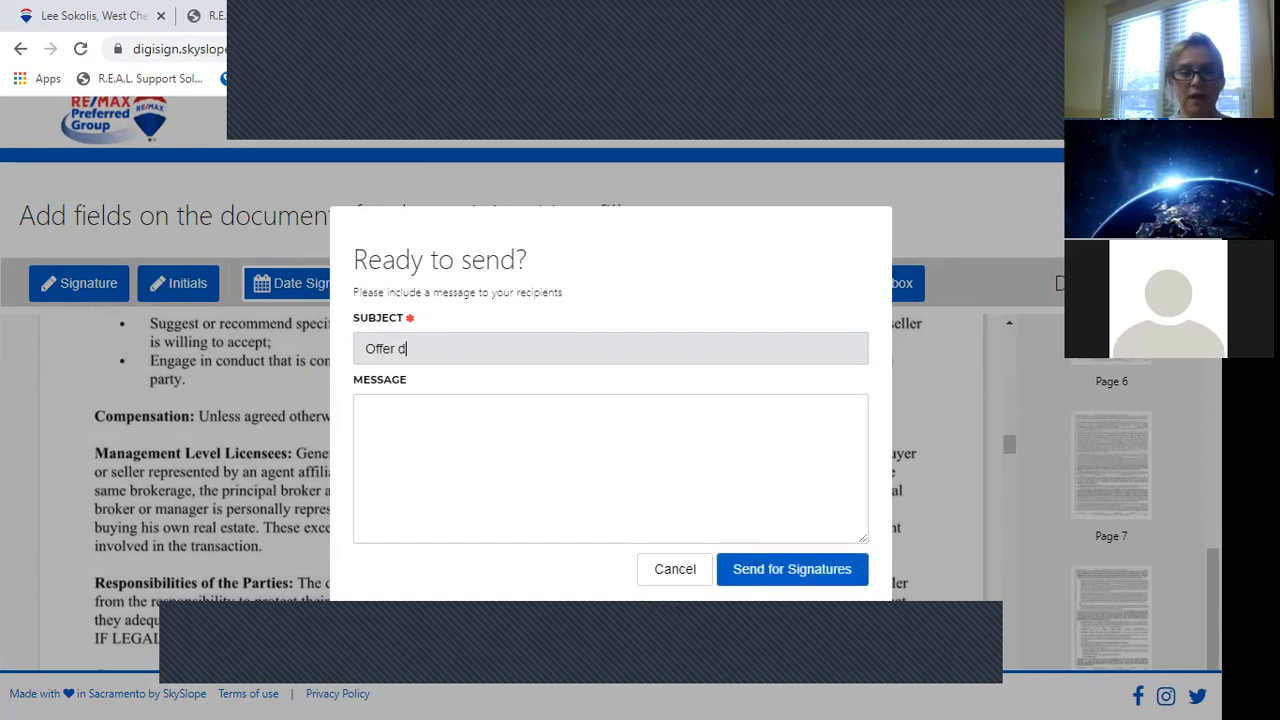
type("ocs for Erie A")
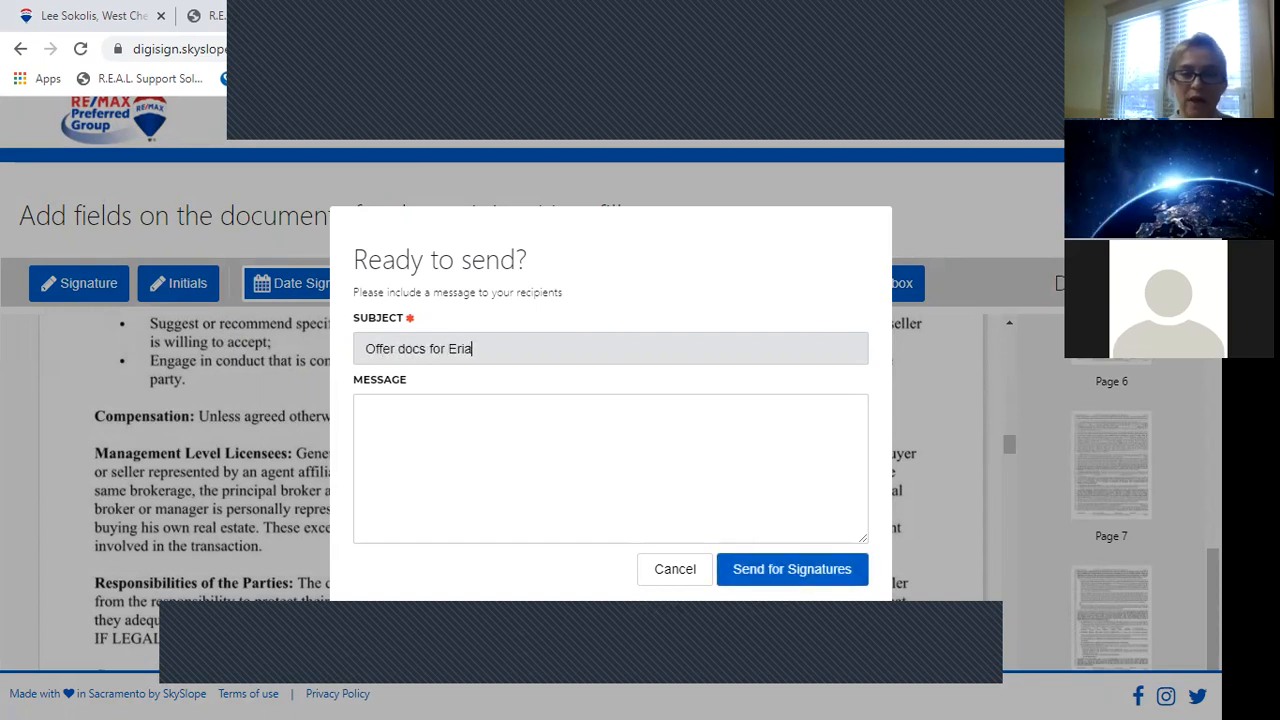
type("vge")
key("BackSpace")
key("BackSpace")
key("Tab")
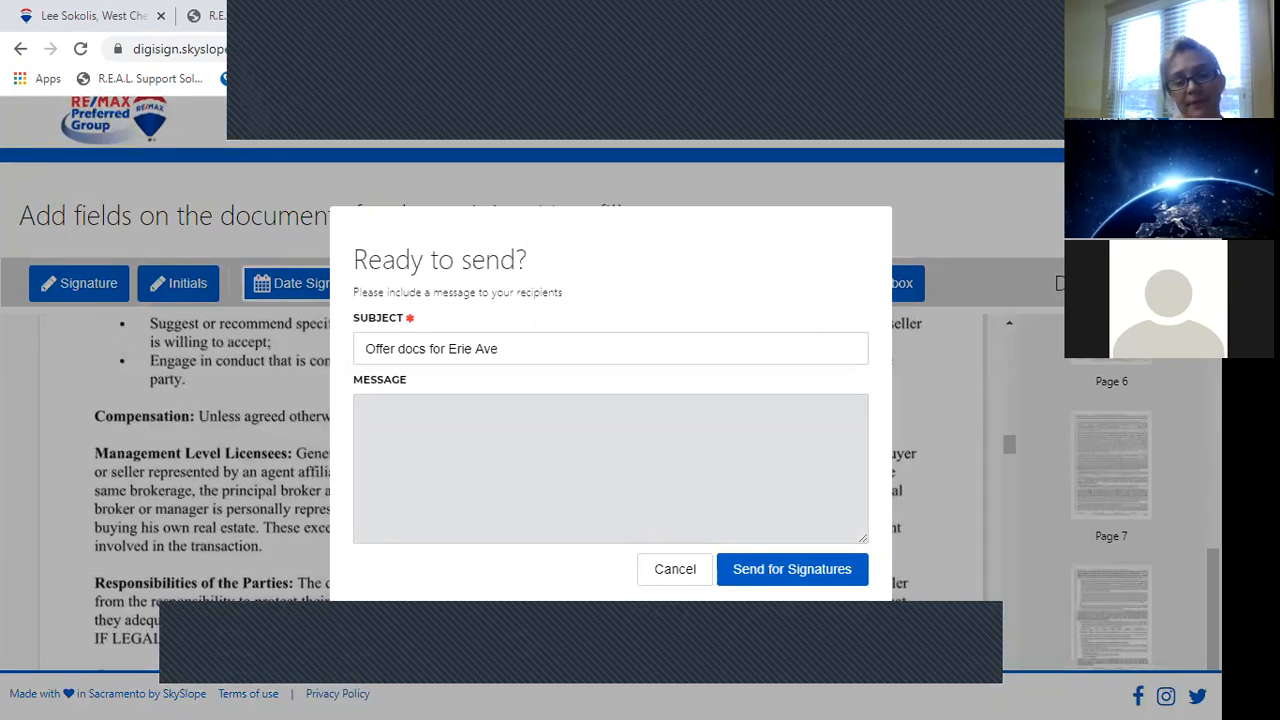
left_click(676, 569)
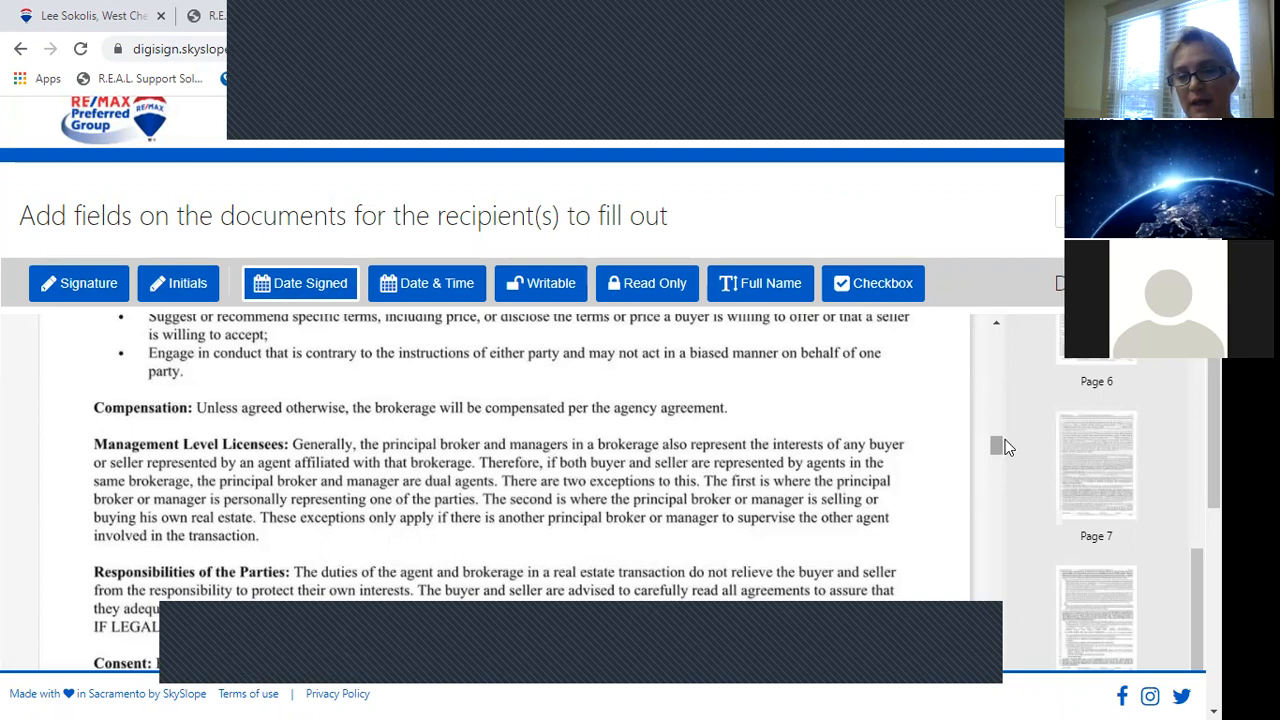
Navigate the page thumbnails to page 5 of 8, showing Other Contingencies.
scroll(1097, 510, "up", 5)
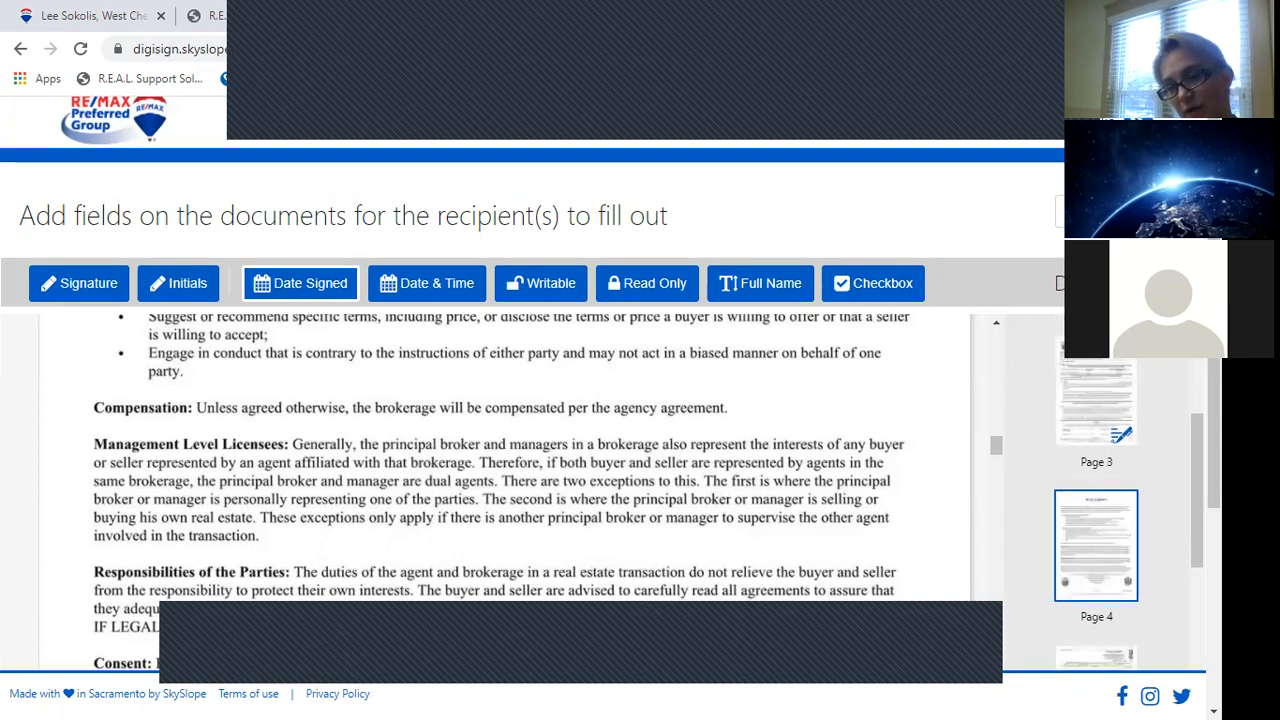
scroll(1097, 510, "down", 5)
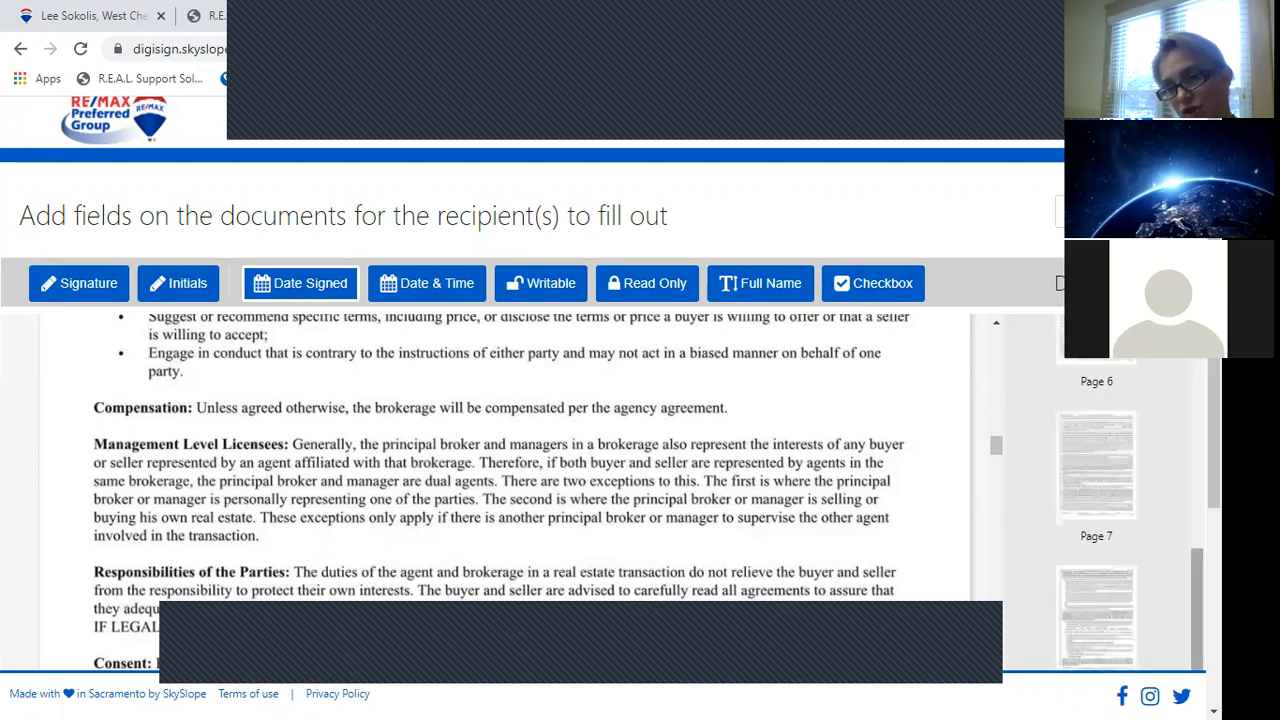
left_click(1089, 489)
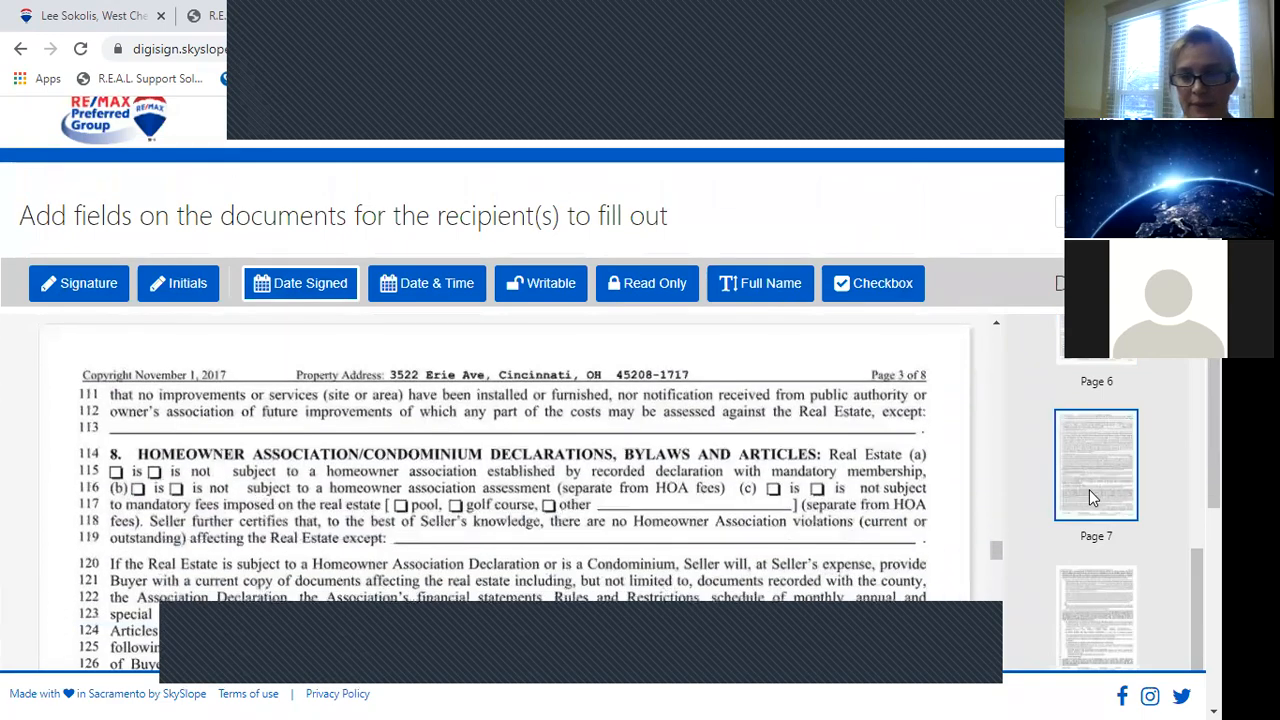
left_click(1110, 607)
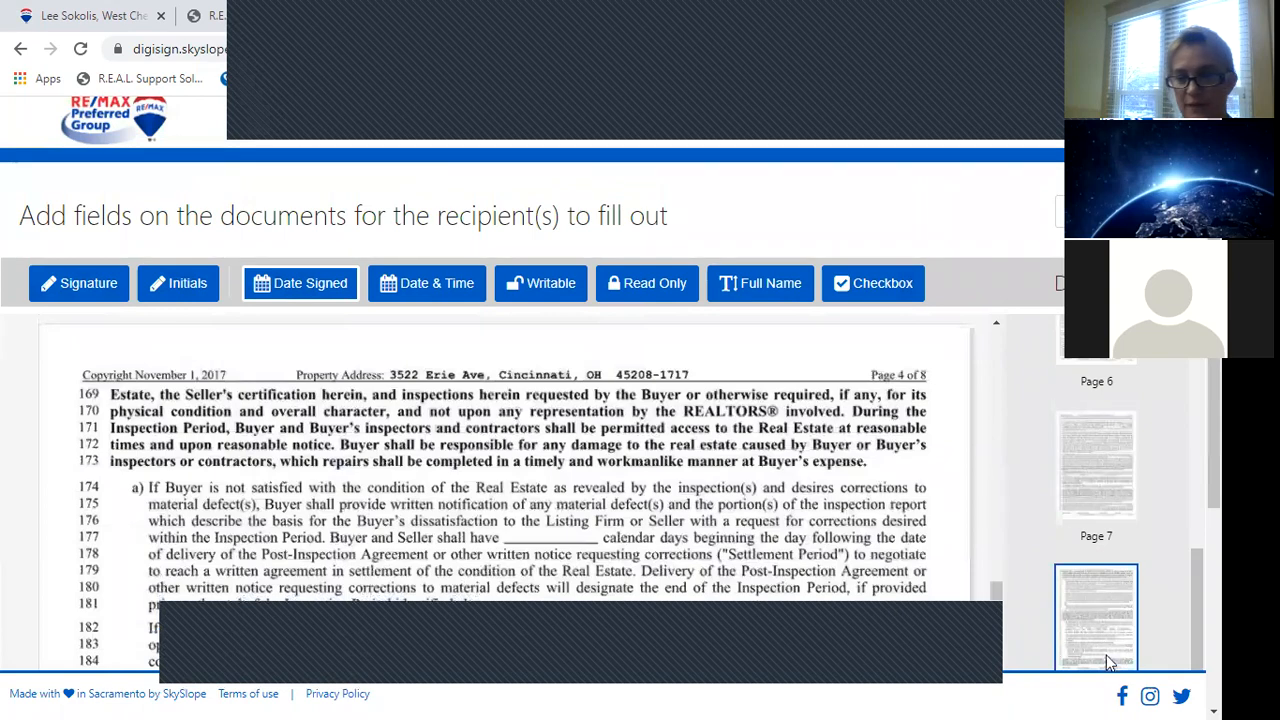
left_click_drag(1214, 446, 1214, 530)
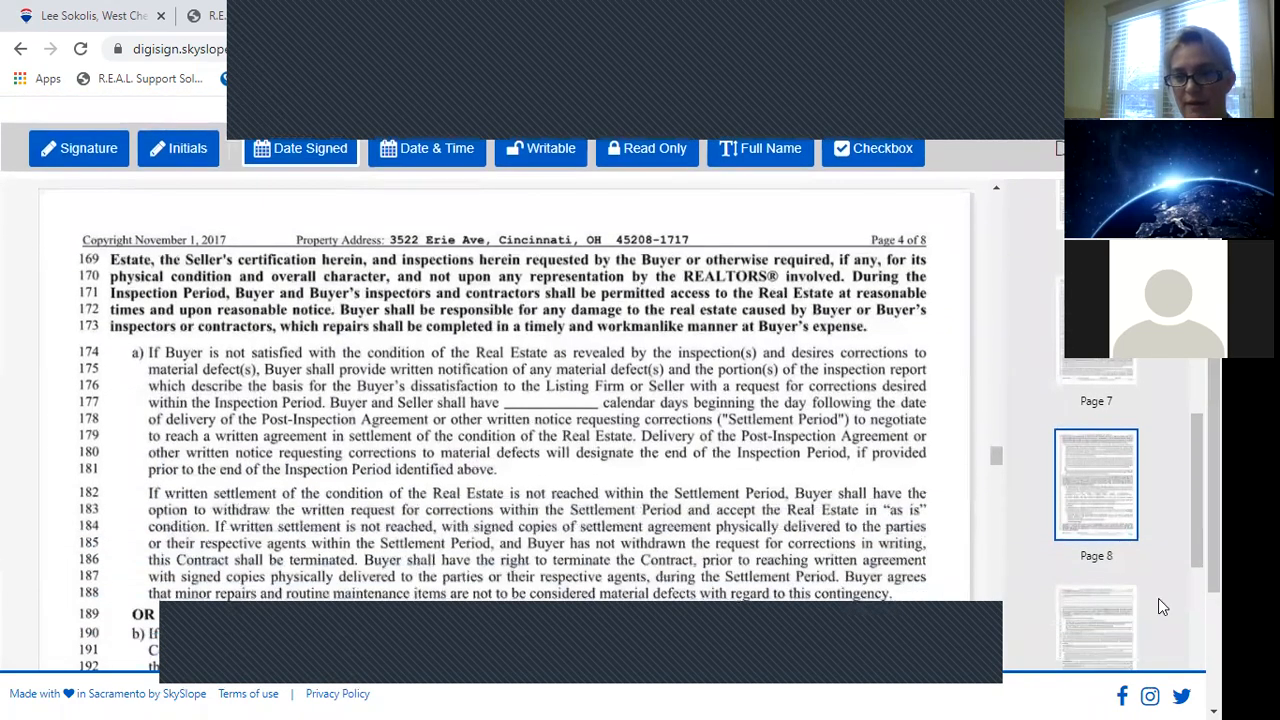
left_click(1104, 604)
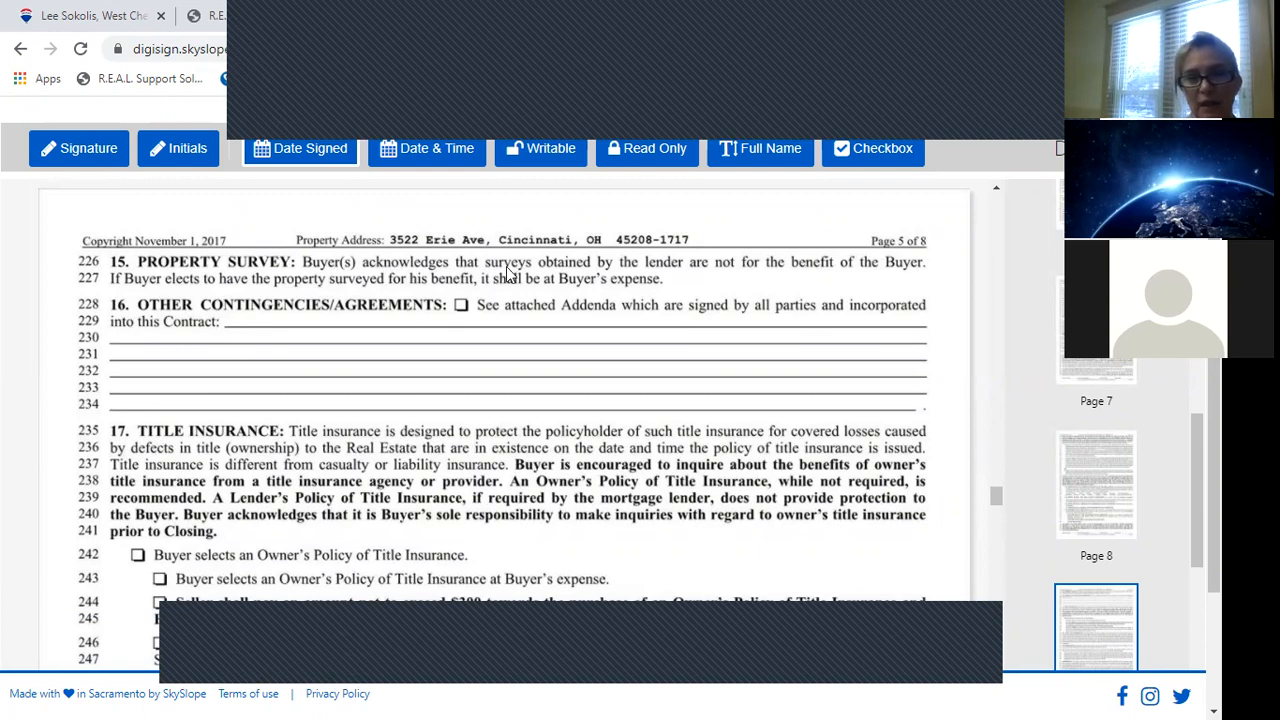
left_click(655, 152)
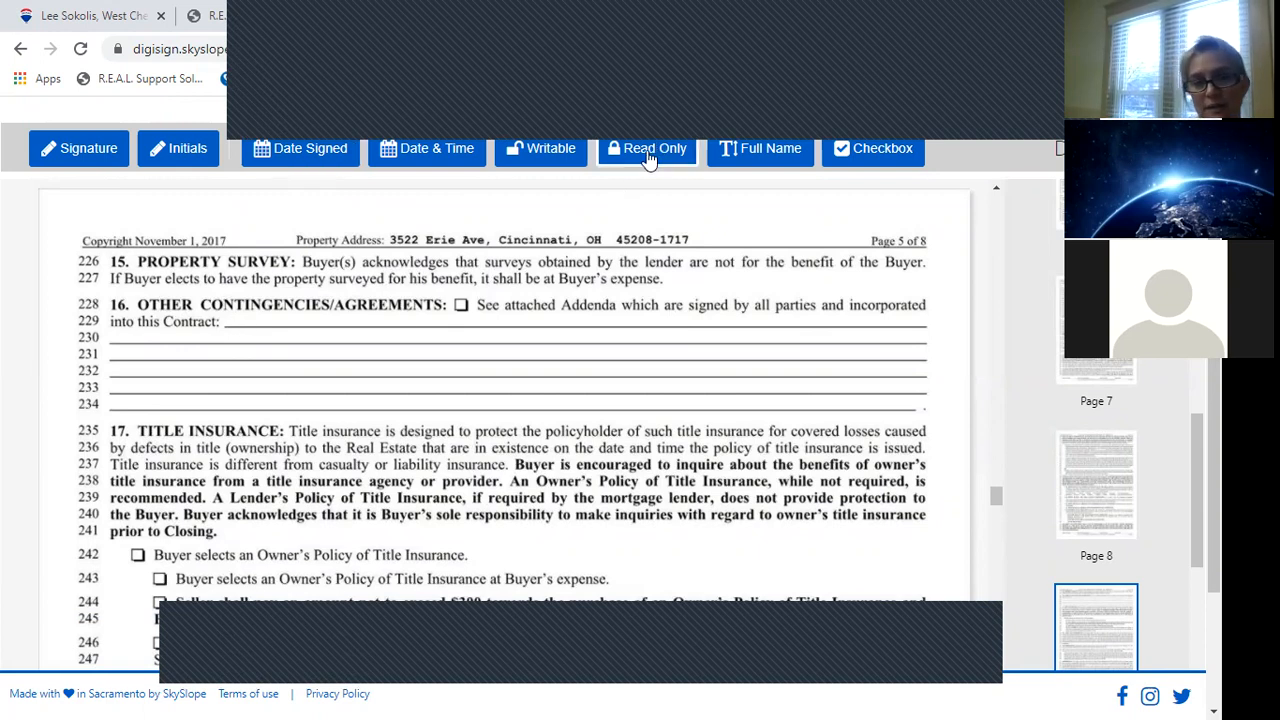
Add a widened read-only field on line 229 reading 'Buyer performing inspections for buyer use only.'.
left_click(228, 317)
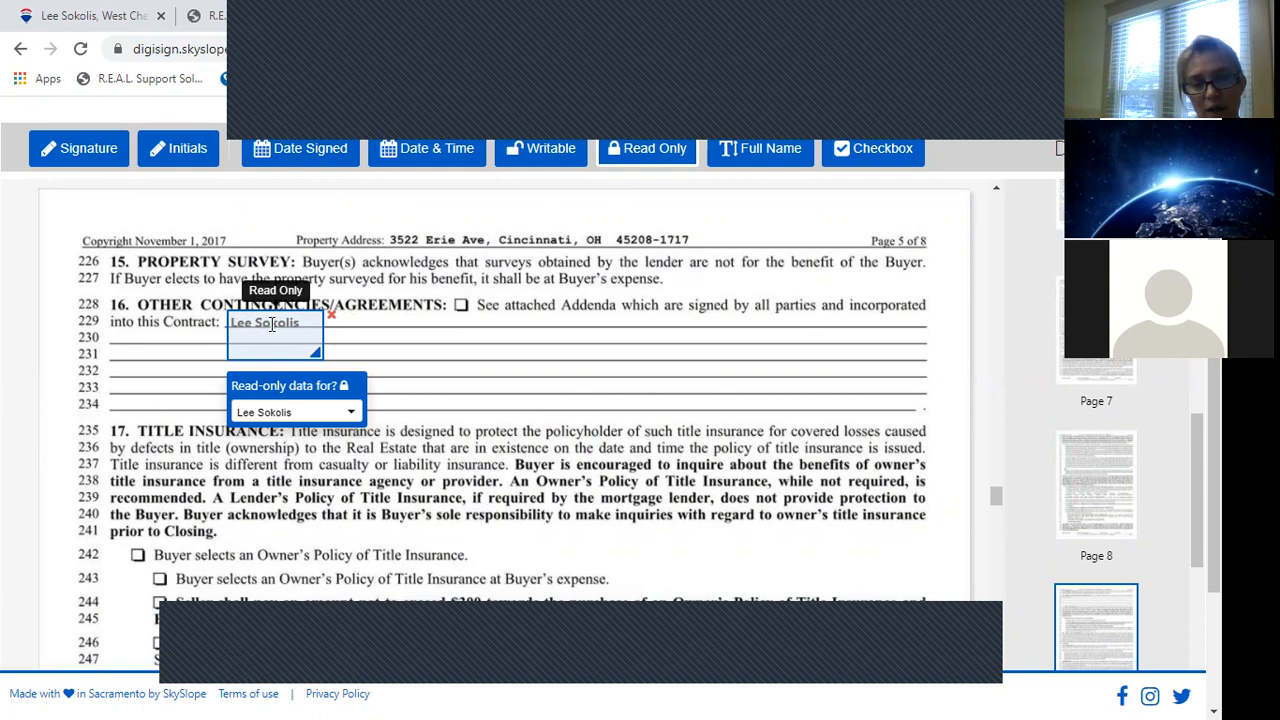
left_click_drag(316, 353, 848, 330)
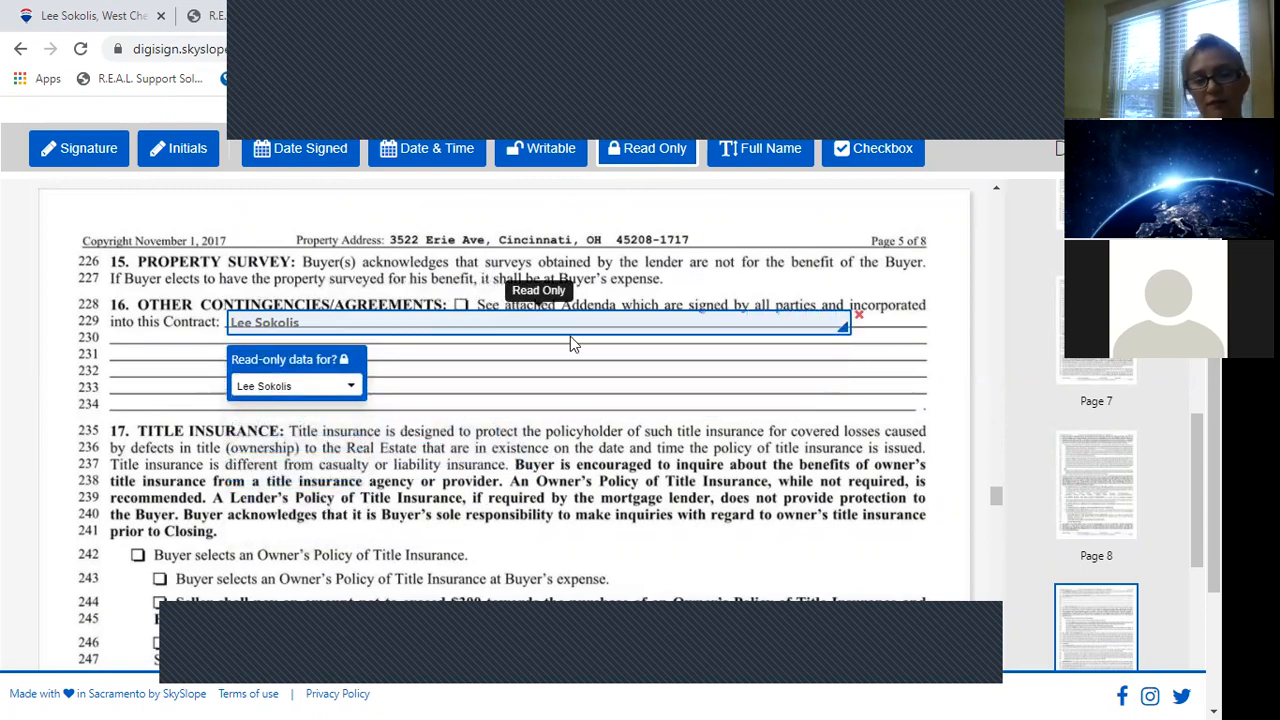
left_click(370, 321)
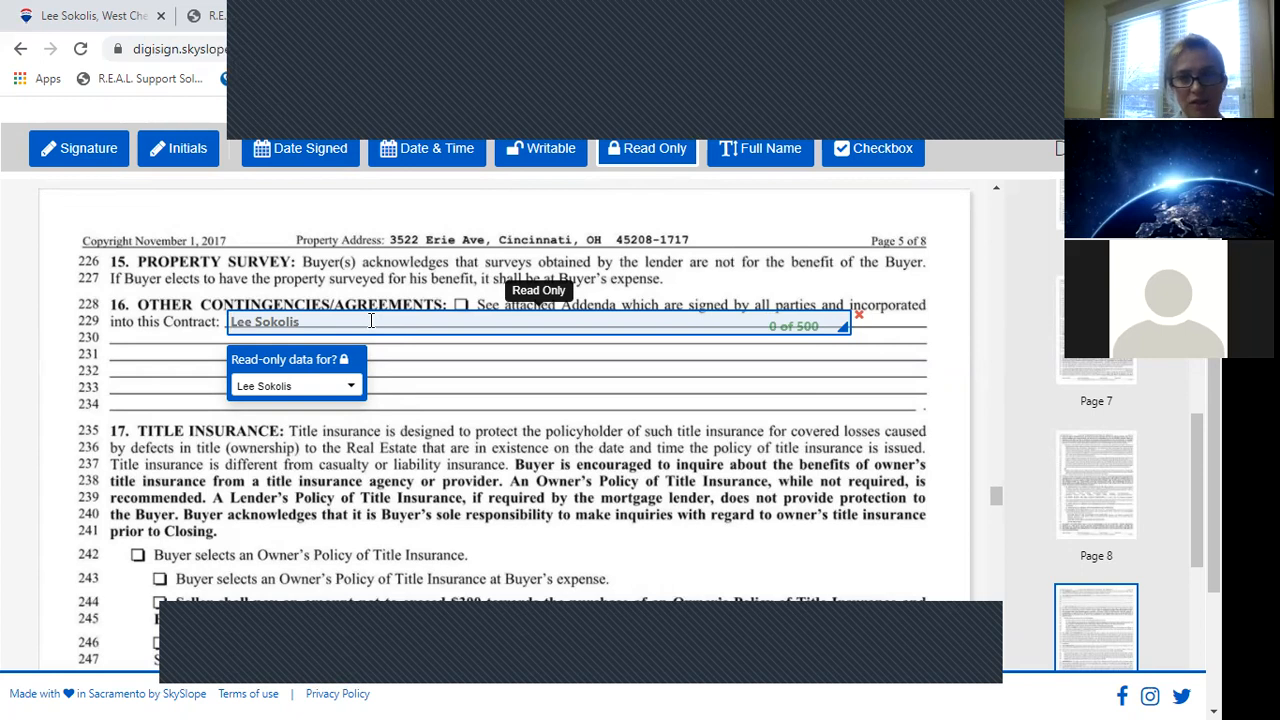
type("Buyer performing inspections for buyer use only.")
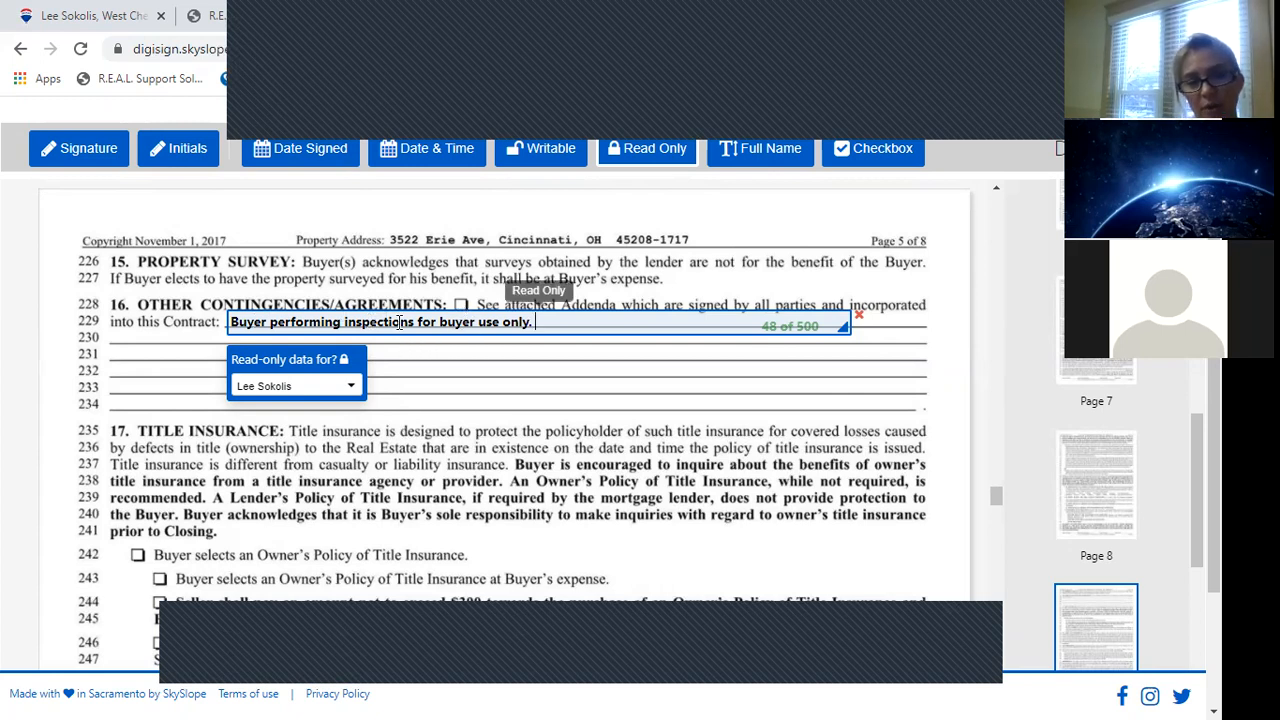
left_click(327, 388)
left_click(327, 388)
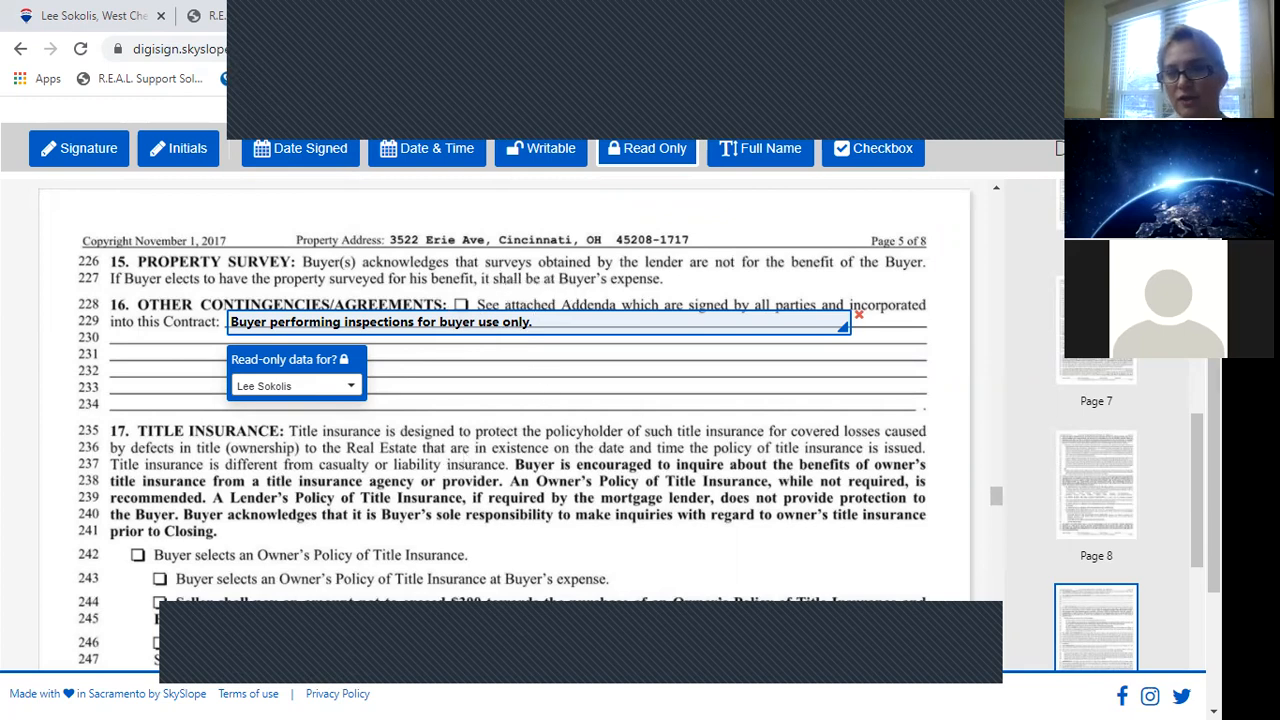
scroll(1097, 426, "up", 9)
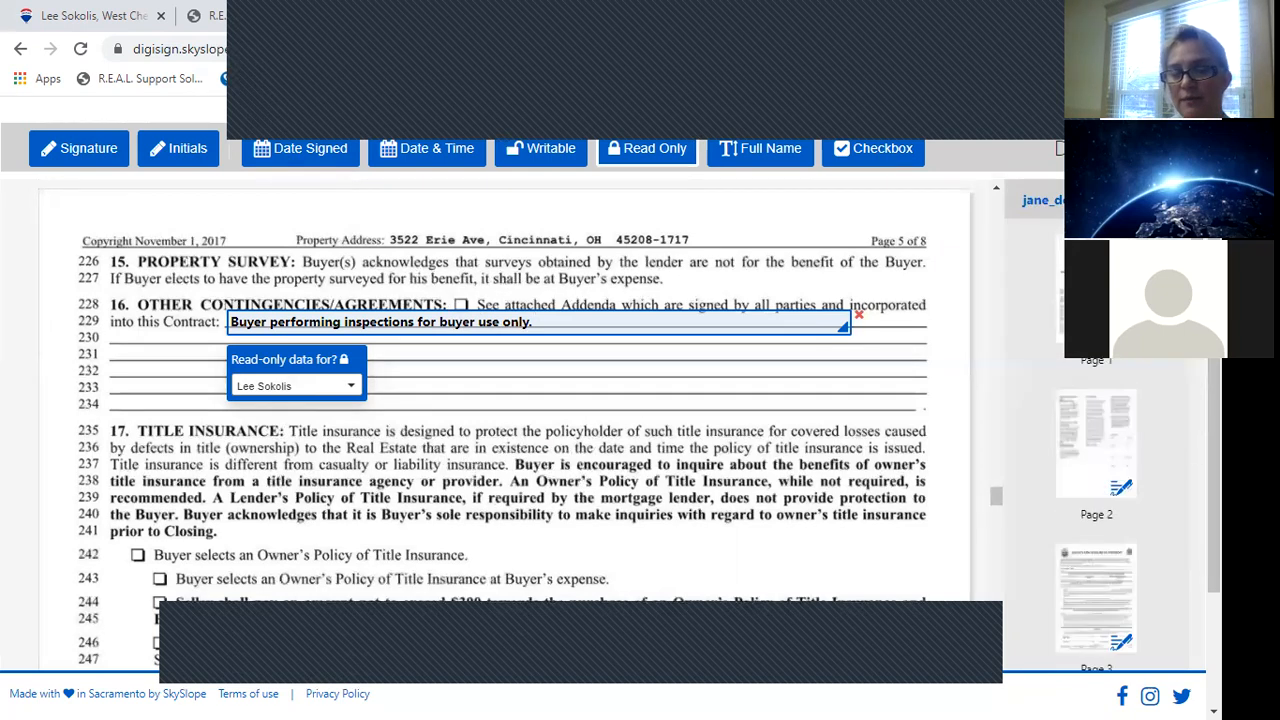
scroll(600, 400, "up", 2)
Reopen the send dialog with subject 'Offer docs for erie ave' and a follow-the-prompts message.
left_click(1148, 216)
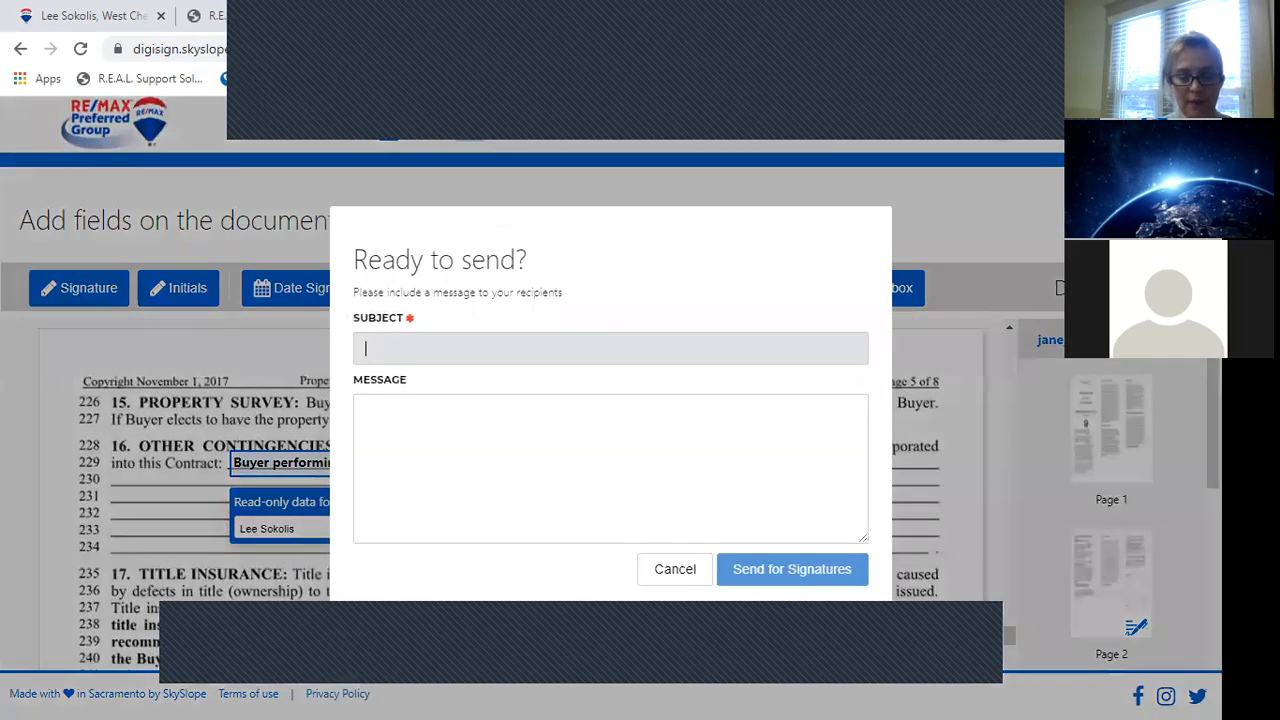
type("Offer docs for erie ave")
key("Tab")
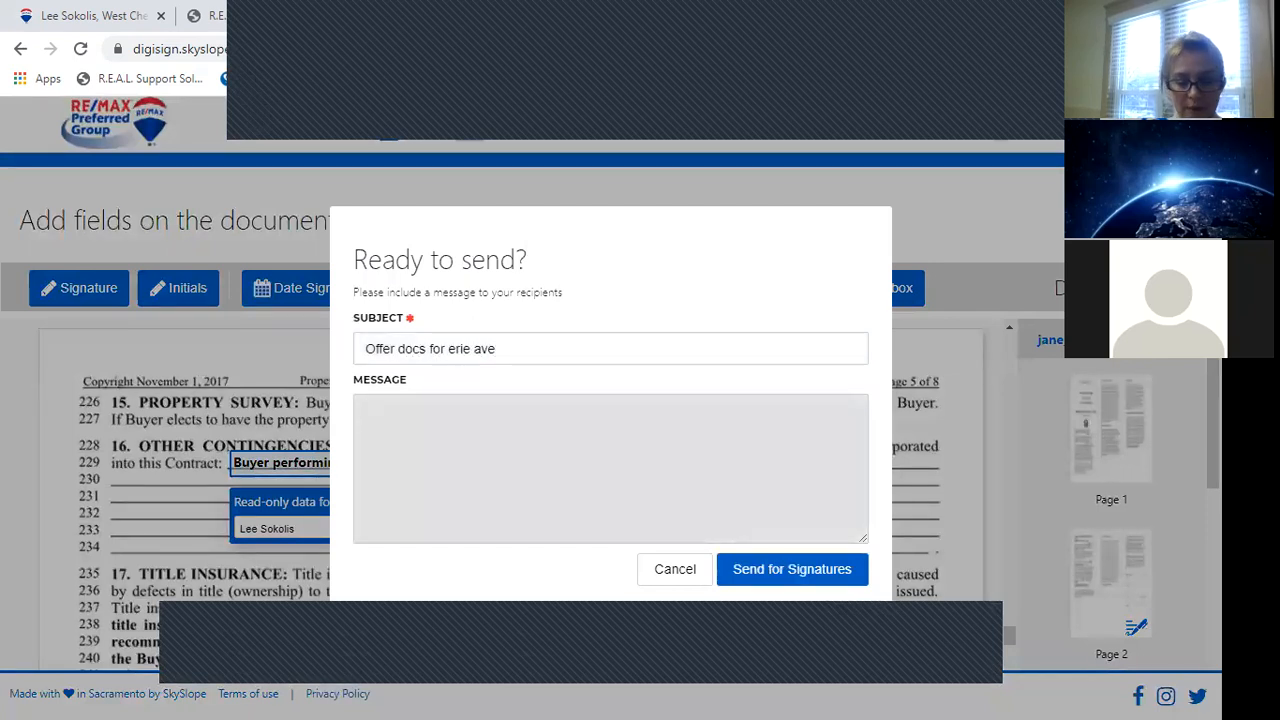
type("Jane, p")
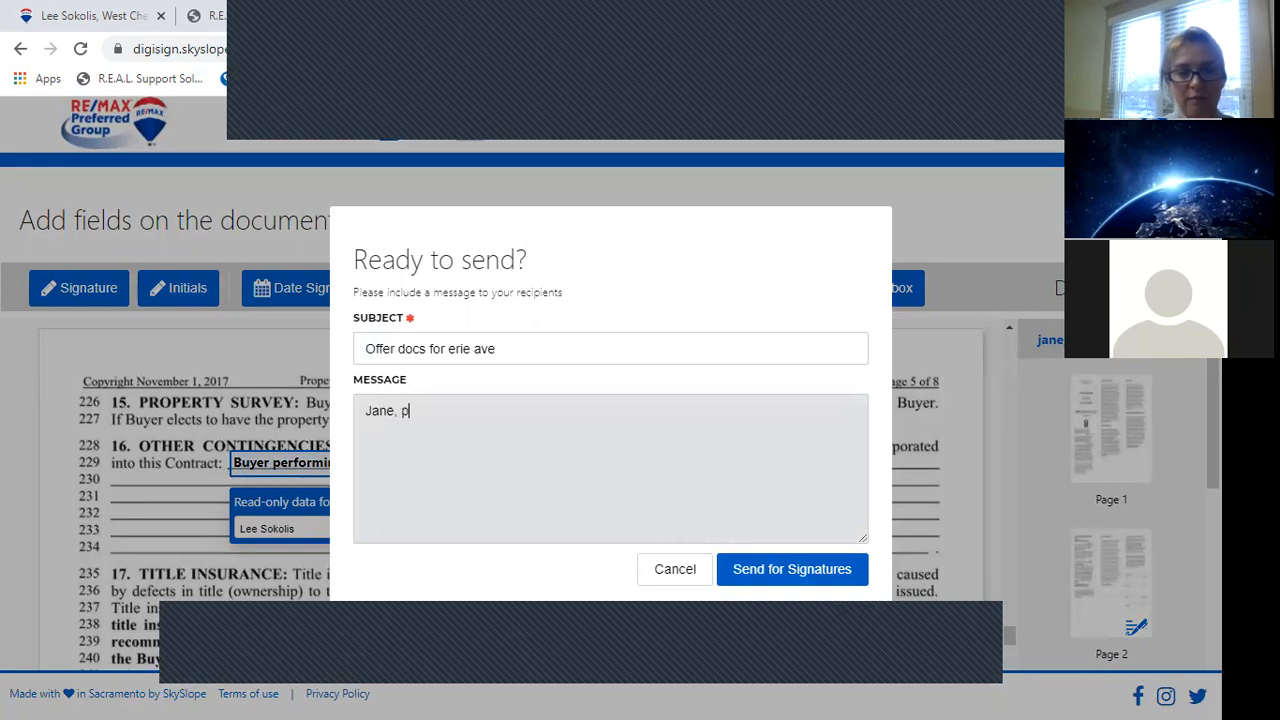
type("lease follwo")
key("BackSpace")
key("BackSpace")
key("BackSpace")
type("low prompts ")
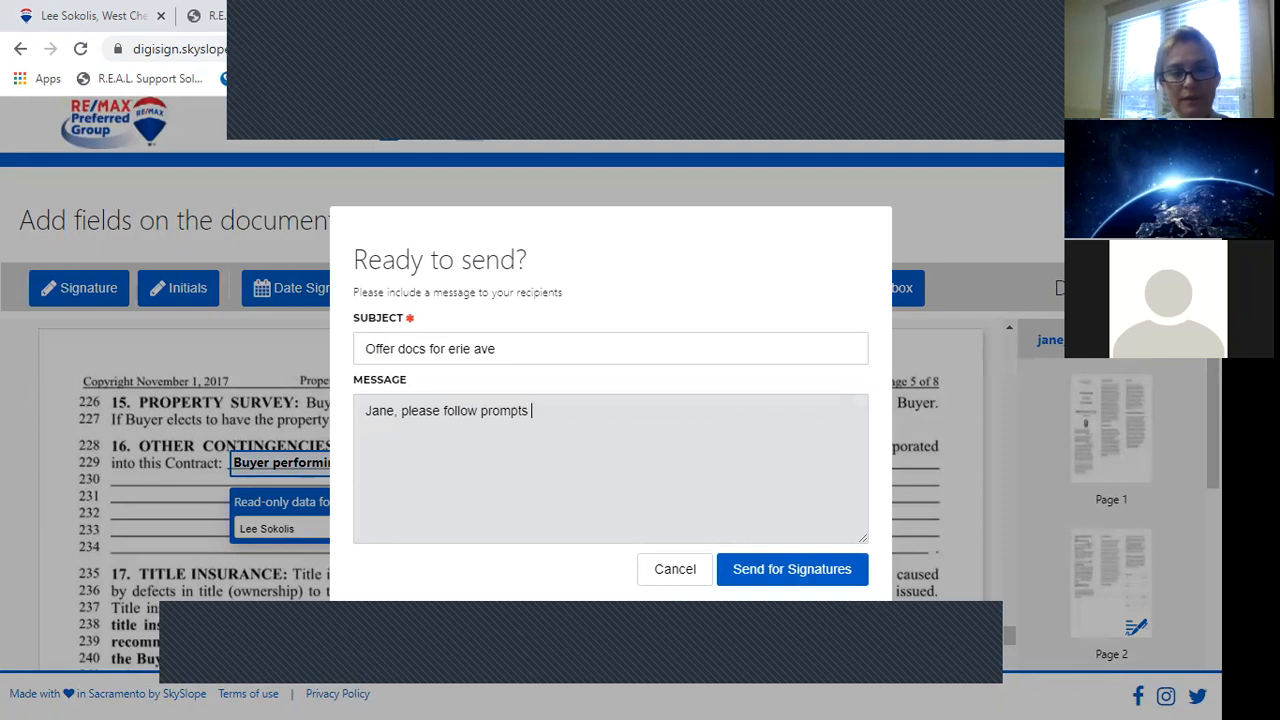
type("to sign where ne")
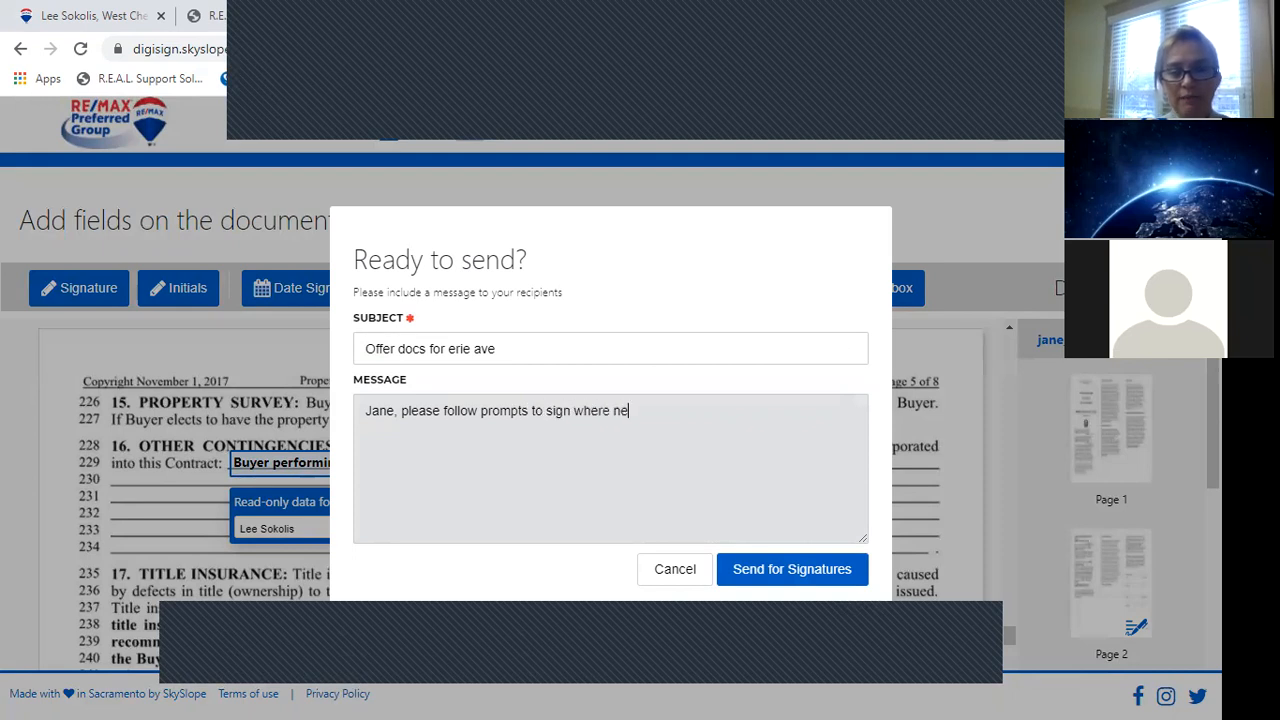
type("eded")
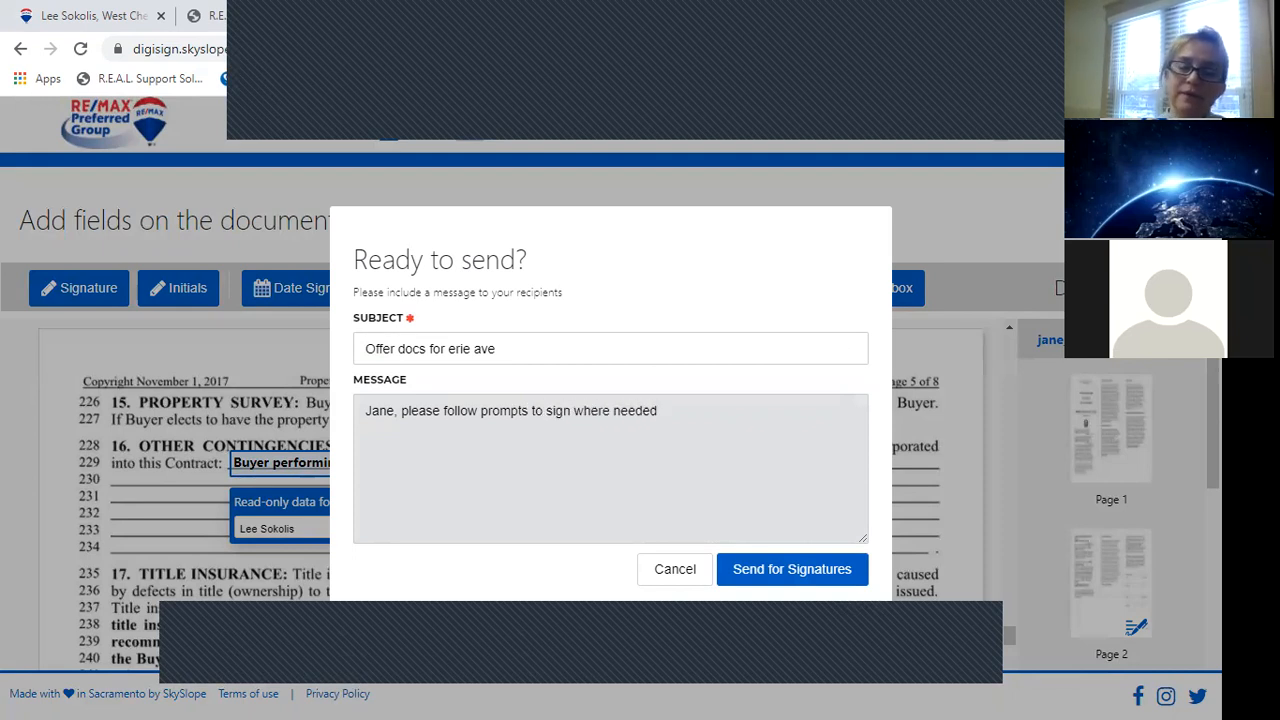
type("ed. You will")
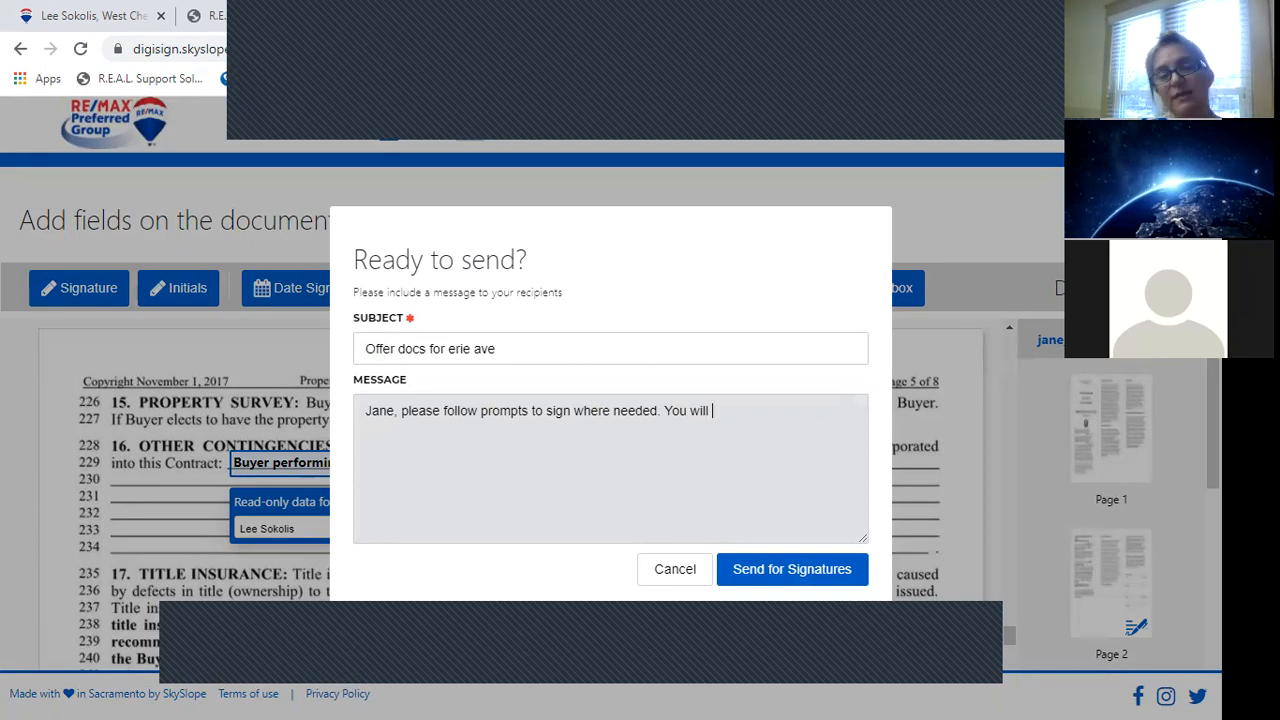
type("a")
key("BackSpace")
type("receive a copy w")
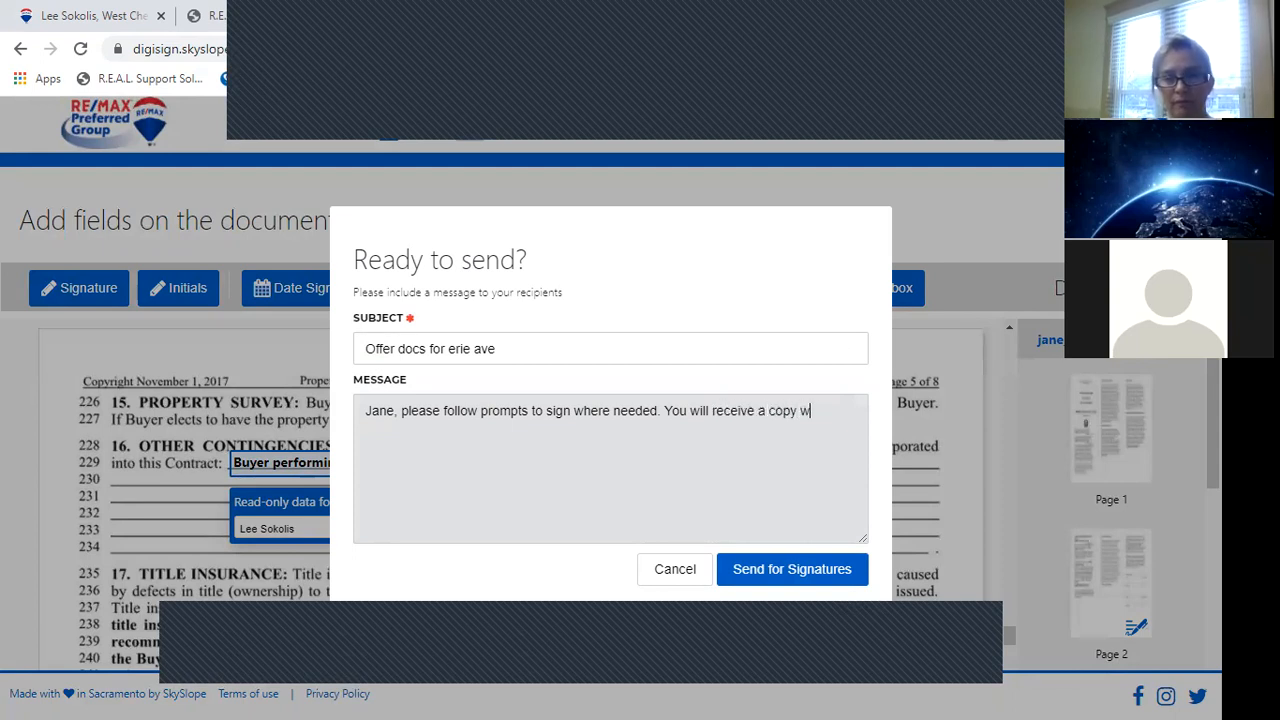
type("hen completed")
key("BackSpace")
key("BackSpace")
key("BackSpace")
type("ted.")
Add a 'Thank you,' sign-off and a call-me-to-discuss line with your phone number, then send.
key("Return")
key("Return")
type("Thank you,")
key("Return")
key("Return")
type("Lee Ann")
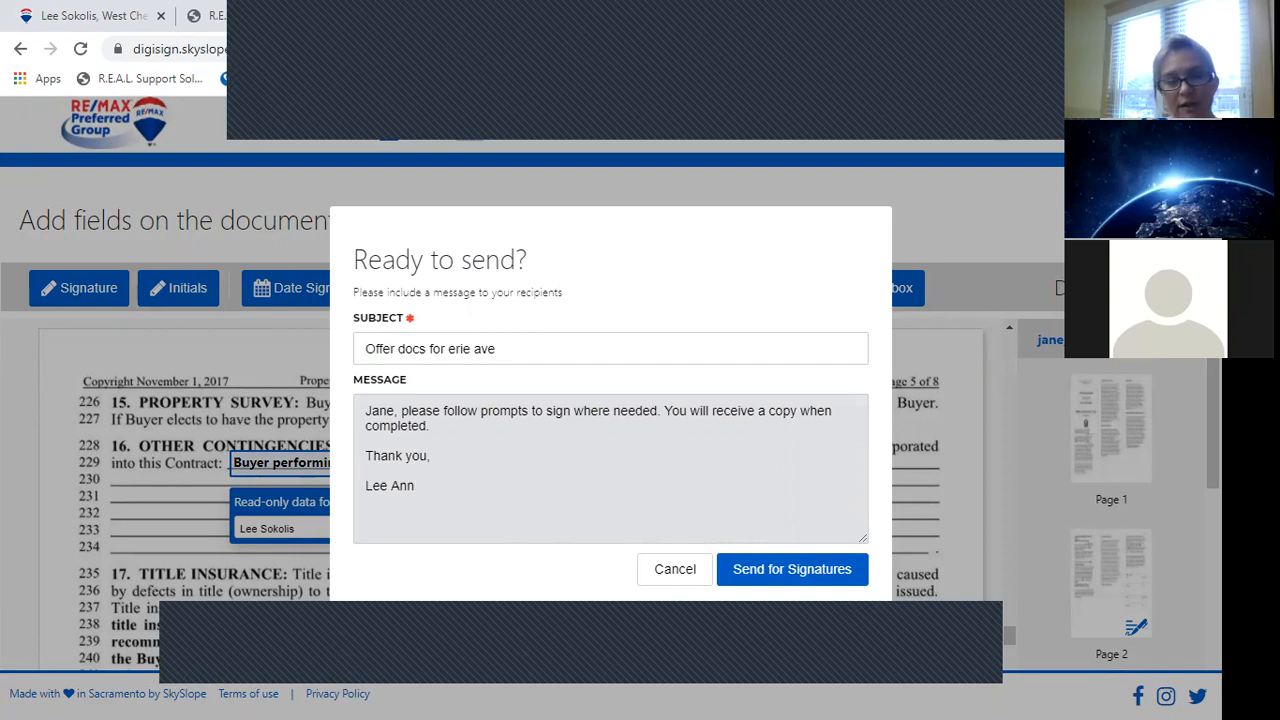
key("Return")
key("Return")
type("Amy - please call me t  Thank yo")
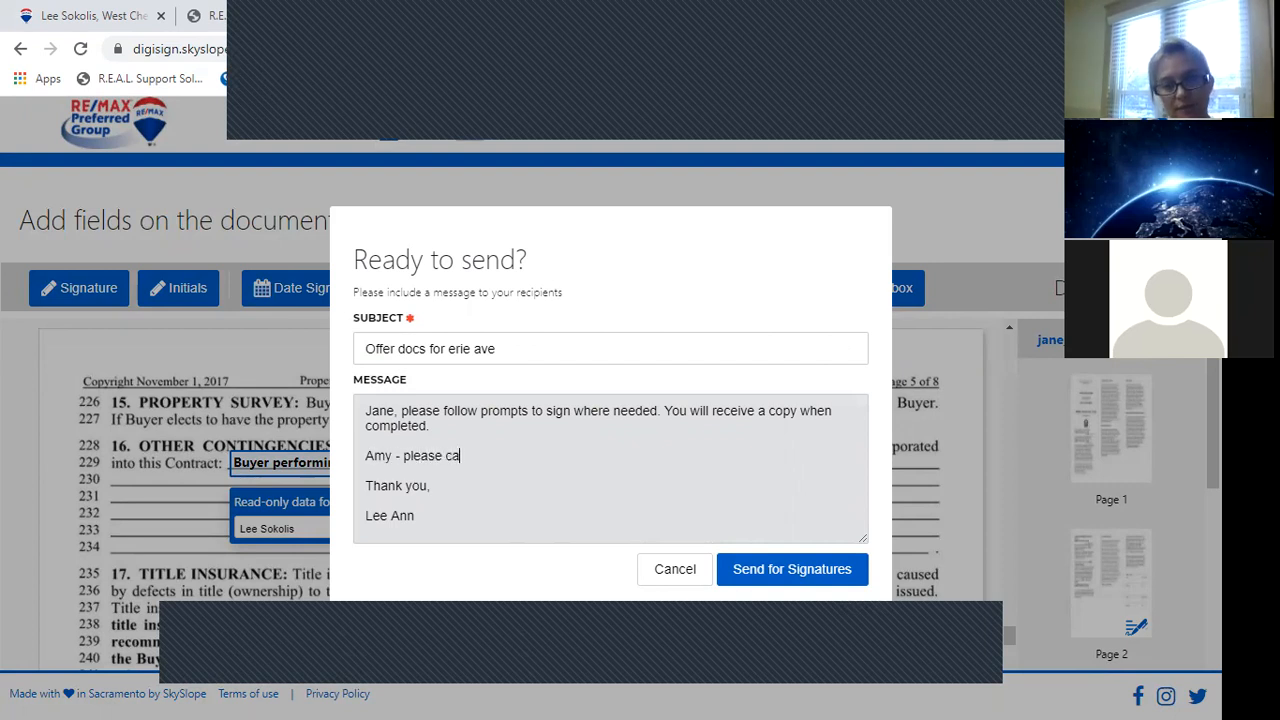
key("BackSpace")
type("o discs")
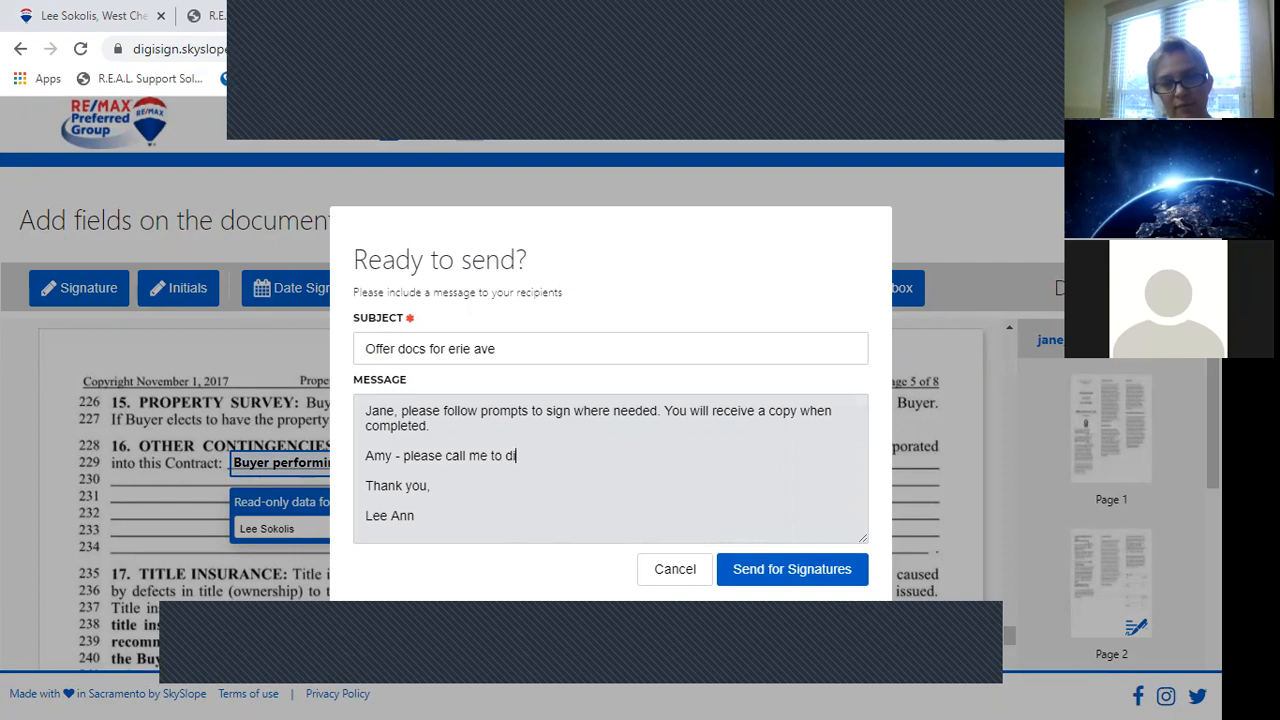
key("BackSpace")
type("ss")
key("BackSpace")
key("BackSpace")
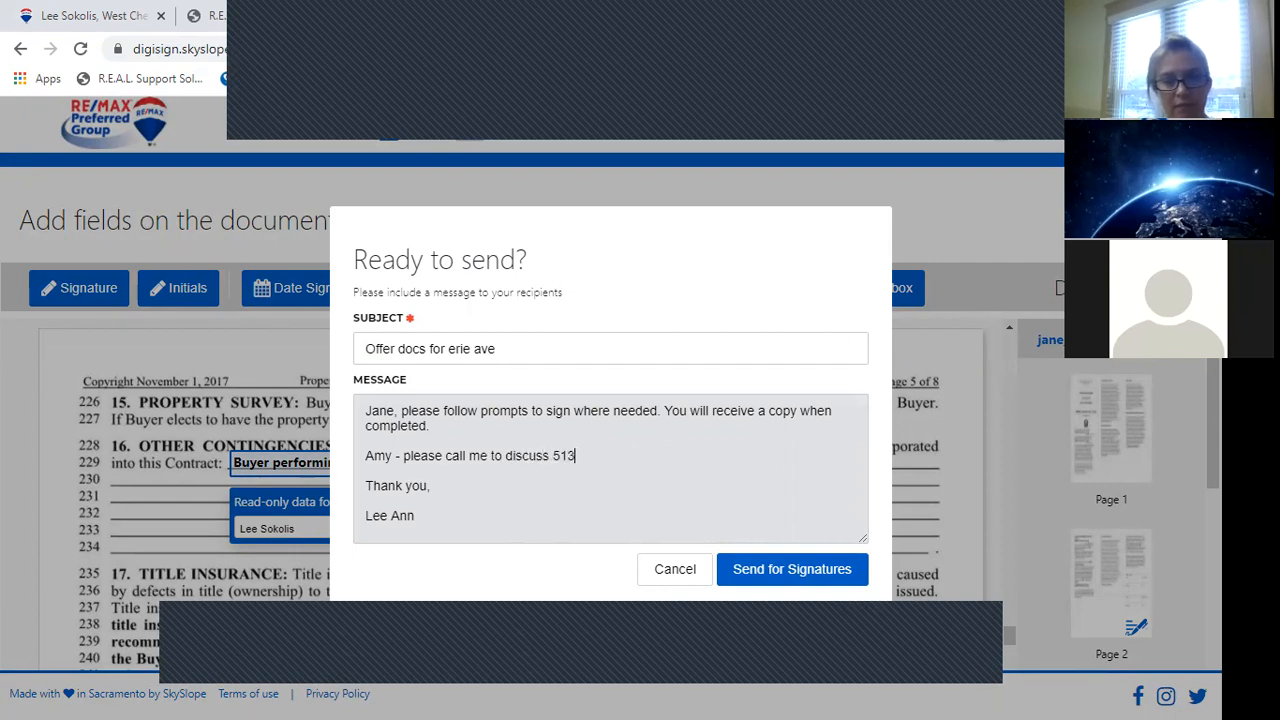
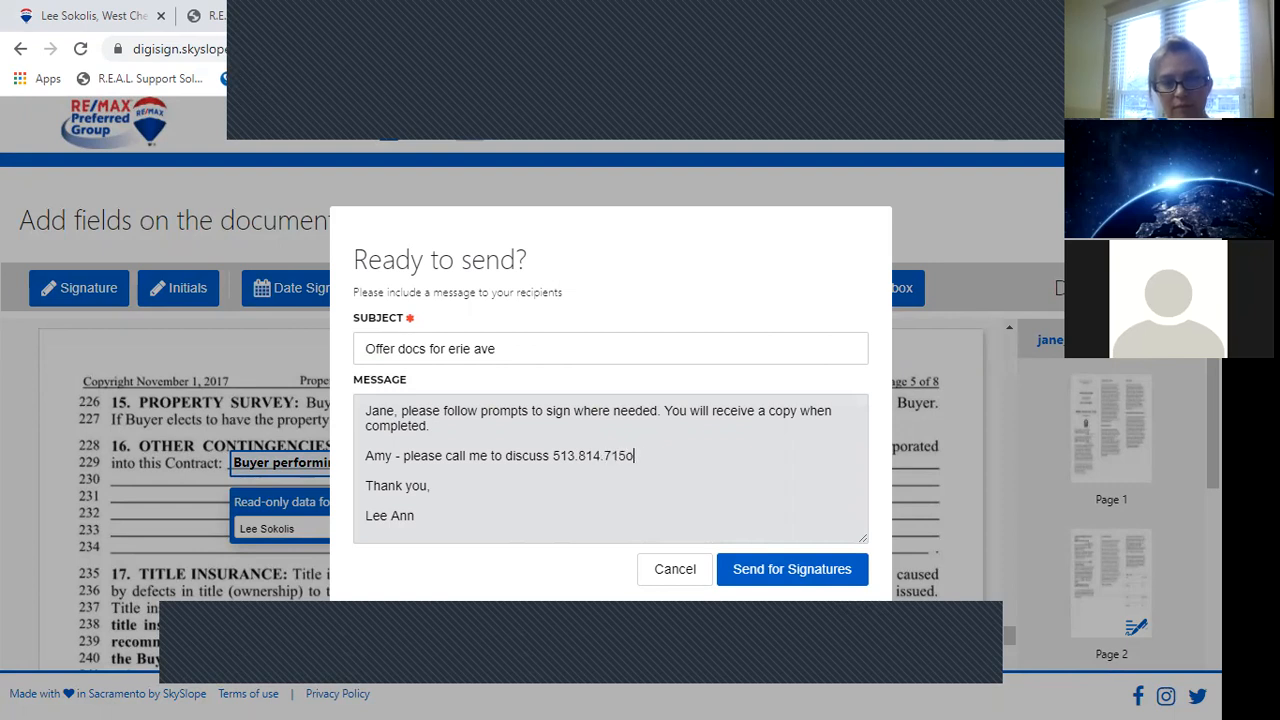
type("0")
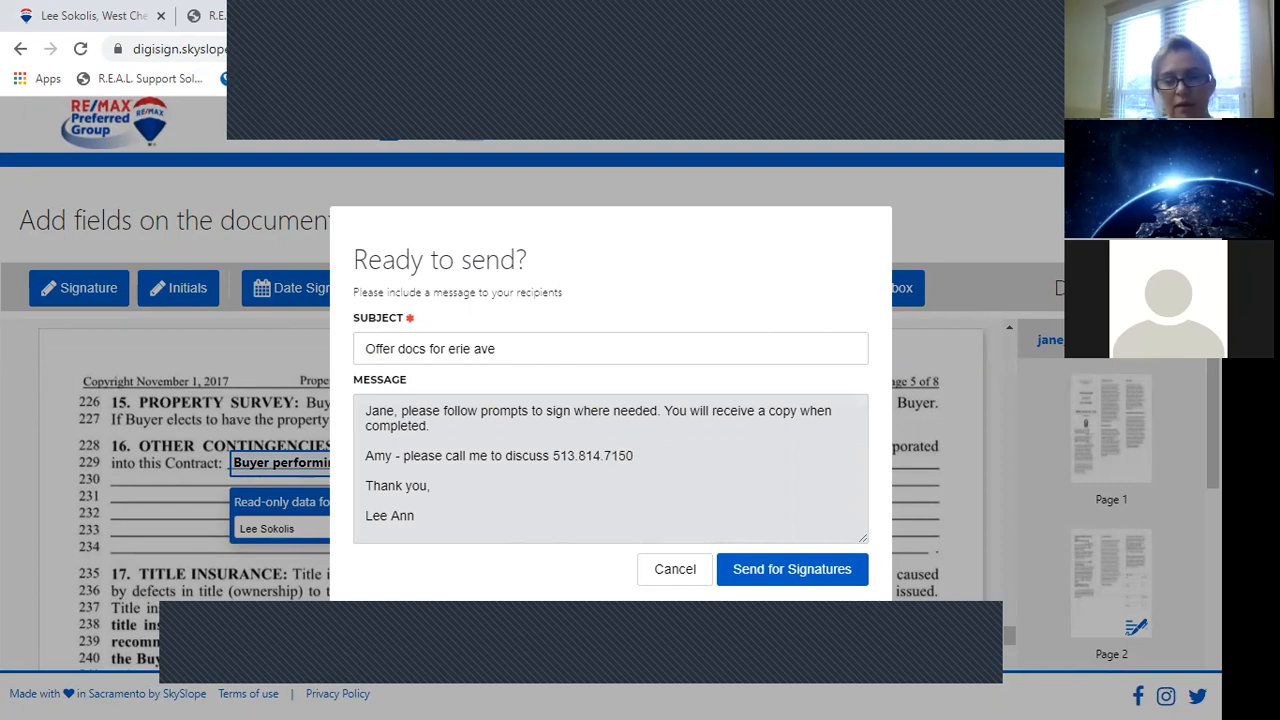
left_click(771, 574)
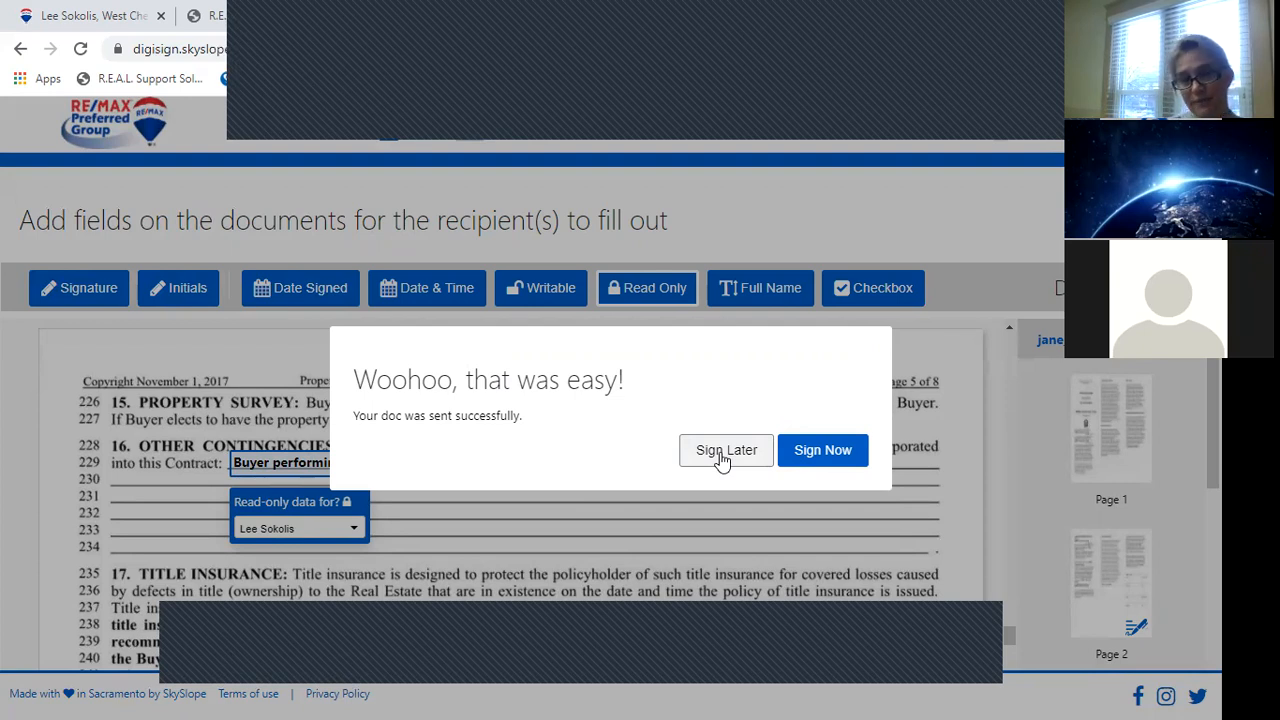
Start signing right away, adopting the fifth cursive signature style and agreeing to the e-signing terms.
left_click(818, 452)
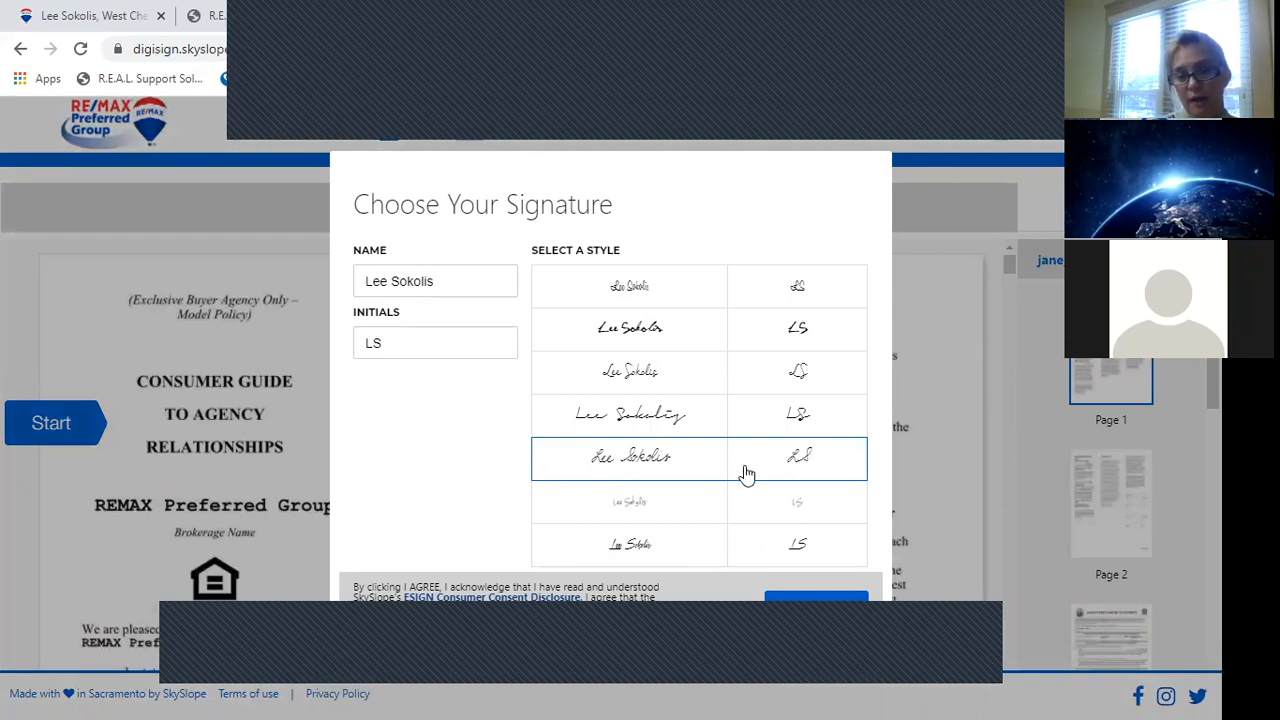
left_click(552, 428)
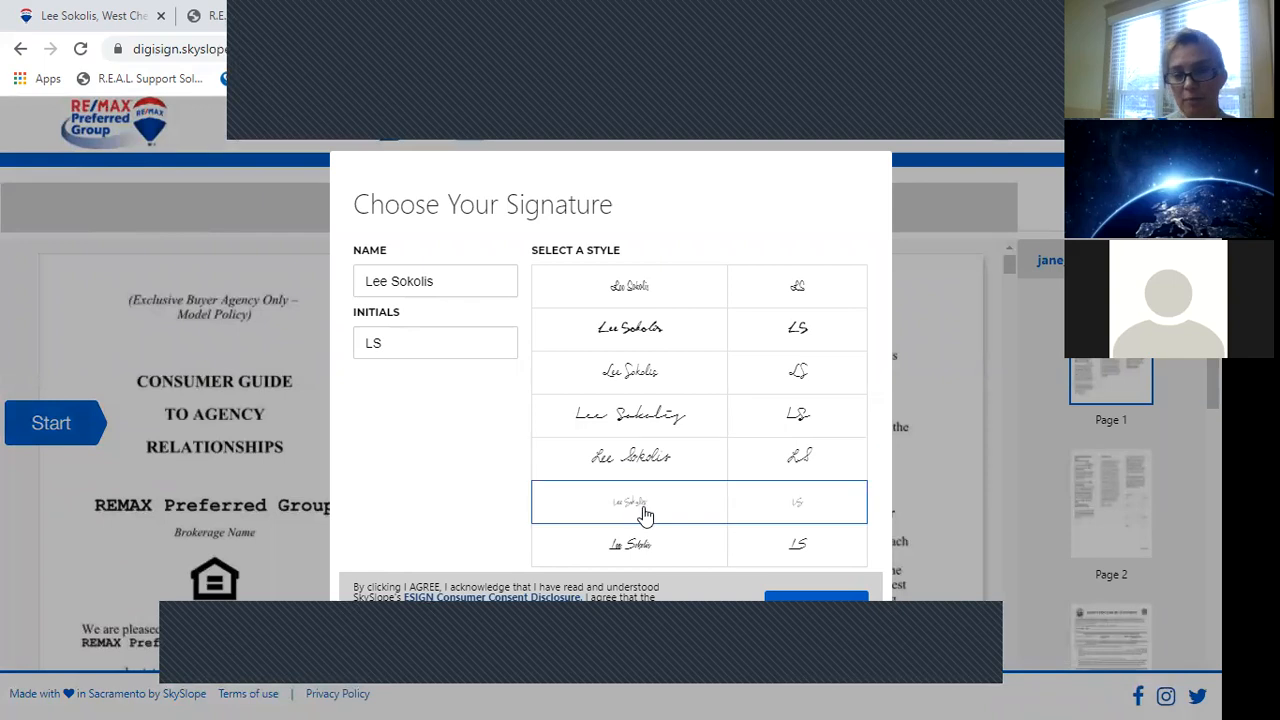
left_click(678, 468)
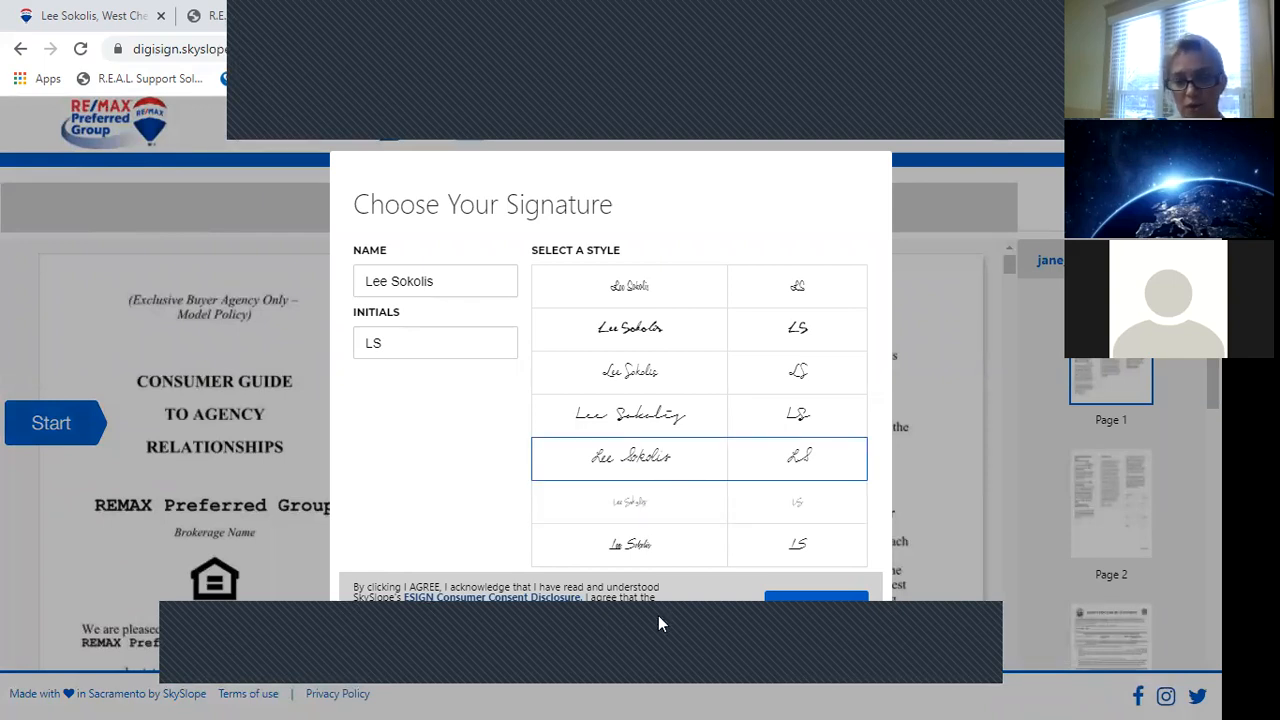
left_click(812, 611)
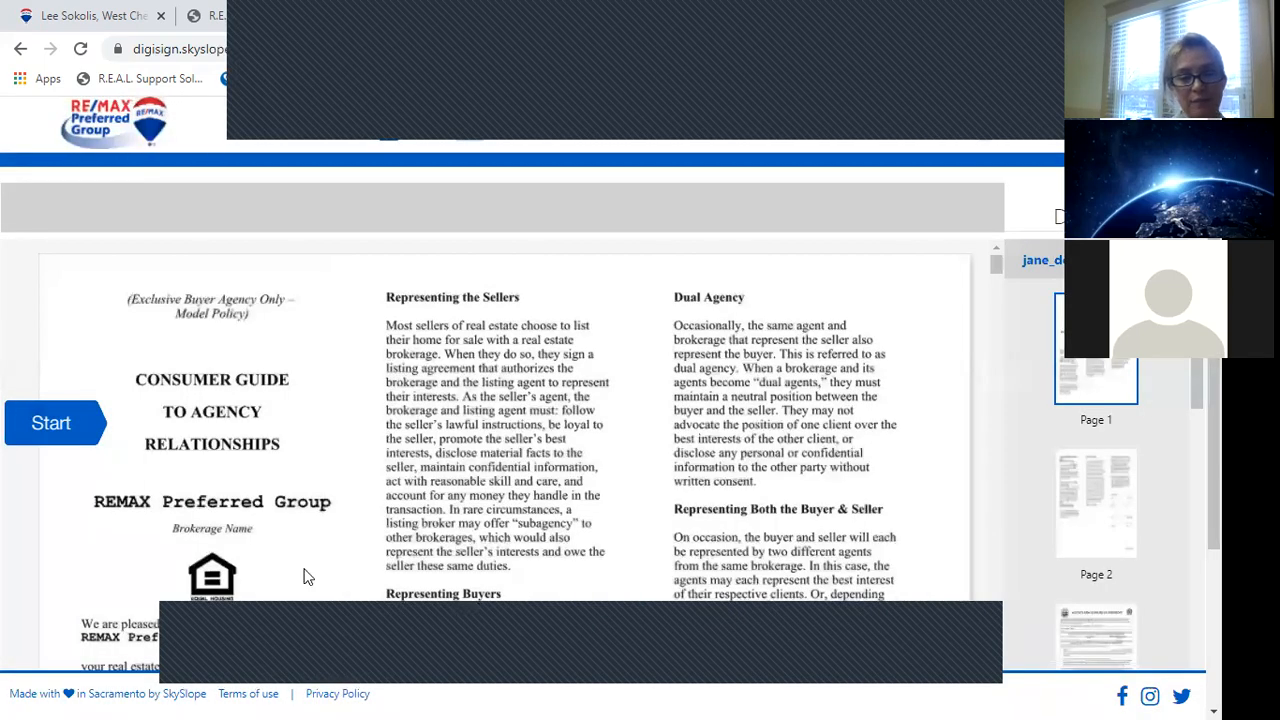
Tick the Conventional Loan box and initial the buyer's initials field on page 5.
left_click(58, 424)
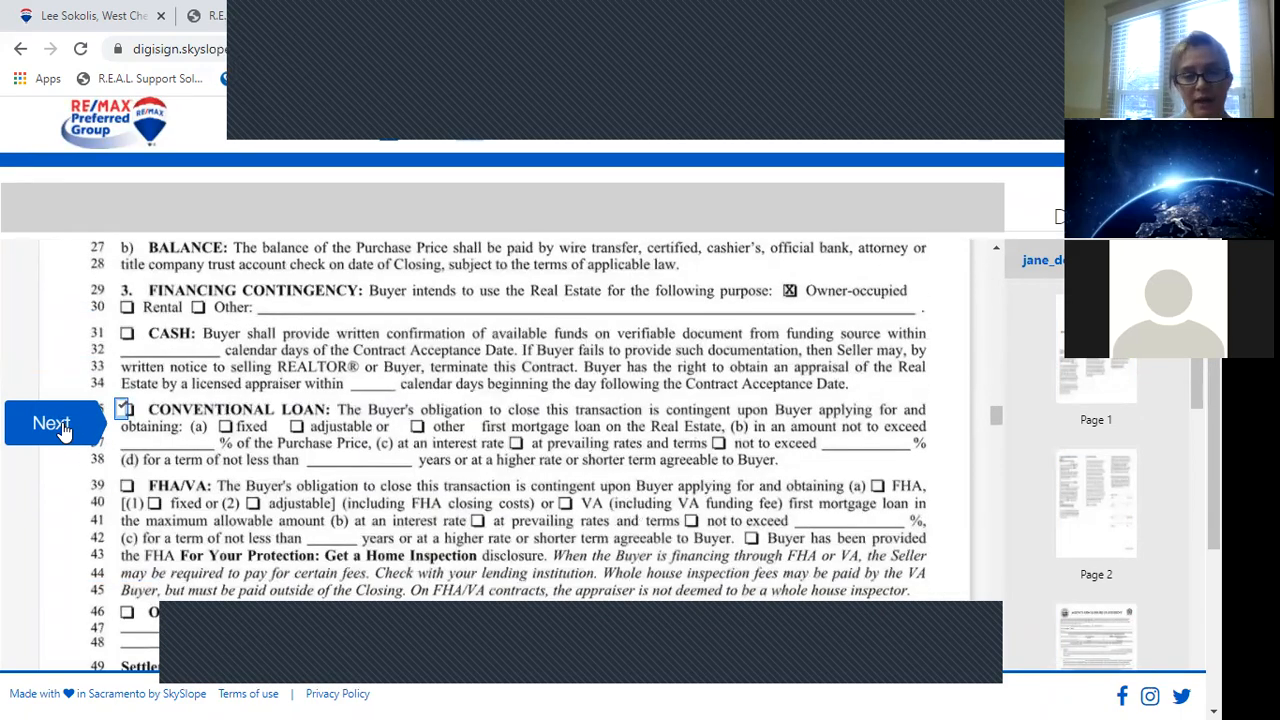
left_click(123, 408)
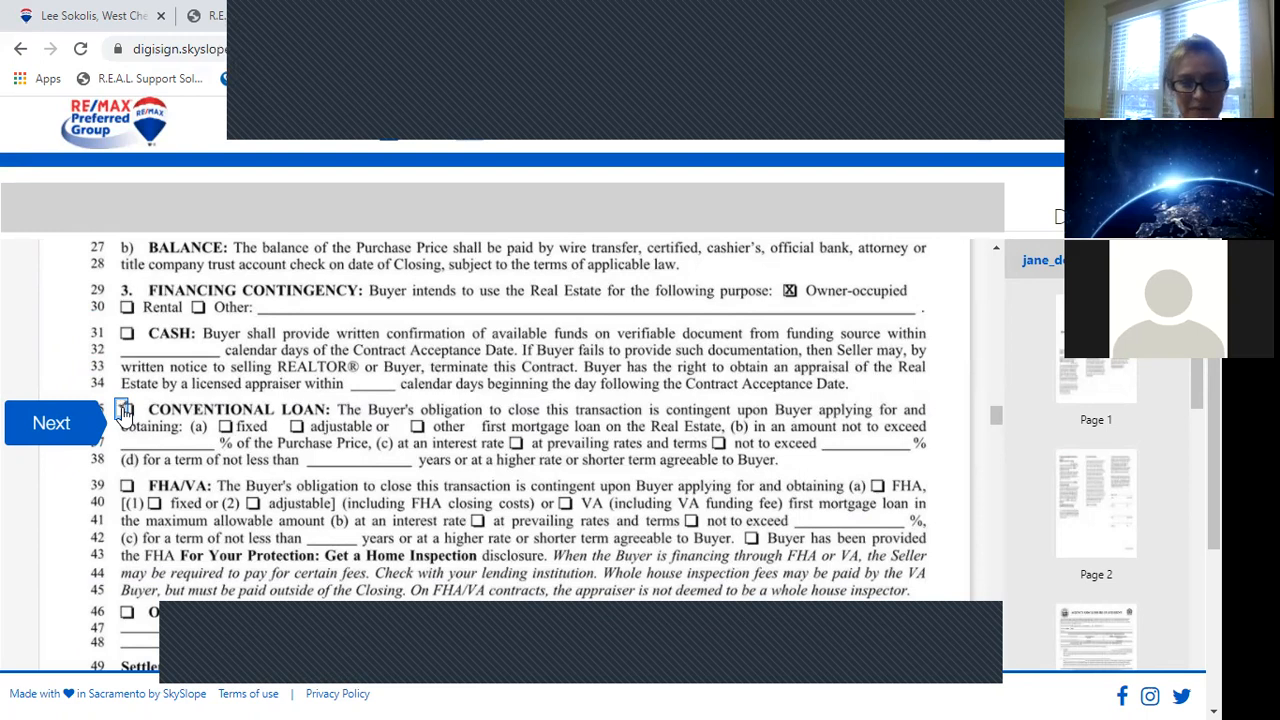
left_click(65, 437)
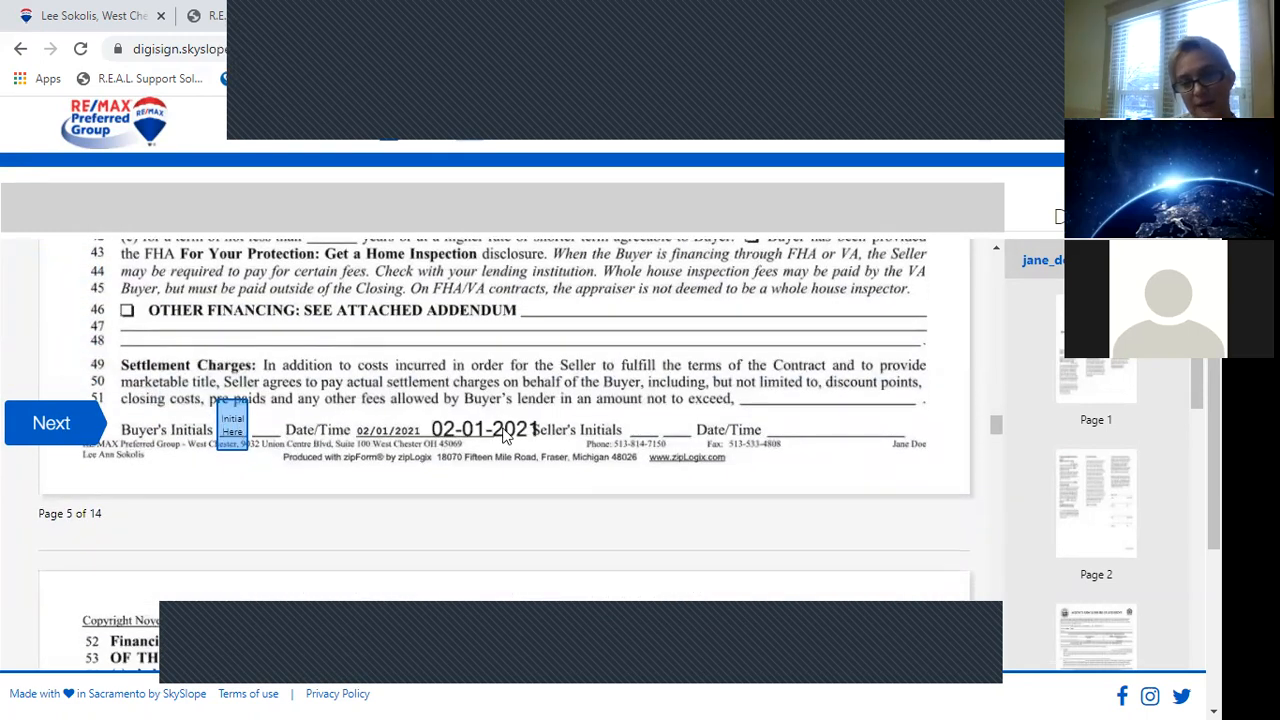
left_click(231, 423)
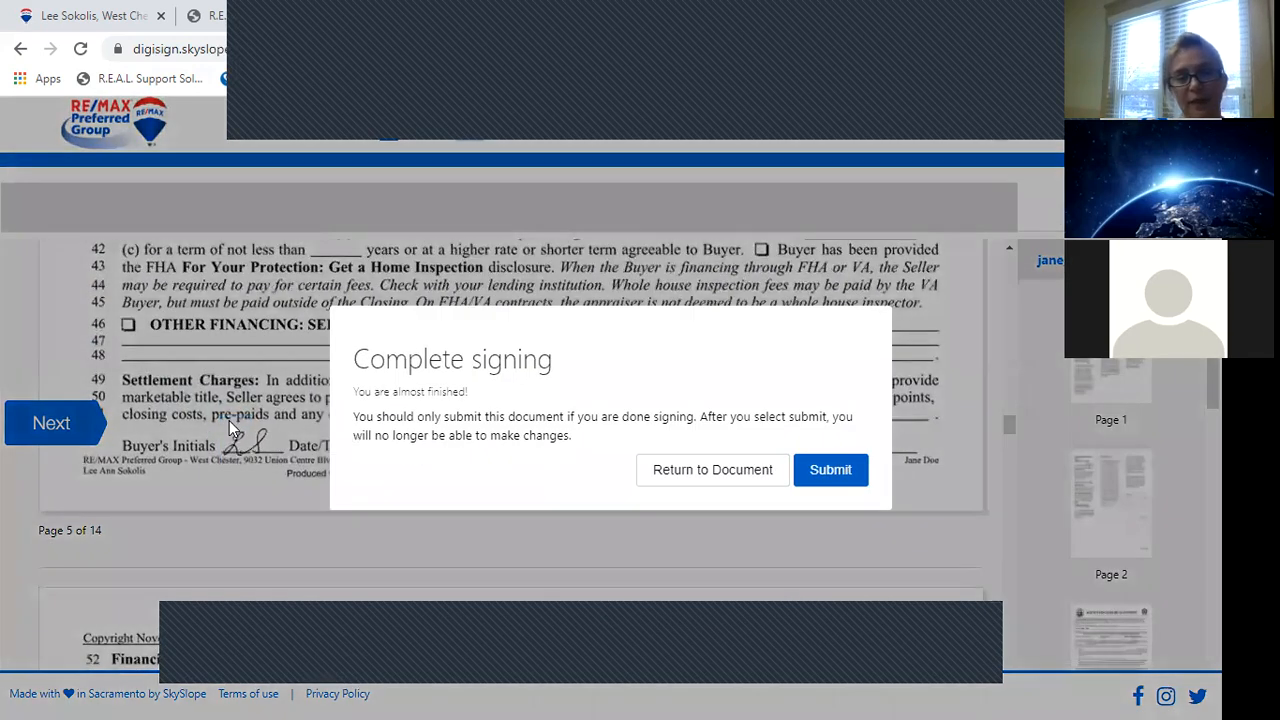
Return to the document and advance past the last field to reach Complete signing.
left_click(705, 470)
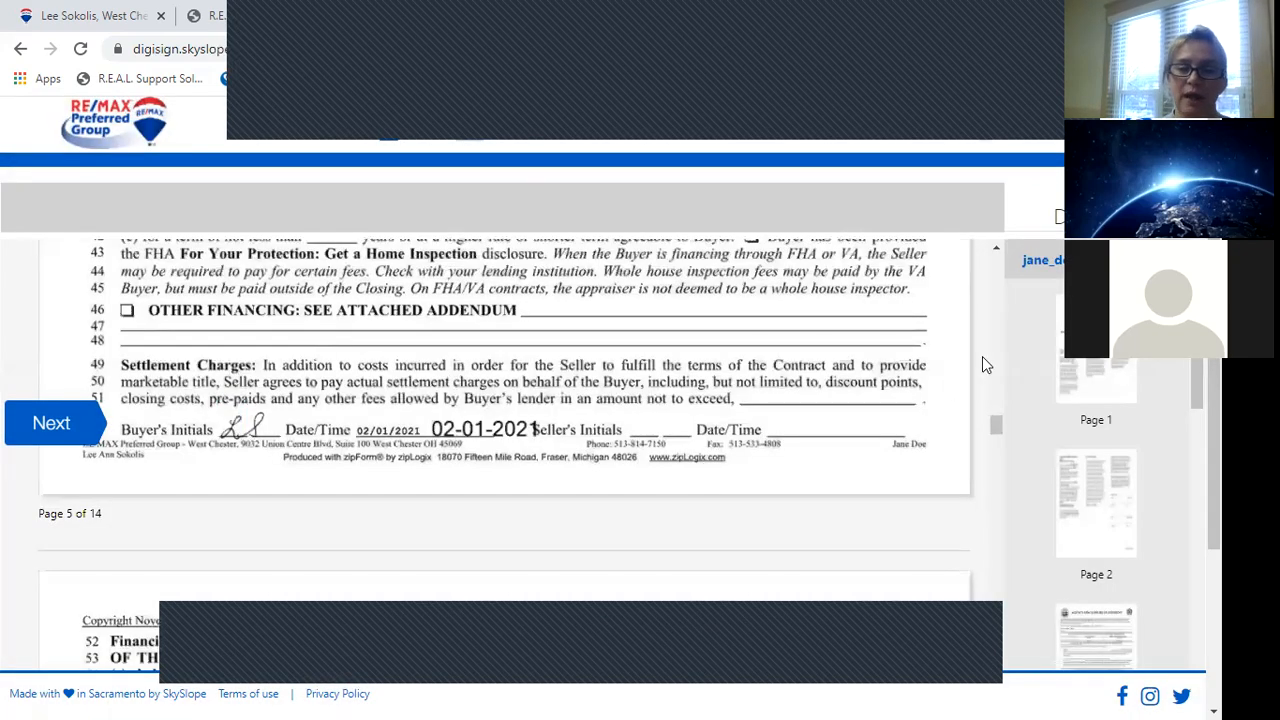
left_click_drag(995, 425, 999, 549)
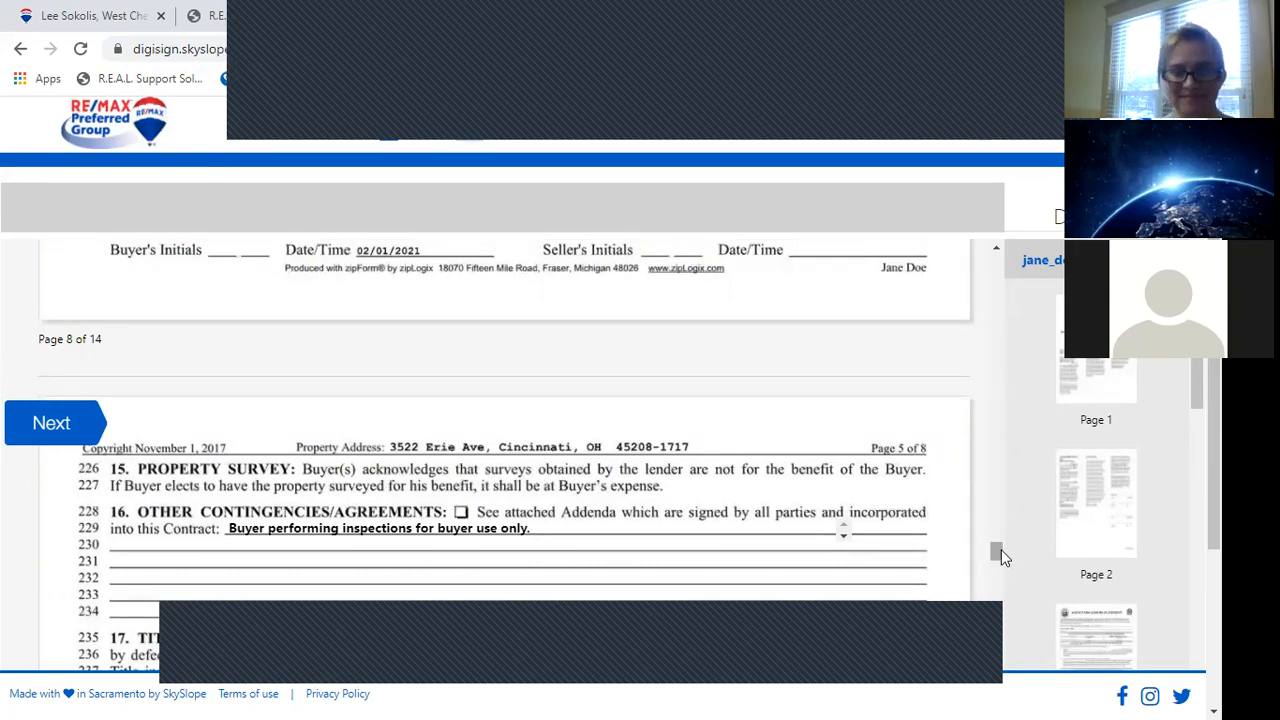
left_click_drag(999, 549, 997, 518)
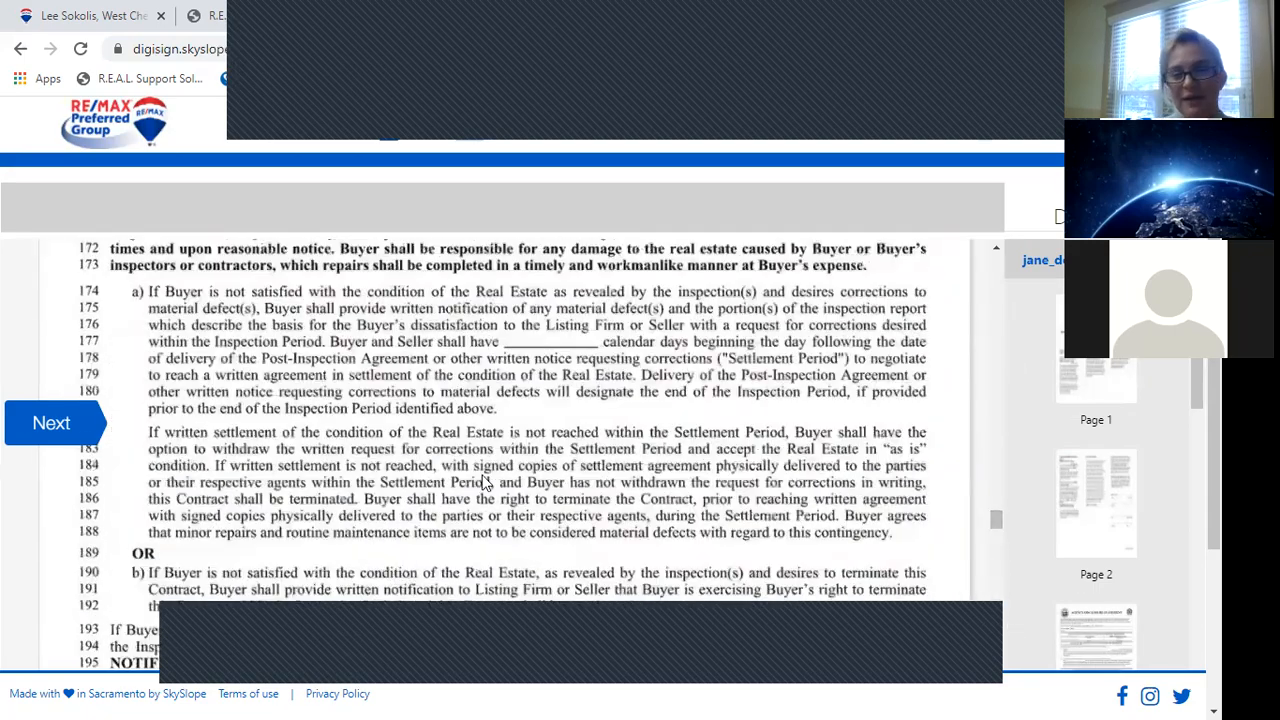
left_click(43, 423)
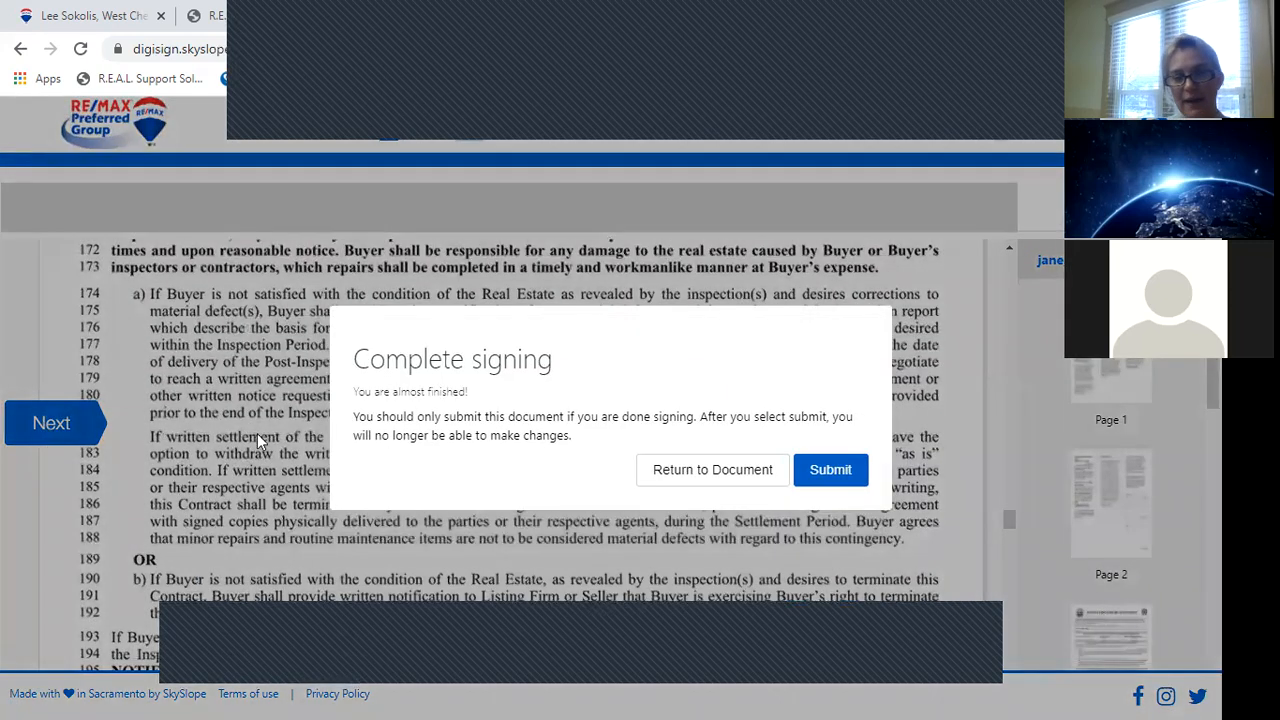
Submit the signed documents and open Make a correction for the sent 'Offer docs for erie ave' envelope.
left_click(830, 470)
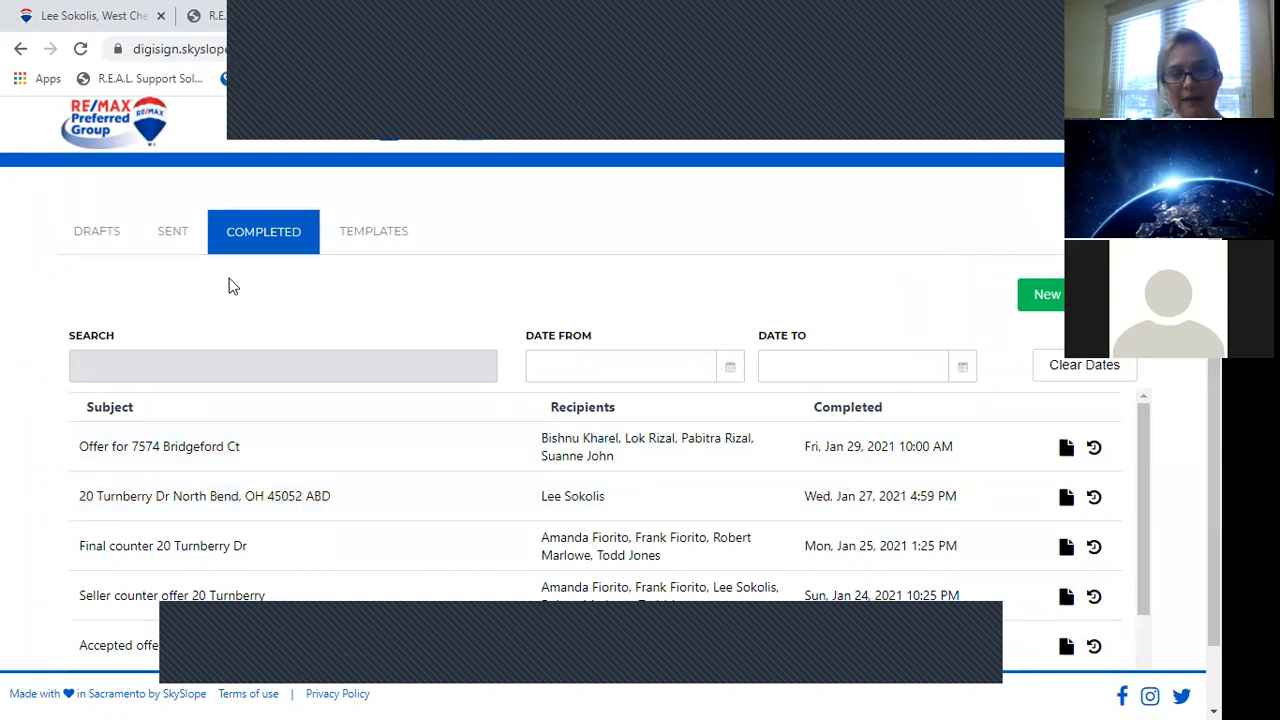
left_click(172, 236)
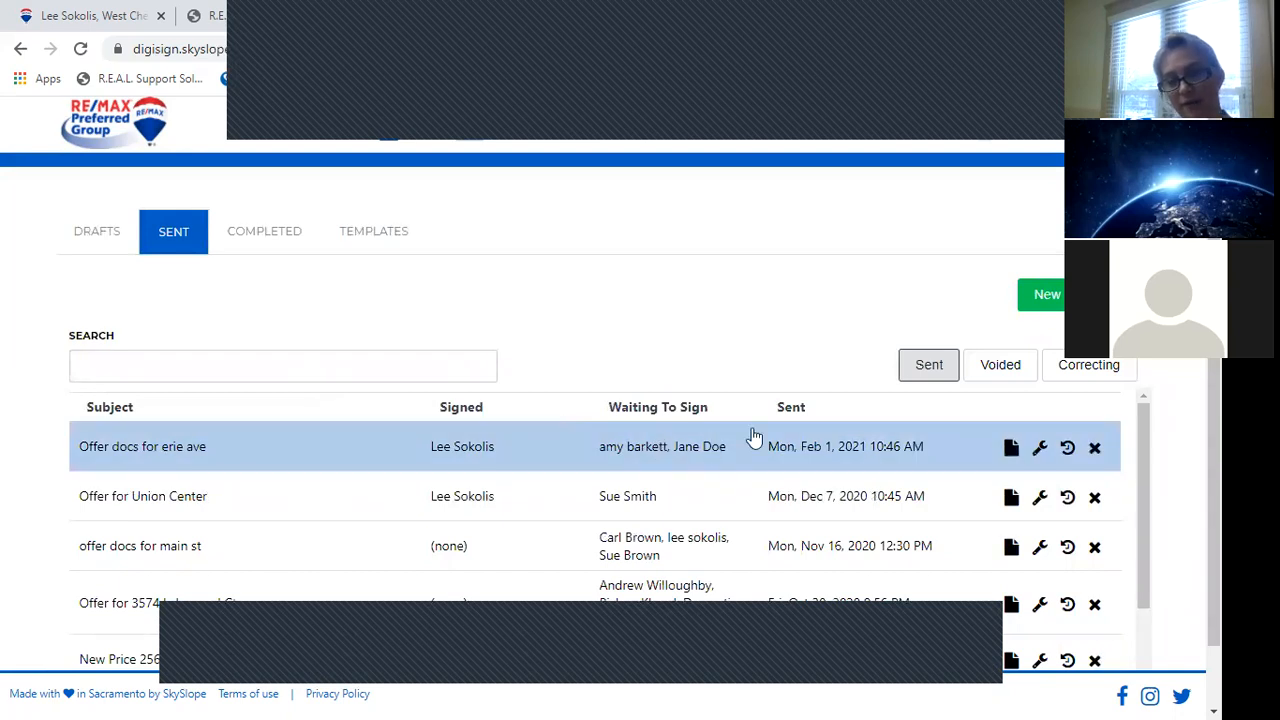
left_click(1042, 450)
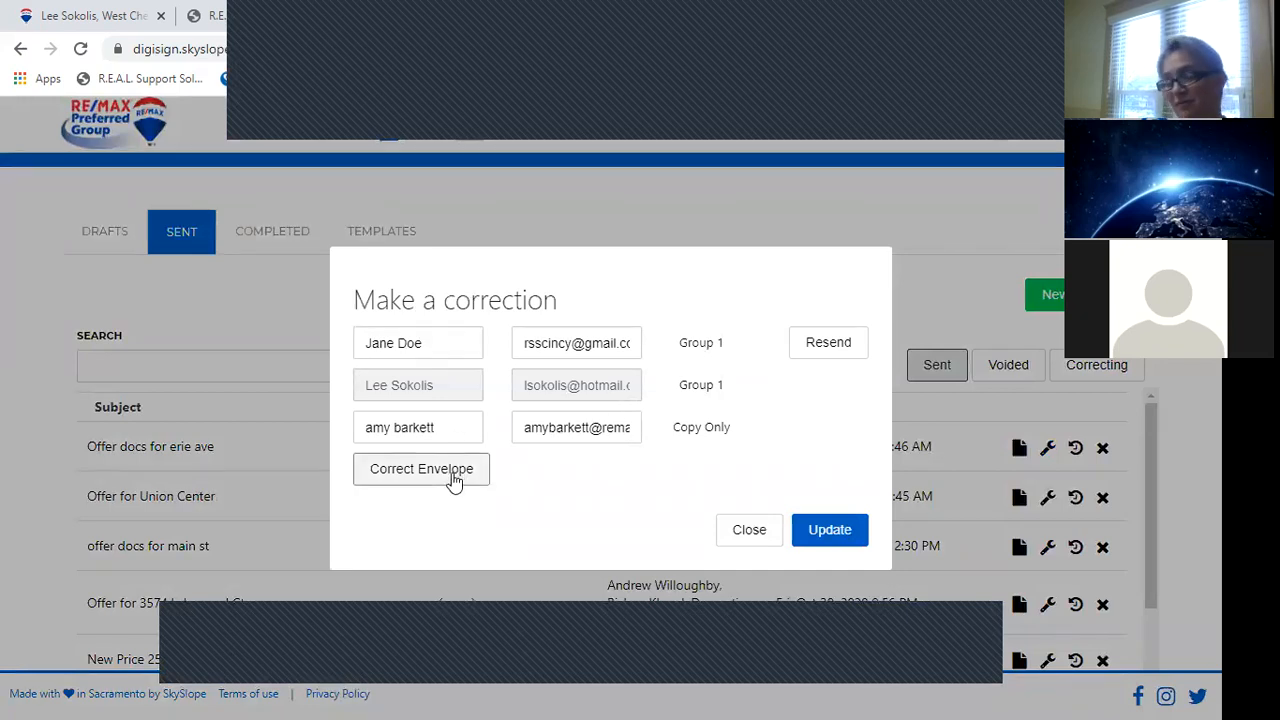
Correct the envelope, confirm the warning, and go back to Recipients & Signing Order.
left_click(421, 469)
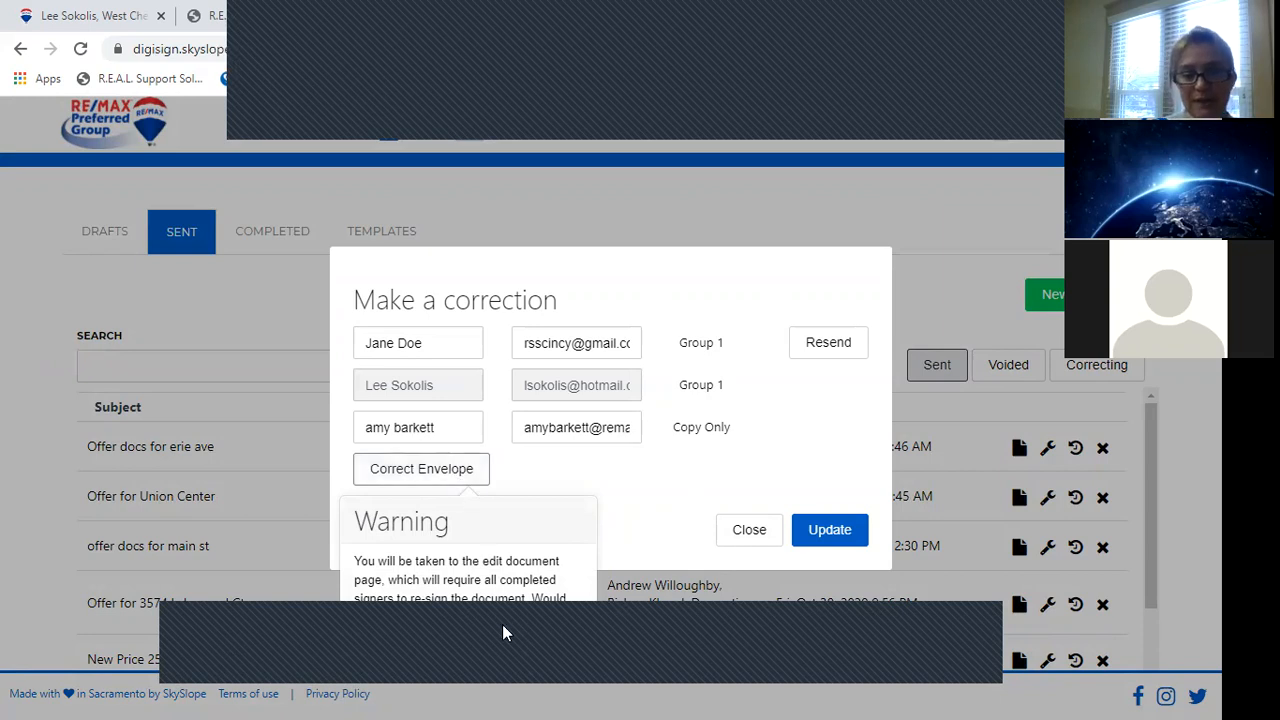
left_click(547, 650)
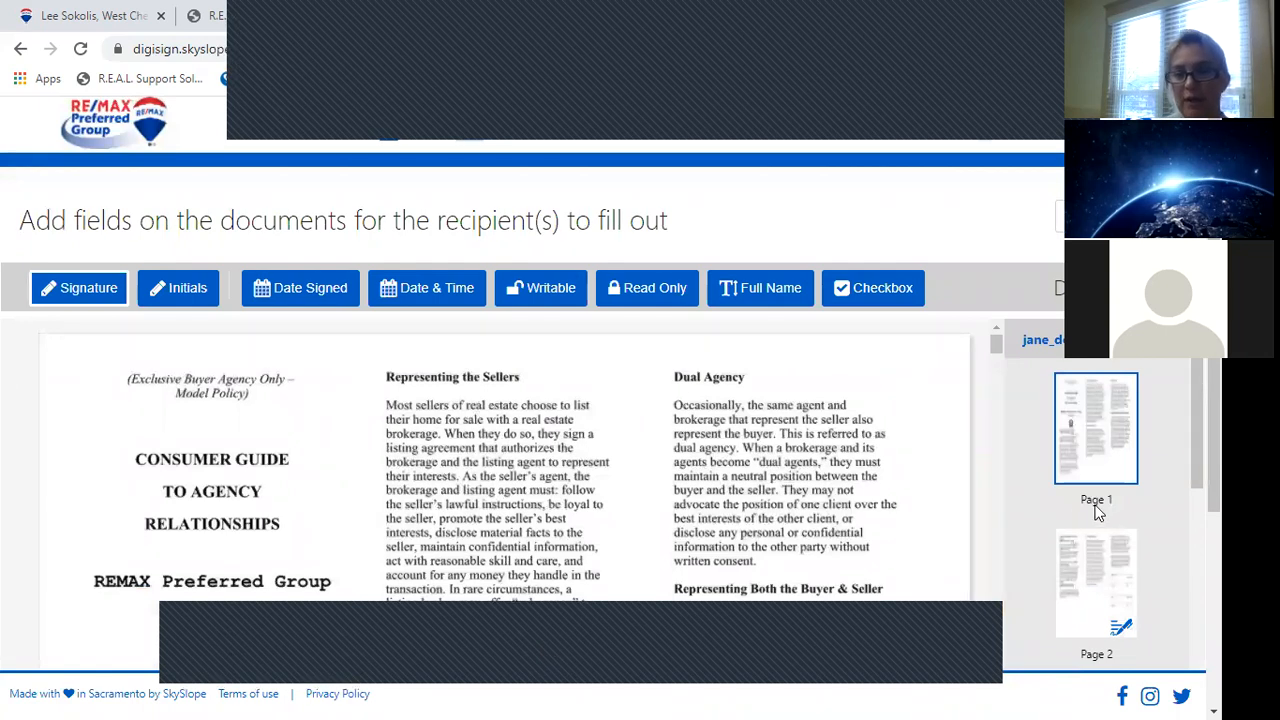
left_click(1085, 216)
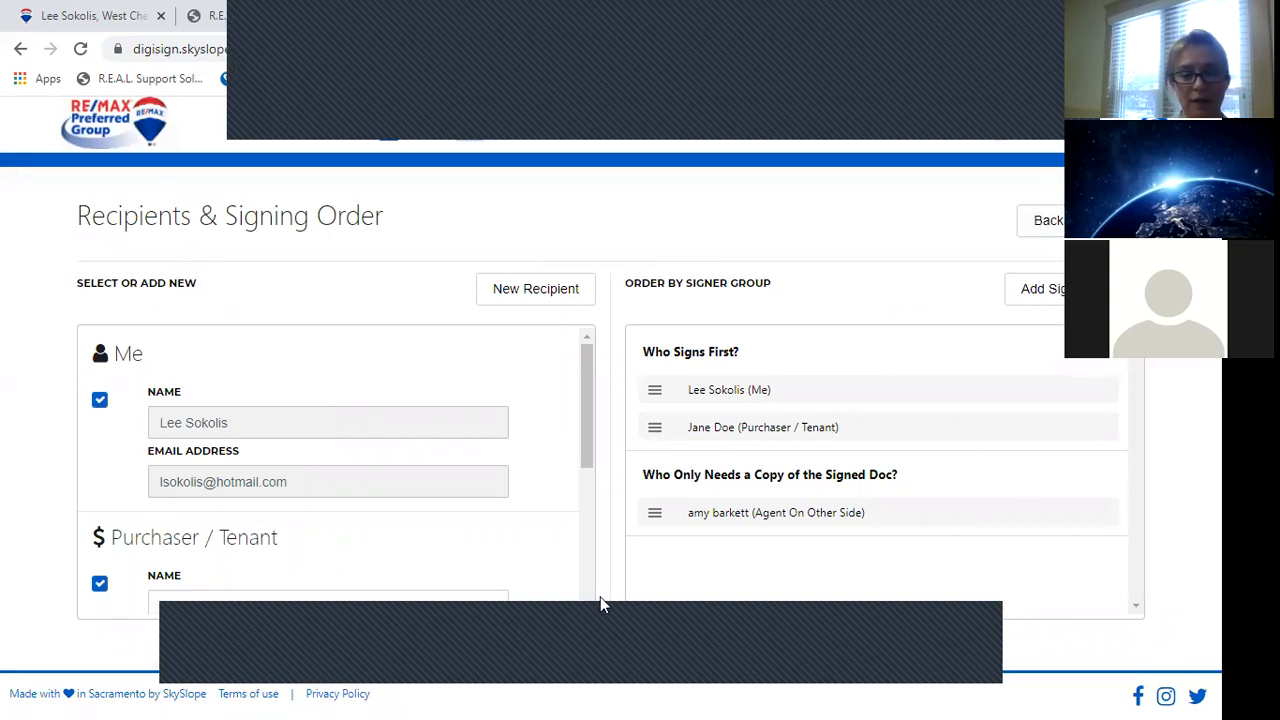
Add a middle initial with a period to the Purchaser/Tenant Name and continue to the documents.
scroll(591, 605, "down", 2)
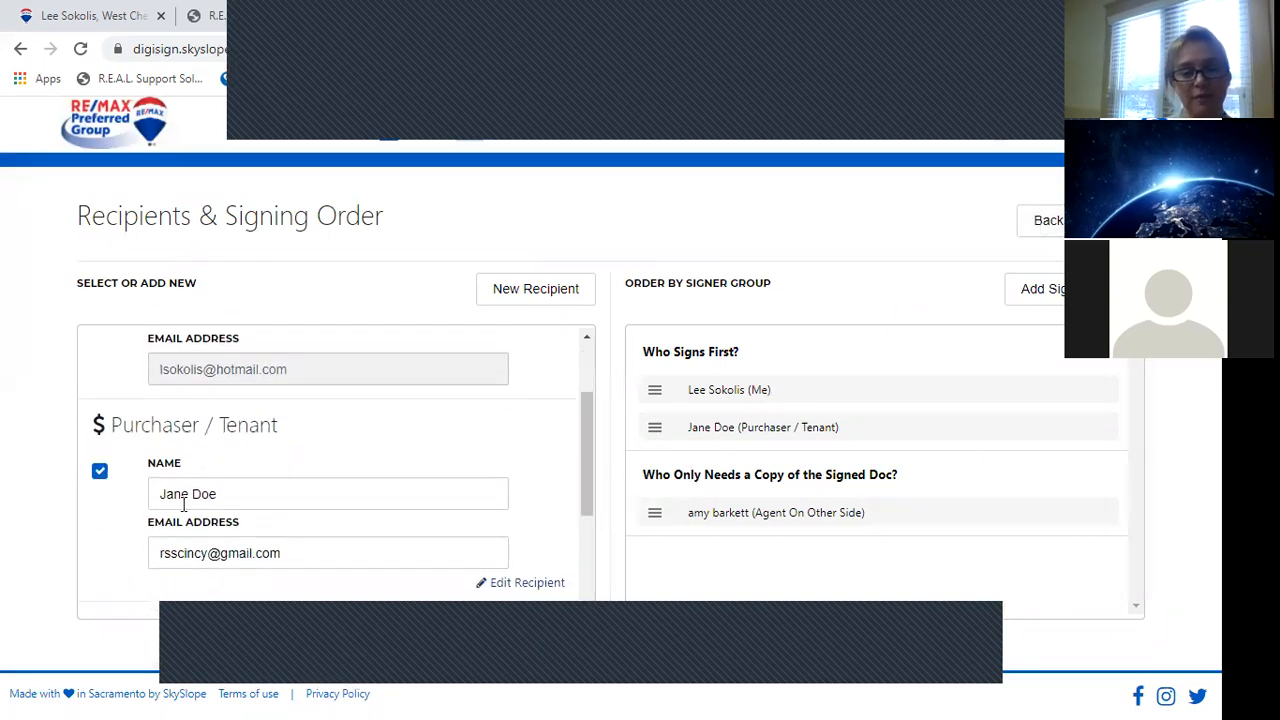
left_click(189, 492)
type("R")
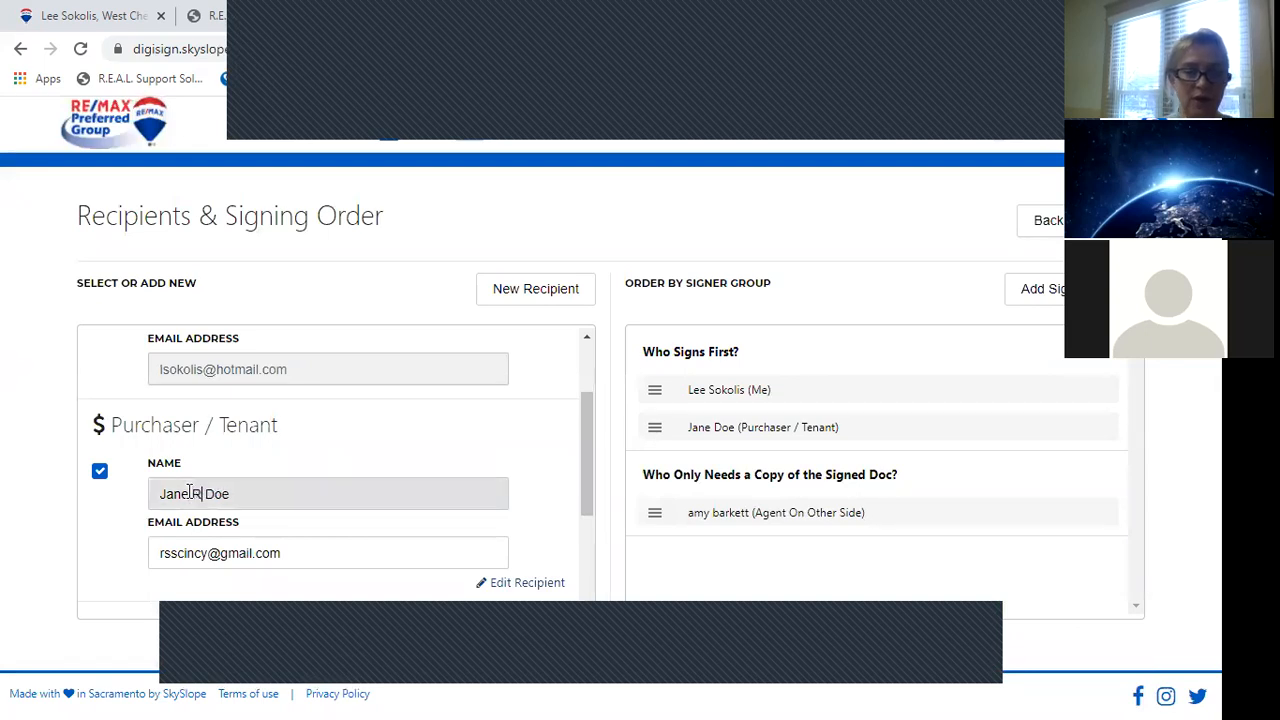
key("Left")
type(".")
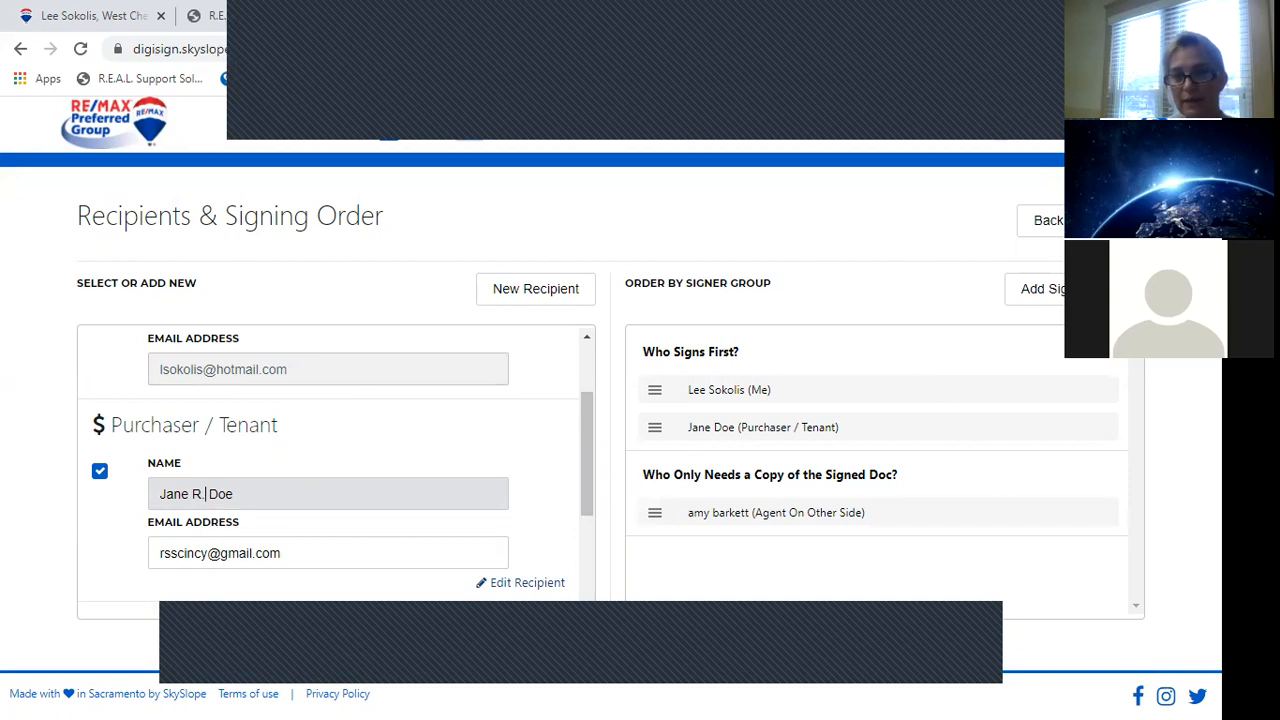
left_click(1114, 220)
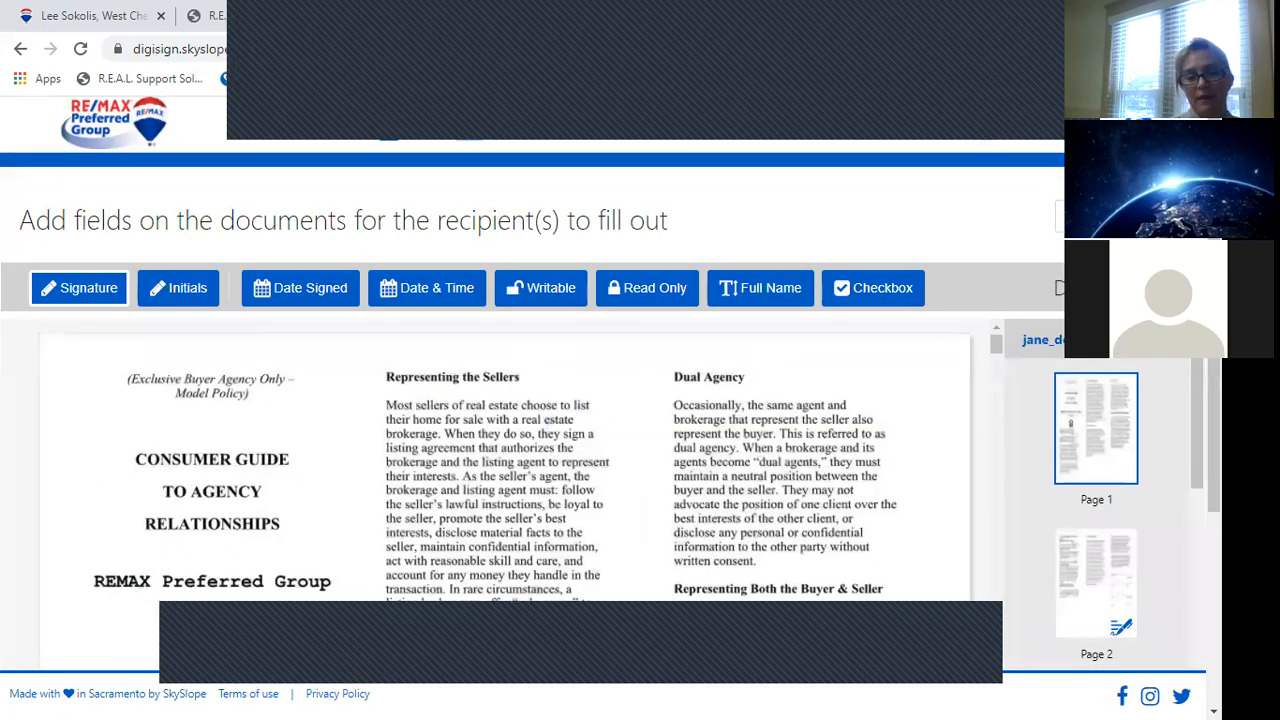
mouse_move(1000, 347)
left_mouse_down()
mouse_move(997, 384)
mouse_move(983, 376)
left_mouse_up()
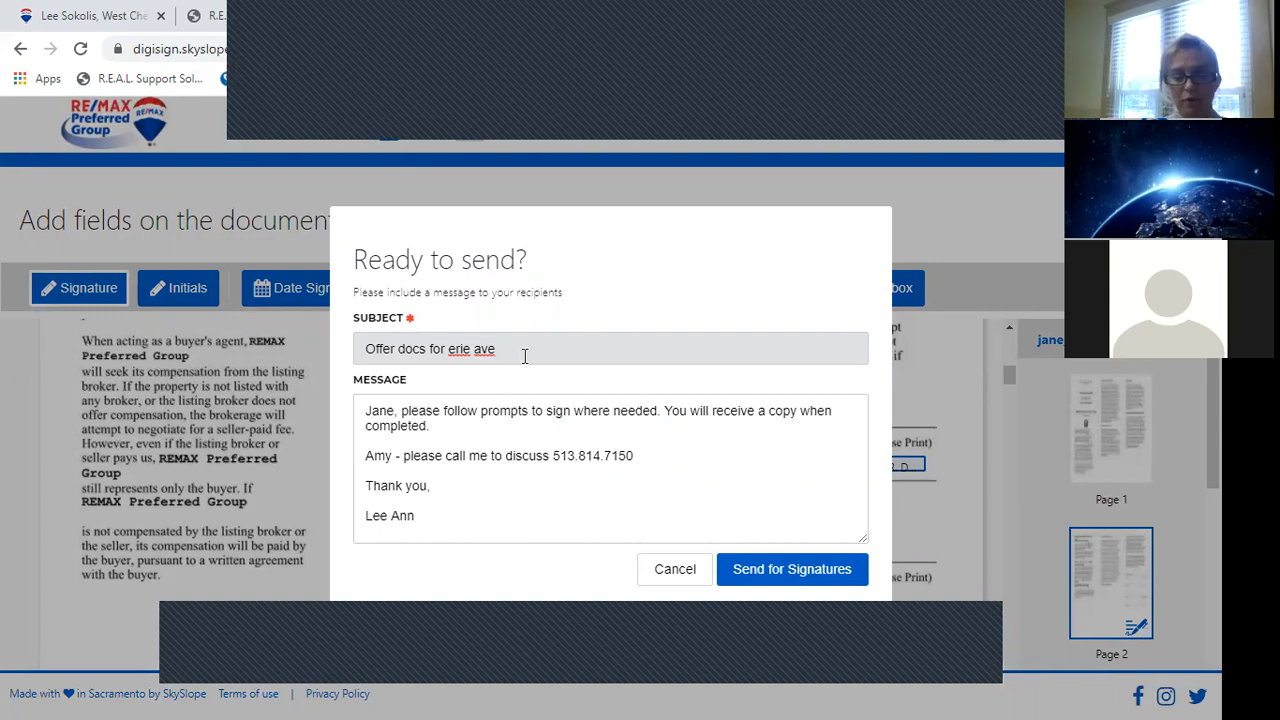
Retitle the subject 'Offer docs for erie ave - corrected', add the middle-initial note, and send.
type("- correc")
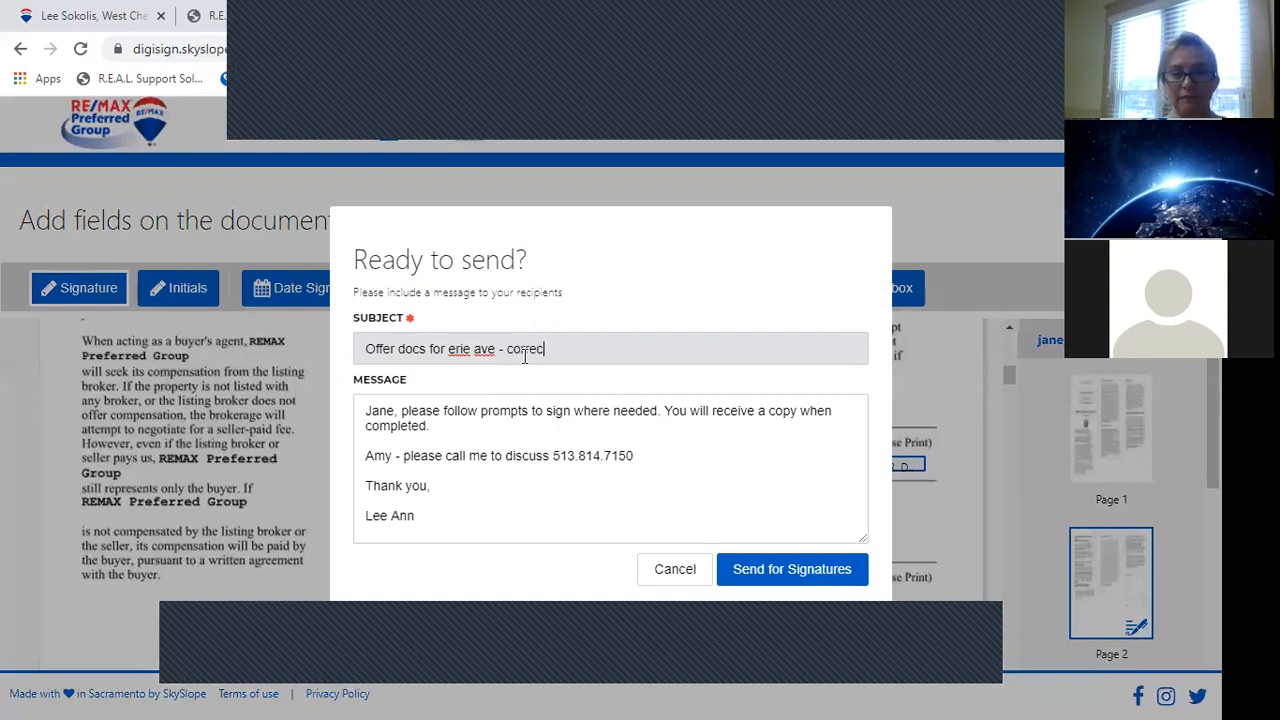
type("ted")
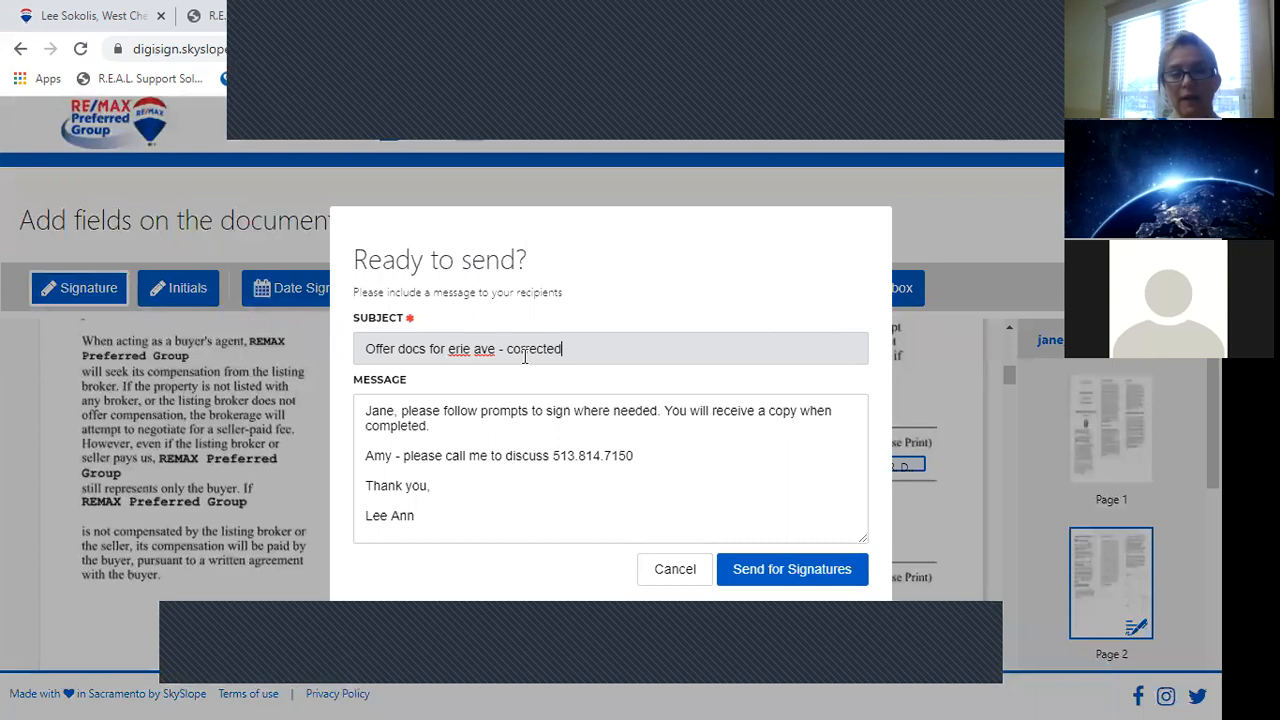
left_click(437, 430)
type("I've")
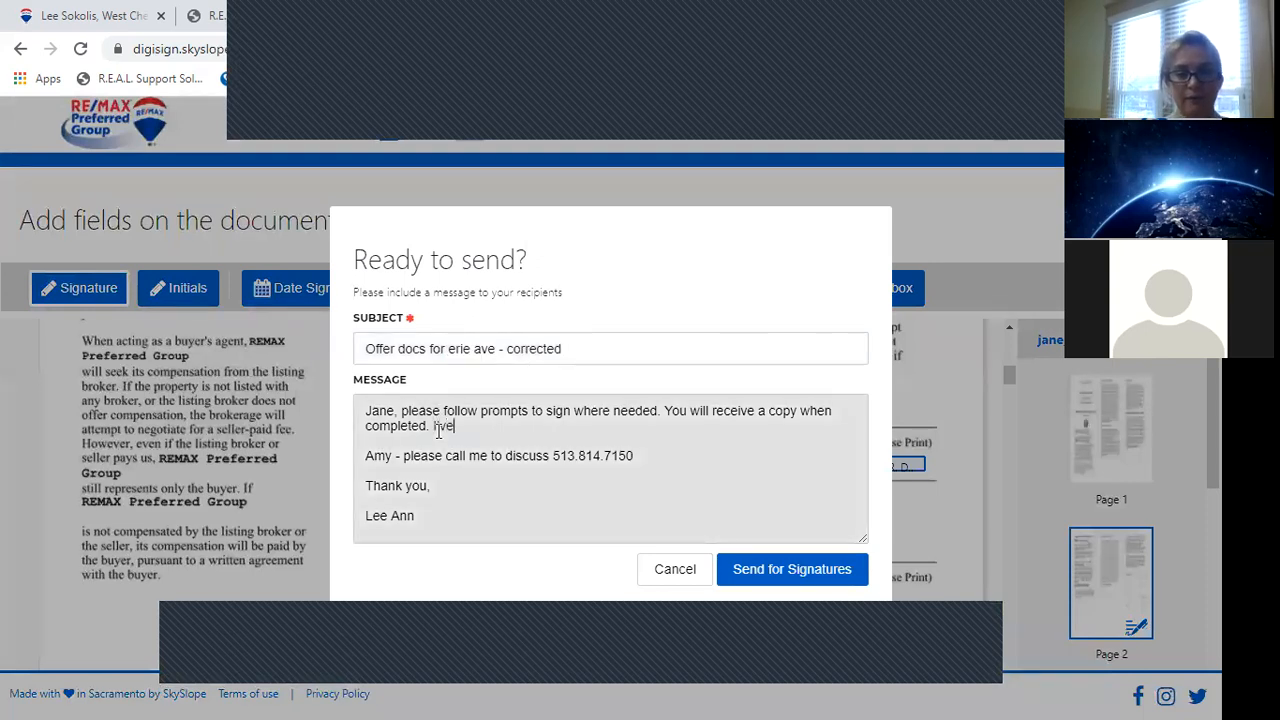
type(" added your ")
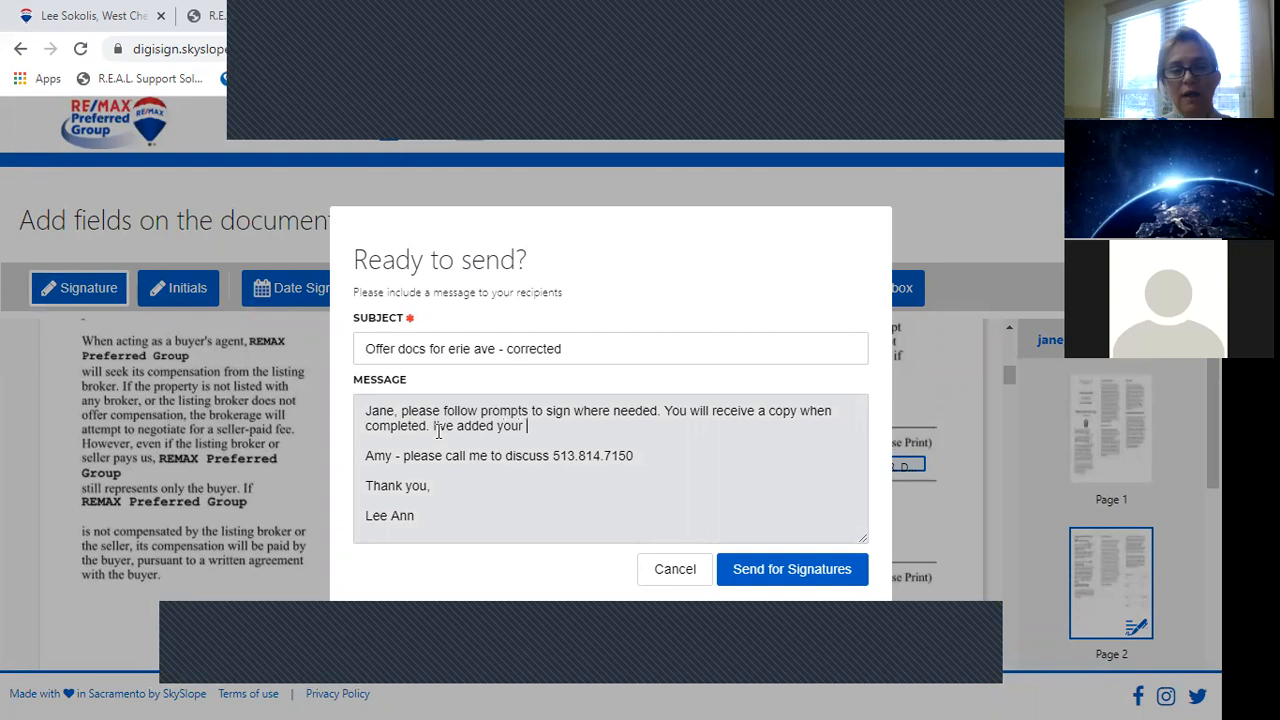
type("middle initial to ")
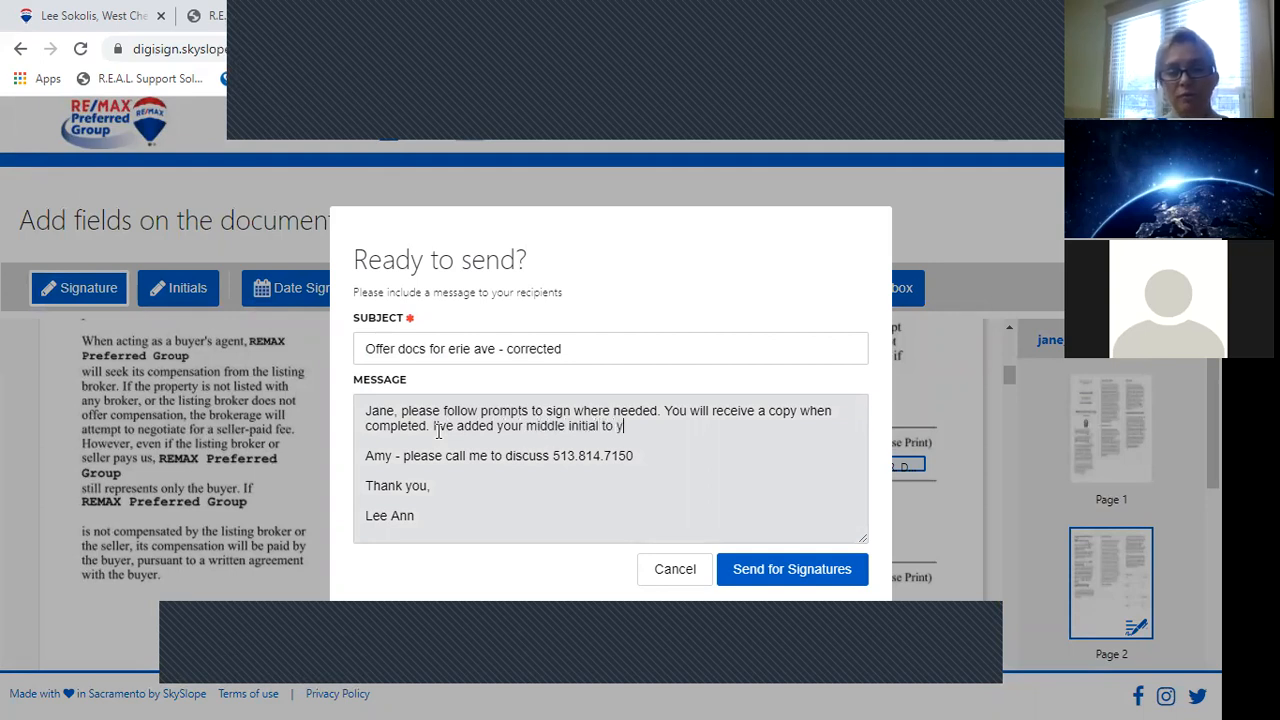
type("the signa")
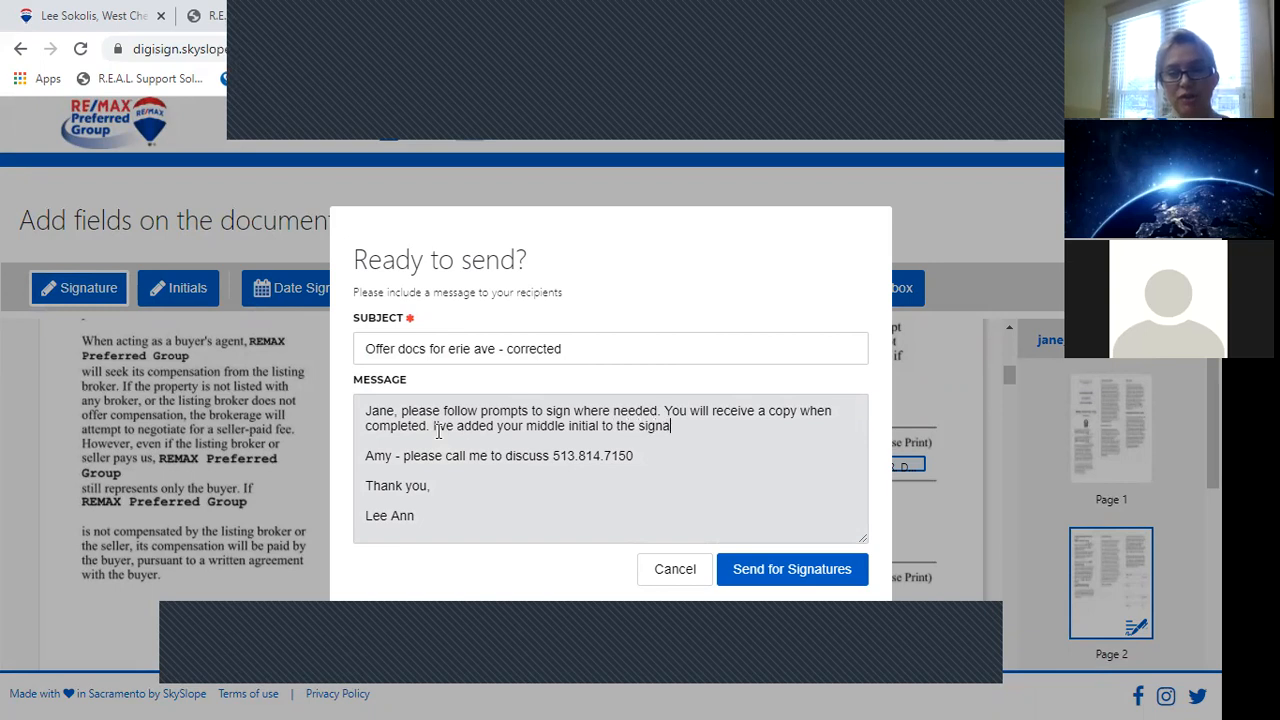
type("ture panels.")
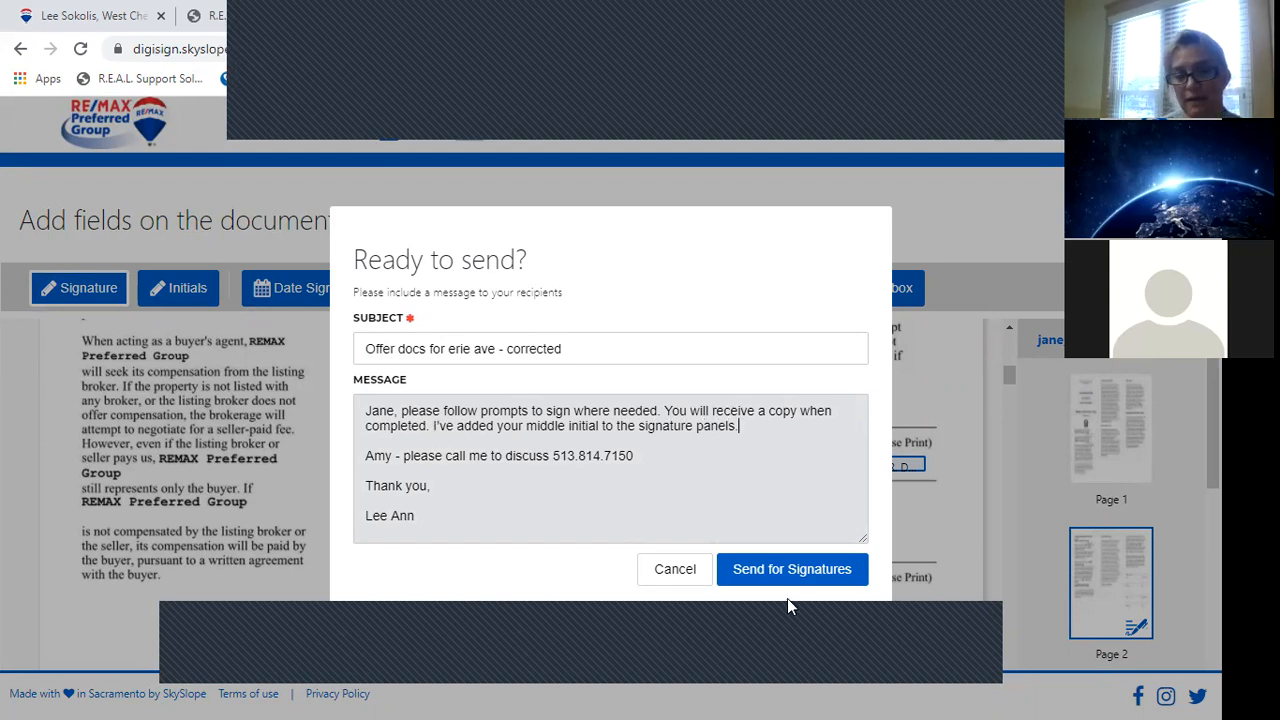
left_click(813, 569)
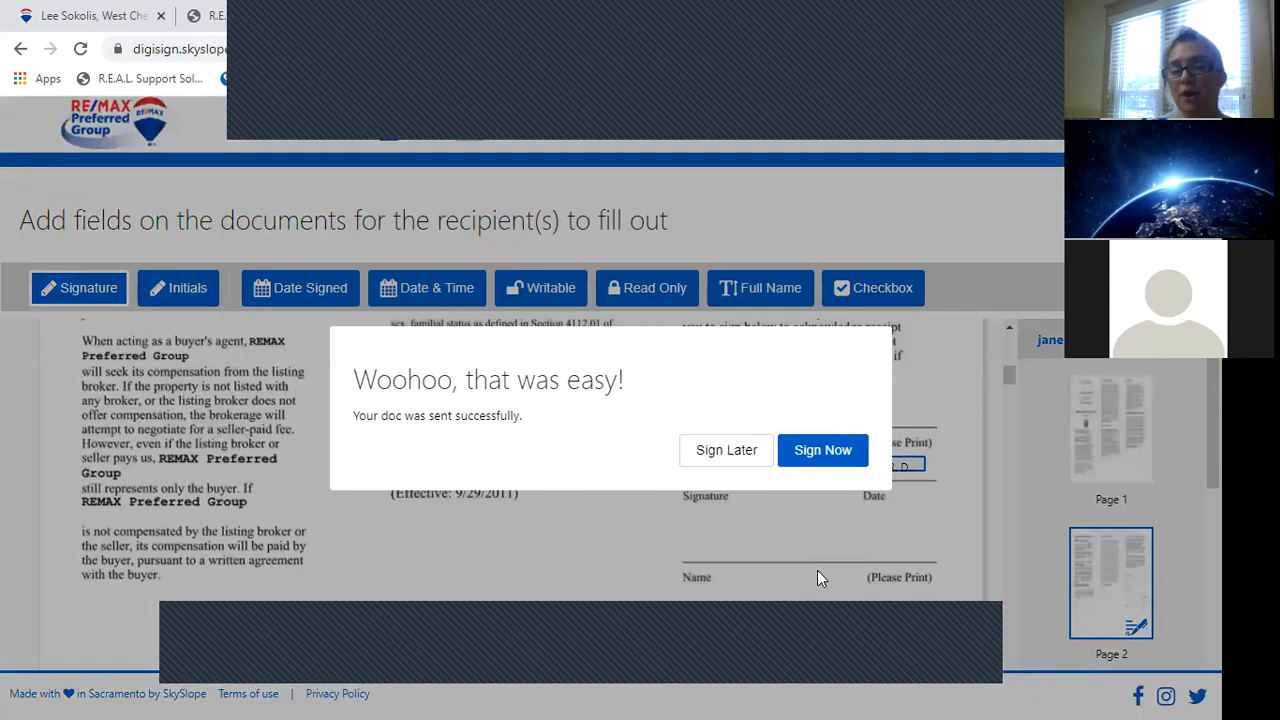
Sign now: initial the Buyer's Initials field on line 51, submit, and view the sent list.
left_click(817, 457)
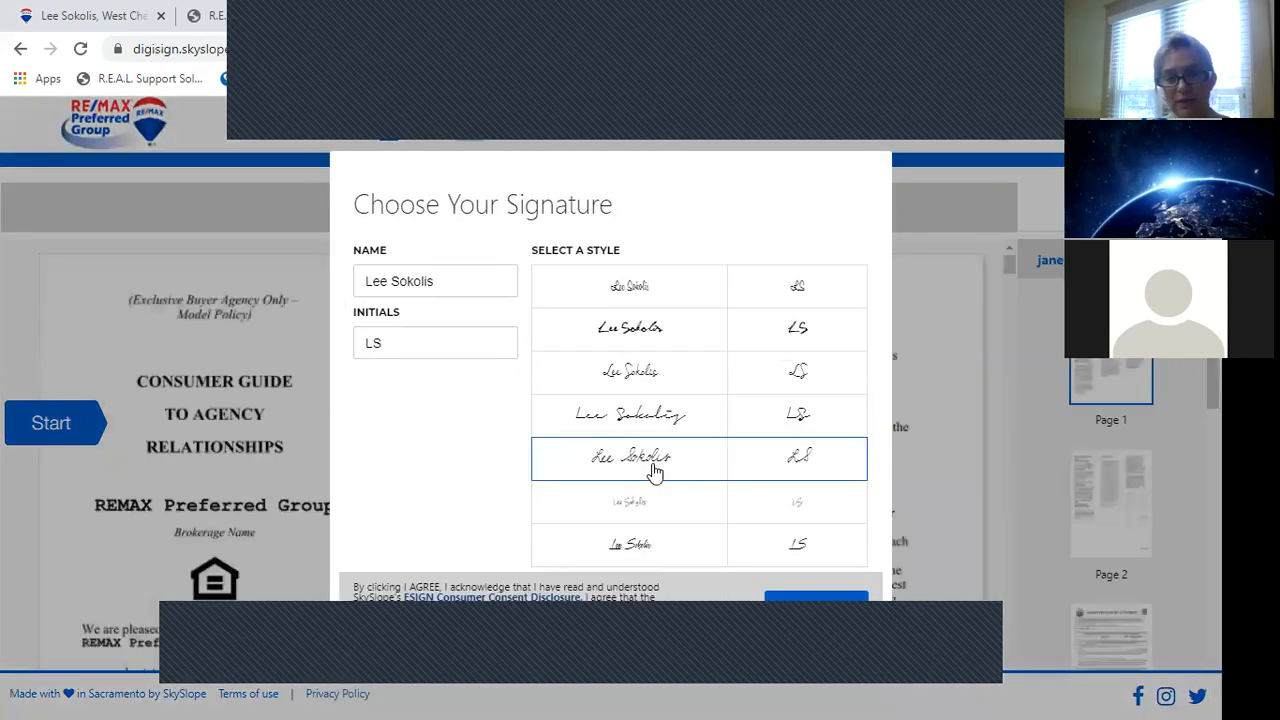
left_click(815, 605)
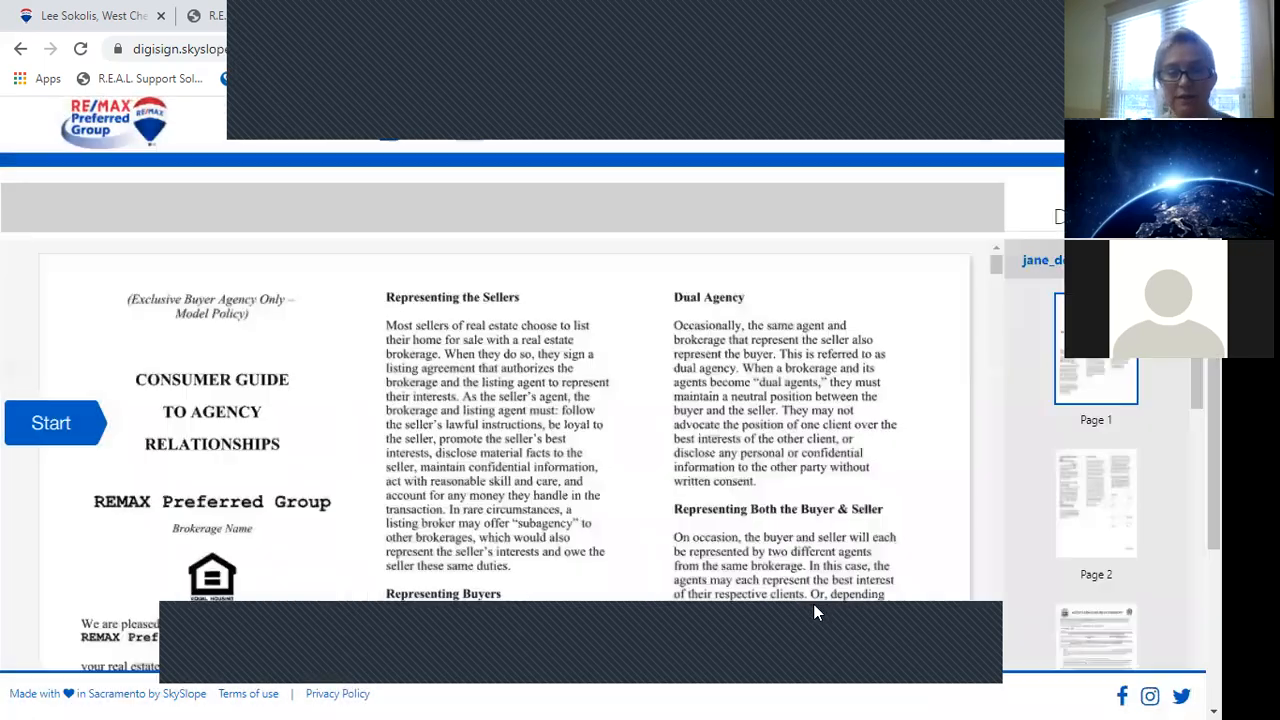
left_click(62, 425)
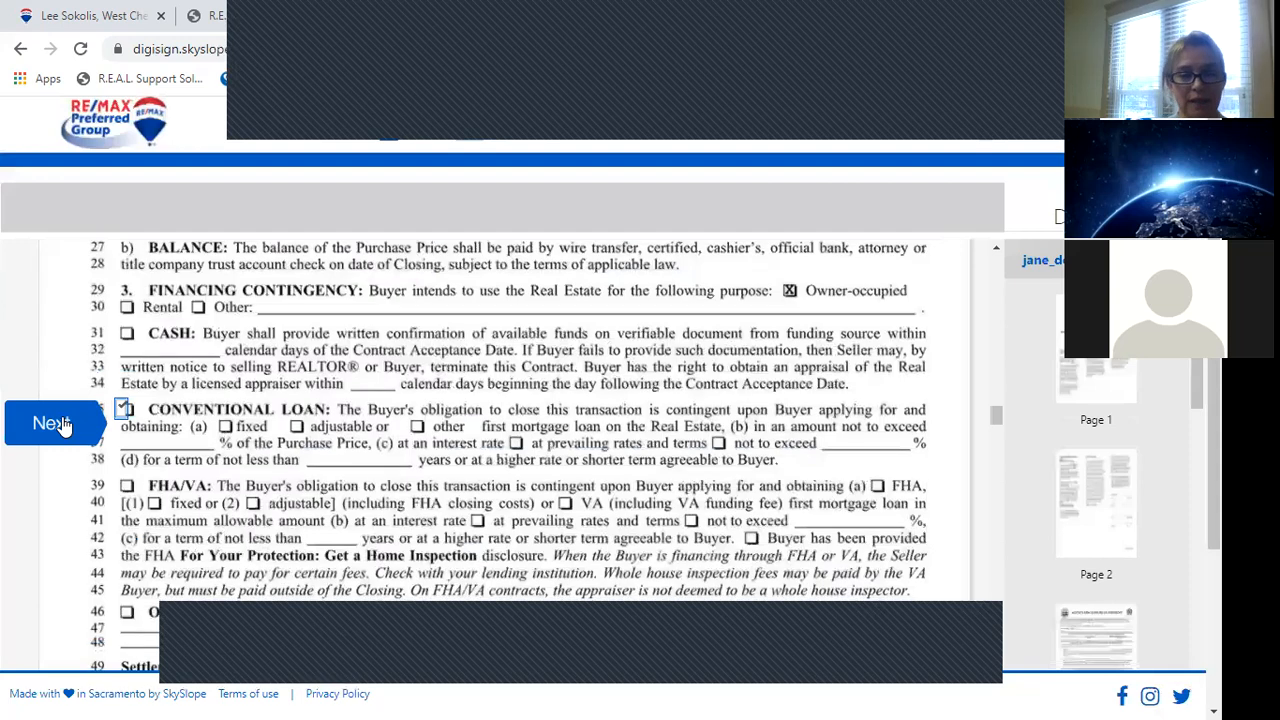
left_click(62, 423)
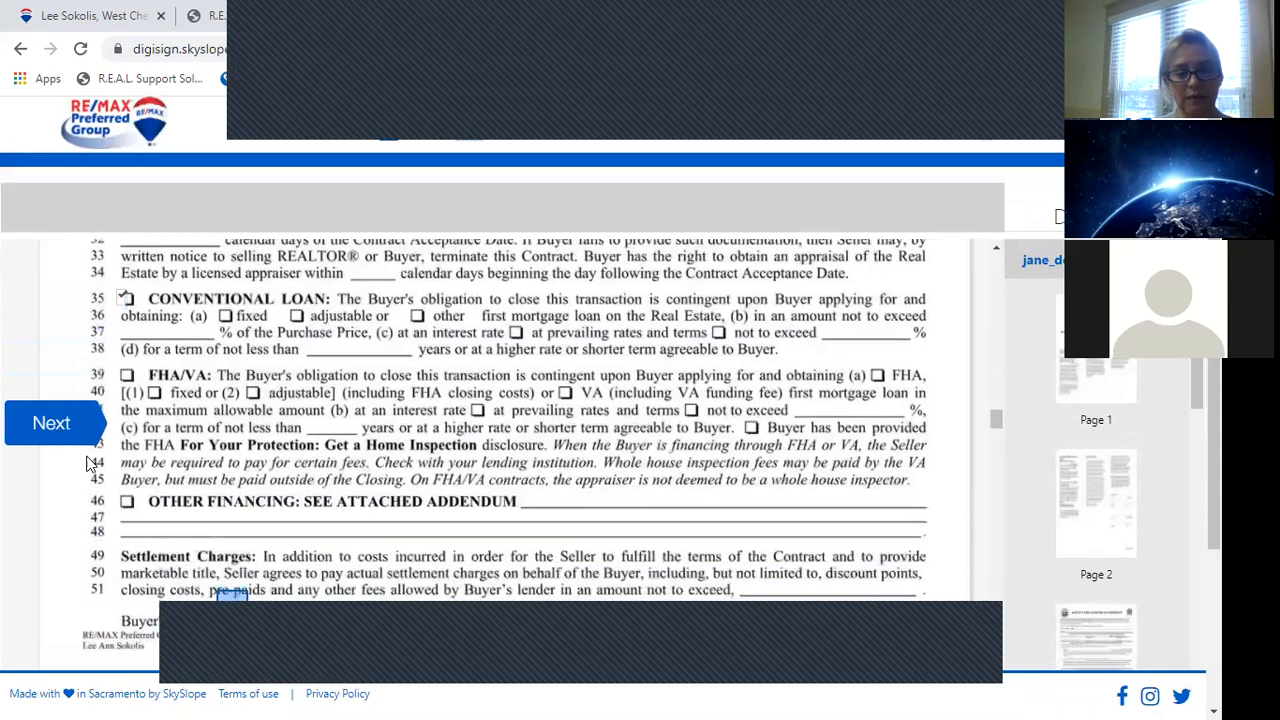
left_click(229, 426)
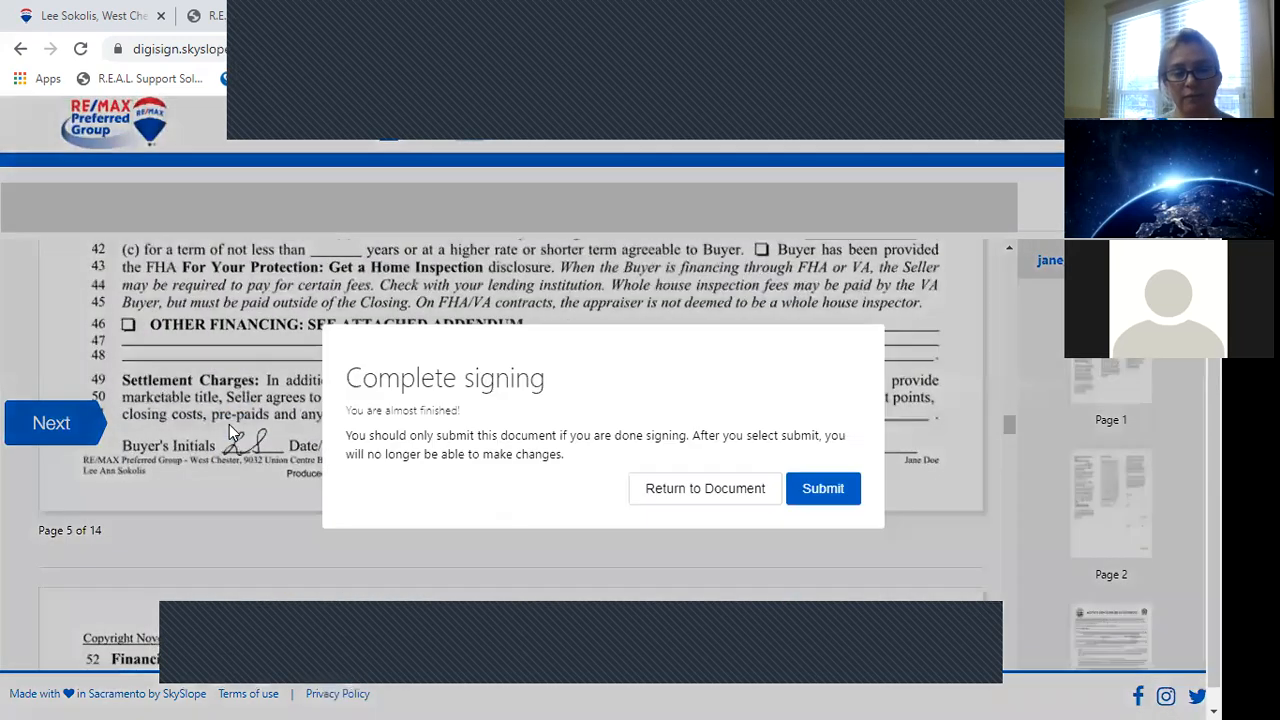
left_click(826, 481)
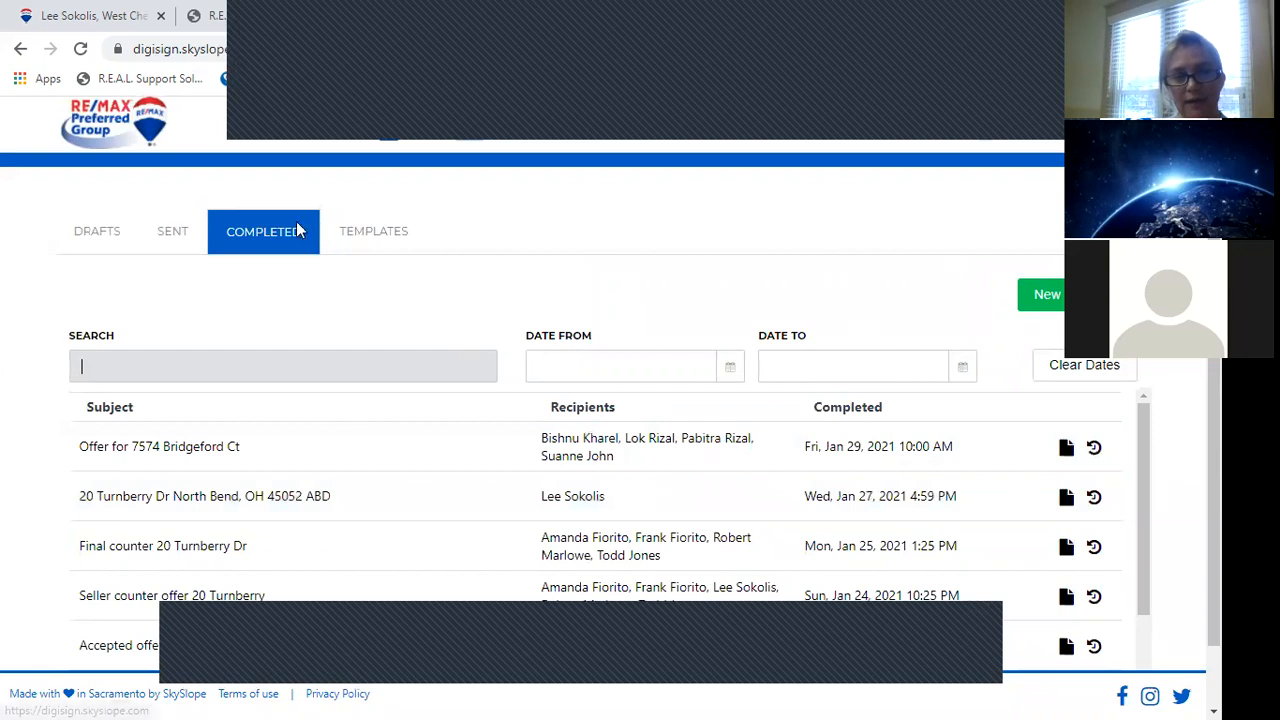
left_click(165, 236)
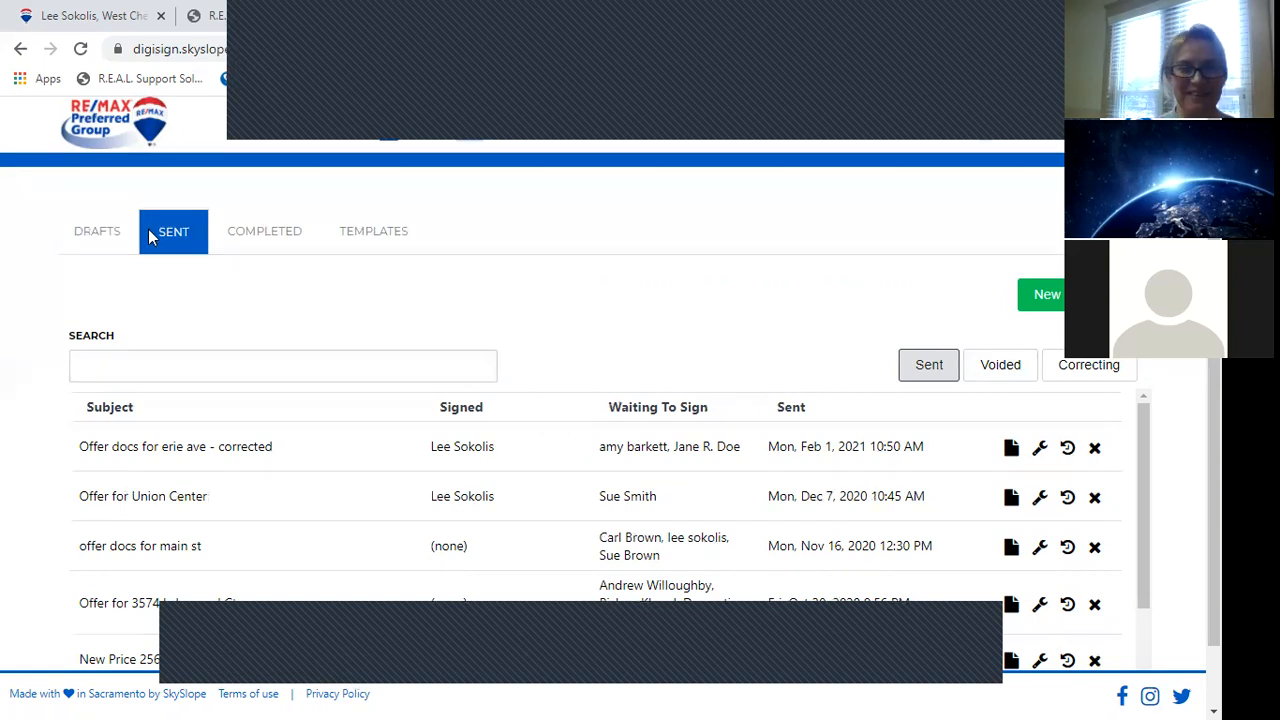
Return to the SkySlope dashboard via the RE/MAX logo.
left_click(105, 120)
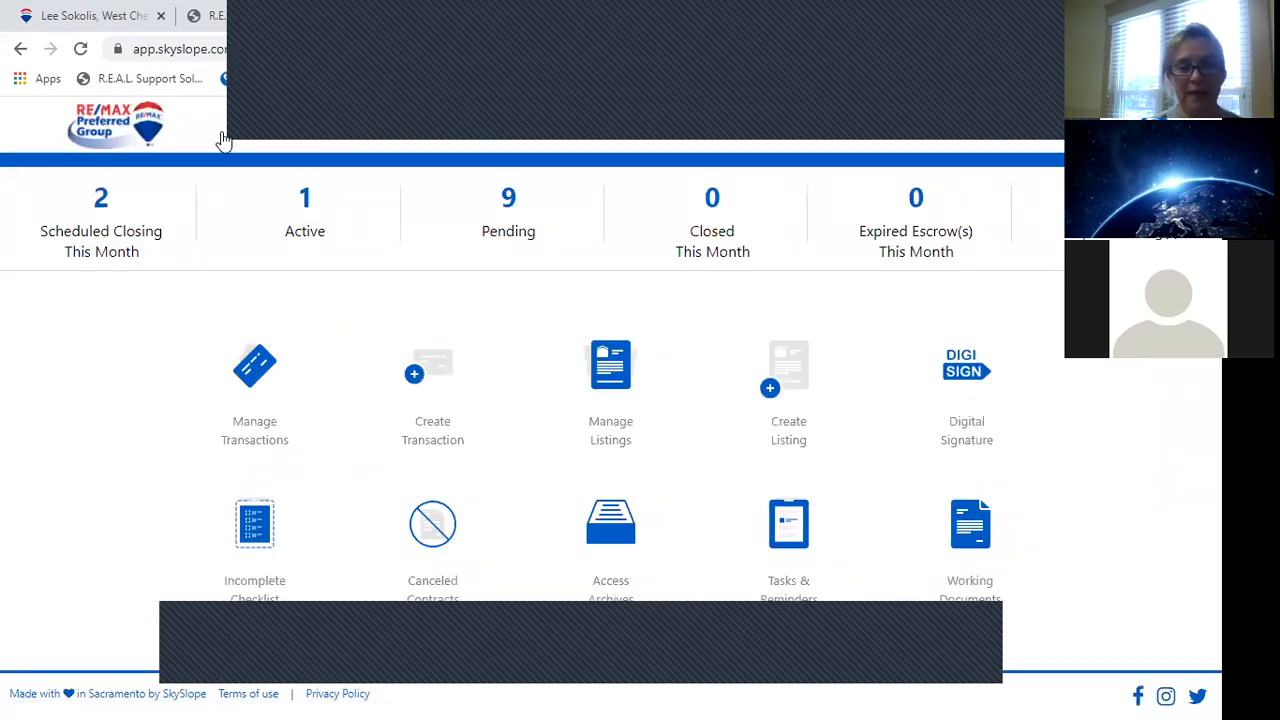
Open the Zumstein Ave transaction from the dashboard's 9 Pending transactions list.
left_click(500, 215)
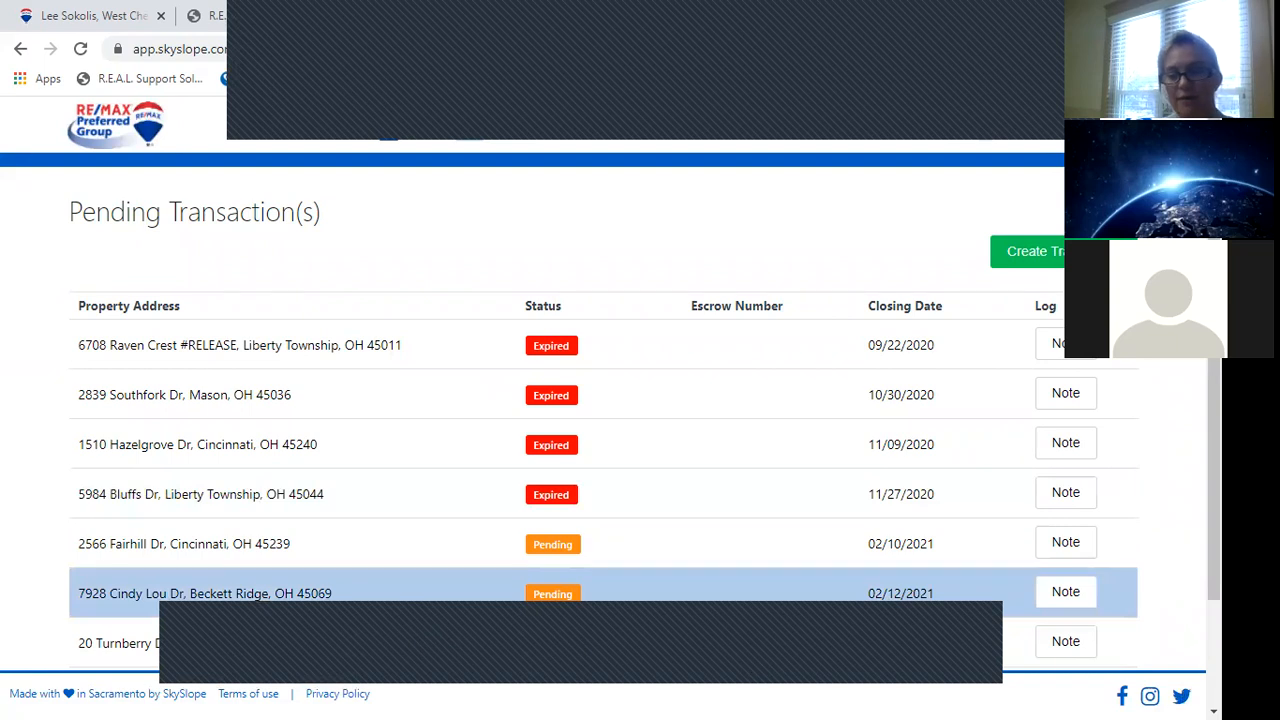
scroll(891, 660, "down", 2)
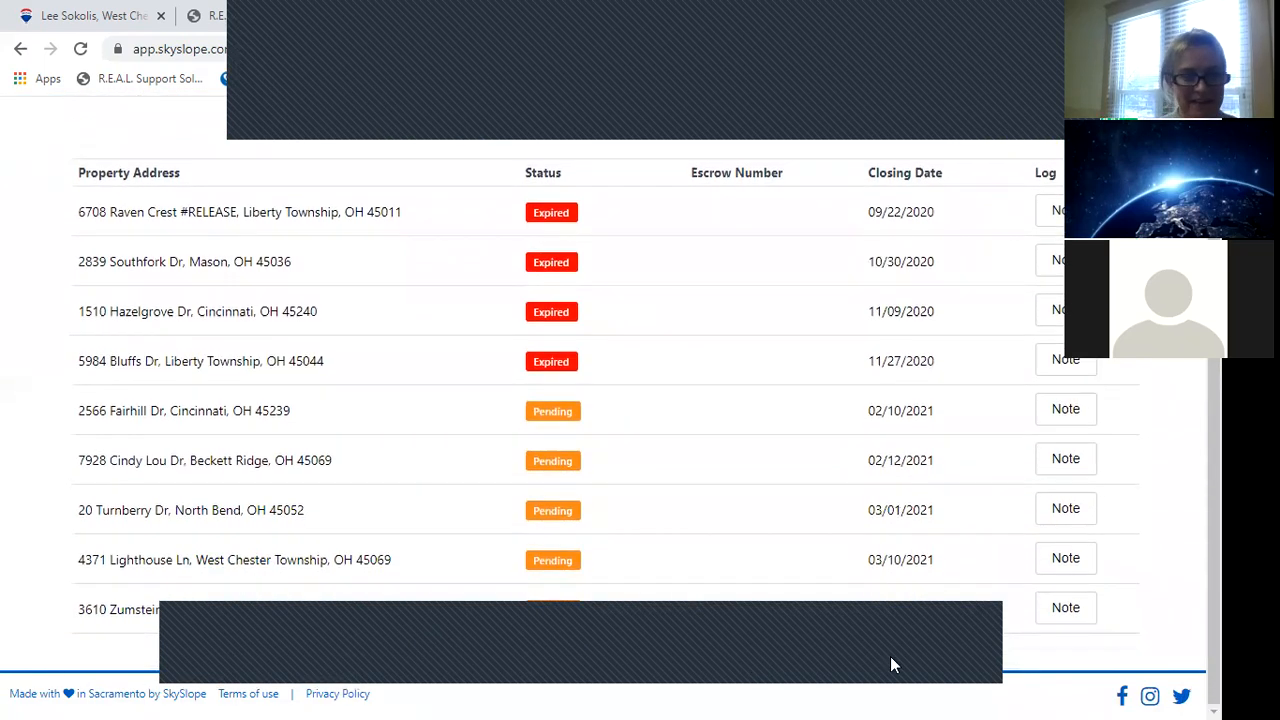
left_click(234, 602)
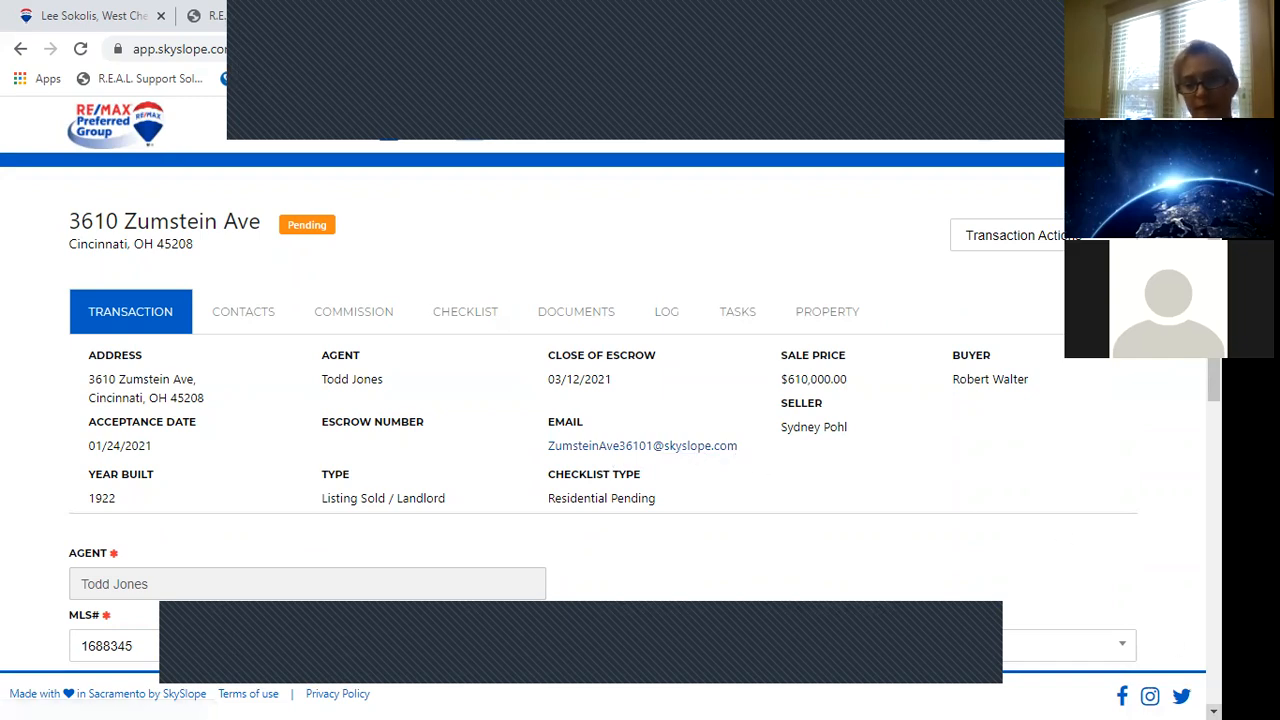
scroll(429, 531, "down", 1)
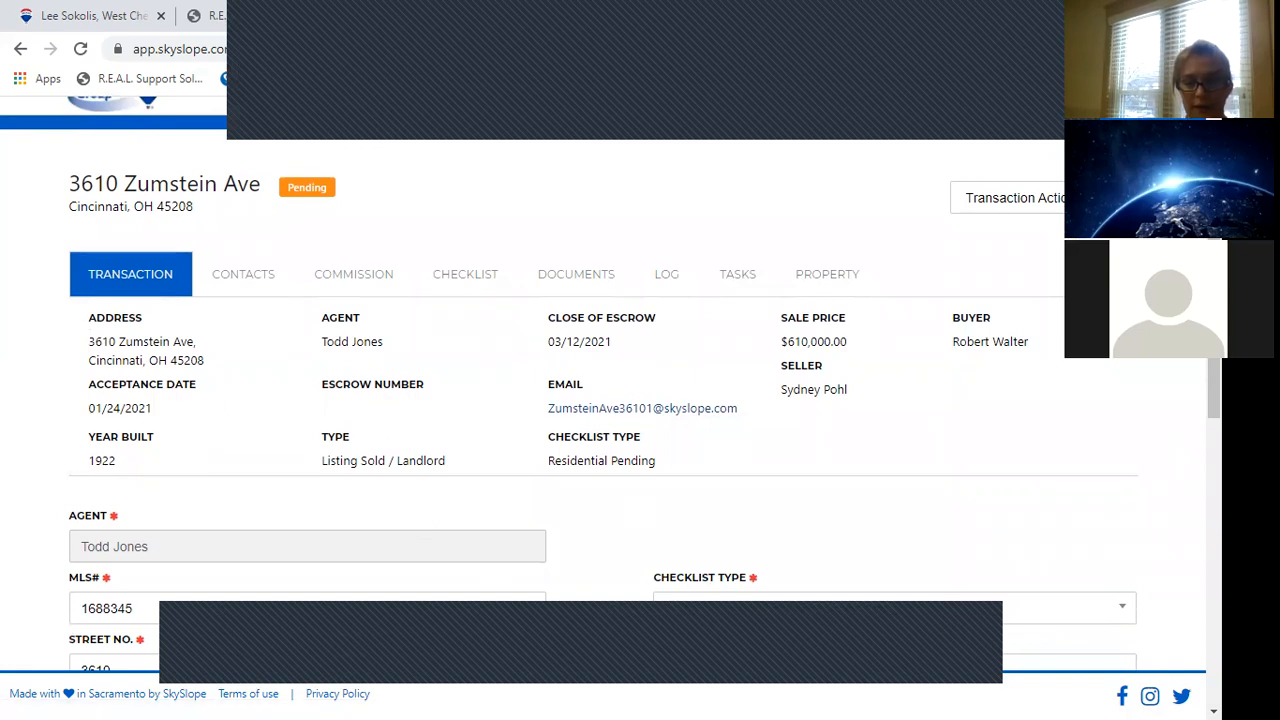
Review the Transaction tab details and continue to the Contacts tab.
scroll(610, 408, "down", 4)
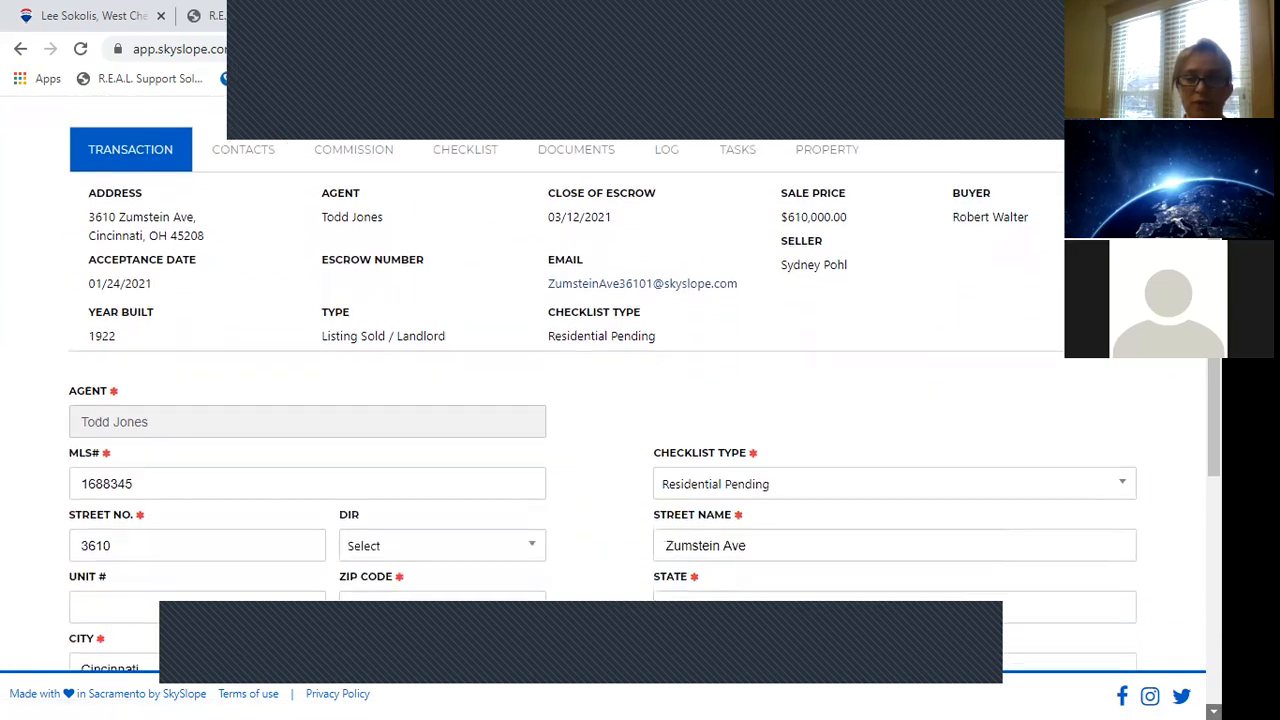
scroll(610, 408, "down", 2)
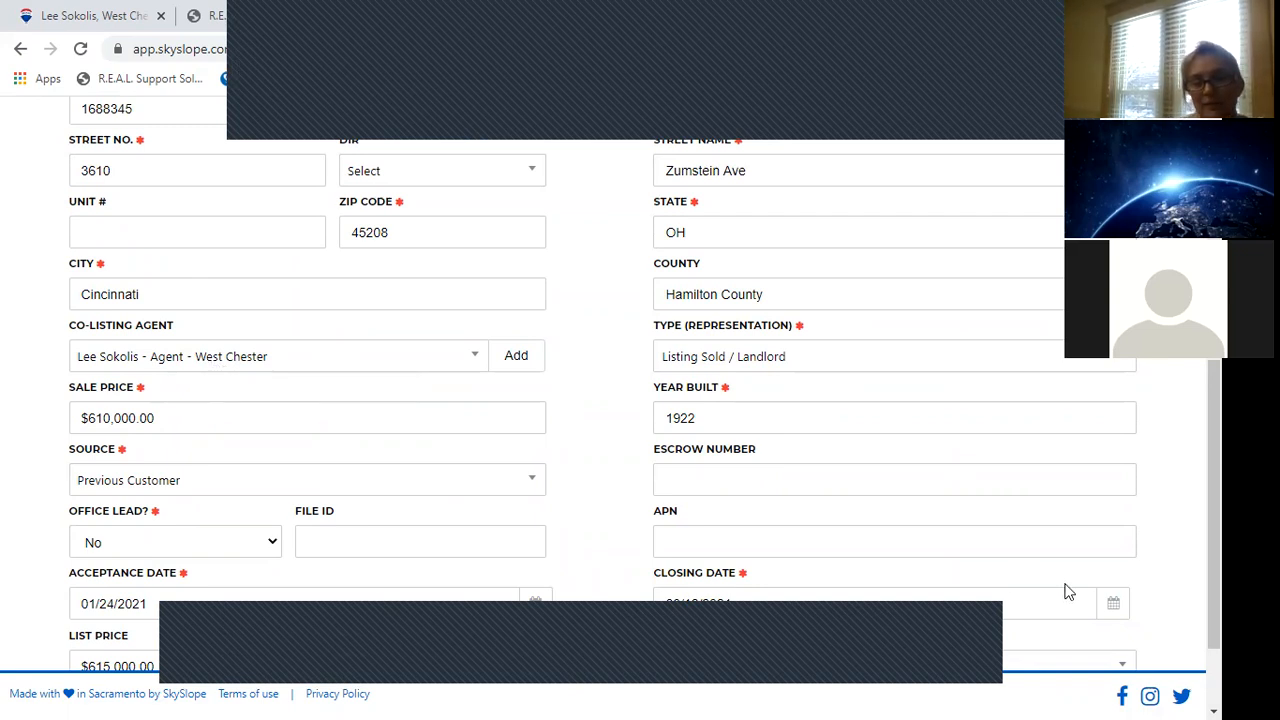
scroll(632, 697, "down", 3)
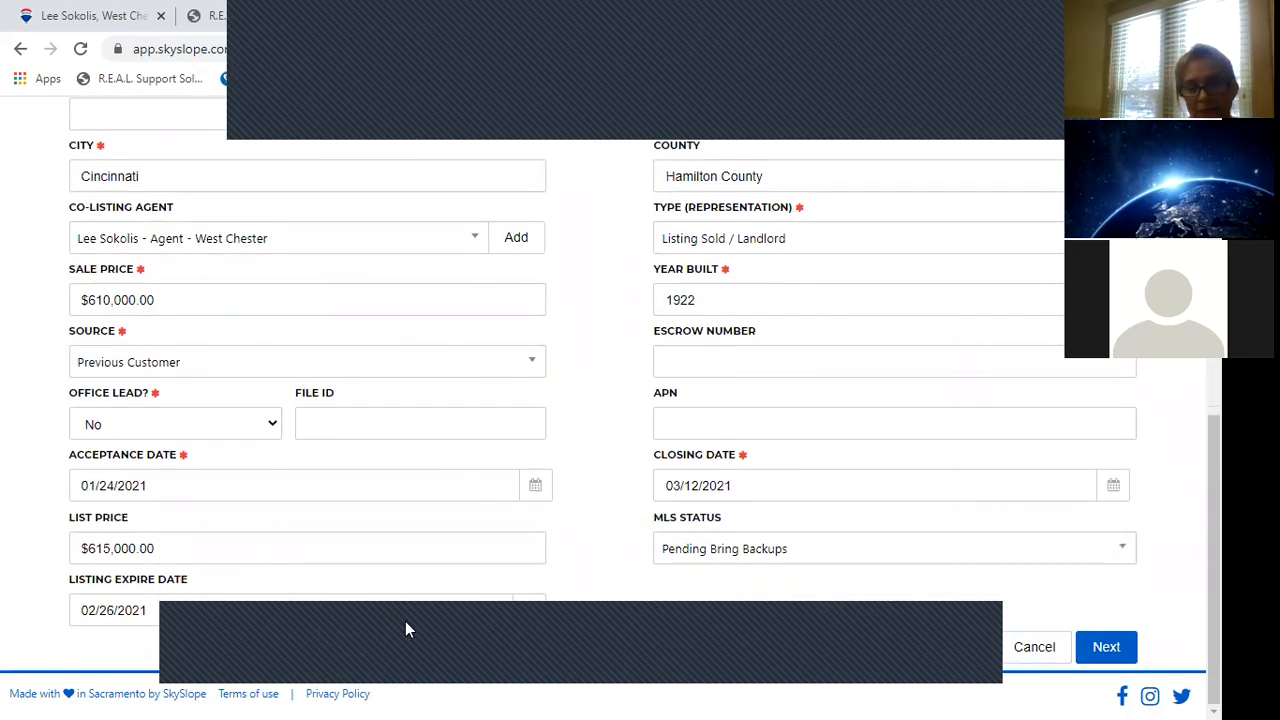
left_click(1120, 650)
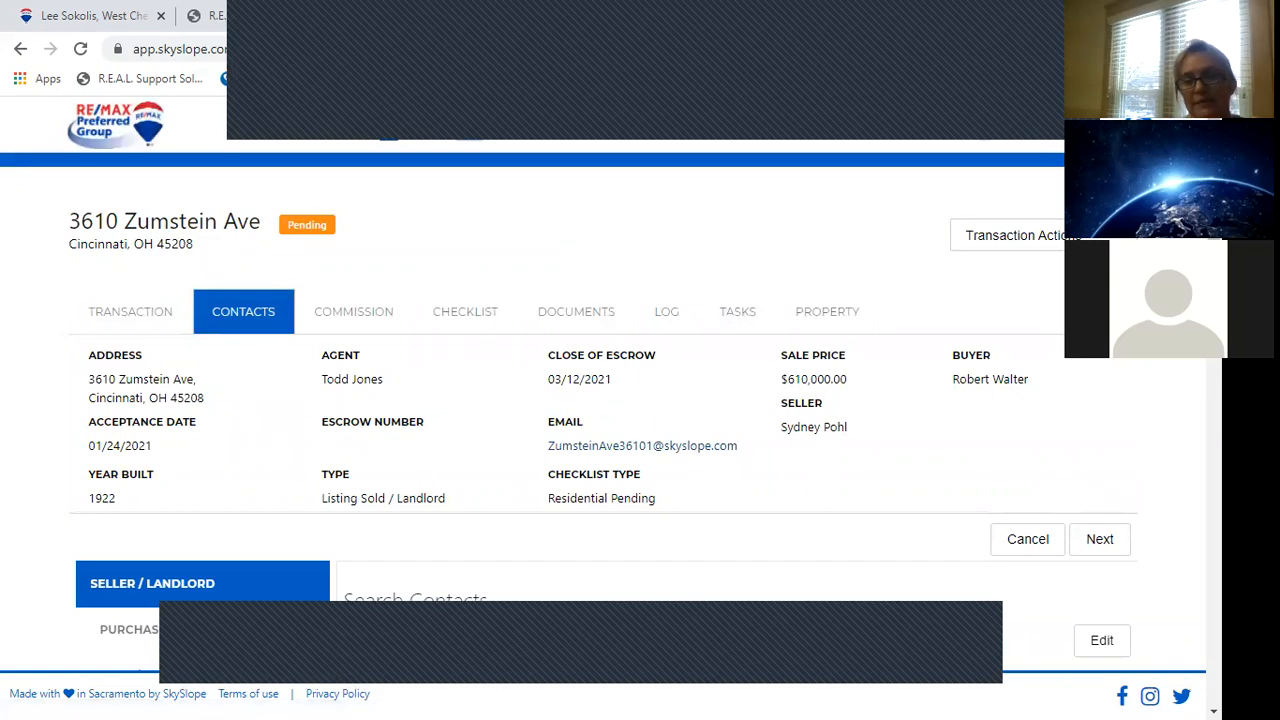
left_click_drag(1214, 240, 1214, 299)
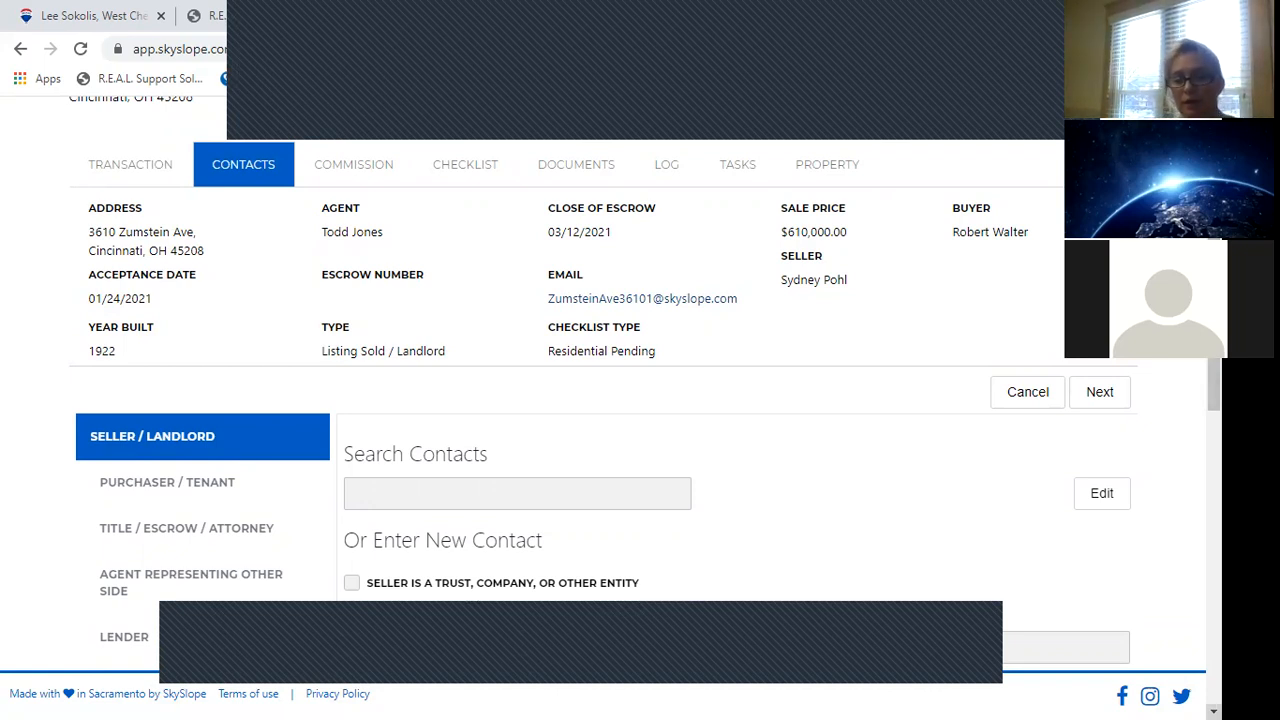
Review the seller and purchaser contacts, then show the Title / Escrow / Attorney contact.
scroll(656, 600, "down", 3)
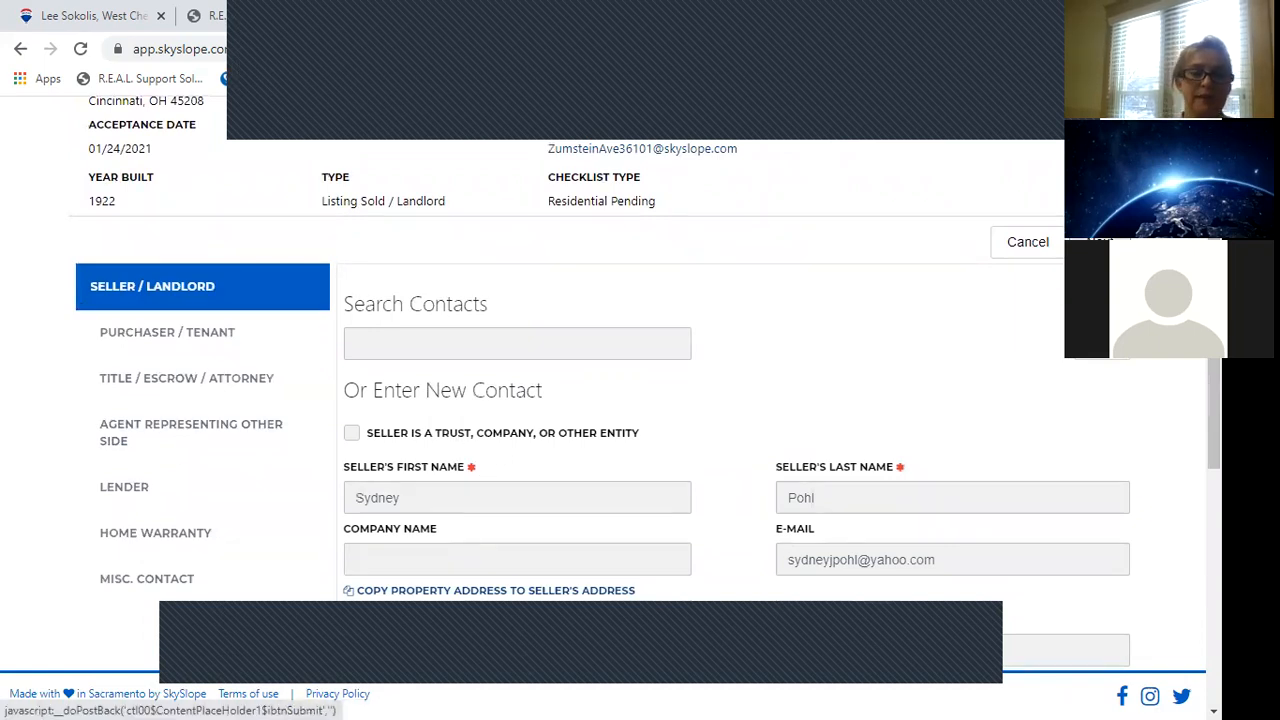
left_click(1100, 242)
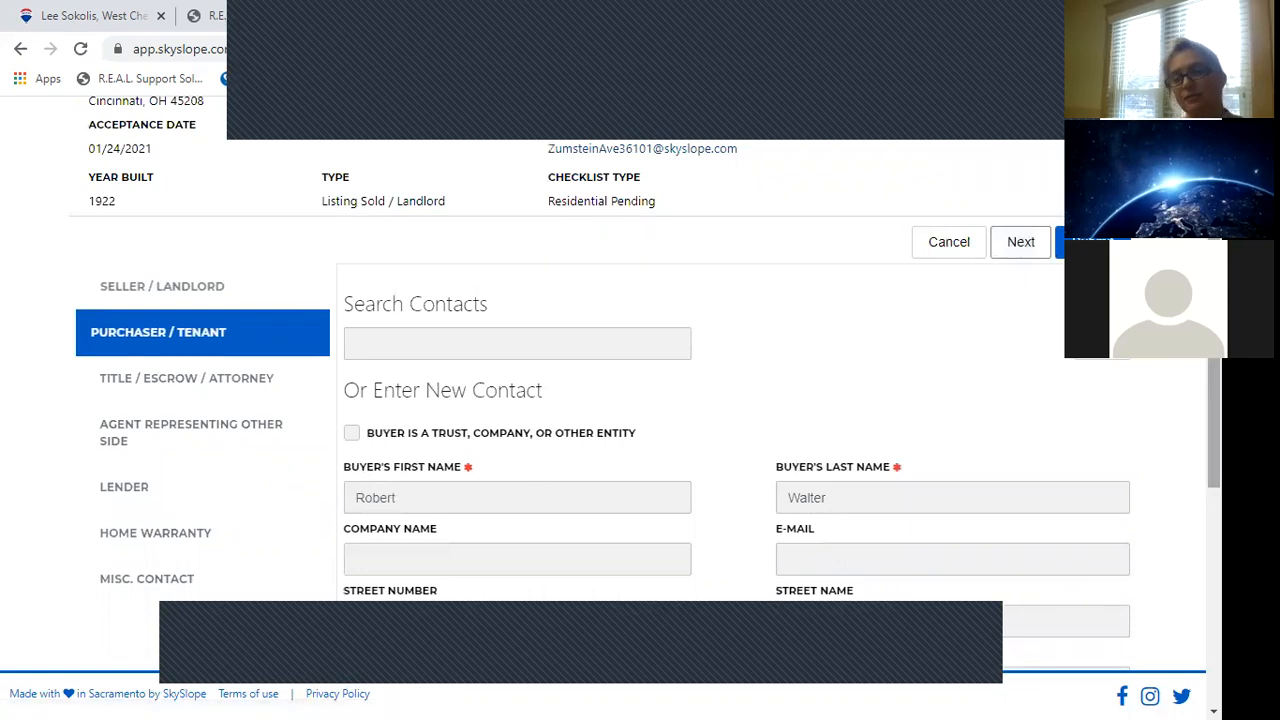
scroll(640, 400, "down", 2)
scroll(660, 400, "down", 1)
scroll(660, 400, "up", 1)
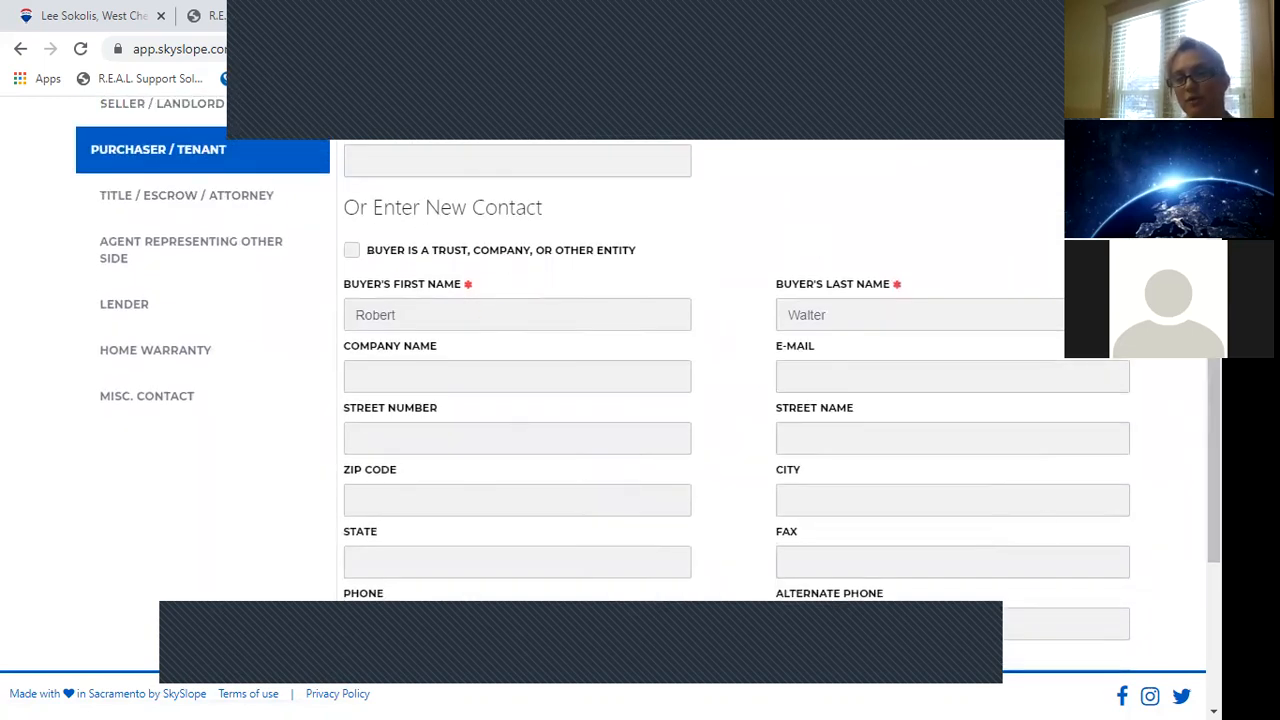
scroll(640, 400, "up", 1)
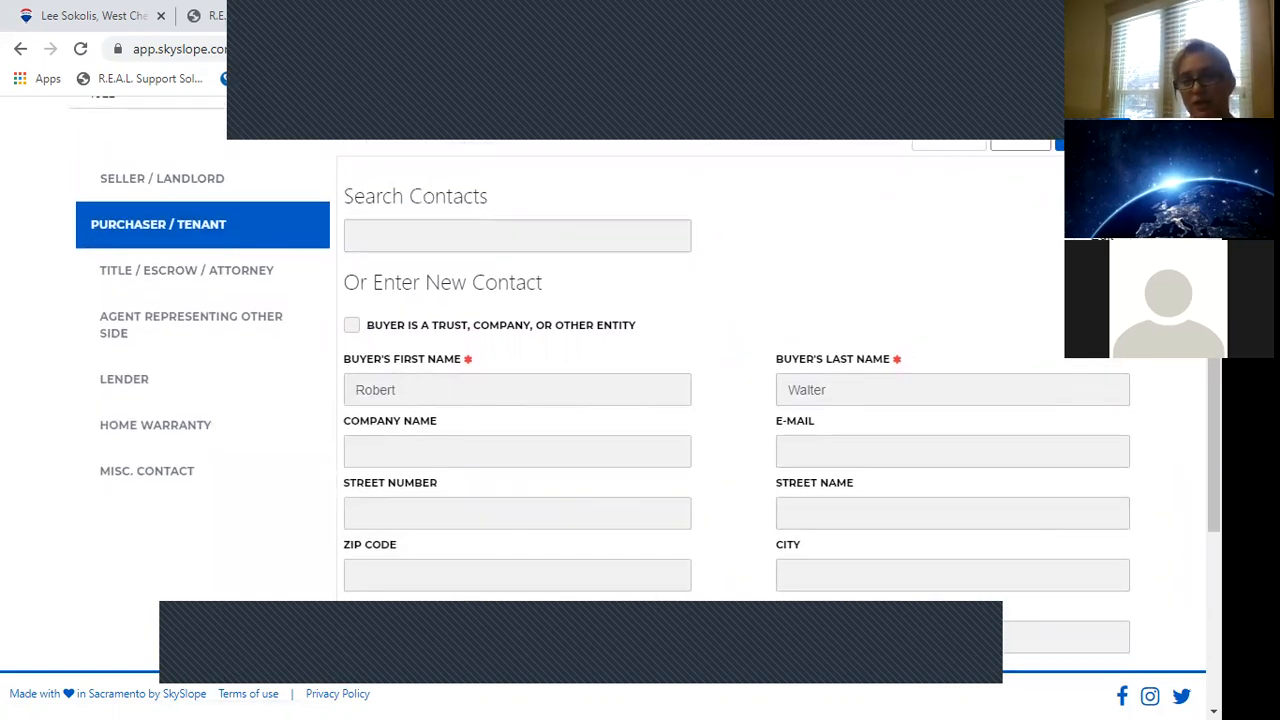
left_click(233, 267)
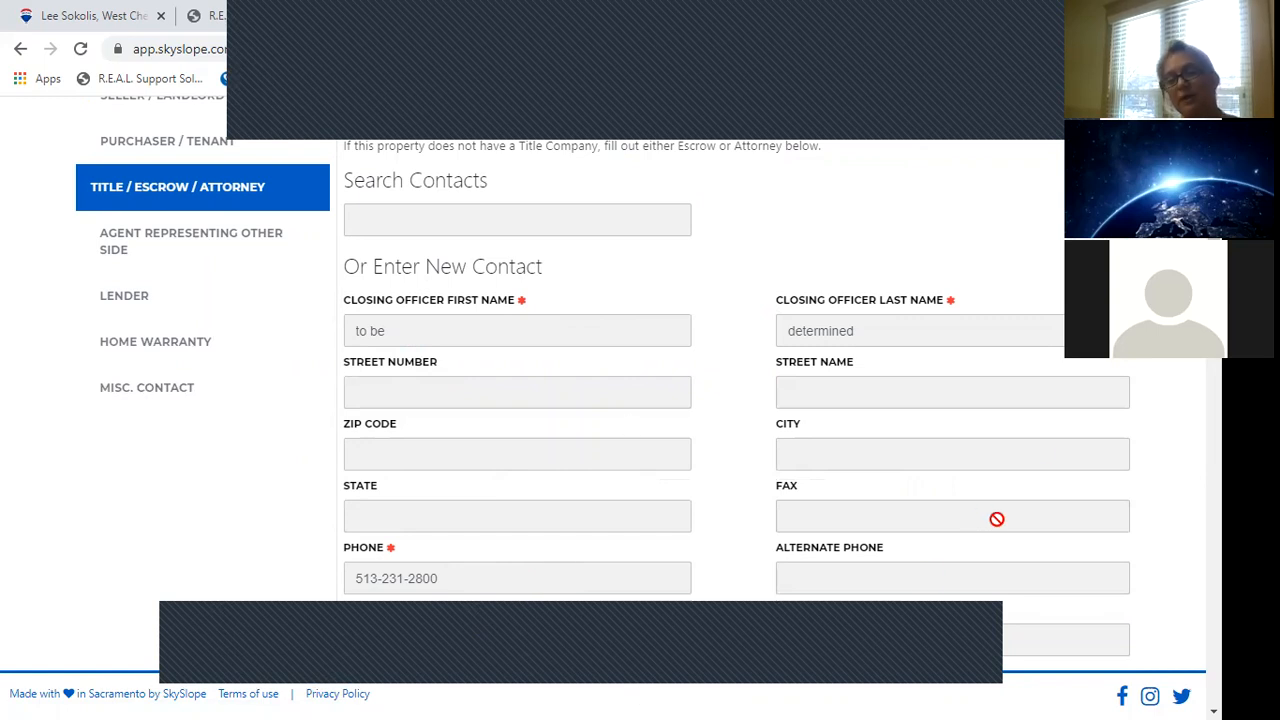
Check the other side's agent contact, then show the empty Lender loan officer fields.
scroll(981, 517, "down", 1)
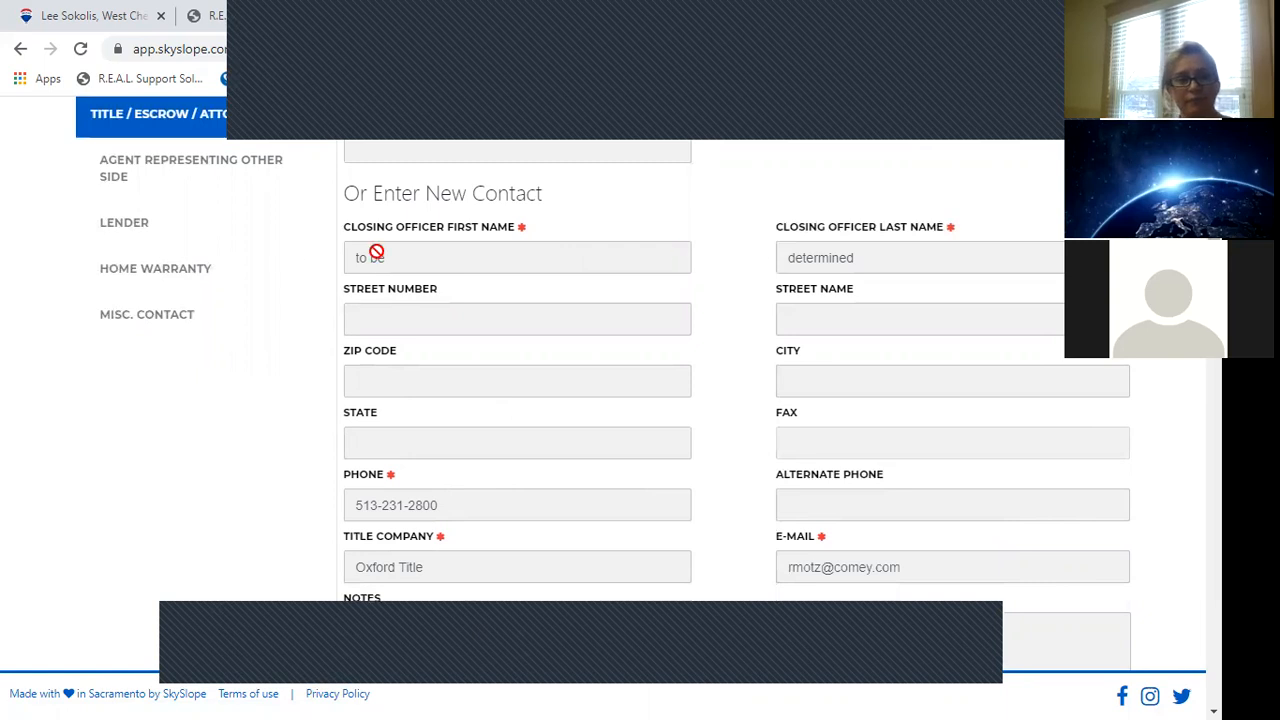
left_click(180, 166)
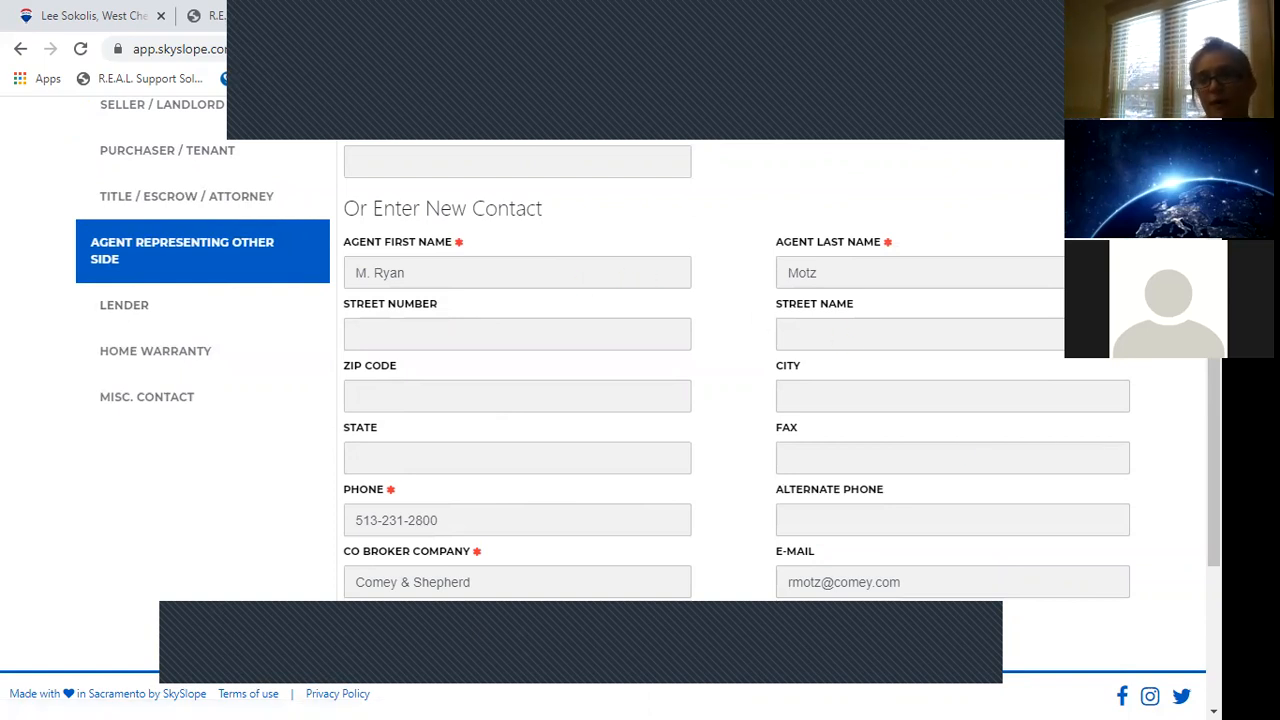
scroll(610, 380, "up", 5)
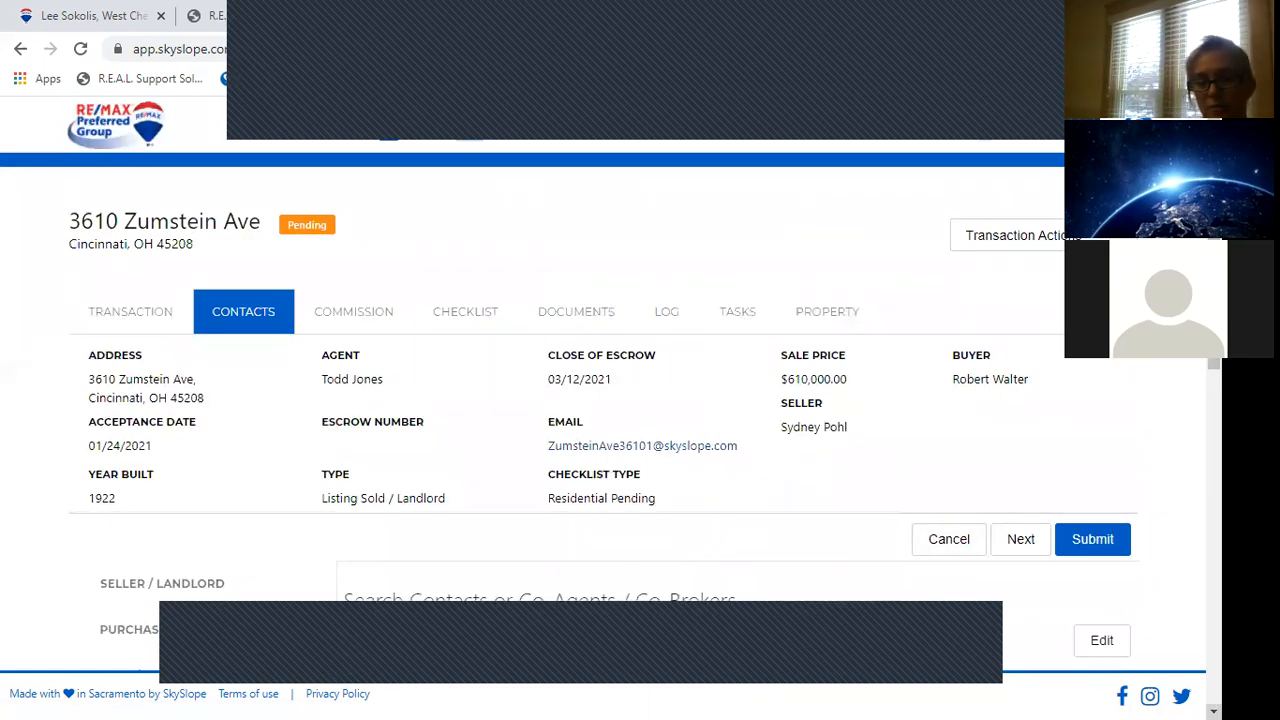
left_click(1214, 712)
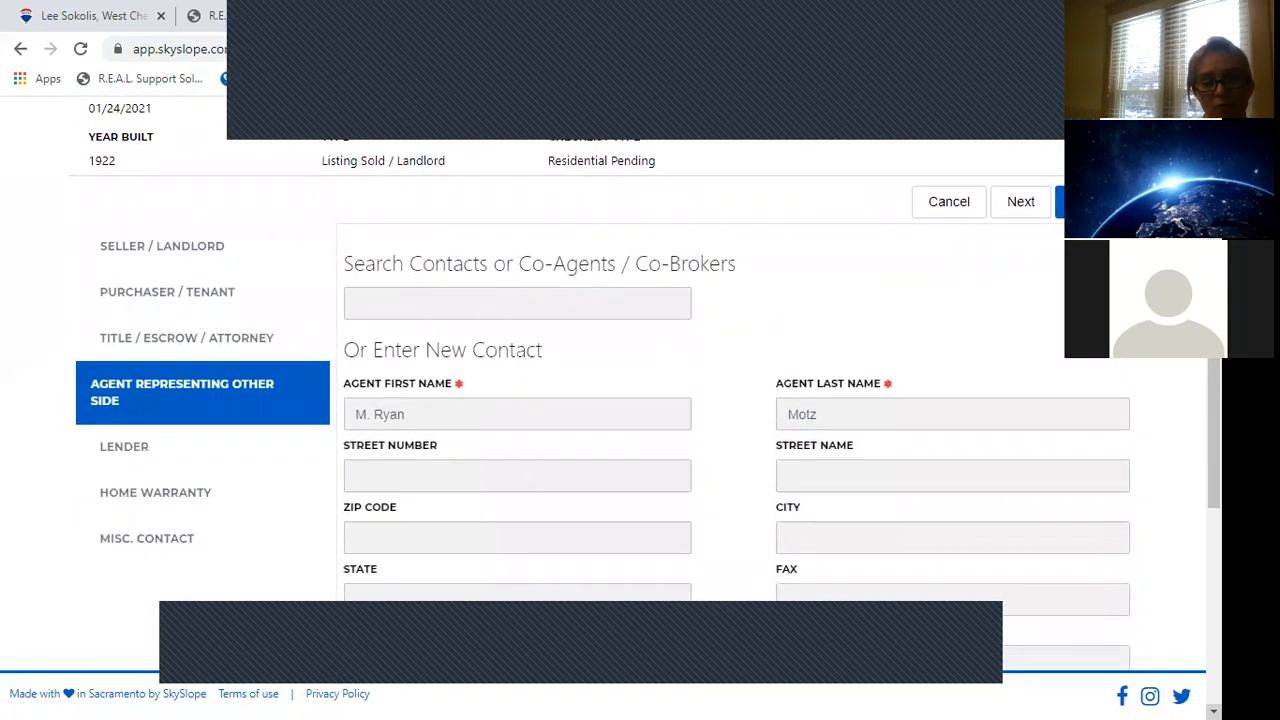
left_click(110, 452)
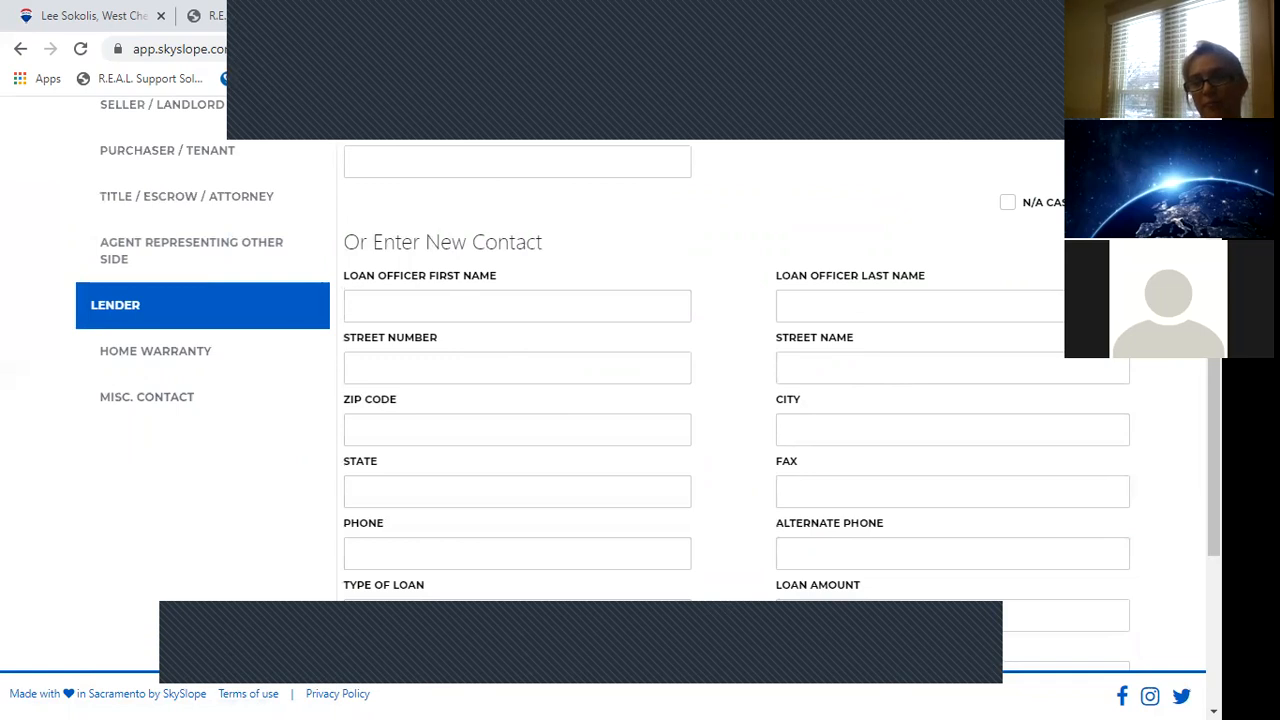
scroll(1137, 397, "up", 5)
Submit the contacts and scroll through the Commission form.
left_click(1105, 542)
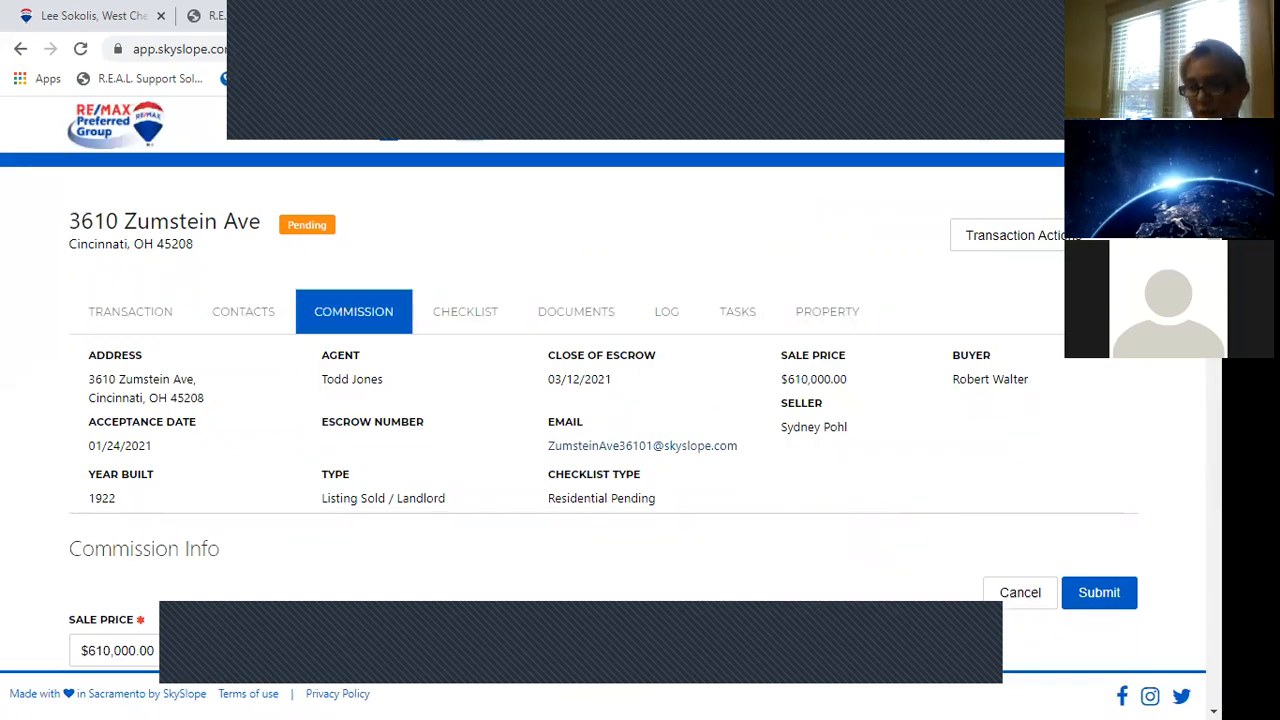
scroll(851, 642, "down", 3)
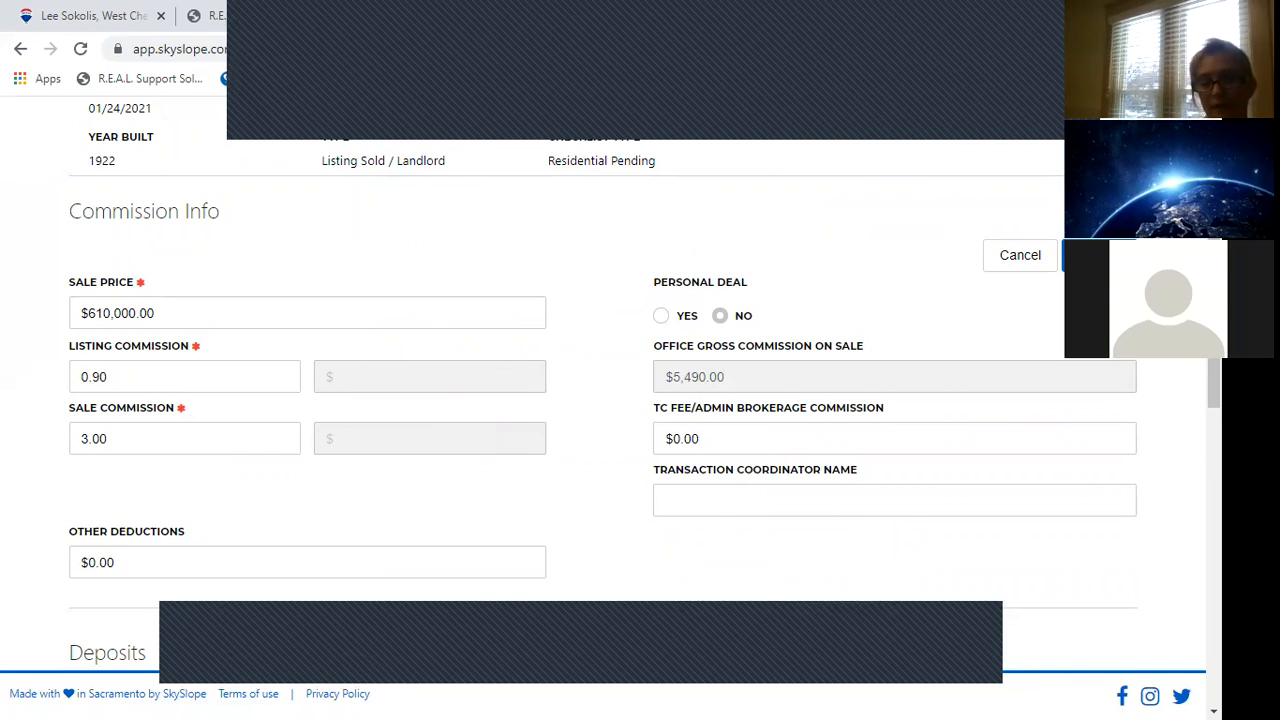
scroll(640, 400, "down", 3)
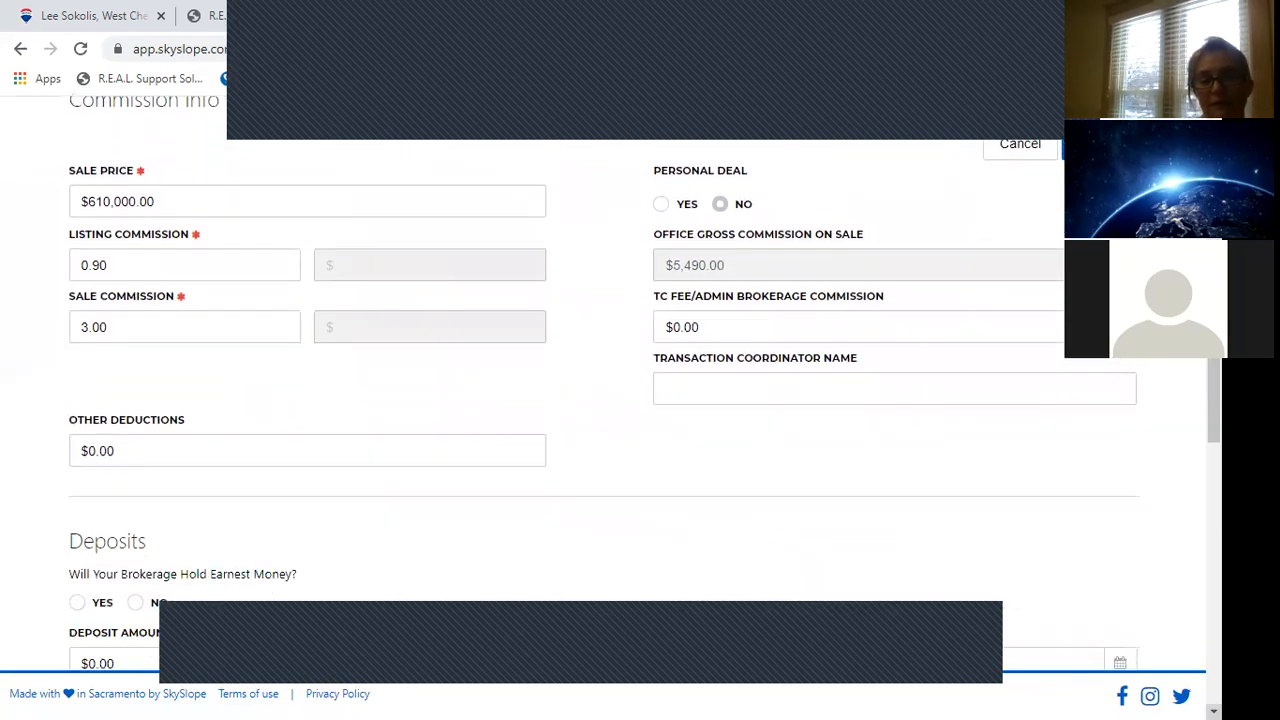
scroll(640, 400, "down", 1)
scroll(640, 400, "down", 2)
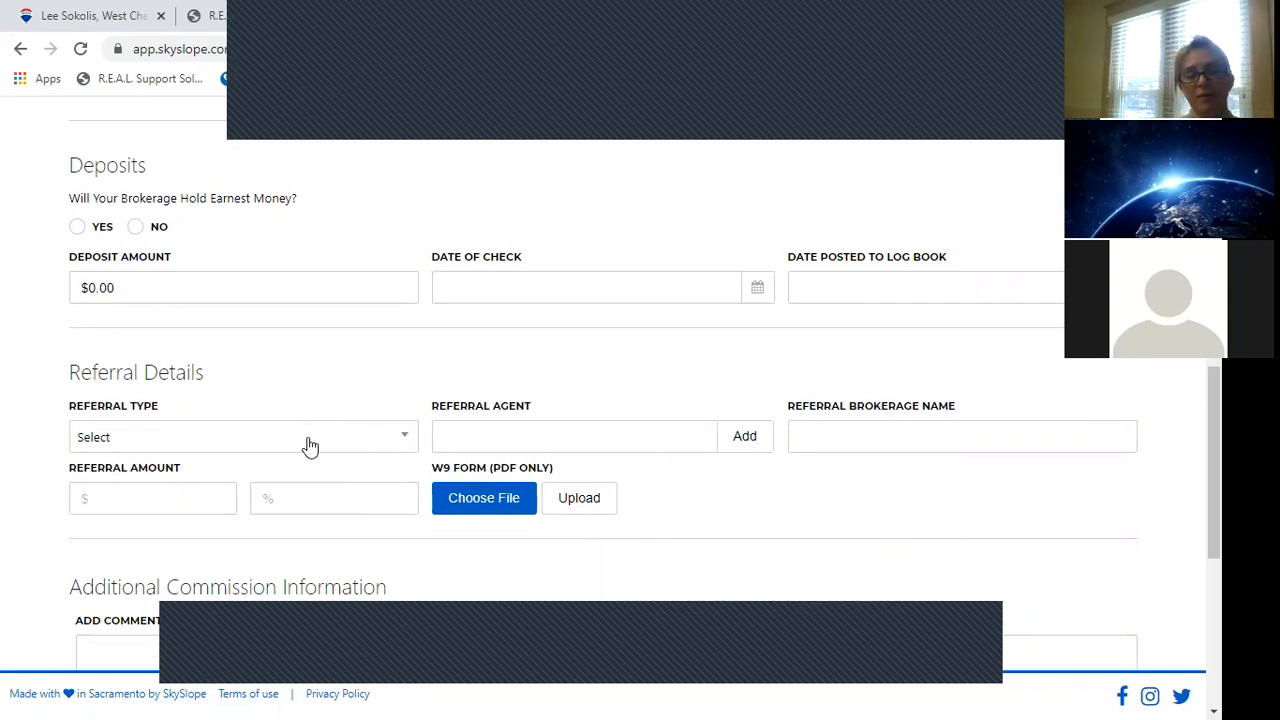
Leave the Referral Type unset and submit the commission info.
left_click(310, 443)
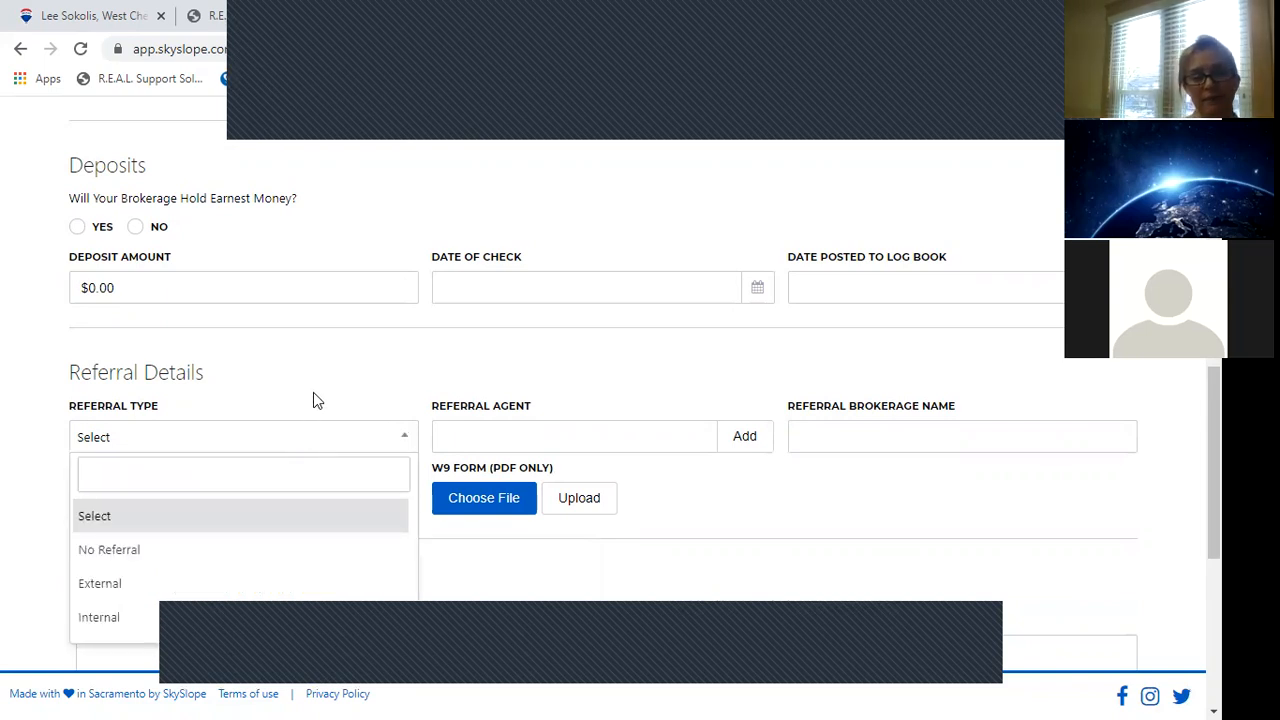
left_click(313, 400)
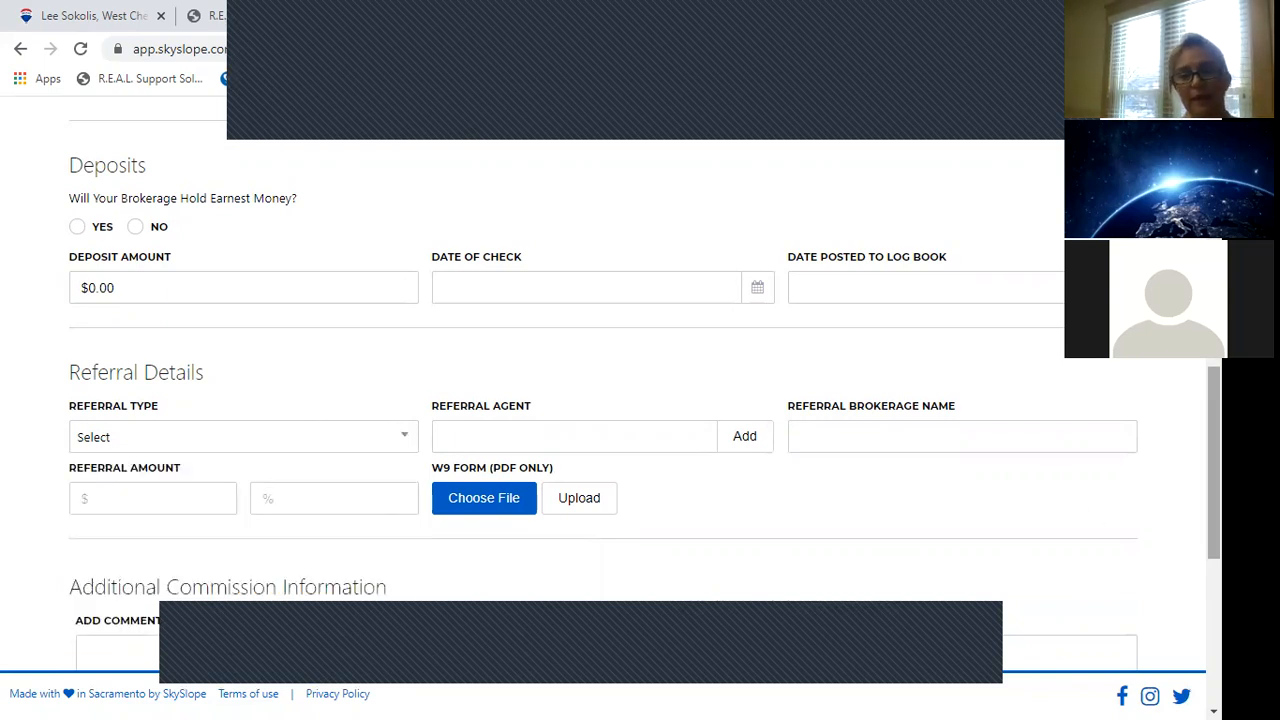
scroll(644, 367, "down", 3)
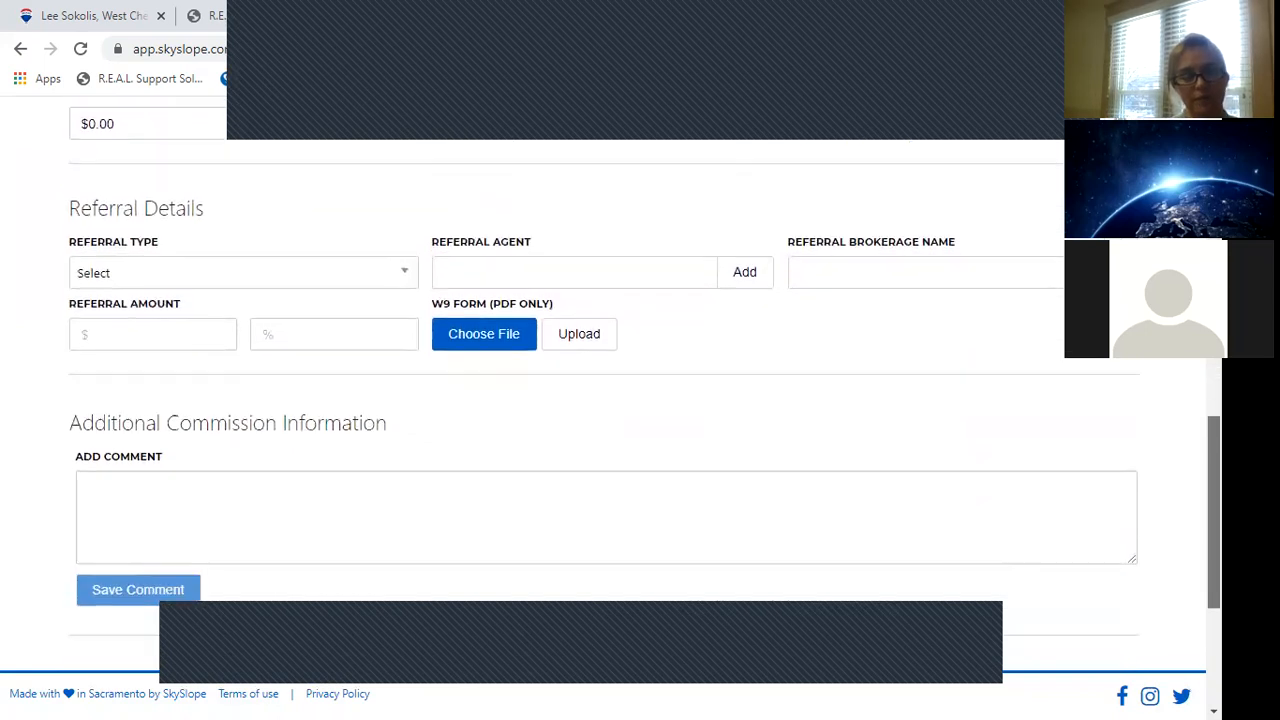
scroll(644, 384, "down", 2)
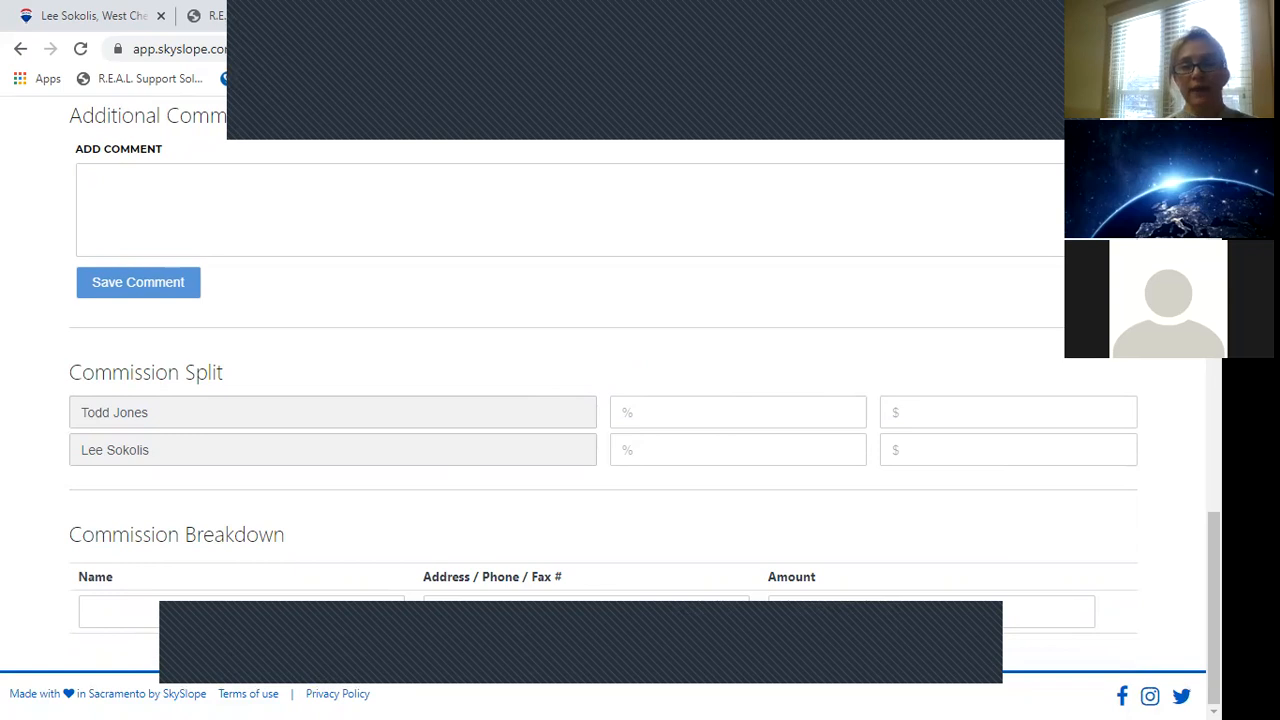
scroll(700, 420, "up", 15)
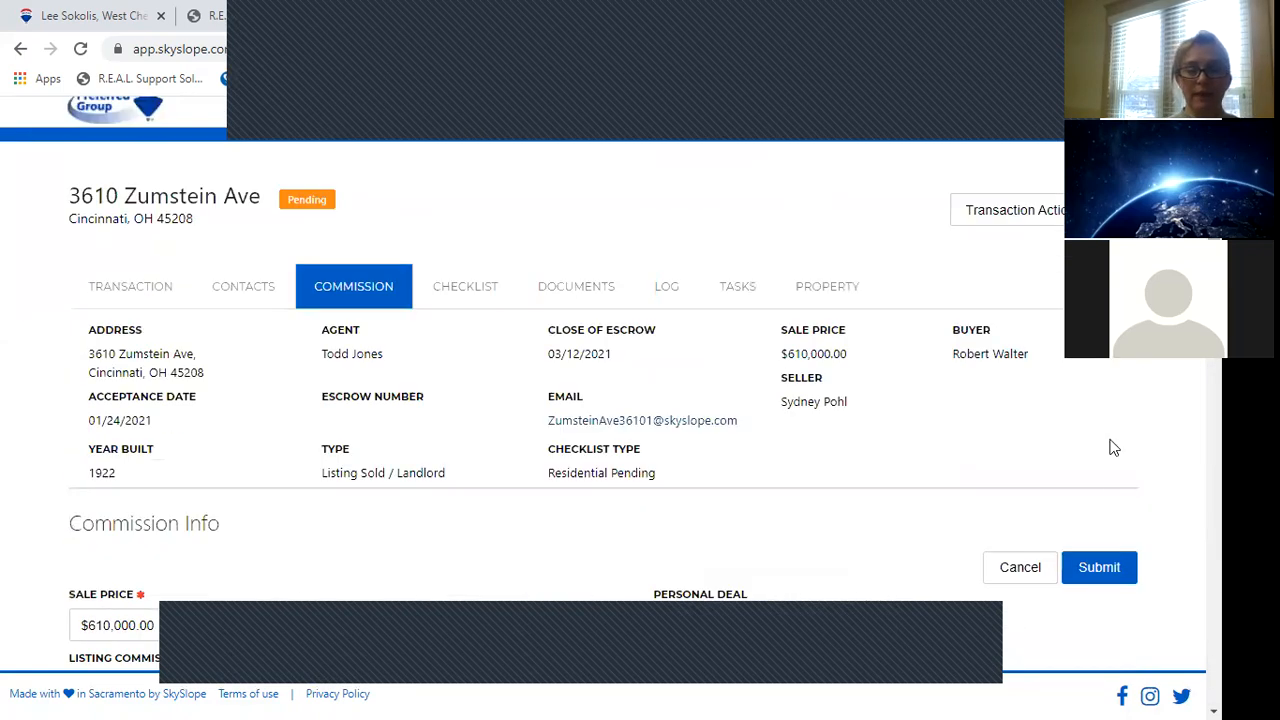
left_click(1099, 567)
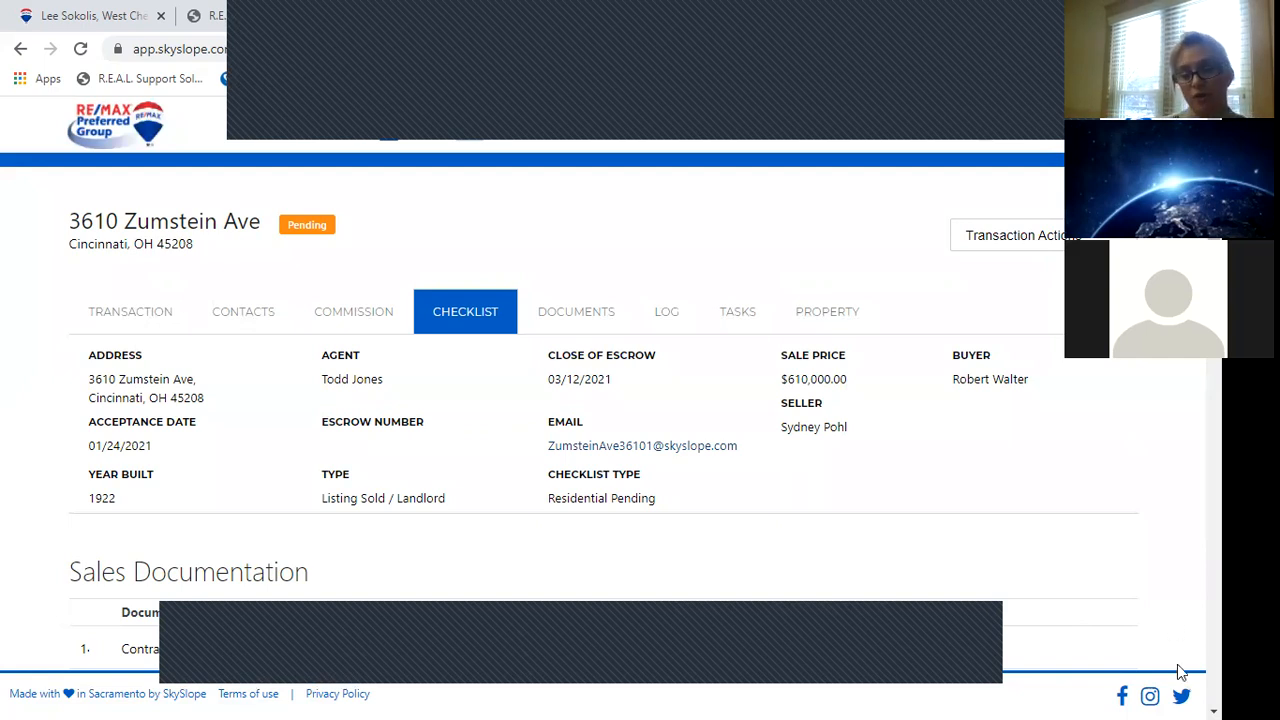
Review the Sales Documentation checklist, with Contract to Purchase, Property Disclosure, Lead Paint and Agency Disclosure Completed.
scroll(759, 648, "down", 3)
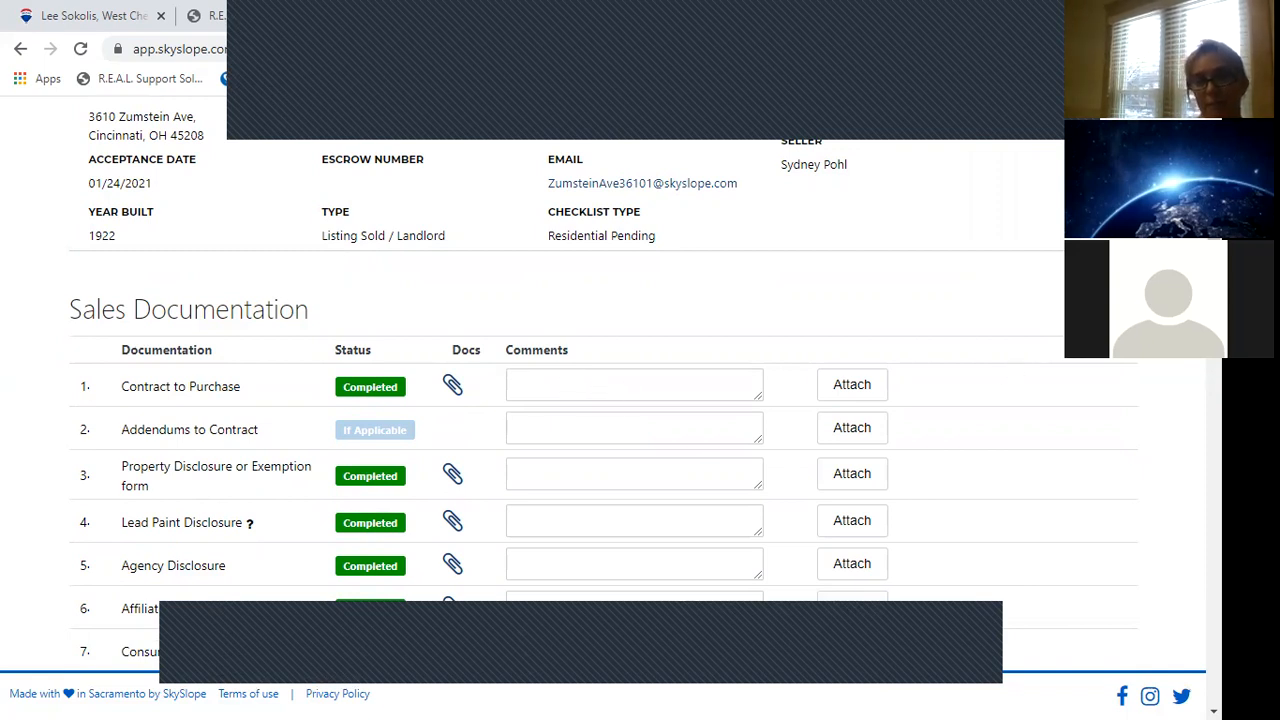
scroll(257, 589, "up", 3)
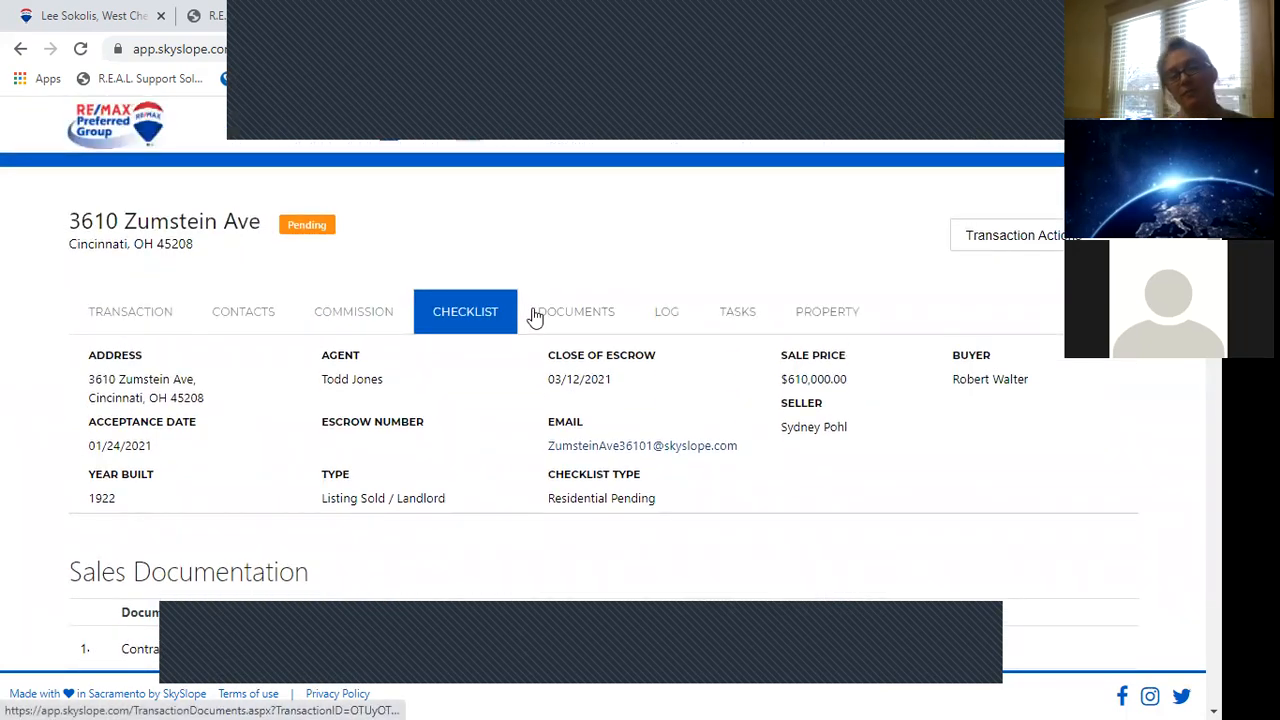
Go to the Documents tab and scroll down to the transaction's Documents List.
left_click(595, 318)
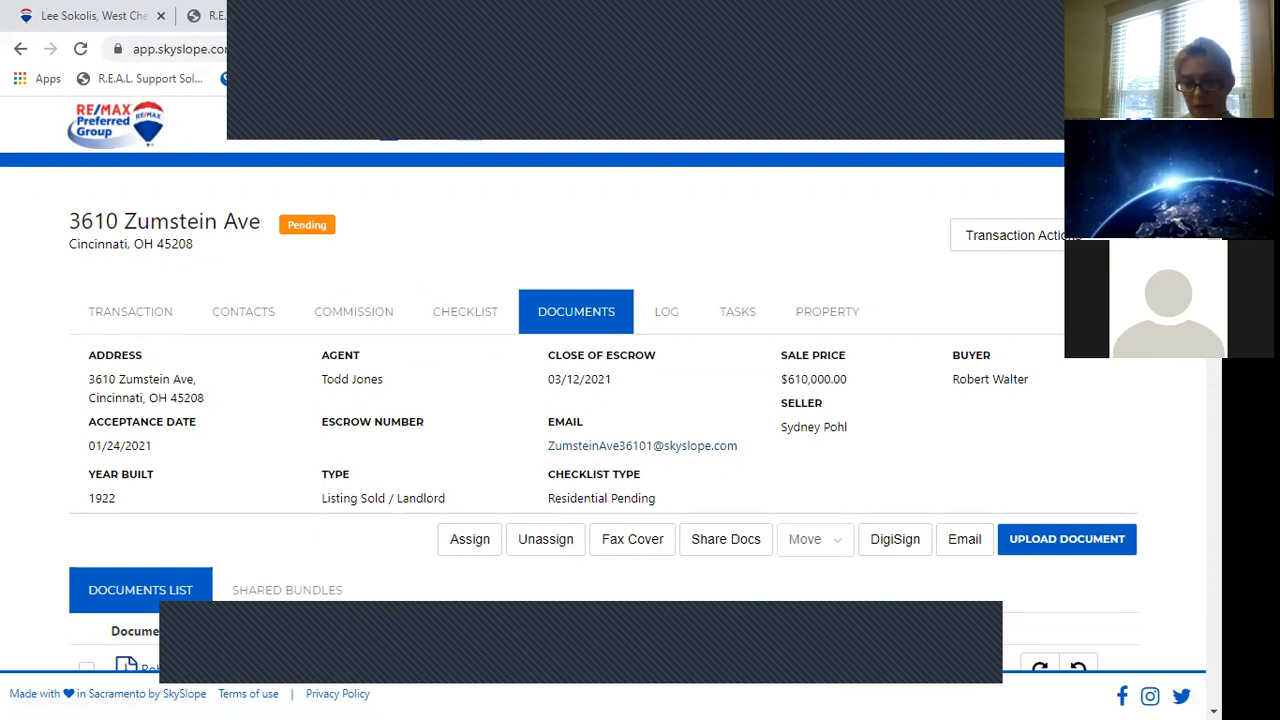
scroll(604, 400, "down", 4)
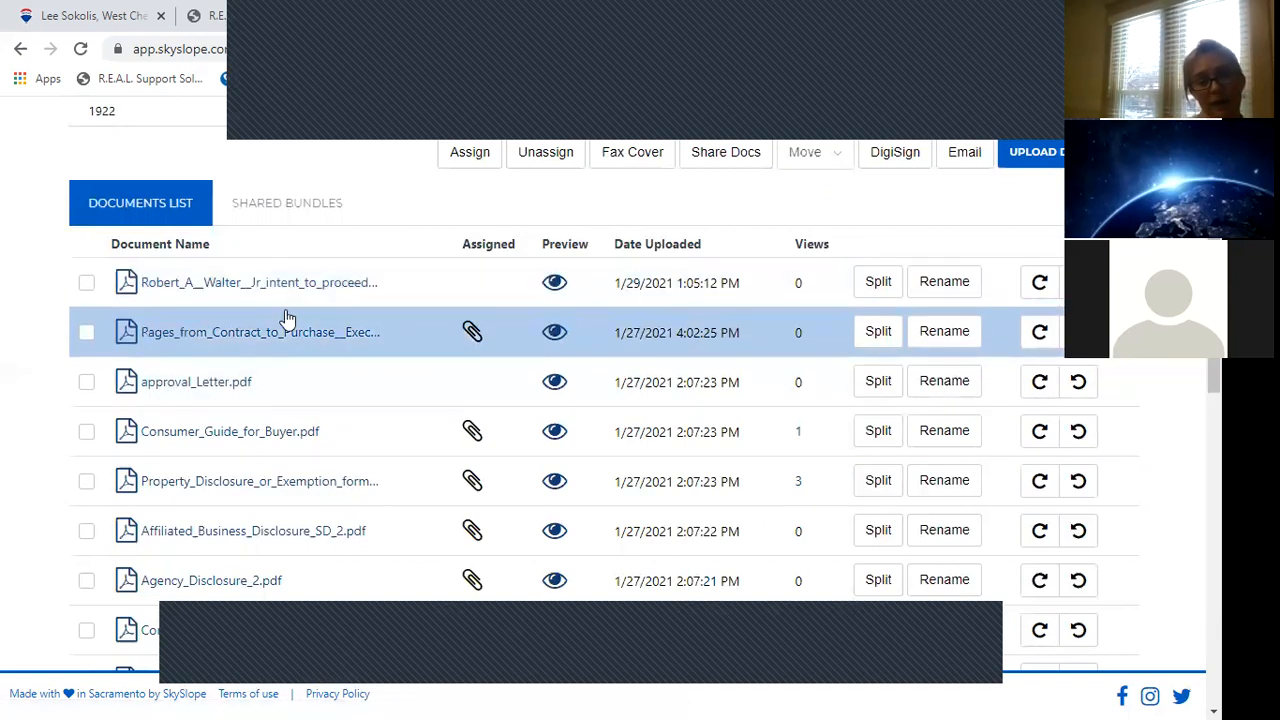
left_click(556, 336)
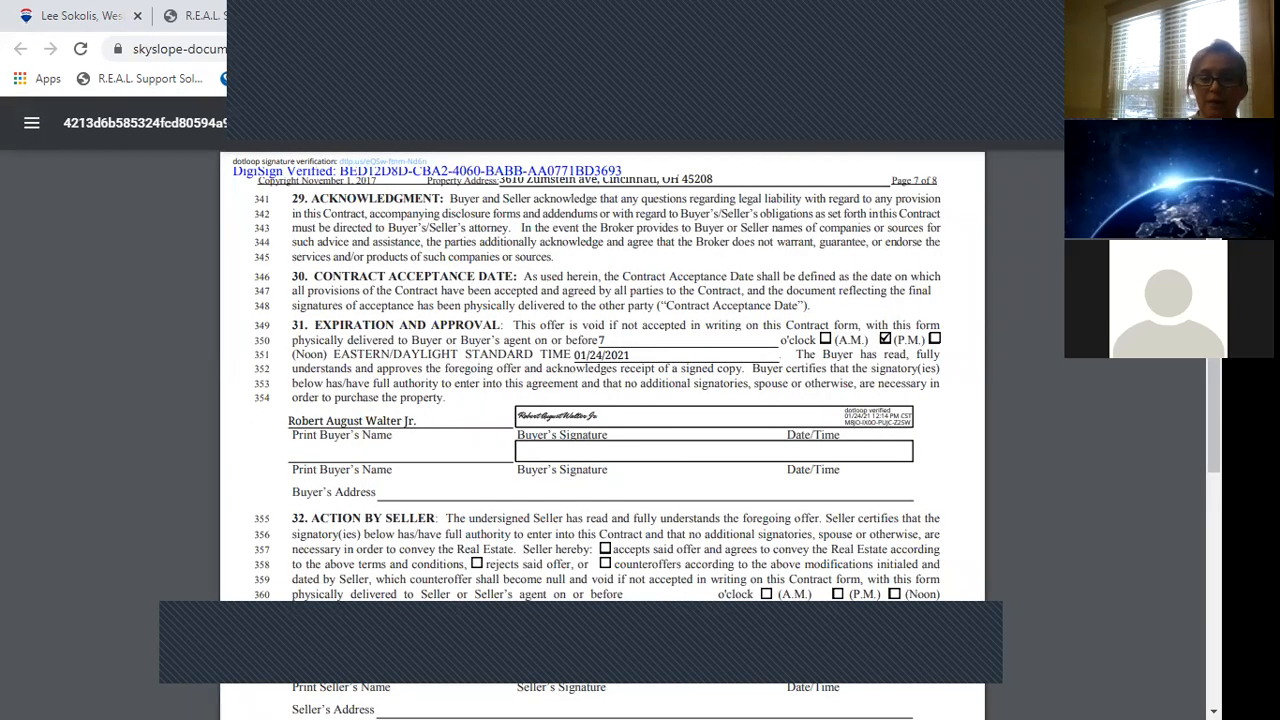
scroll(600, 430, "down", 2)
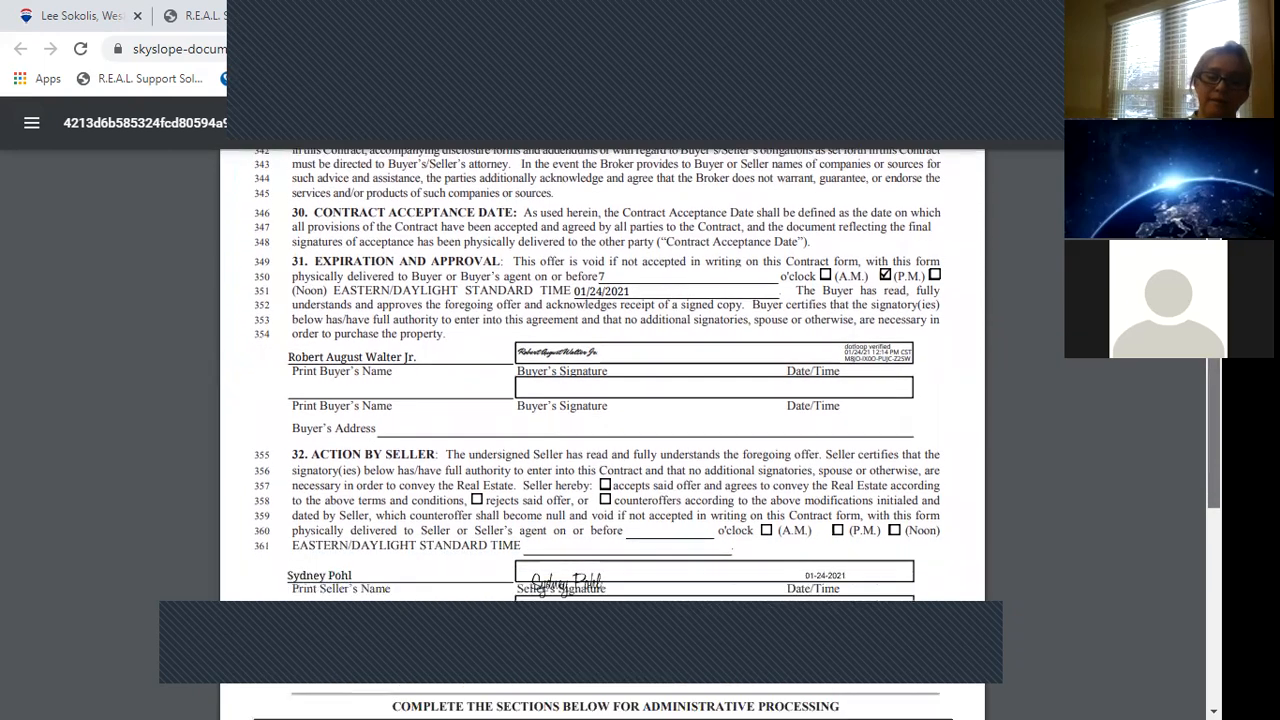
scroll(600, 430, "down", 2)
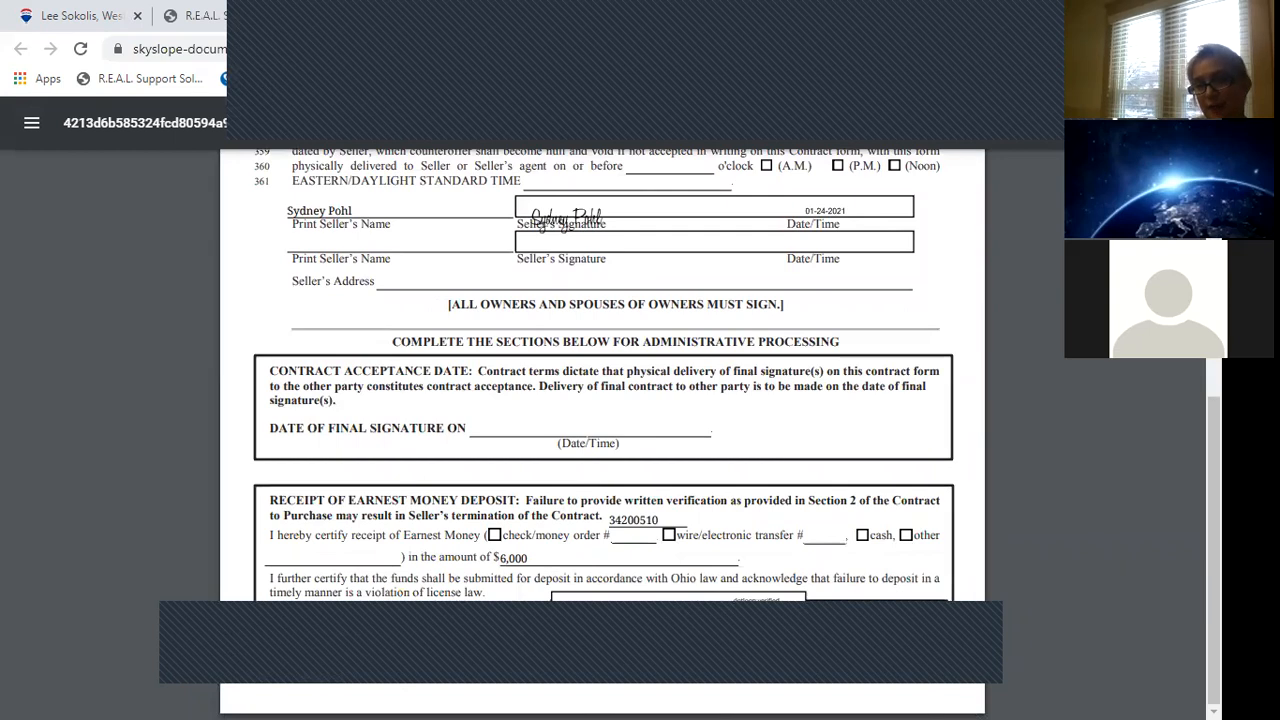
scroll(600, 430, "up", 4)
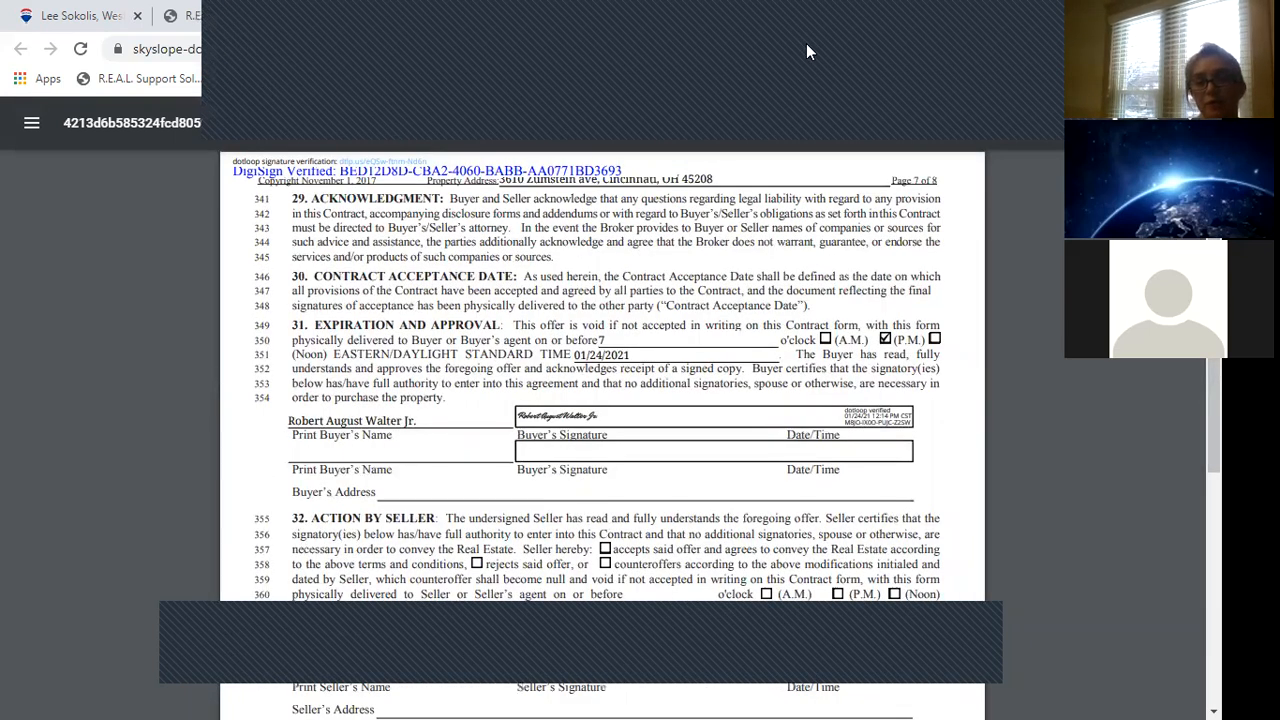
left_click(718, 16)
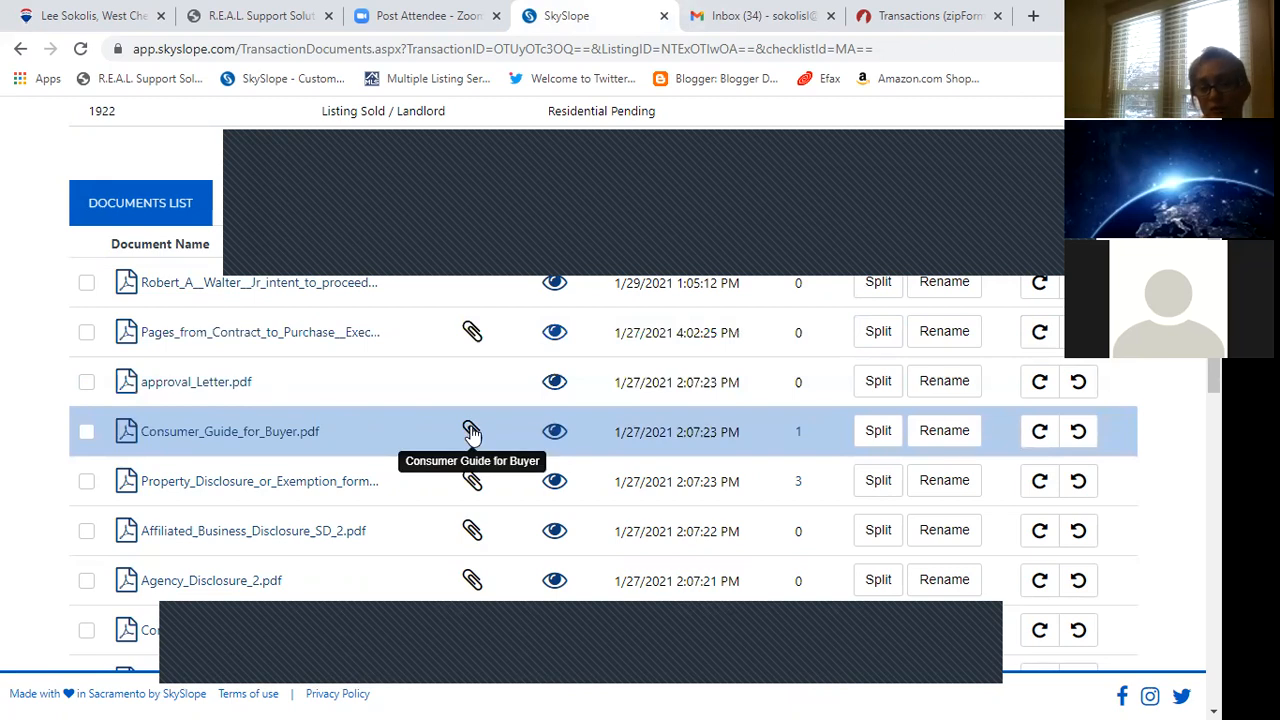
left_click(556, 433)
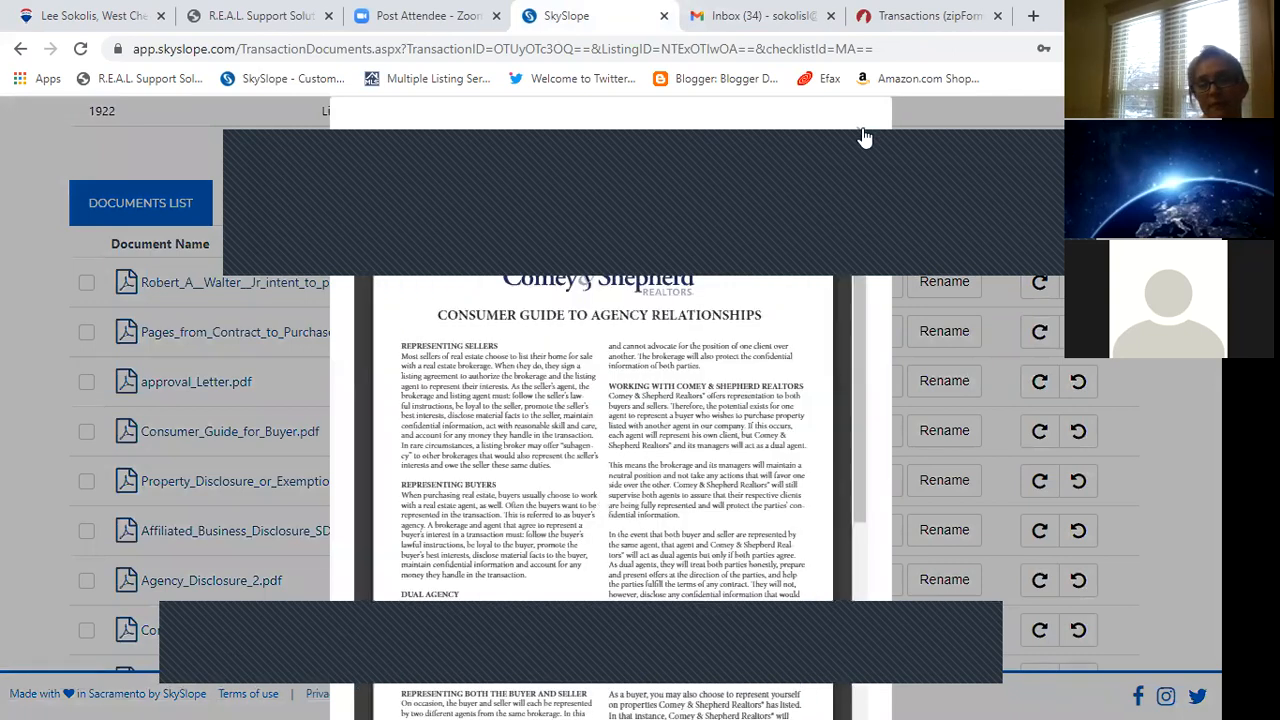
left_click(860, 129)
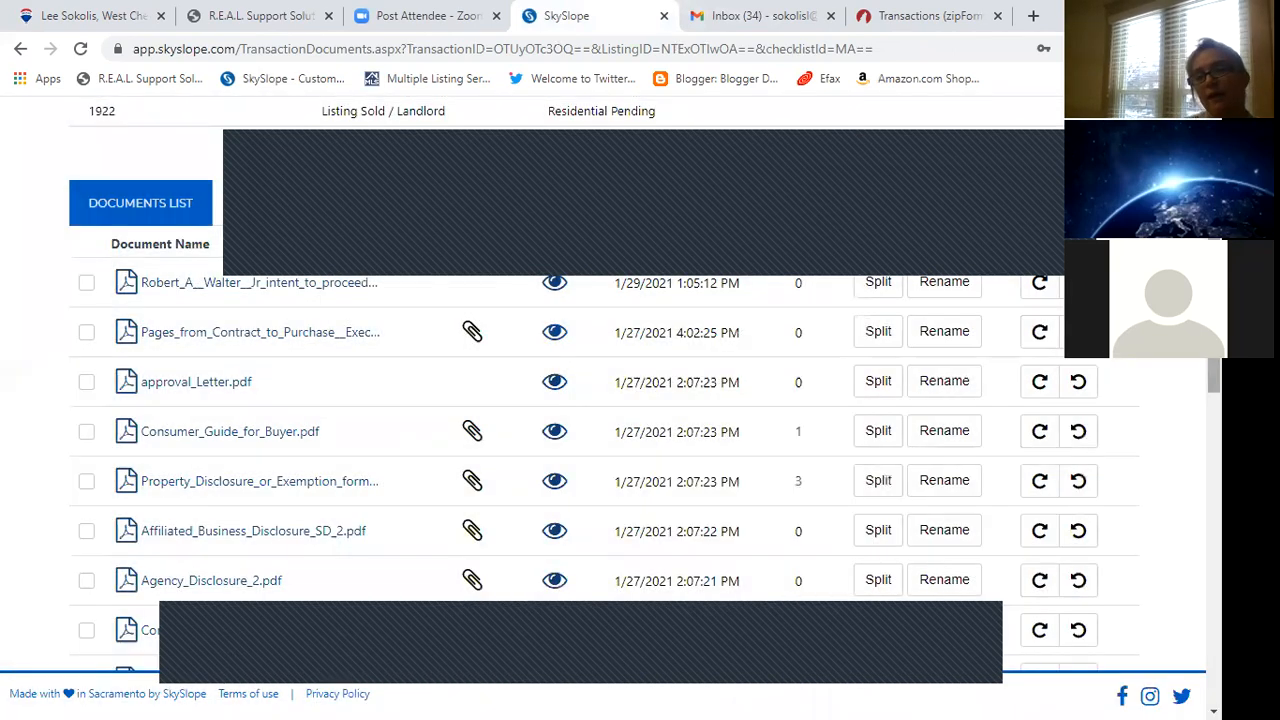
scroll(640, 400, "up", 3)
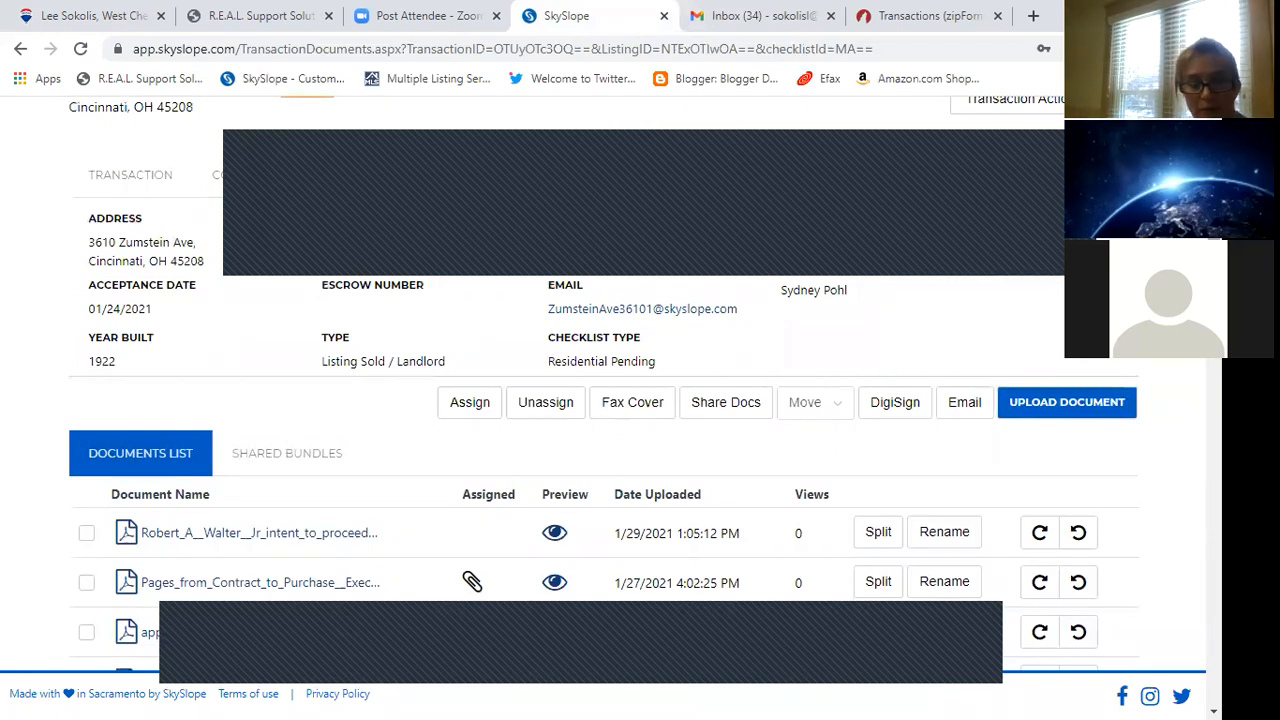
scroll(604, 384, "down", 5)
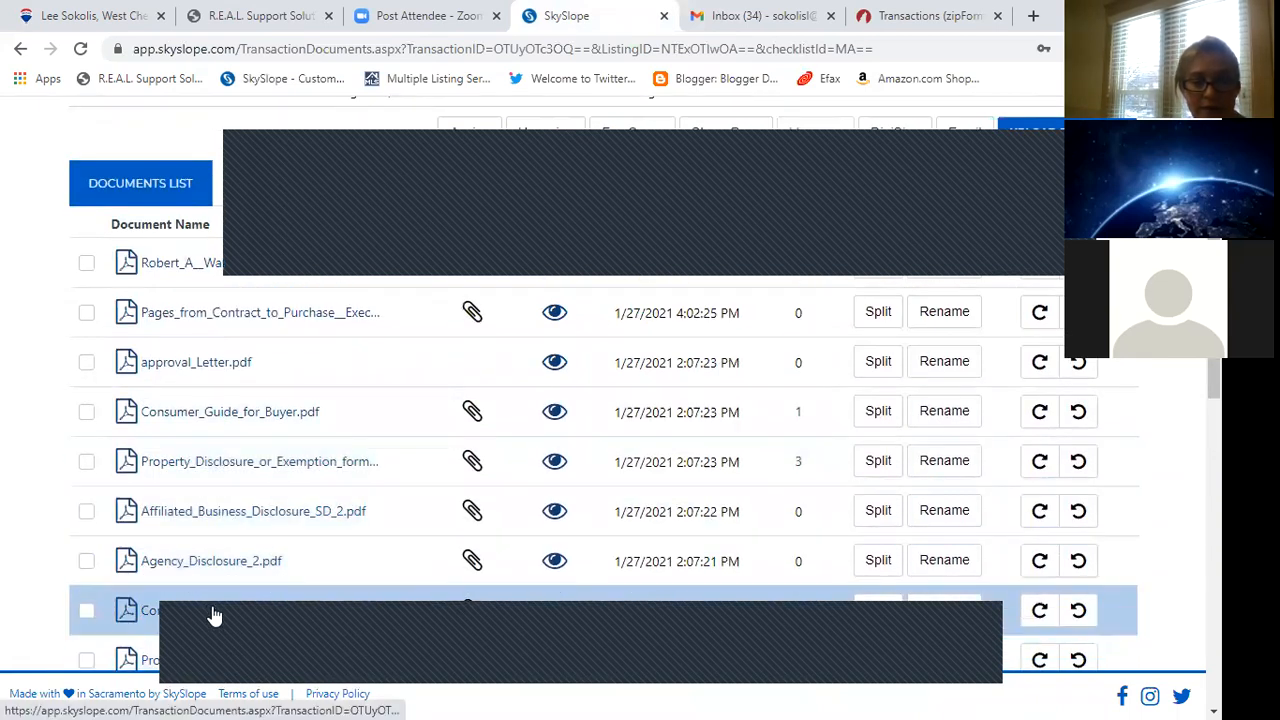
left_click(86, 612)
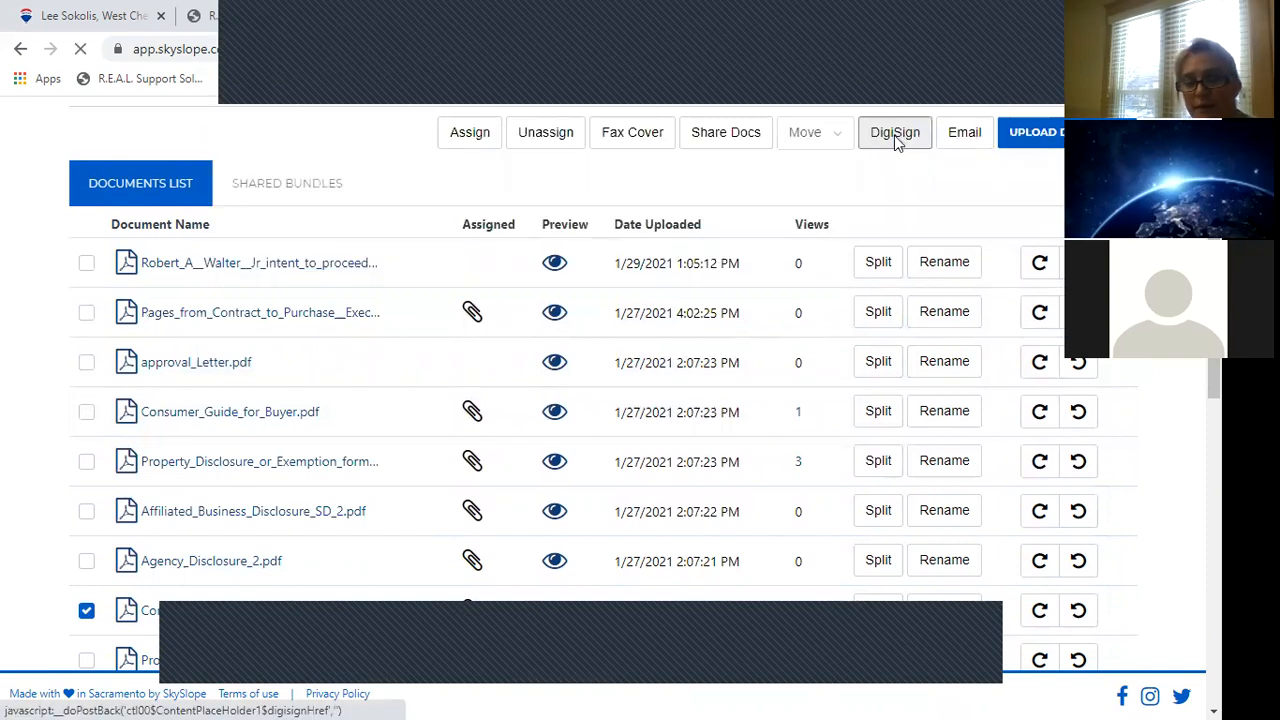
Send Contract_to_Purchase_2.pdf to DigiSign and continue to Recipients & Signing Order.
left_click(894, 136)
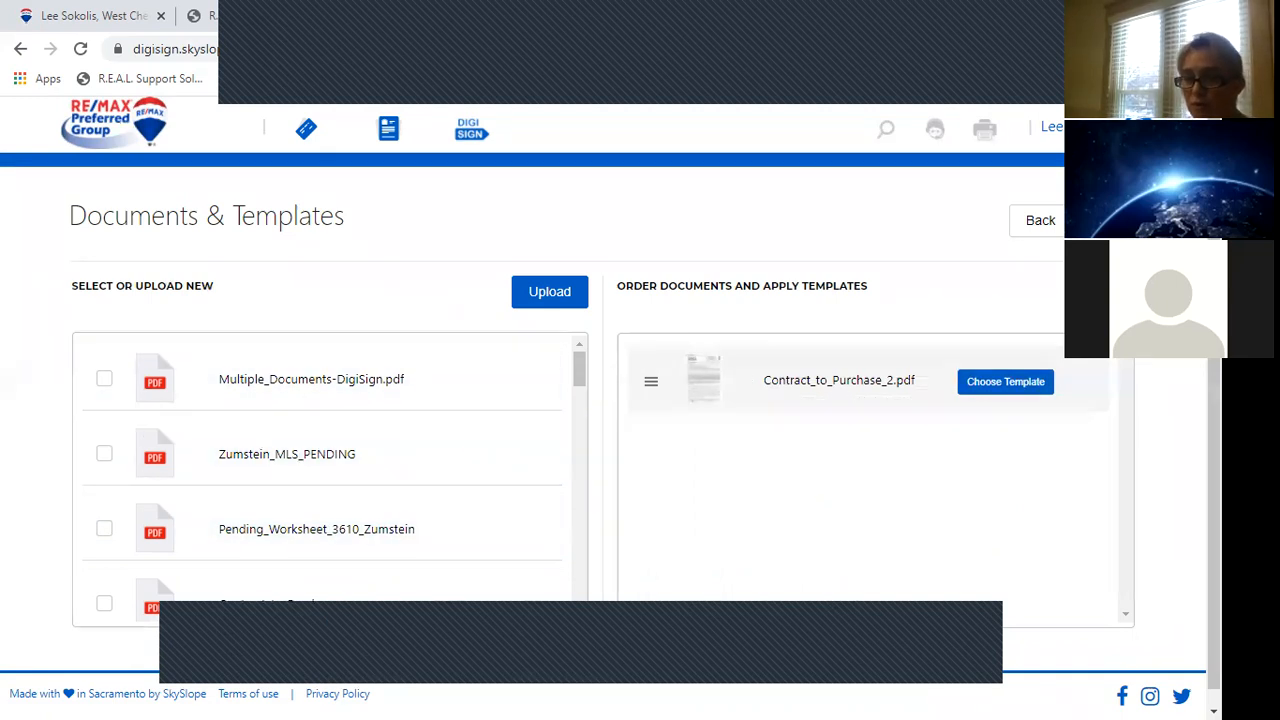
left_click(1104, 220)
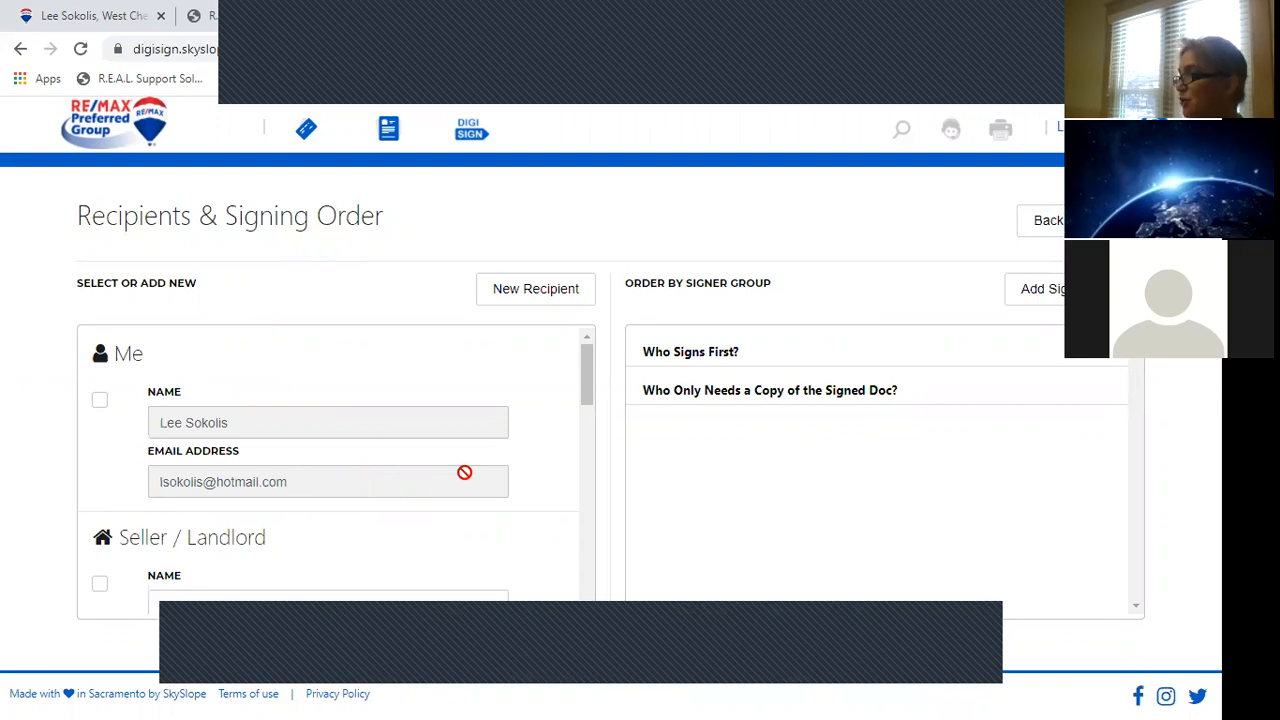
Make 'Me' the first signer and proceed to the contract's Add fields page.
left_click(101, 402)
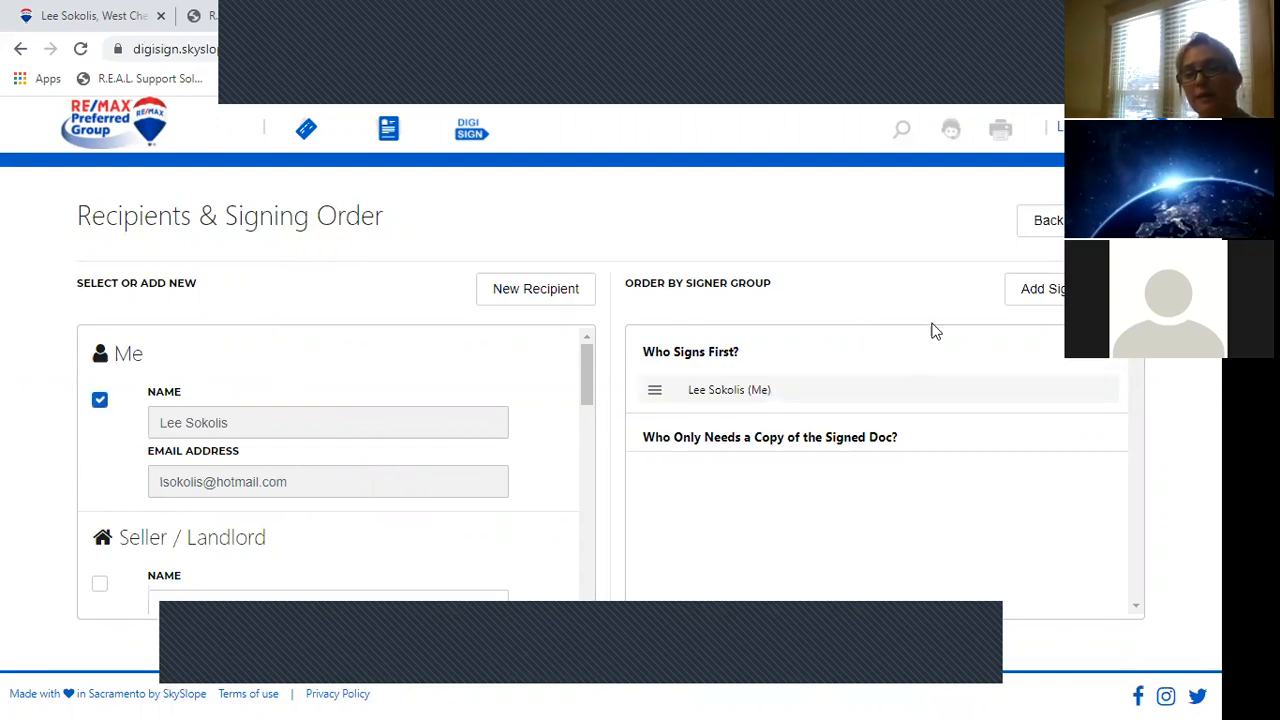
left_click(1114, 221)
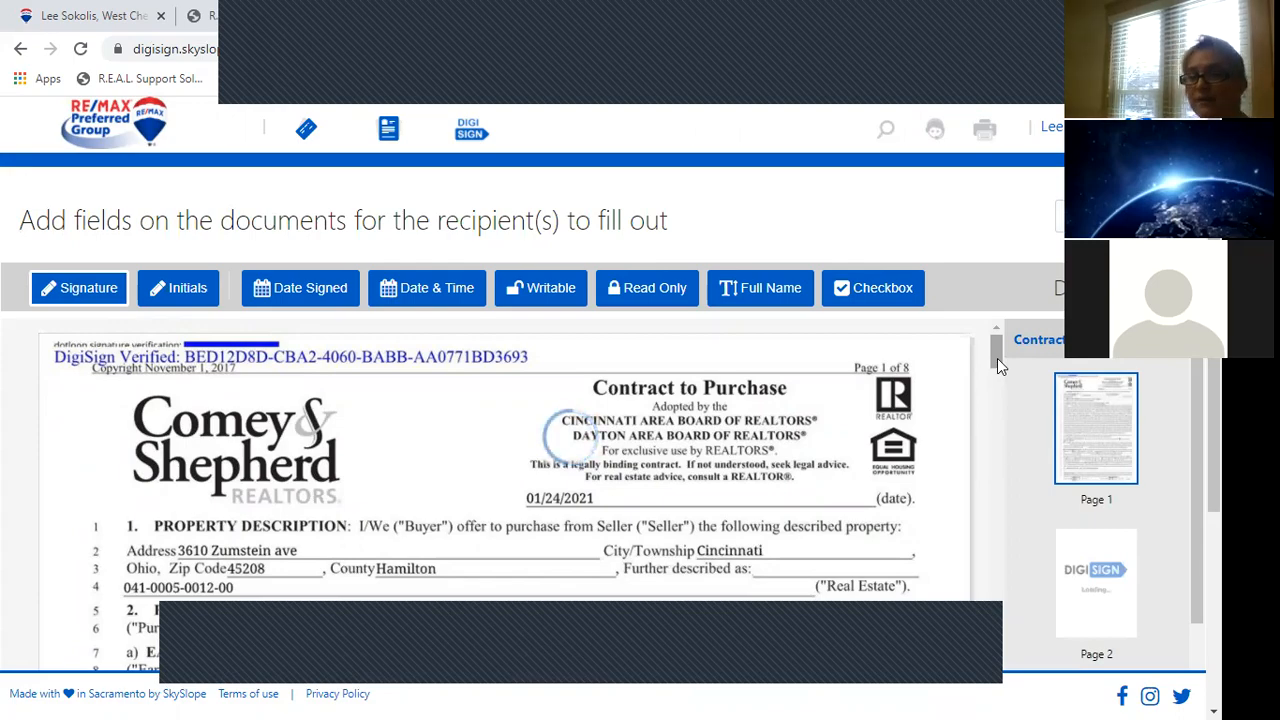
mouse_move(997, 360)
left_mouse_down()
mouse_move(1001, 437)
mouse_move(992, 378)
left_mouse_up()
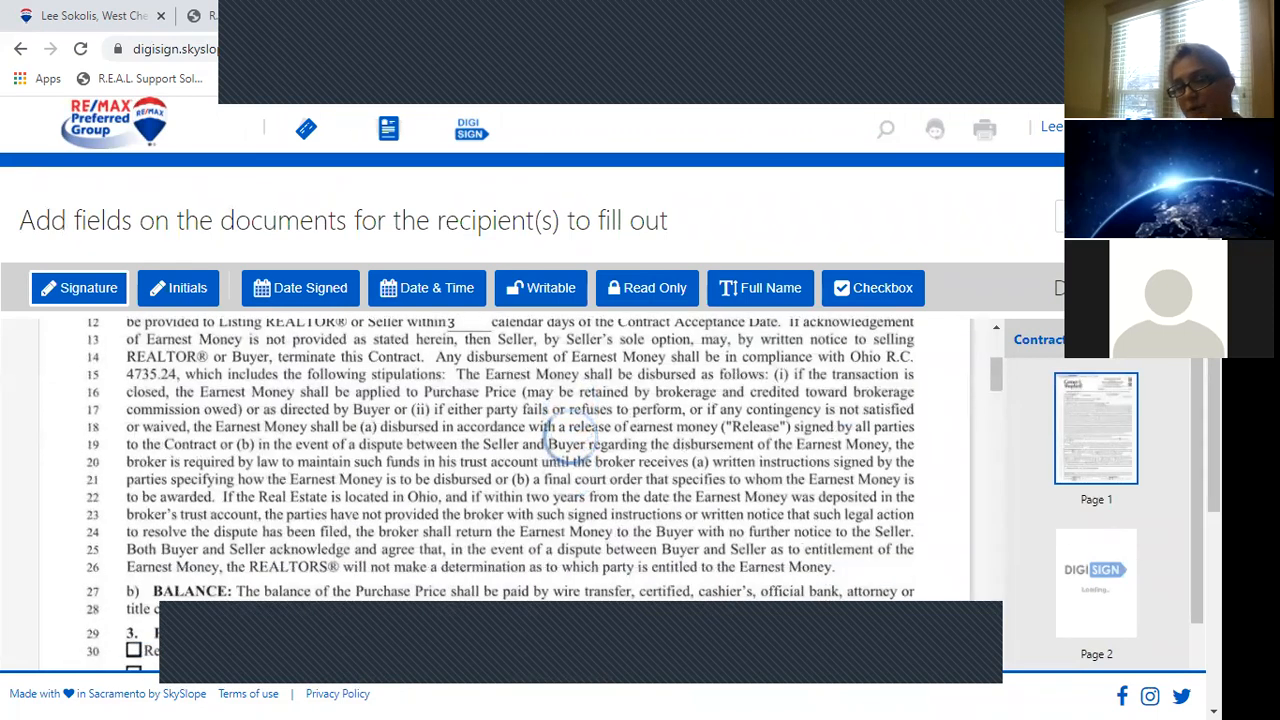
scroll(1172, 627, "down", 5)
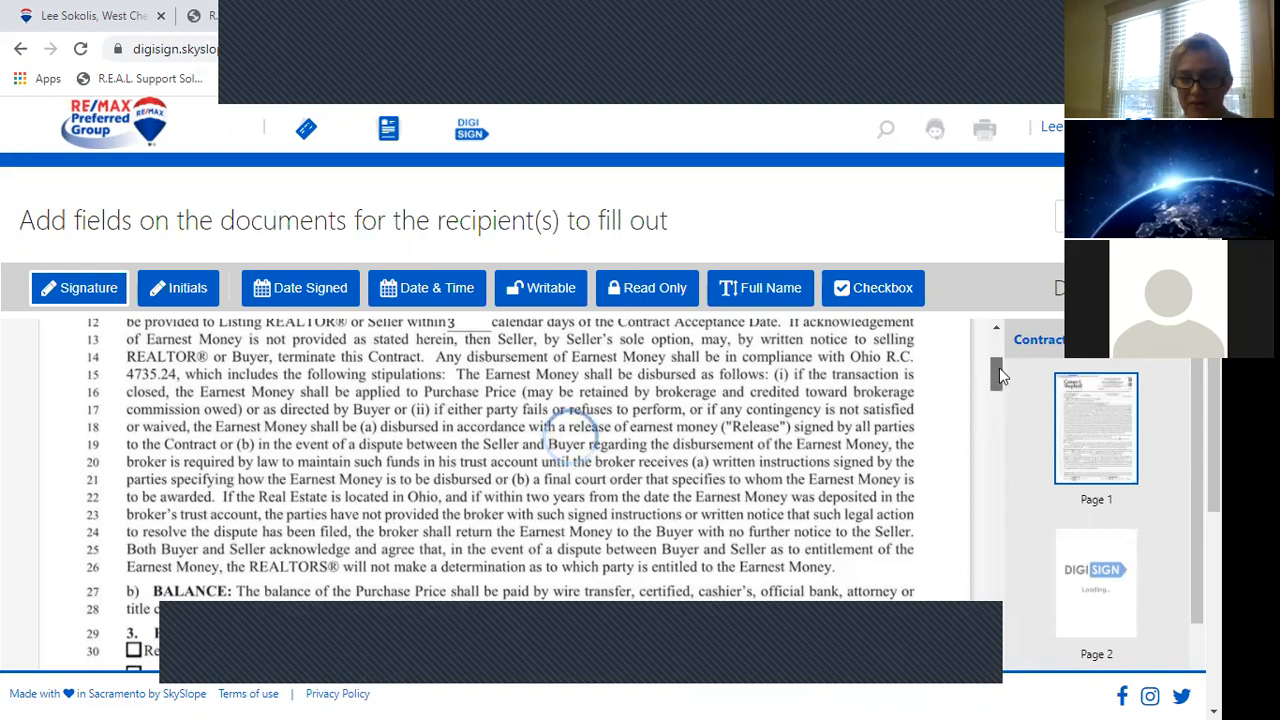
left_click_drag(999, 367, 999, 347)
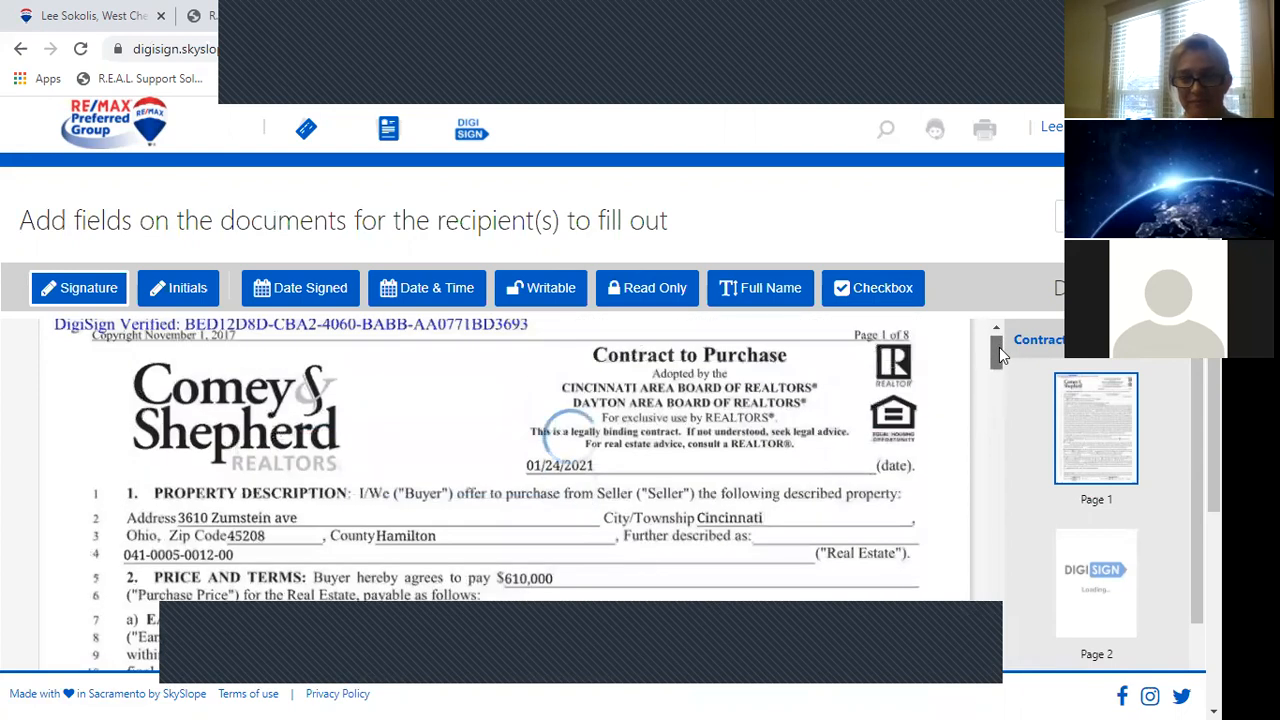
left_click(658, 288)
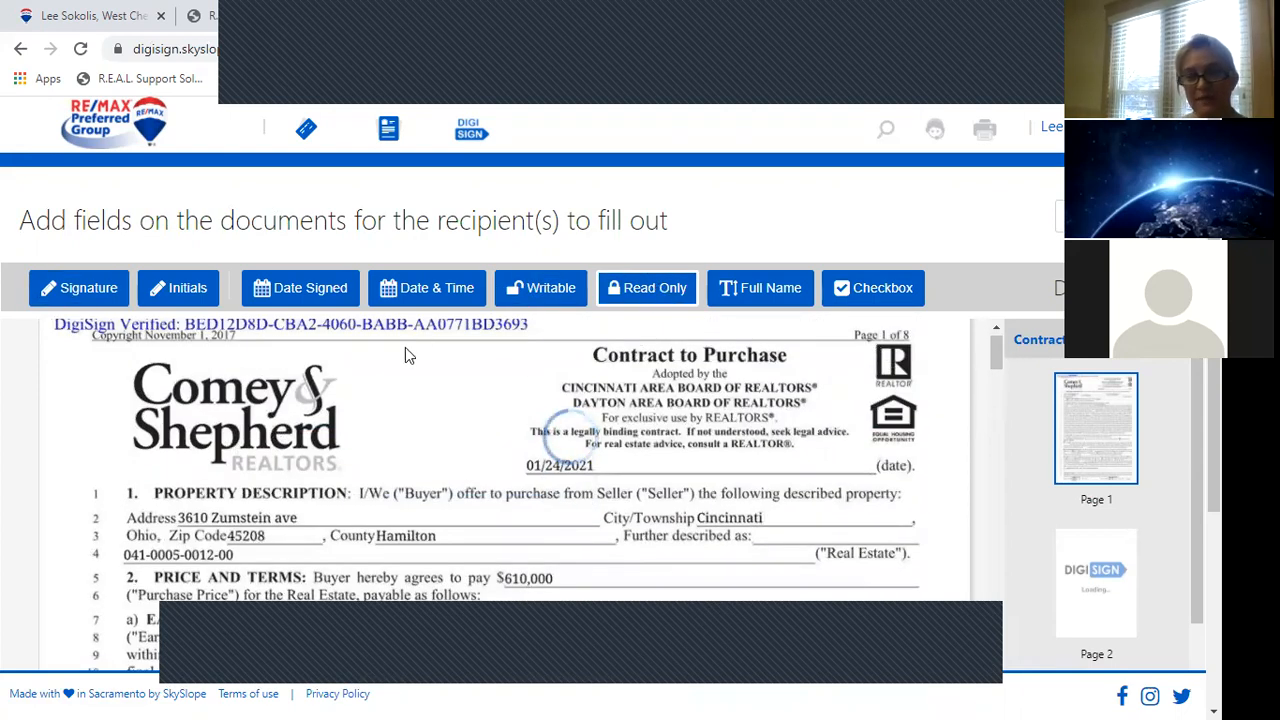
Place a Read Only field with text '#187' and a Signature field on page 1.
left_click(352, 370)
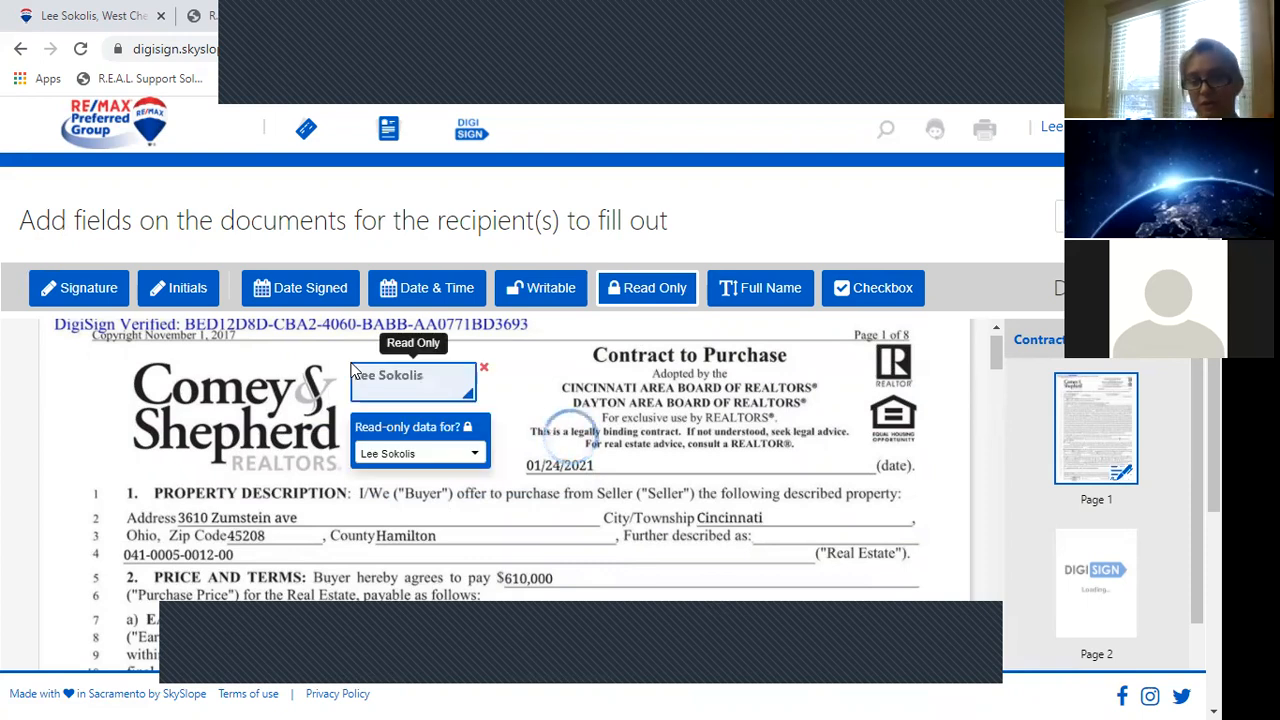
left_click(362, 376)
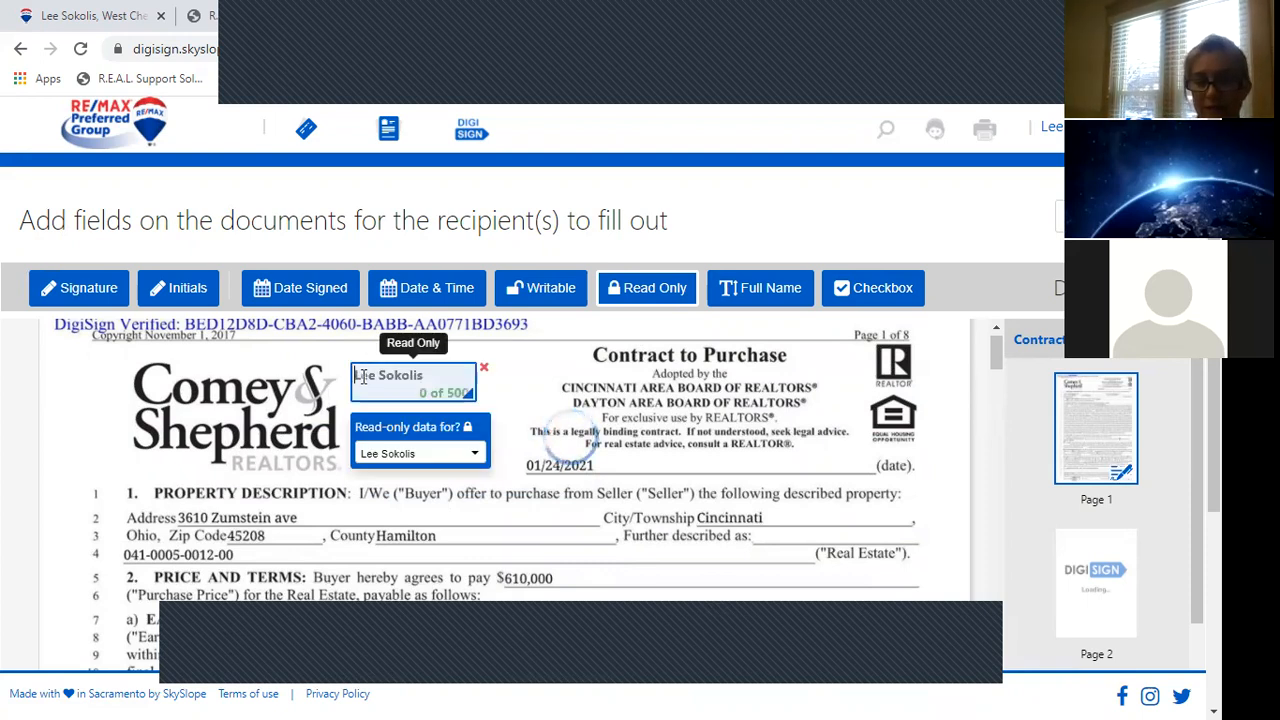
type("#187")
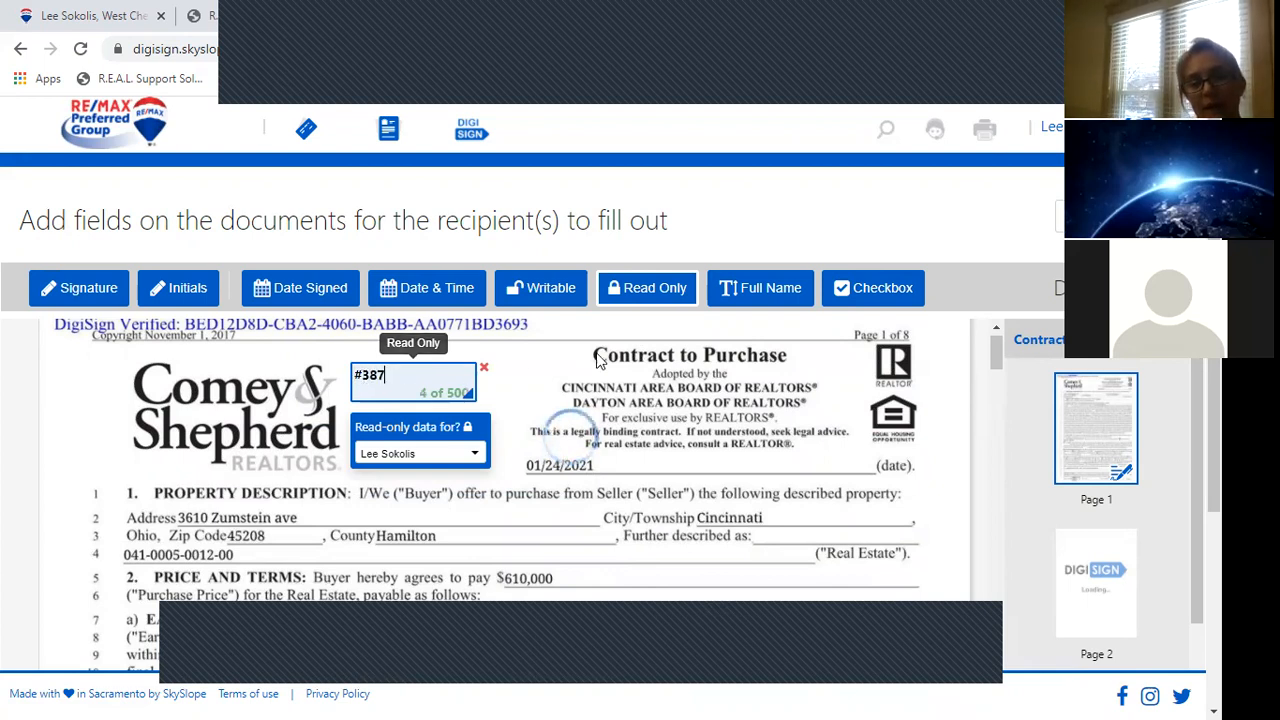
left_click(70, 284)
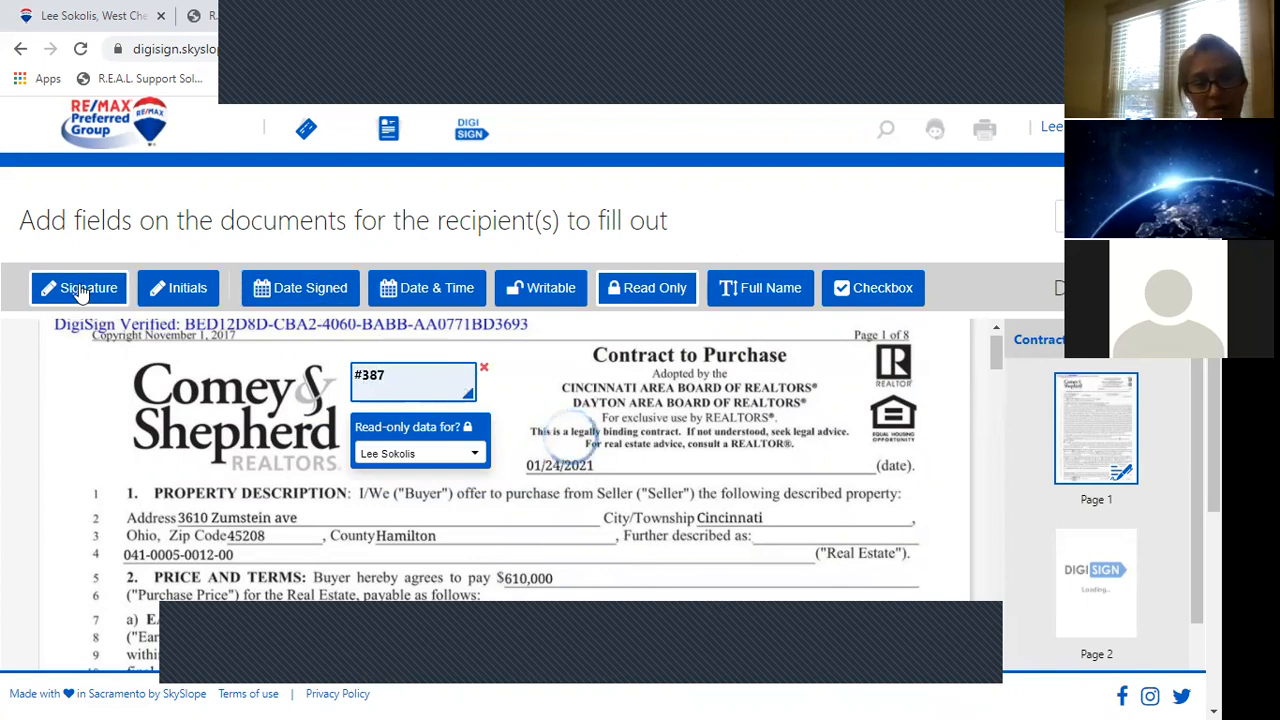
left_click(352, 505)
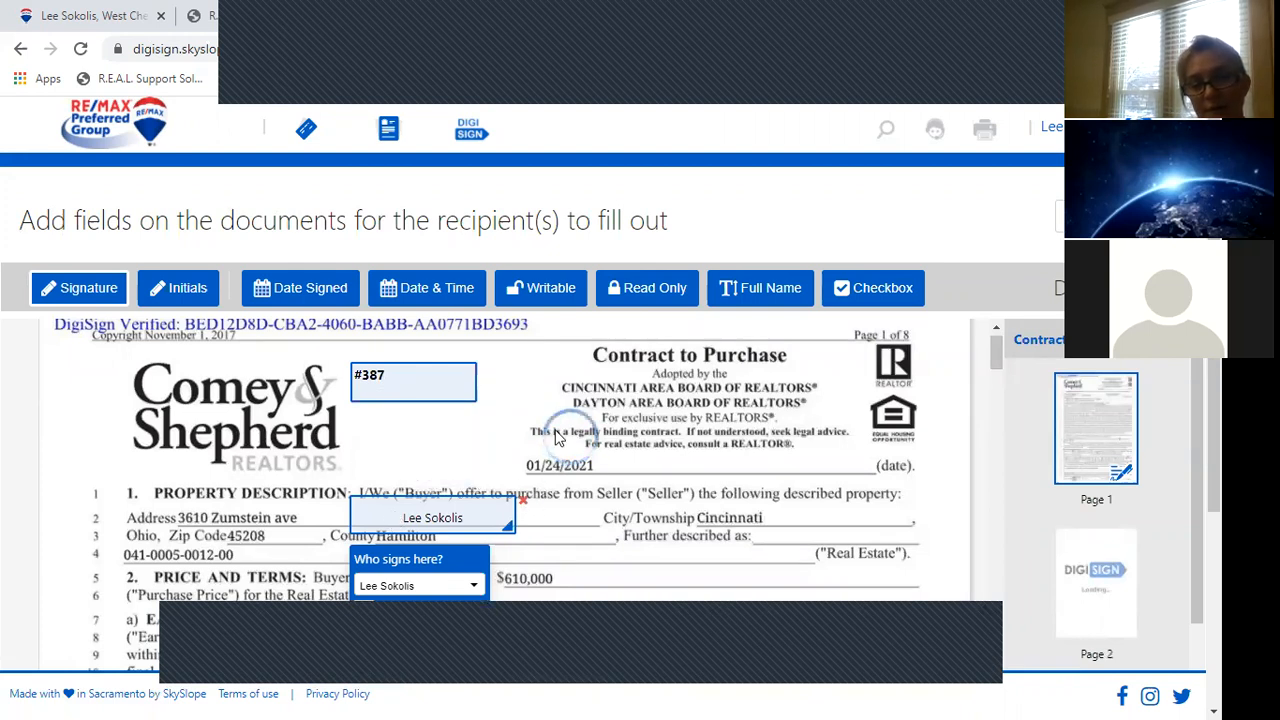
Delete both placed fields and return to the recipients and signing order step.
left_click(525, 500)
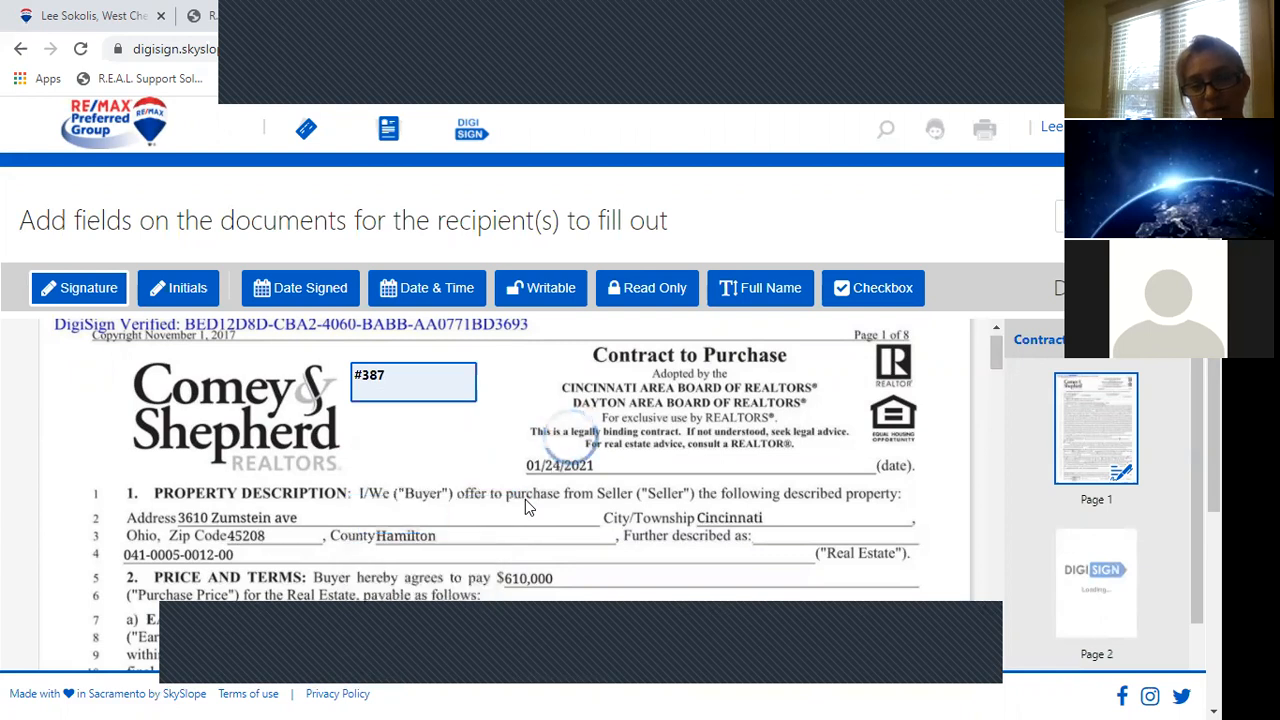
left_click(450, 380)
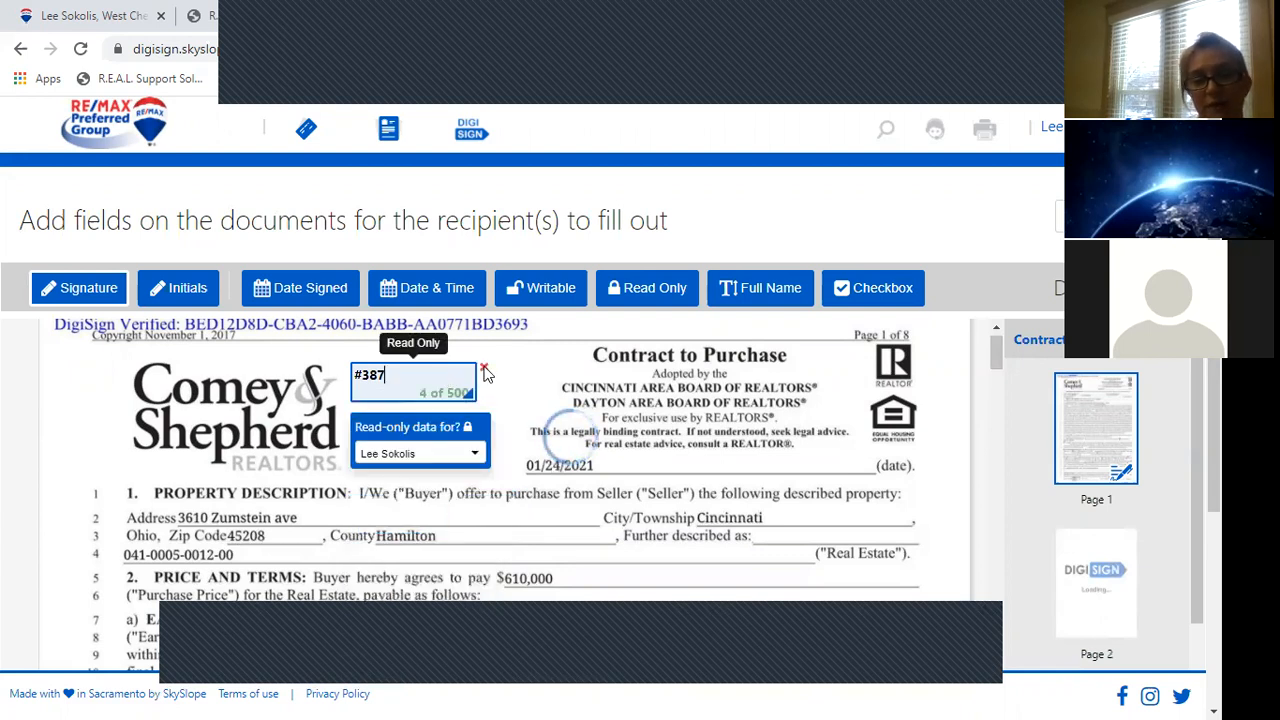
left_click(483, 368)
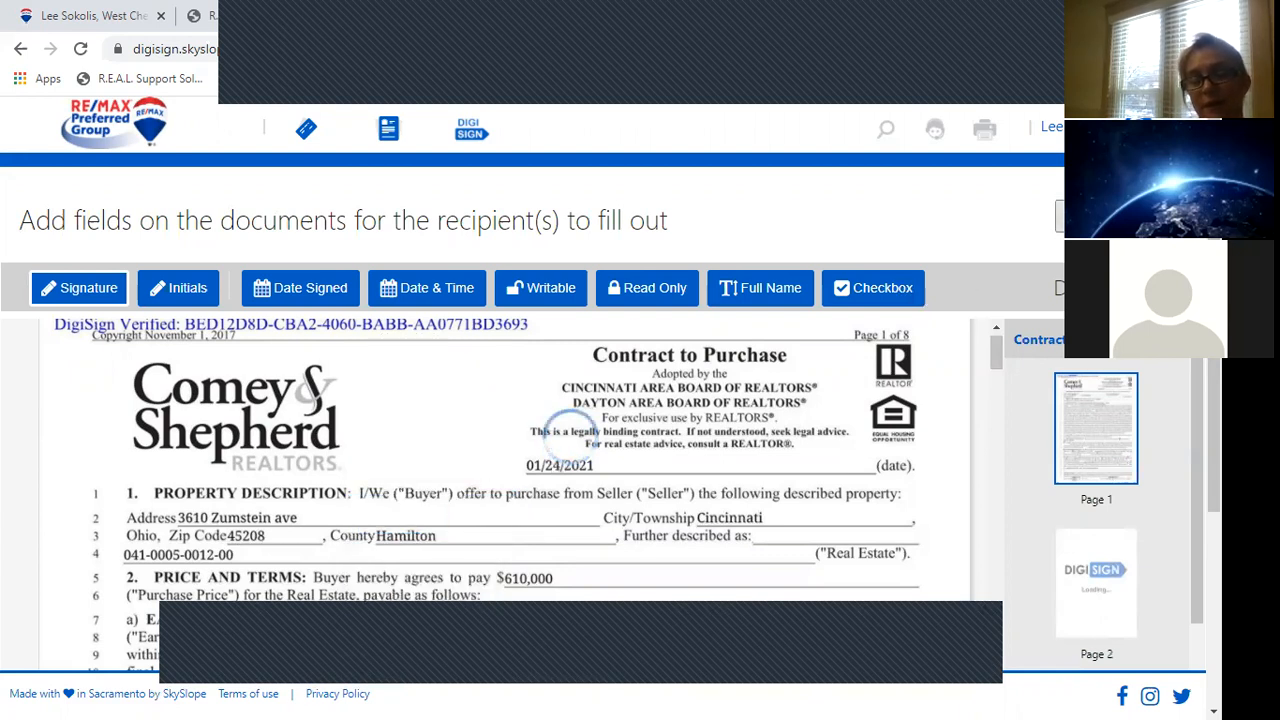
left_click(1085, 217)
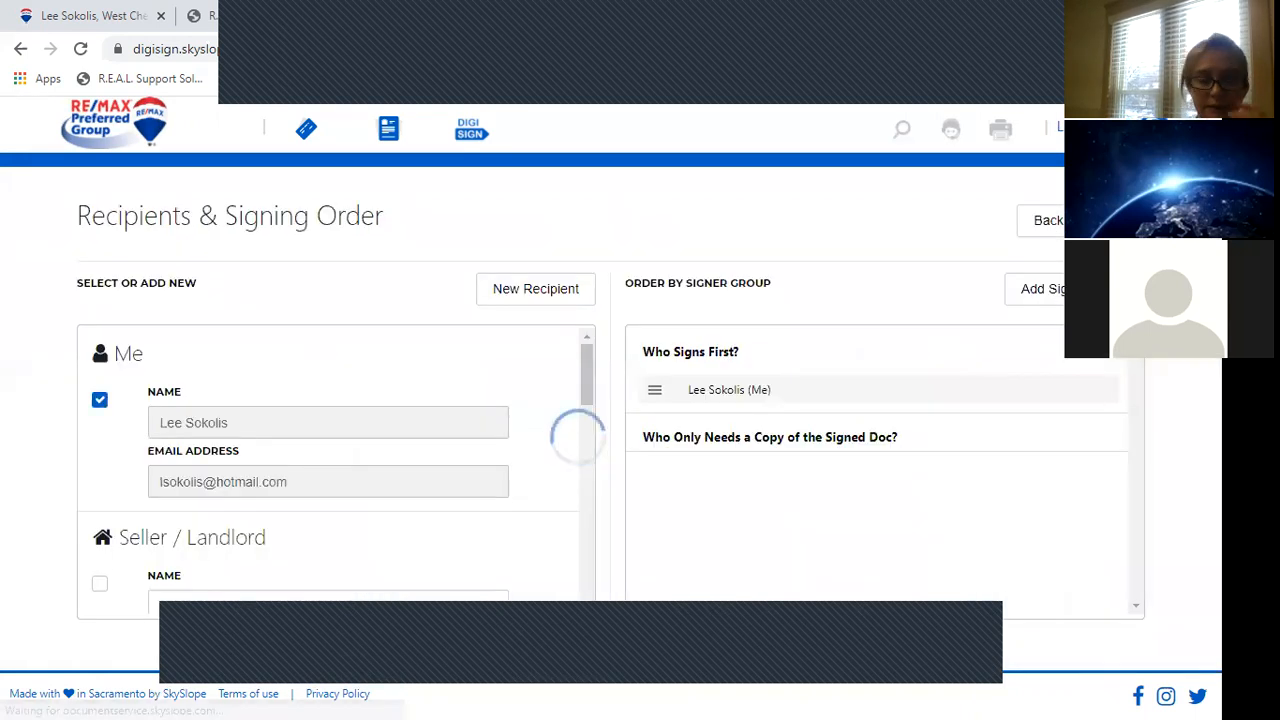
Back out to the Select a Property page and return to the SkySlope dashboard.
left_click(1045, 228)
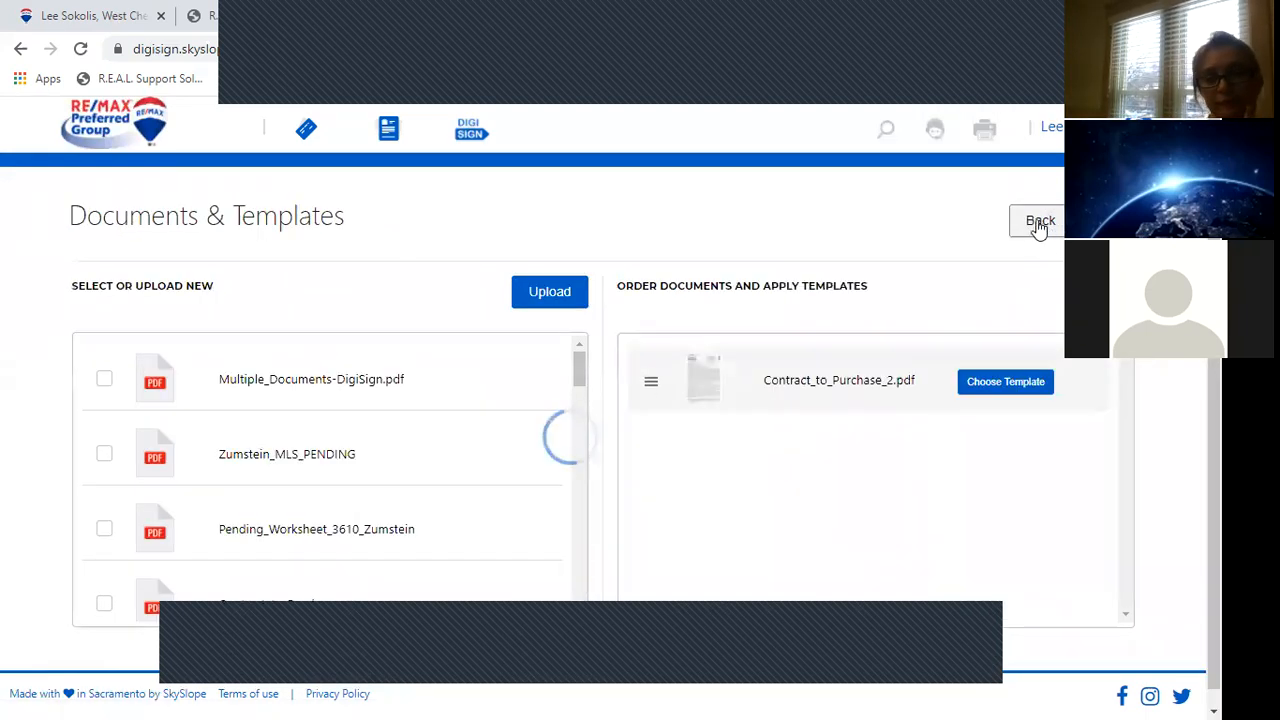
left_click(1040, 228)
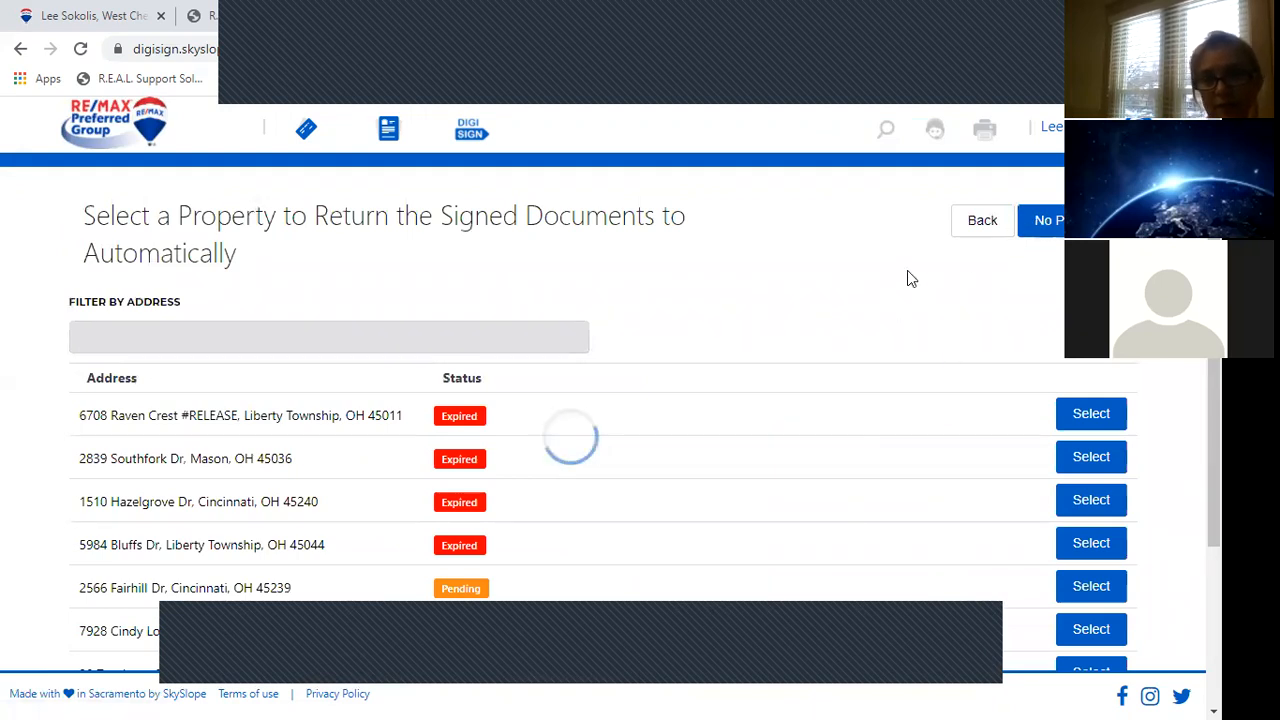
left_click(130, 120)
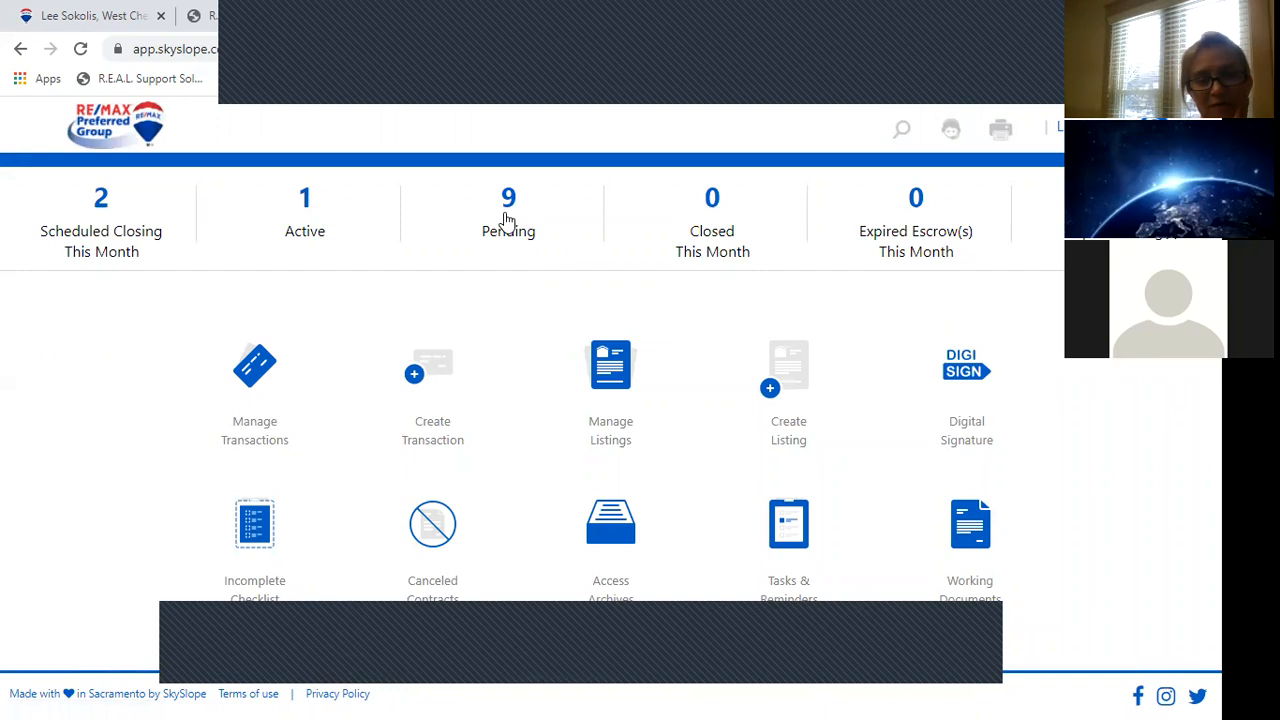
left_click(507, 218)
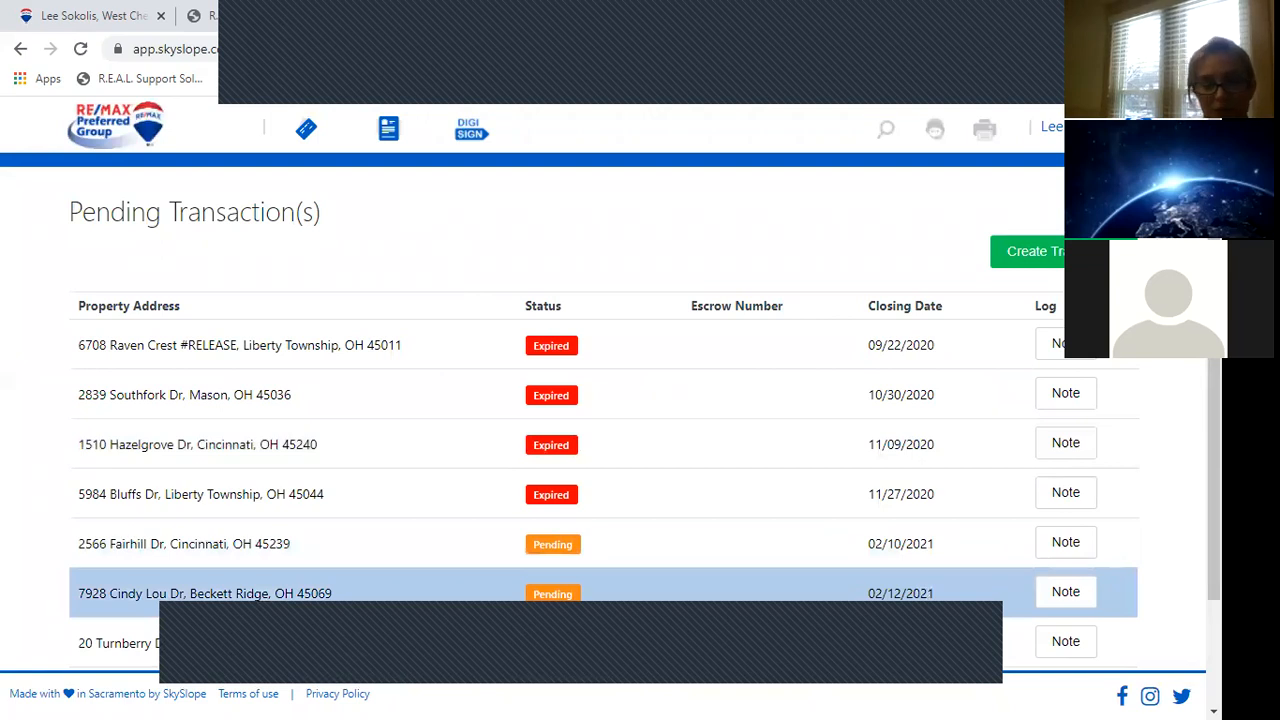
scroll(600, 450, "down", 2)
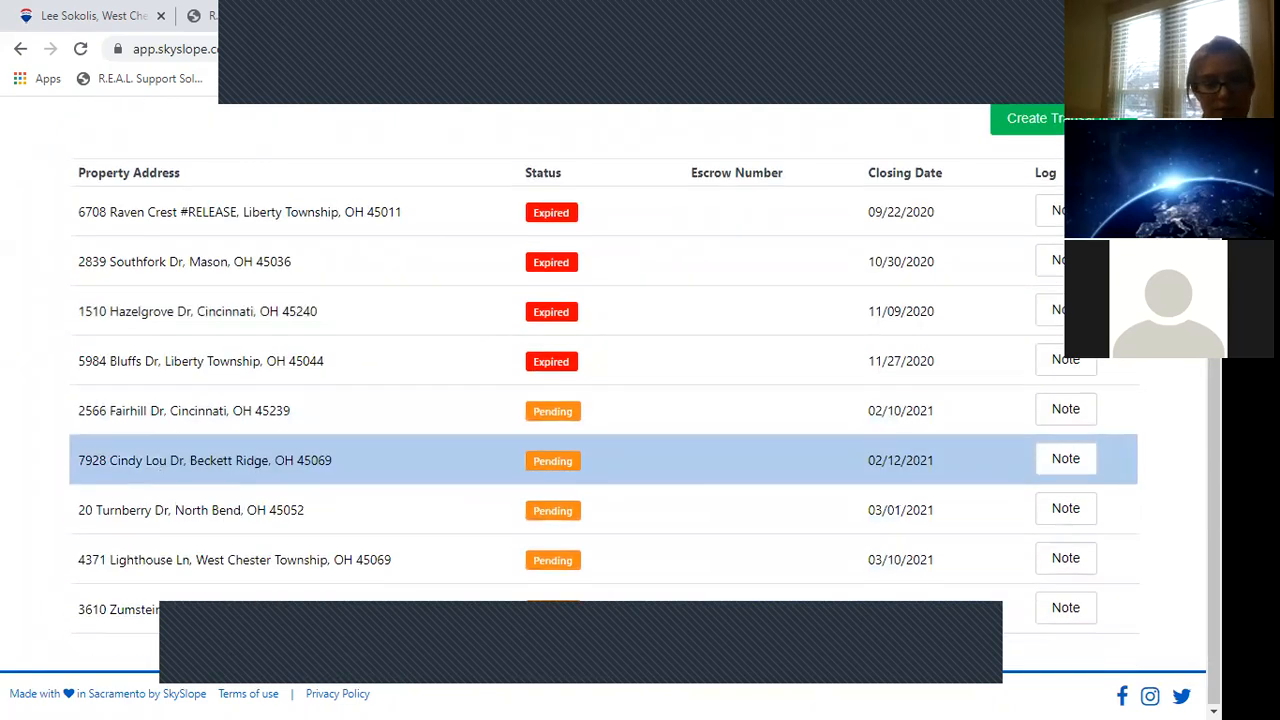
left_click(289, 621)
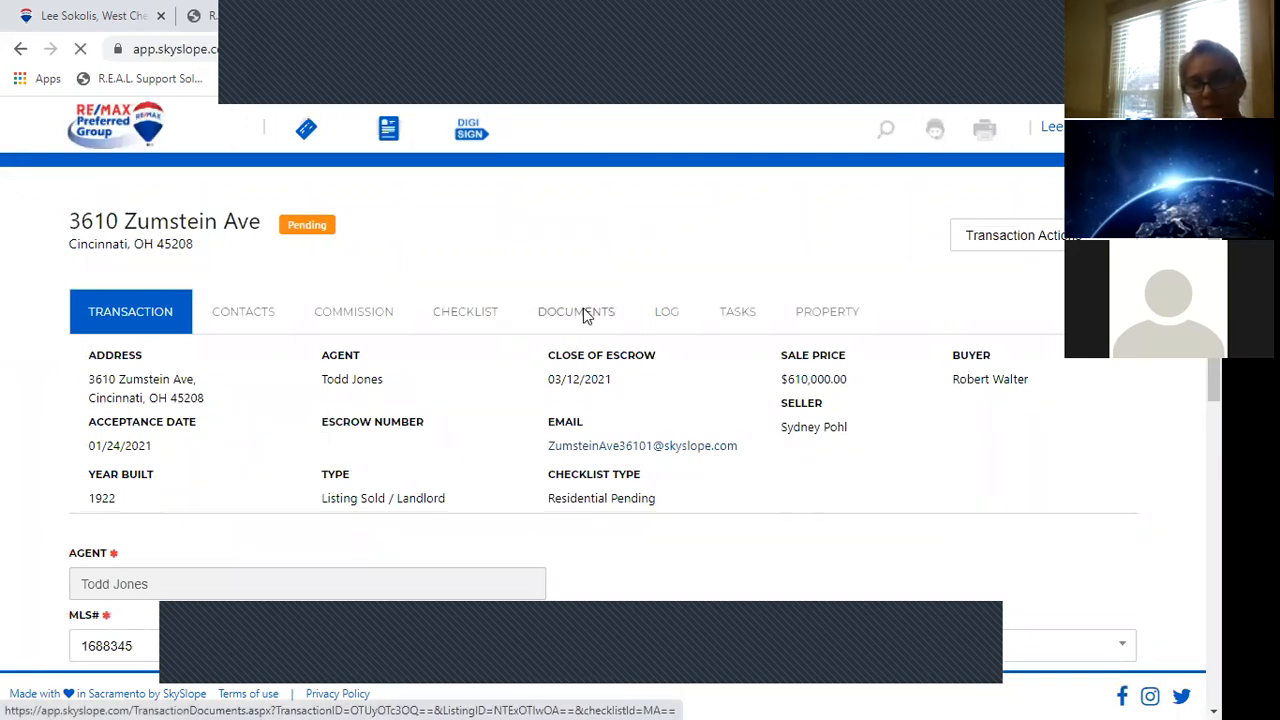
Open the Zumstein Ave Documents list, start assigning the newest document, then cancel and deselect it.
left_click(587, 316)
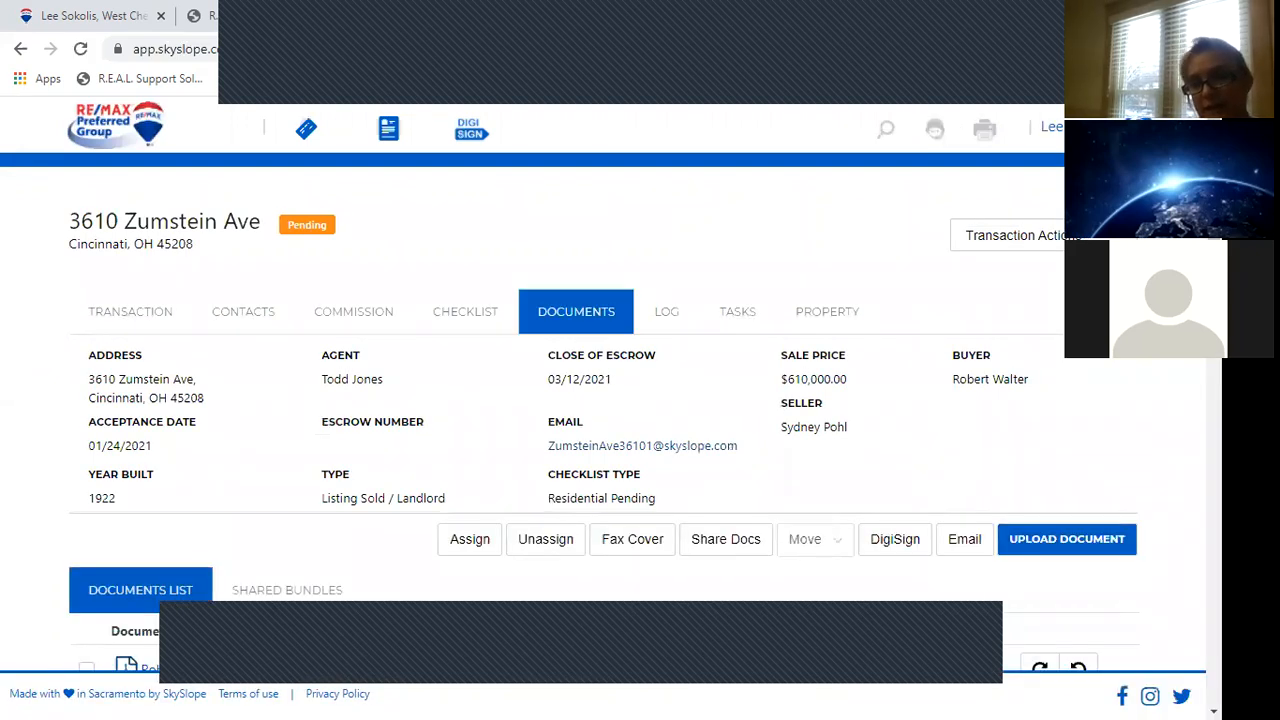
scroll(600, 400, "down", 5)
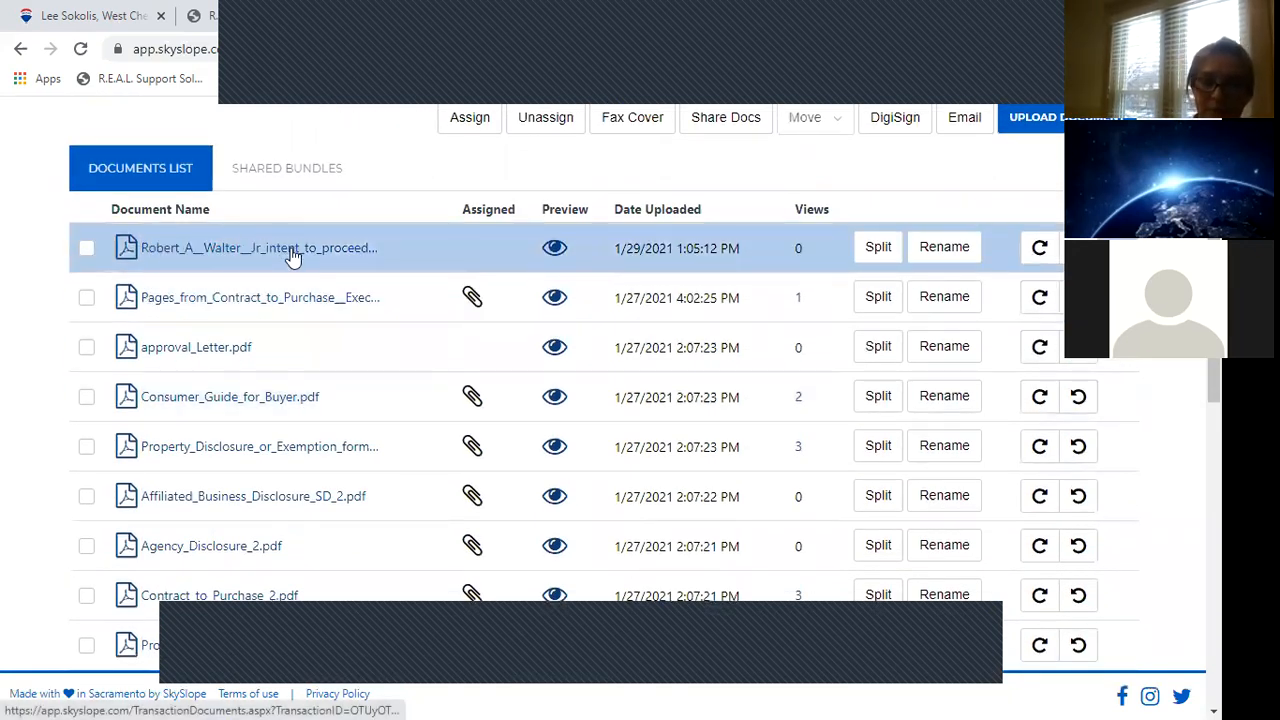
left_click(86, 250)
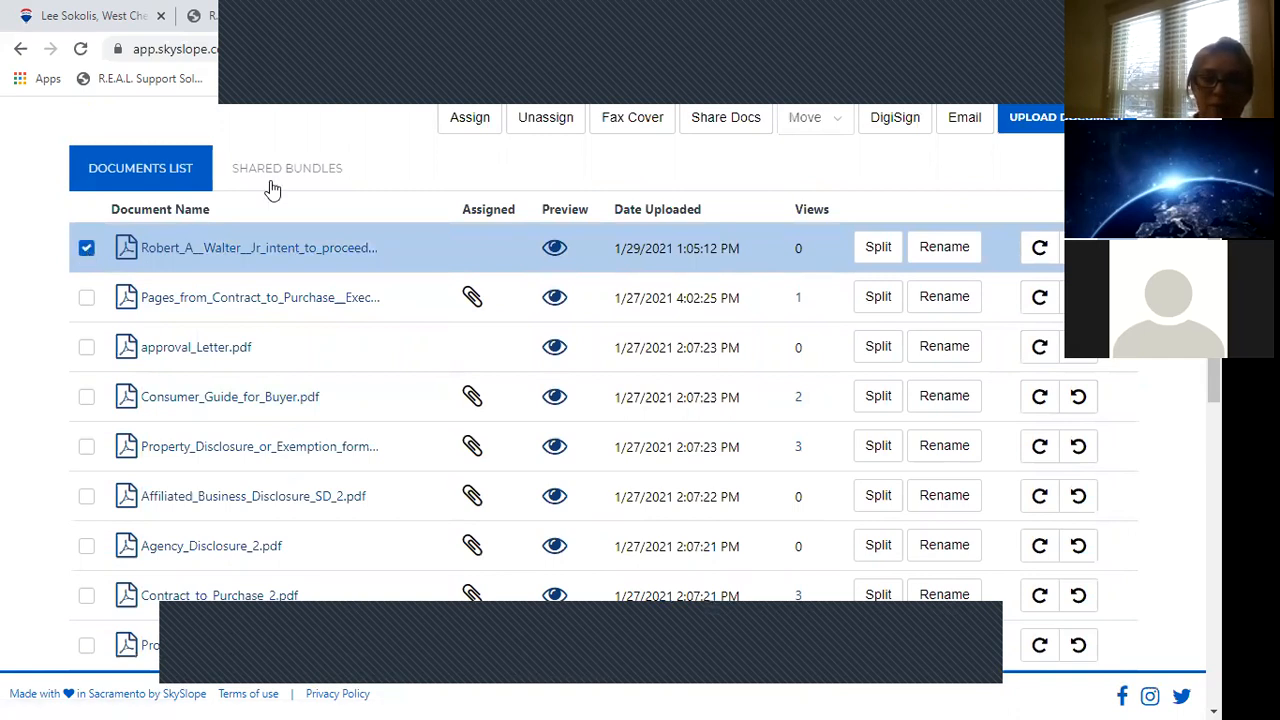
left_click(469, 119)
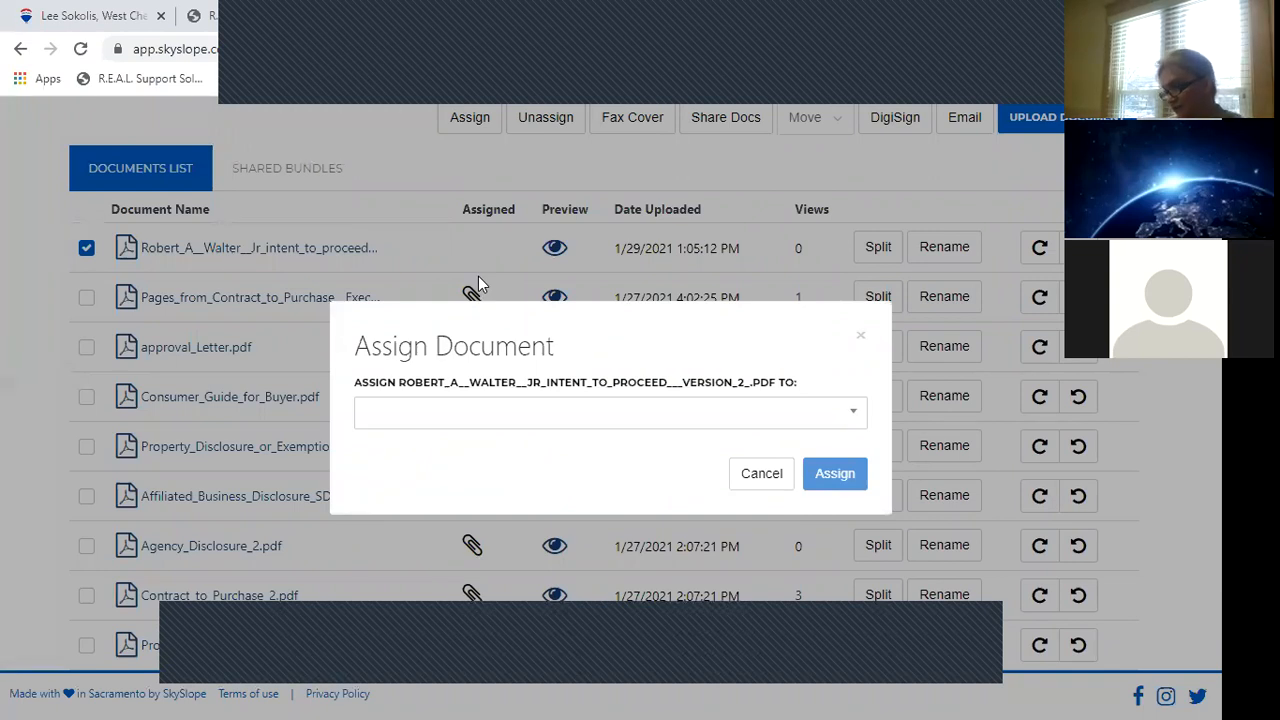
left_click(772, 478)
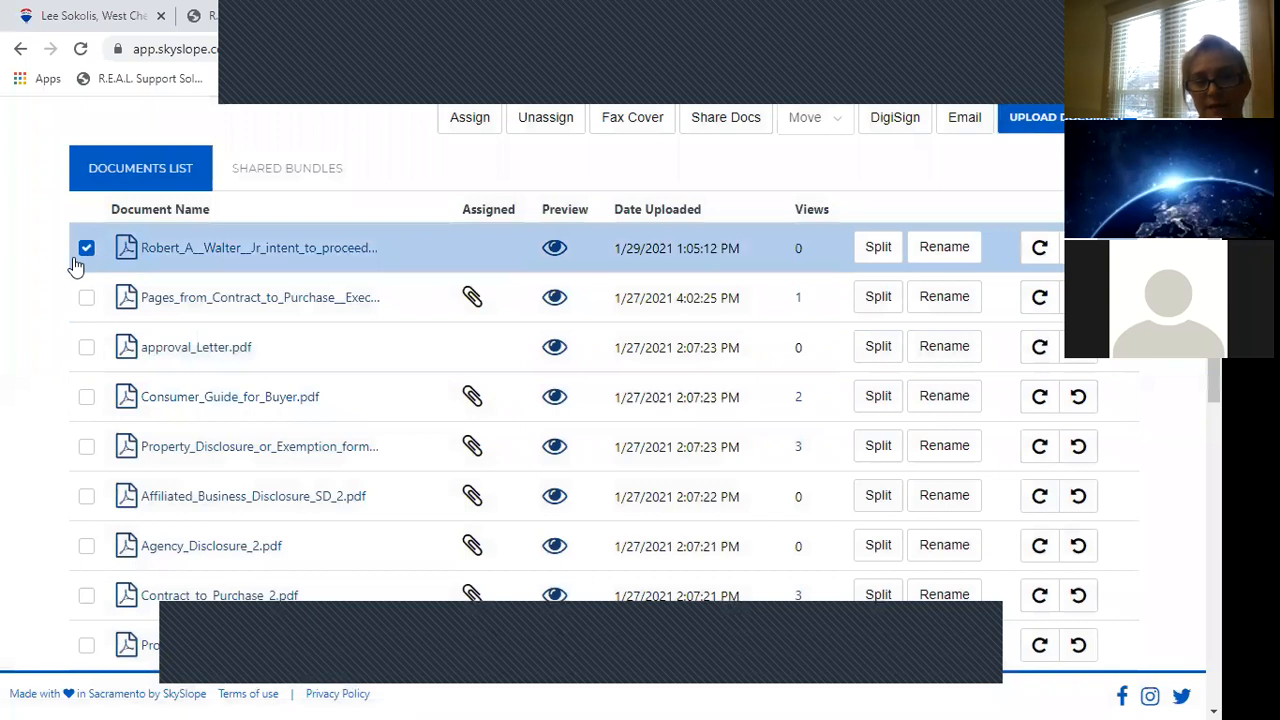
left_click(87, 248)
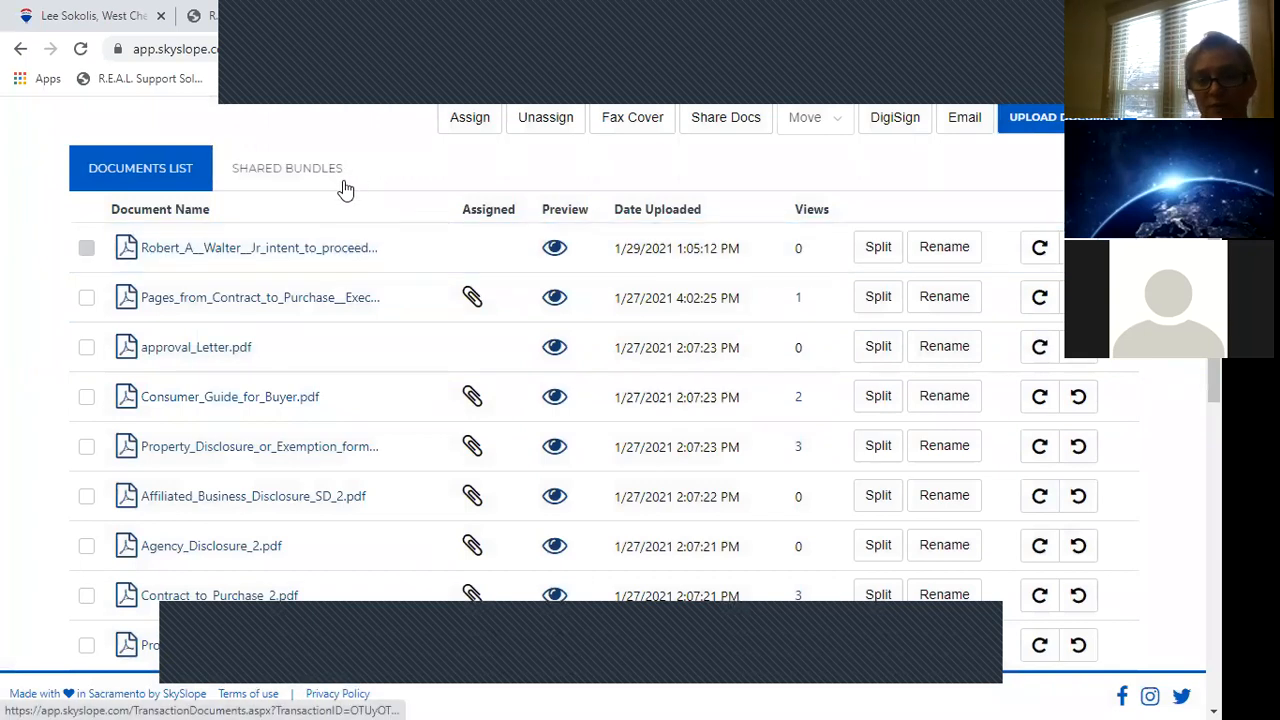
scroll(640, 400, "up", 5)
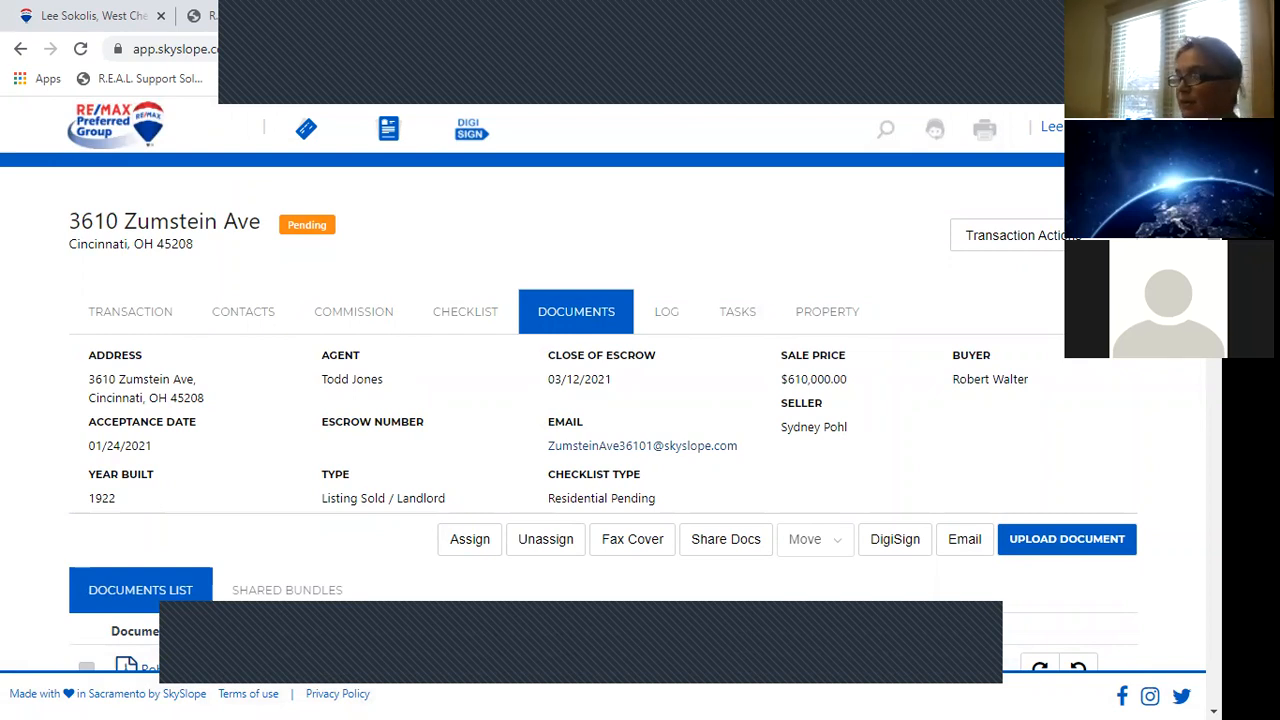
left_click(668, 313)
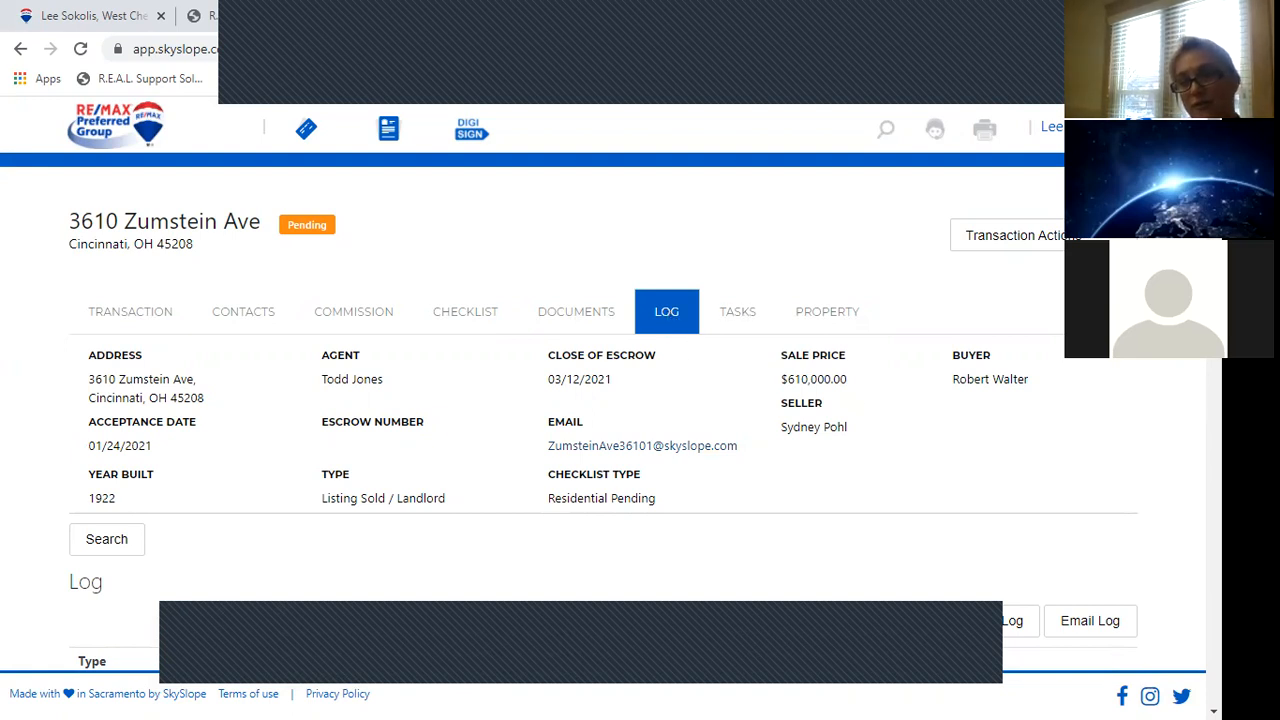
scroll(600, 400, "down", 4)
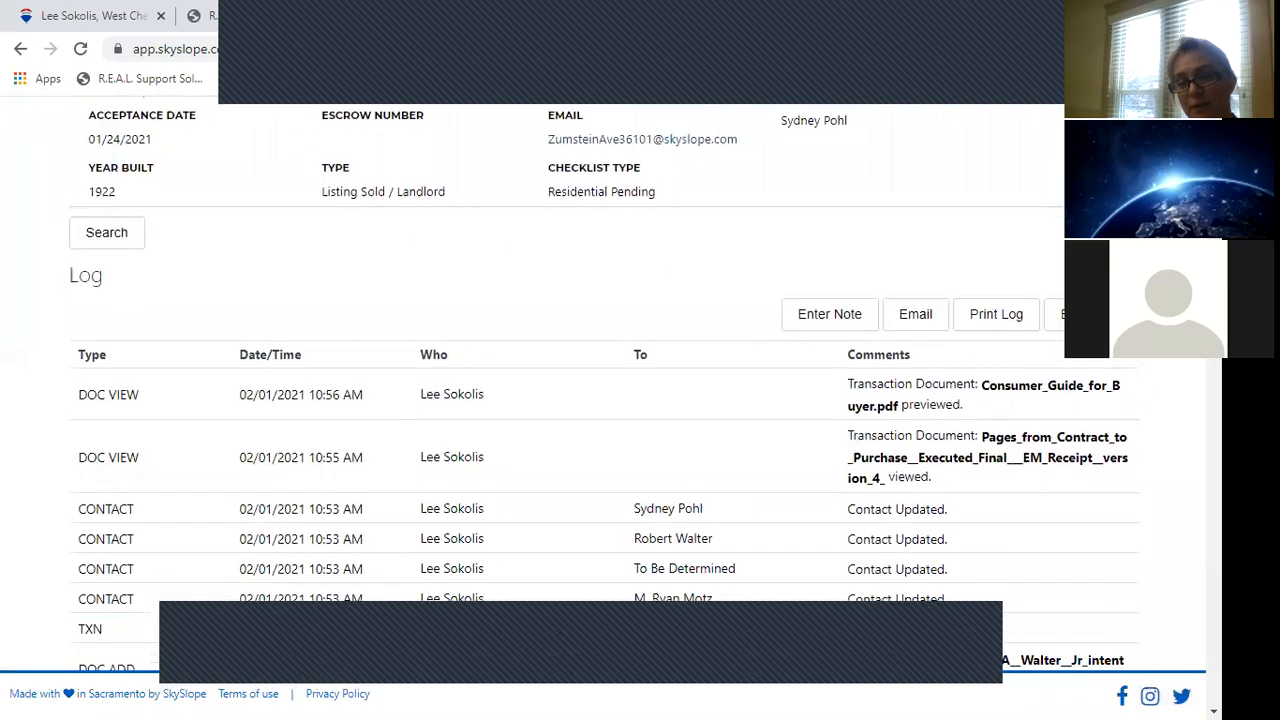
scroll(600, 400, "up", 1)
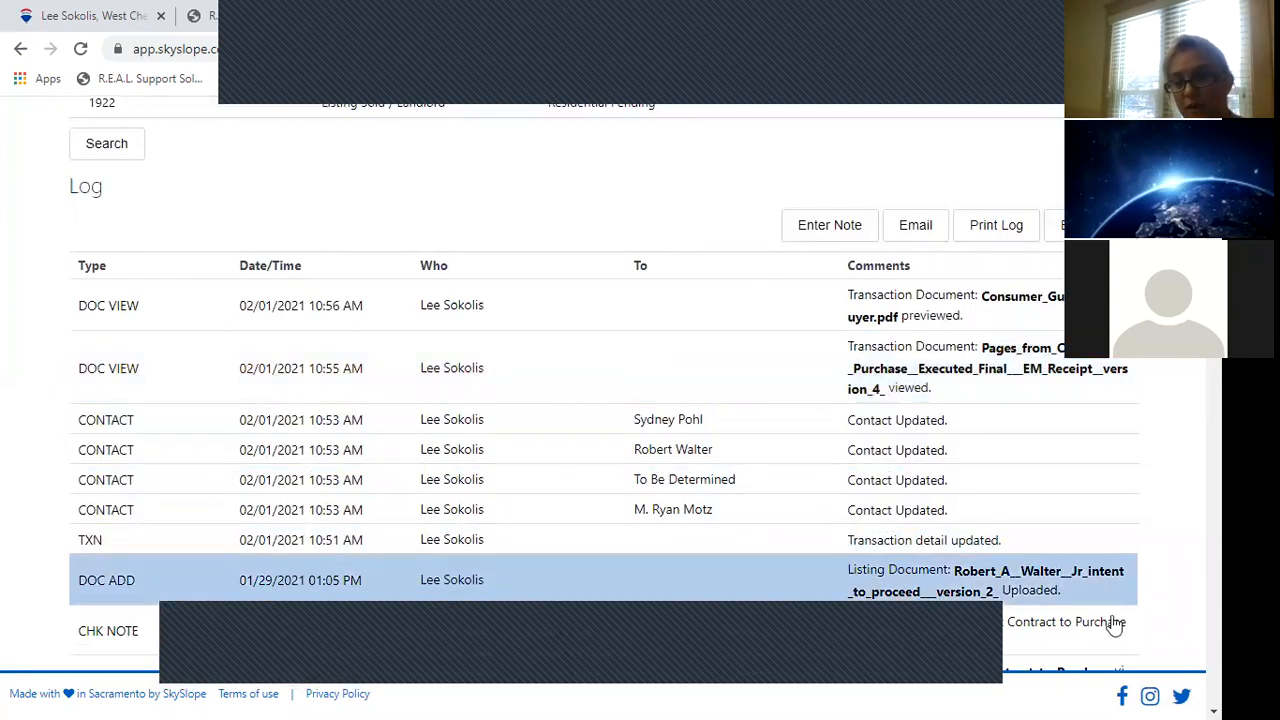
scroll(640, 450, "down", 2)
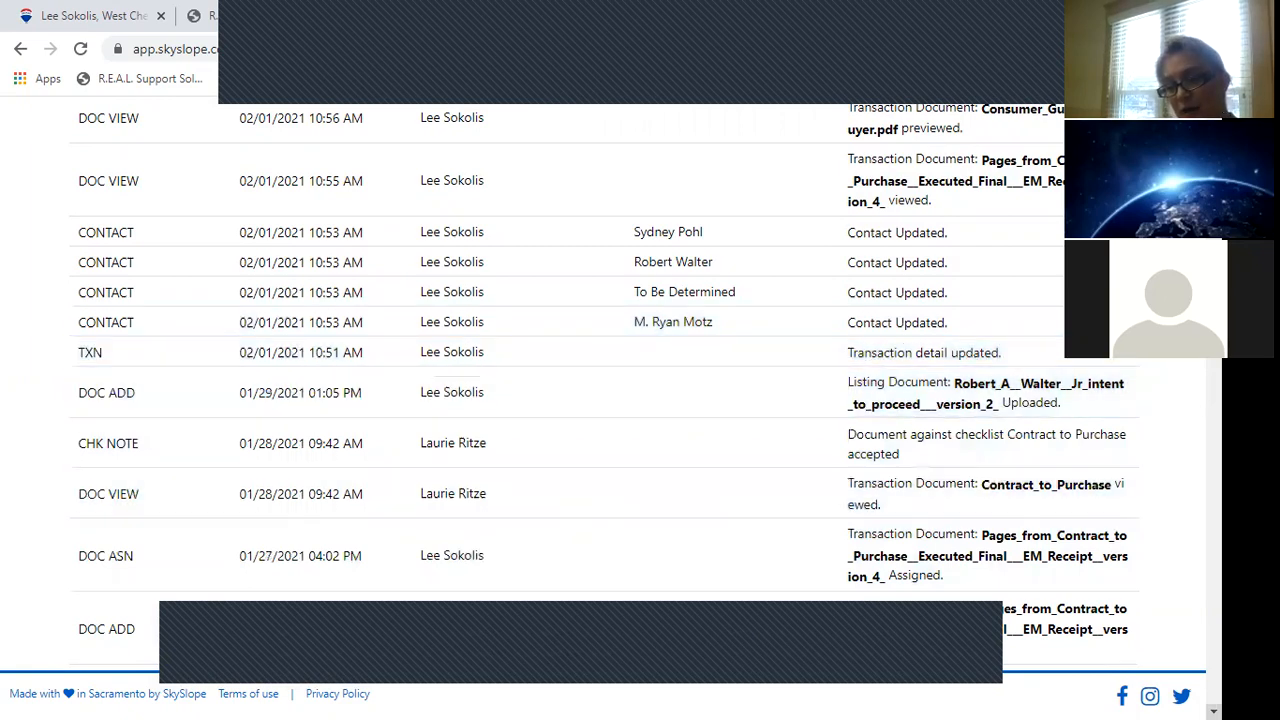
scroll(600, 380, "down", 5)
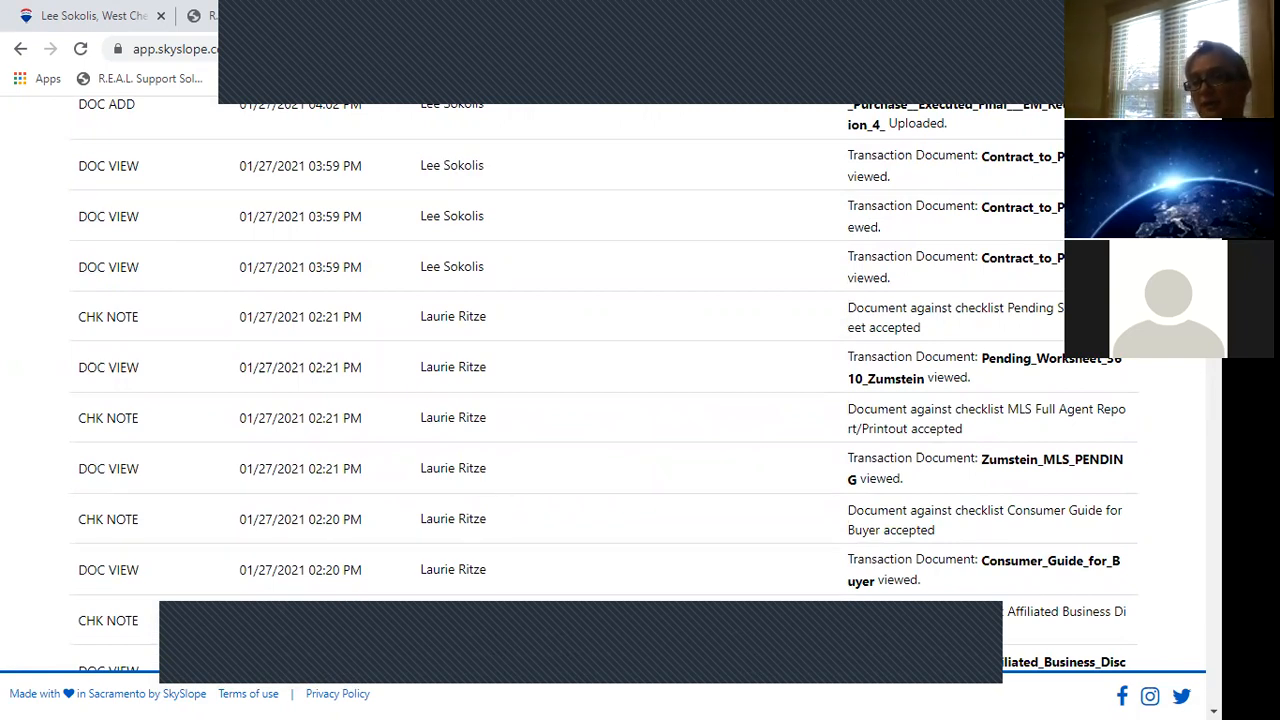
scroll(600, 380, "up", 6)
scroll(600, 380, "up", 2)
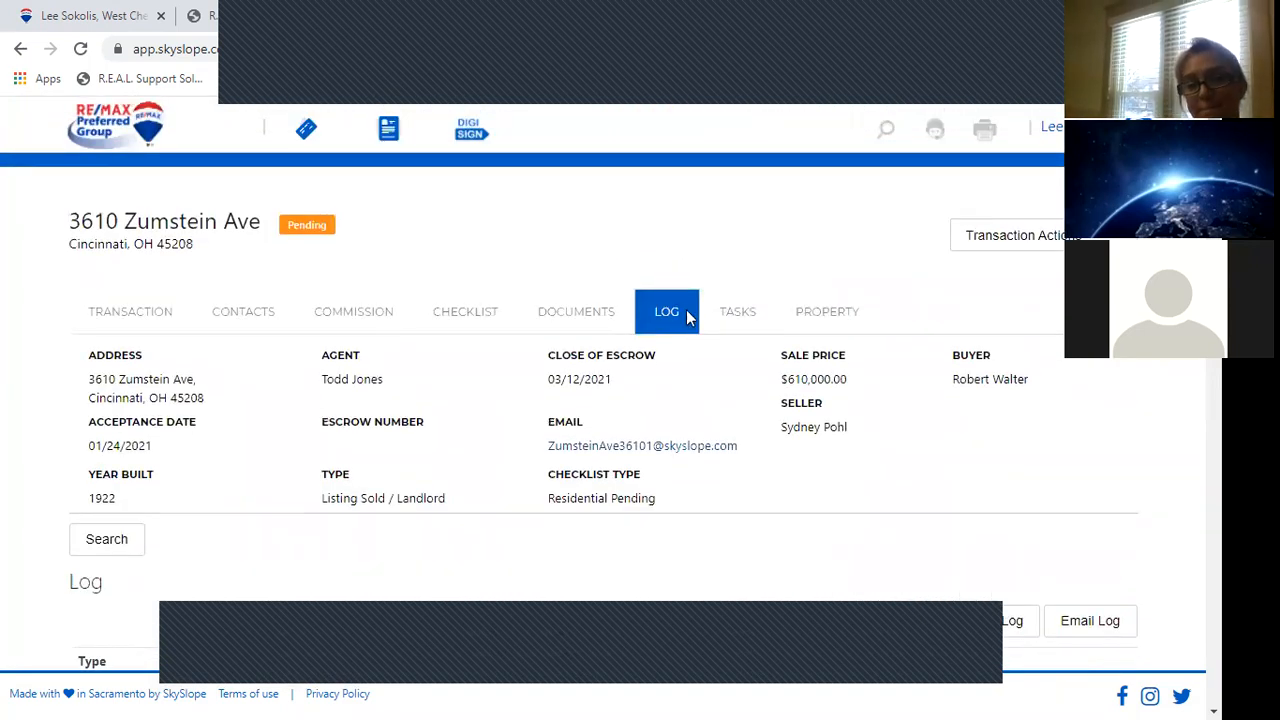
left_click(744, 316)
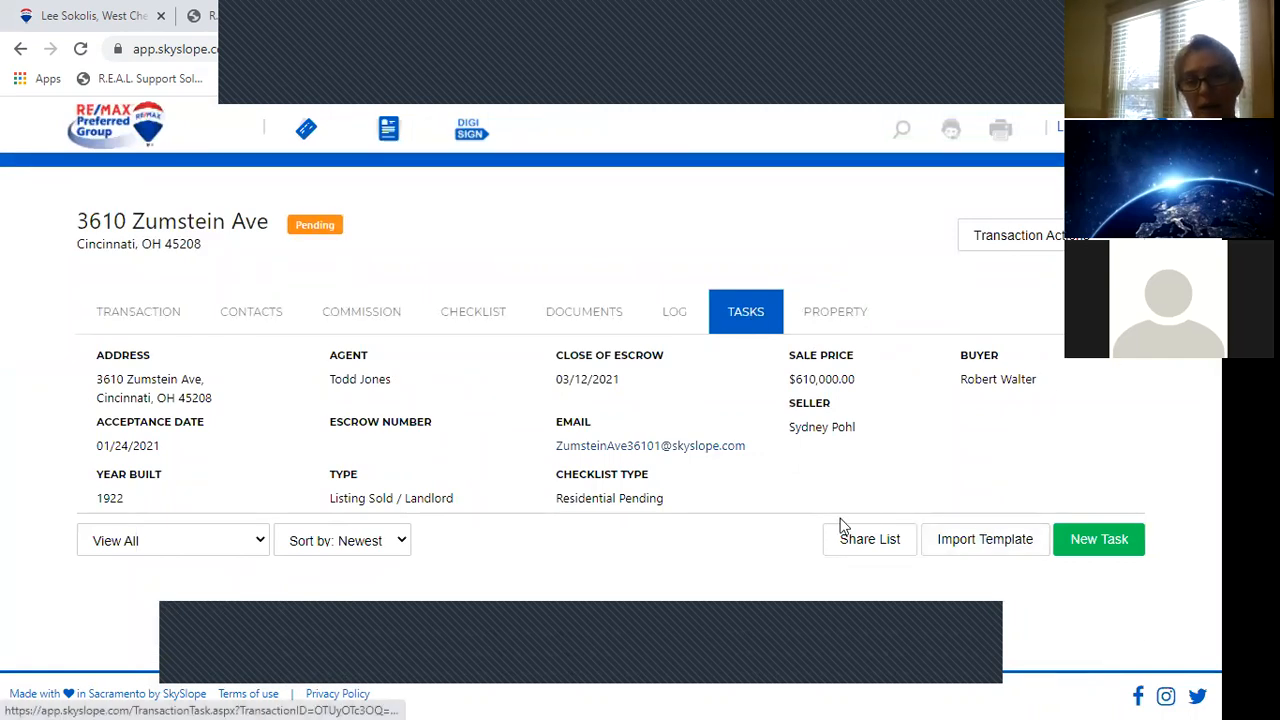
Start a new task titled 'Submit PIA'.
left_click(1116, 547)
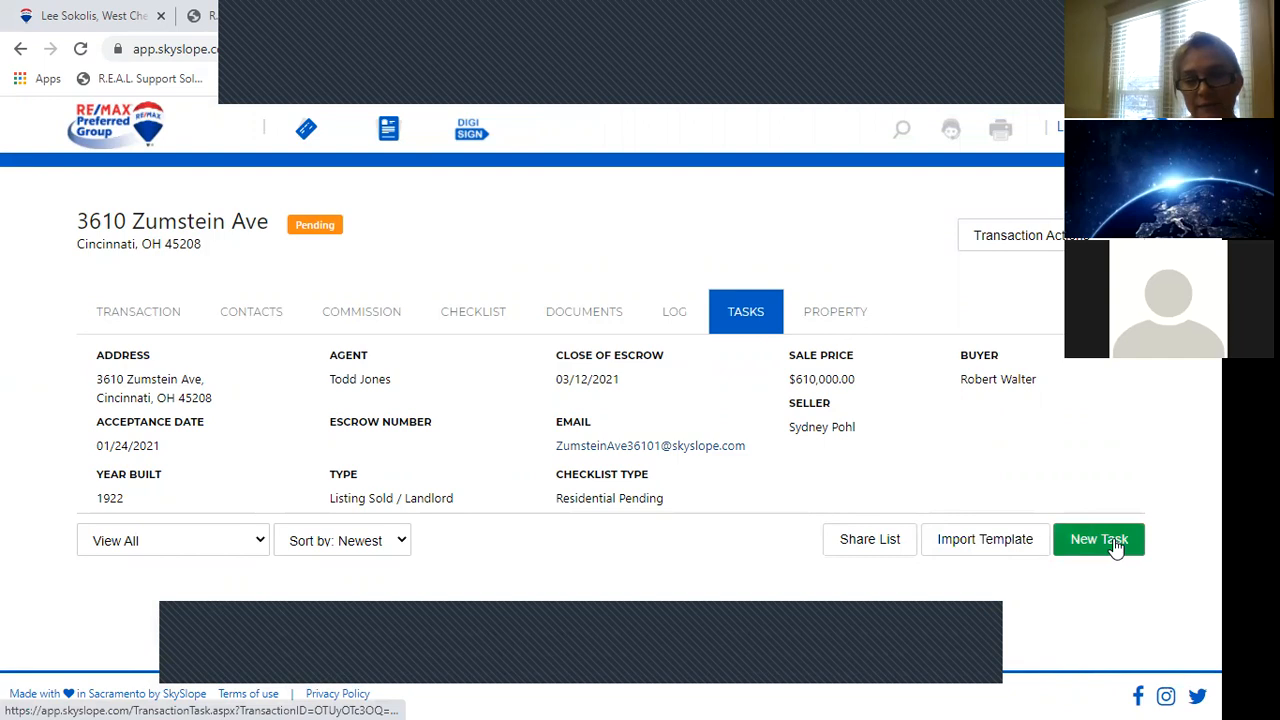
left_click_drag(1214, 485, 1214, 648)
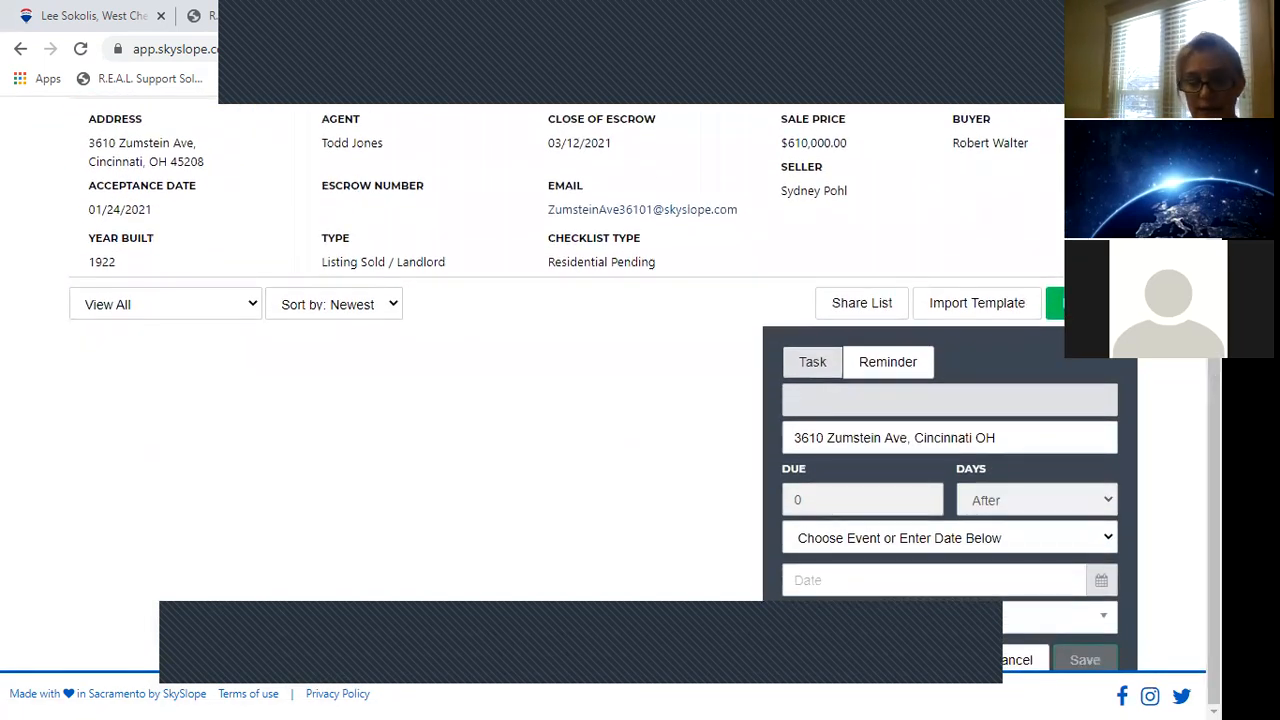
type("S")
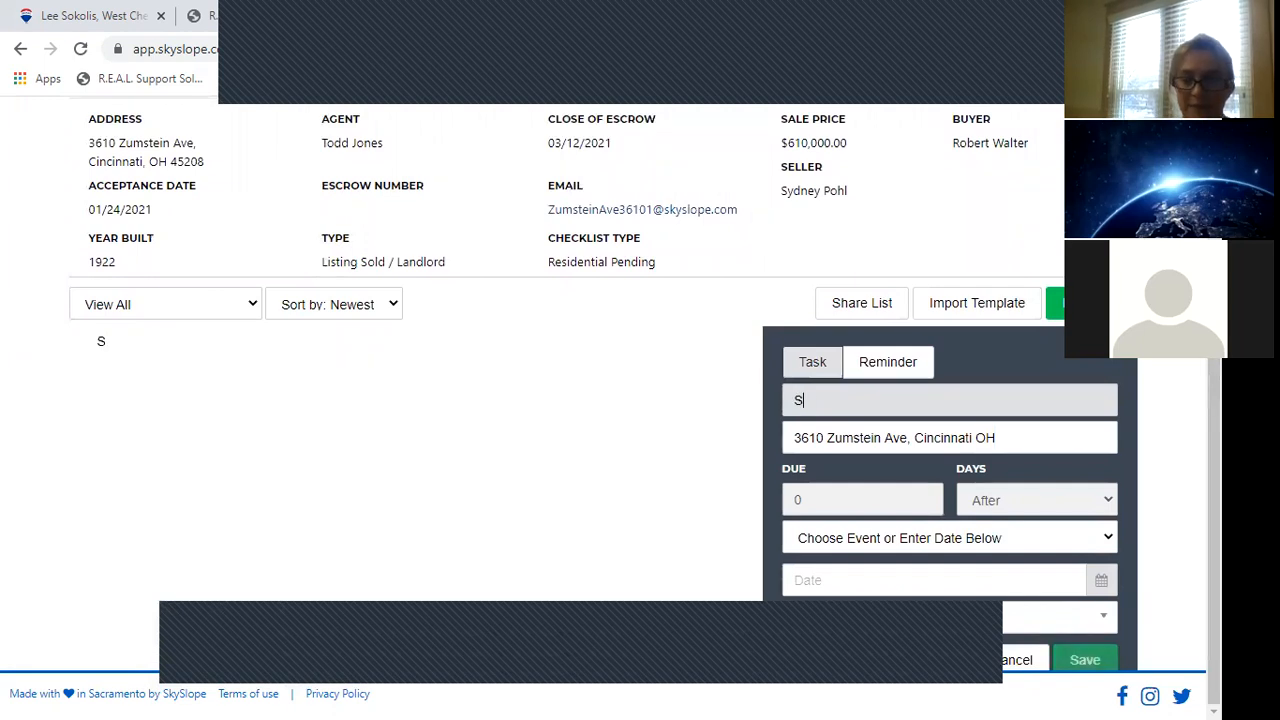
type("ubmit PIQ")
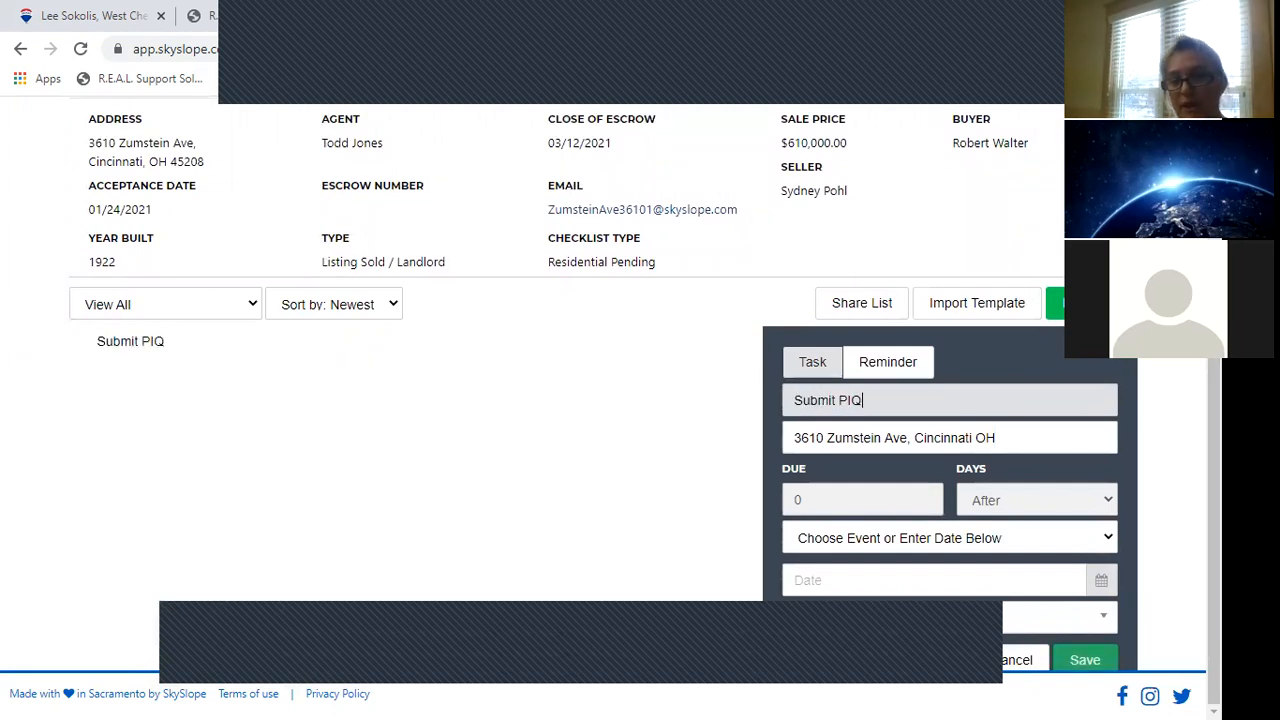
key("BackSpace")
type("A")
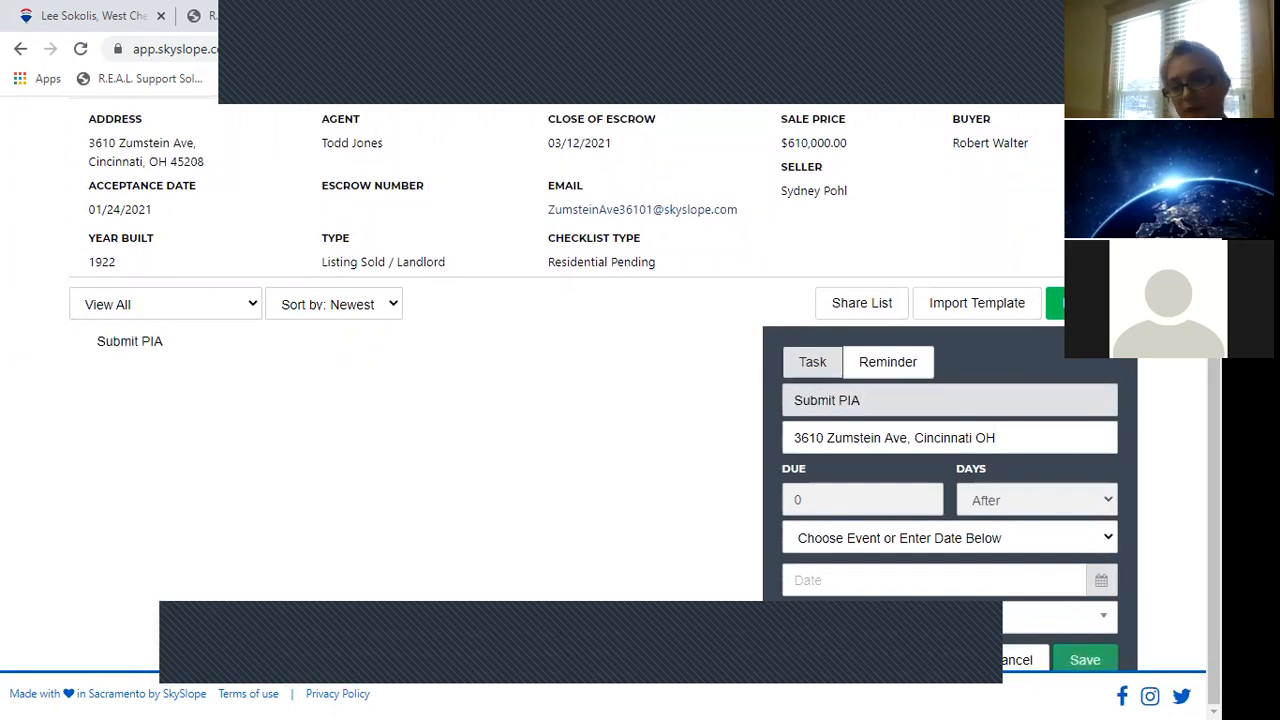
left_click(841, 497)
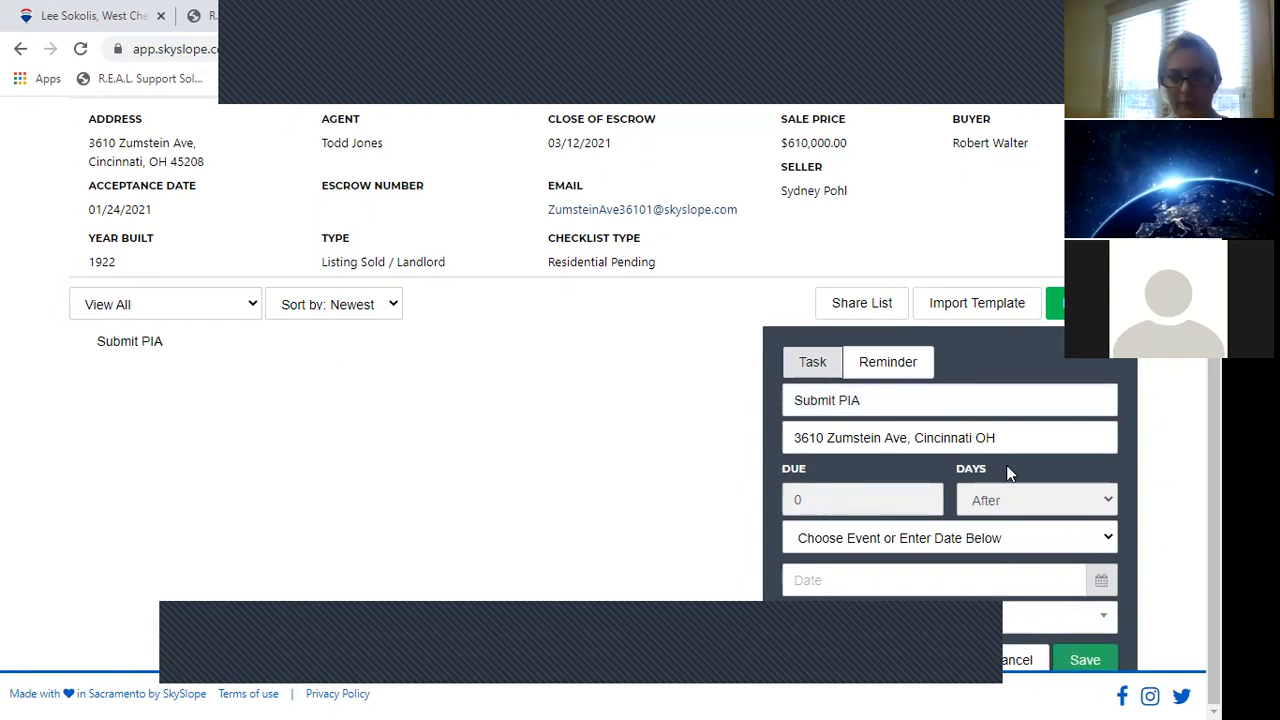
Make the task due 10 days after the Acceptance Date.
left_click(1023, 540)
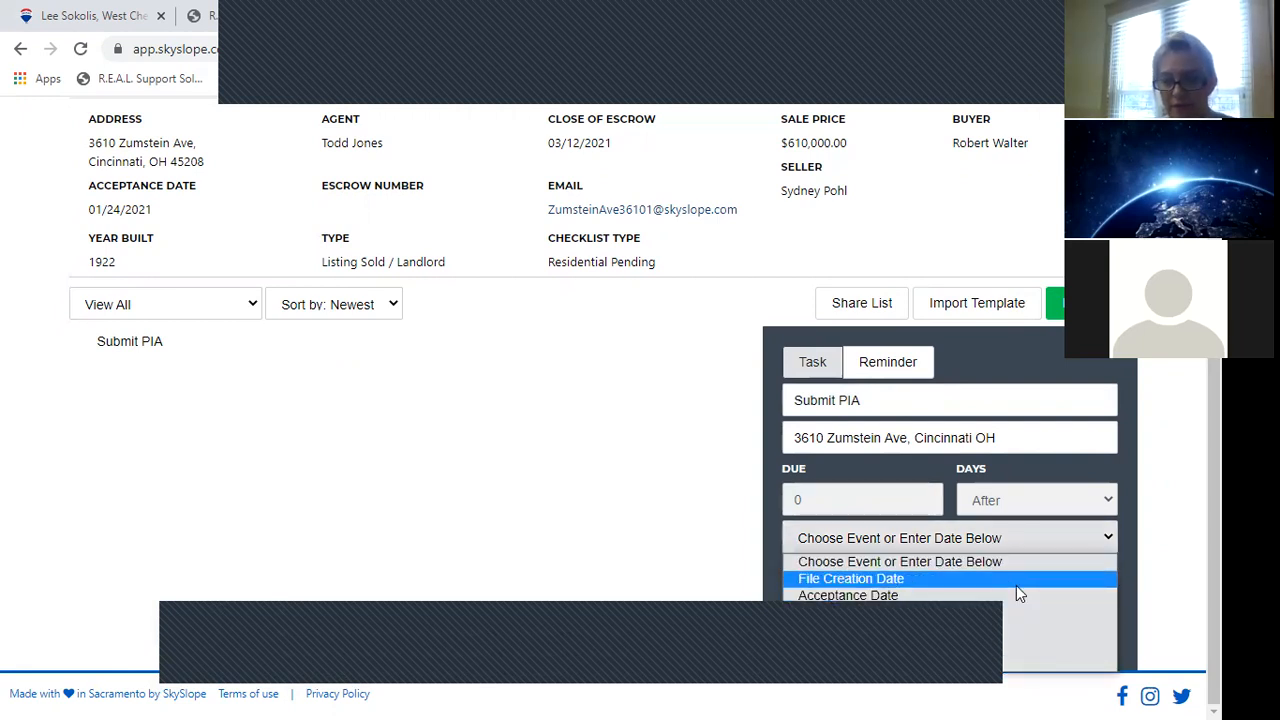
left_click(1016, 593)
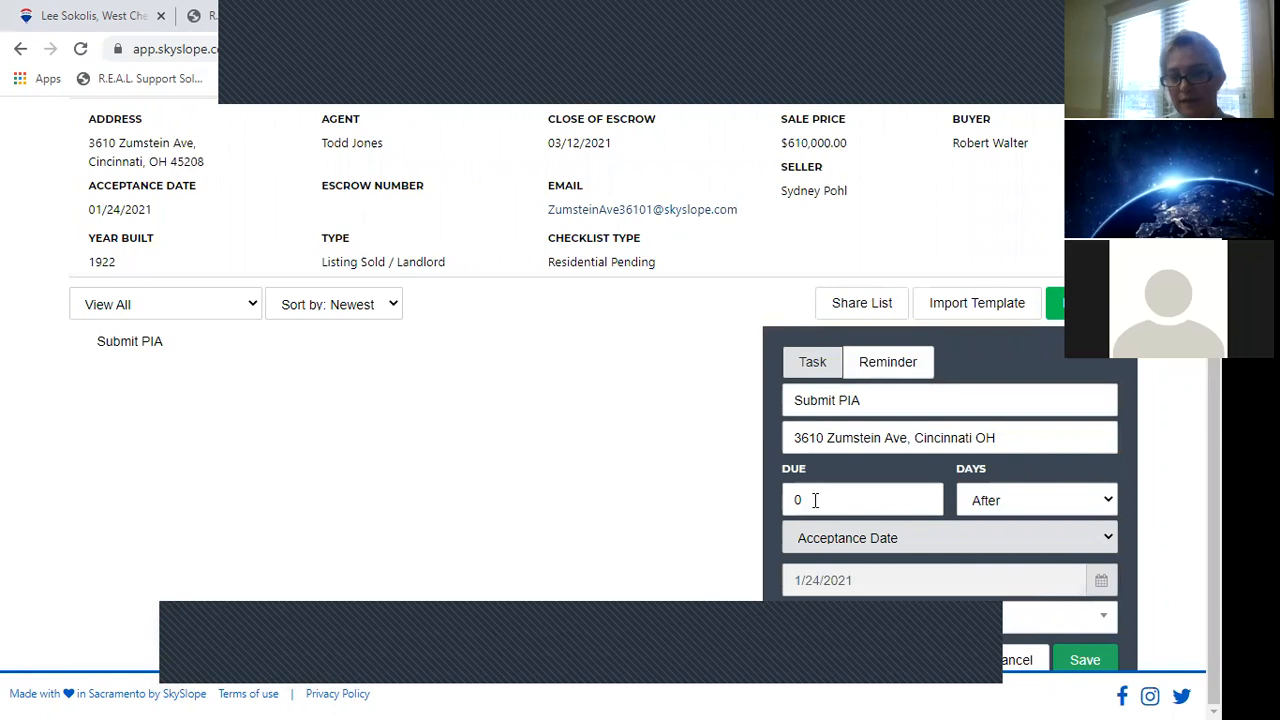
left_click_drag(810, 492, 779, 503)
type("0")
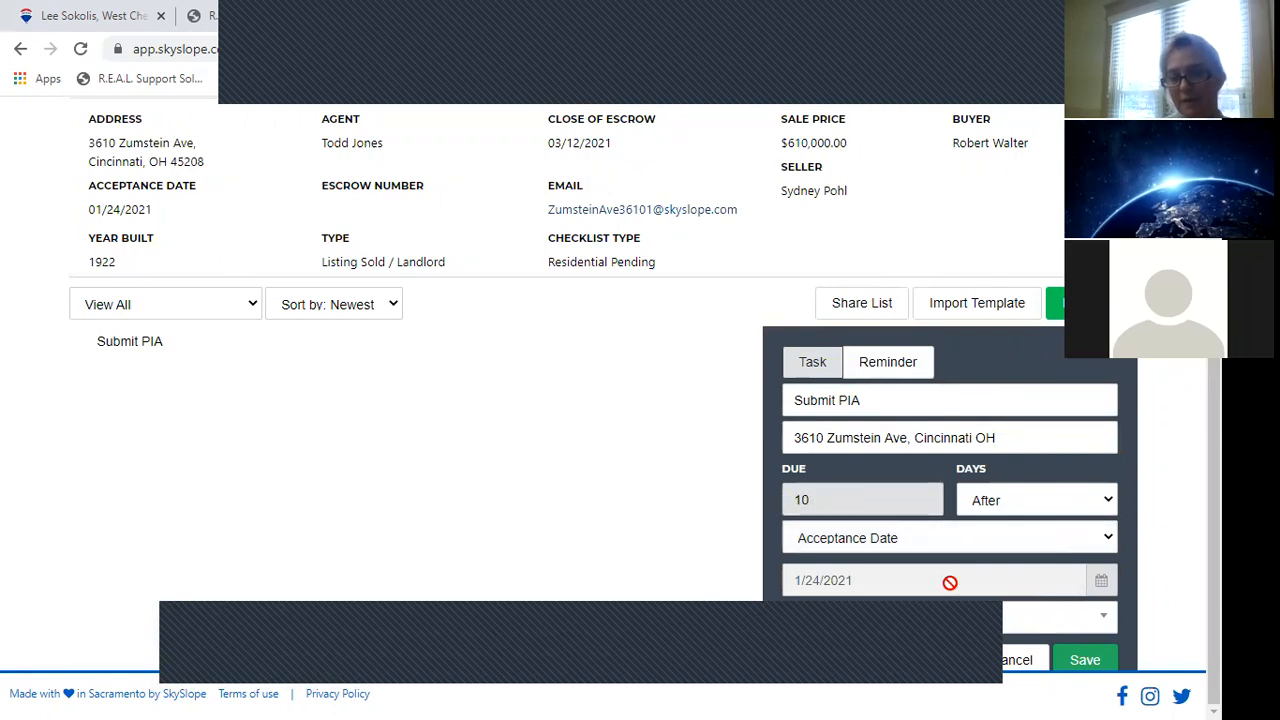
left_click(890, 647)
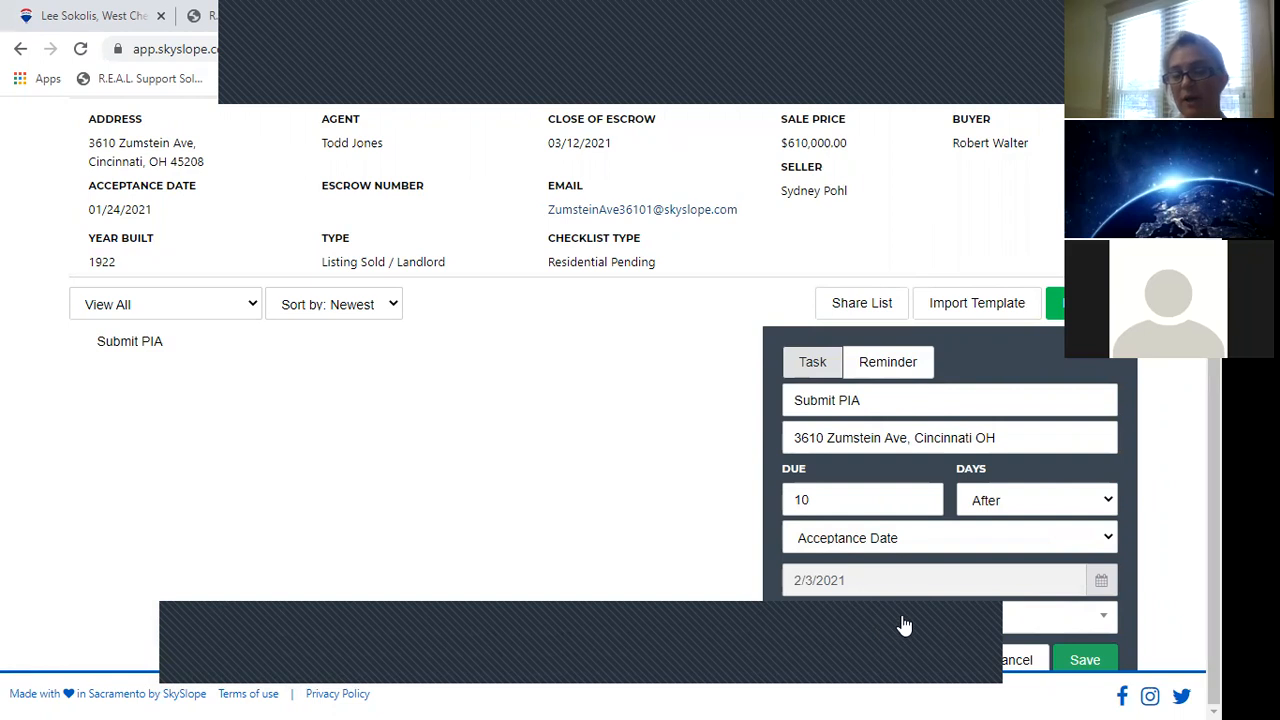
Assign the task to the agent's e-mail address and save the Submit PIA task.
left_click(902, 624)
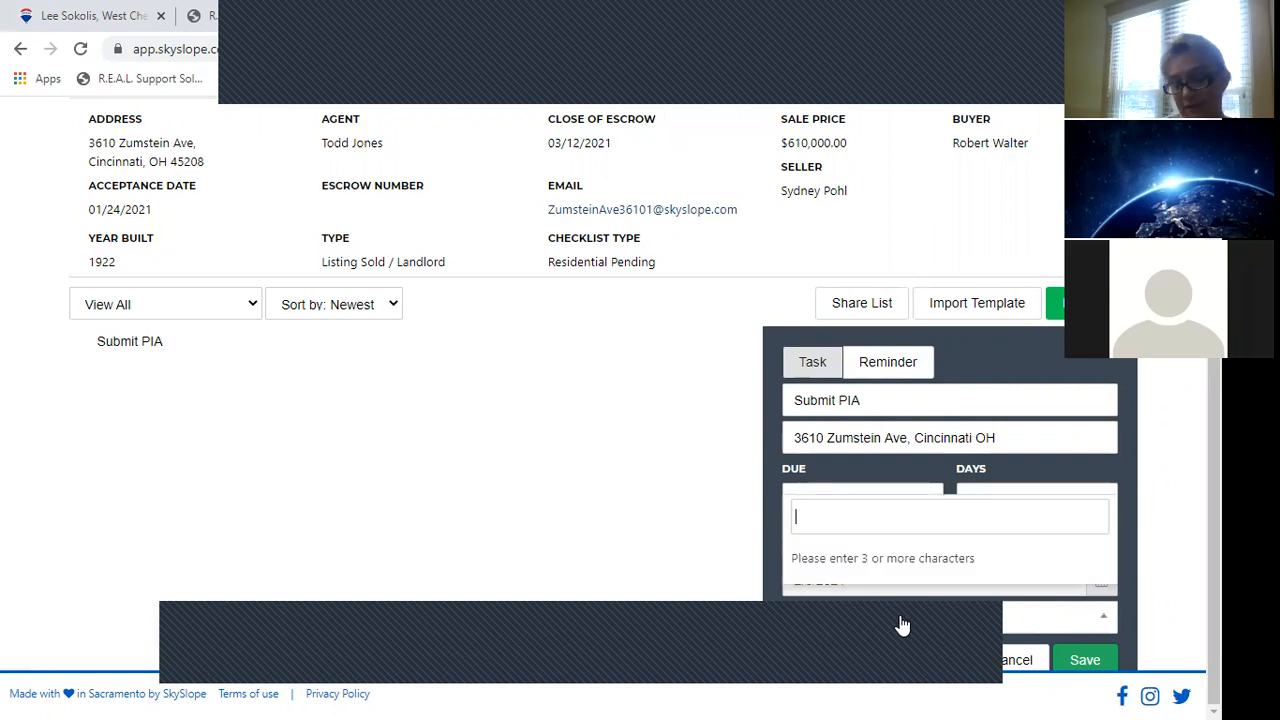
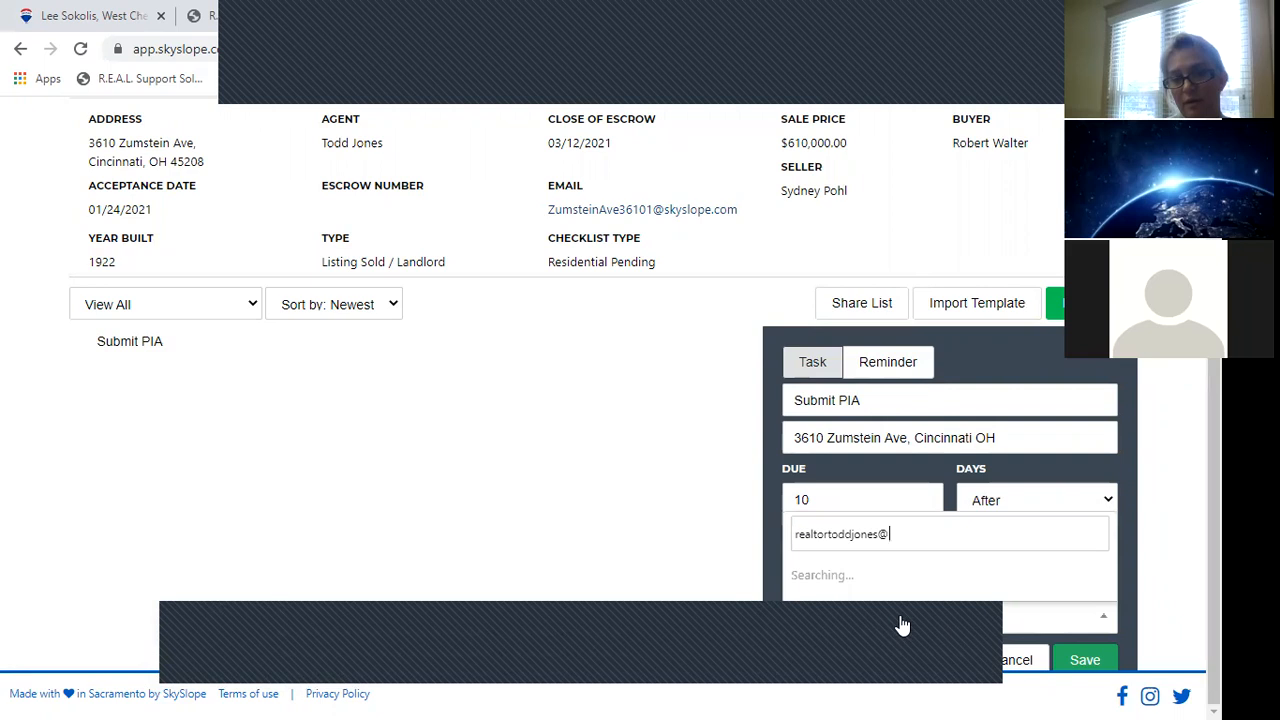
left_click(900, 625)
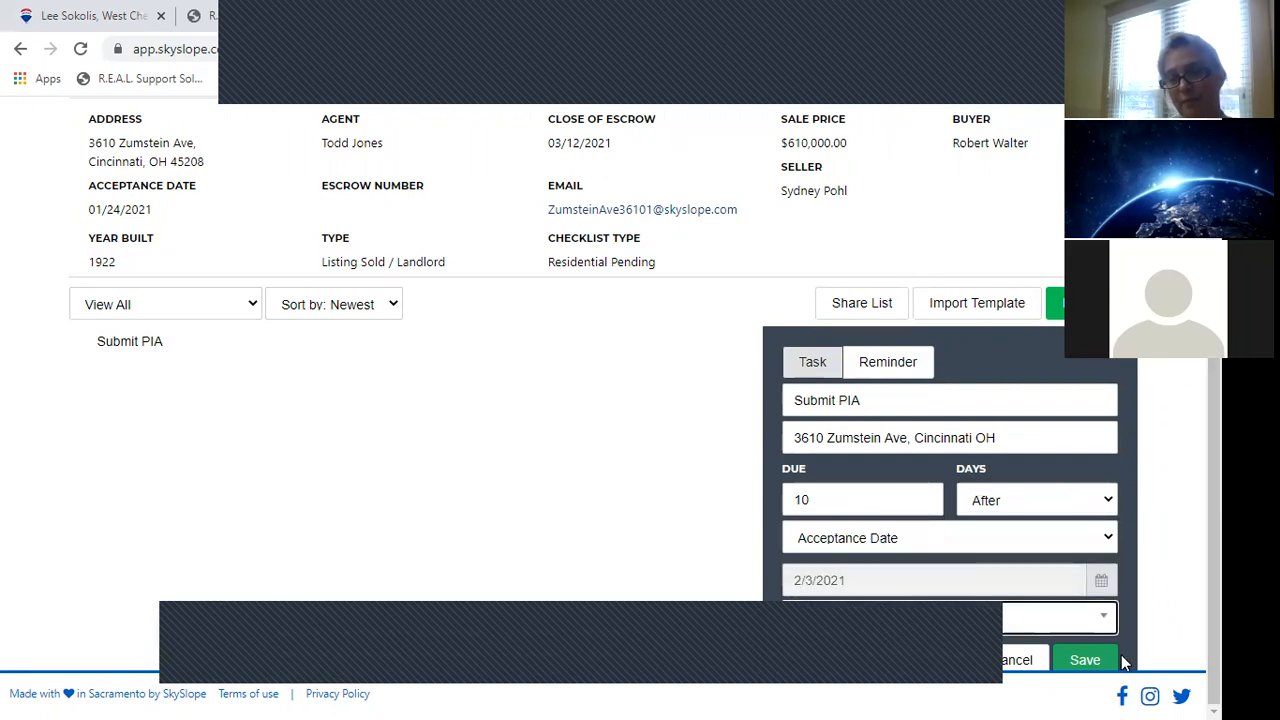
left_click(1064, 629)
left_click(1067, 628)
left_click(1095, 662)
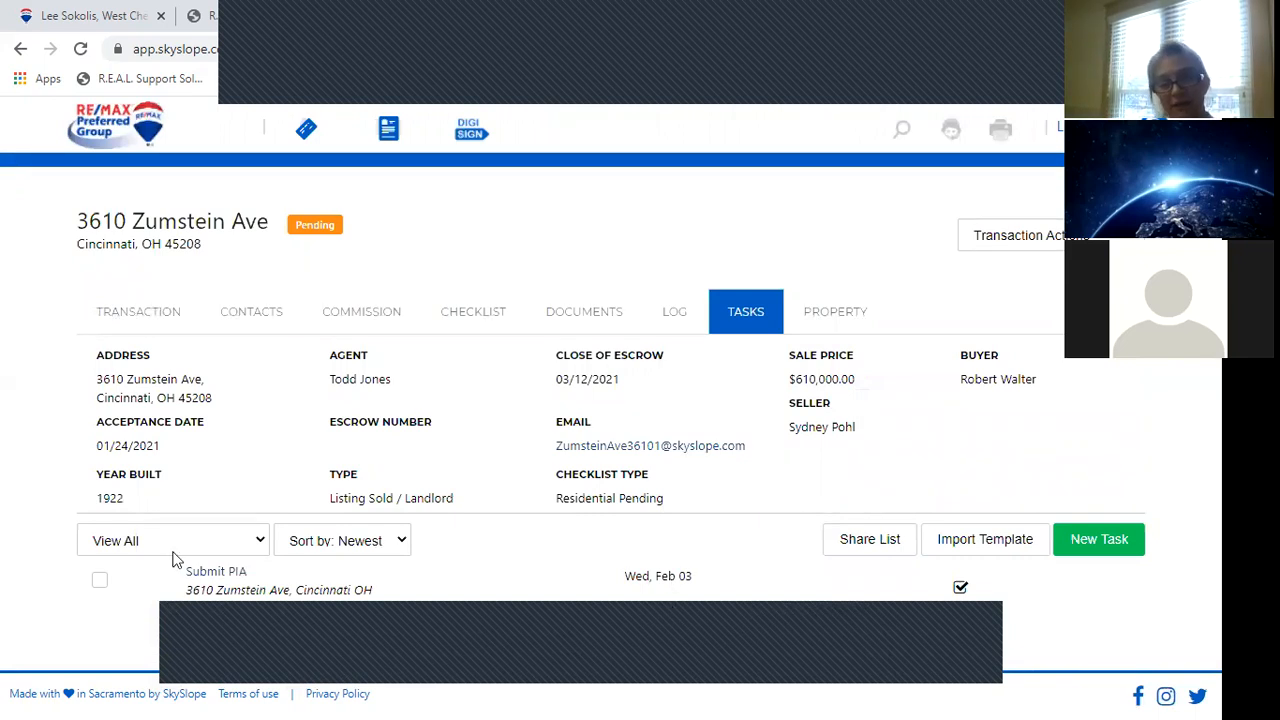
left_click(1090, 540)
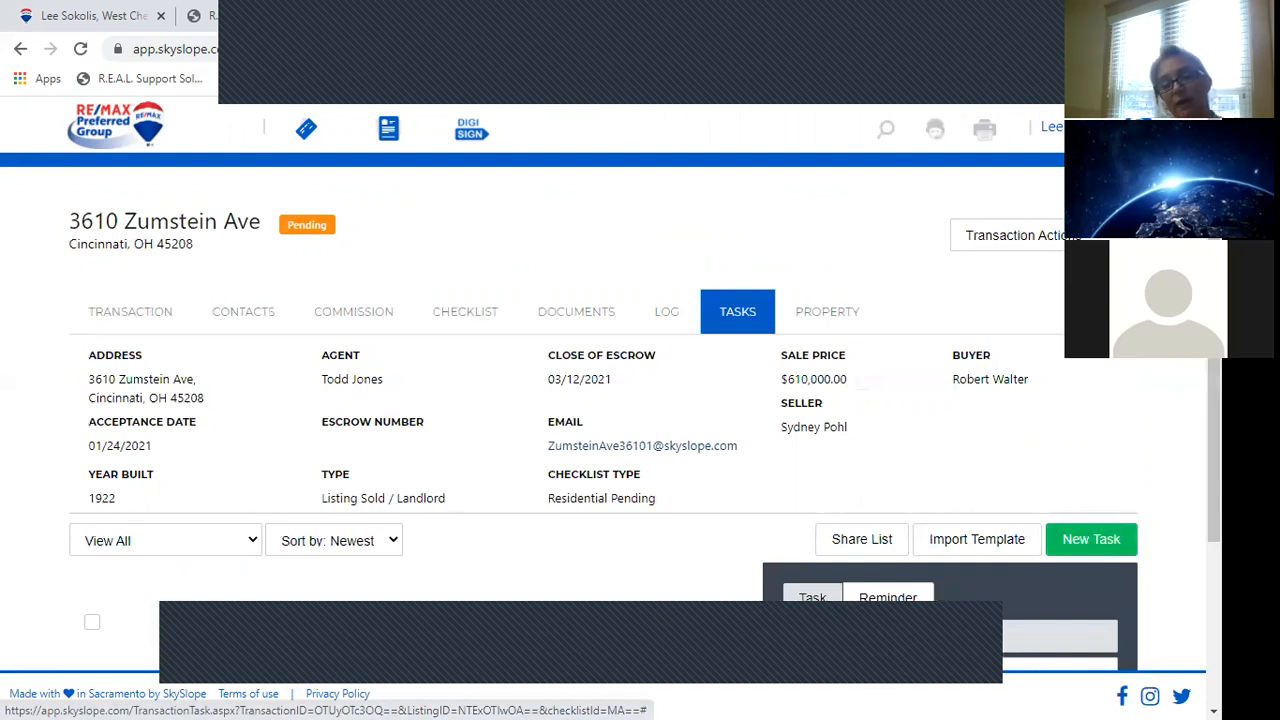
Switch the new entry to a reminder, set its time to AM, and title it 'final walkthru'.
scroll(876, 368, "down", 2)
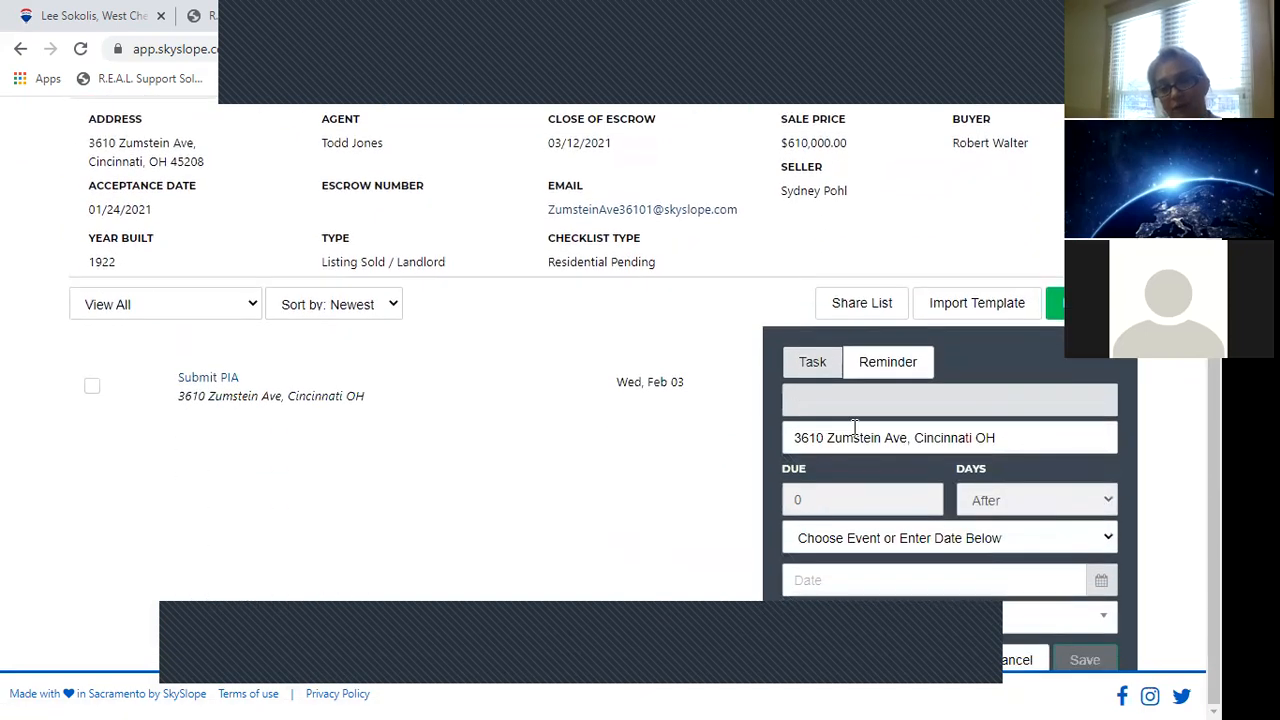
left_click(876, 365)
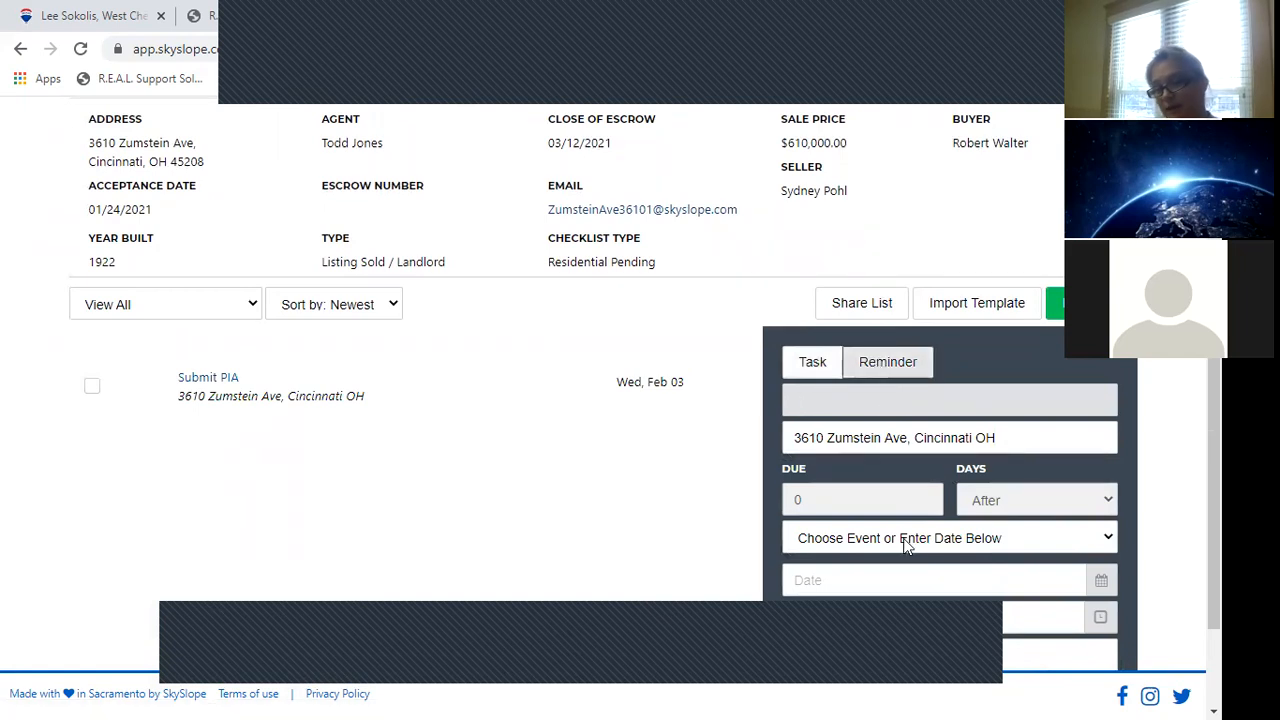
left_click(909, 609)
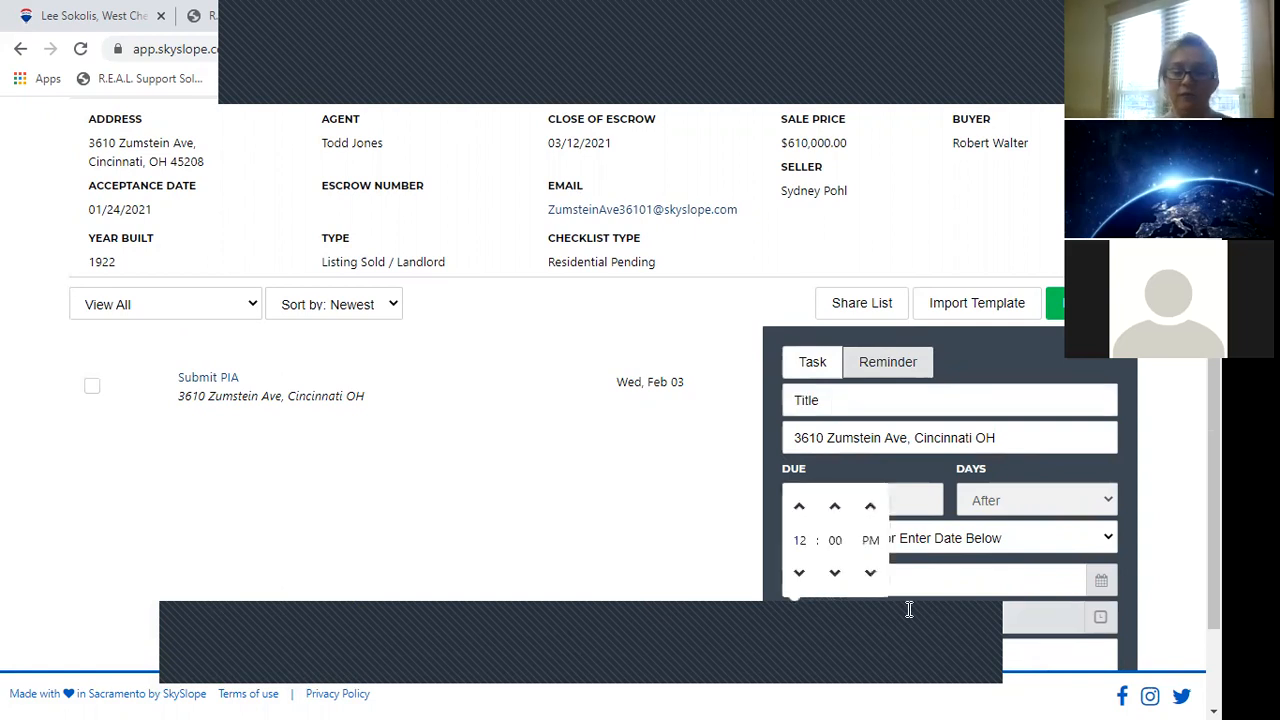
left_click(838, 406)
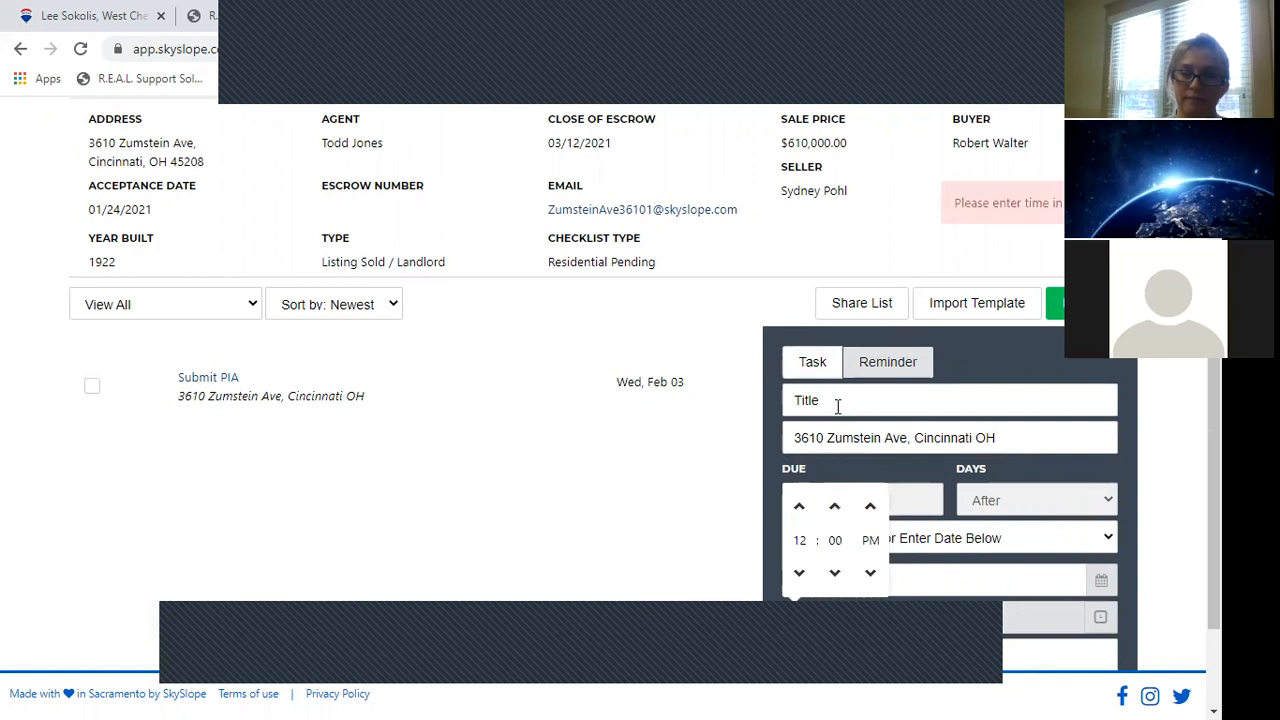
left_click(838, 406)
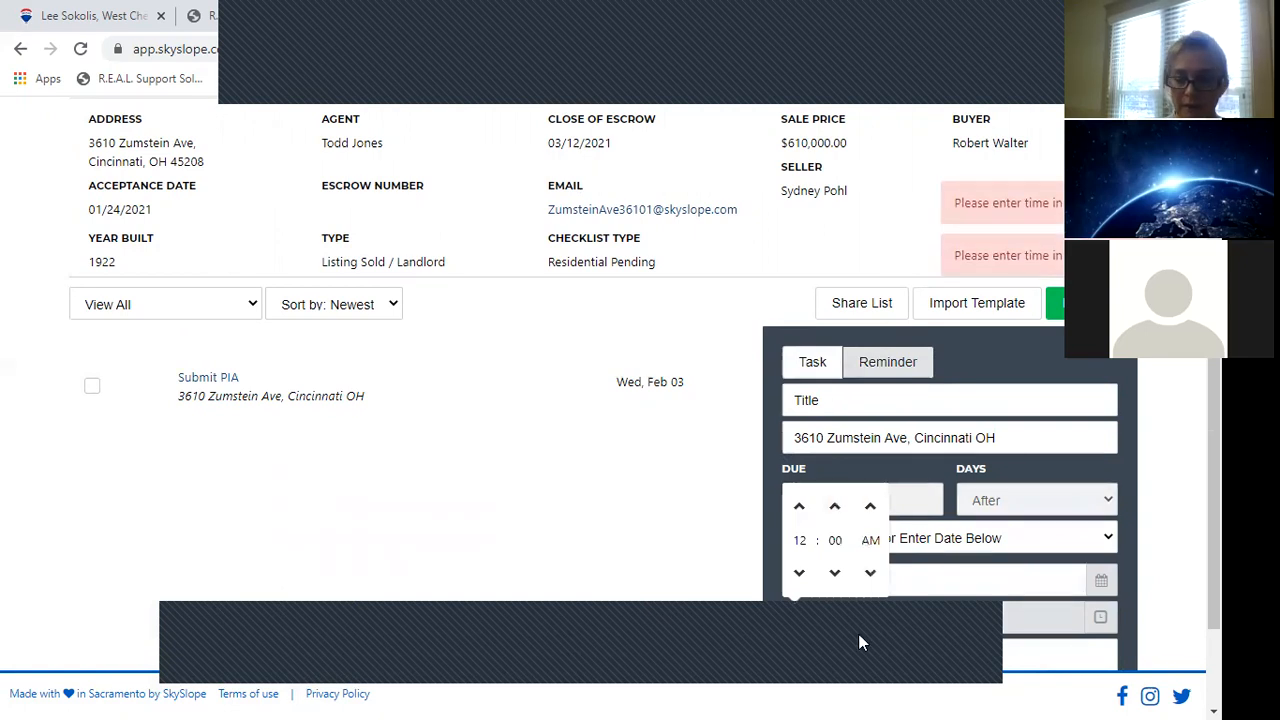
left_click(871, 399)
type("final wal")
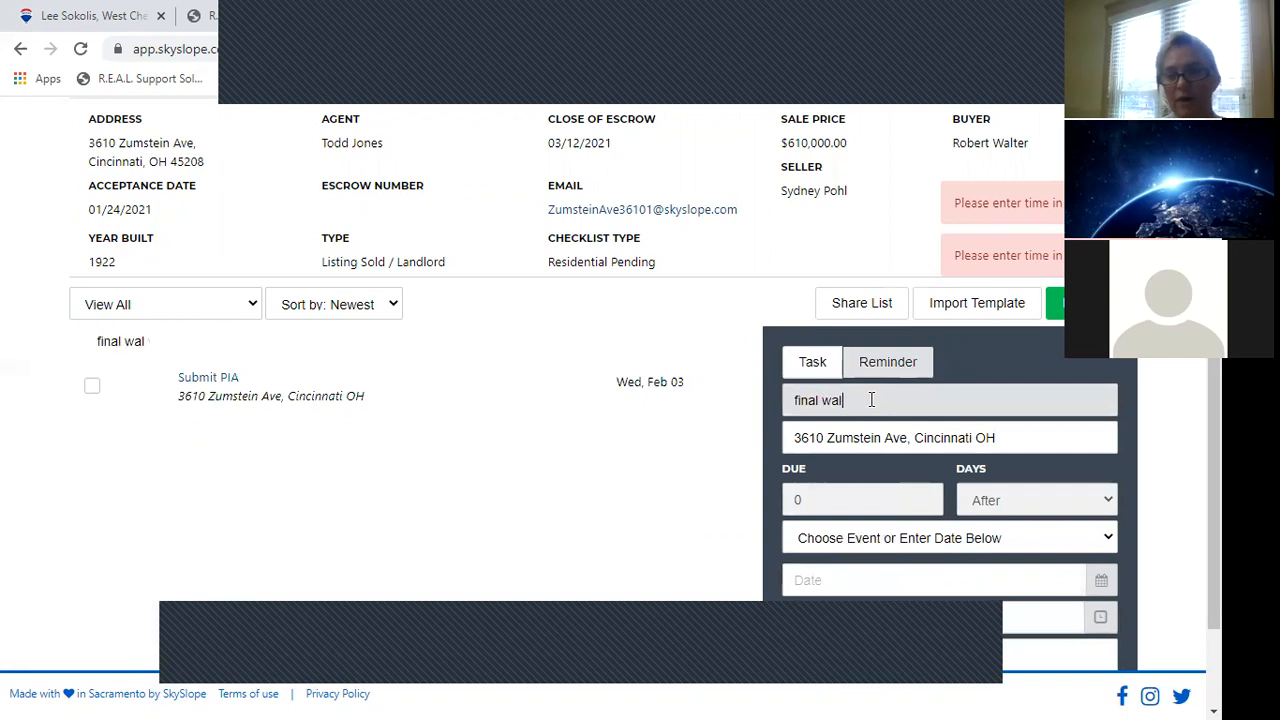
type("kthru")
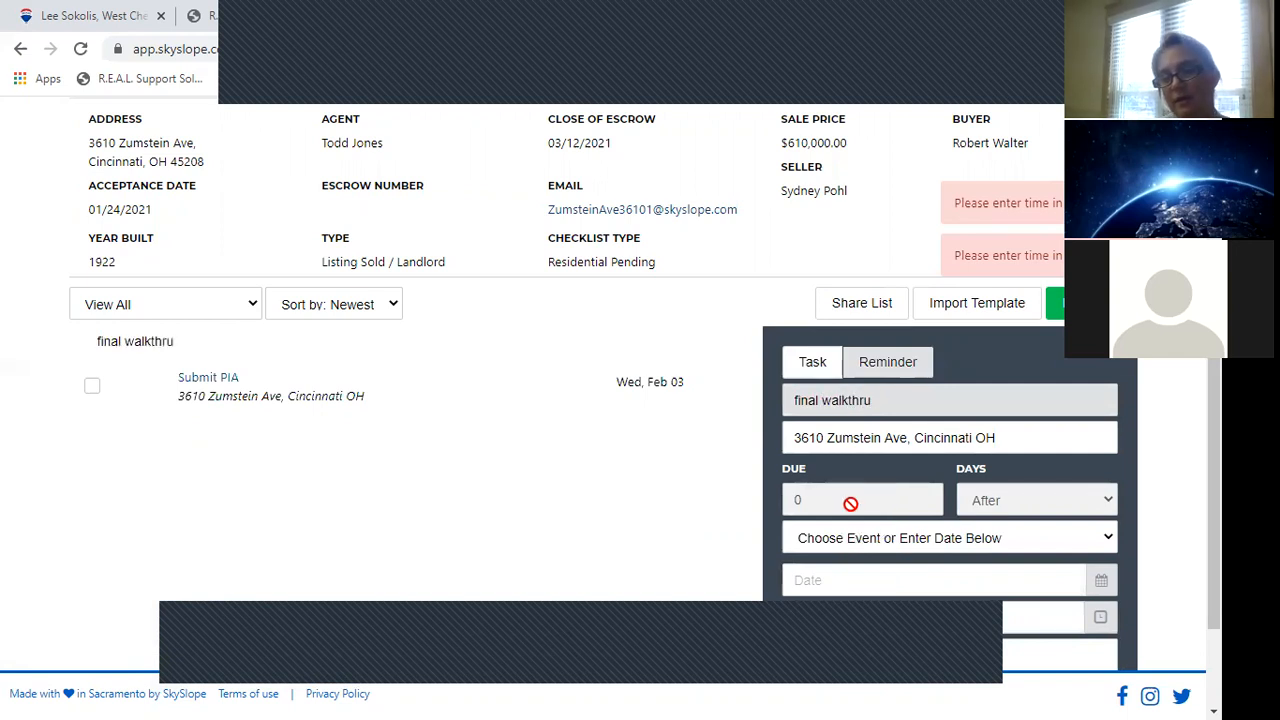
Make the final walkthru due 2 days before the Closing Date at 12:00 PM.
left_click(935, 538)
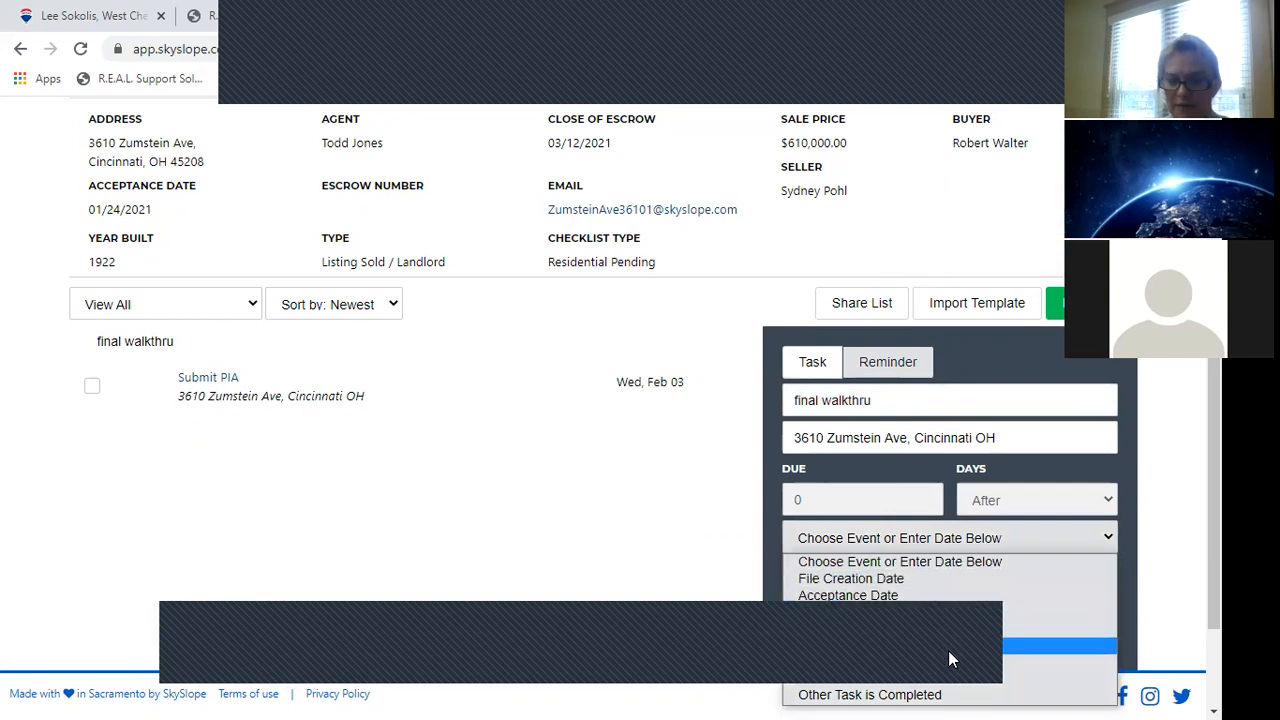
left_click(946, 611)
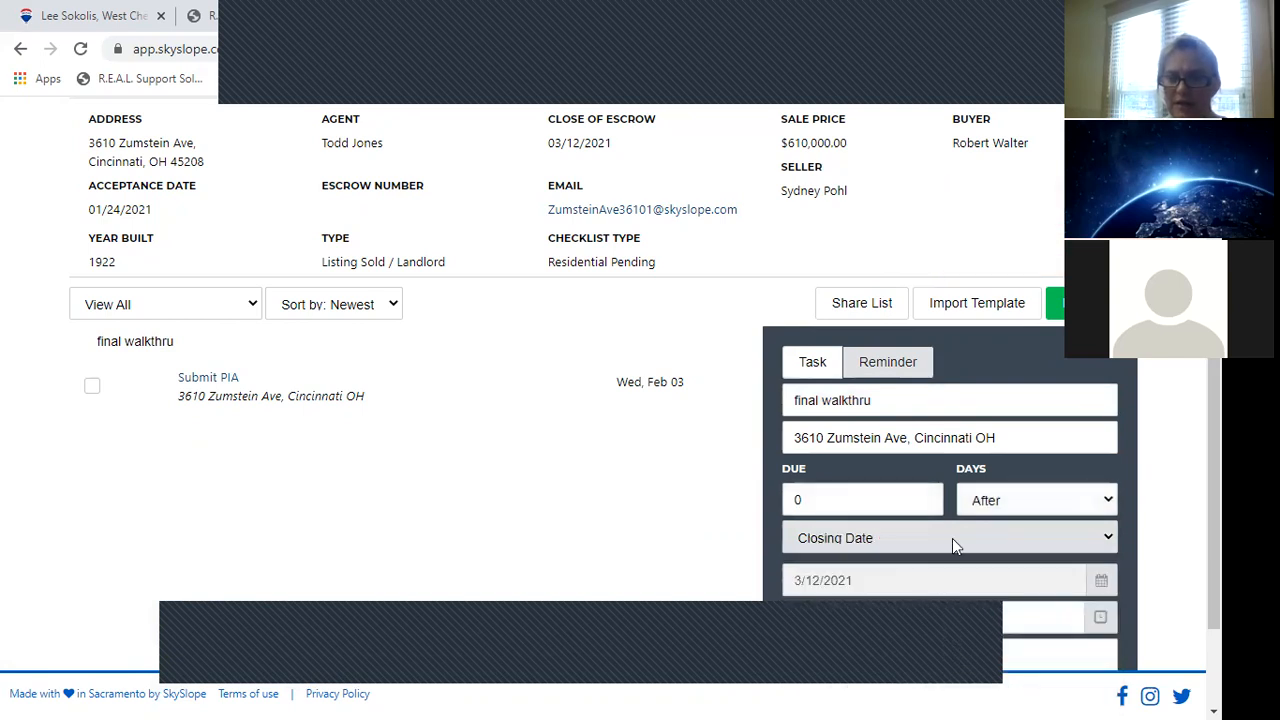
left_click(999, 495)
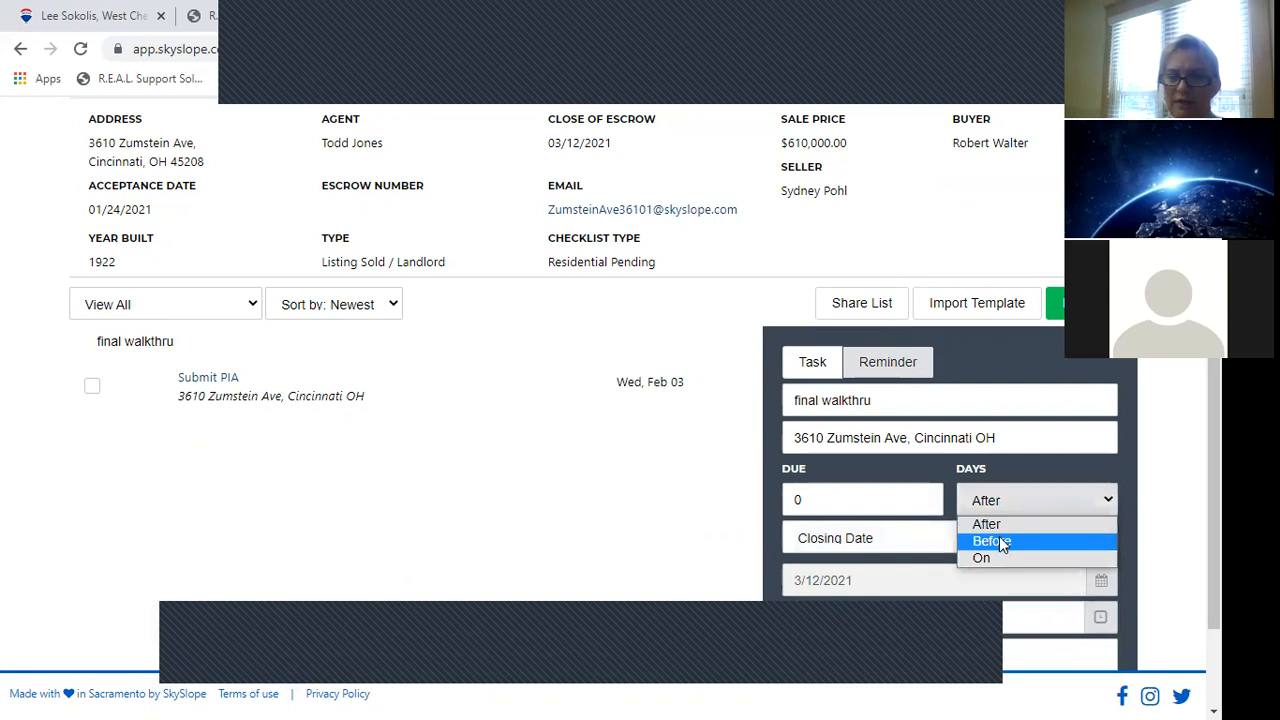
left_click(993, 538)
left_click(873, 489)
key("BackSpace")
type("2")
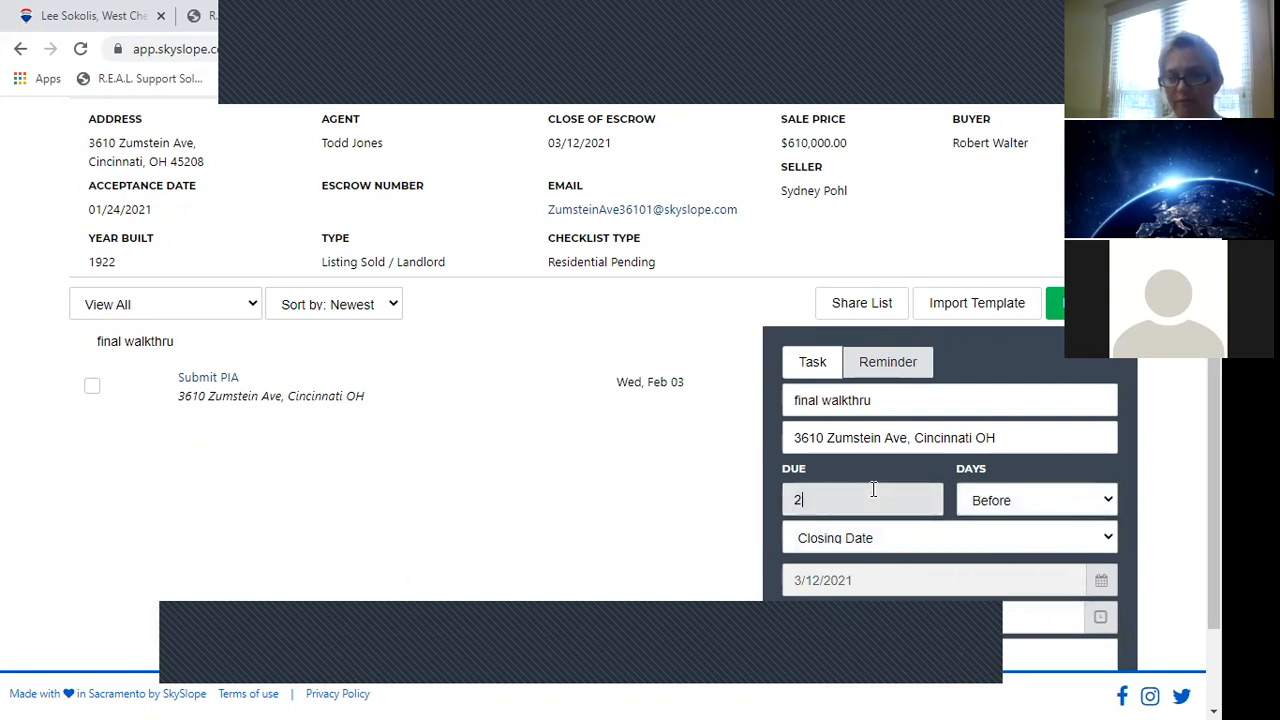
left_click(909, 618)
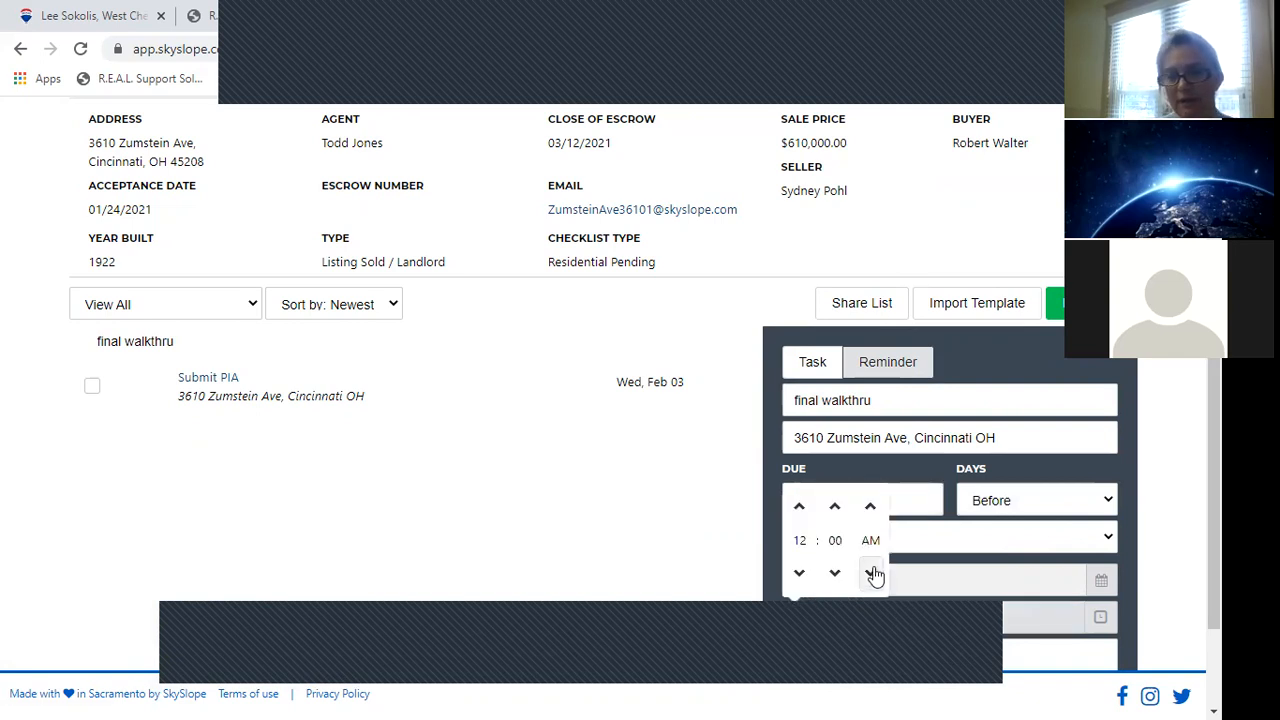
left_click(873, 573)
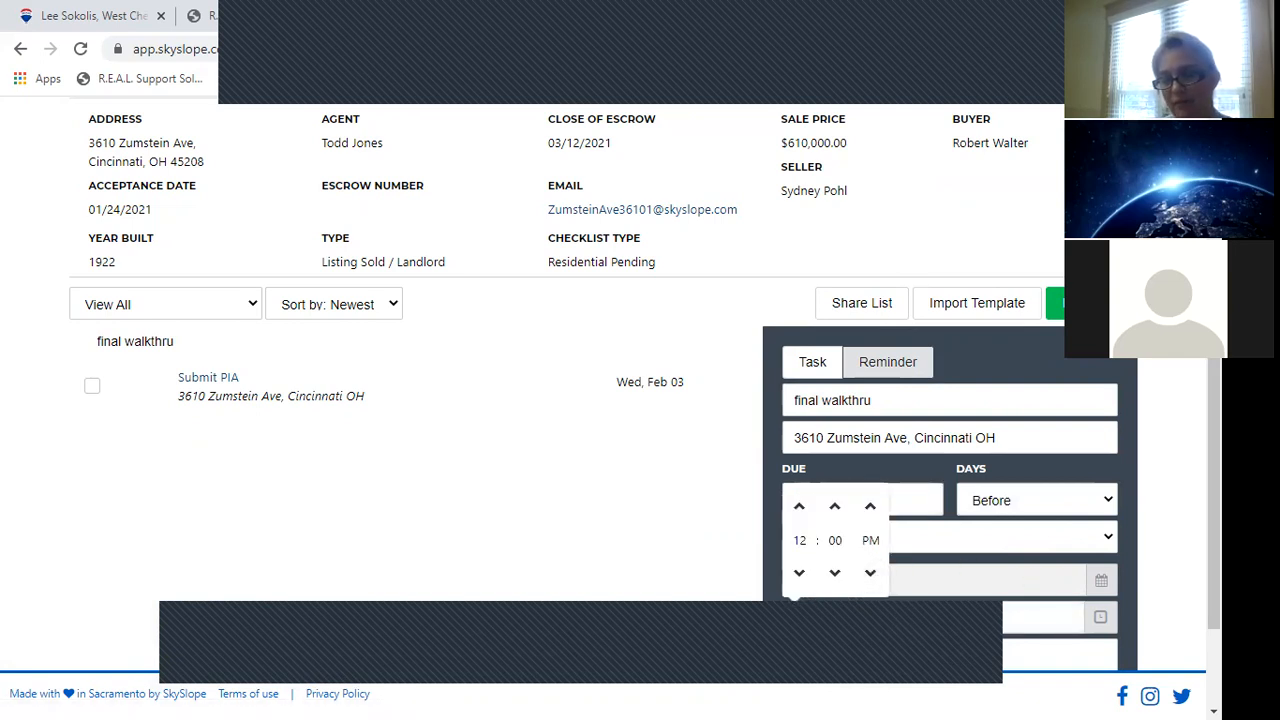
Close the task form and return to the Tasks list.
scroll(1061, 589, "down", 1)
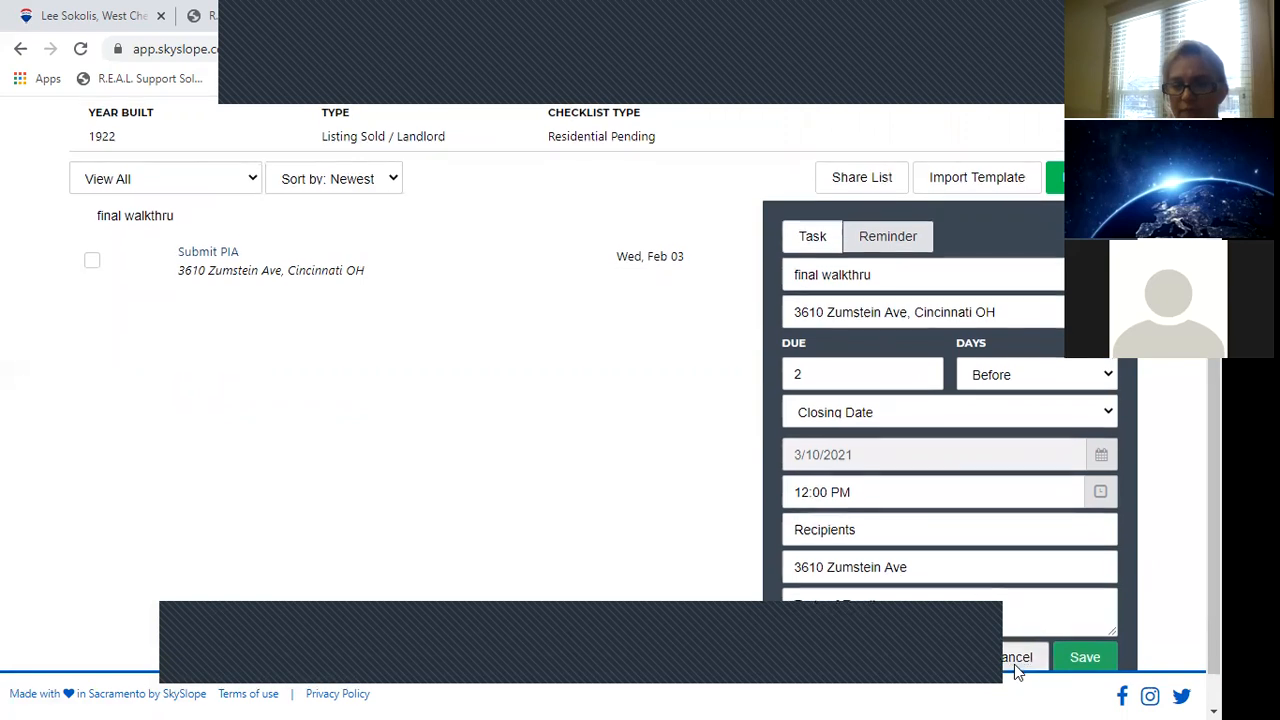
scroll(1016, 668, "down", 1)
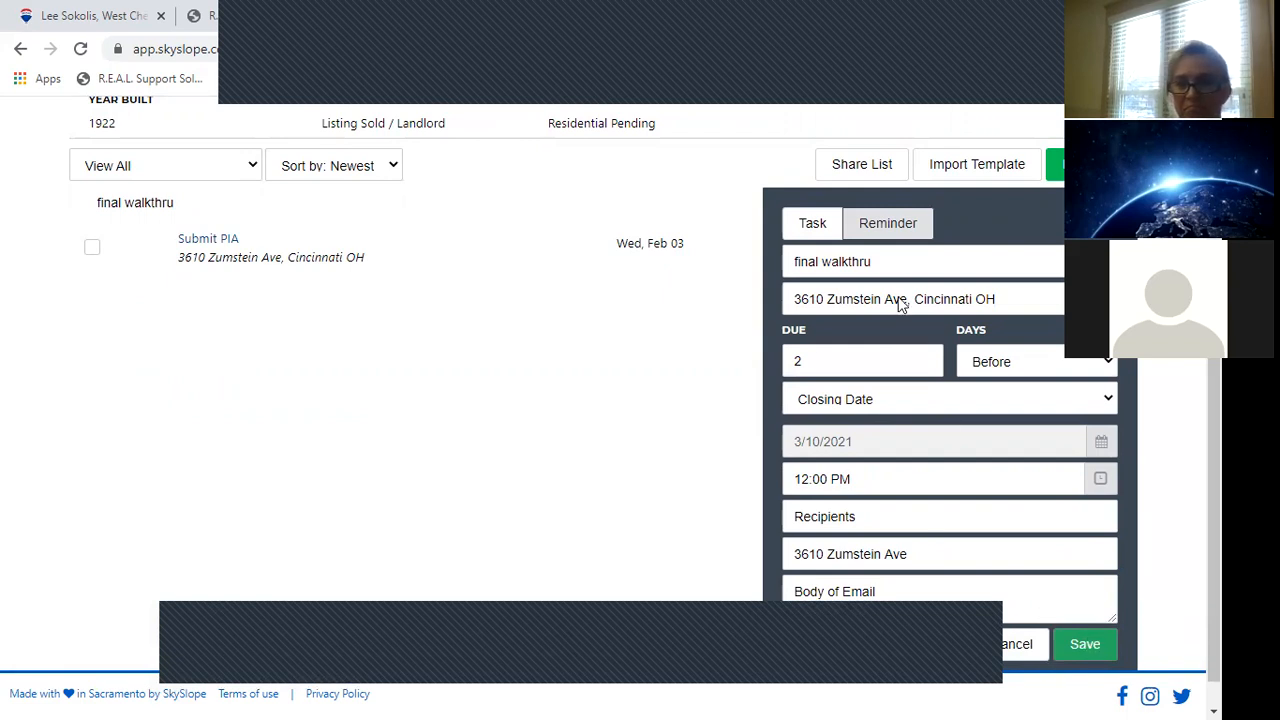
left_click(1000, 648)
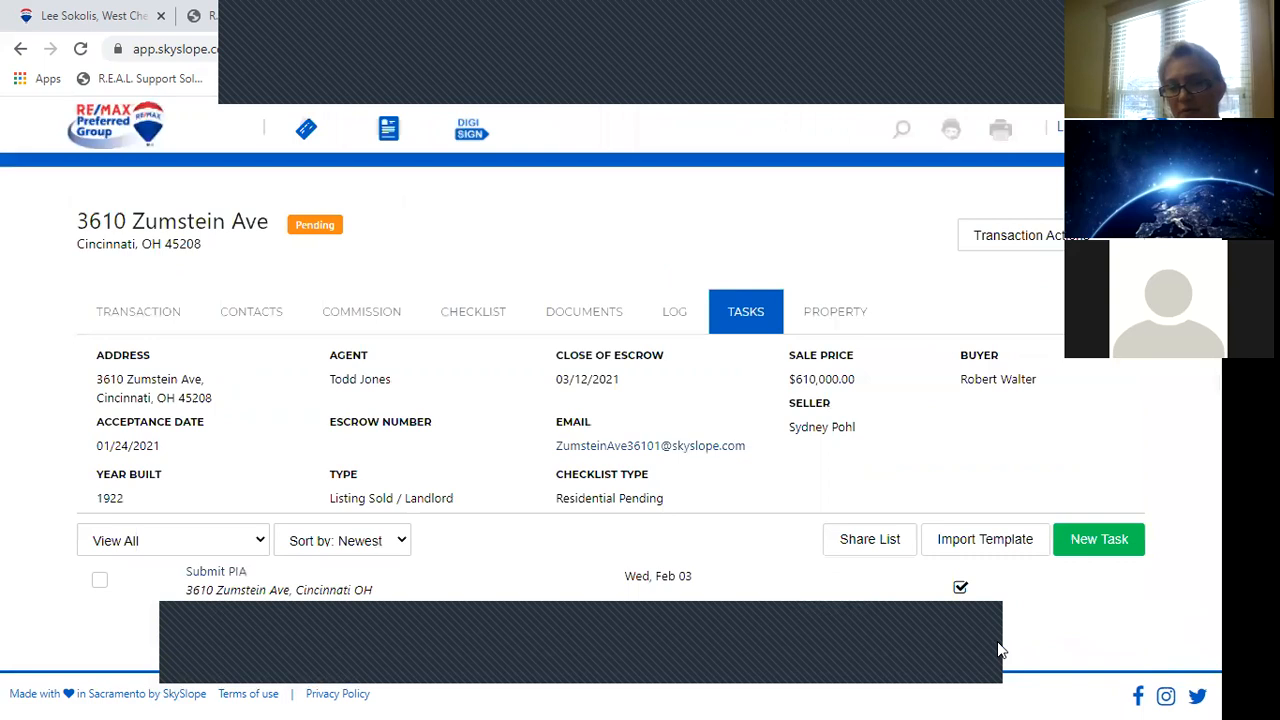
Open the Zumstein Ave Property page and expand the Stories dropdown under More Details.
left_click(842, 319)
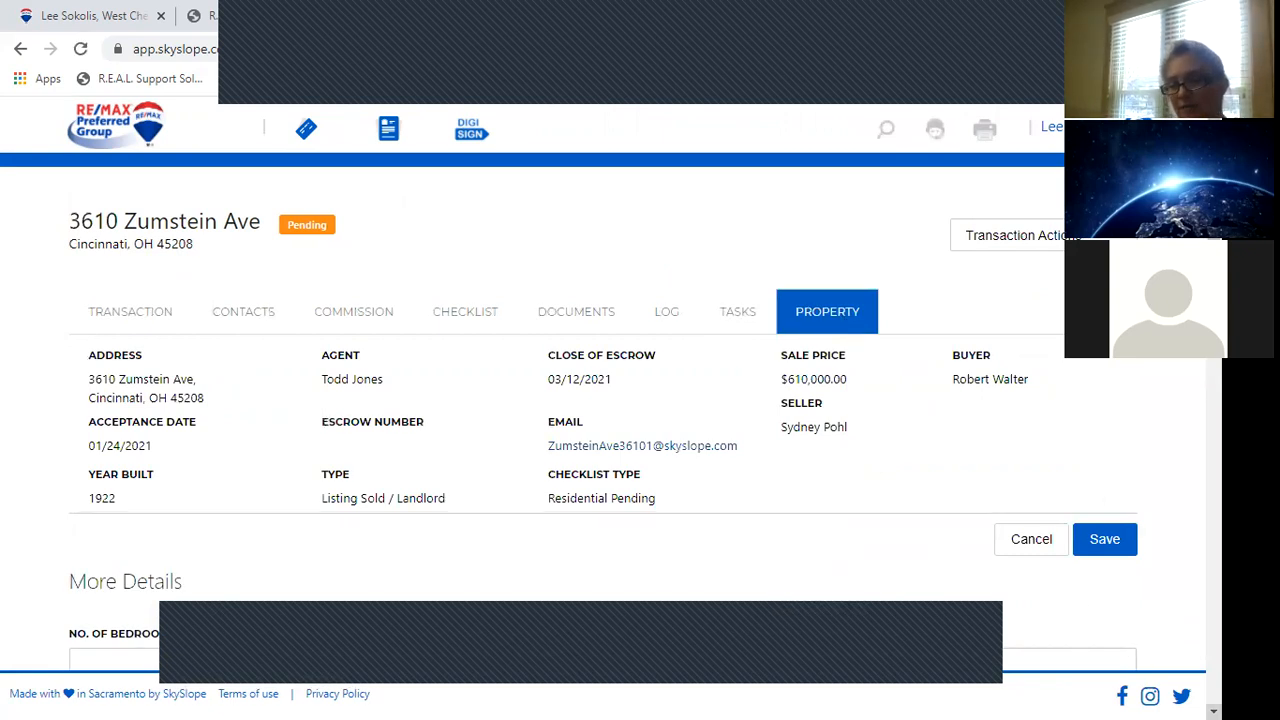
scroll(1213, 710, "down", 3)
left_click(1213, 711)
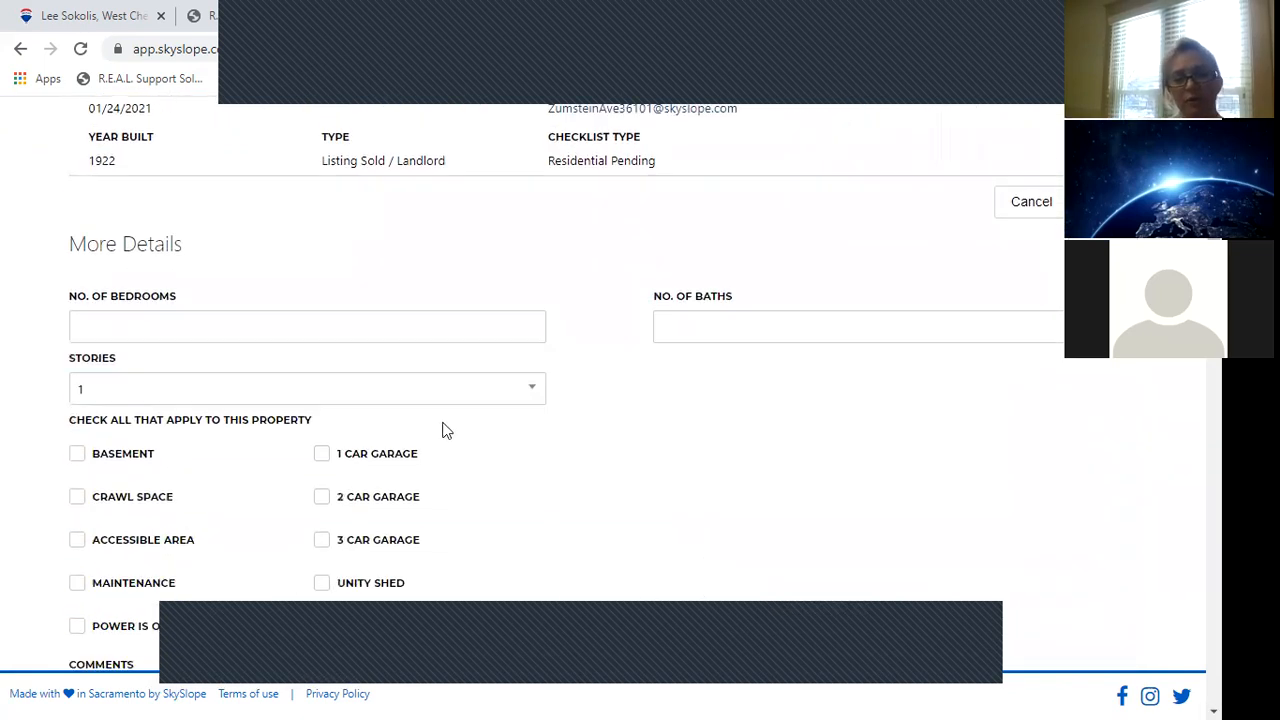
left_click(390, 399)
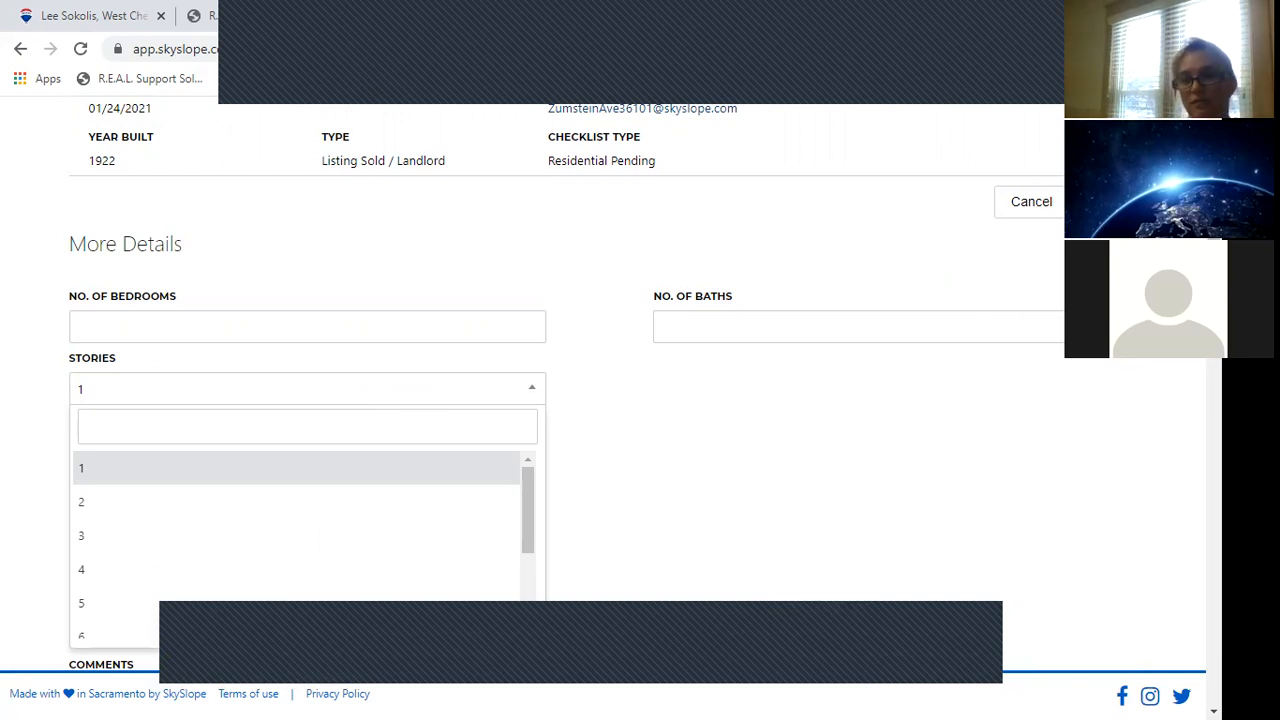
Review the More Details fields for bedrooms, baths and stories.
scroll(993, 407, "up", 1)
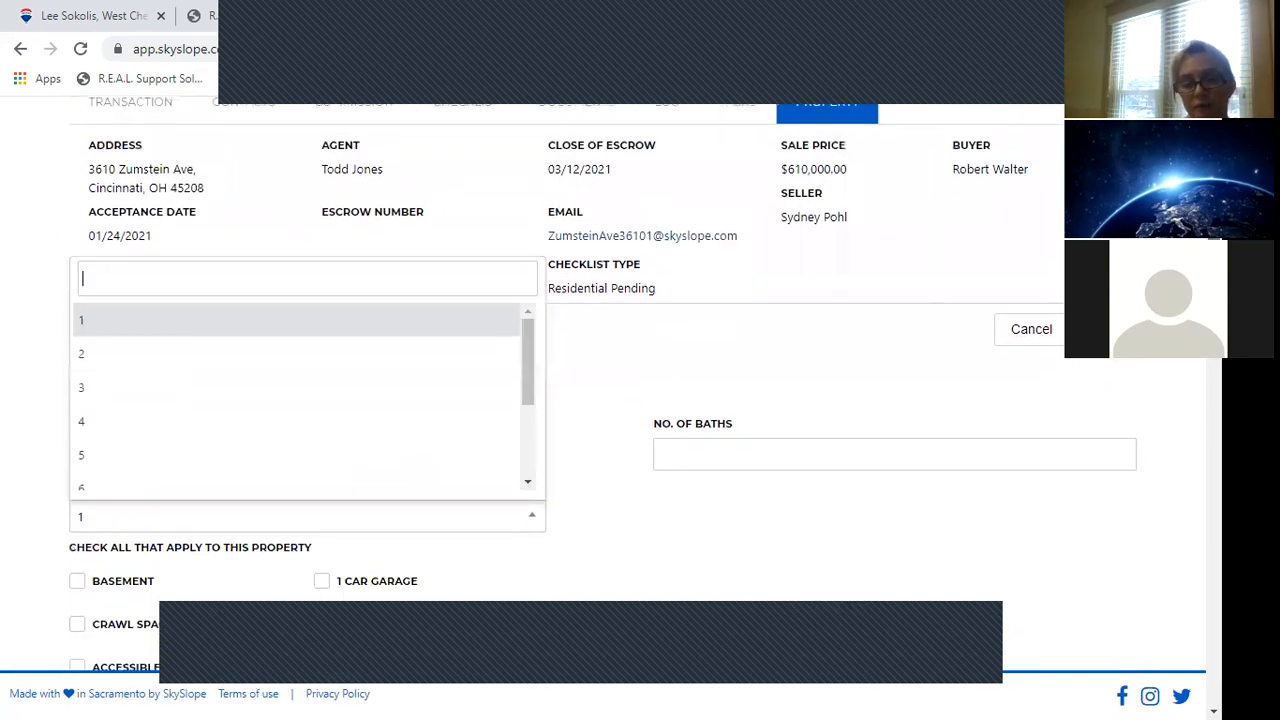
scroll(993, 407, "down", 2)
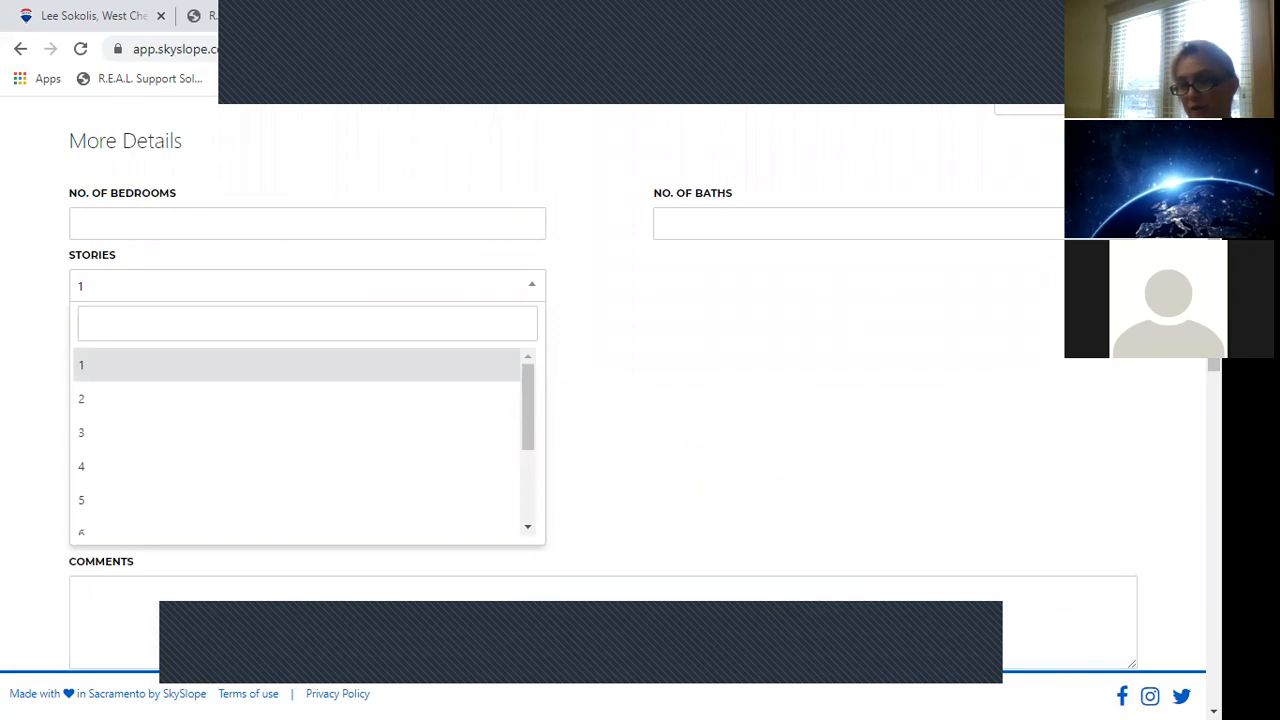
scroll(640, 390, "up", 3)
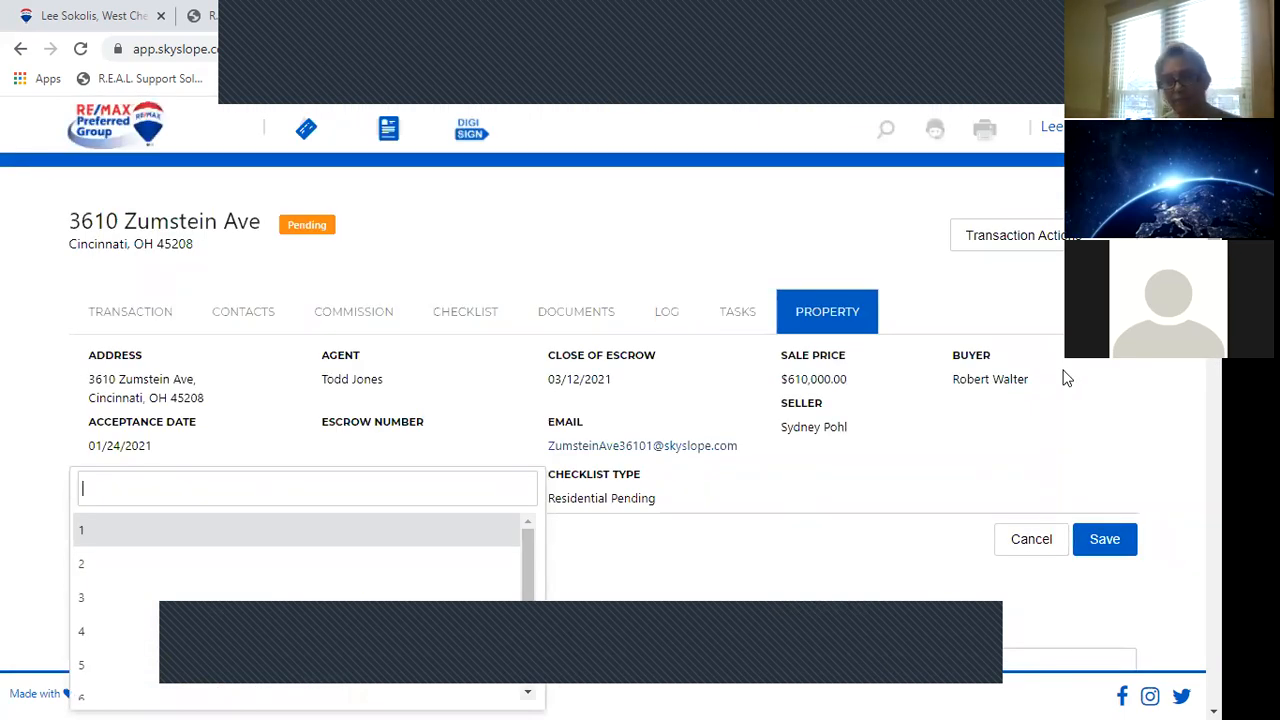
scroll(863, 288, "down", 3)
triple_click(863, 288)
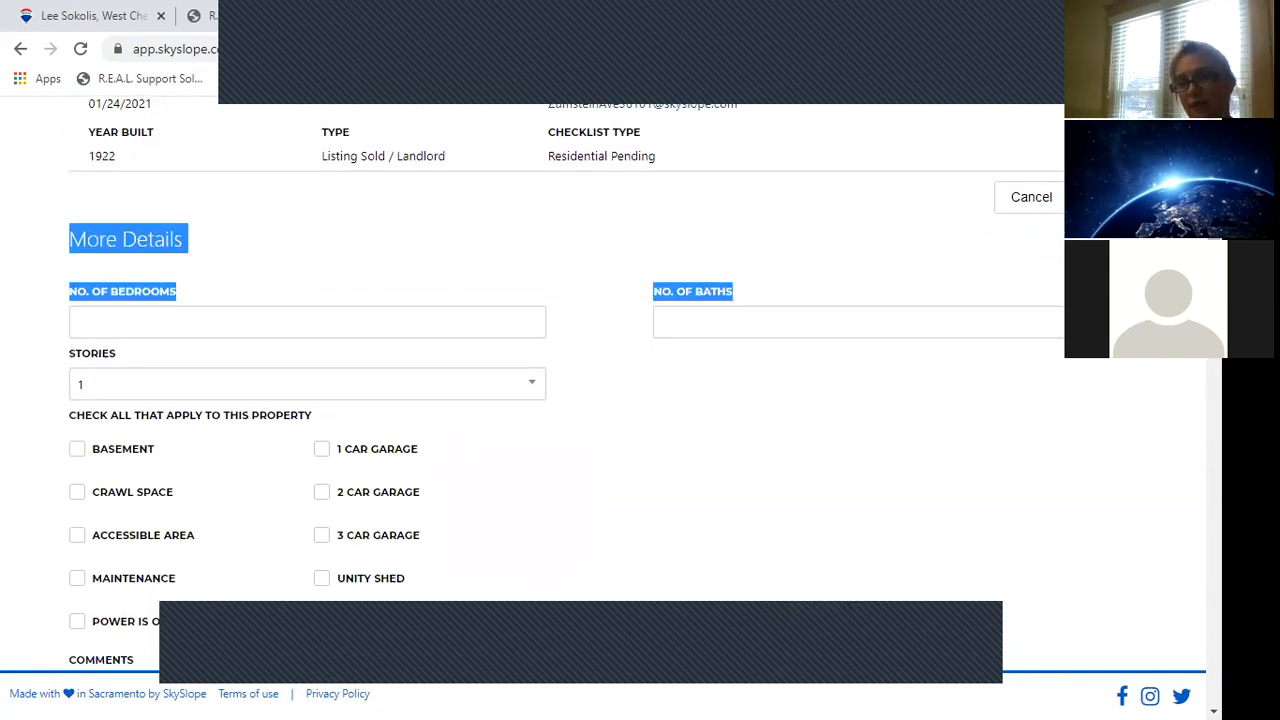
scroll(863, 288, "up", 3)
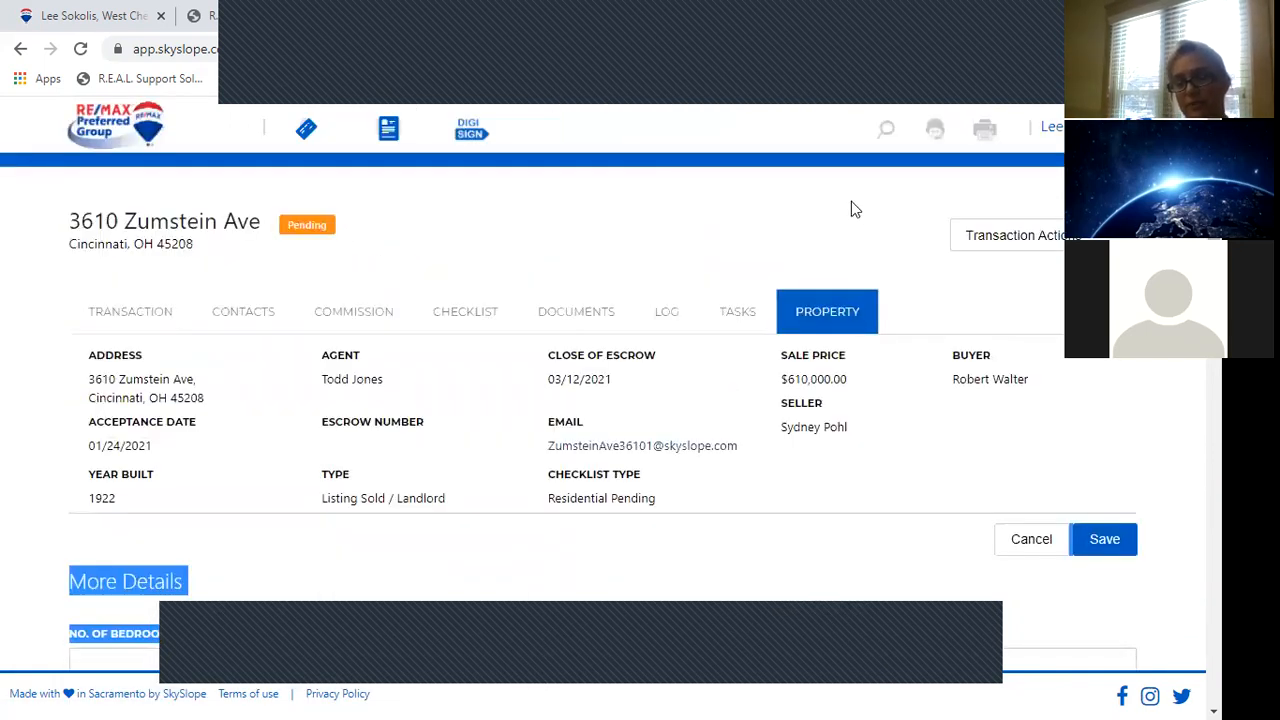
left_click(743, 239)
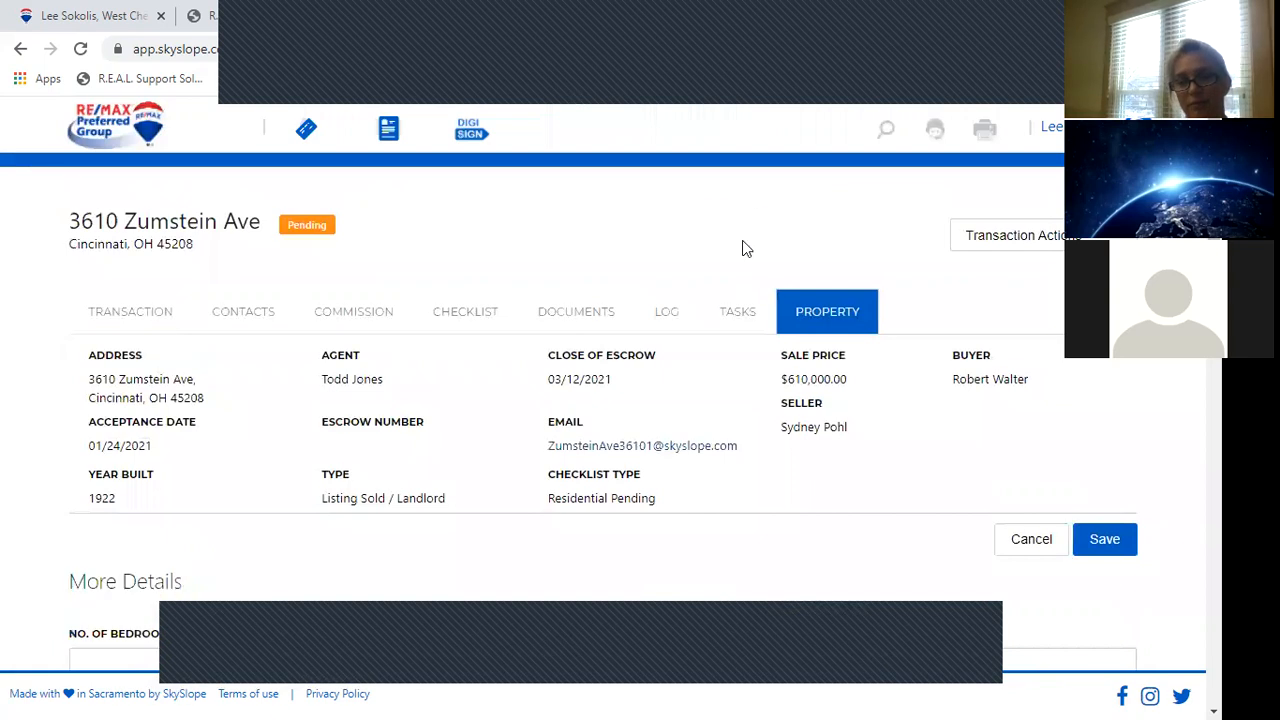
left_click(1020, 245)
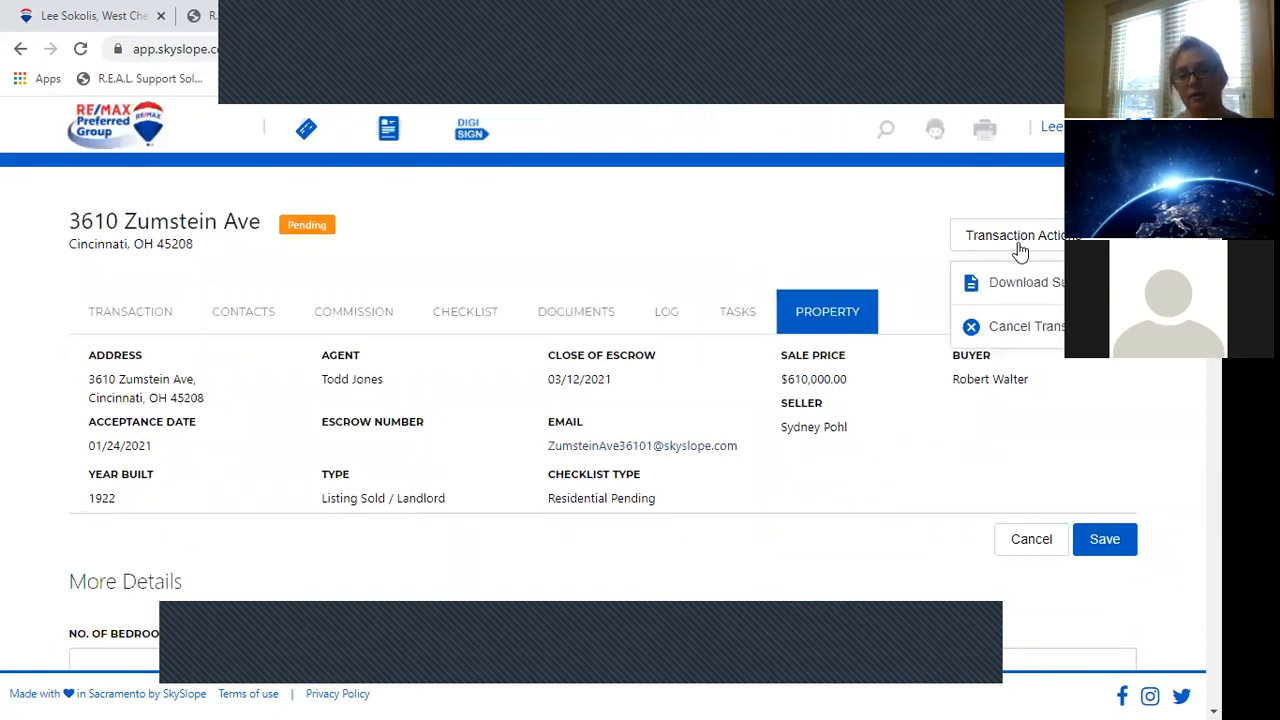
Download the transaction summary PDF via Transaction Actions and open it from the download bar.
left_click(1053, 285)
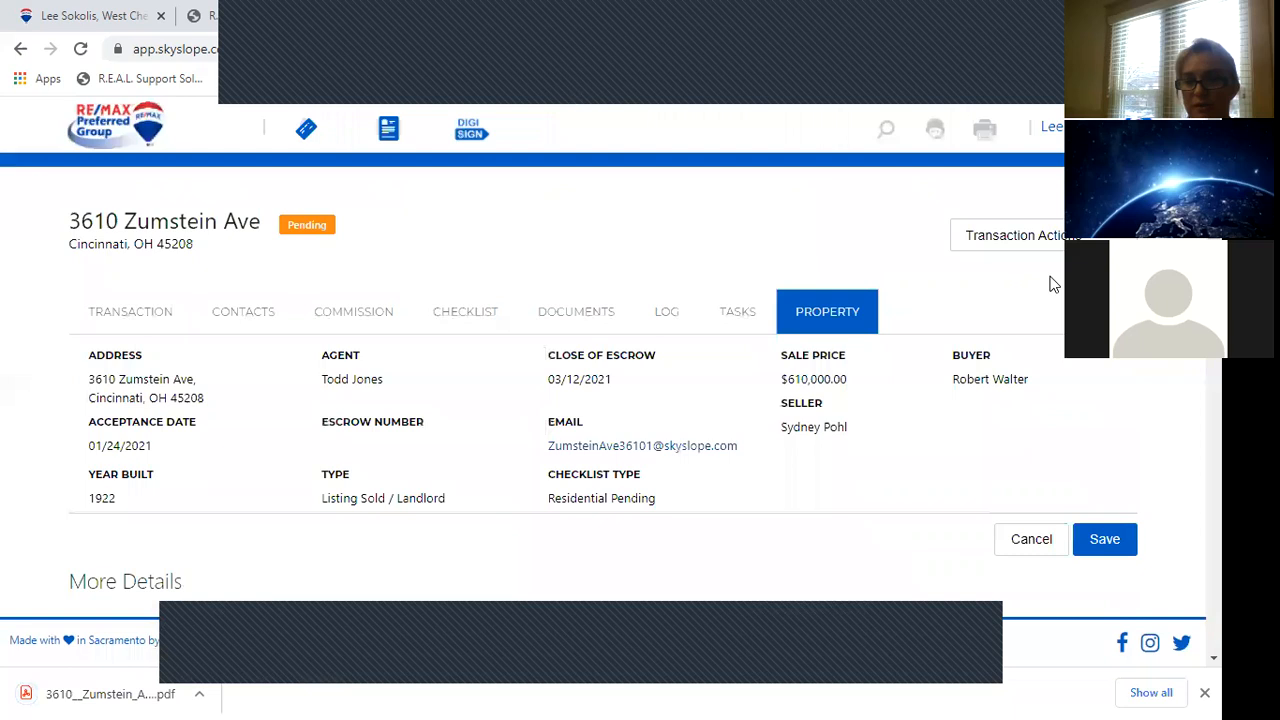
left_click(1053, 242)
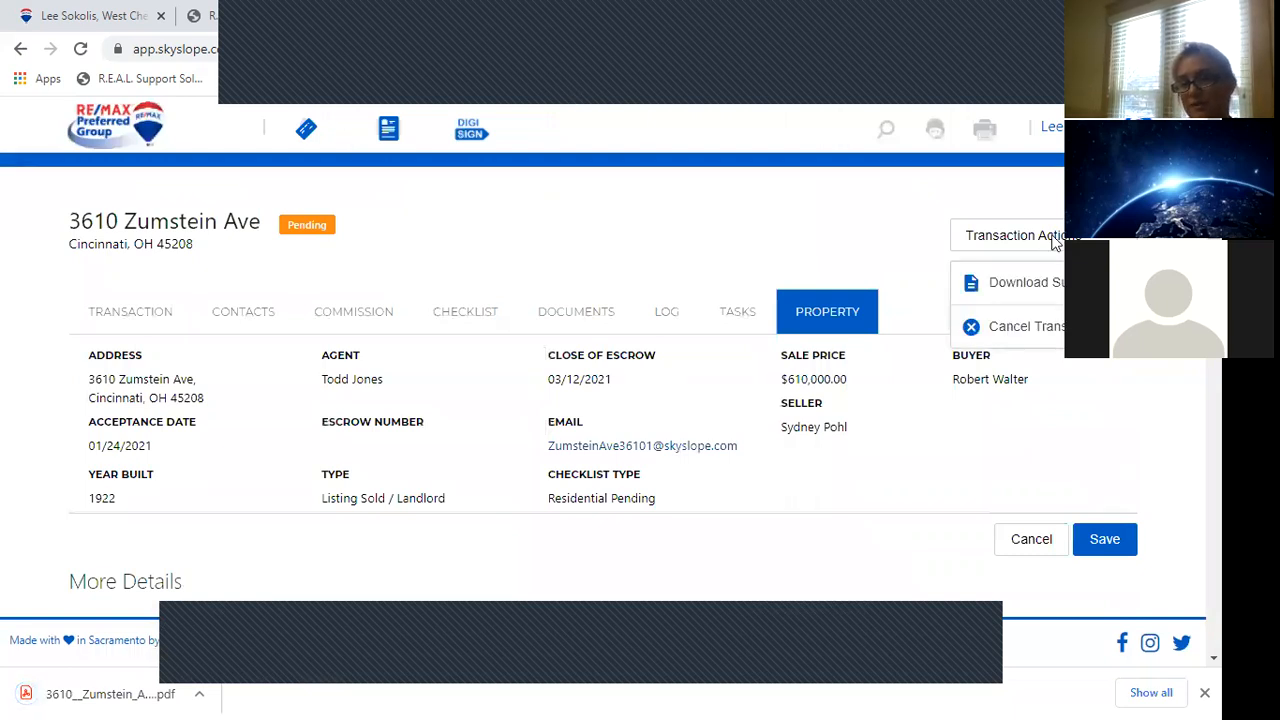
left_click(888, 244)
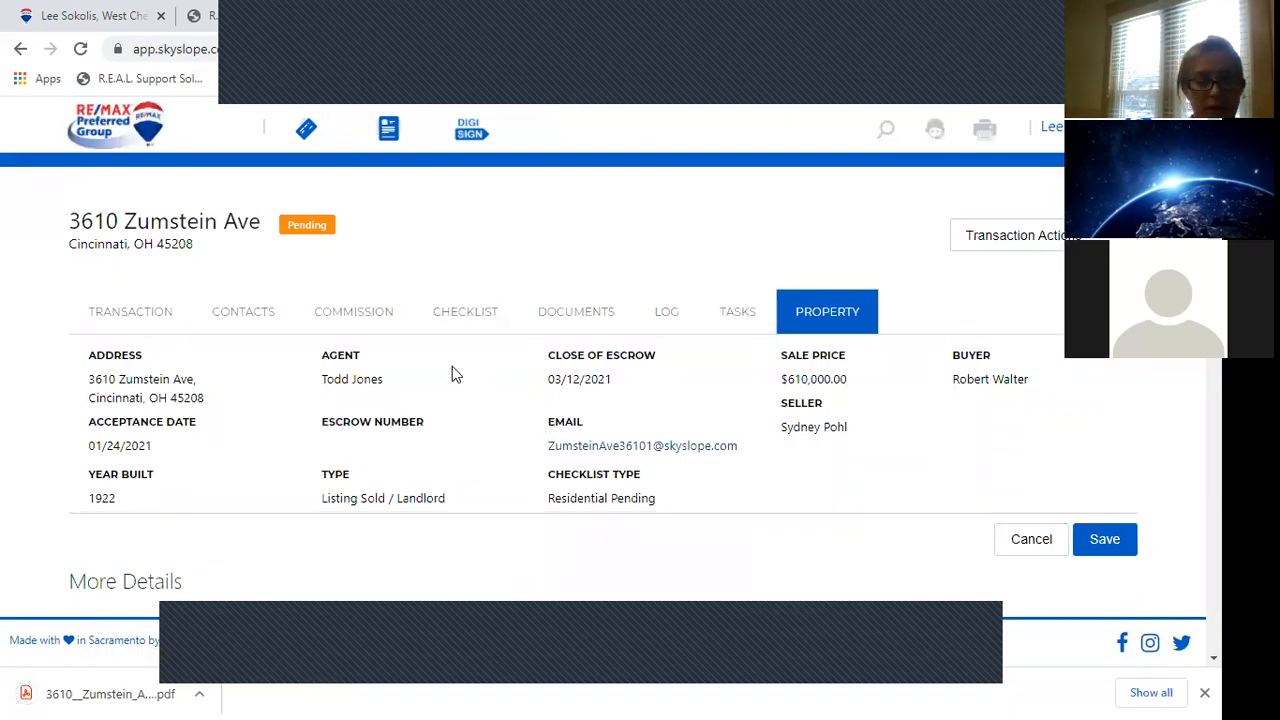
left_click(110, 694)
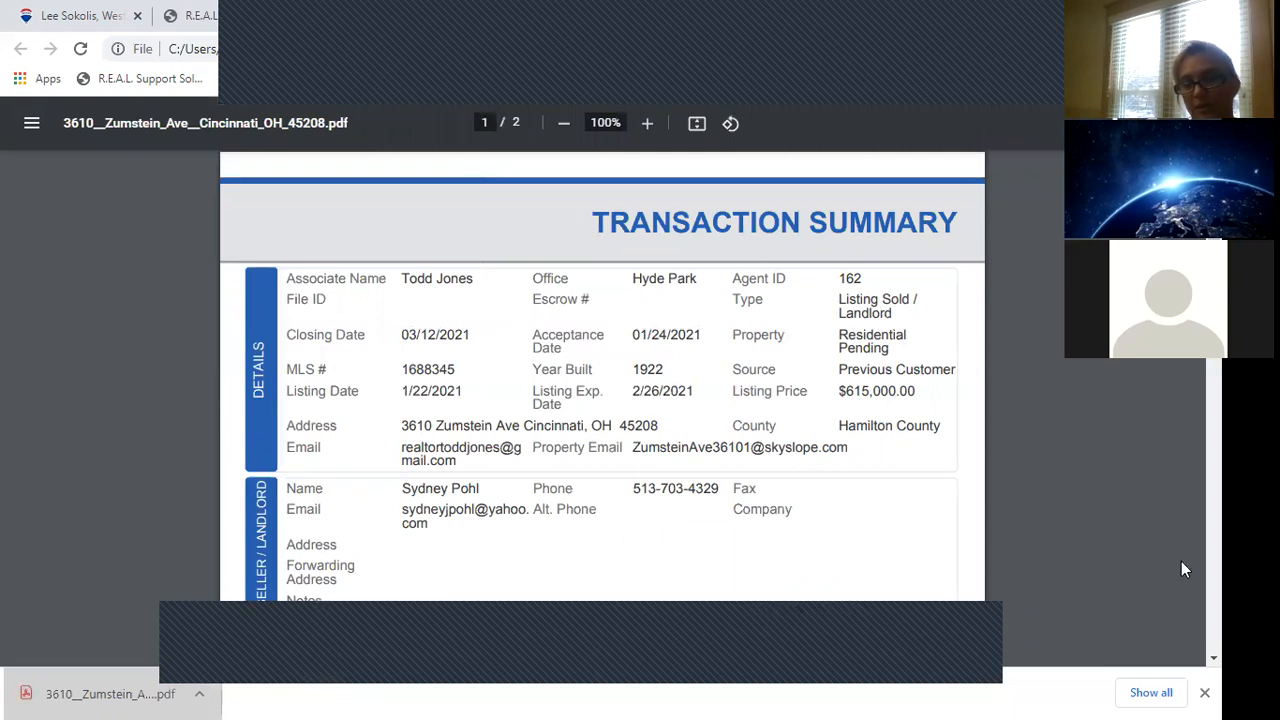
scroll(600, 380, "down", 15)
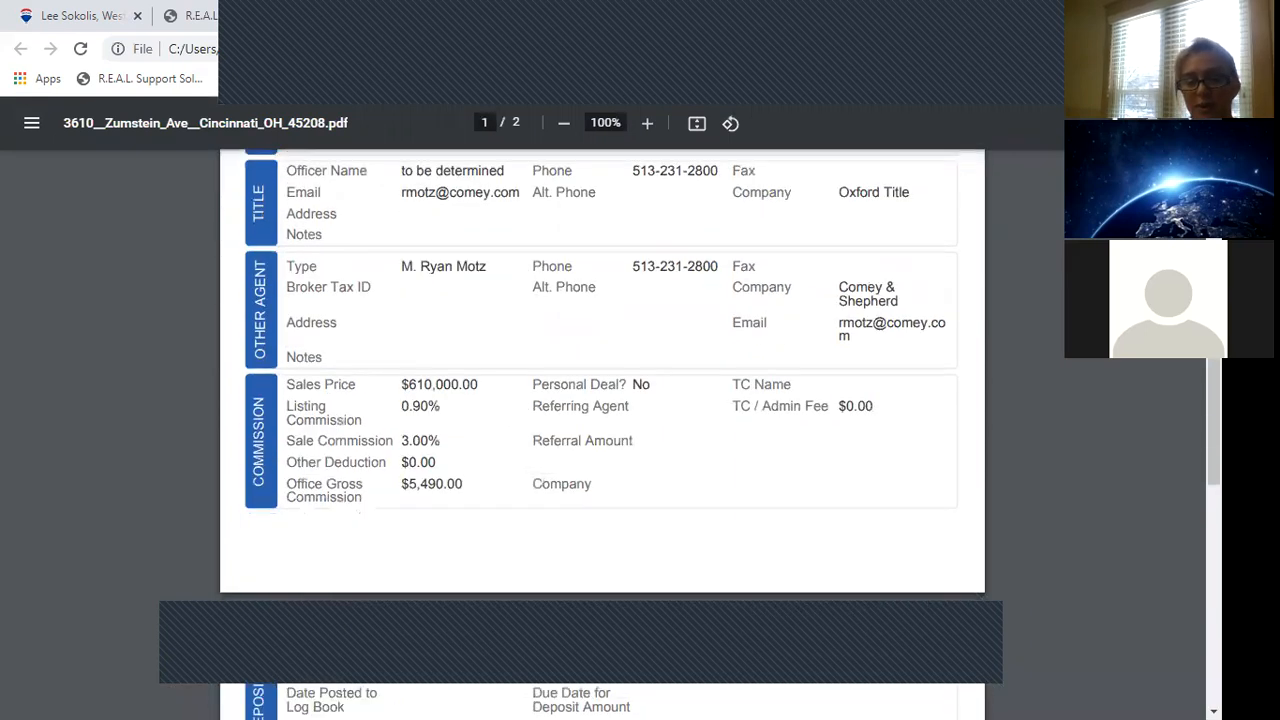
scroll(600, 400, "up", 5)
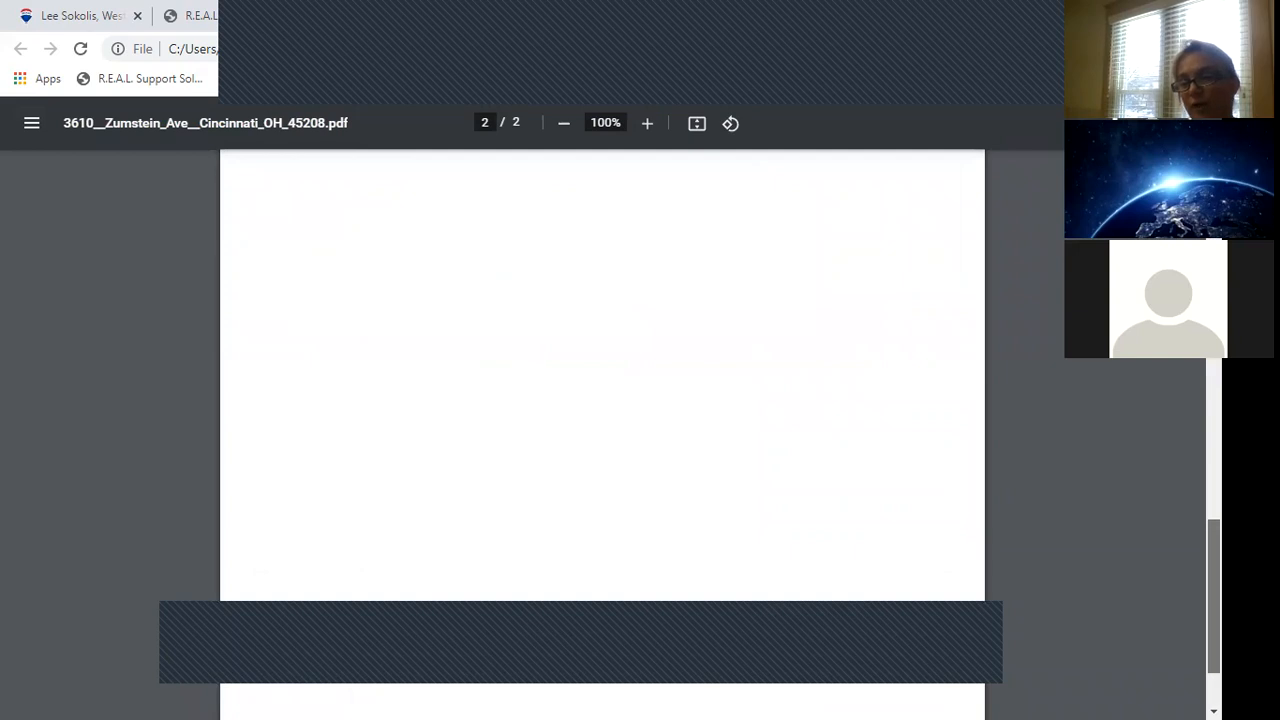
scroll(600, 400, "up", 6)
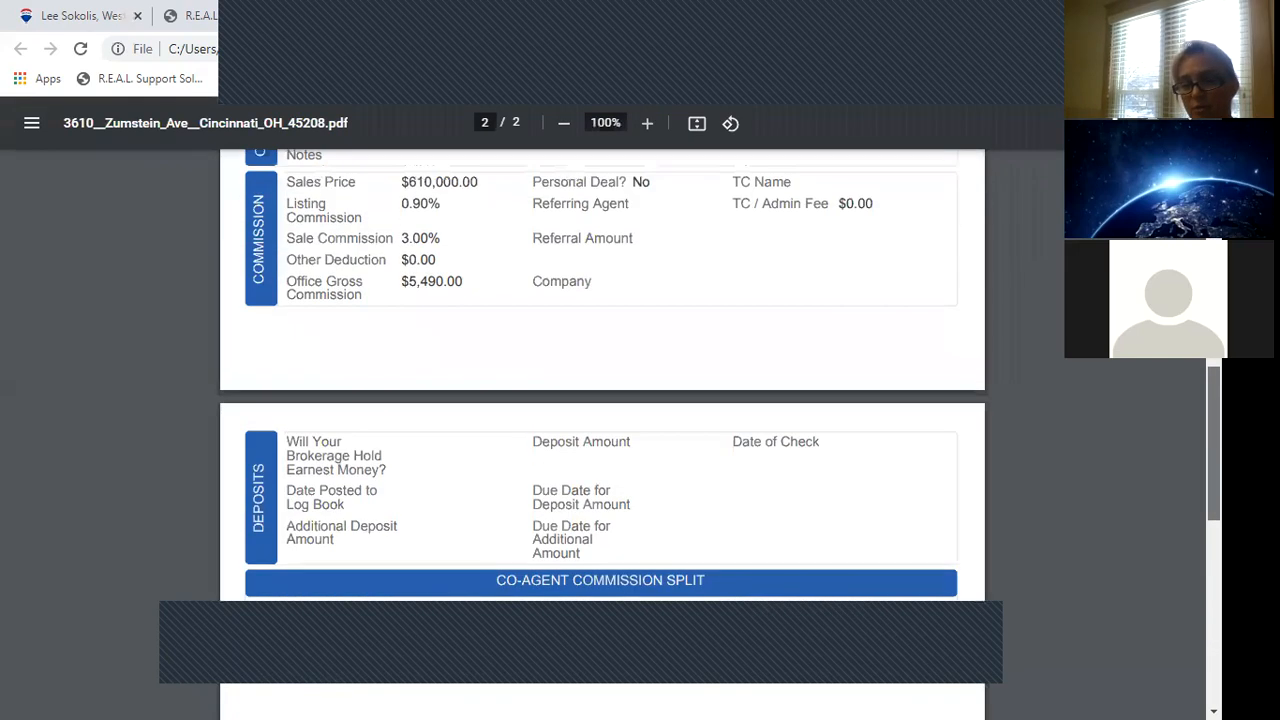
scroll(600, 400, "up", 5)
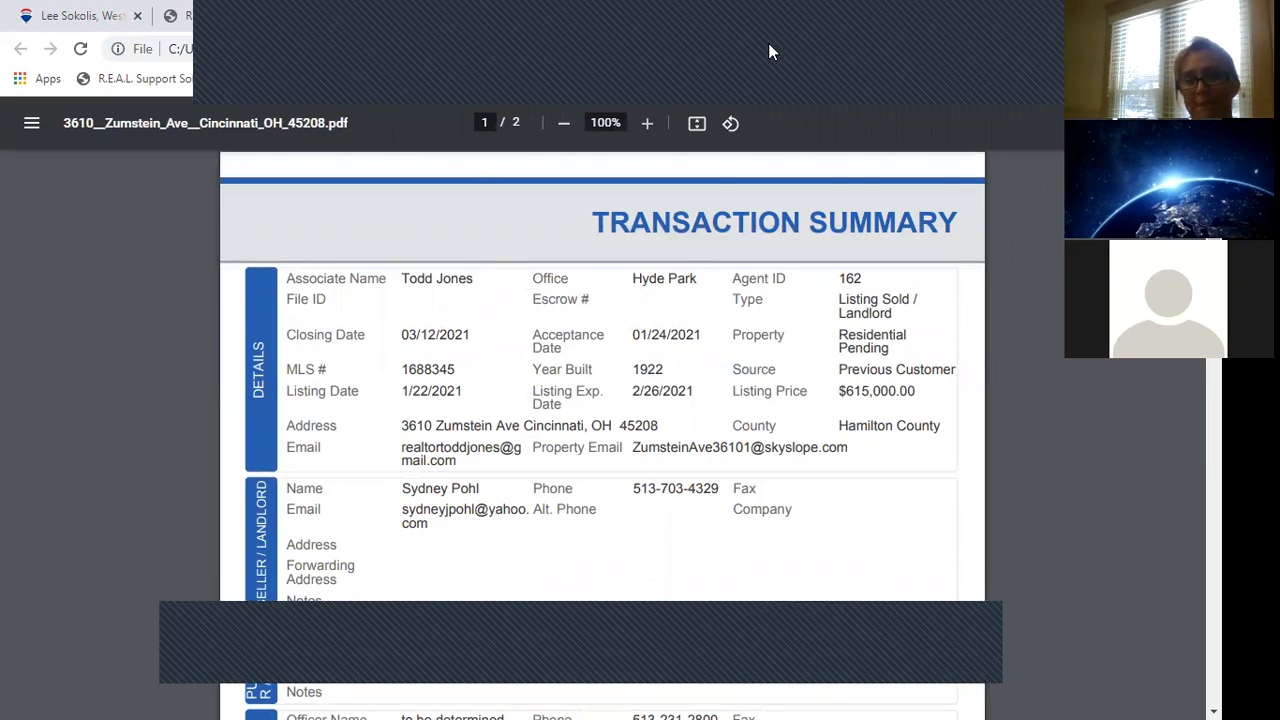
left_click(711, 16)
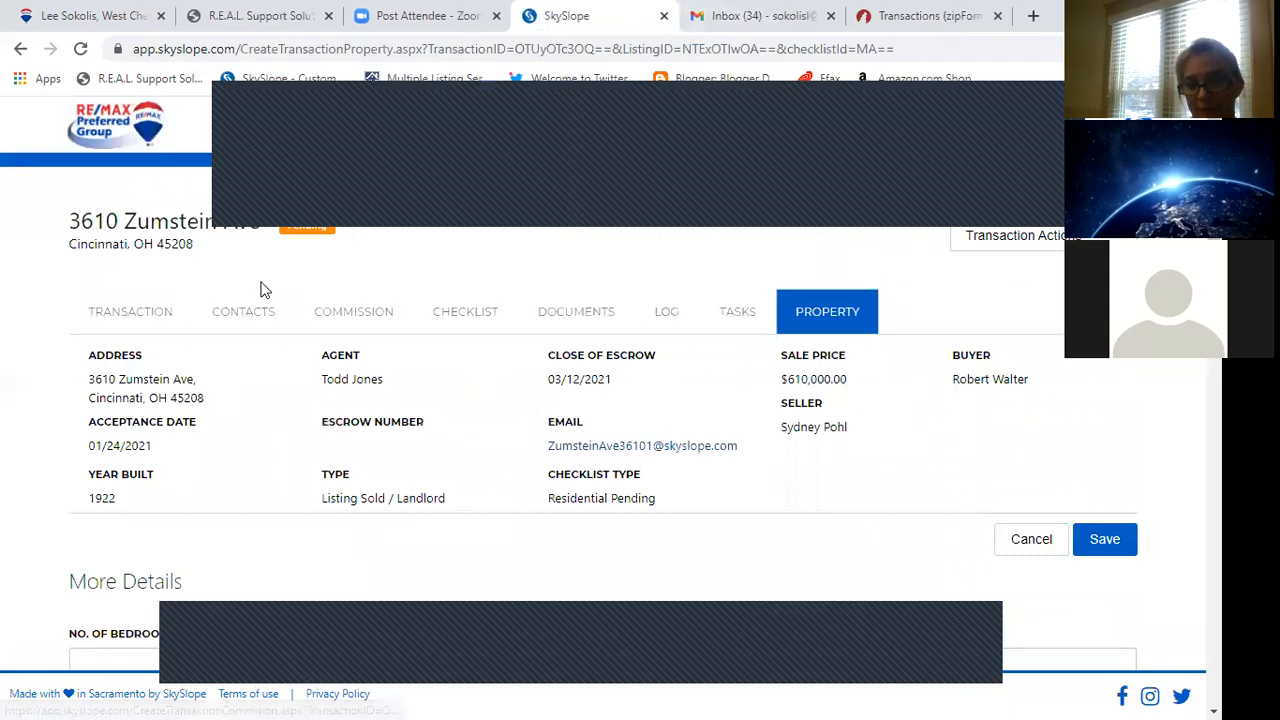
Return to the agent home dashboard via the RE/MAX logo.
left_click(101, 130)
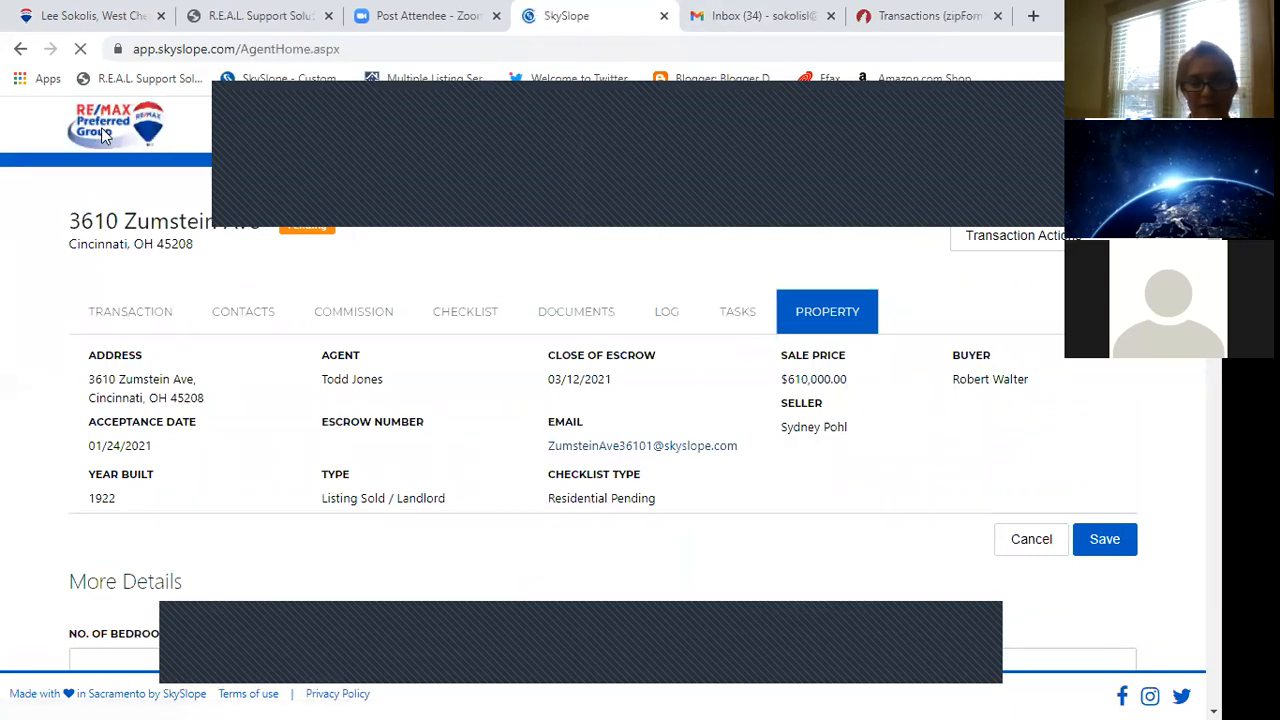
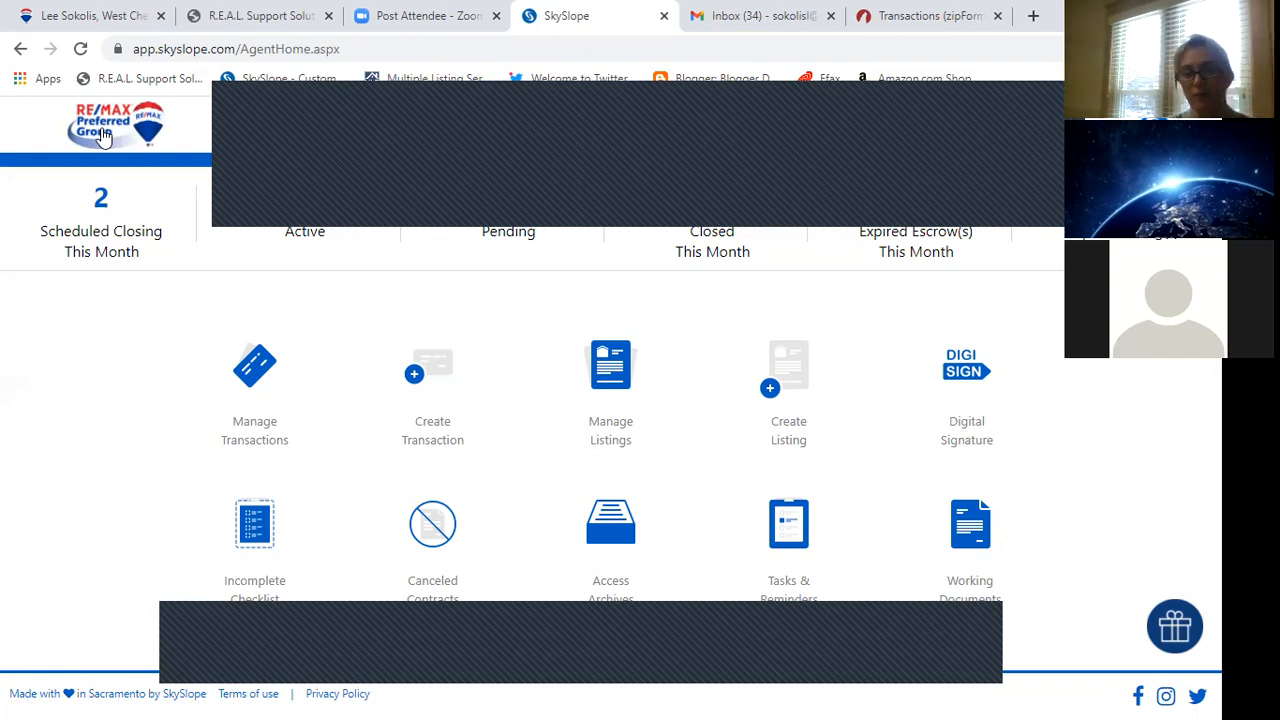
Check the active listings, then open DigiSign's list of sent envelopes from the dashboard.
left_click(367, 222)
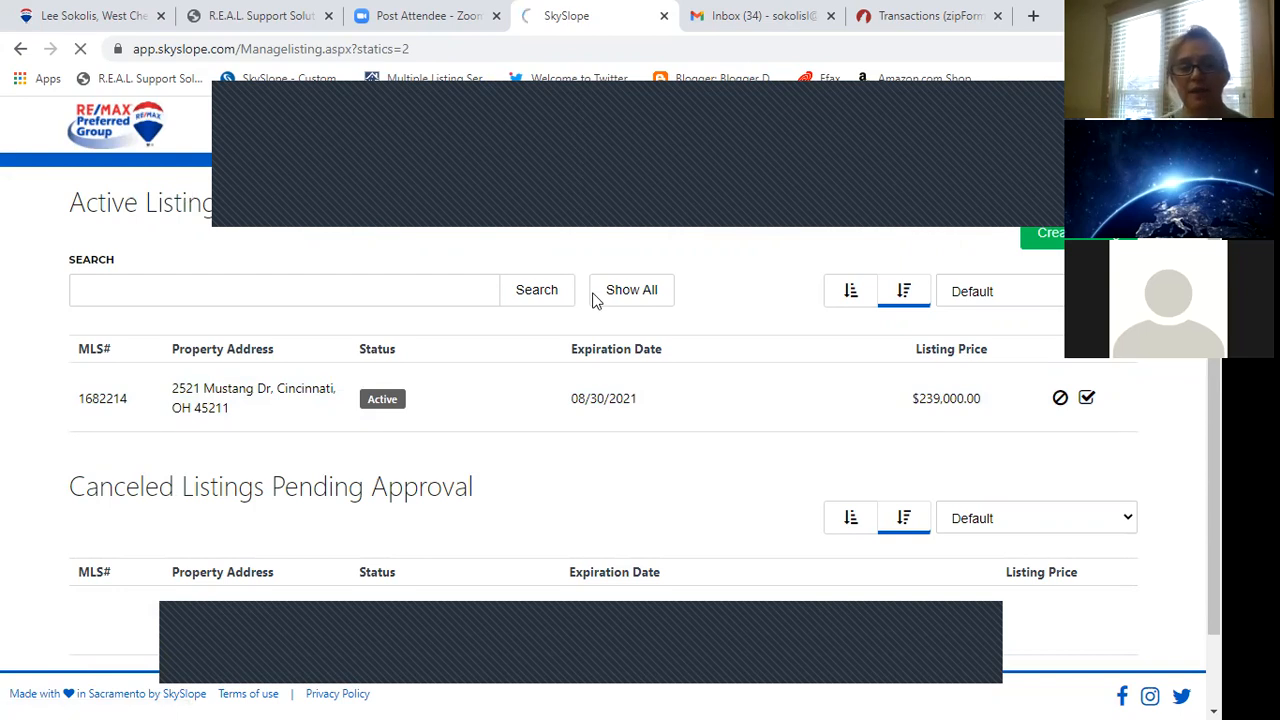
left_click(128, 152)
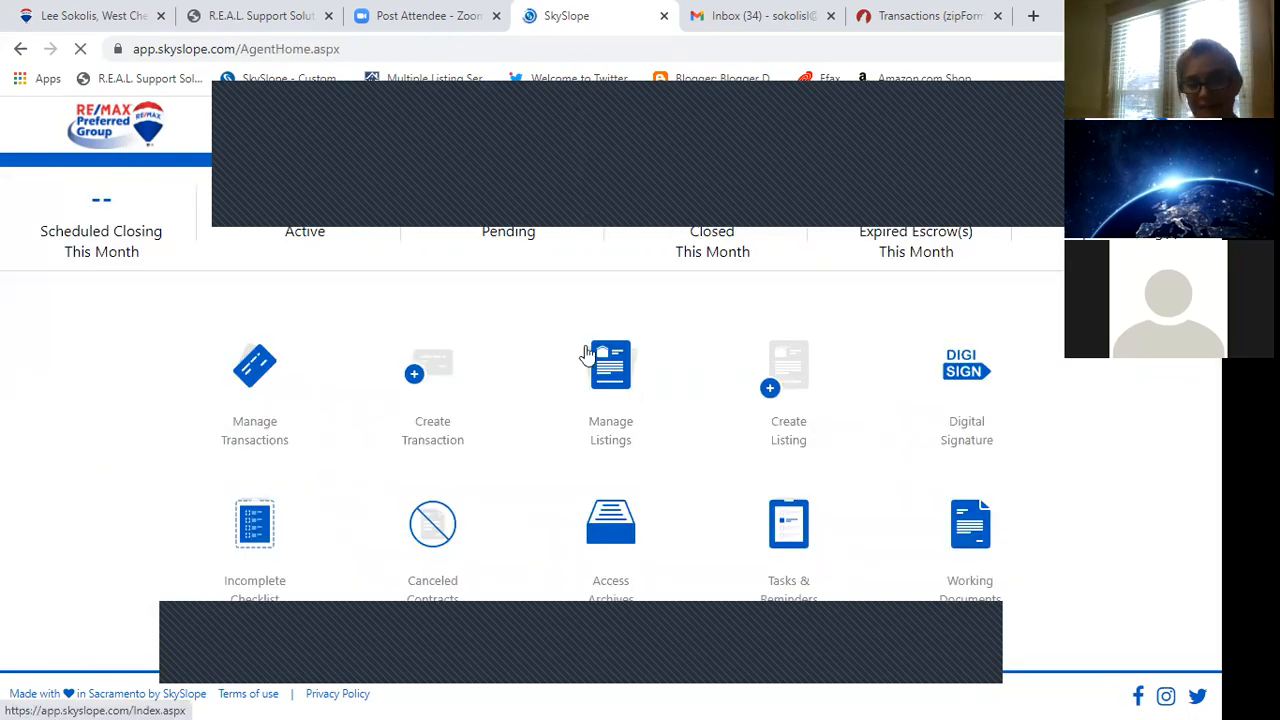
left_click(965, 372)
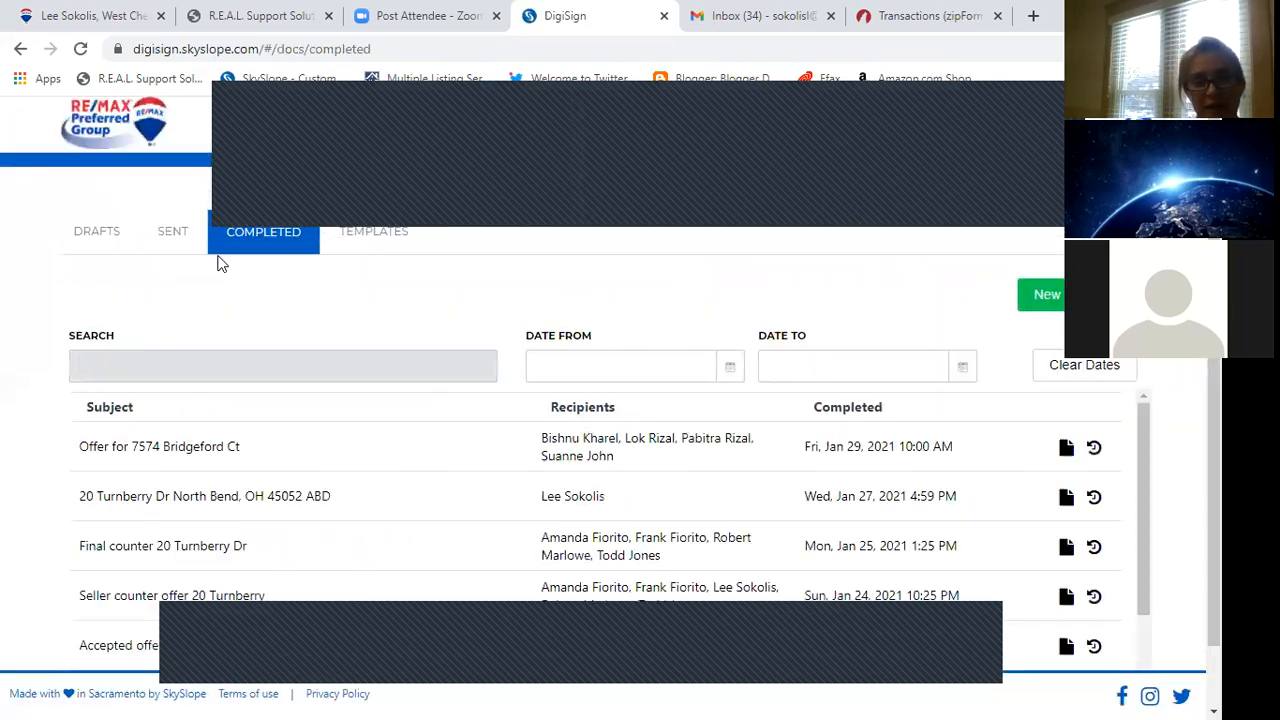
left_click(173, 232)
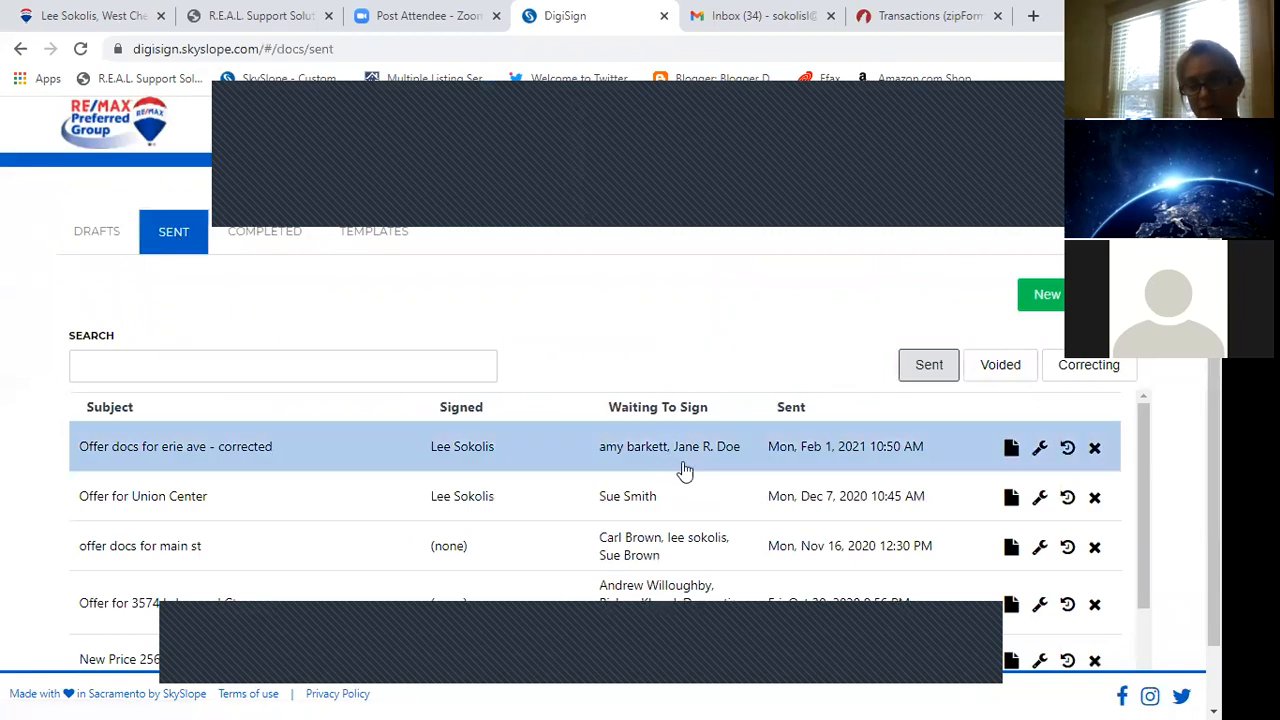
Clear the copy-only recipient's name and email on the Erie Ave envelope, update it, then view completed envelopes.
left_click(1040, 449)
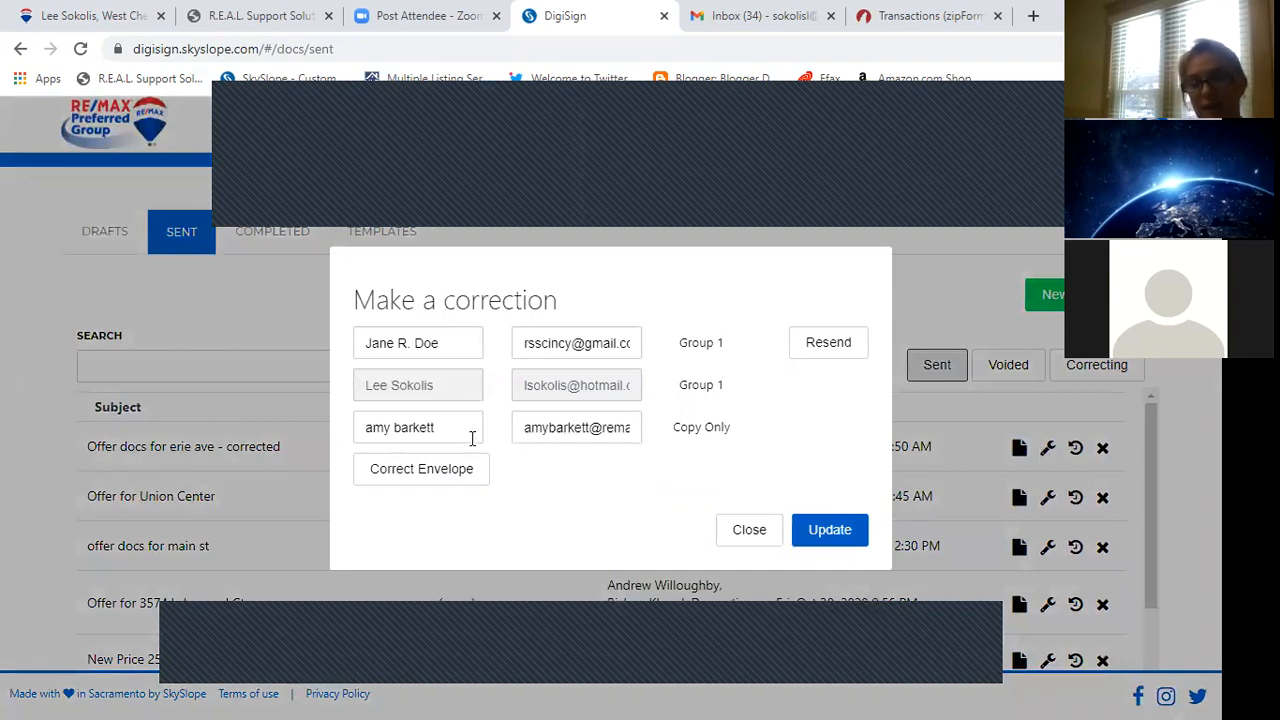
left_click_drag(524, 427, 777, 388)
key("BackSpace")
left_click_drag(449, 427, 369, 420)
key("BackSpace")
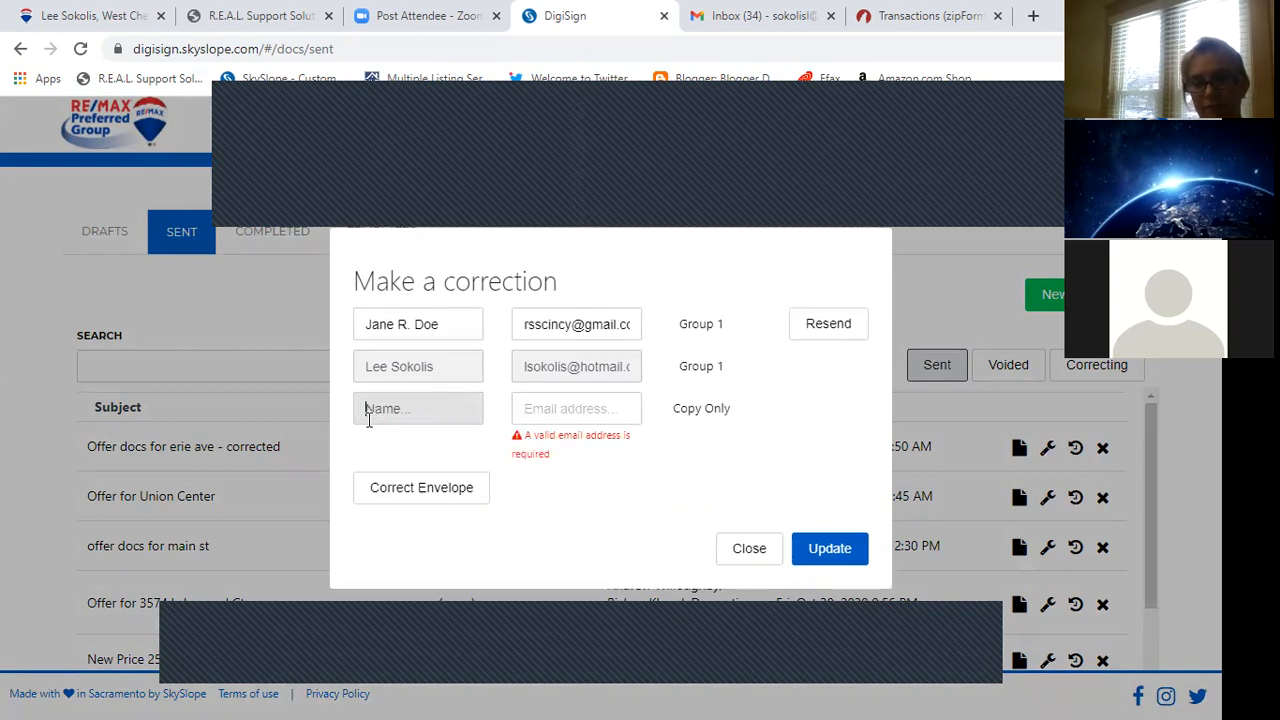
left_click(583, 448)
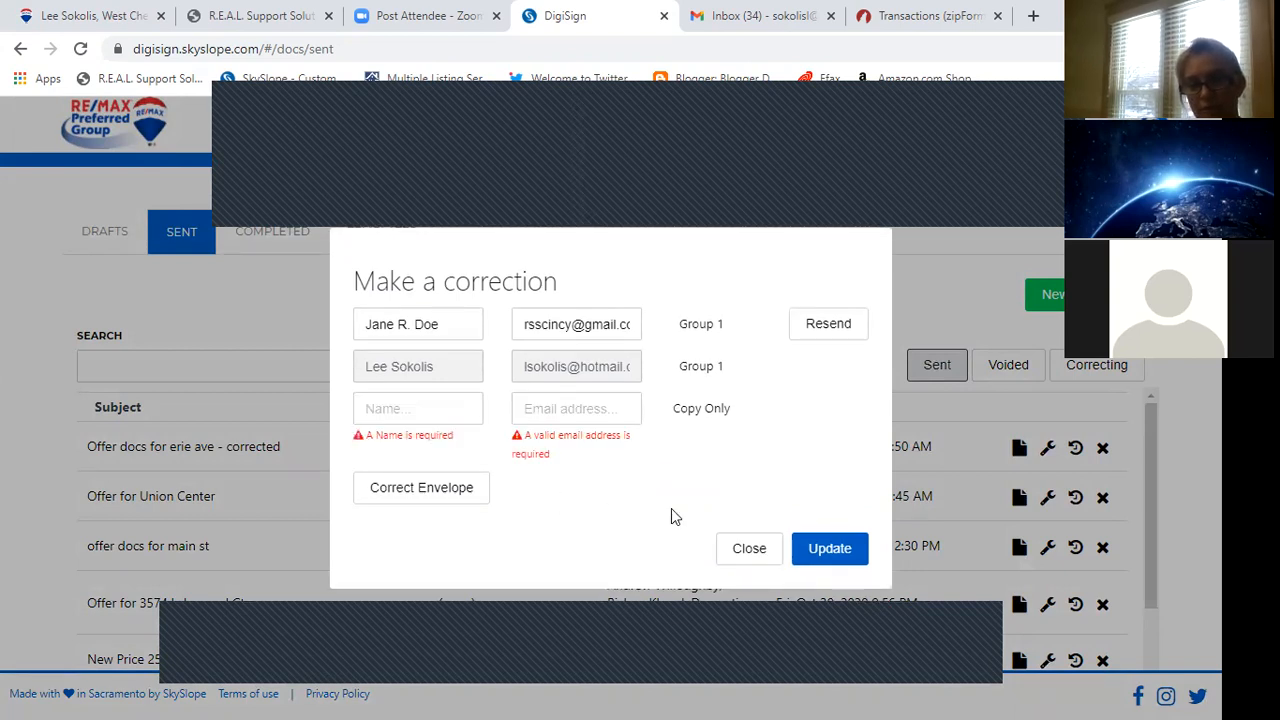
left_click(829, 556)
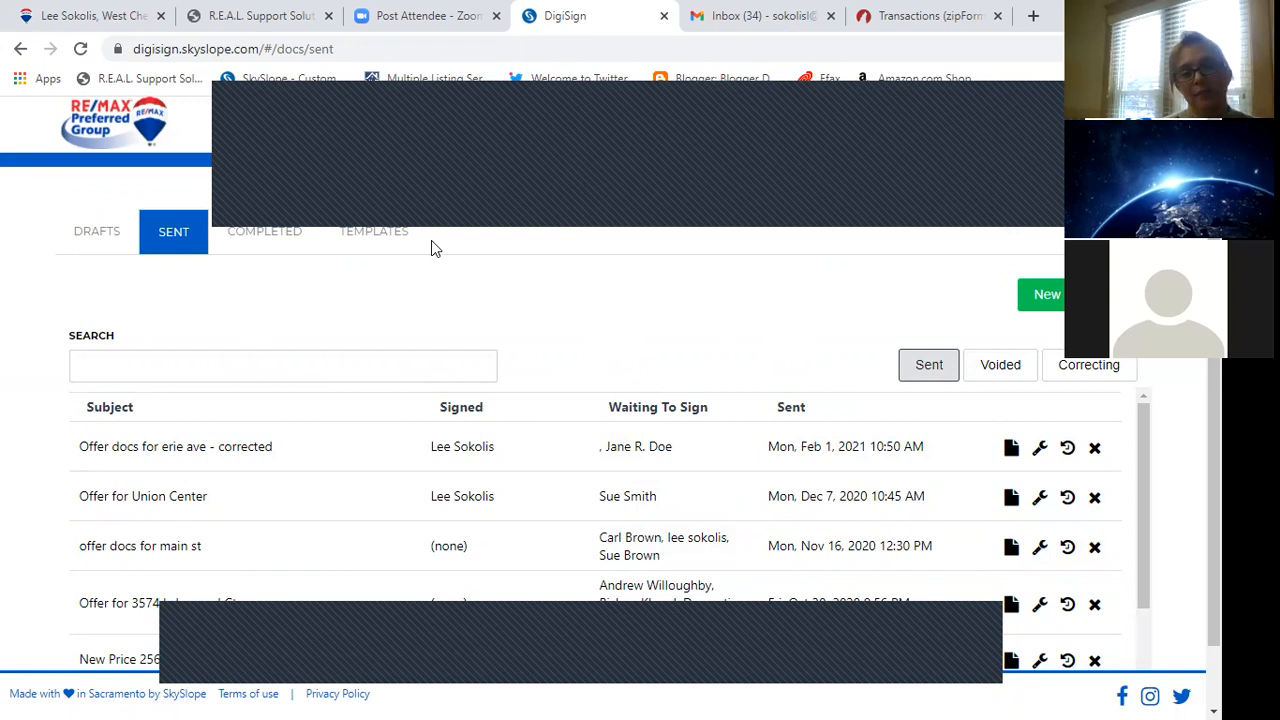
left_click(288, 248)
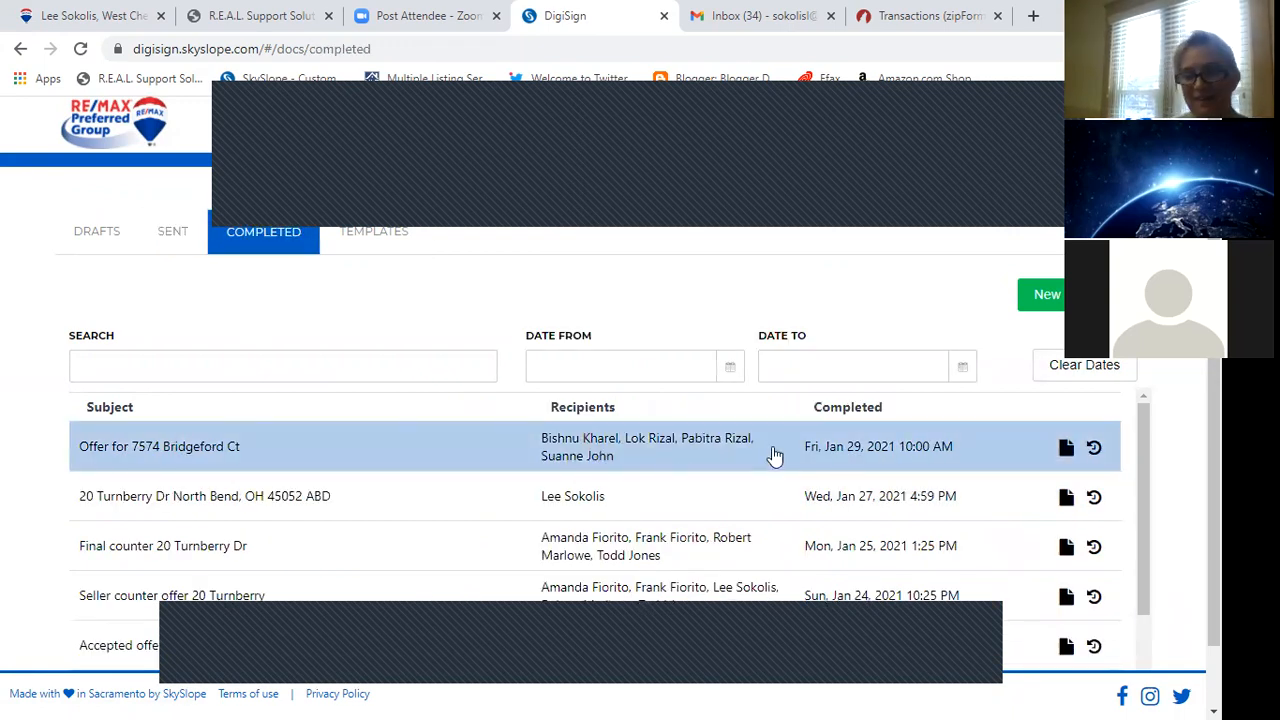
left_click(1094, 451)
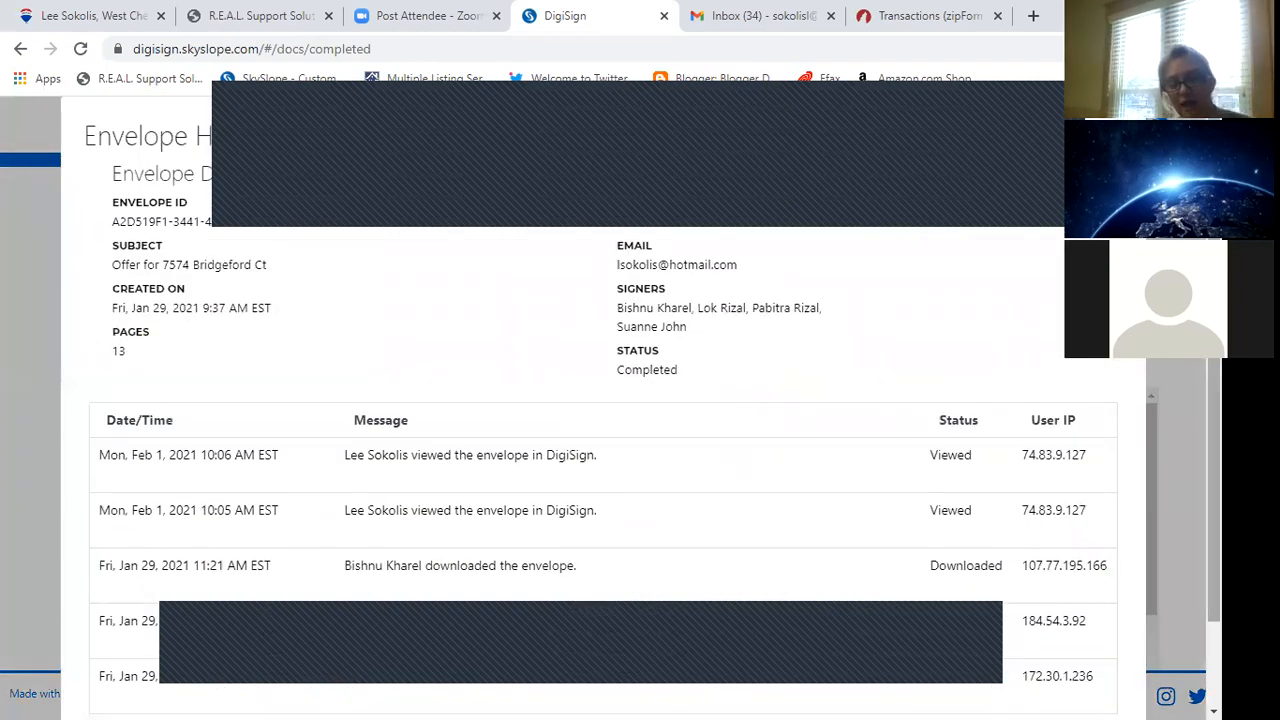
scroll(1213, 490, "down", 1)
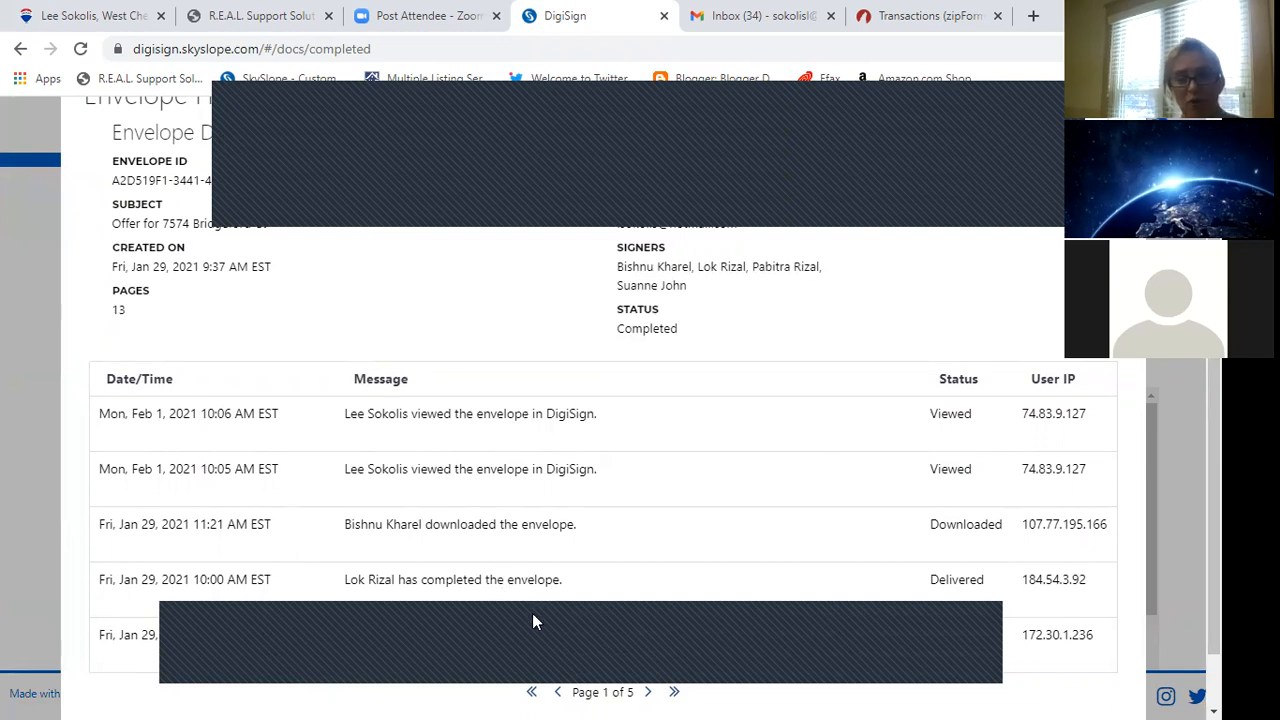
left_click(647, 693)
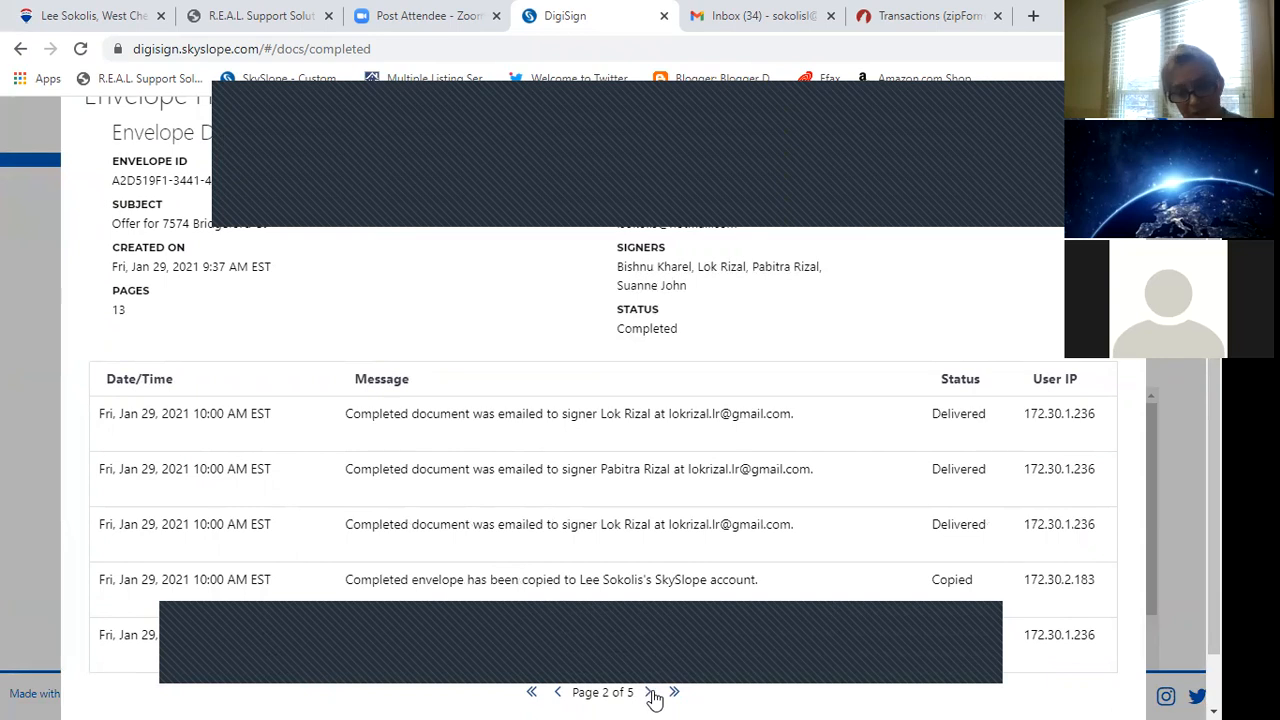
left_click(650, 693)
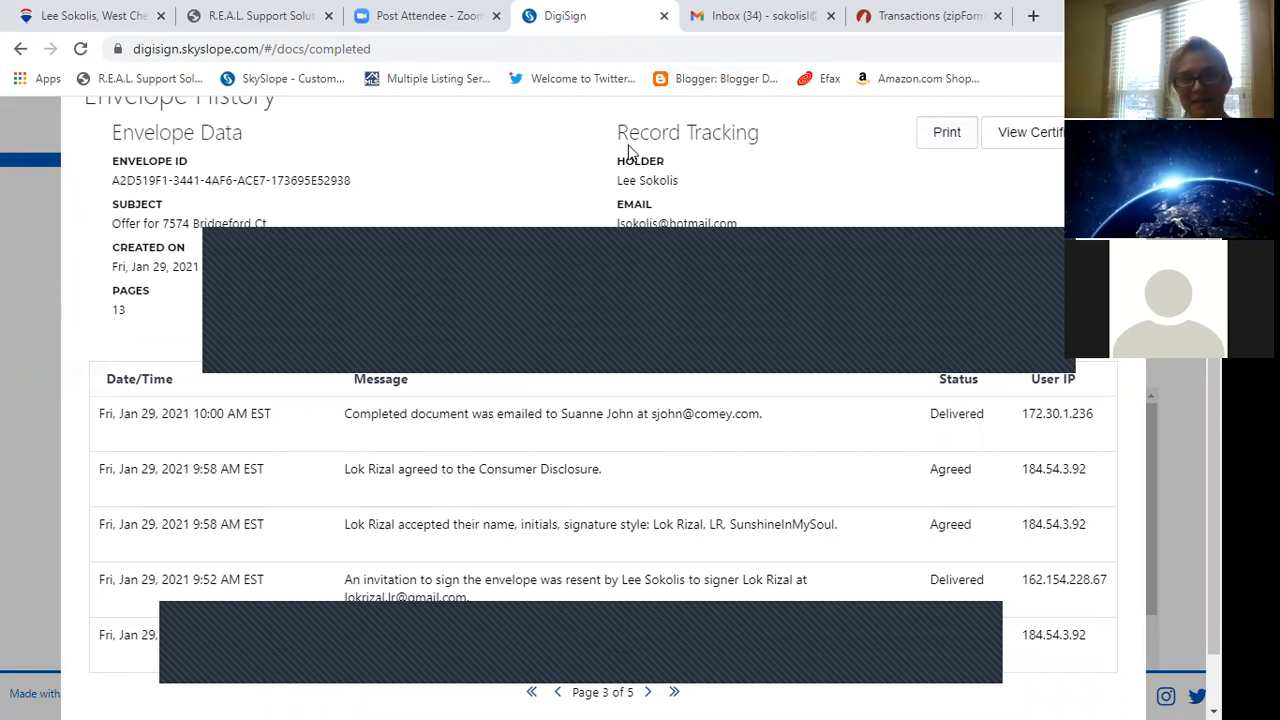
key("Escape")
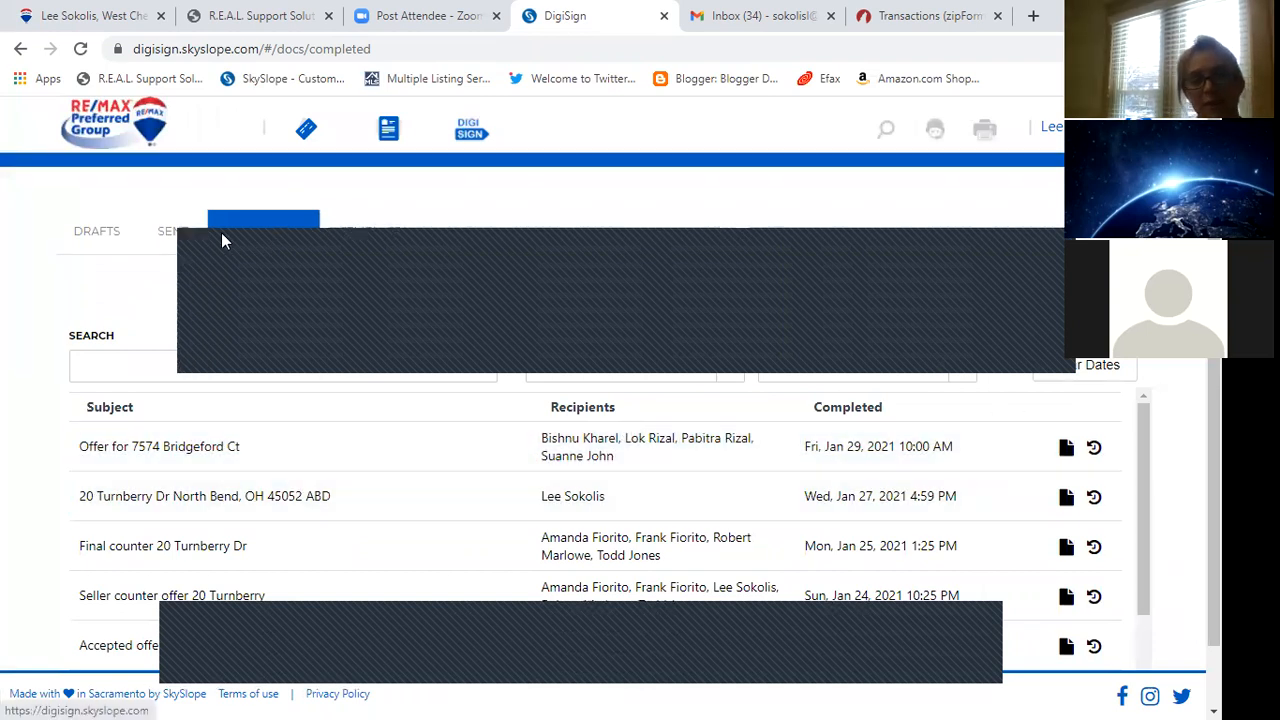
left_click(172, 232)
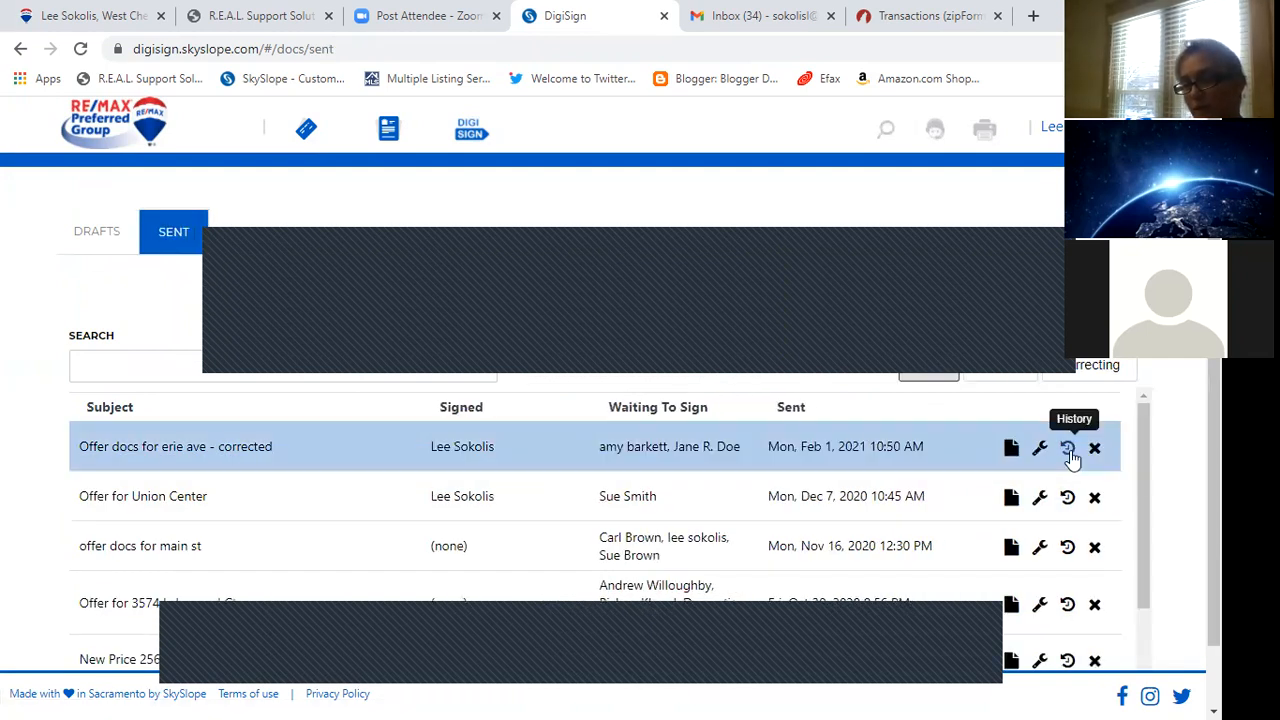
left_click(1068, 449)
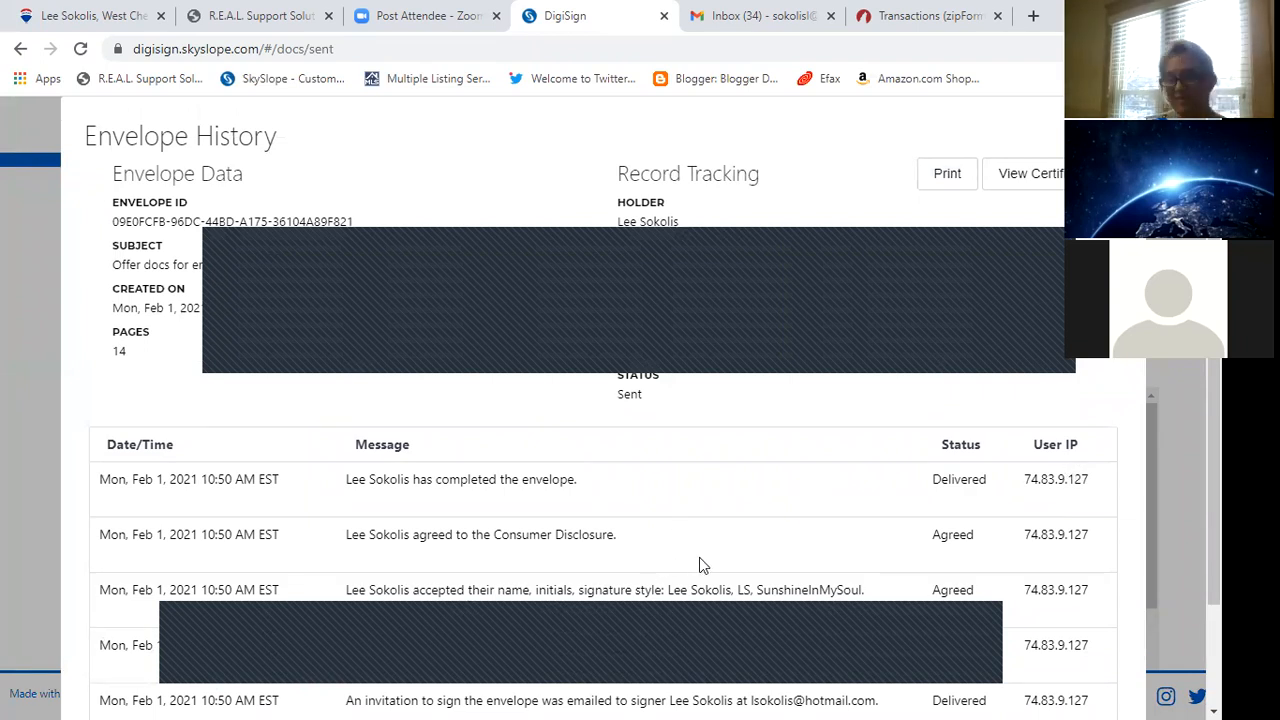
key("Escape")
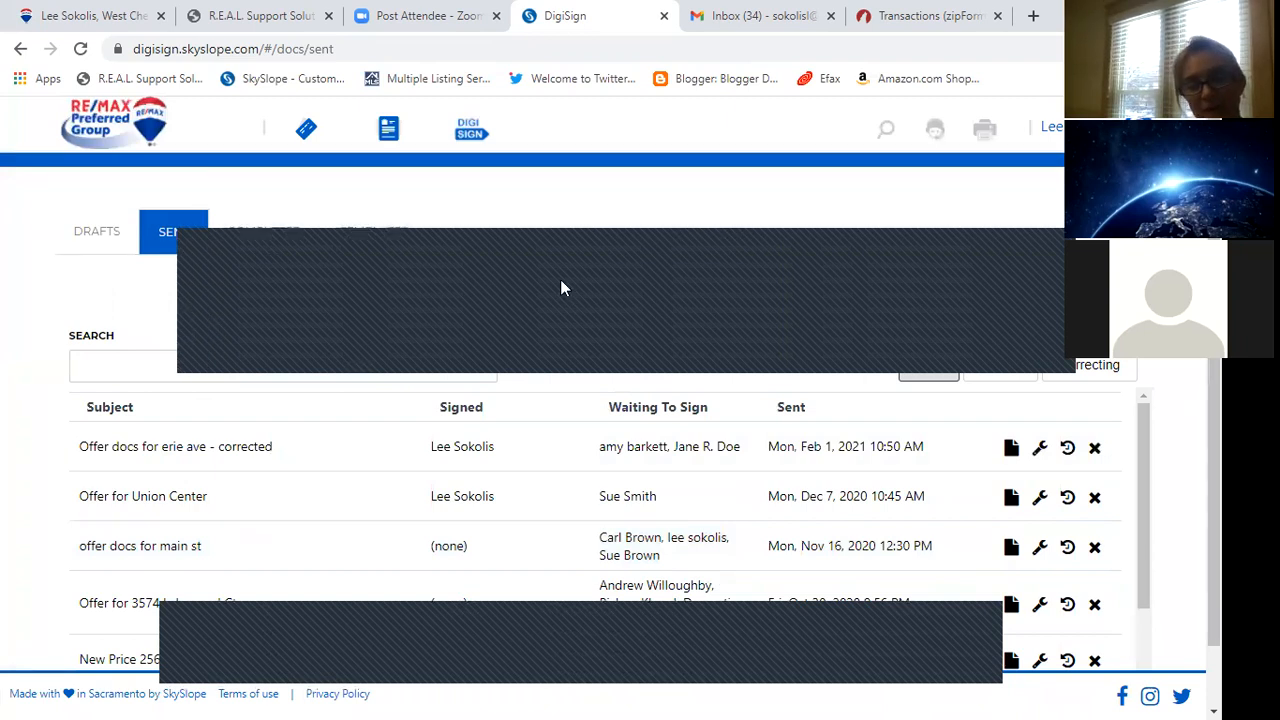
Browse DigiSign's saved templates, back out of a new template form, and return to the SkySlope dashboard.
left_click(370, 232)
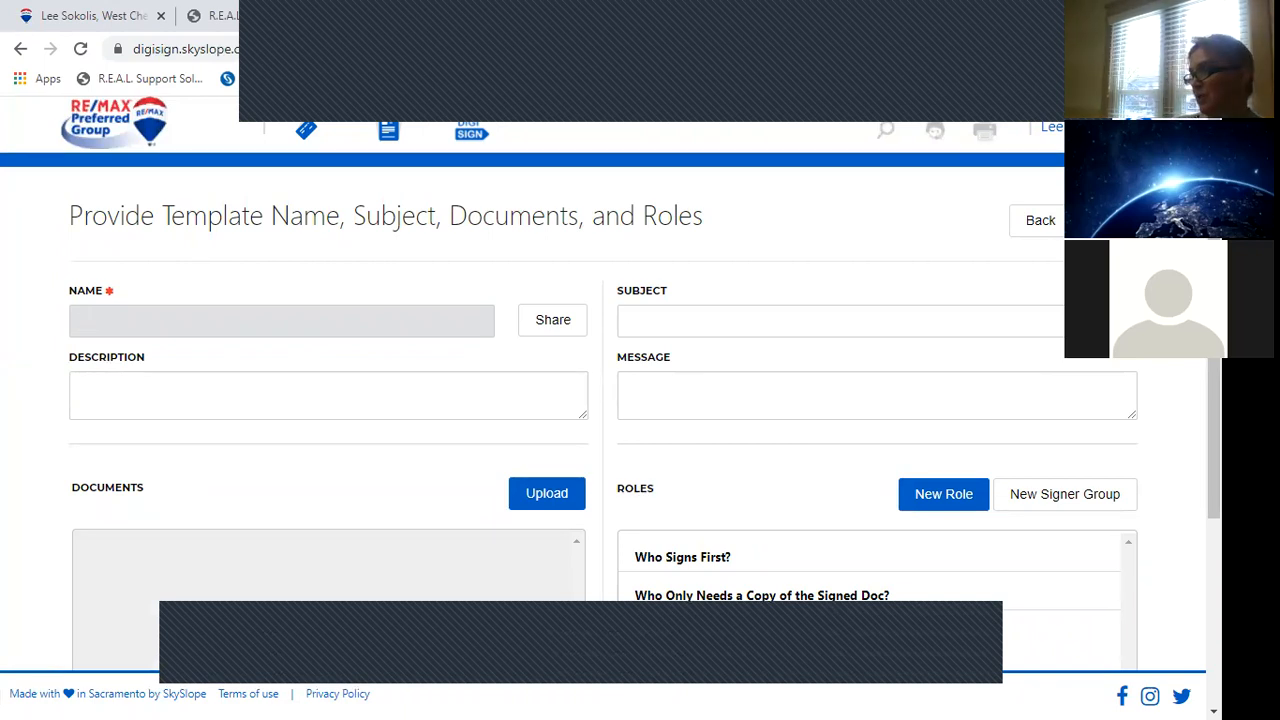
left_click(1036, 222)
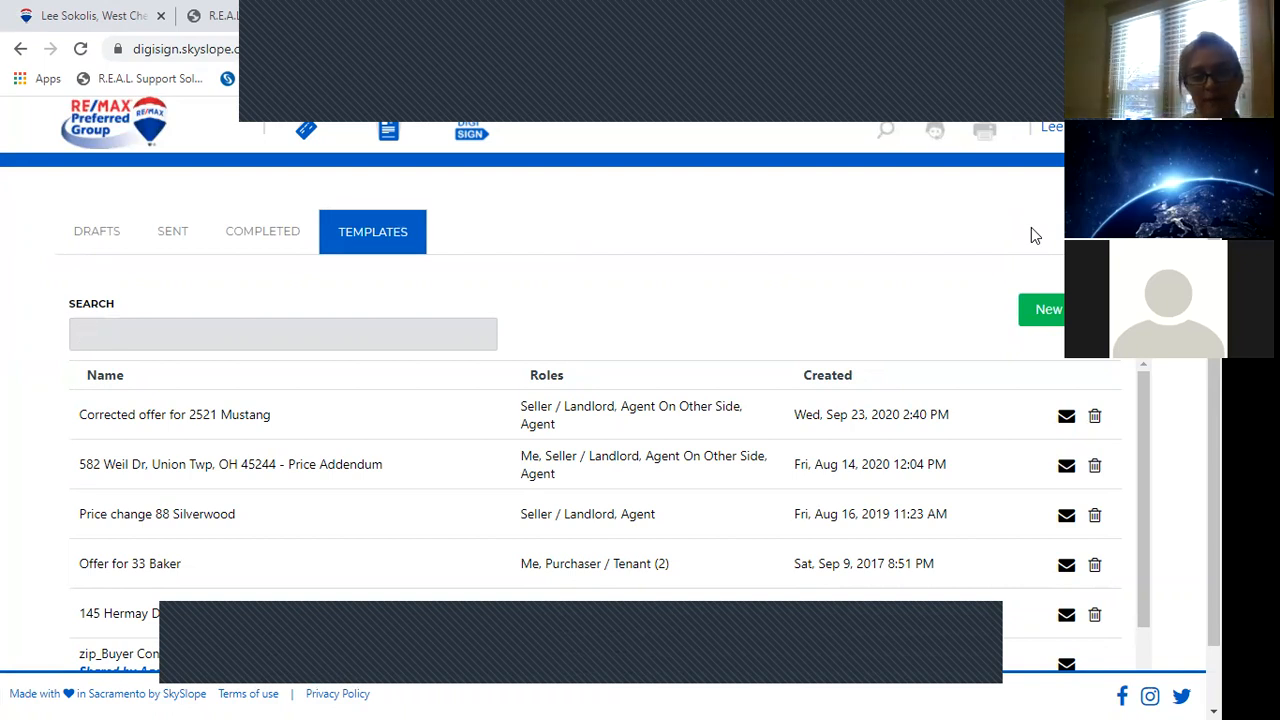
left_click(160, 142)
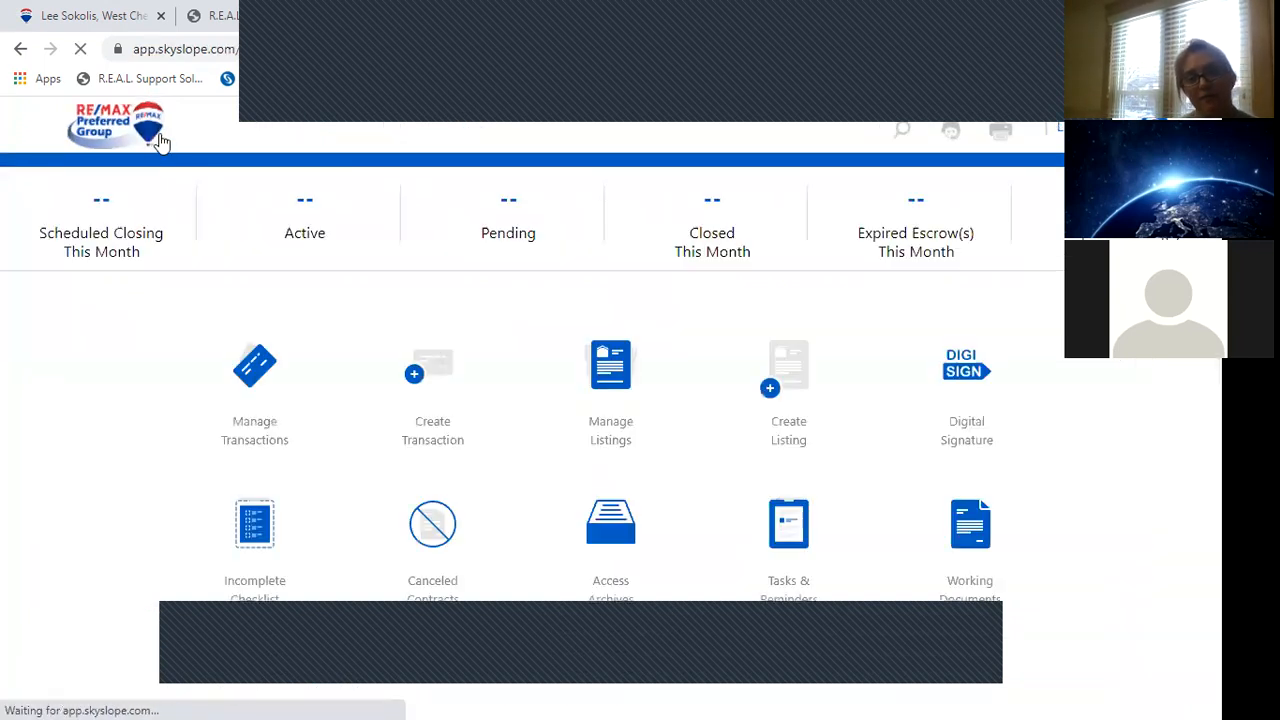